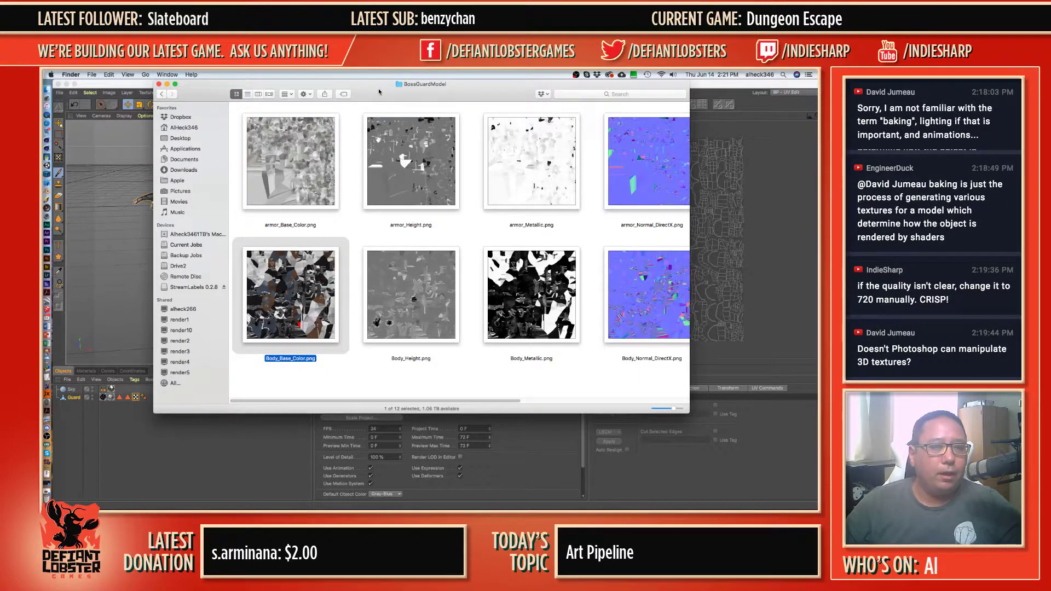
- Shrink the thumbnails in the BossGuardModel folder window and move the window clear of the 3D view
left_click_drag(388, 89, 401, 160)
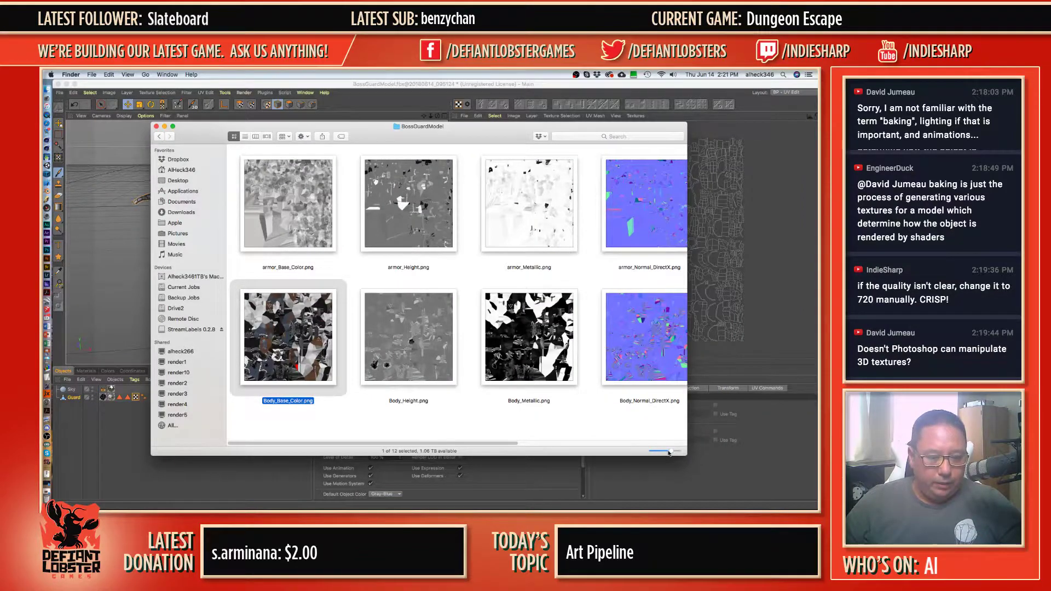
left_click_drag(670, 451, 665, 451)
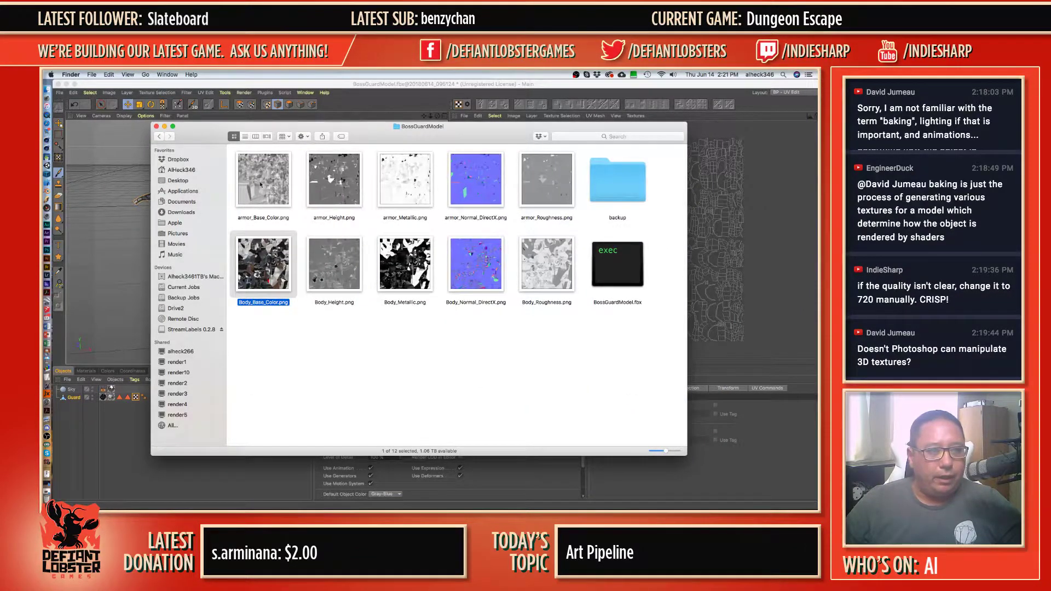
left_click_drag(258, 127, 818, 257)
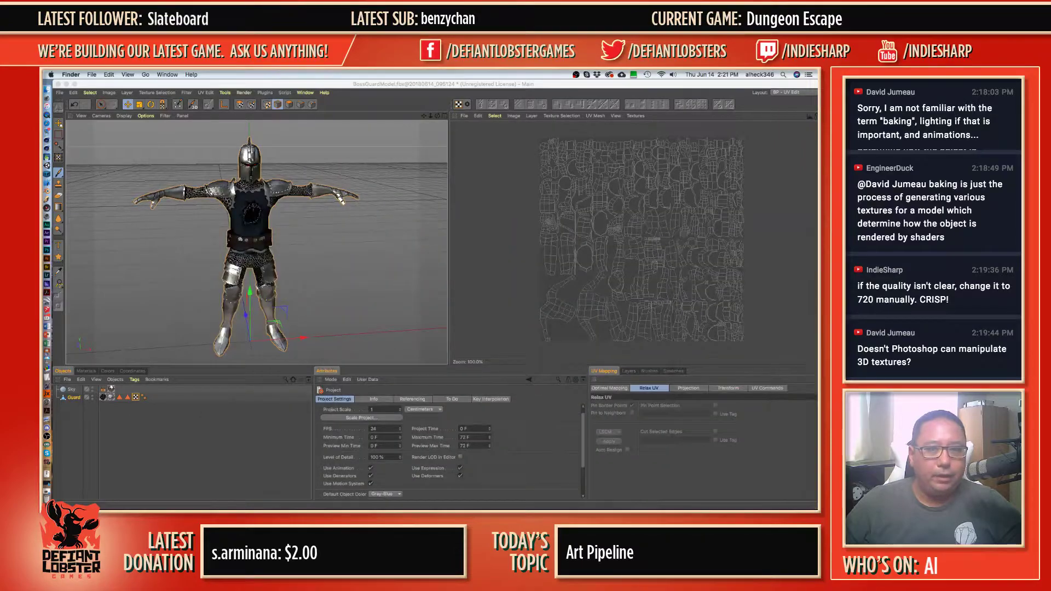
- Switch the workspace layout to Startup_RR (User) and show the Armor material's Reflectance settings
left_click(789, 92)
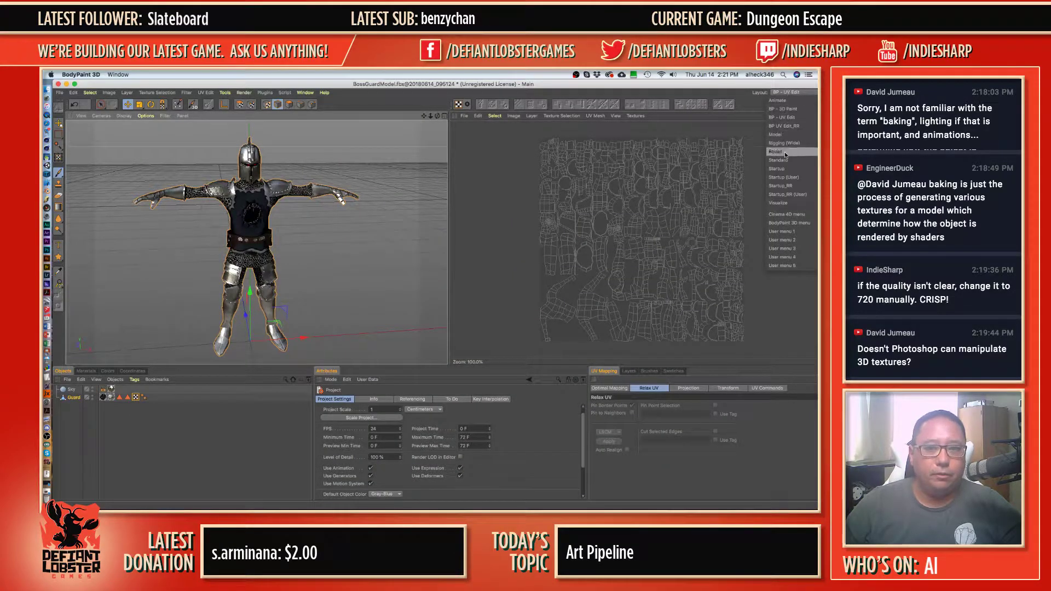
left_click(786, 195)
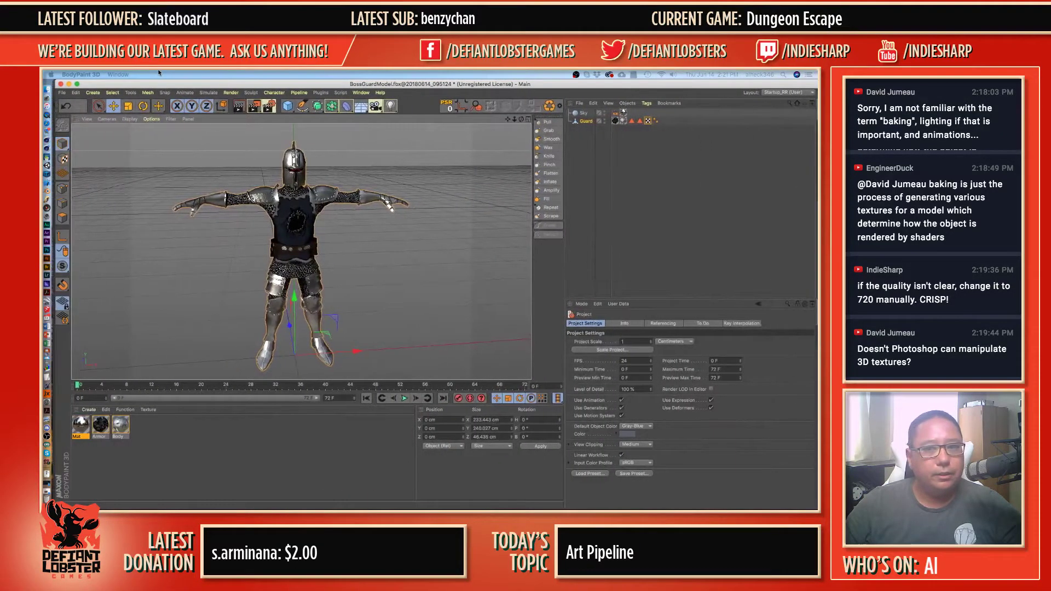
left_click(97, 426)
left_click(606, 324)
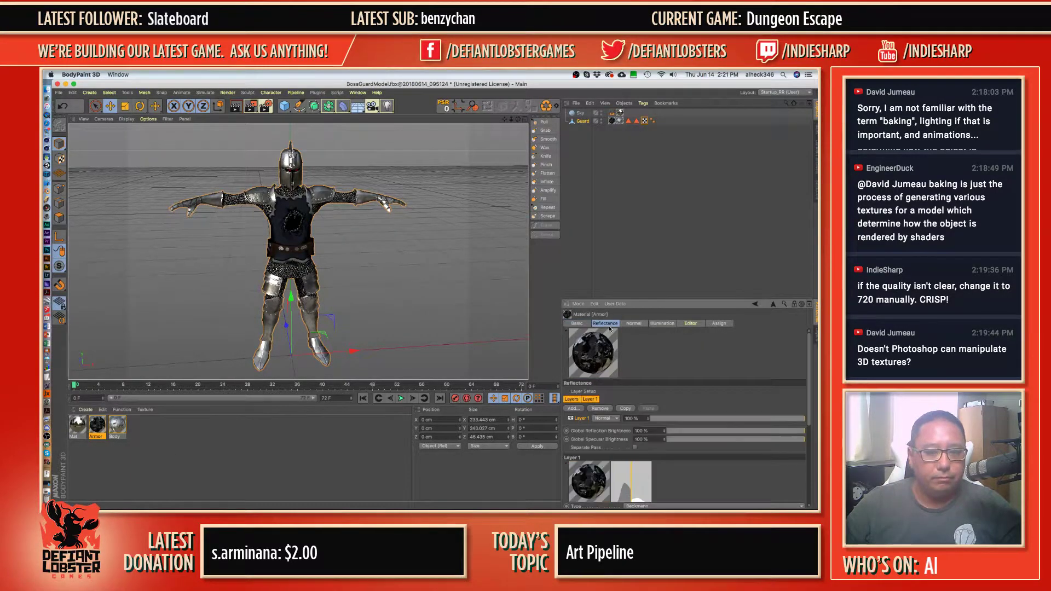
- Expand the Armor material's Roughness and Reflection Strength settings and review their textures and the Layer Color texture
left_click_drag(808, 352, 808, 430)
left_click(572, 390)
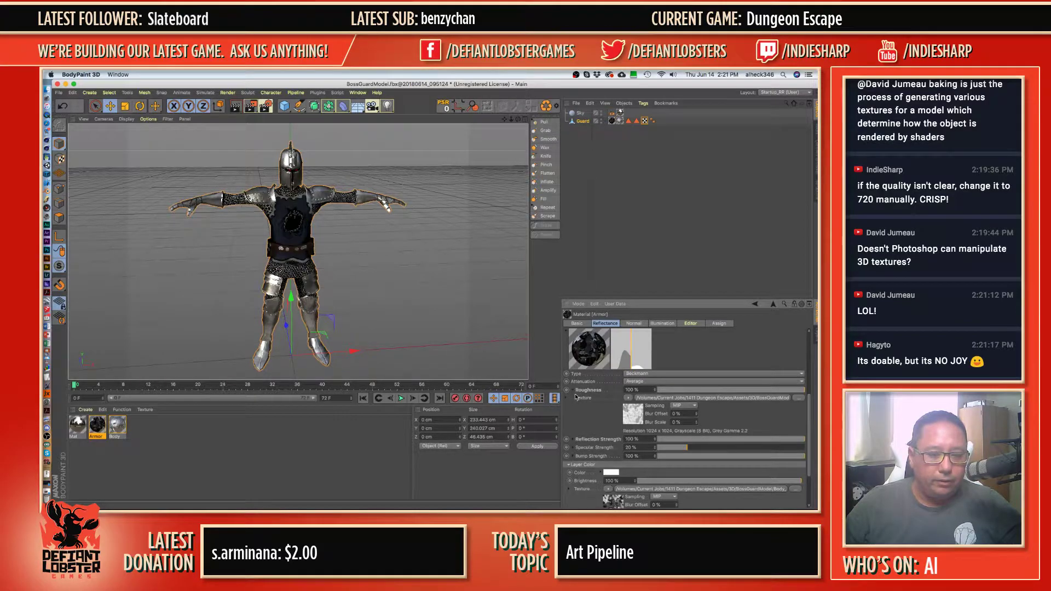
left_click(573, 440)
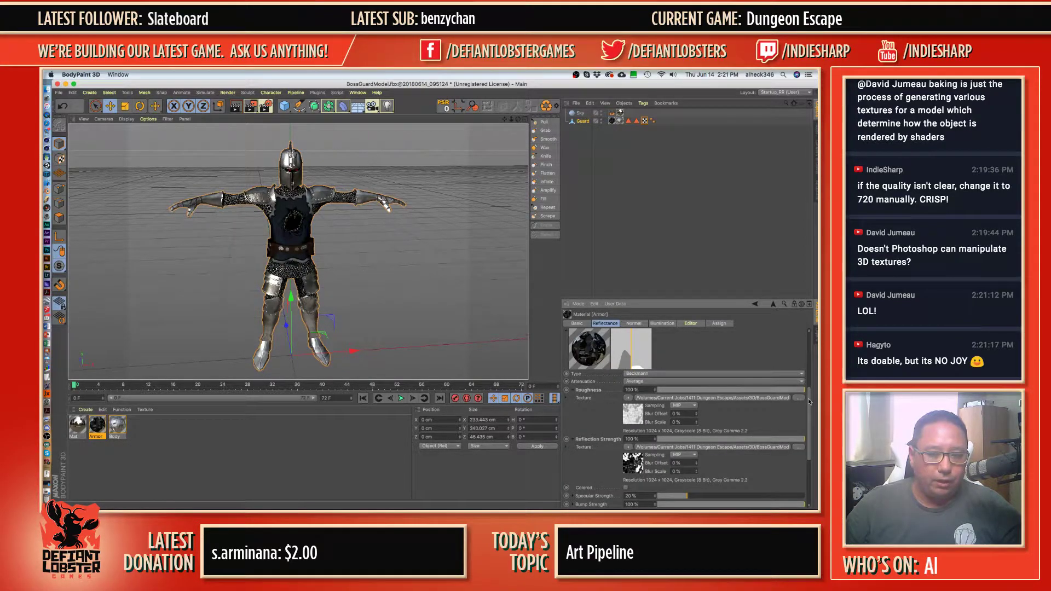
scroll(808, 399, "down", 3)
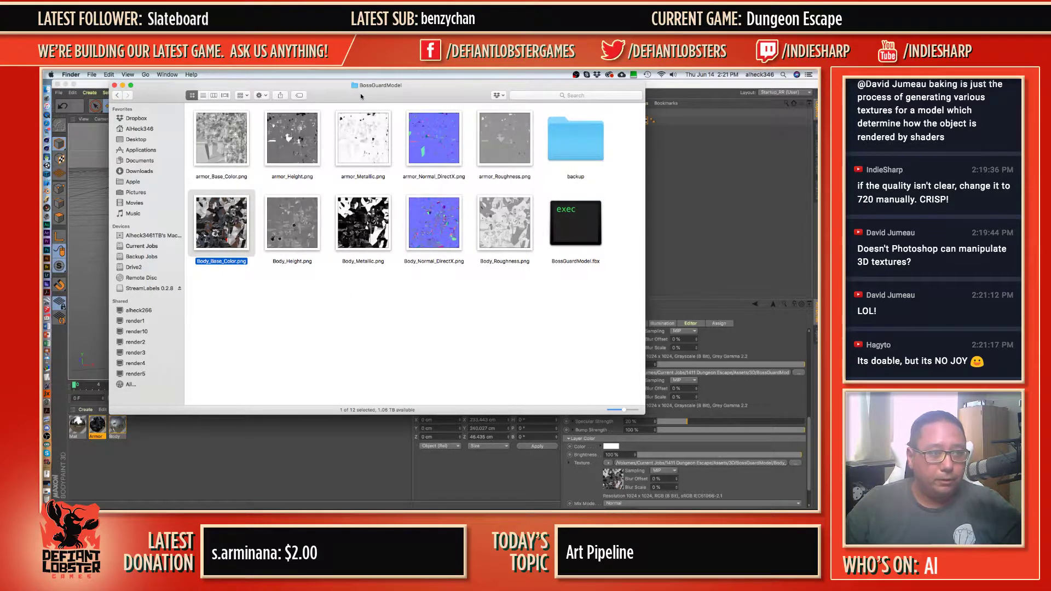
- Narrow the BossGuardModel folder window in Finder and preview Body_Metallic.png
left_click_drag(361, 96, 336, 95)
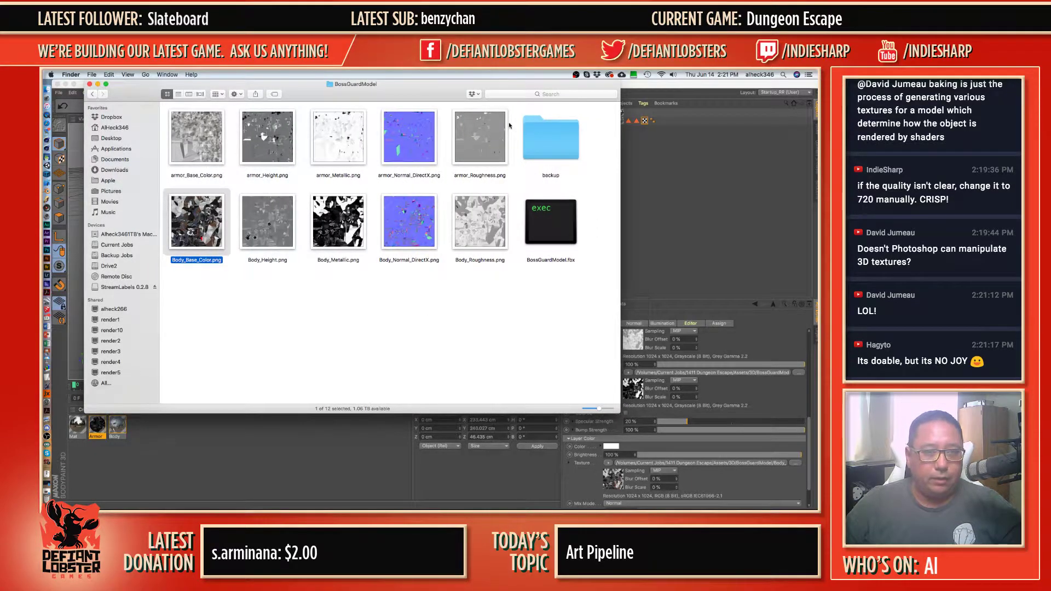
left_click_drag(619, 412, 518, 426)
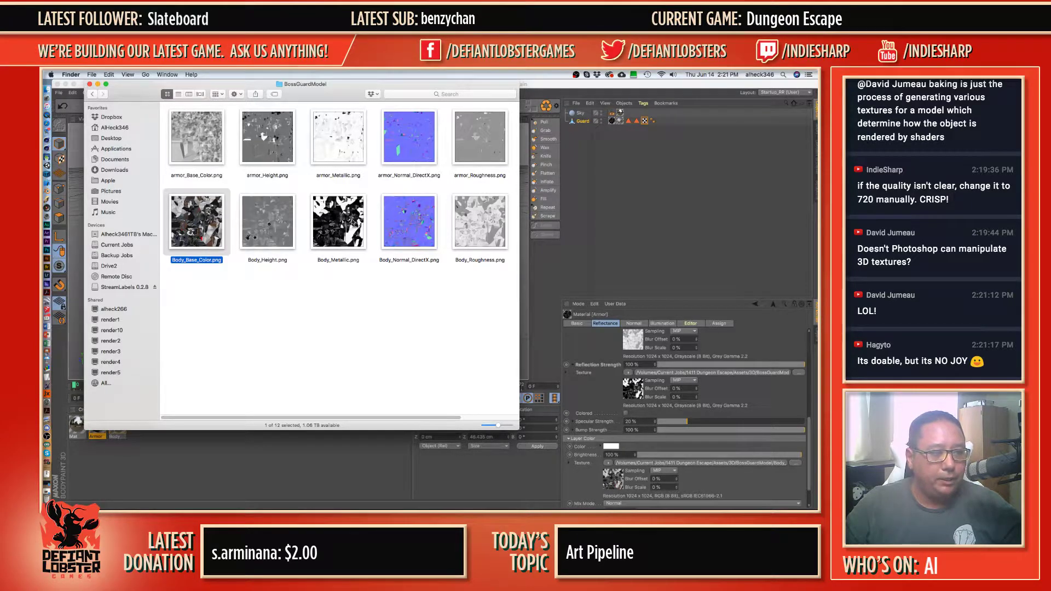
left_click(348, 222)
key("space")
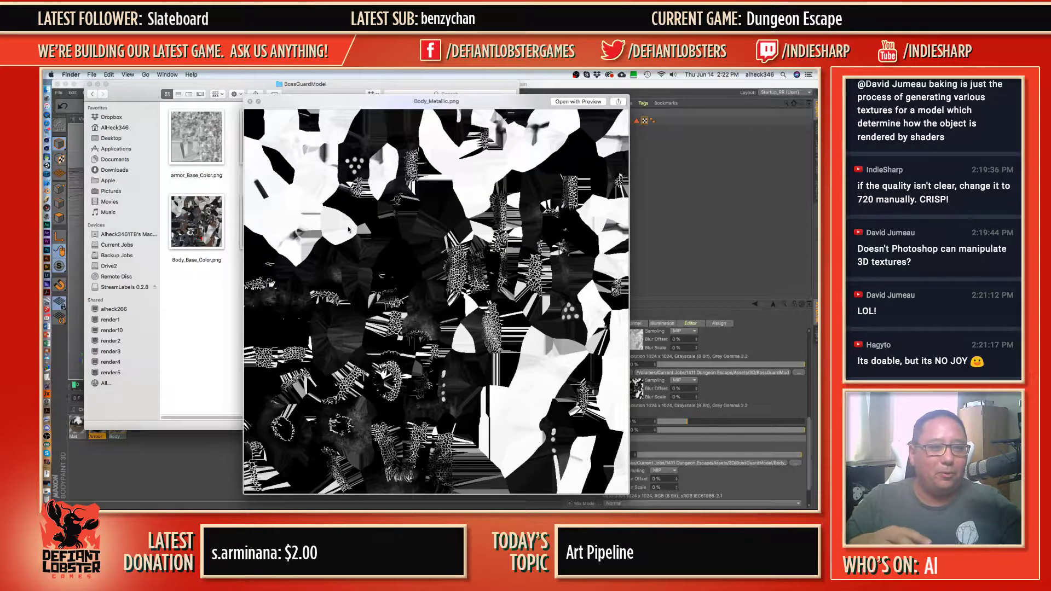
key("space")
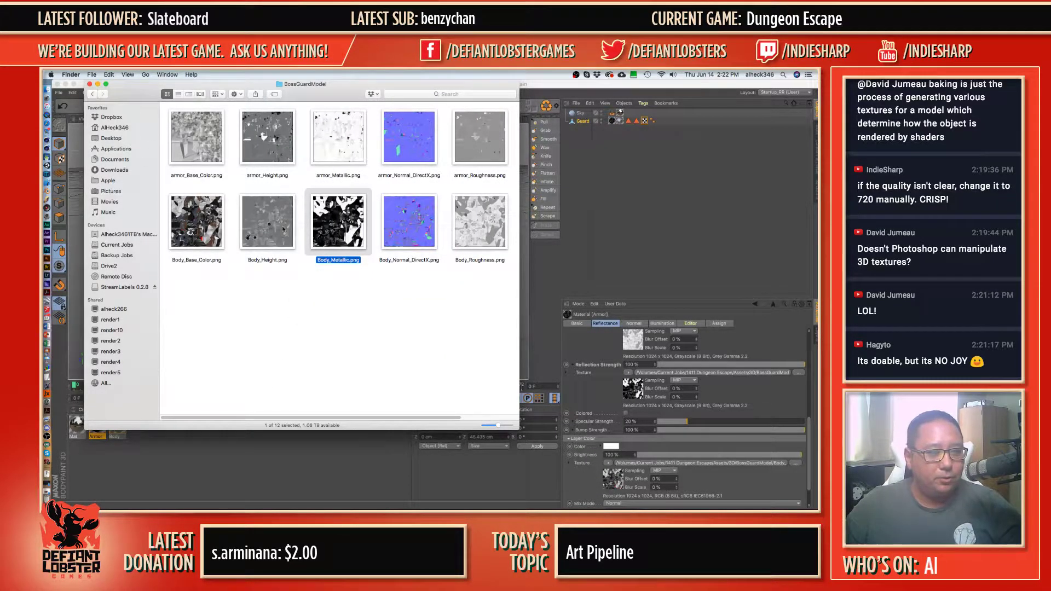
- Preview Body_Roughness.png, and close the preview
left_click(463, 234)
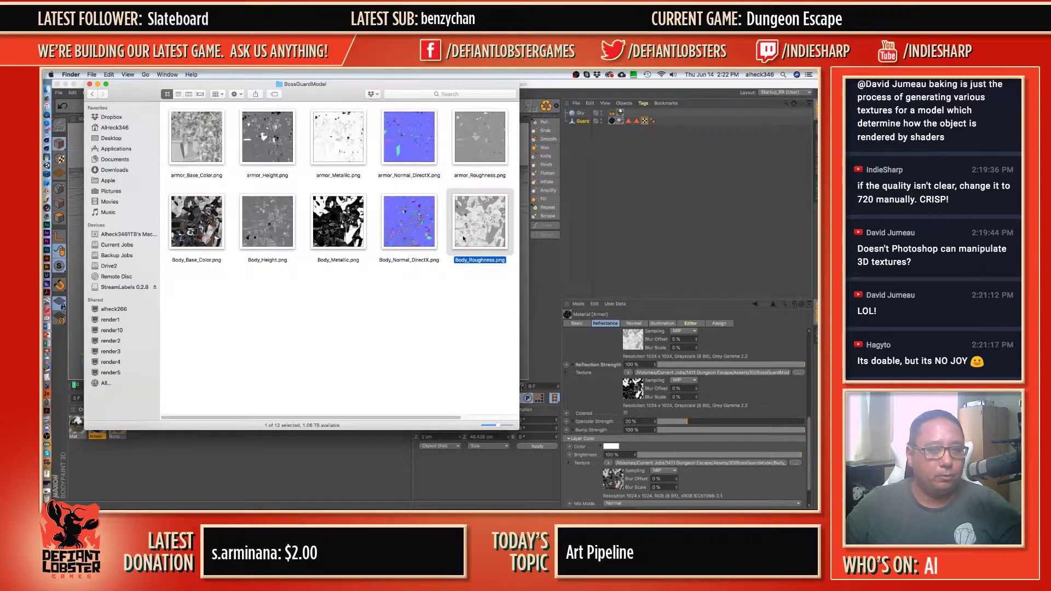
key("space")
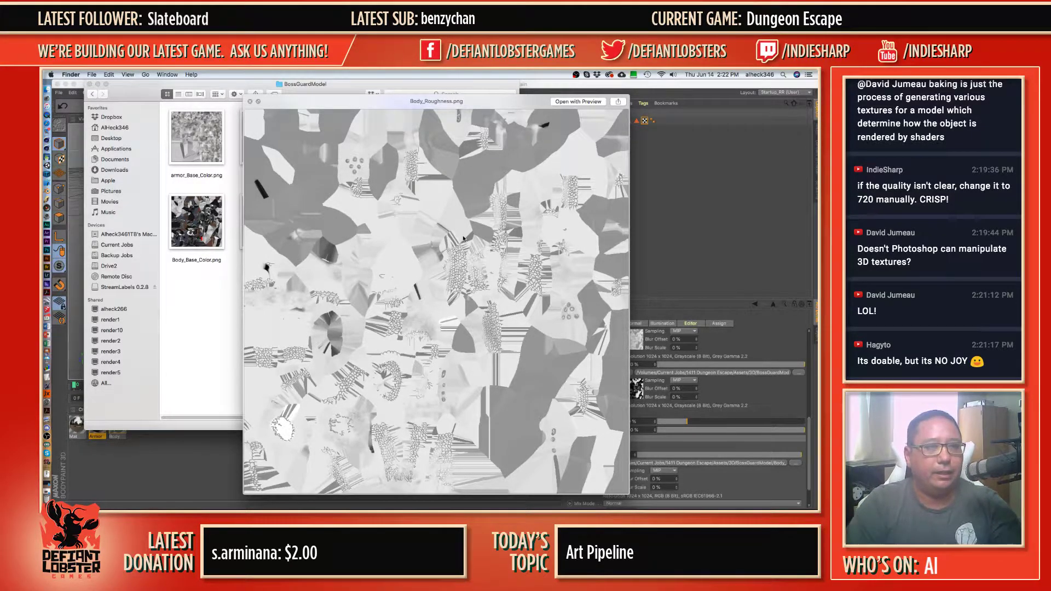
key("space")
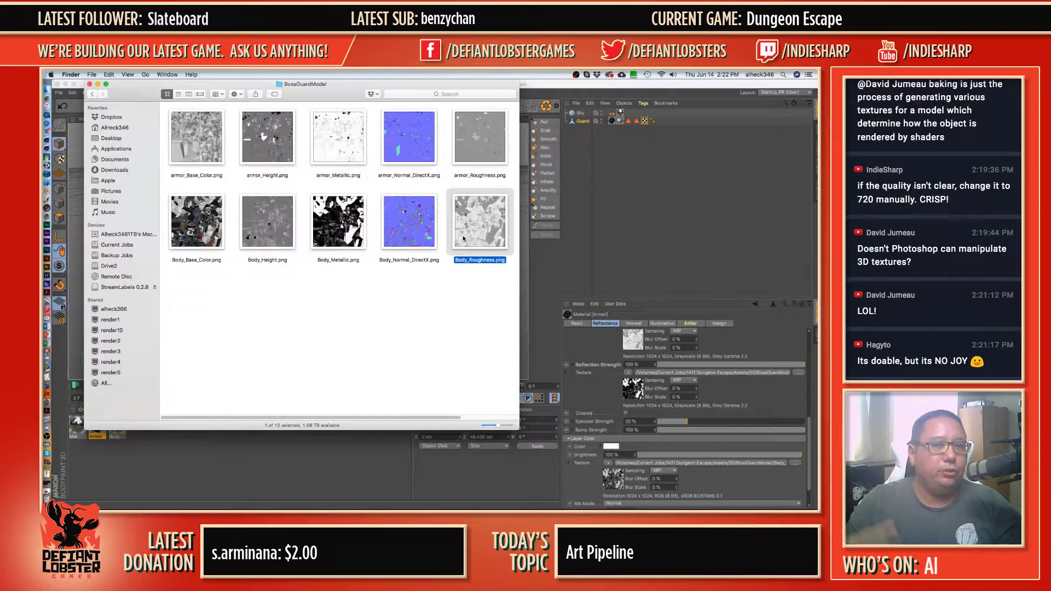
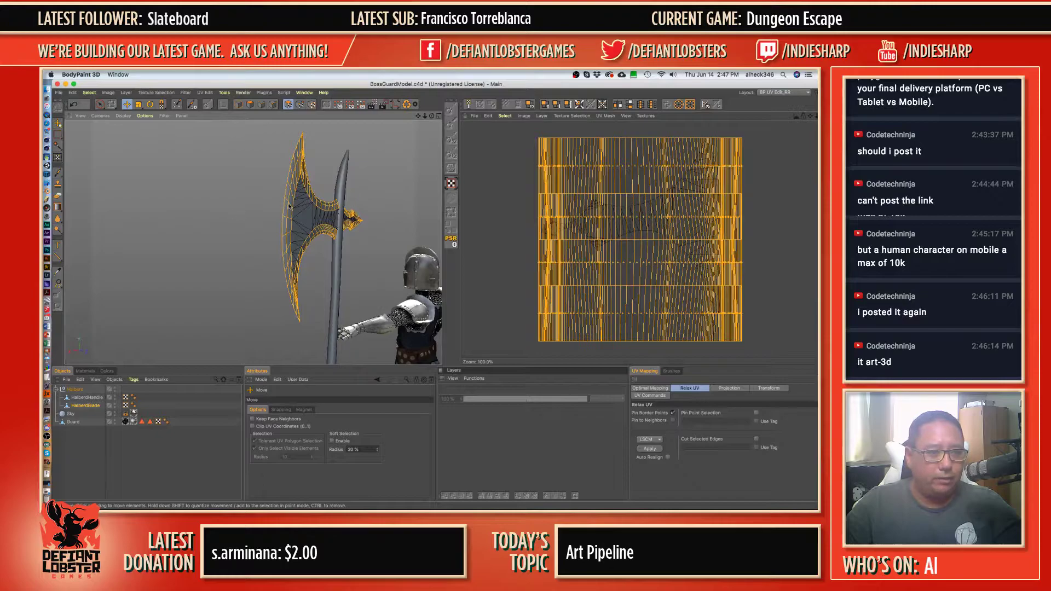
- Select the connected polygons of the halberd blade's flat face, and those of its rim, to compare their UV areas
left_click_drag(289, 207, 552, 190, "alt")
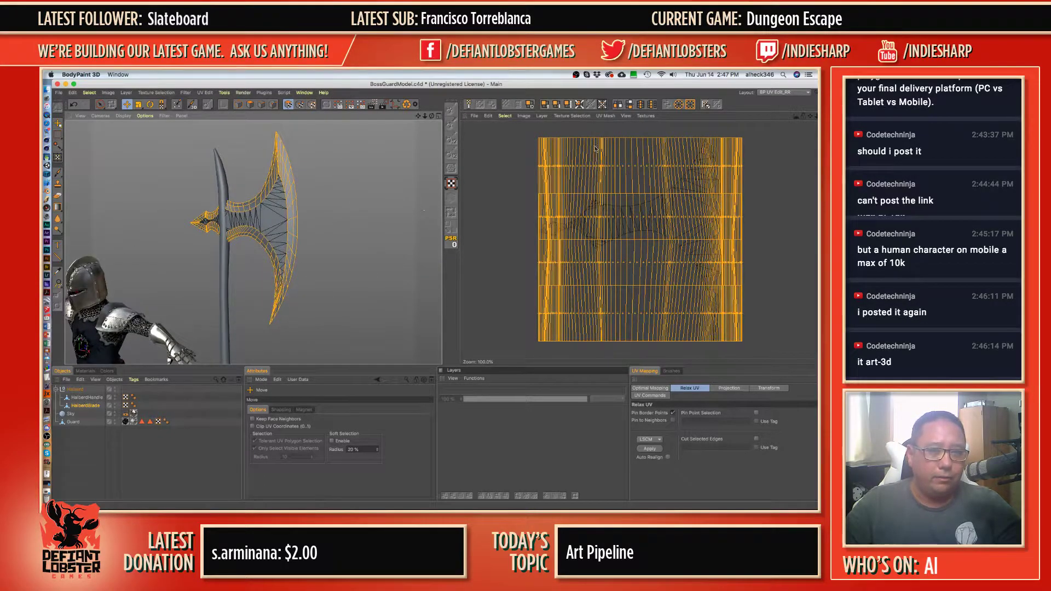
left_click(260, 216)
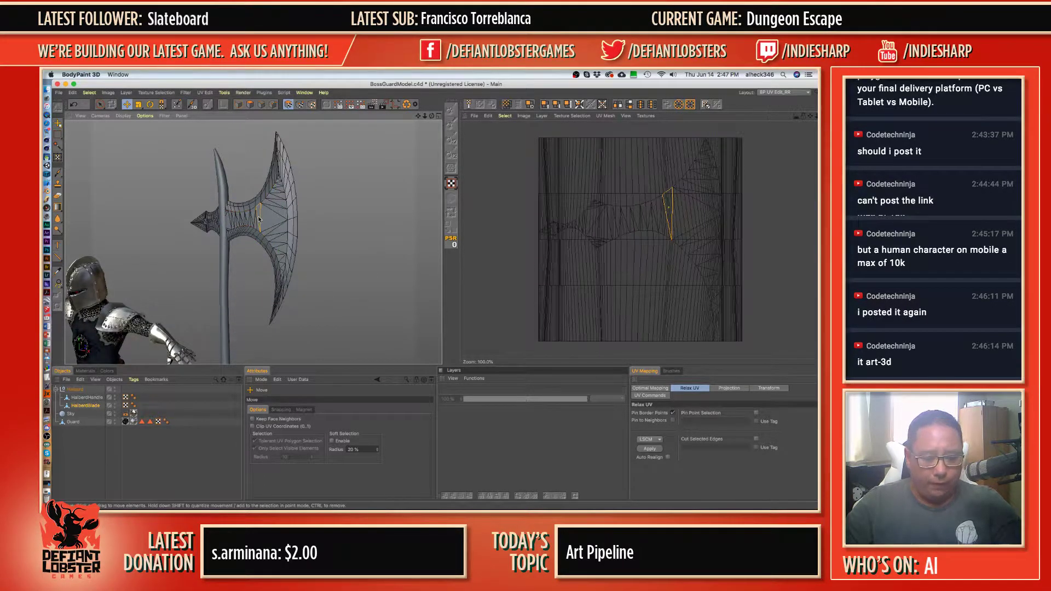
key("u")
key("w")
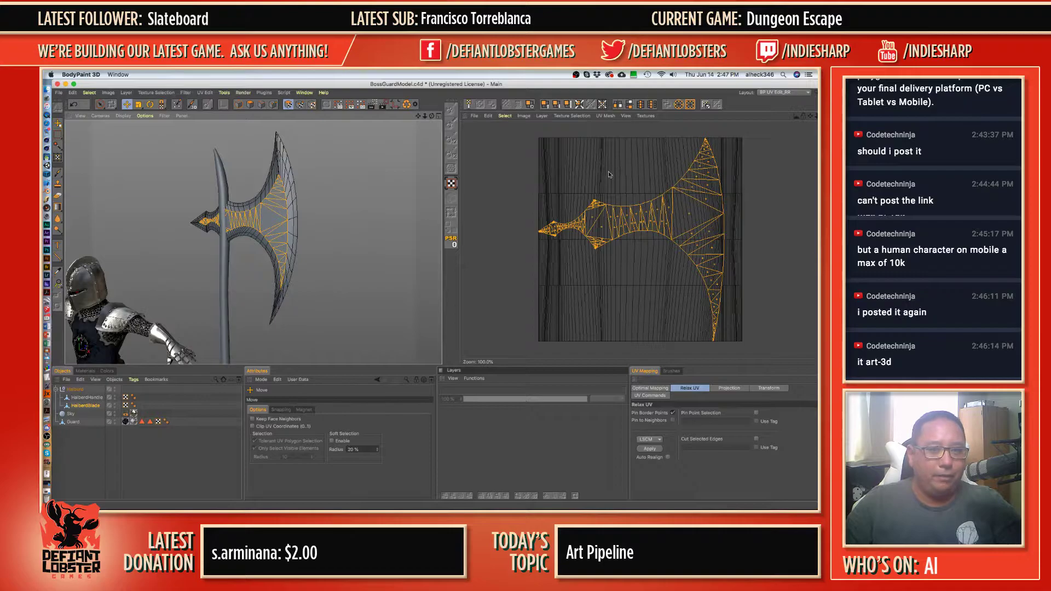
left_click(578, 167)
key("u")
key("w")
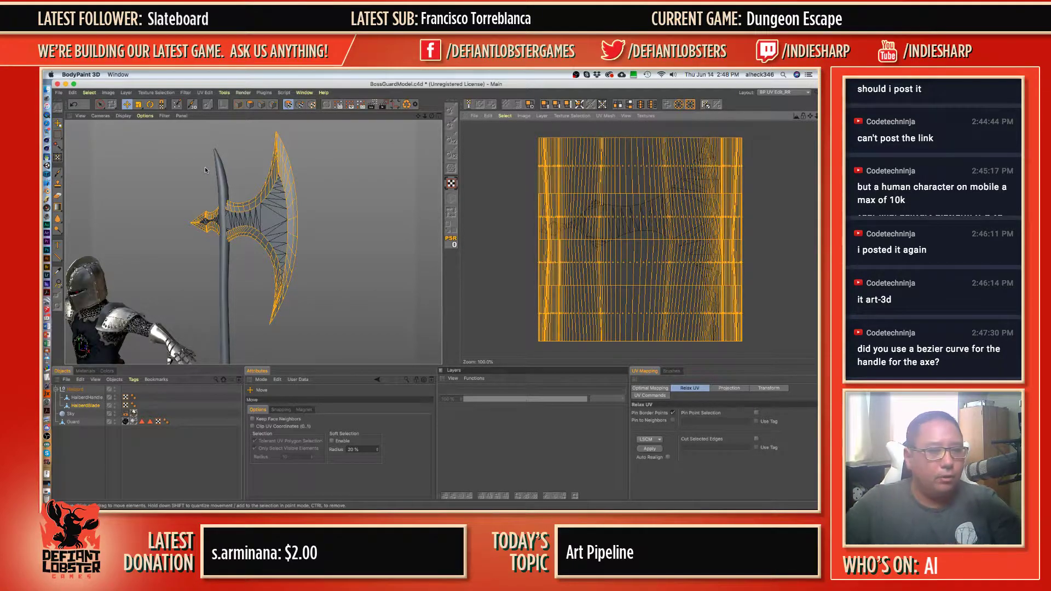
- Pick a single polygon on the blade's cutting edge and examine the blade mesh up close from both sides
left_click(288, 188)
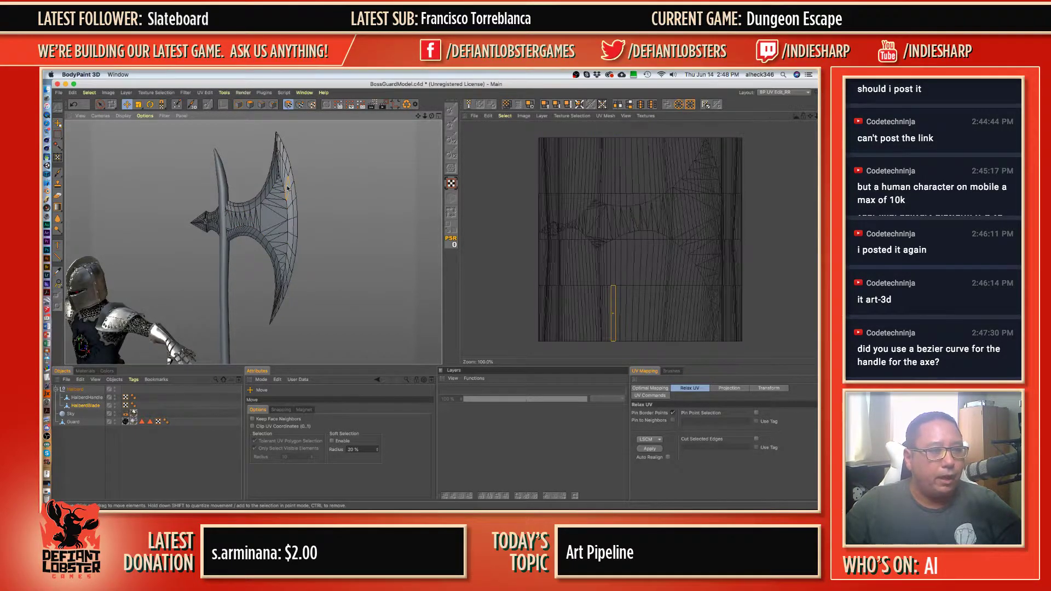
scroll(304, 166, "up", 5)
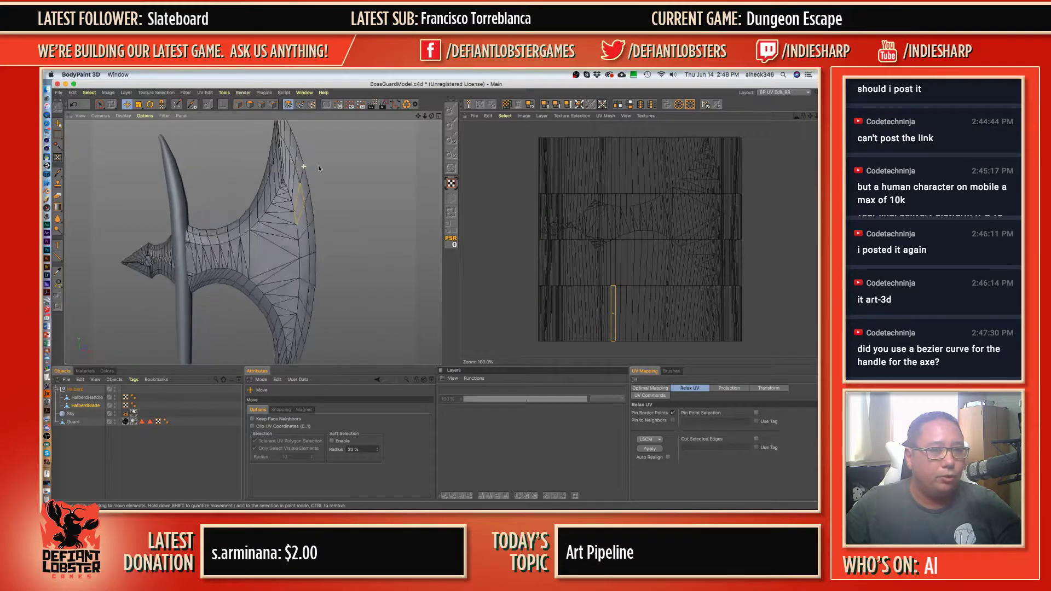
left_click_drag(319, 168, 161, 179, "alt")
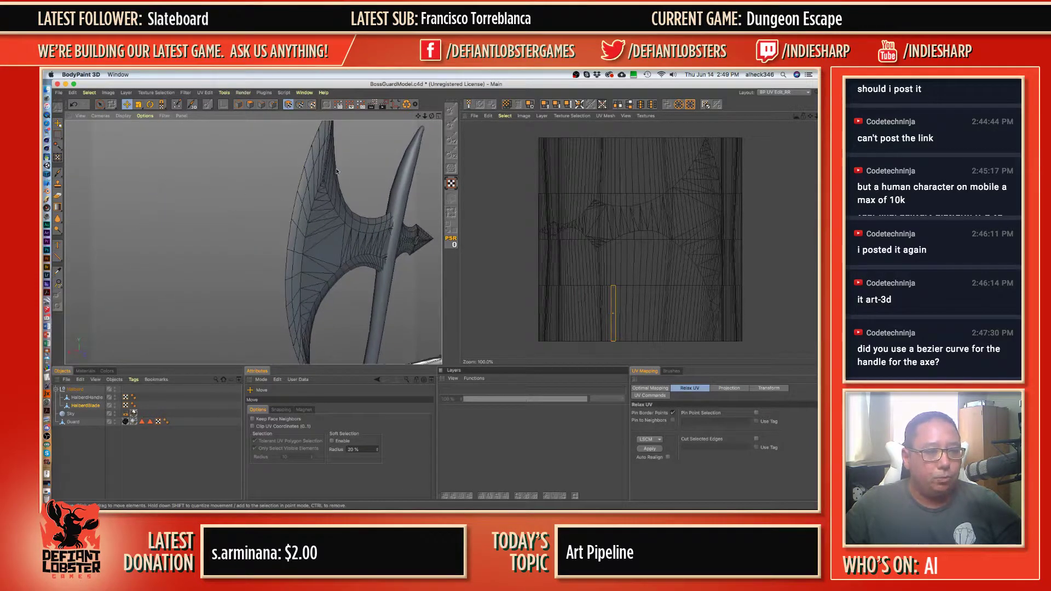
left_click_drag(358, 252, 306, 244, "alt")
- Activate Loop Selection for the blade mesh, try it near the upper tip, and select all of the blade's polygons
left_click(250, 104)
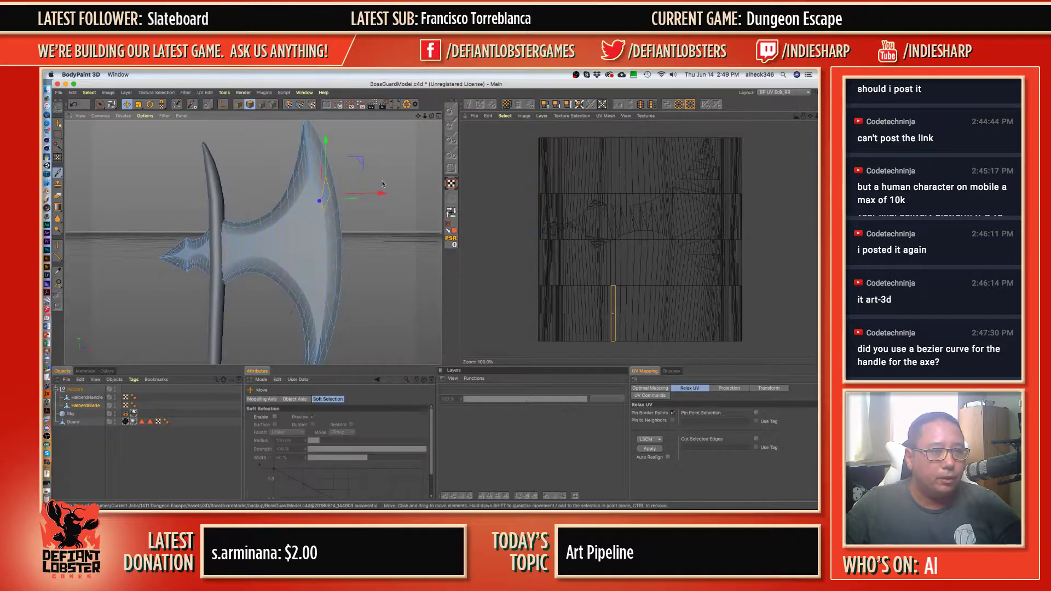
left_click(449, 216)
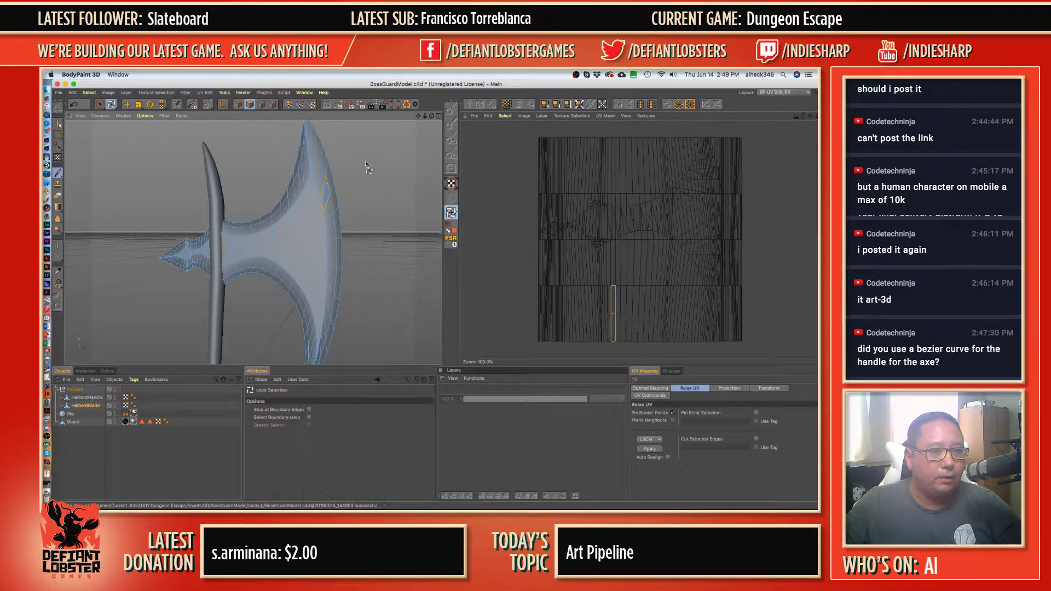
left_click(310, 131)
left_click_drag(235, 247, 406, 239, "alt")
key("super+a")
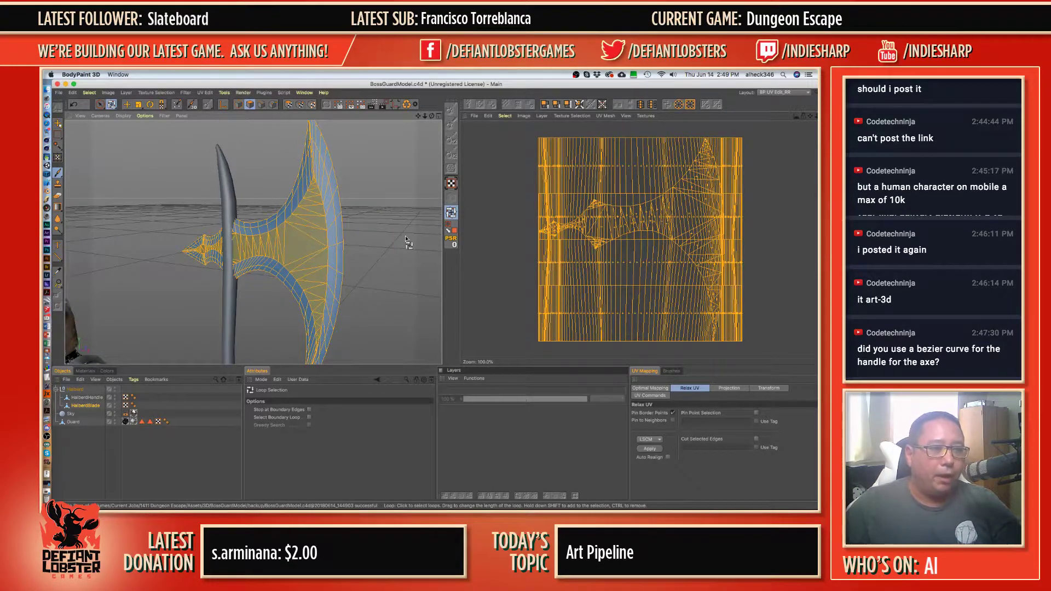
- Loop-select the polygon strips around one side of the blade's rim and expand the selection to the whole blade
left_click(331, 200)
left_click(330, 202, "shift")
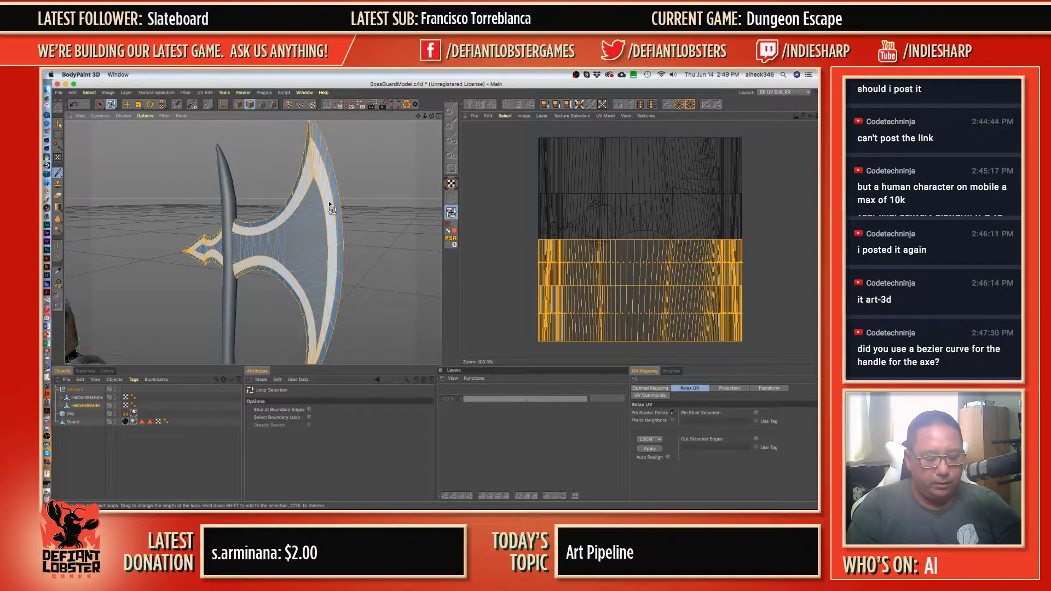
key("u")
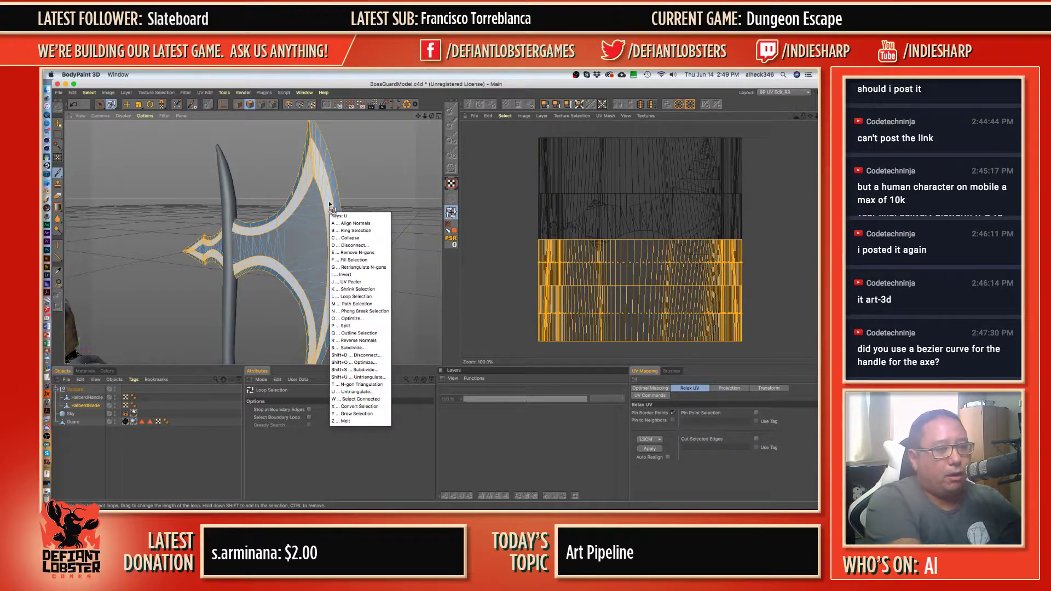
key("f")
left_click(332, 203)
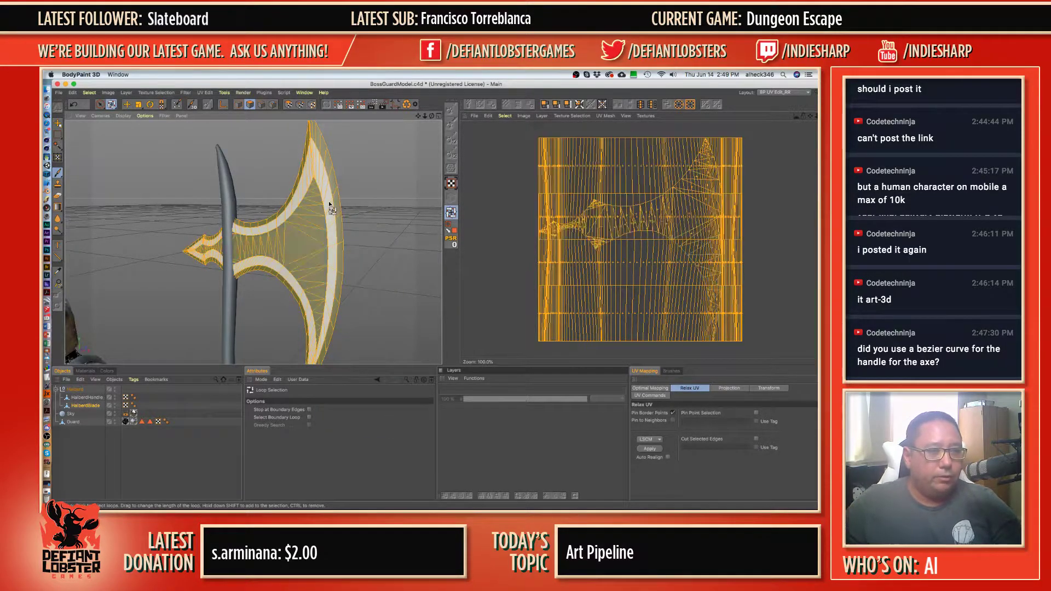
- Loop-select the rim strips on the blade's opposite side, and reselect all of the blade's polygons
left_click_drag(334, 257, 328, 181, "alt")
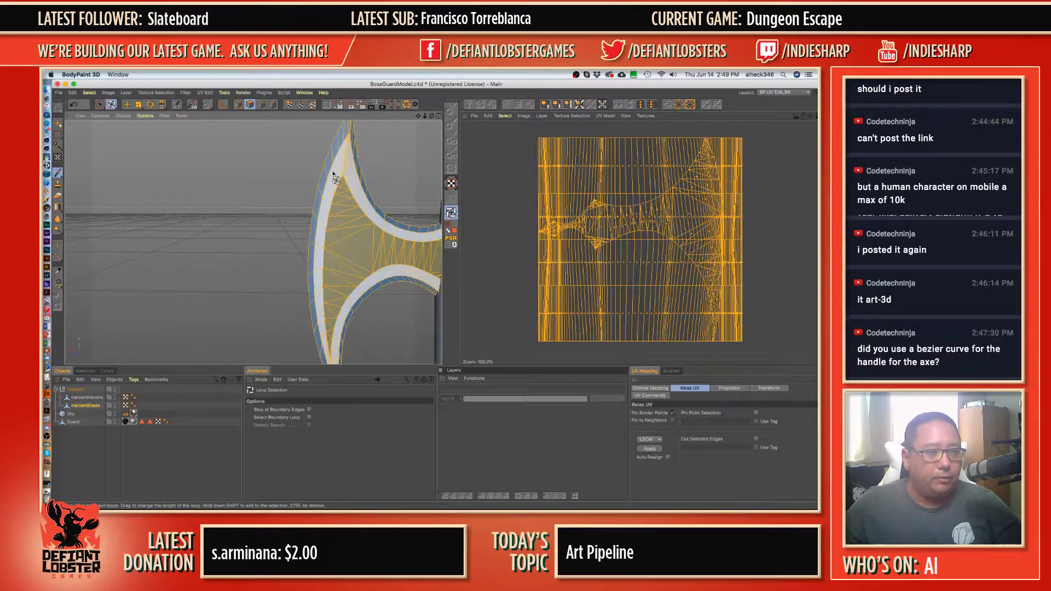
left_click(328, 179)
left_click(405, 285, "shift")
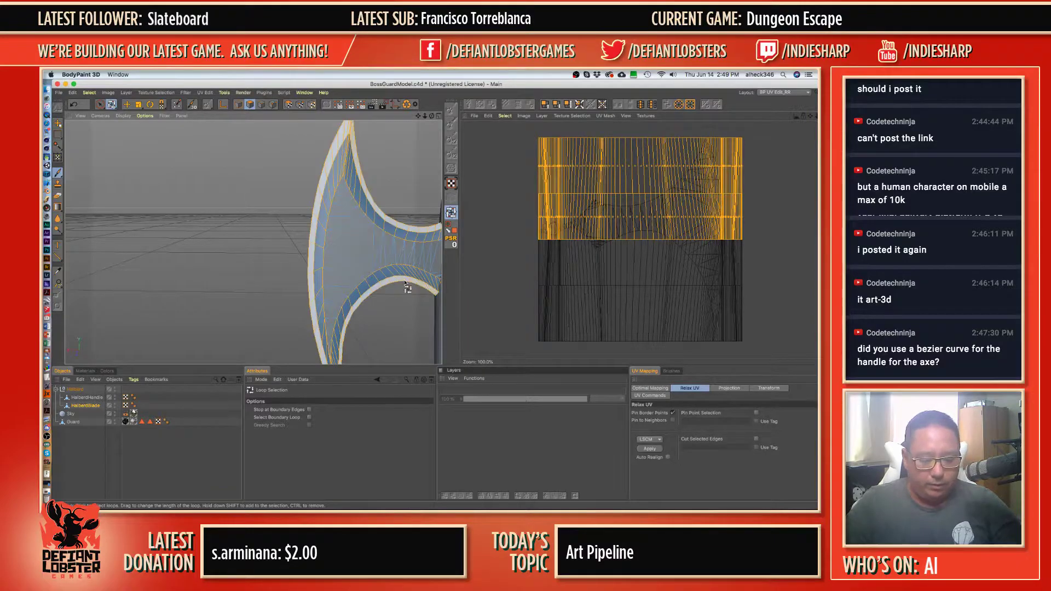
key("u")
key("r")
key("super+a")
left_click_drag(351, 243, 300, 226, "alt")
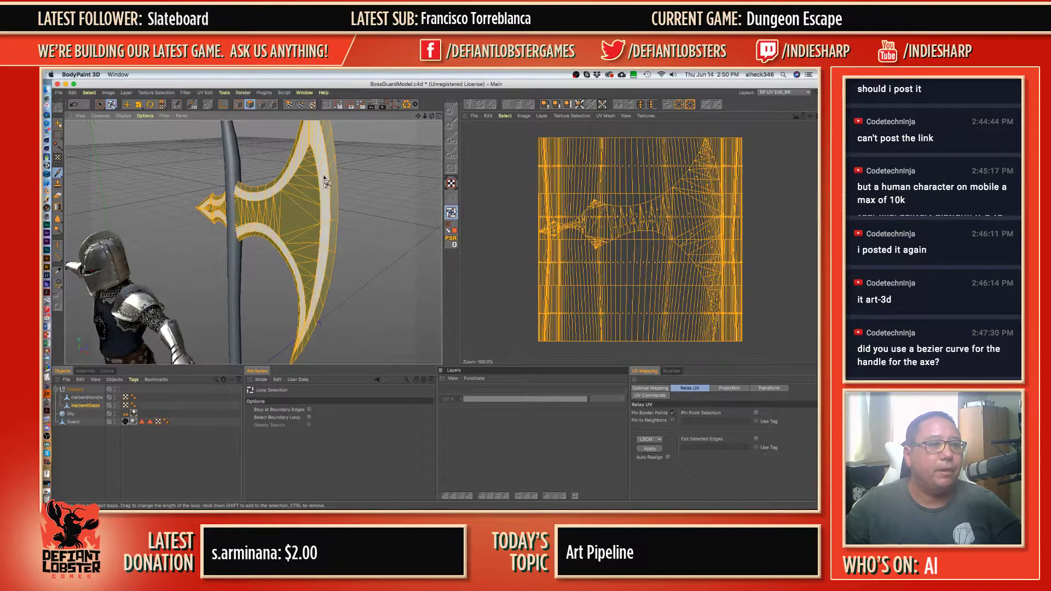
- Loop-select the outer polygon strips around the blade's rim on the side facing the view
left_click(332, 170)
left_click_drag(274, 196, 338, 230, "alt")
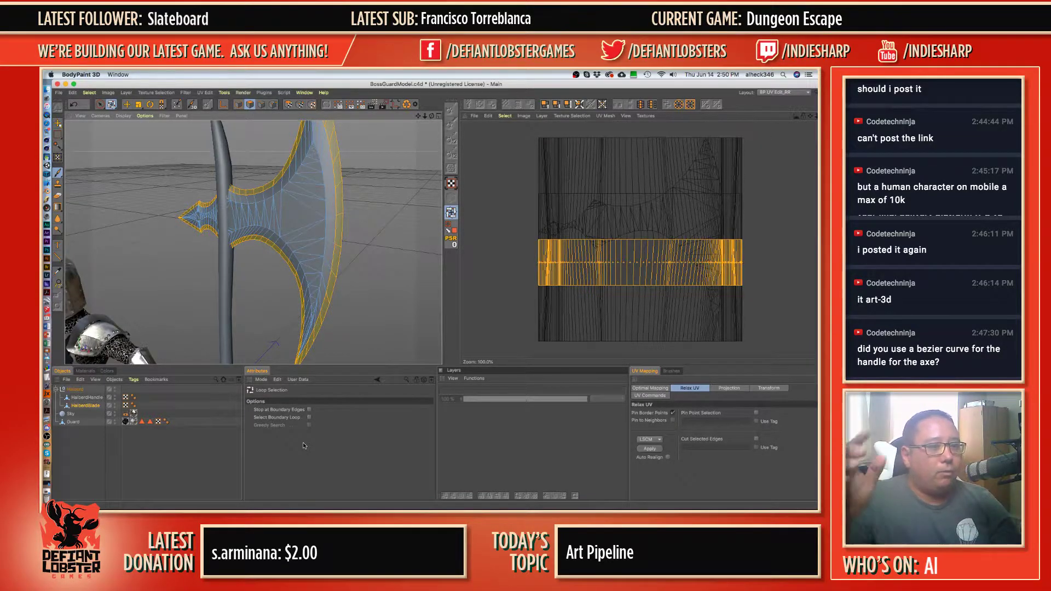
left_click(336, 278)
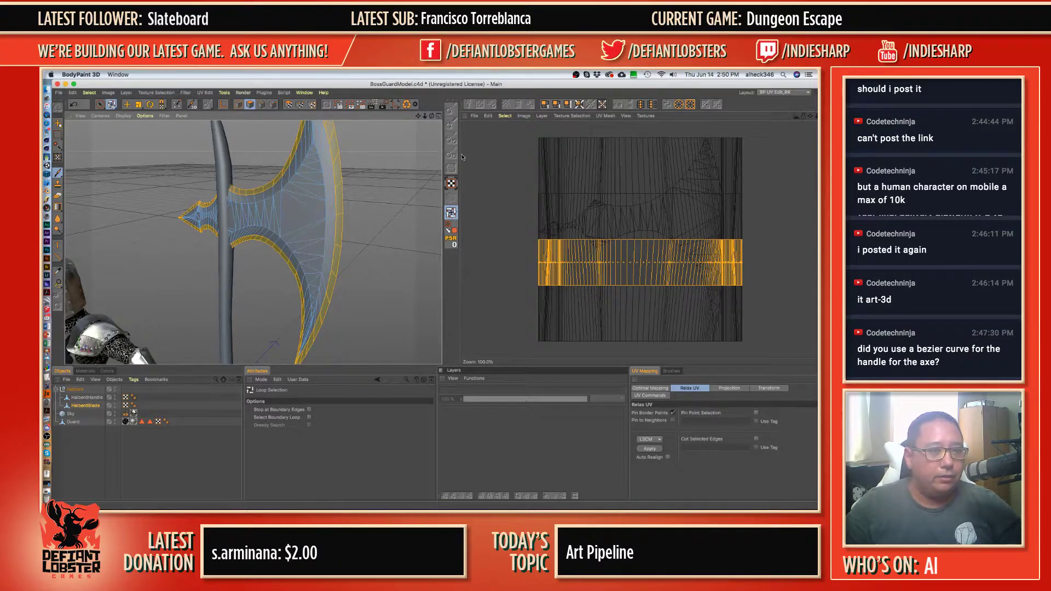
- Use Fill Selection to select all polygons on the side of the halberd blade facing the view
left_click(454, 231)
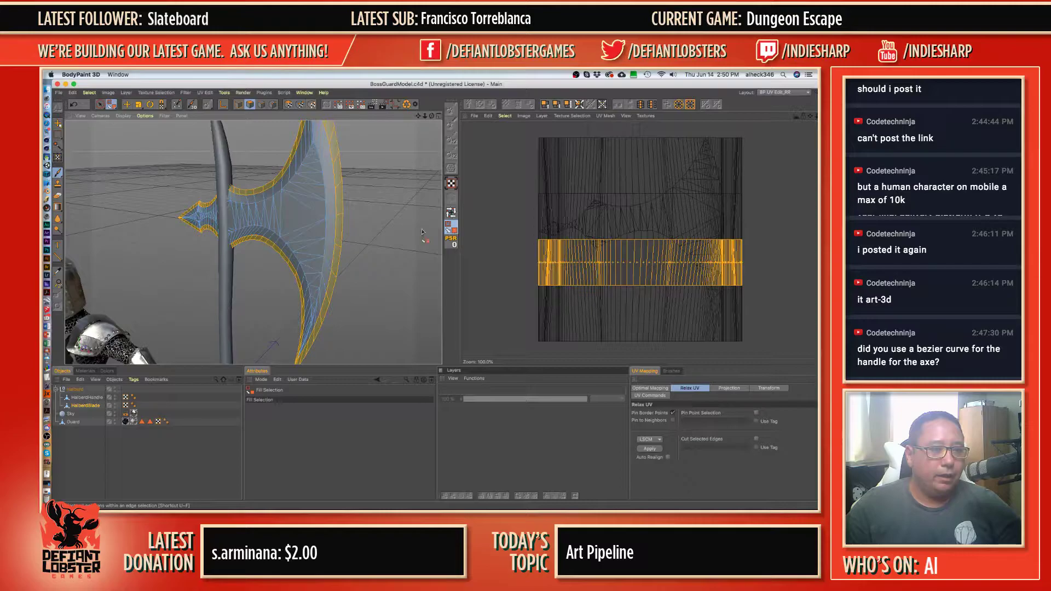
left_click(332, 208)
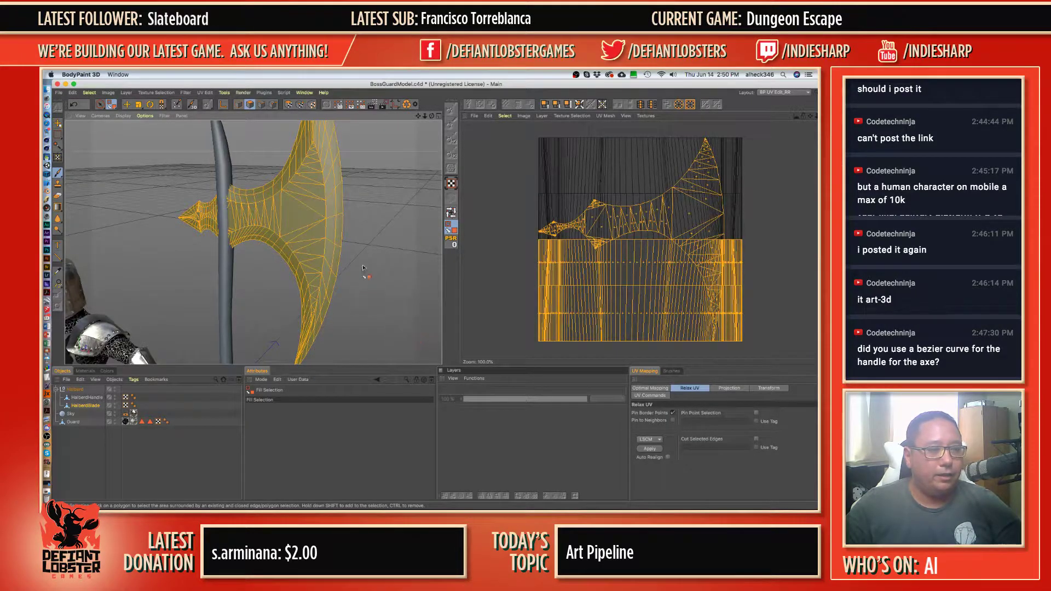
mouse_move(311, 208)
left_mouse_down("alt")
mouse_move(246, 210)
mouse_move(307, 212)
left_mouse_up("alt")
- Apply a Frontal UV projection to the selected blade side from the front view
key("F5")
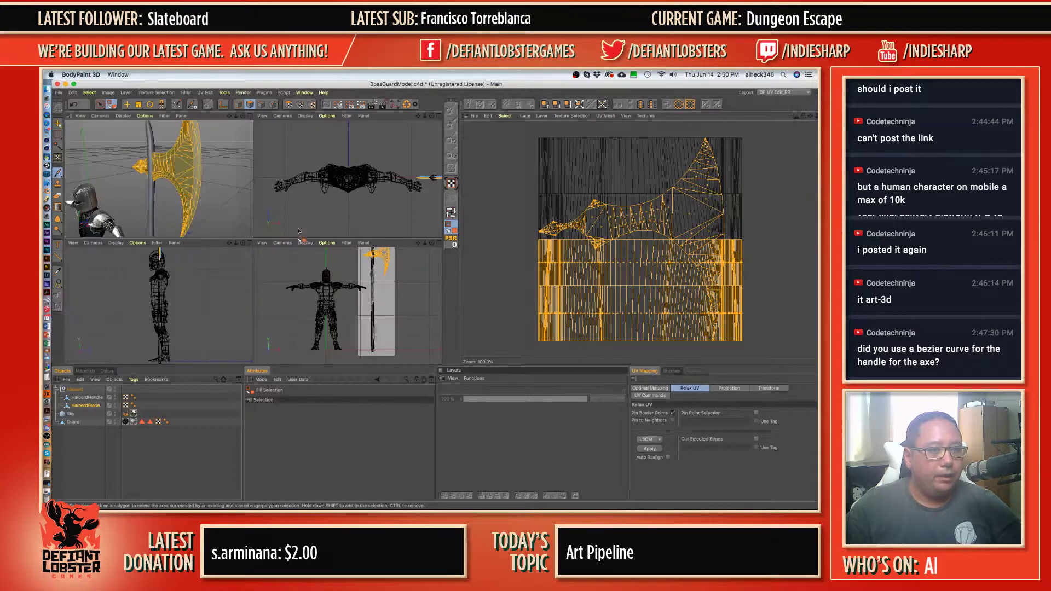
key("F4")
scroll(308, 156, "up", 6)
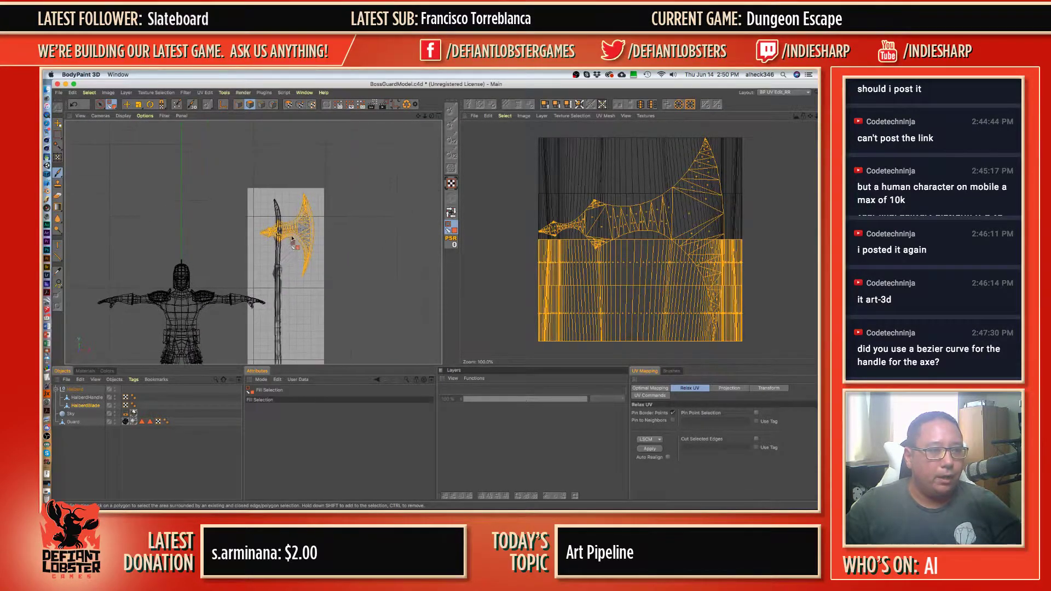
left_click(729, 388)
left_click(700, 413)
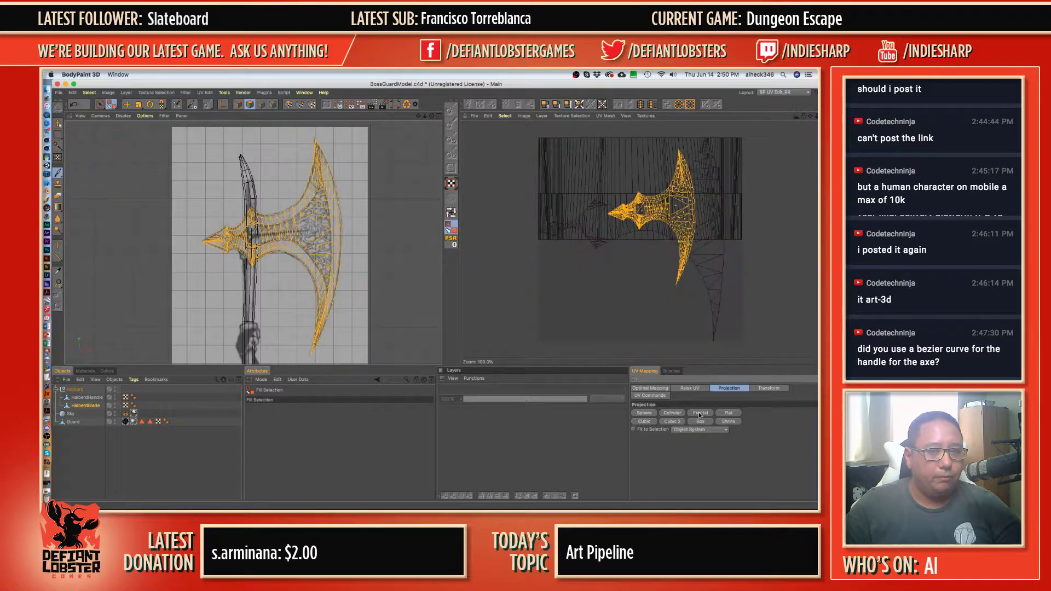
- Move the projected blade side's UV island to the left edge of the UV canvas in UV polygon mode
key("r")
key("e")
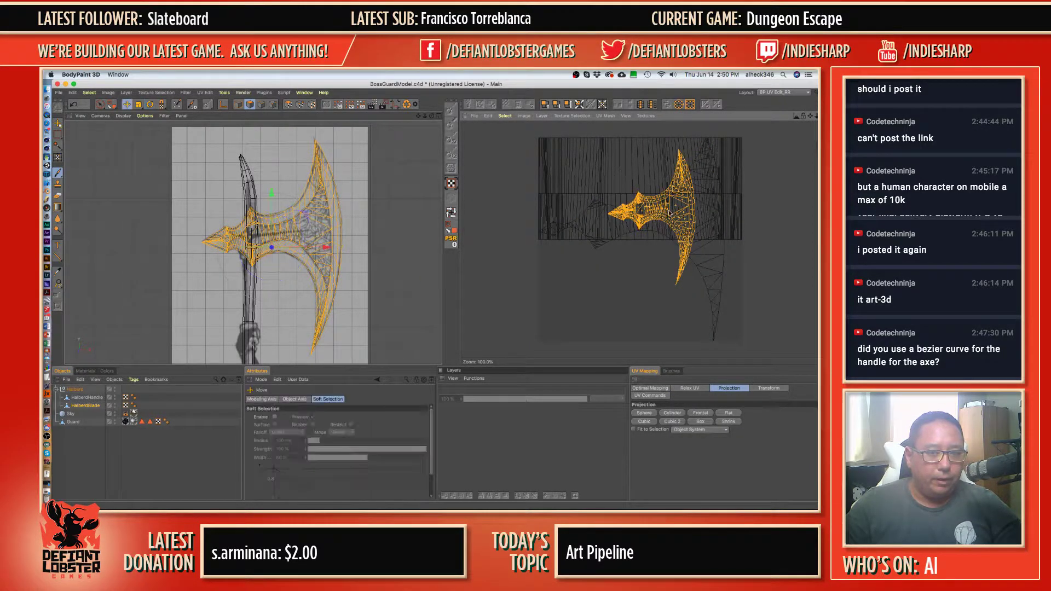
left_click(288, 104)
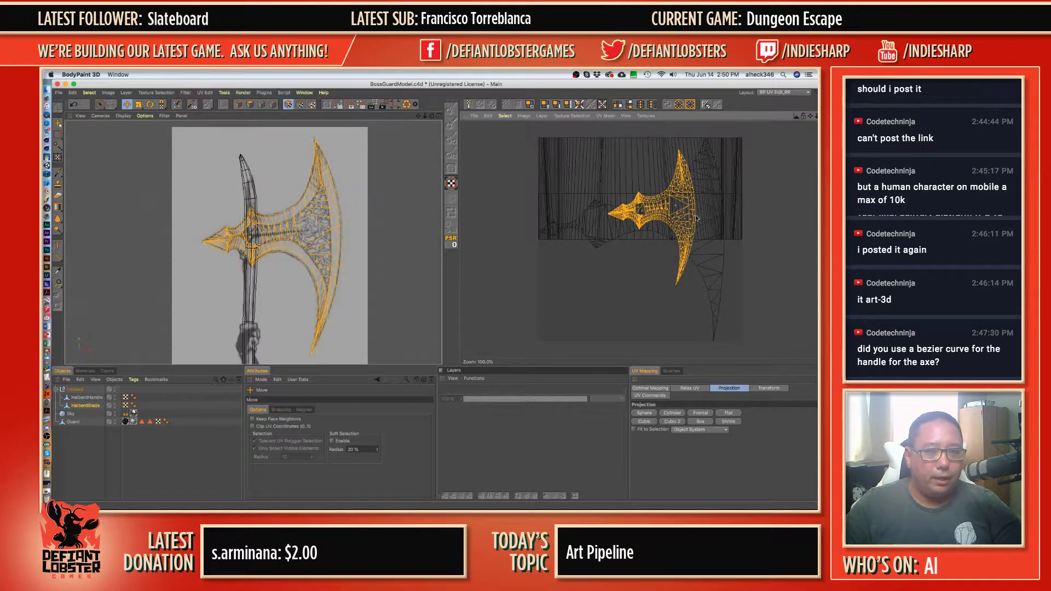
left_click_drag(678, 208, 609, 243)
mouse_move(601, 207)
left_mouse_down()
mouse_move(616, 208)
mouse_move(607, 218)
left_mouse_up()
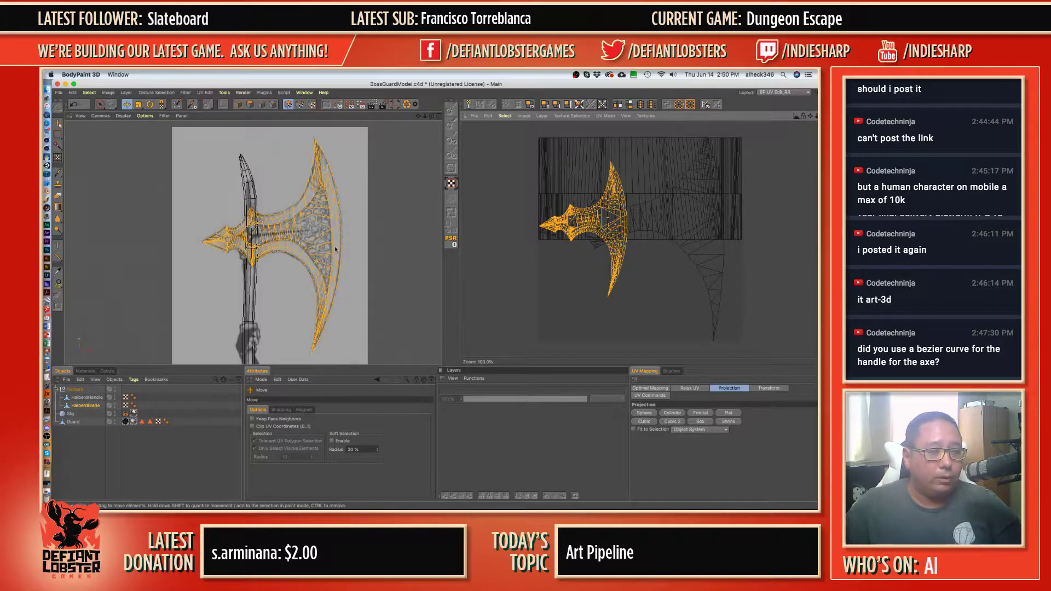
- Invert the polygon selection in the perspective view so the blade's opposite side is selected
middle_click(313, 256)
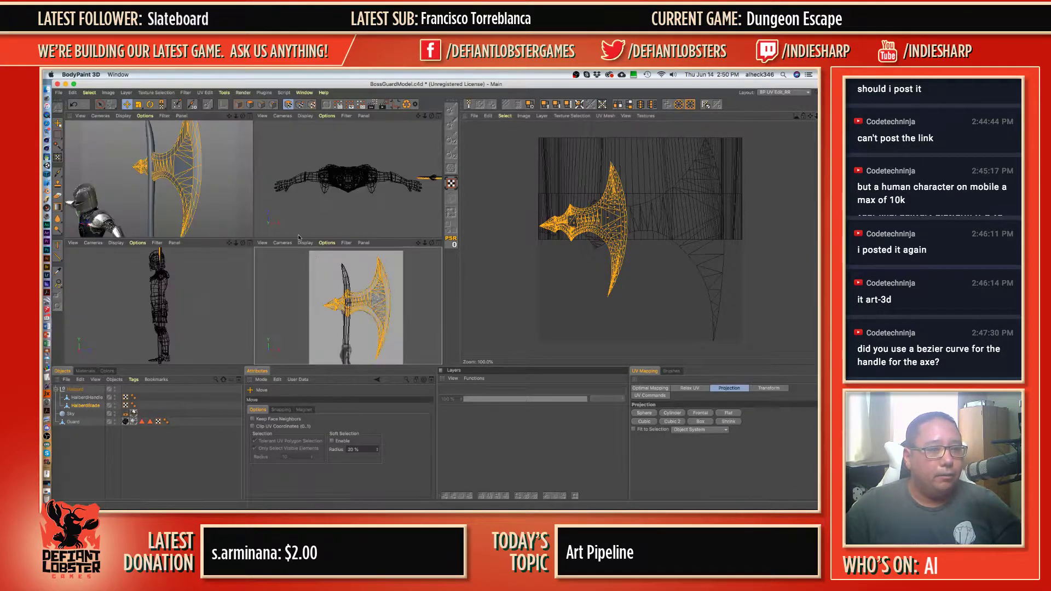
middle_click(164, 181)
left_click_drag(290, 211, 167, 210, "alt")
scroll(142, 209, "up", 4)
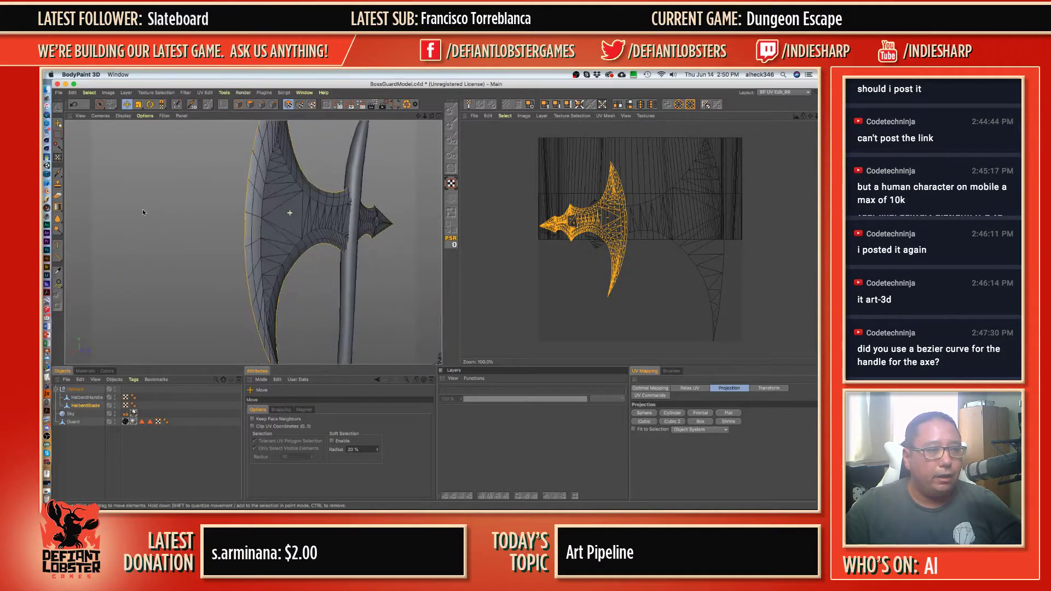
right_click(148, 218)
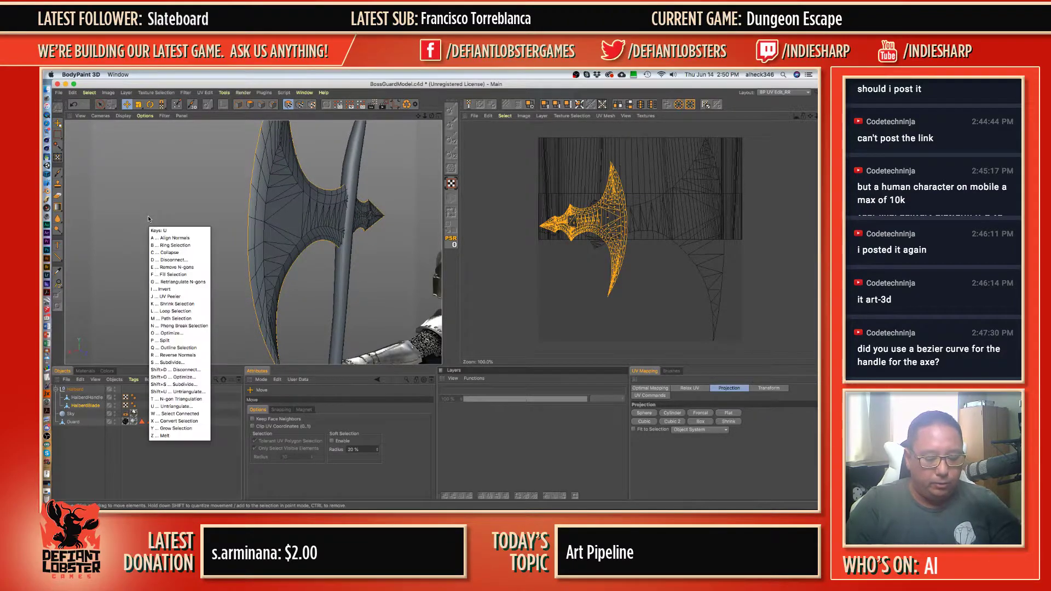
key("Escape")
key("super+a")
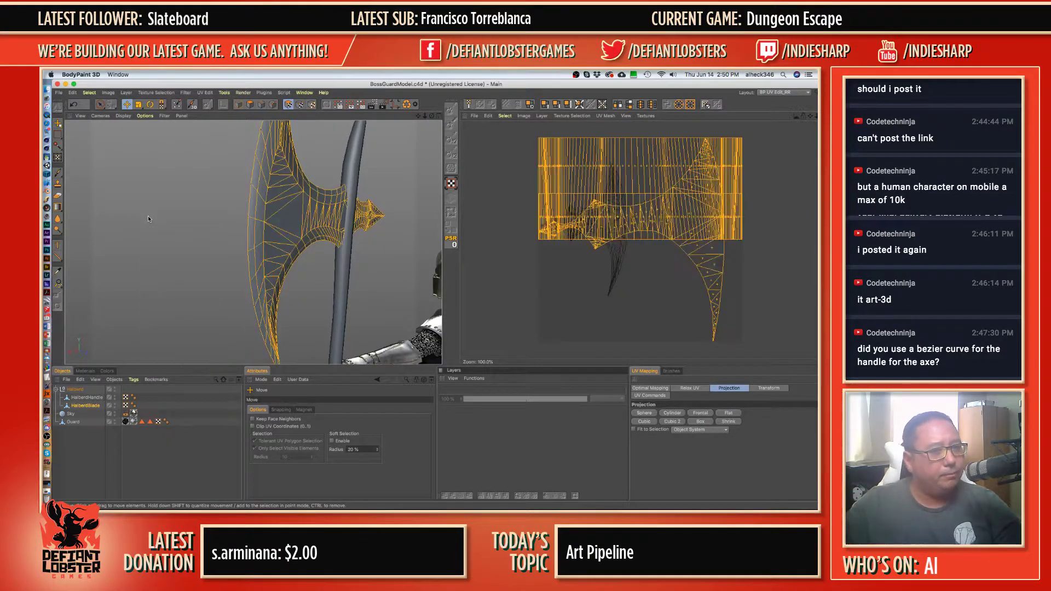
- Try a Frontal UV projection of the blade's opposite side from the front view
middle_click(331, 221)
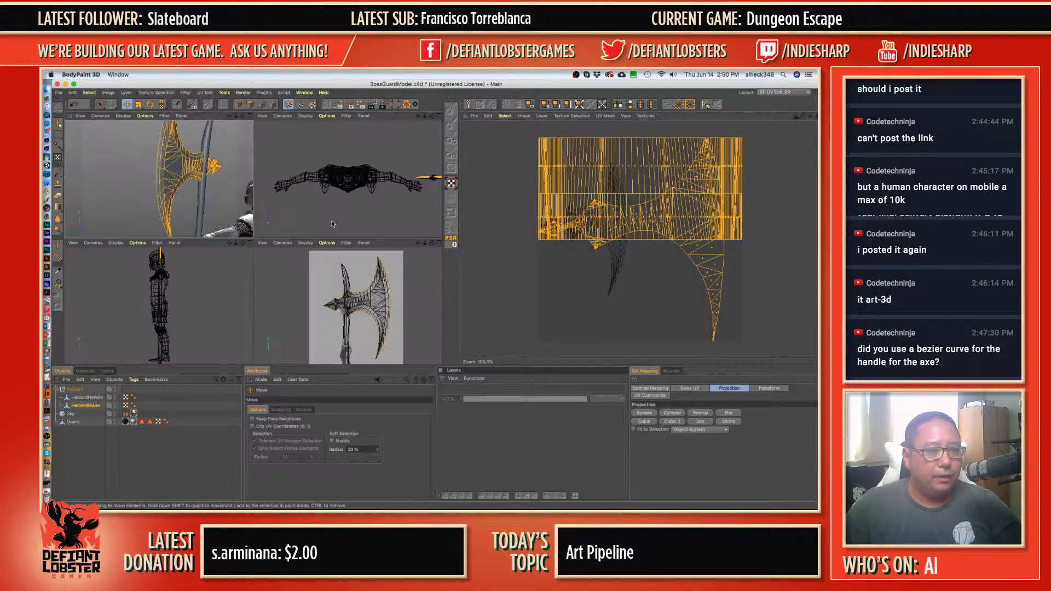
middle_click(353, 299)
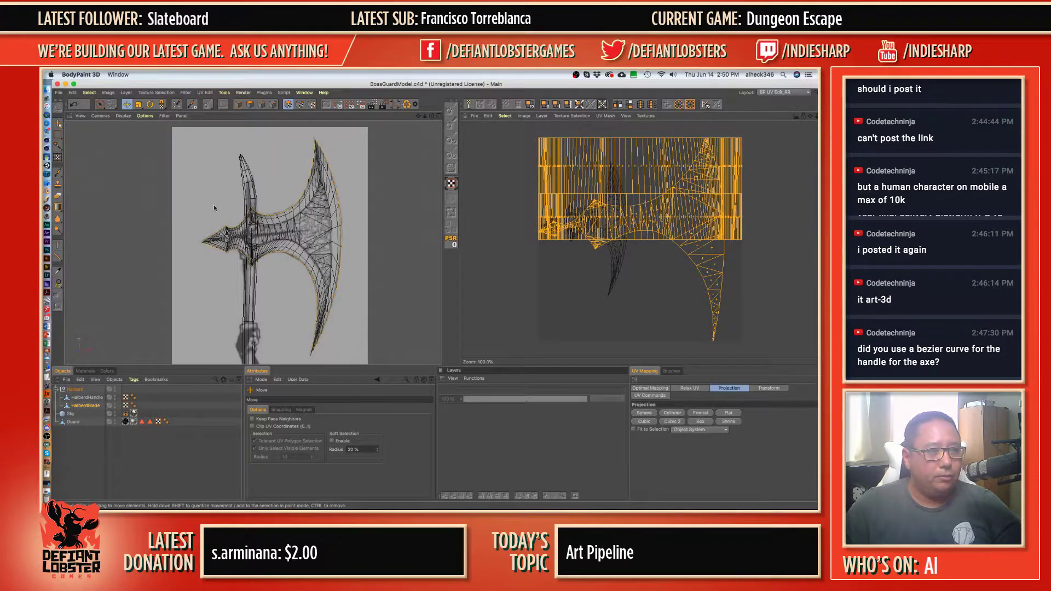
left_click(702, 414)
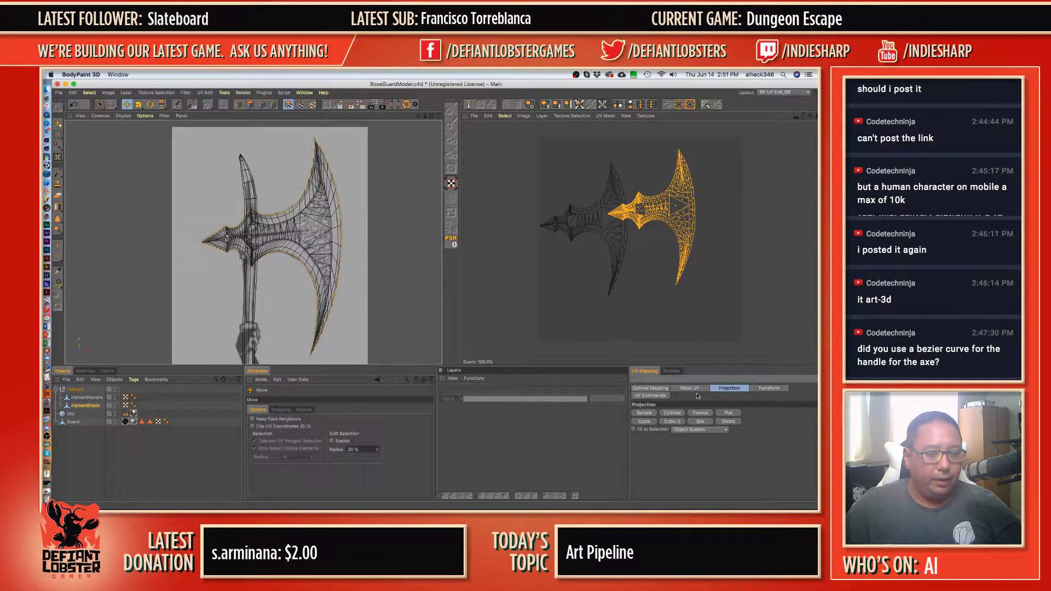
left_click(678, 389)
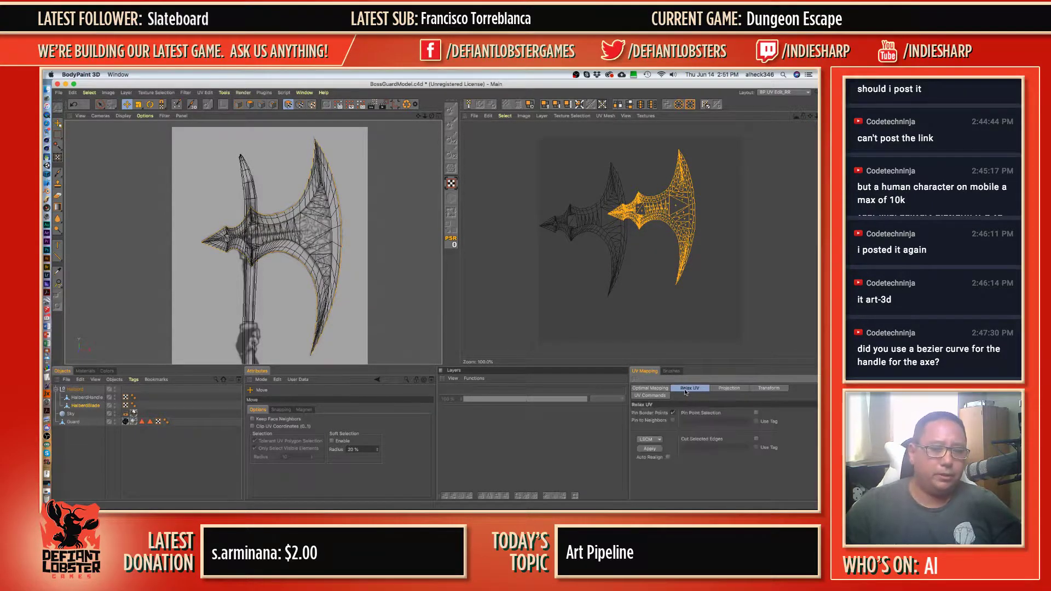
left_click(726, 390)
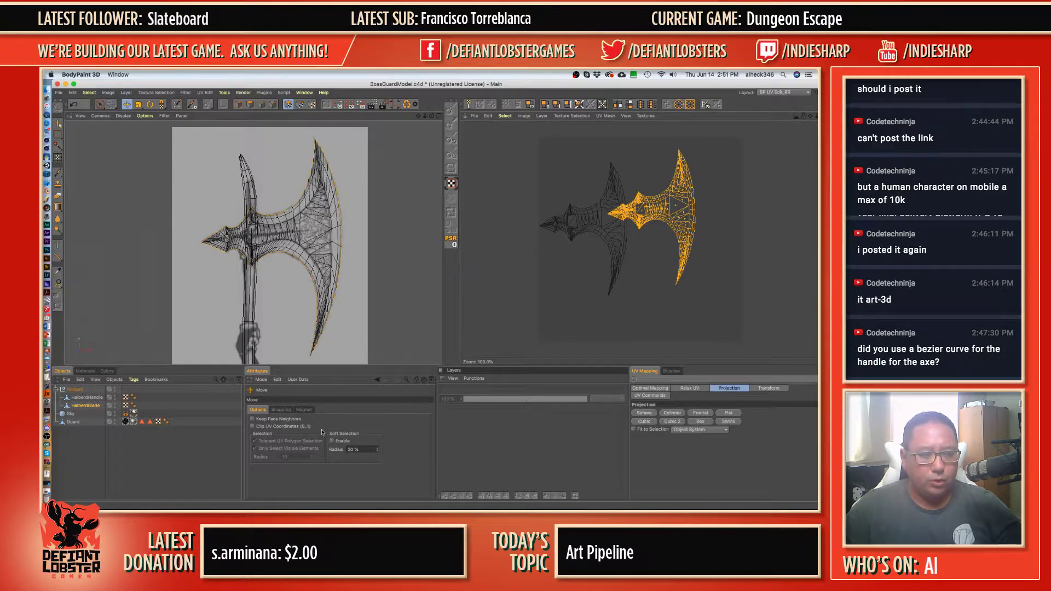
left_click(281, 409)
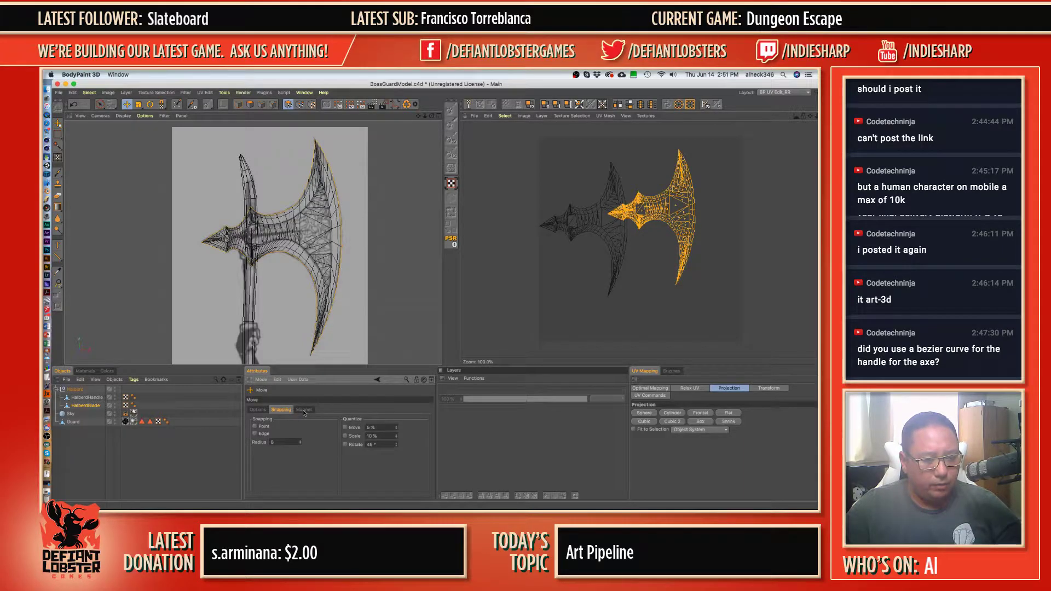
left_click(257, 410)
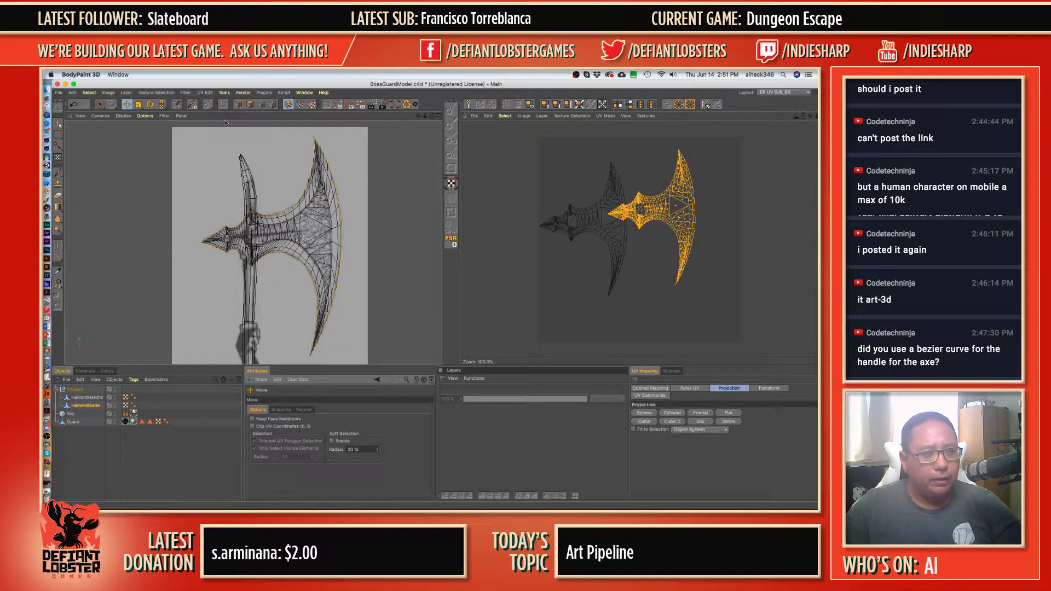
- Apply a Frontal UV projection to the blade's opposite side from the Back view, and restore the Front view
left_click(100, 116)
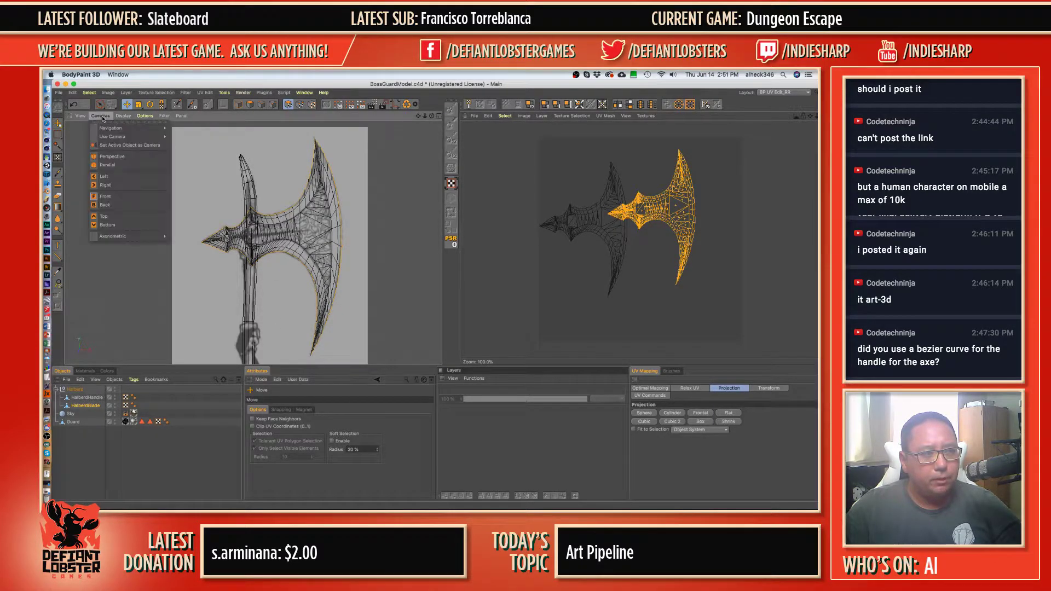
left_click(113, 206)
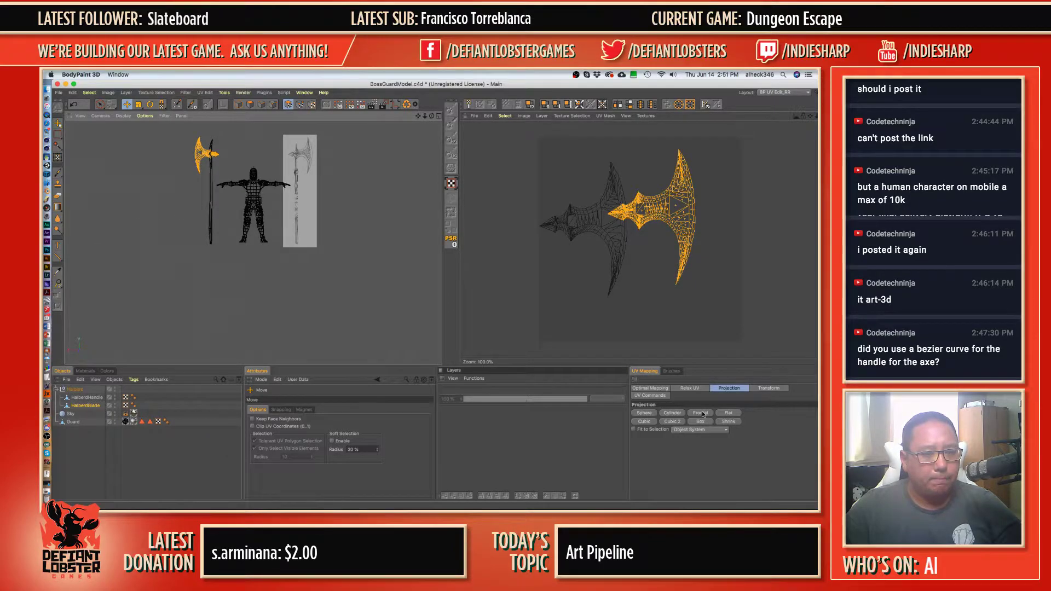
left_click(669, 272)
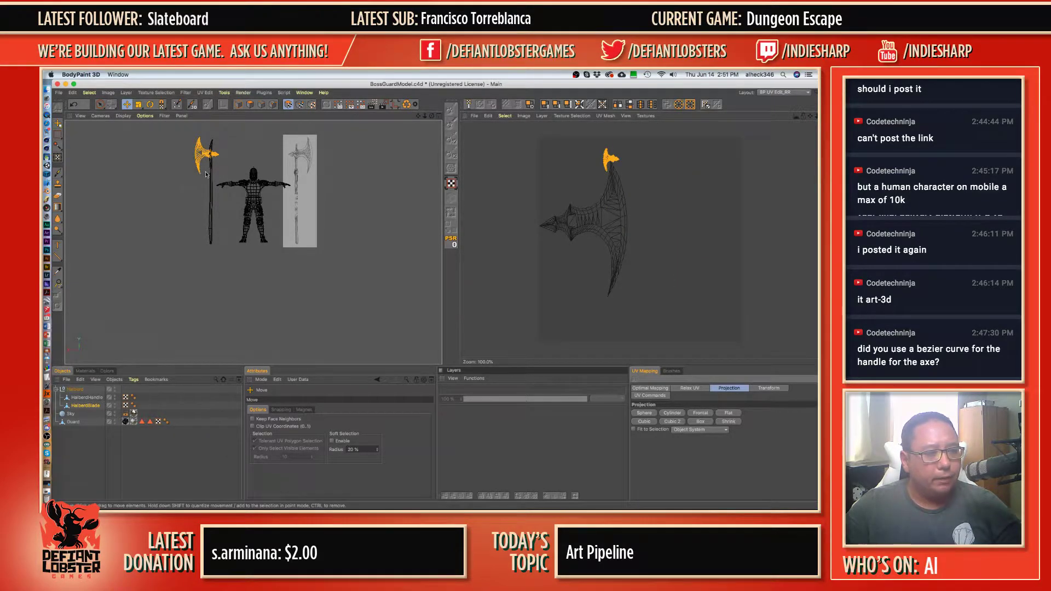
left_click(101, 116)
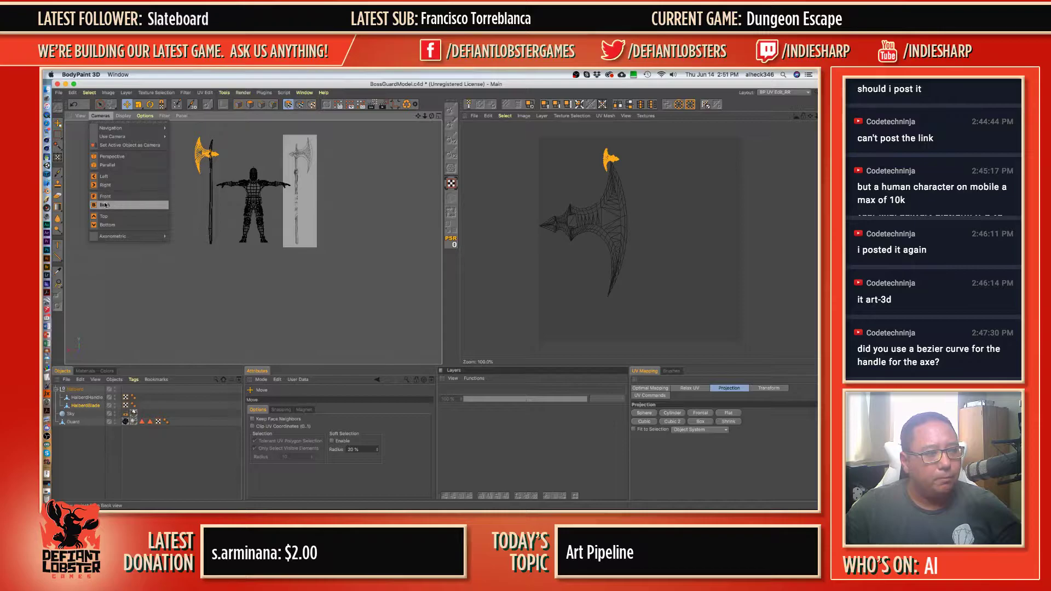
left_click(132, 188)
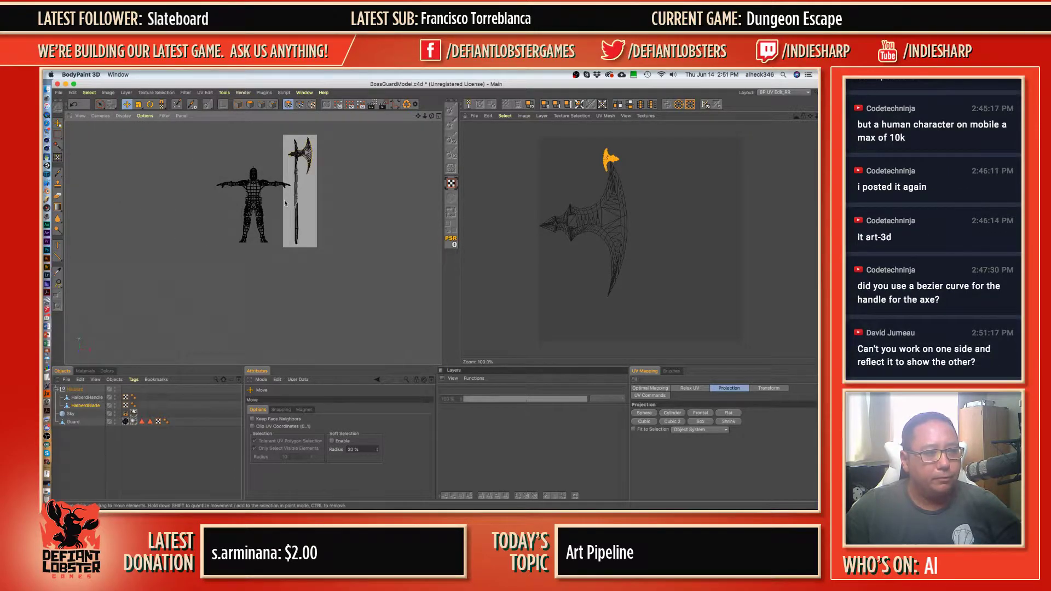
- Select all of the blade's polygons in the perspective view, and bring up the Optimal Mapping settings for realigning the UVs
middle_click(295, 184)
middle_click(146, 187)
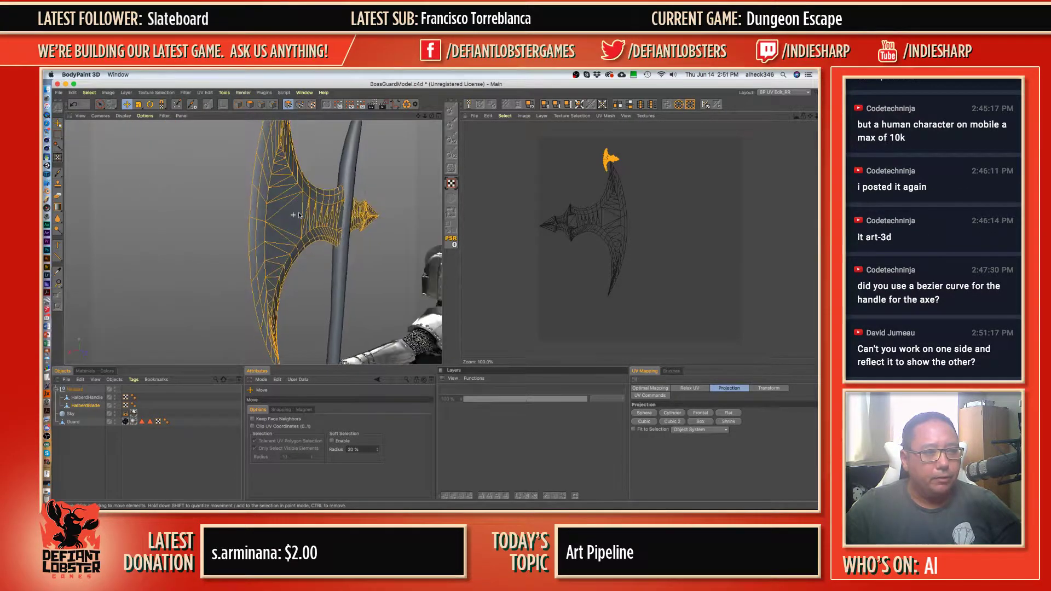
left_click_drag(400, 215, 405, 214, "alt")
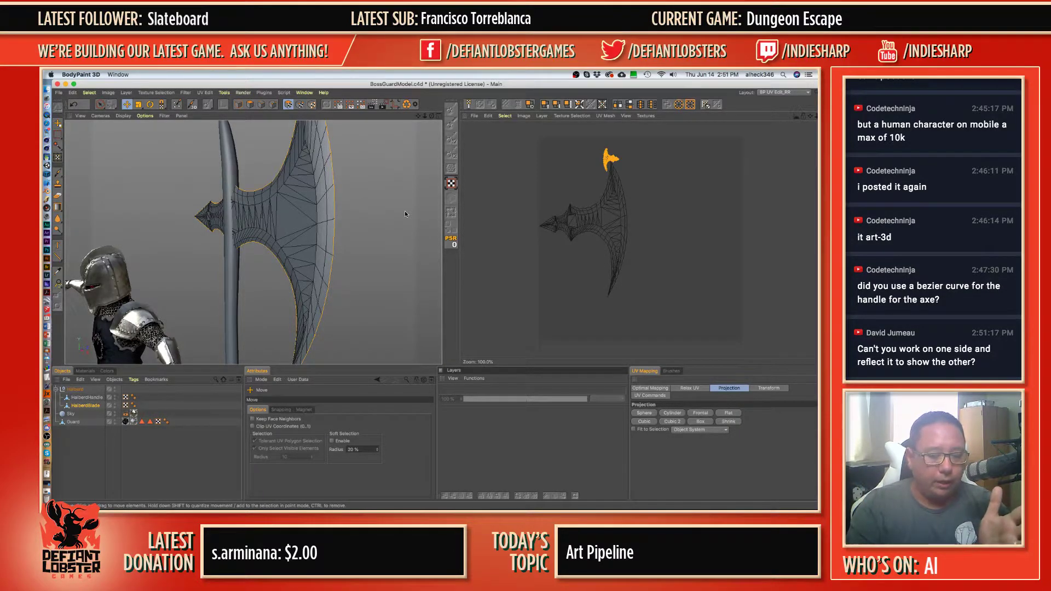
key("super+a")
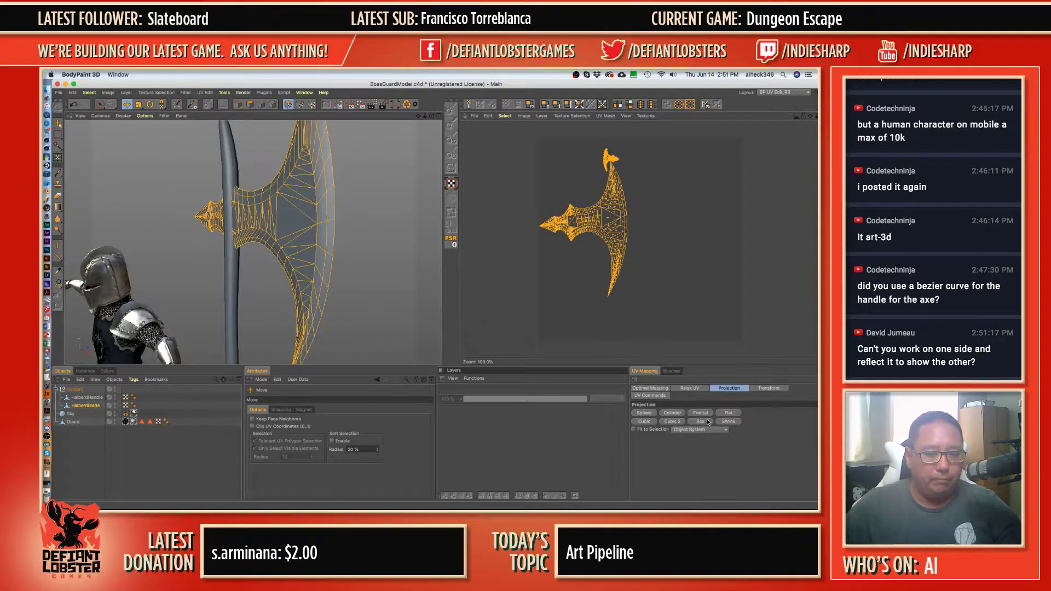
left_click(651, 388)
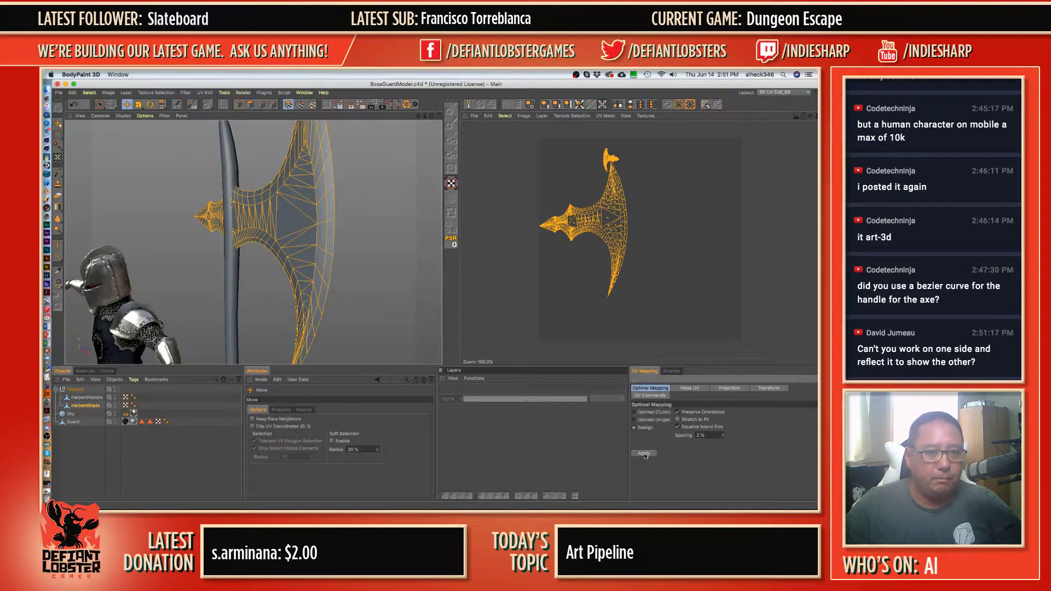
left_click(677, 427)
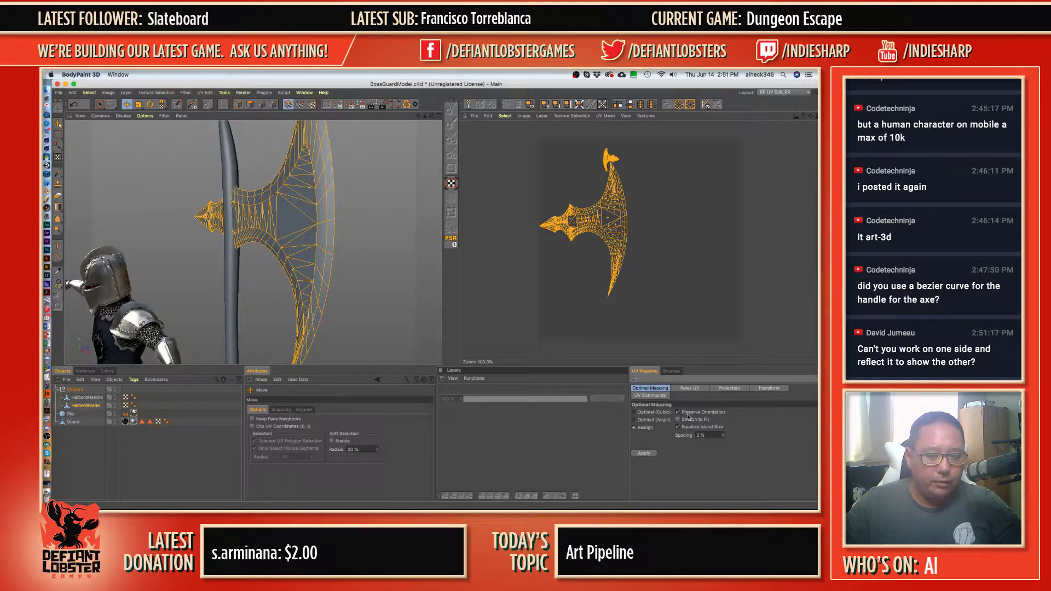
- Try realigning the blade's UV islands with Preserve Orientation and Equalize Island Size, and undo the result
left_click(642, 455)
key("super+z")
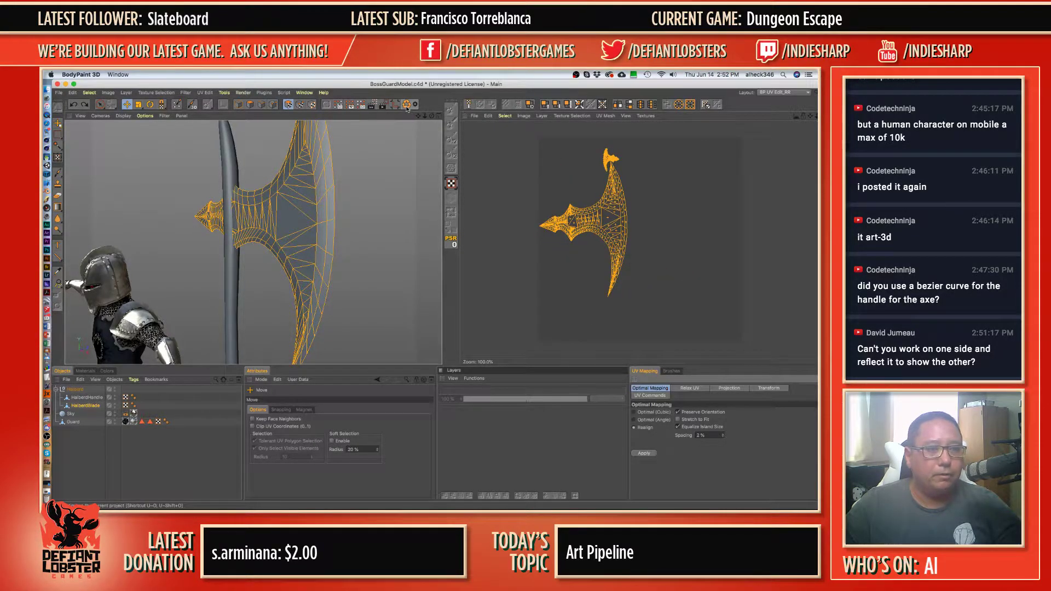
left_click(643, 454)
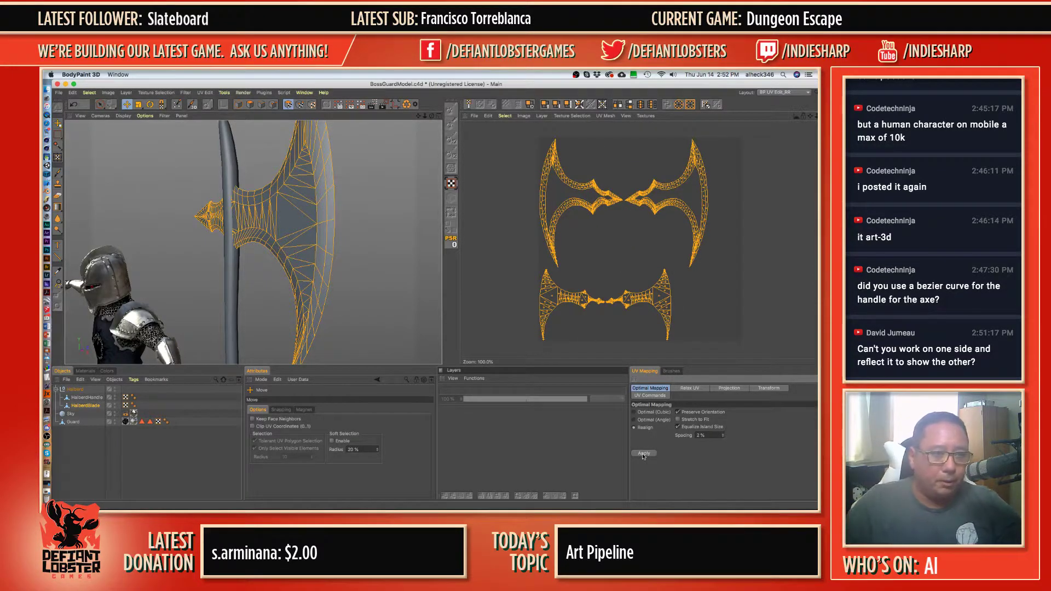
key("super+z")
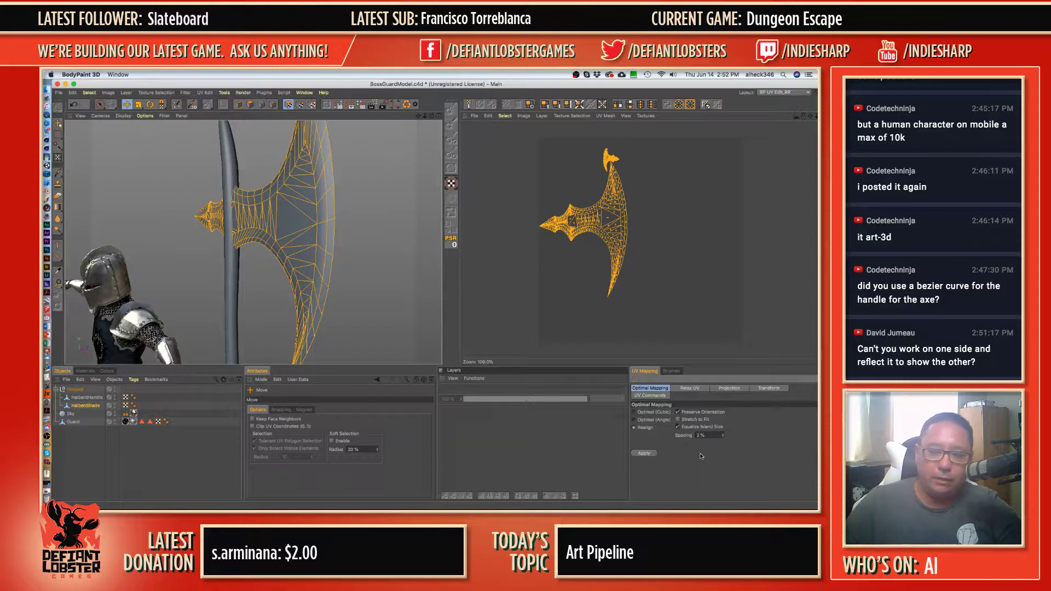
- Realign the blade's UV islands, and select the whole right-hand blade island in the UV canvas
left_click(645, 454)
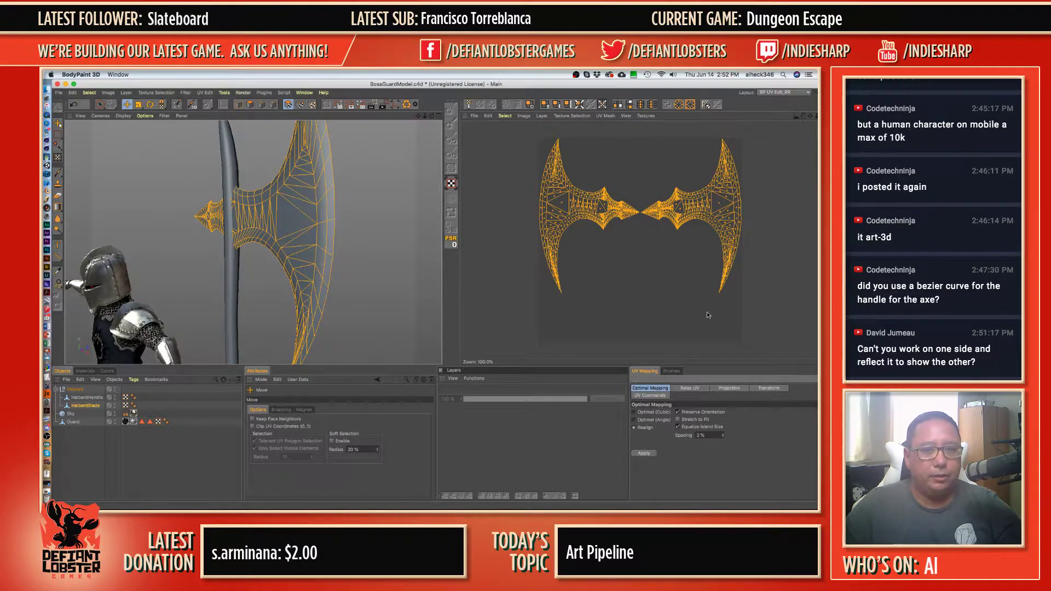
left_click(730, 222)
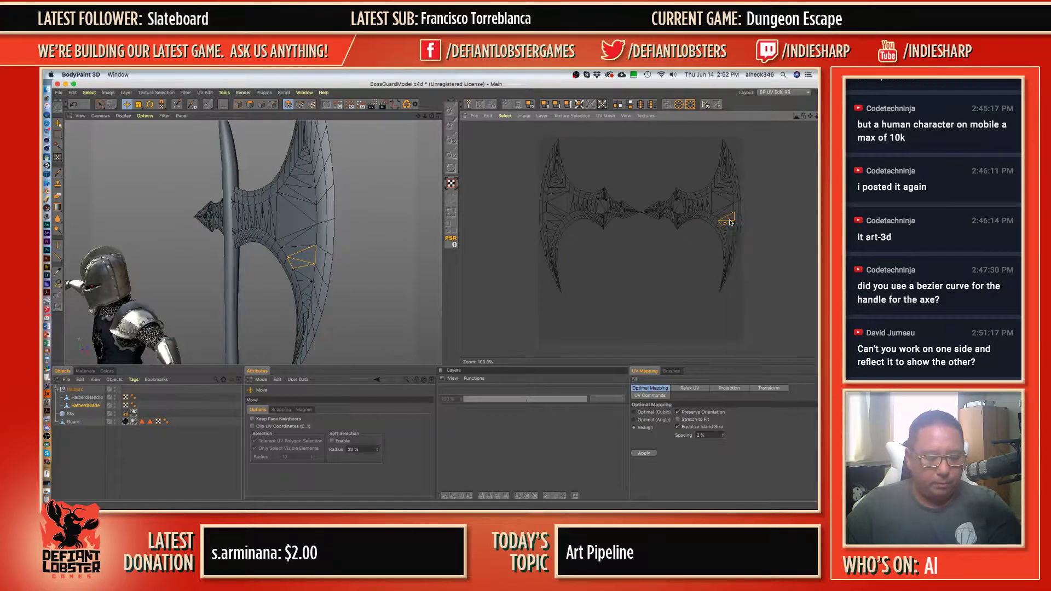
double_click(729, 222)
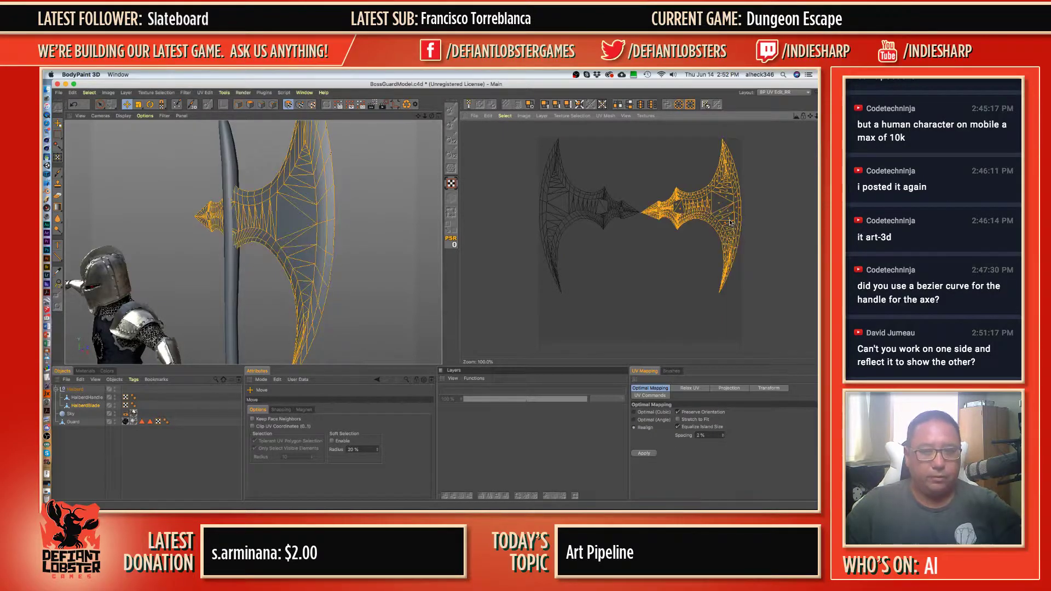
- Apply a Frontal UV projection from the Back view to the selected right-hand blade island
middle_click(267, 234)
key("F4")
left_click(102, 116)
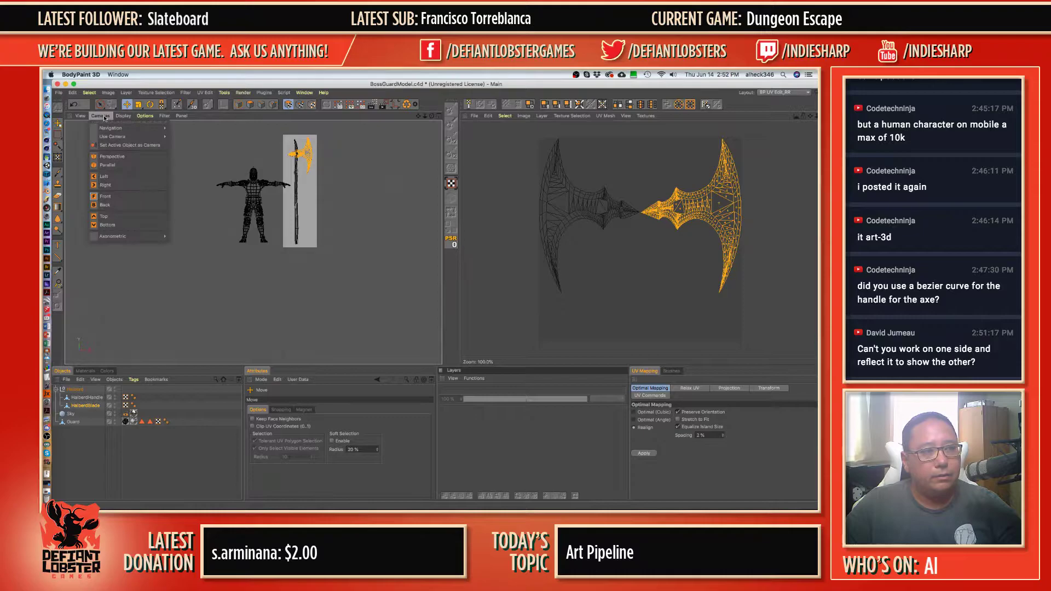
left_click(105, 204)
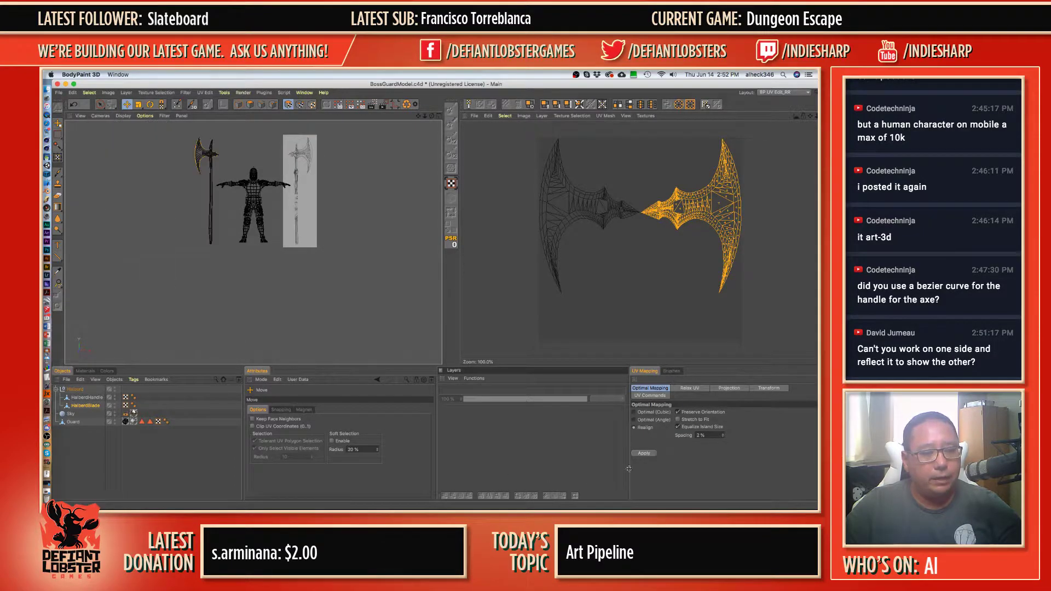
left_click(729, 387)
left_click(700, 413)
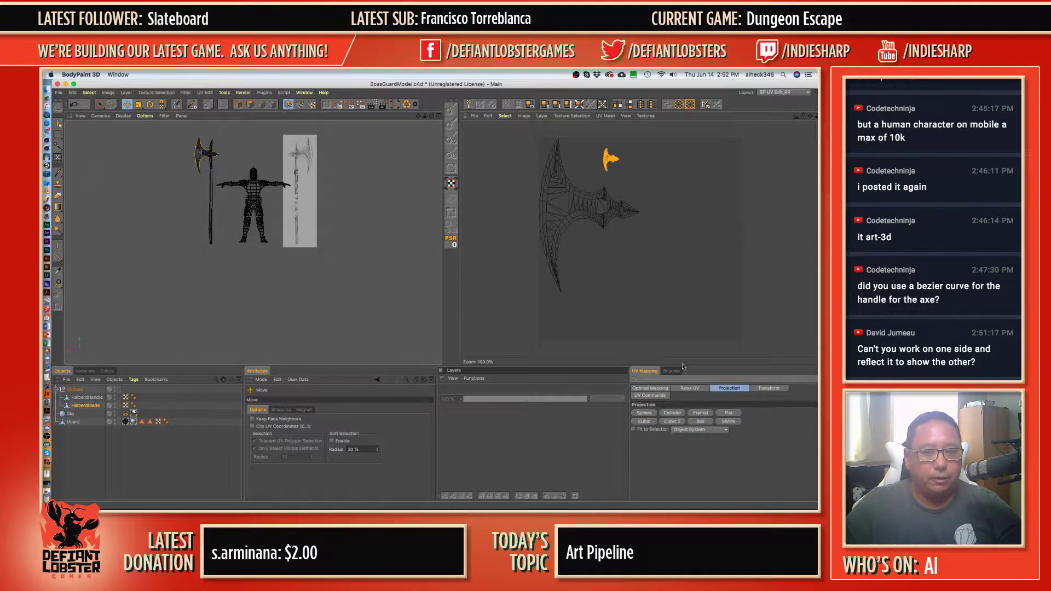
- Select all of the blade's UVs and realign them with Preserve Orientation, Equalize Island Size and 2% spacing
key("ctrl+a")
left_click(651, 389)
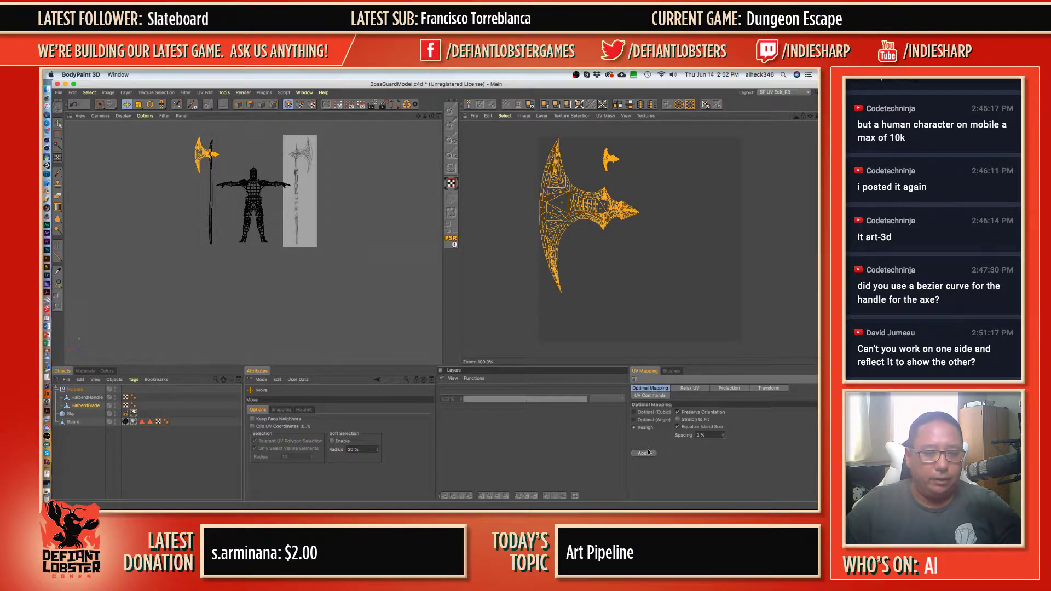
left_click(646, 453)
- Move the whole right-hand blade island onto the left-hand one so their outlines overlap exactly, and select both islands
left_click(677, 200)
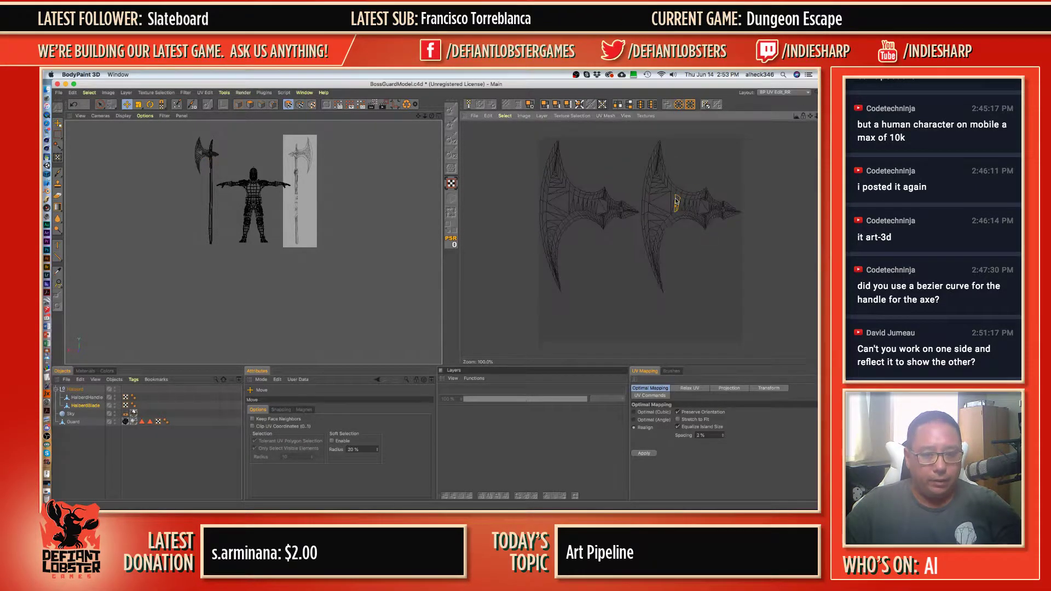
double_click(676, 201)
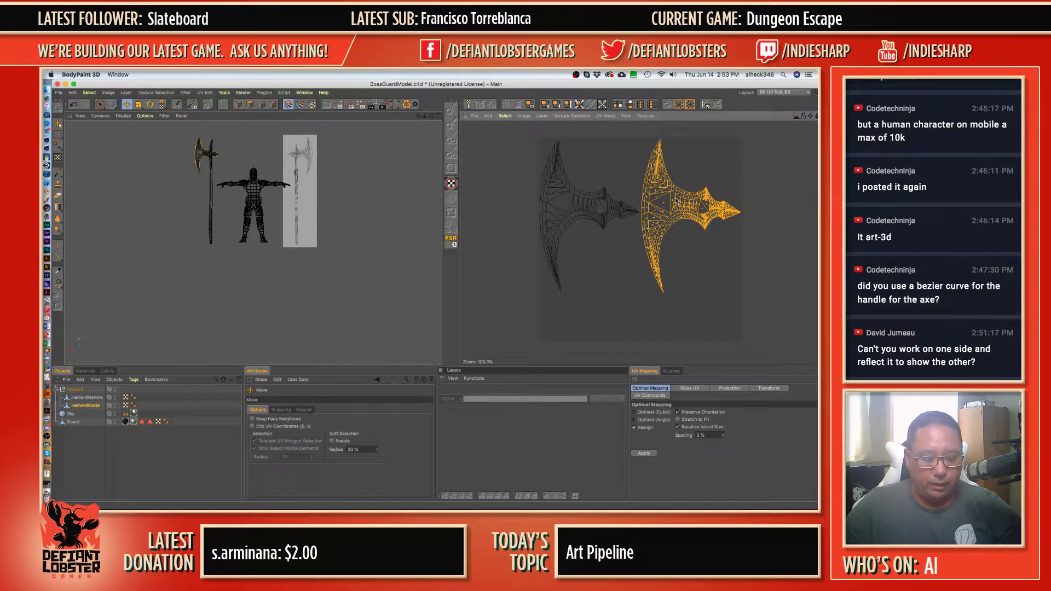
left_click_drag(677, 201, 559, 202)
scroll(559, 202, "up", 15)
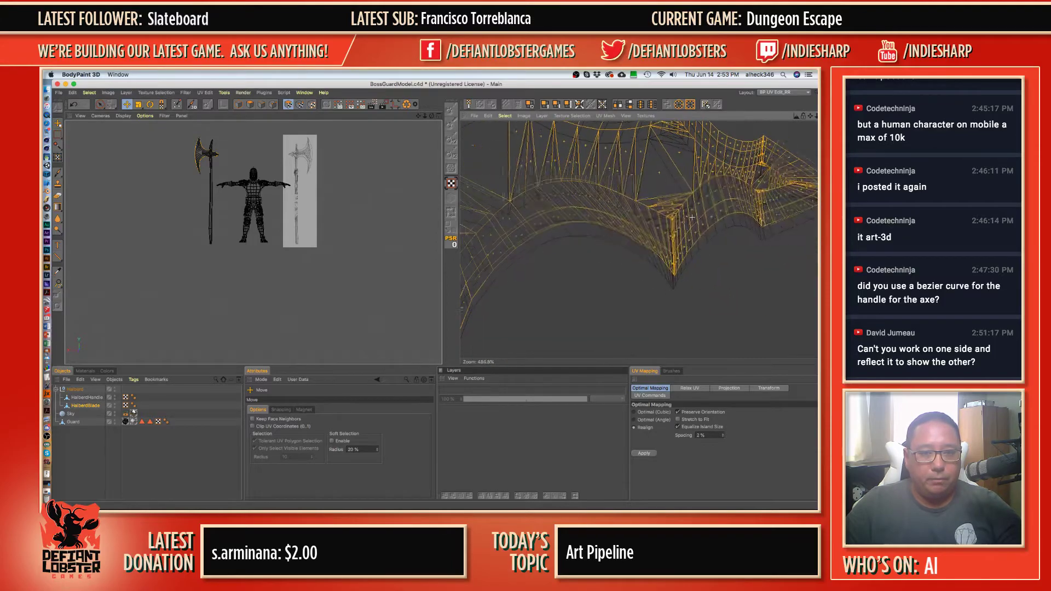
middle_click_drag(597, 196, 599, 237)
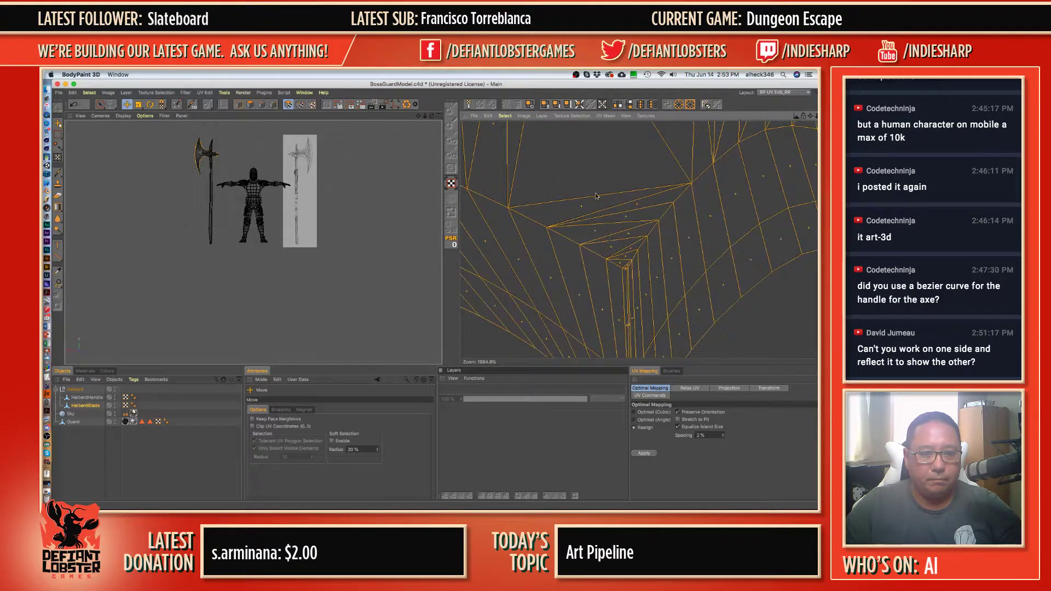
scroll(596, 196, "down", 10)
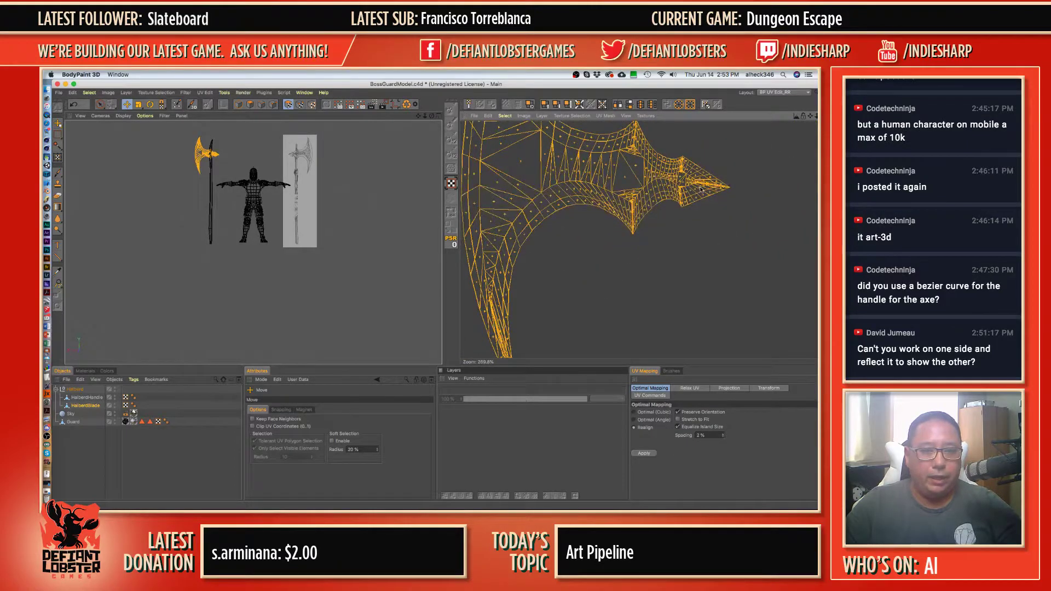
scroll(702, 189, "down", 6)
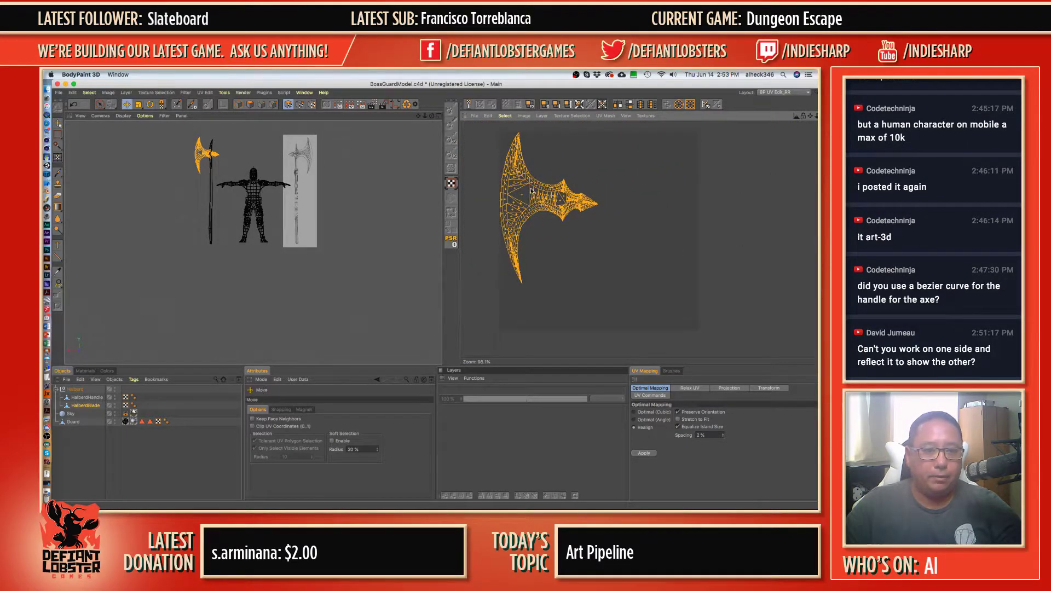
- Center the overlapped blade islands in the UV canvas and scale them up to span nearly its full height
left_click_drag(531, 191, 562, 228)
key("r")
key("t")
key("e")
left_click_drag(631, 234, 571, 213)
key("t")
key("r")
key("t")
key("e")
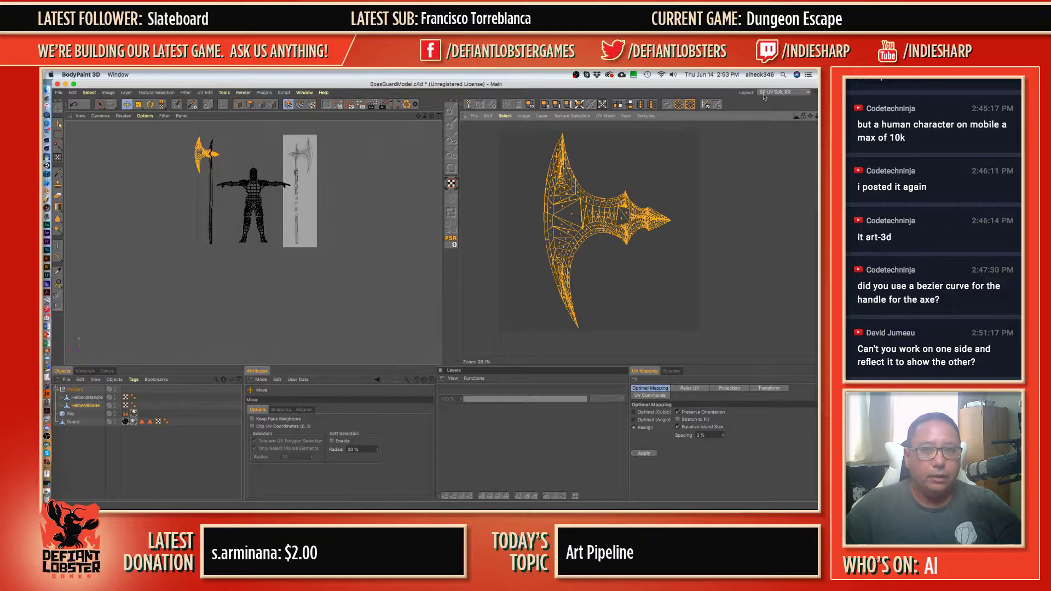
- Select the HalberdHandle object, show it in the perspective view, and select all of its polygons
left_click(87, 399)
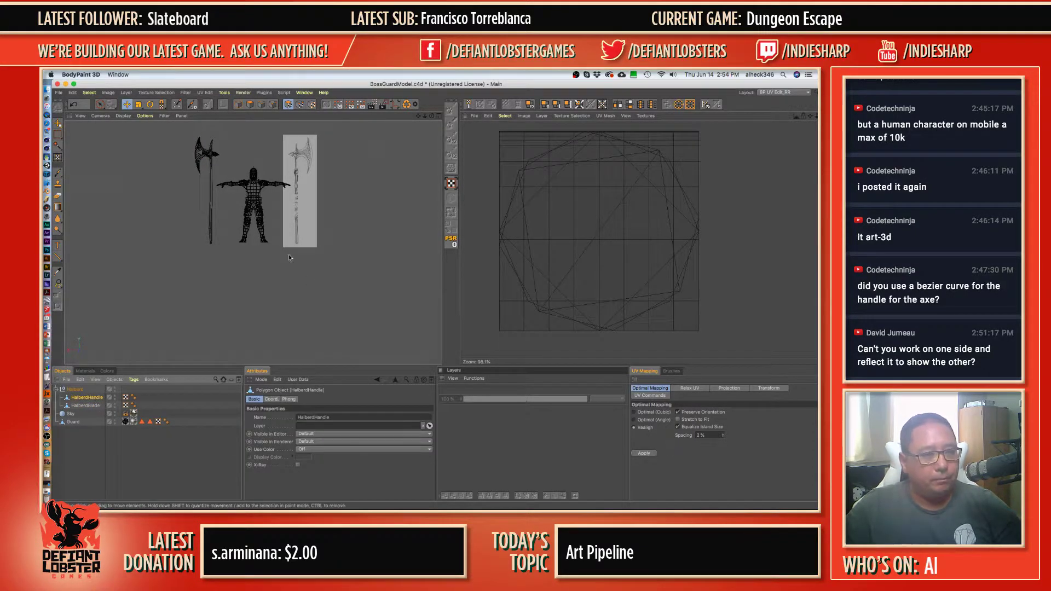
left_click(100, 116)
left_click(105, 205)
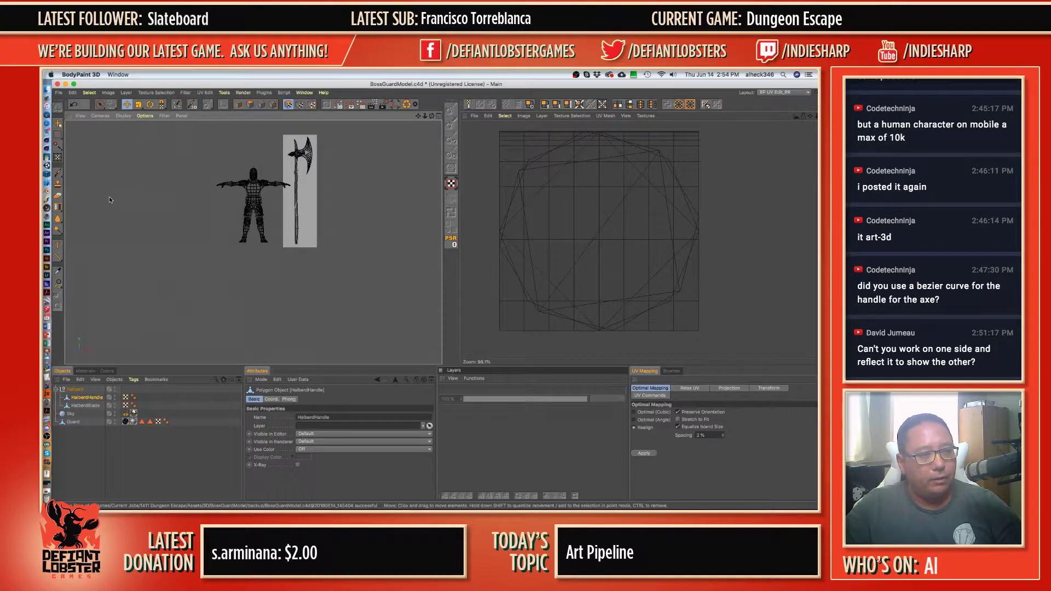
middle_click(263, 179)
middle_click(203, 171)
right_click_drag(294, 207, 238, 212, "alt")
middle_click_drag(237, 212, 244, 161, "alt")
right_click_drag(244, 161, 223, 160, "alt")
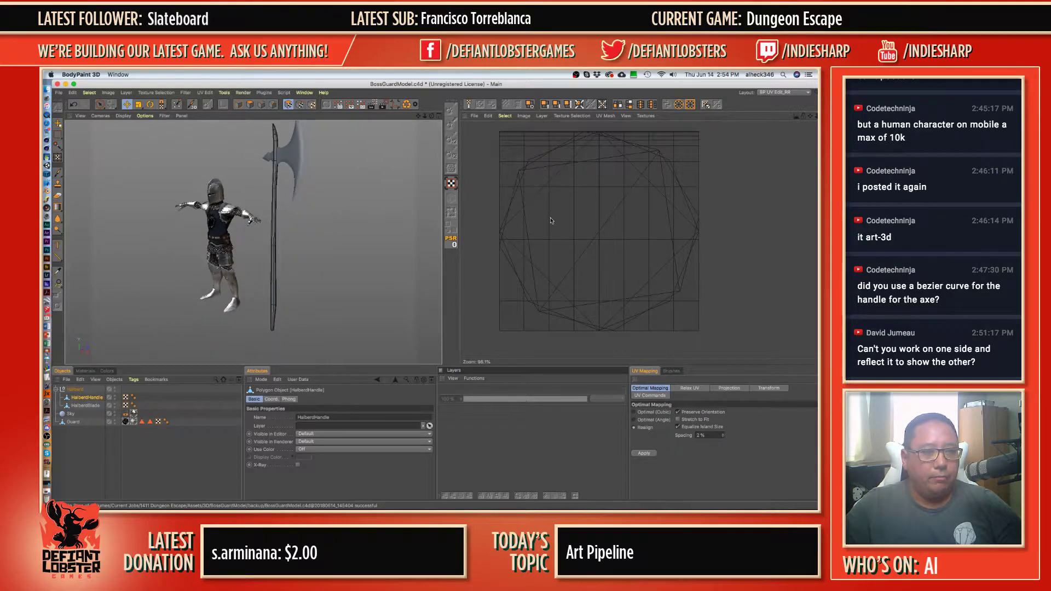
key("ctrl+a")
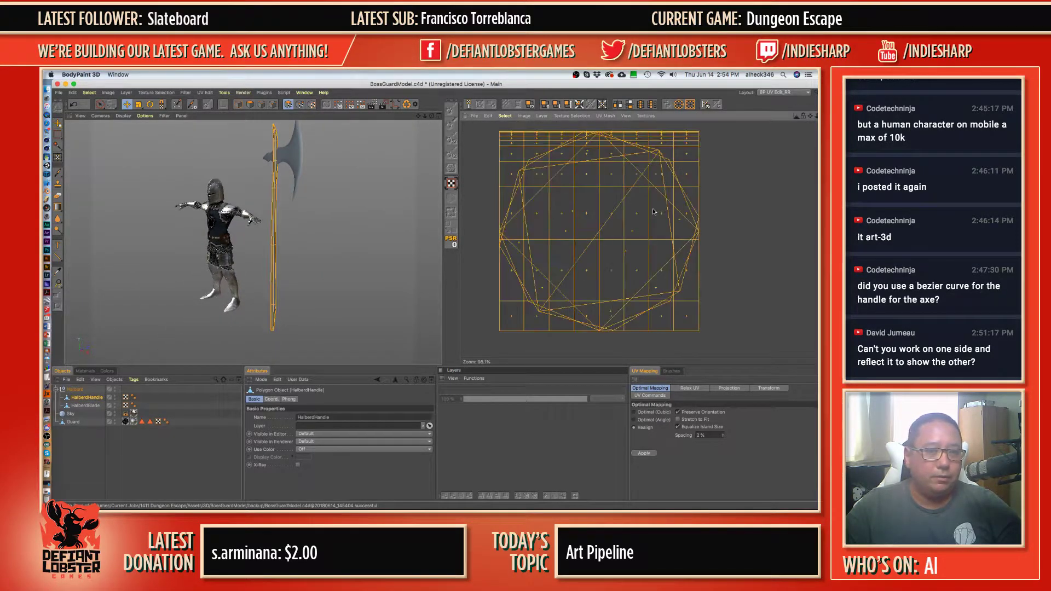
- Try a Cylinder UV projection on the handle, and replace it with a Box projection
left_click(722, 389)
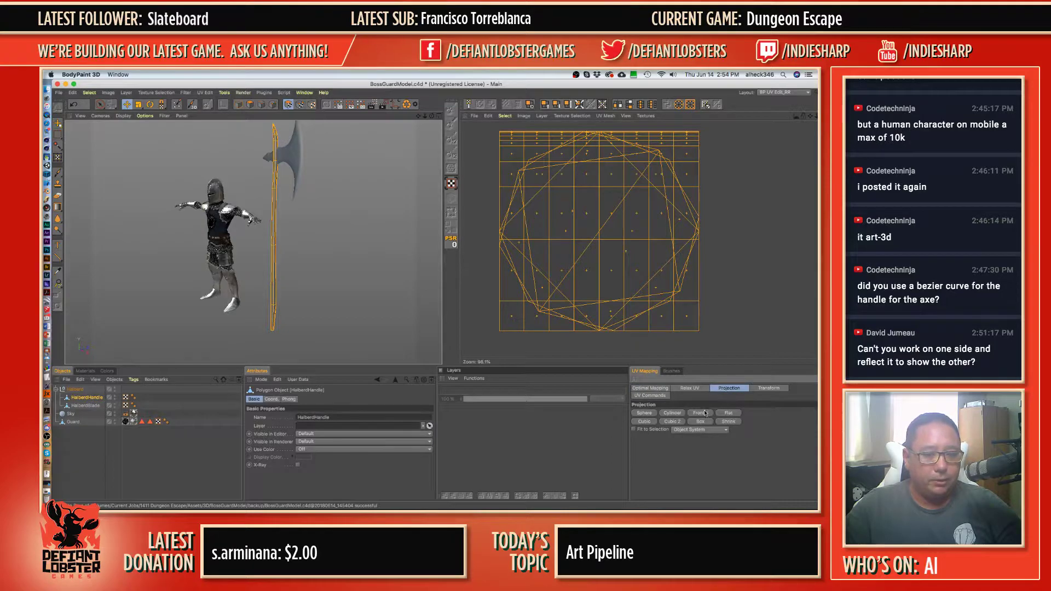
left_click(673, 414)
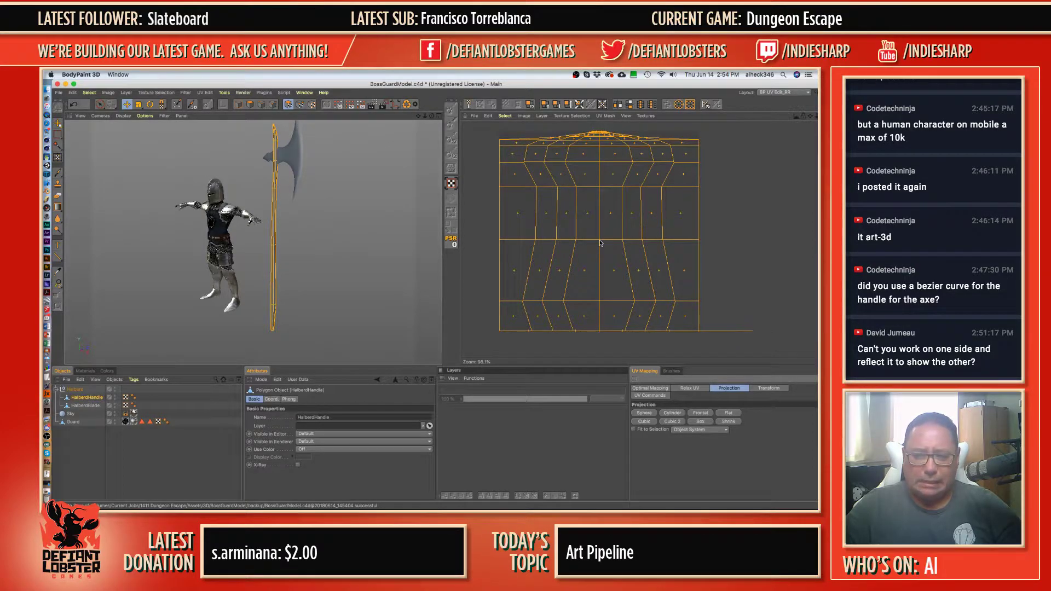
left_click(703, 422)
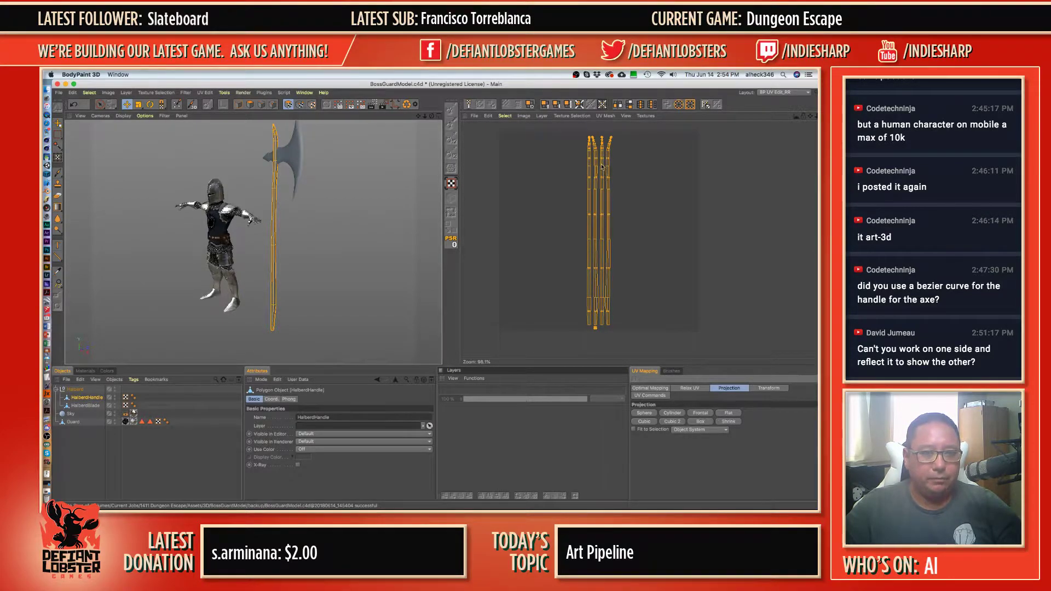
scroll(602, 166, "up", 5)
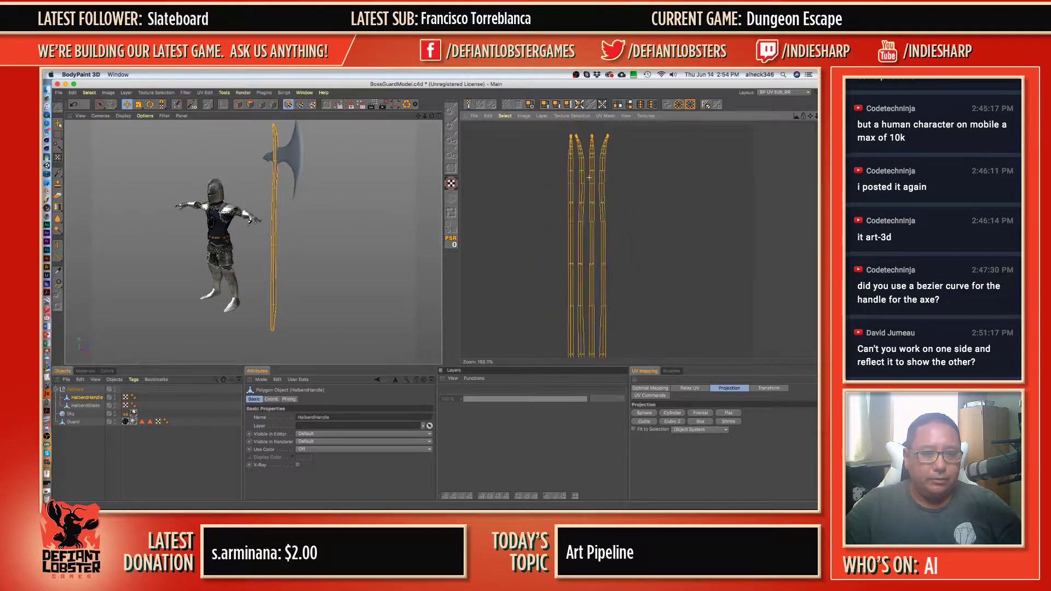
scroll(588, 178, "down", 4)
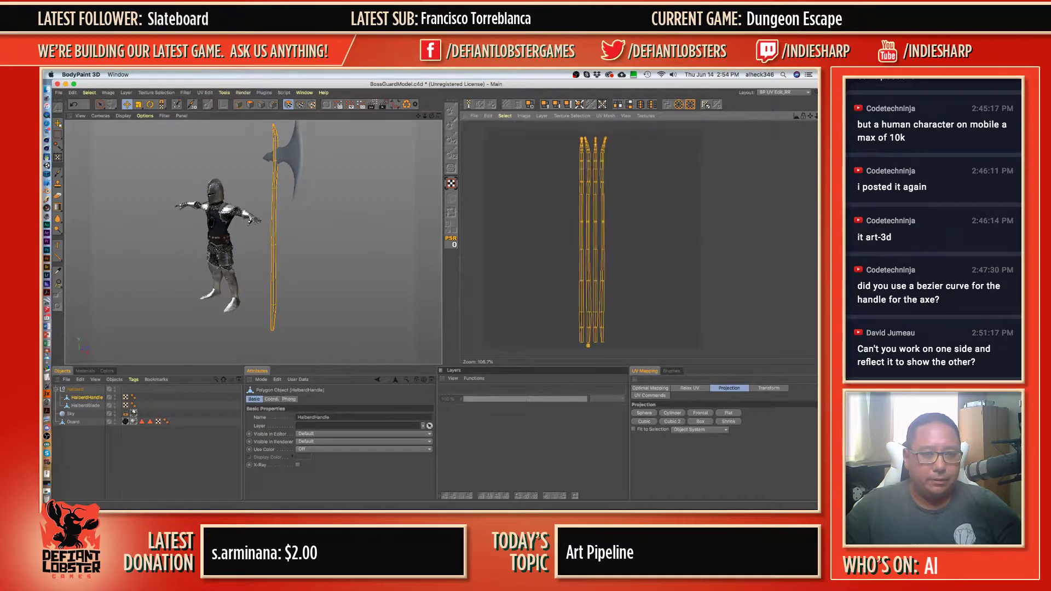
middle_click_drag(588, 178, 591, 174, "alt")
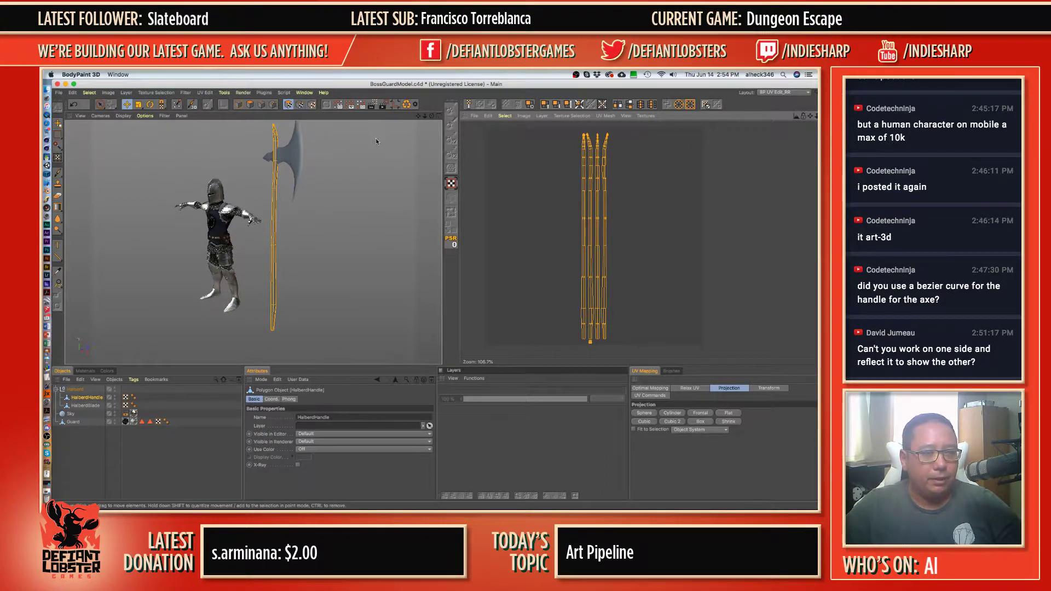
- Try to move the upper half of the handle's UV strips beside the lower half, undo the move, and clear the selection
left_click(100, 104)
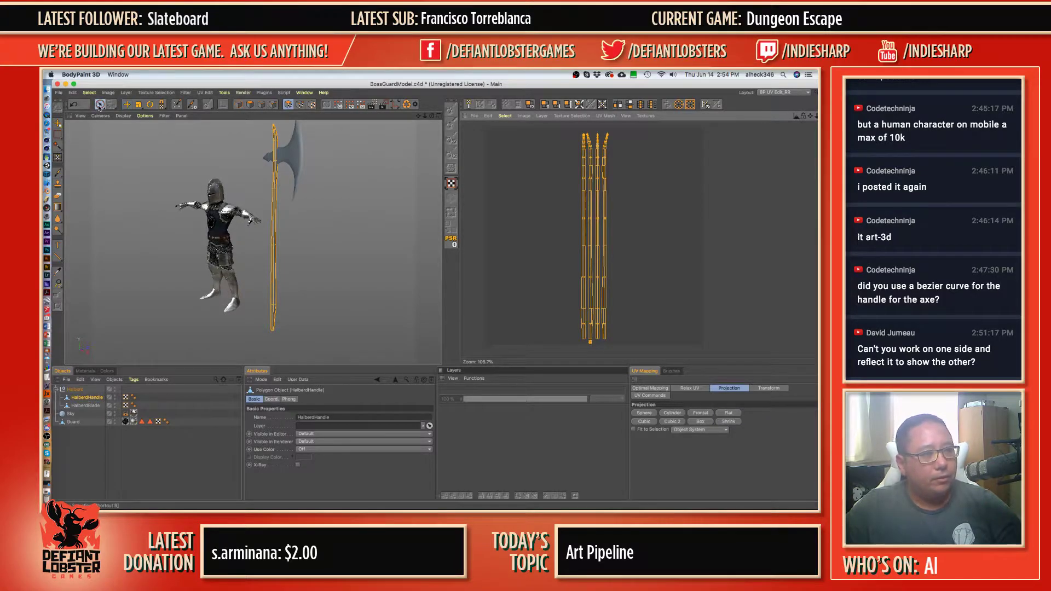
left_click(557, 139)
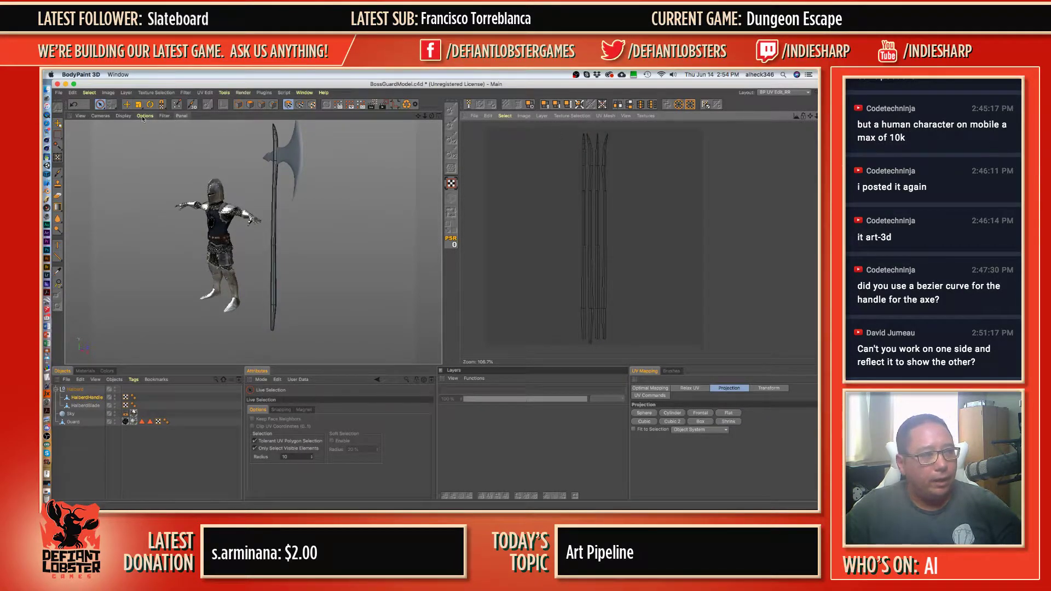
mouse_move(562, 133)
left_mouse_down()
mouse_move(611, 133)
mouse_move(556, 143)
mouse_move(557, 191)
mouse_move(580, 193)
mouse_move(554, 273)
left_mouse_up()
key("e")
key("super+a")
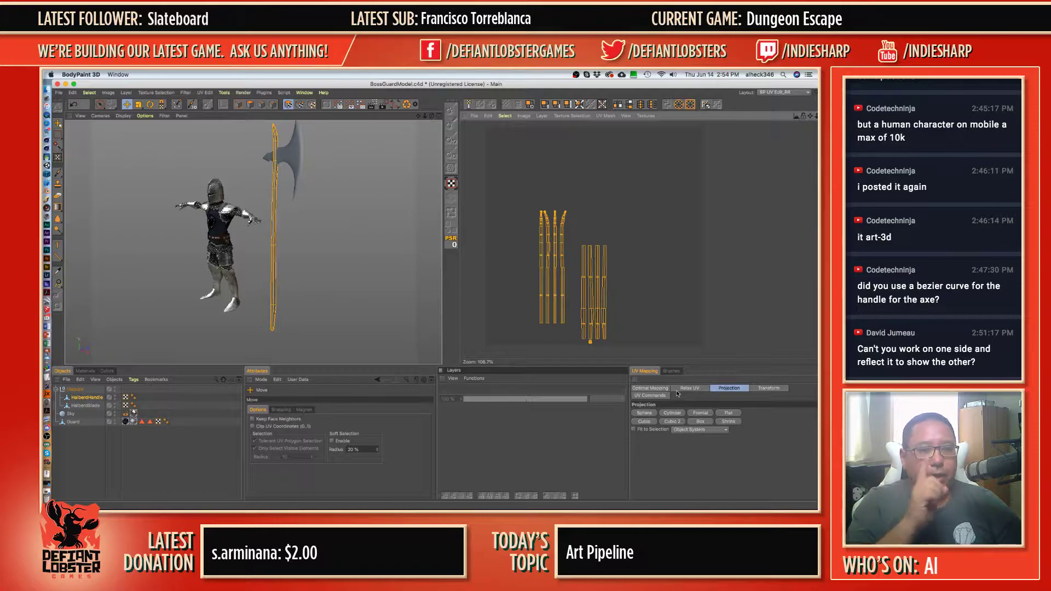
key("super+z")
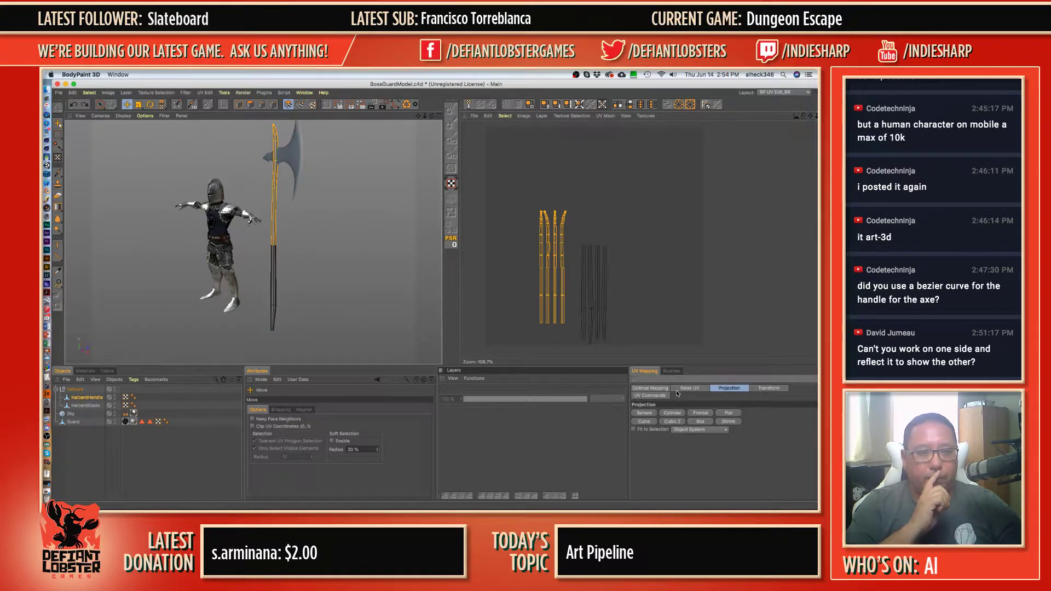
key("super+z")
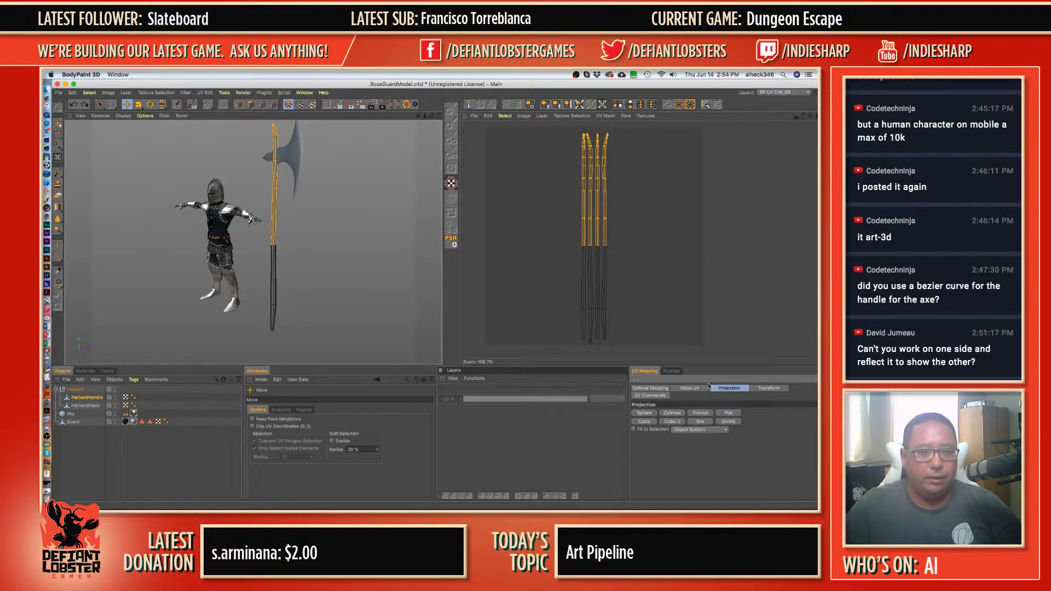
left_click(537, 273)
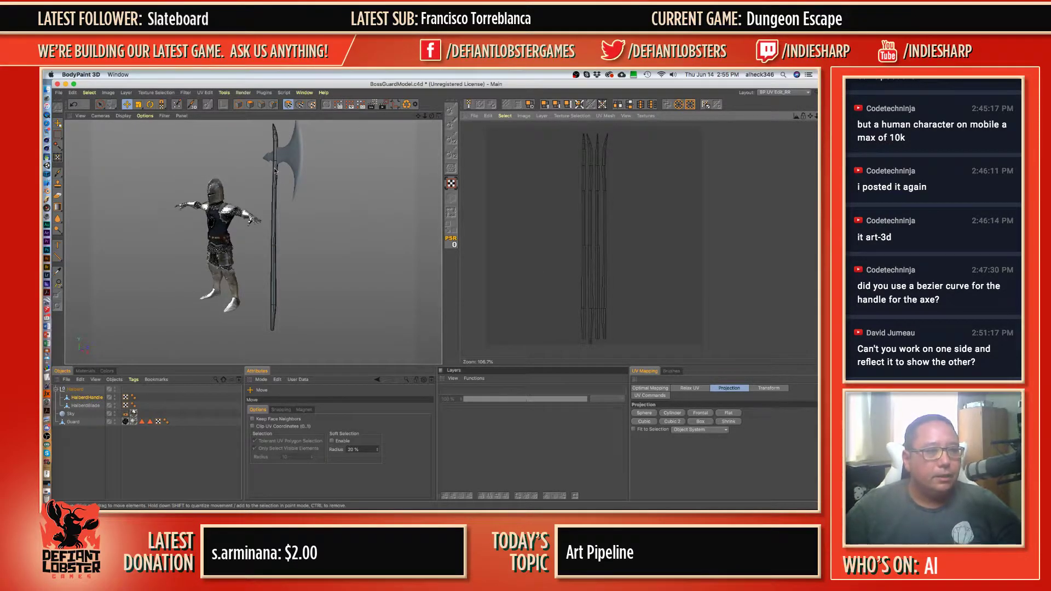
- Loop-select the edge ring just below the handle's upper tip in edge mode
scroll(290, 138, "up", 6)
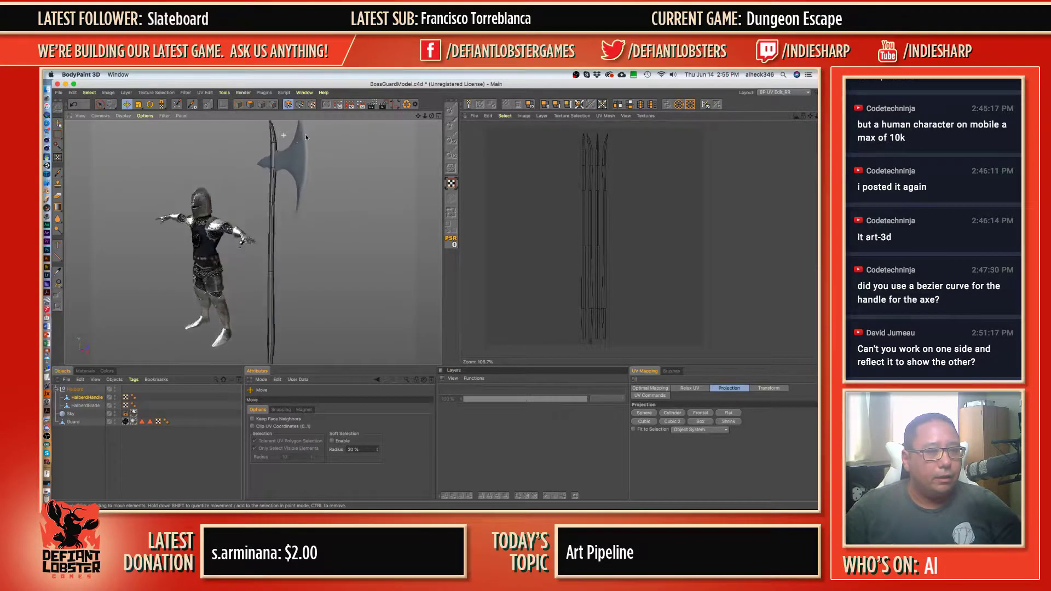
left_click(251, 105)
scroll(379, 244, "down", 6)
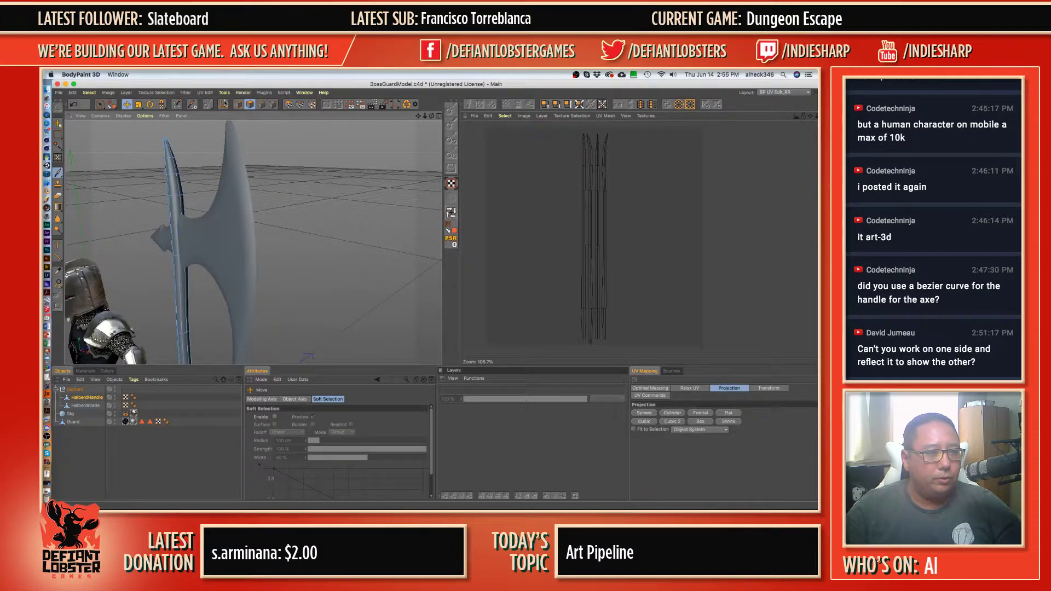
left_click(274, 105)
left_click(261, 105)
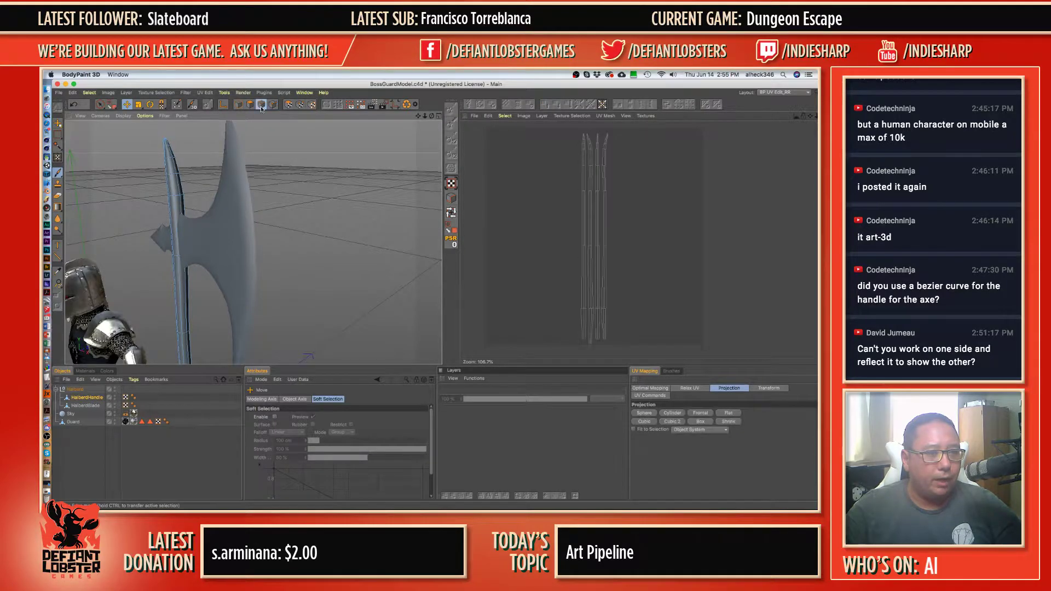
left_click_drag(219, 165, 143, 134, "alt")
right_click_drag(143, 134, 268, 141, "alt")
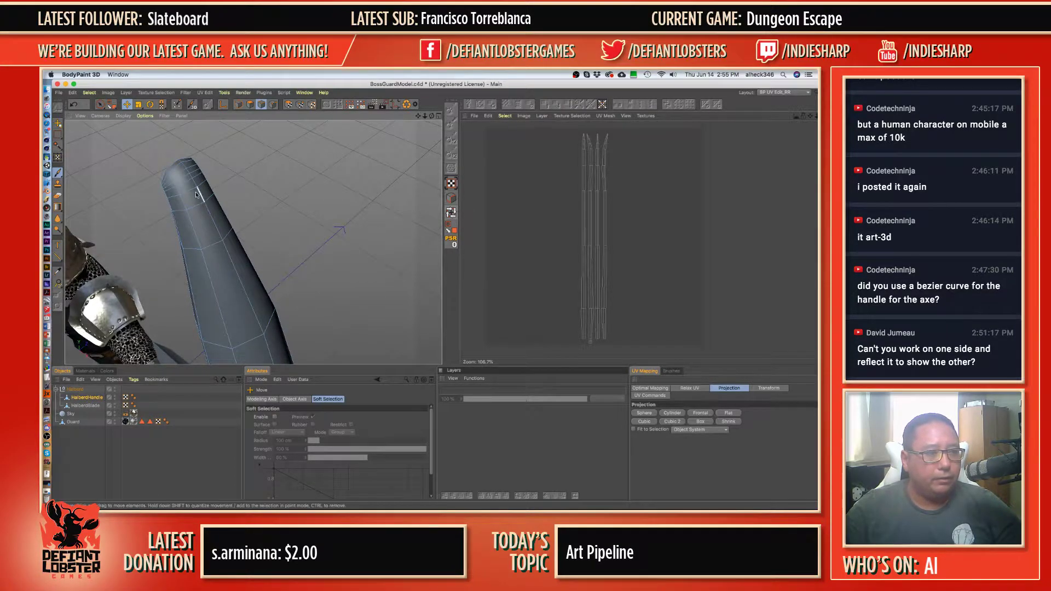
left_click(451, 213)
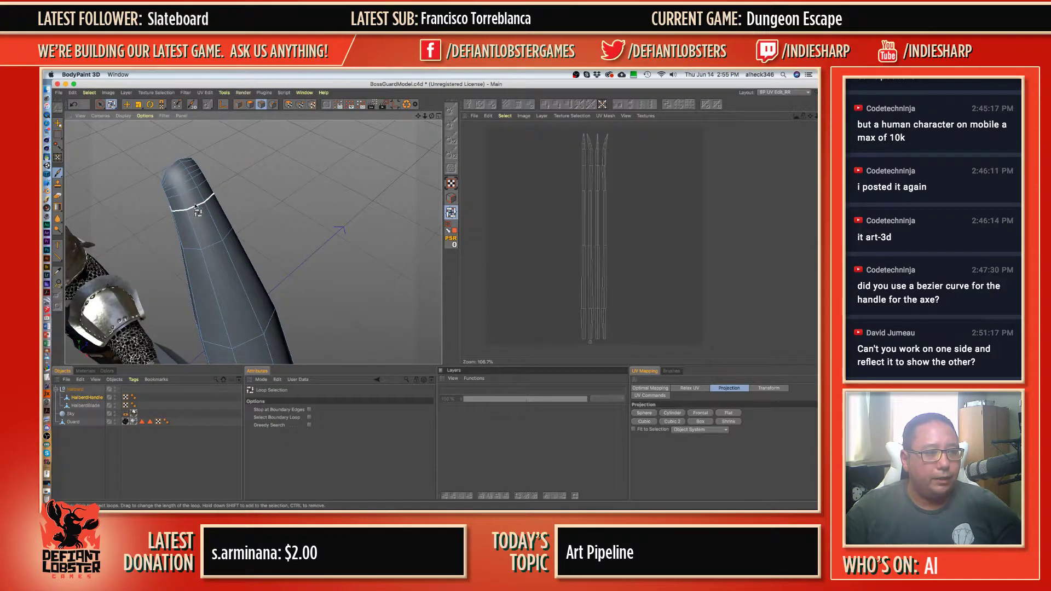
left_click_drag(196, 206, 384, 176, "alt")
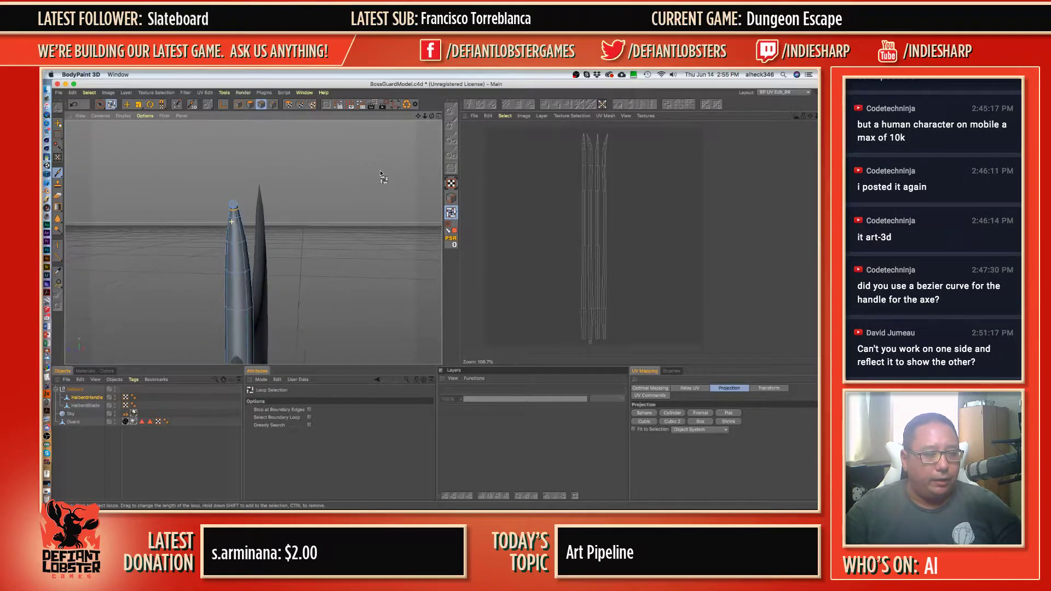
- Path-select the edges running down the handle's length from the upper ring toward its lower end
left_click(451, 198)
scroll(264, 155, "up", 3)
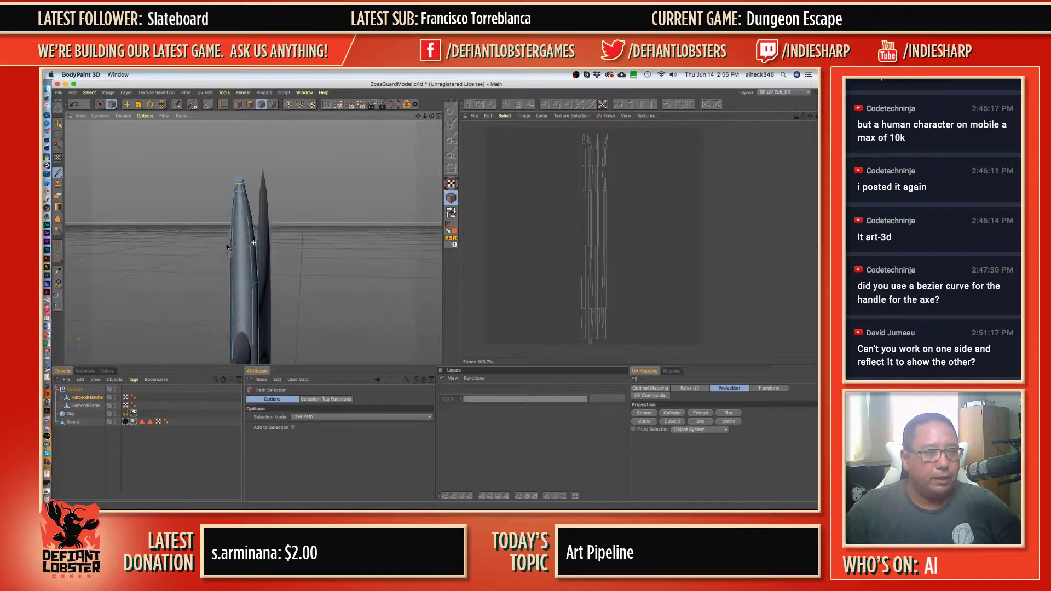
mouse_move(253, 126)
left_mouse_down()
mouse_move(255, 340)
mouse_move(207, 342)
mouse_move(273, 294)
mouse_move(291, 236)
mouse_move(276, 207)
mouse_move(275, 343)
left_mouse_up()
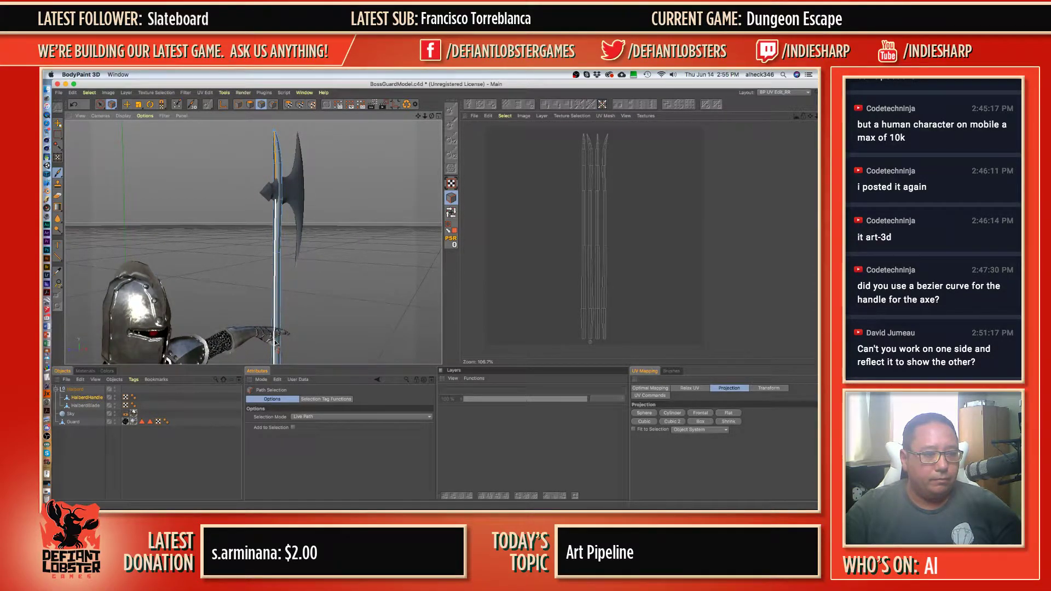
middle_click_drag(275, 342, 322, 171, "alt")
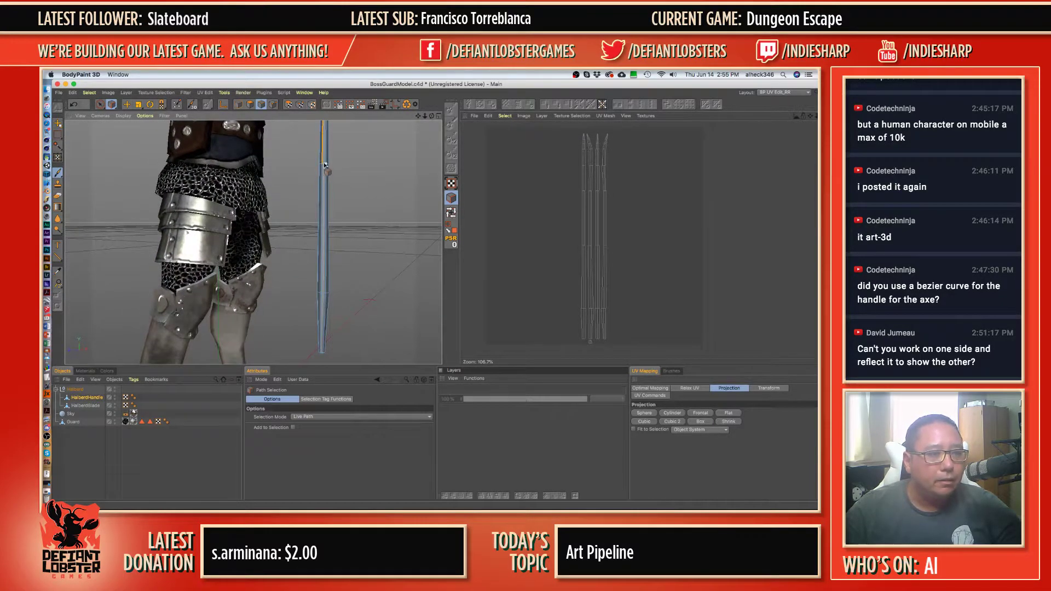
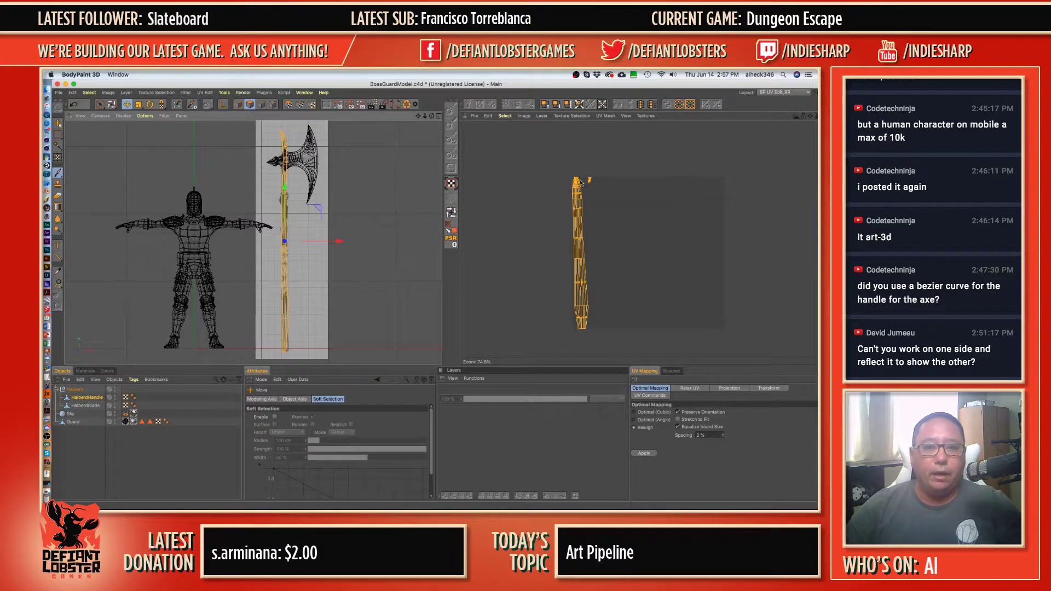
- Move the upper section of the handle's UV strip beside the remaining strip on the UV canvas, and clear the selection
scroll(580, 182, "up", 10)
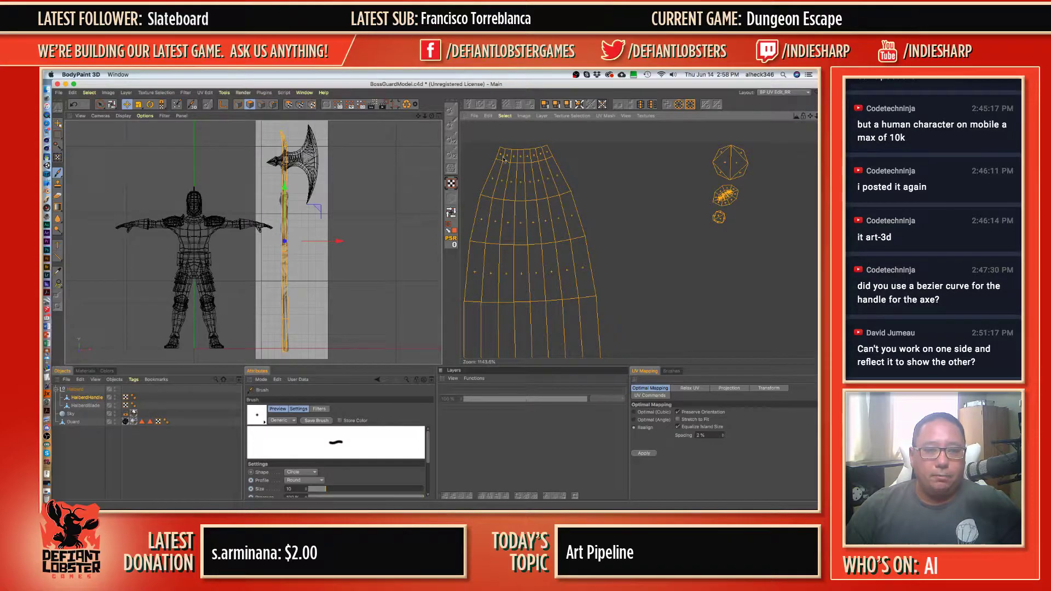
scroll(568, 282, "down", 6)
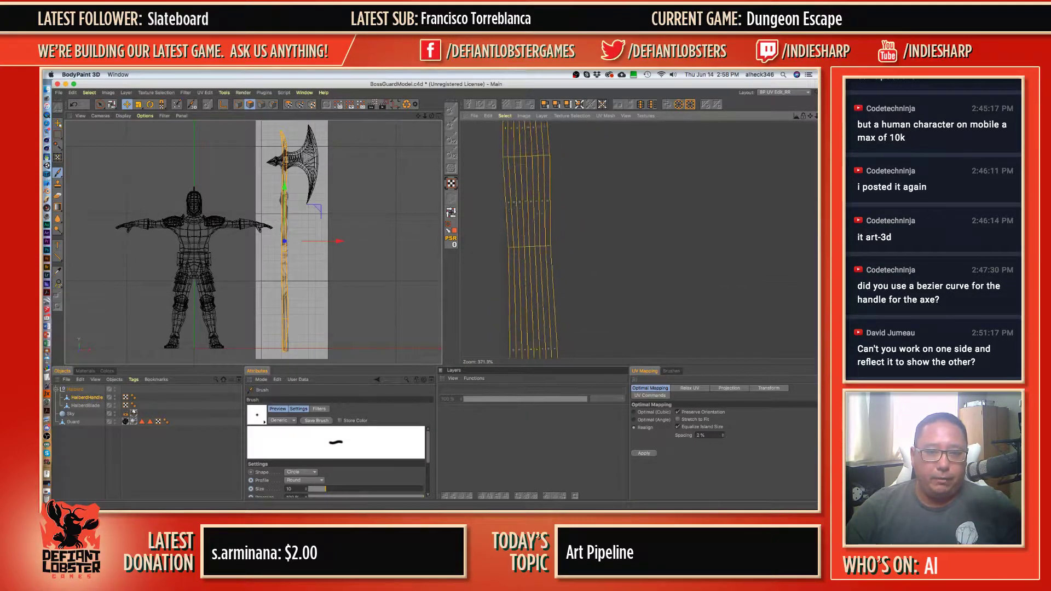
middle_click_drag(568, 282, 567, 501, "alt")
scroll(563, 287, "down", 7)
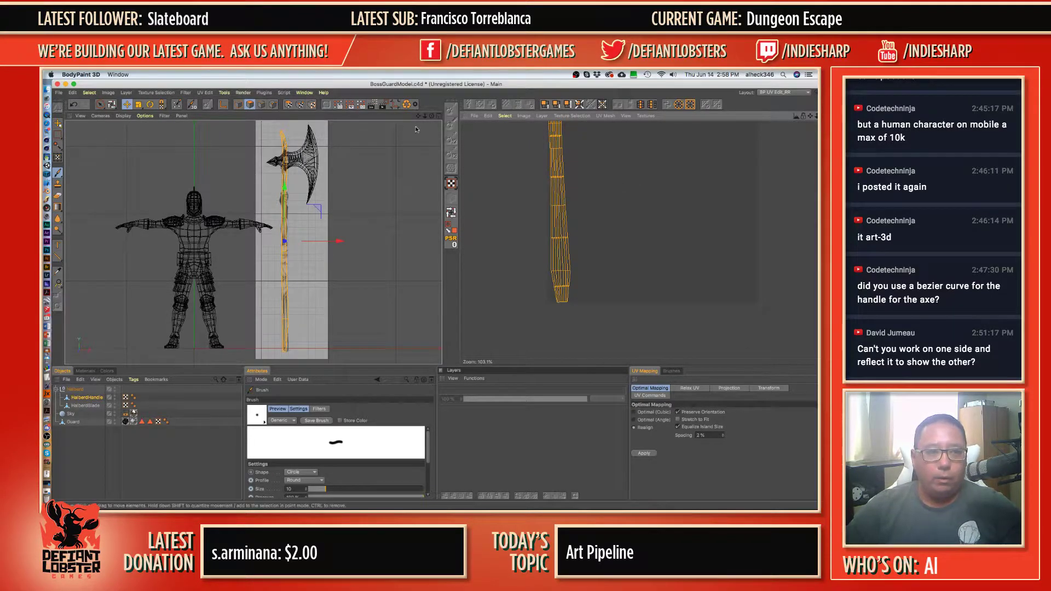
left_click(108, 104)
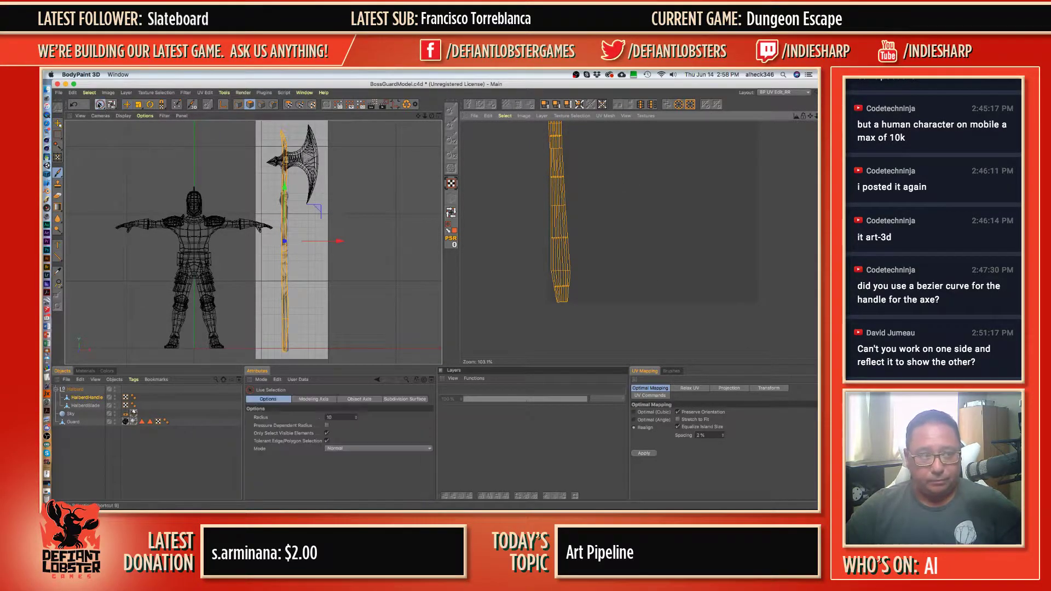
scroll(560, 203, "down", 1)
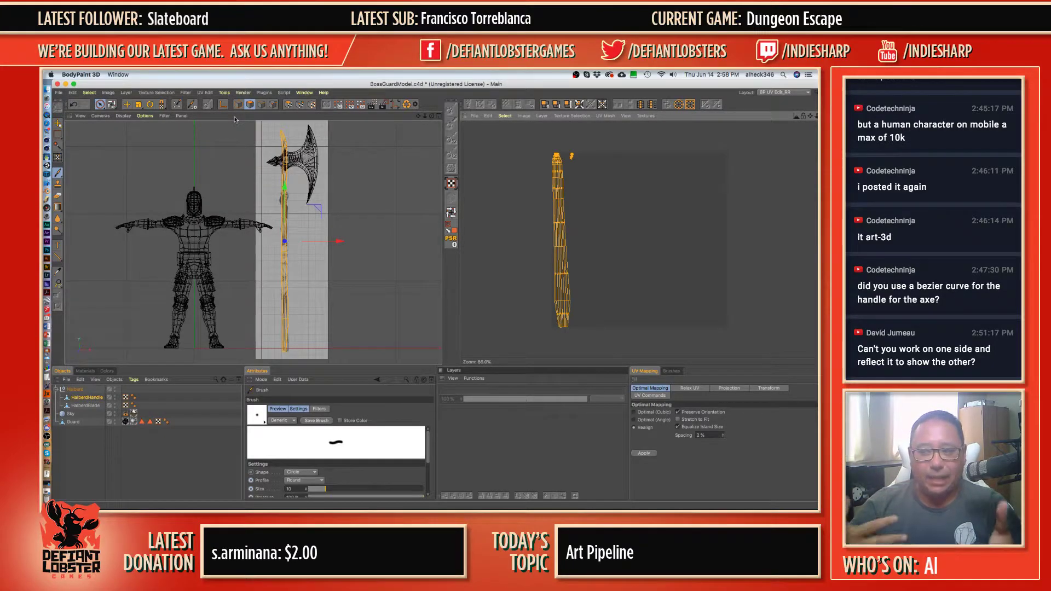
left_click(289, 104)
mouse_move(545, 150)
left_mouse_down()
mouse_move(558, 155)
mouse_move(557, 189)
mouse_move(561, 183)
left_mouse_up()
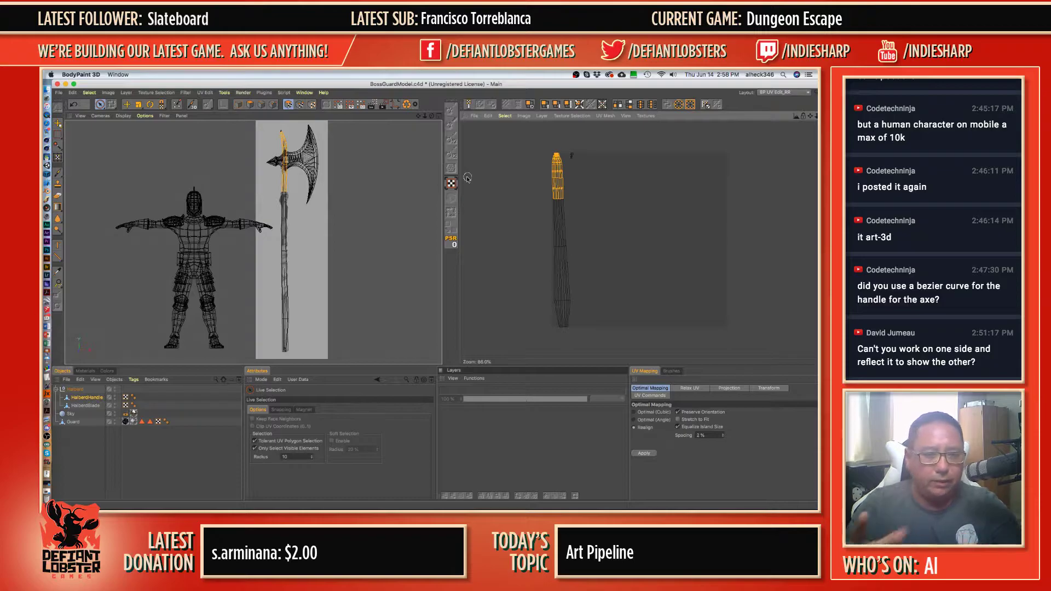
key("e")
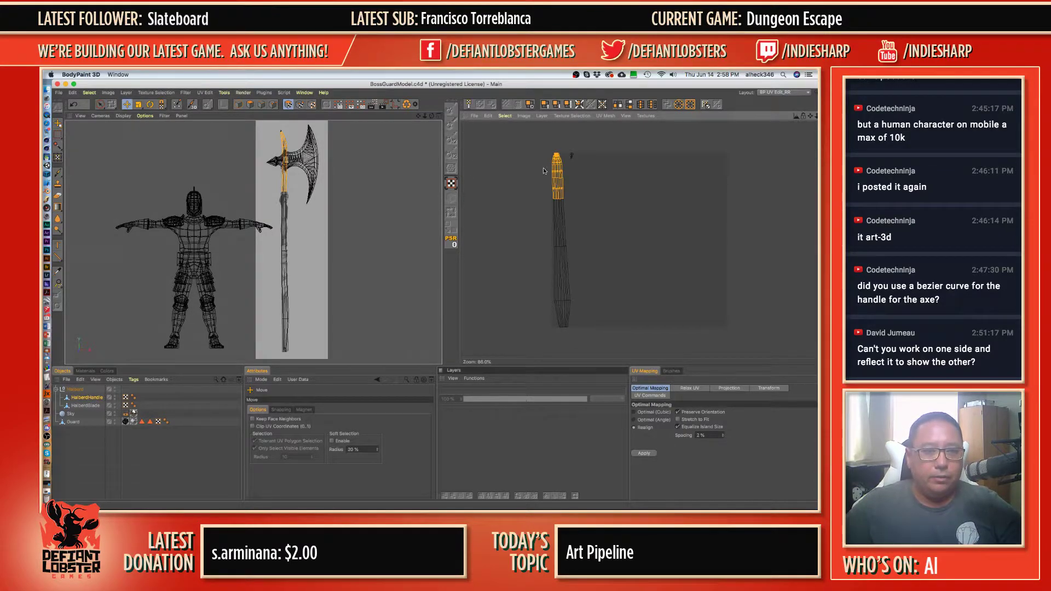
left_click_drag(554, 167, 587, 167)
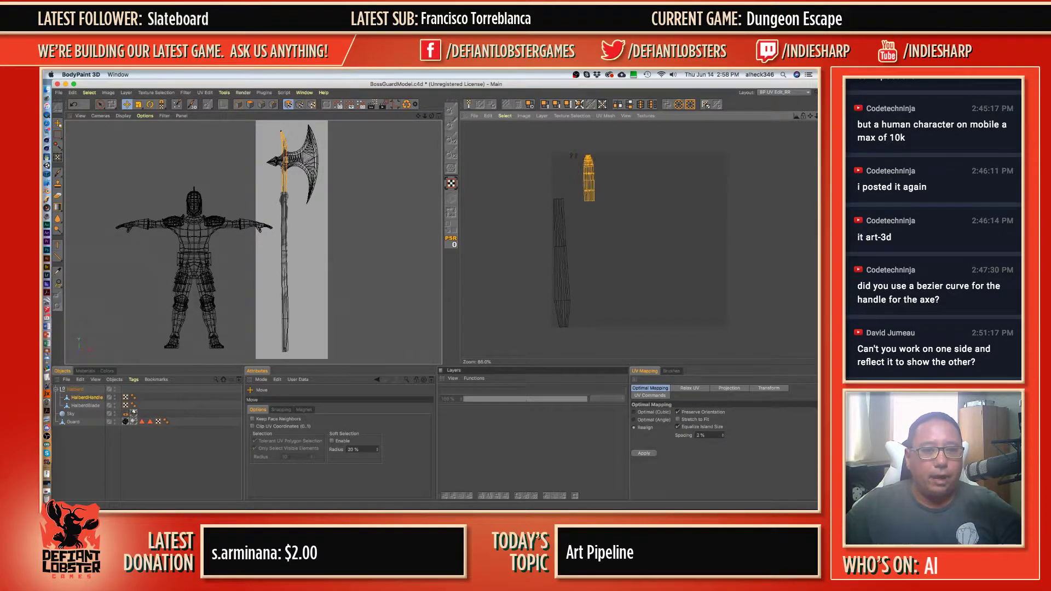
left_click(574, 216)
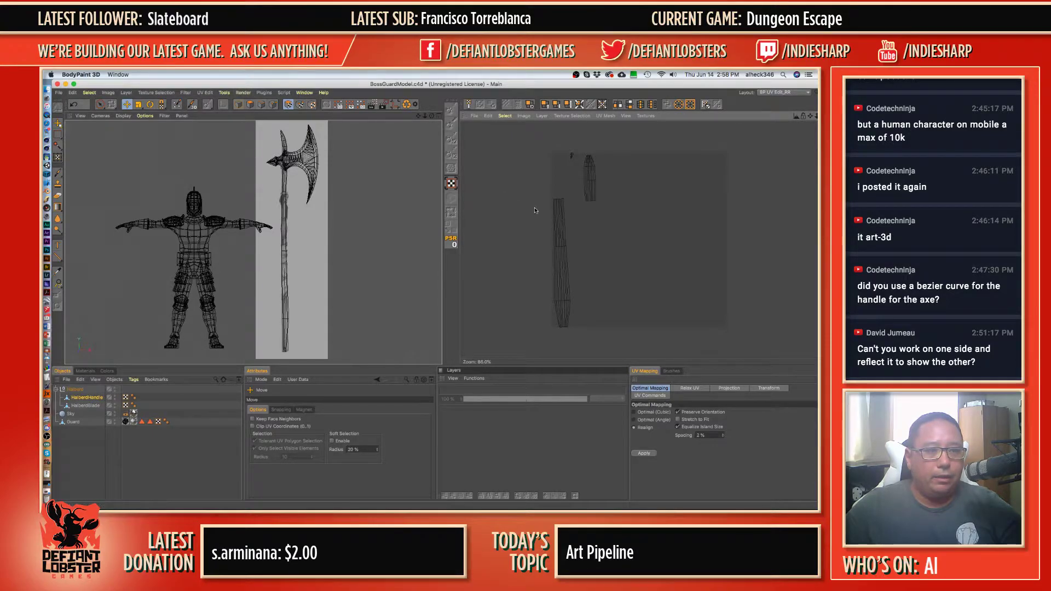
- Move the middle section of the handle's UV strip up, clear of the lower section, and clear the selection
left_click(100, 104)
left_click(560, 221)
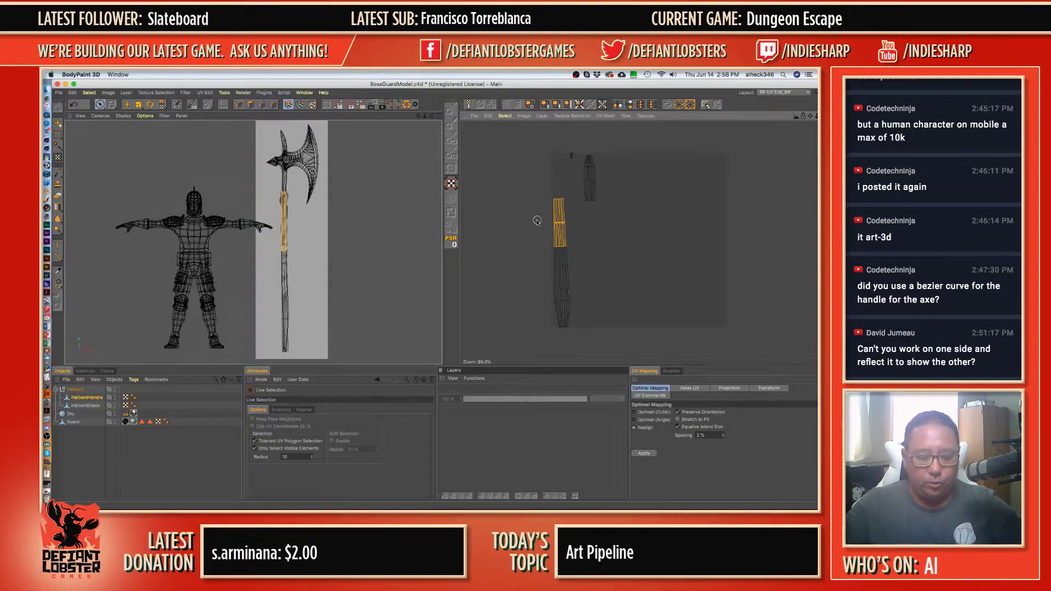
key("e")
left_click_drag(560, 217, 566, 191)
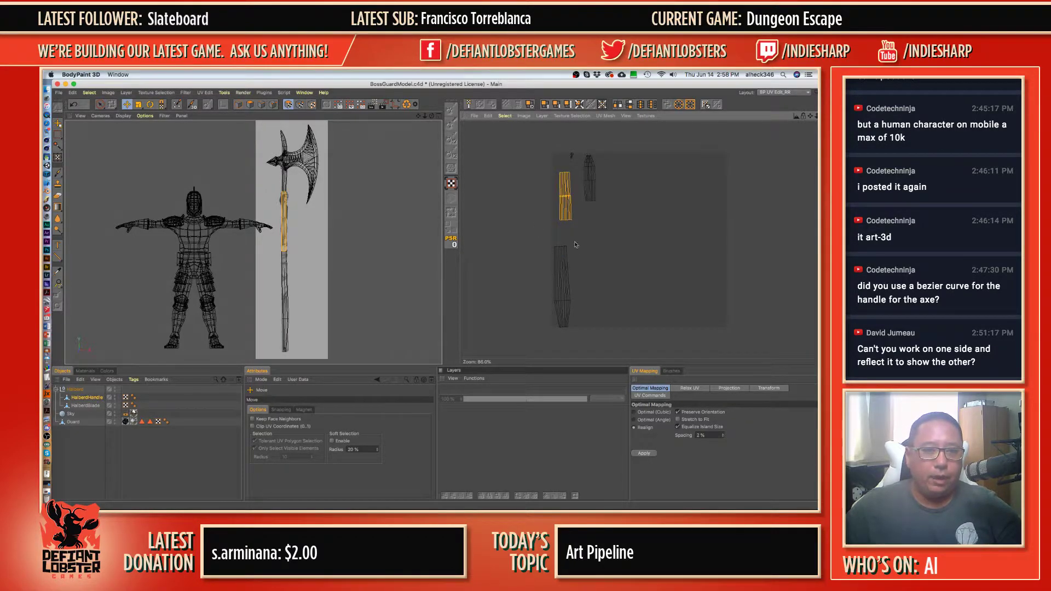
left_click(572, 278)
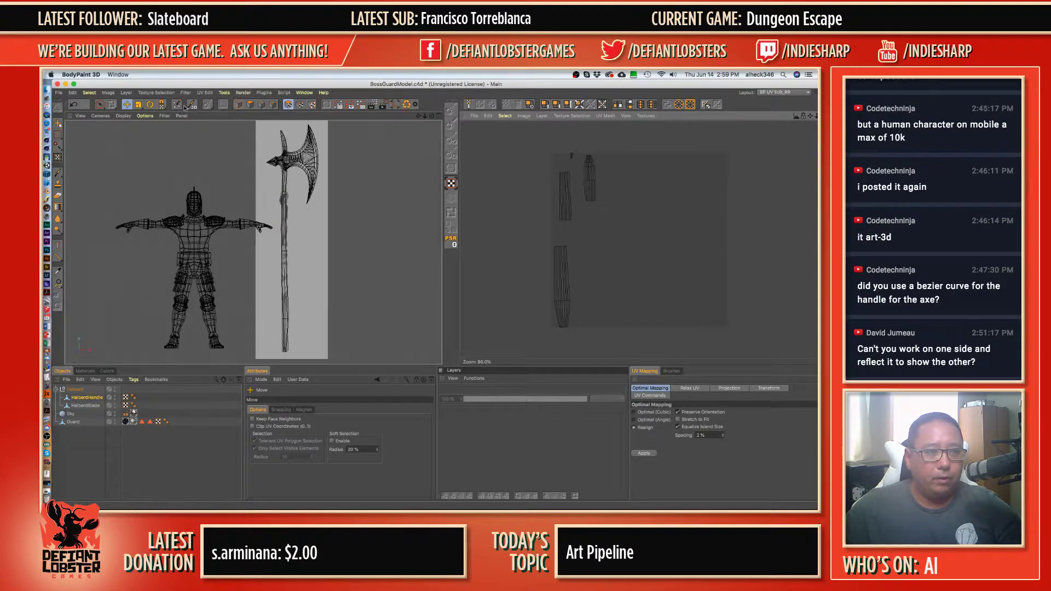
- Select all of the handle's UV islands and repack them with Realign, using Preserve Orientation, Equalize Island Size and 2% spacing
left_click(103, 105)
left_click_drag(564, 270, 569, 328)
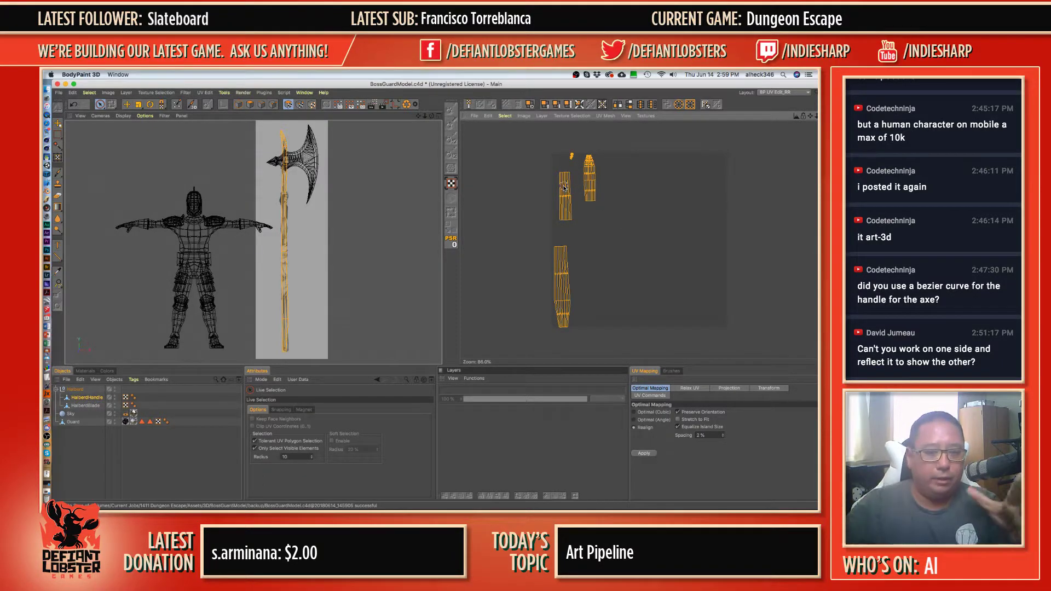
left_click(644, 453)
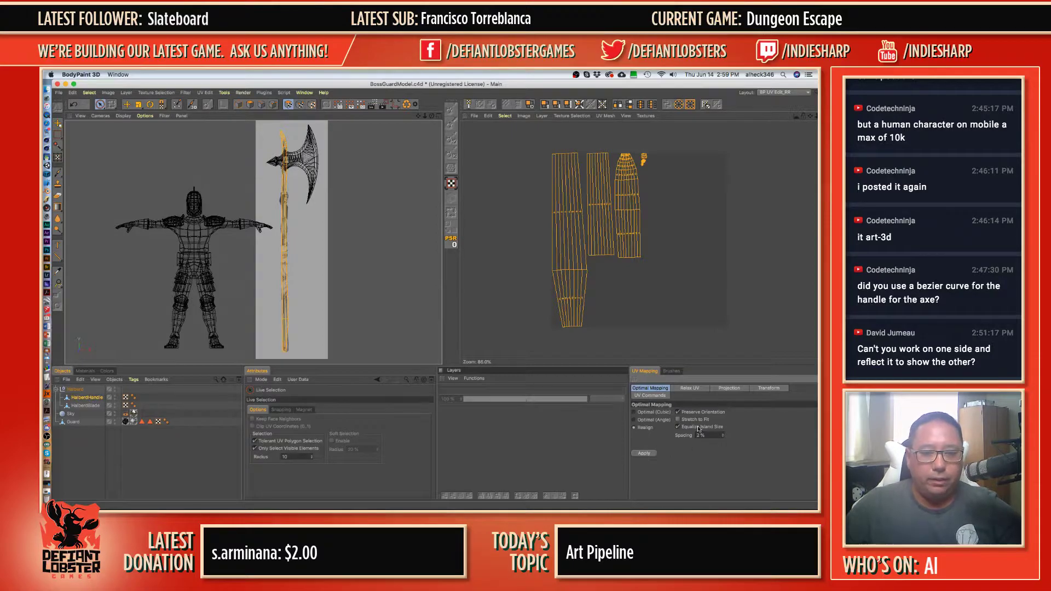
- Apply Relax UV to the handle's islands, trying both the LSCM and ABF methods and finishing with LSCM
left_click(689, 387)
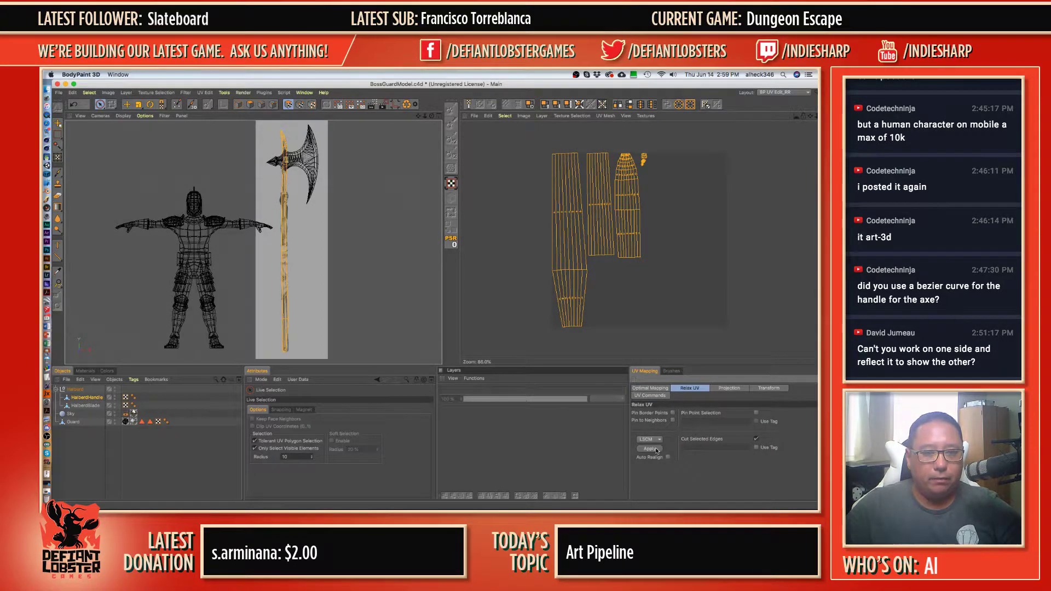
left_click(655, 448)
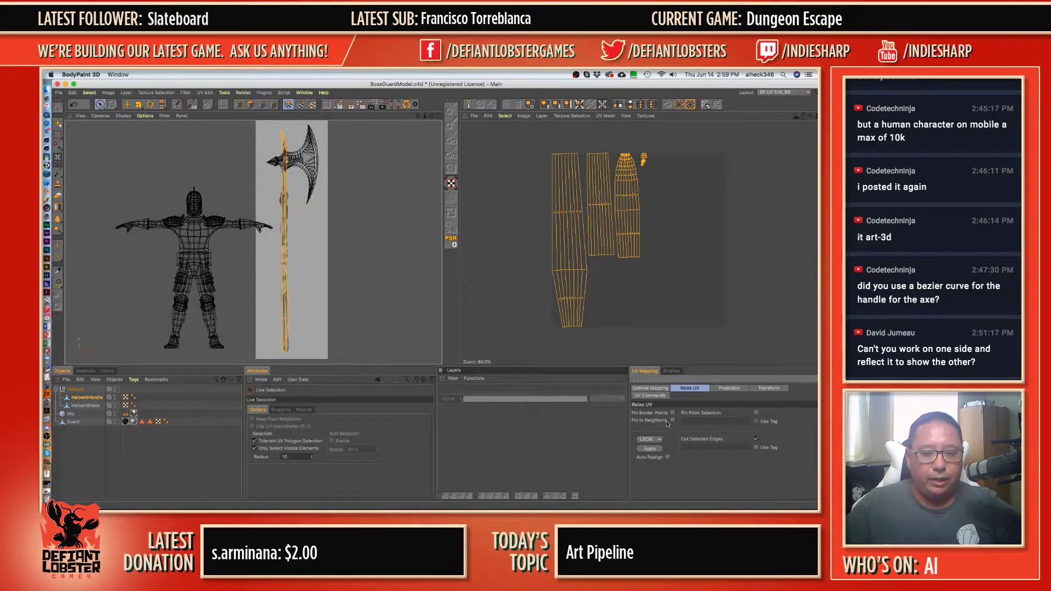
left_click(653, 439)
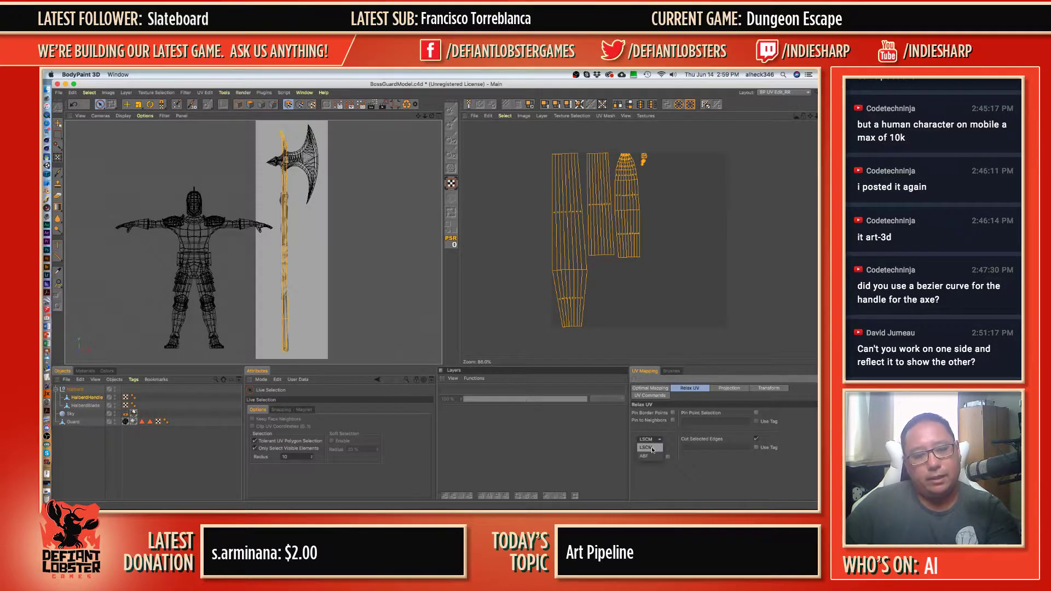
left_click(650, 451)
left_click(650, 449)
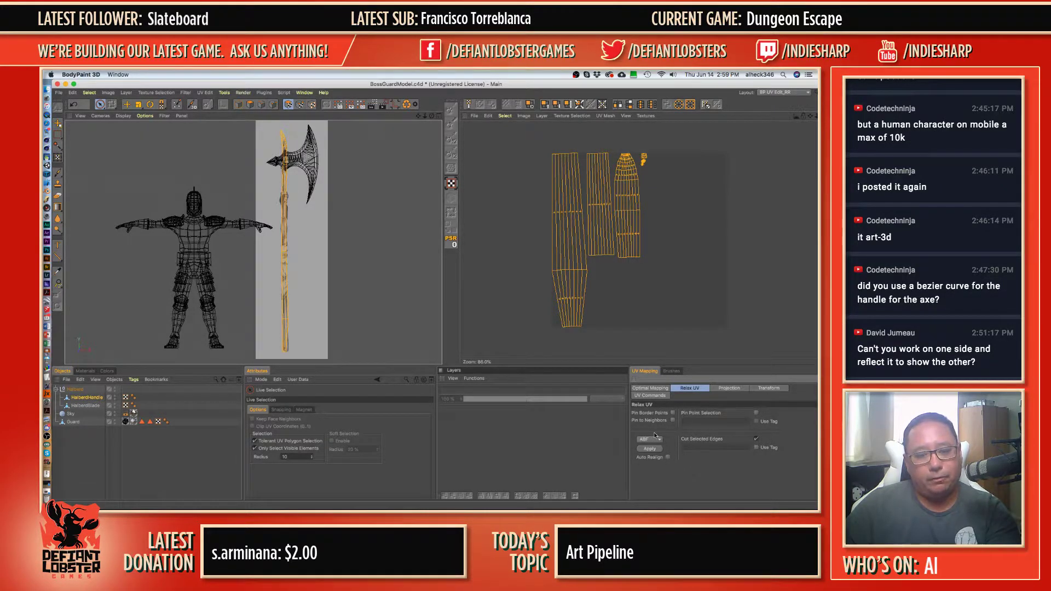
left_click(654, 438)
left_click(651, 446)
left_click(651, 449)
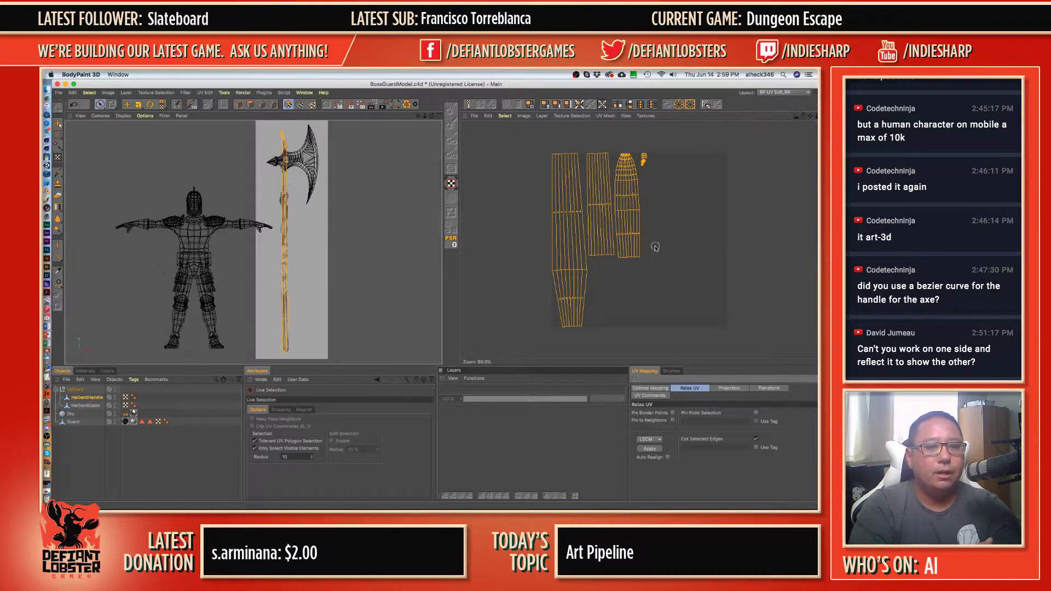
- Try selecting polygons of the middle handle strip on the UV canvas, and clear the selection
left_click(658, 389)
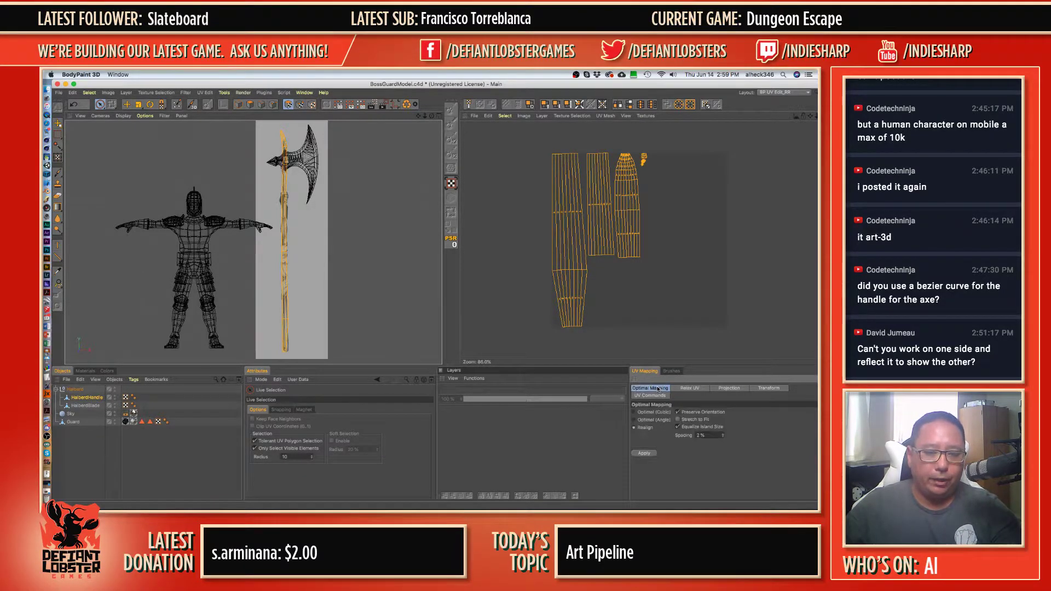
left_click(603, 194)
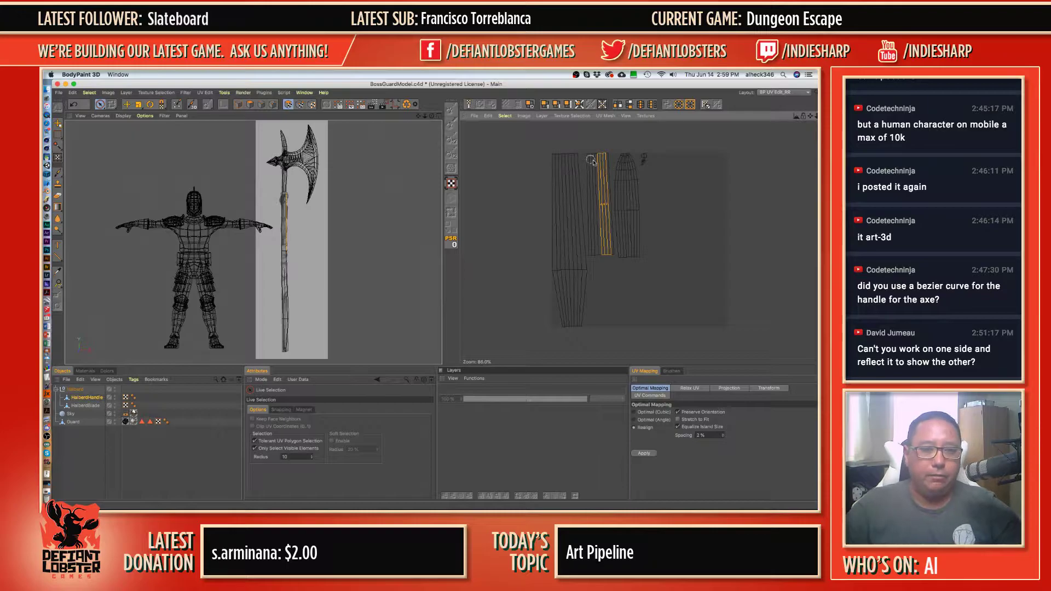
left_click(674, 226)
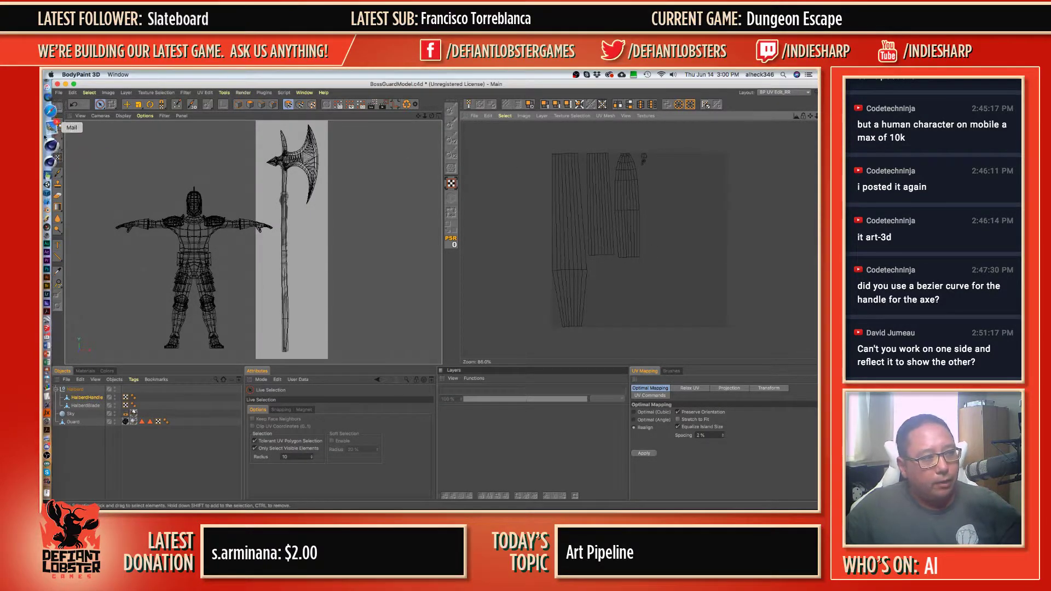
- Switch to Safari to view the halberd reference drawing on DeviantArt, and return to BodyPaint 3D
left_click(46, 157)
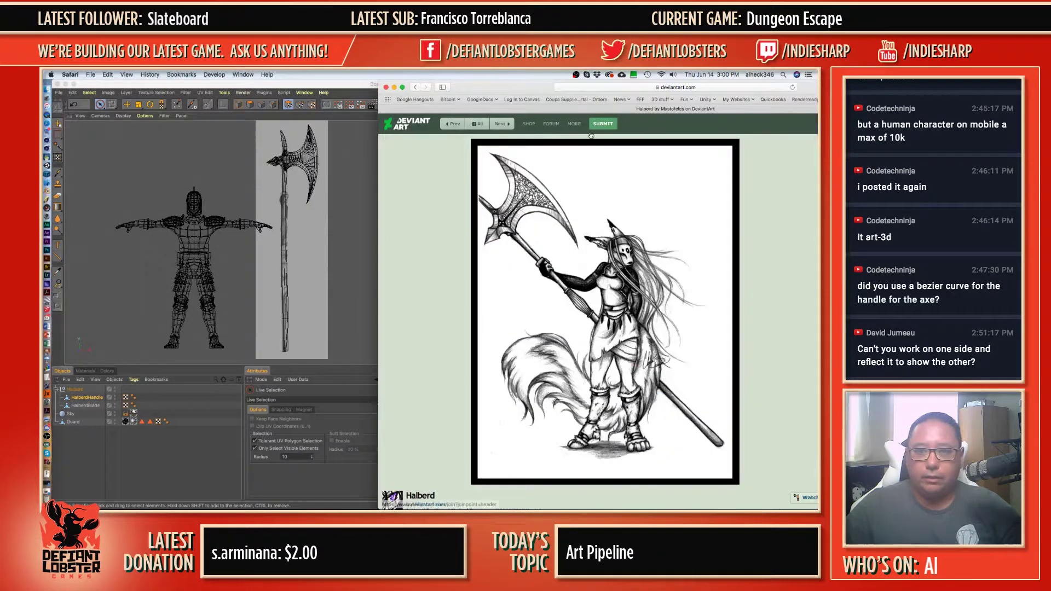
left_click(47, 495)
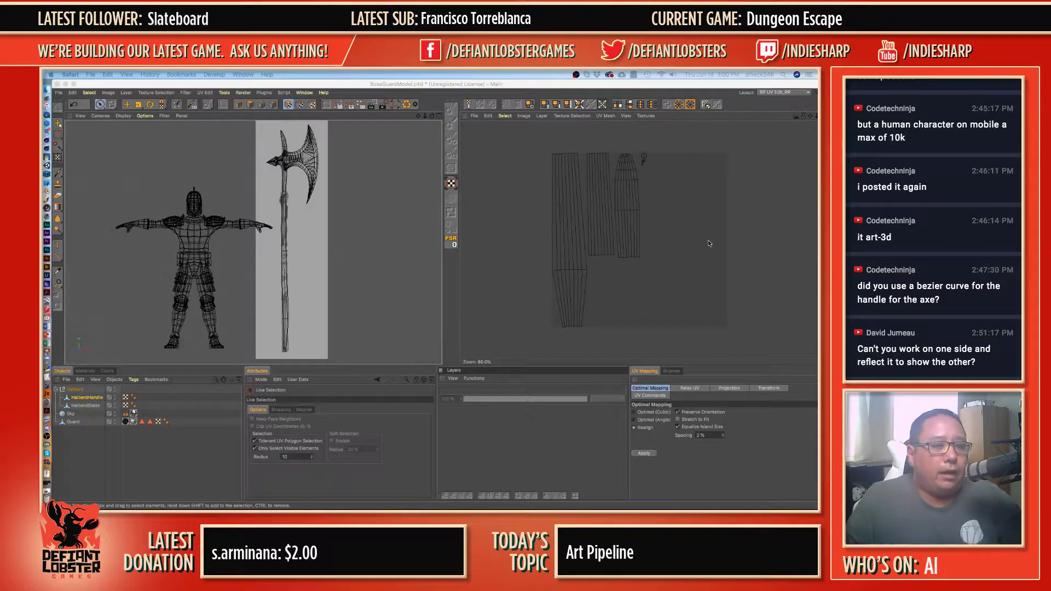
left_click(778, 118)
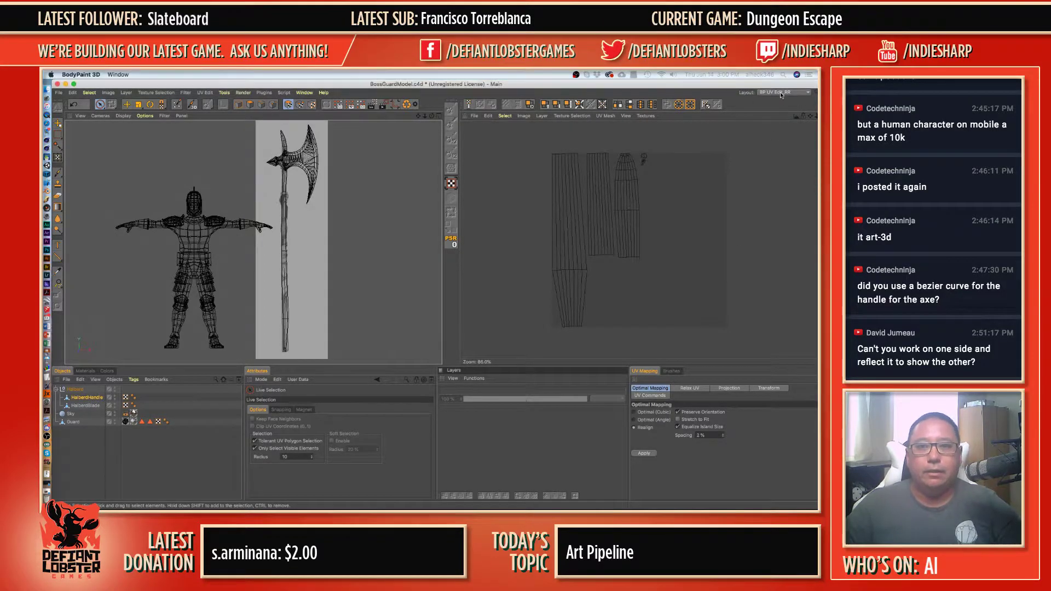
- Rename the material Mat as Environment
left_click(85, 371)
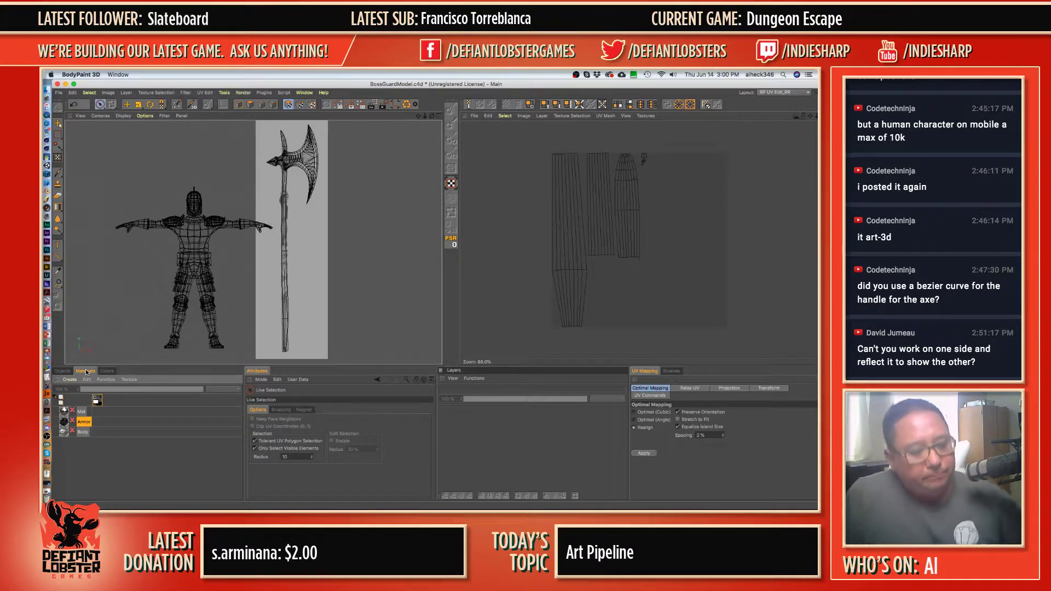
left_click(83, 412)
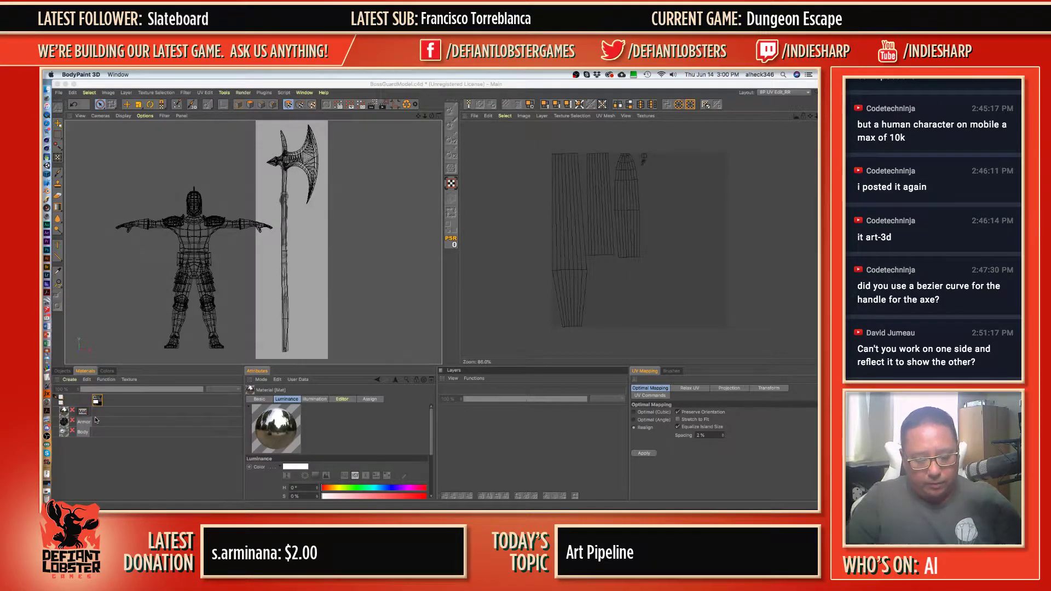
type("E")
type("nvro")
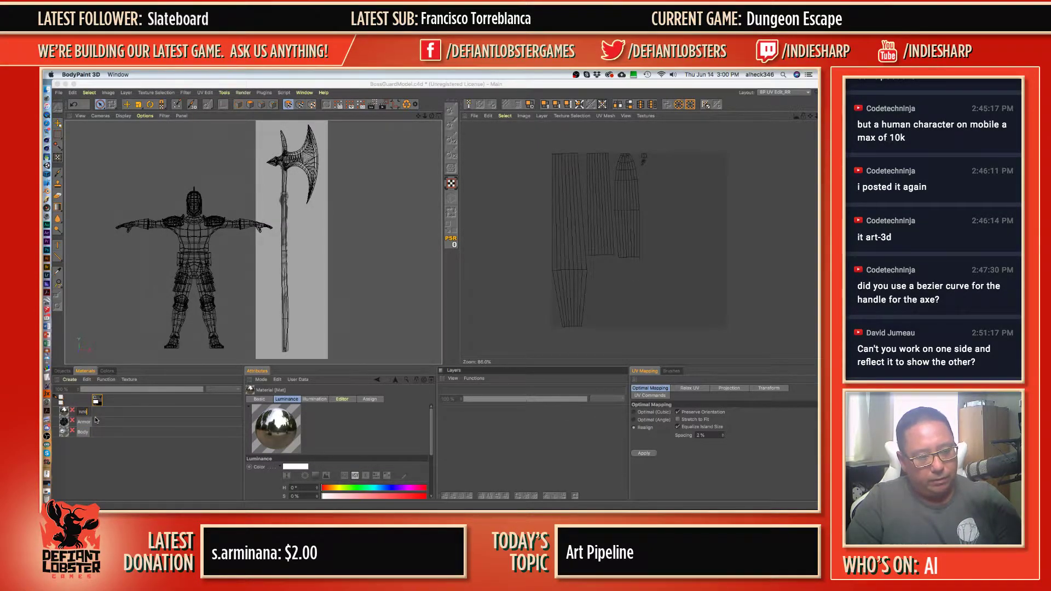
key("BackSpace")
key("BackSpace")
type("ironment")
key("Return")
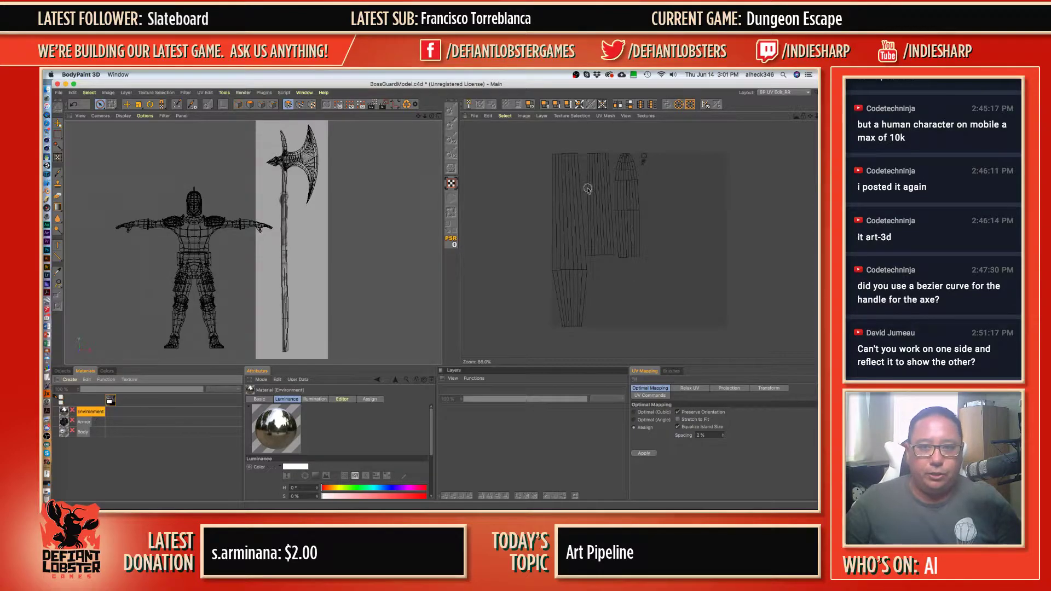
- Change the interface layout to Startup_RR (User)
left_click(782, 92)
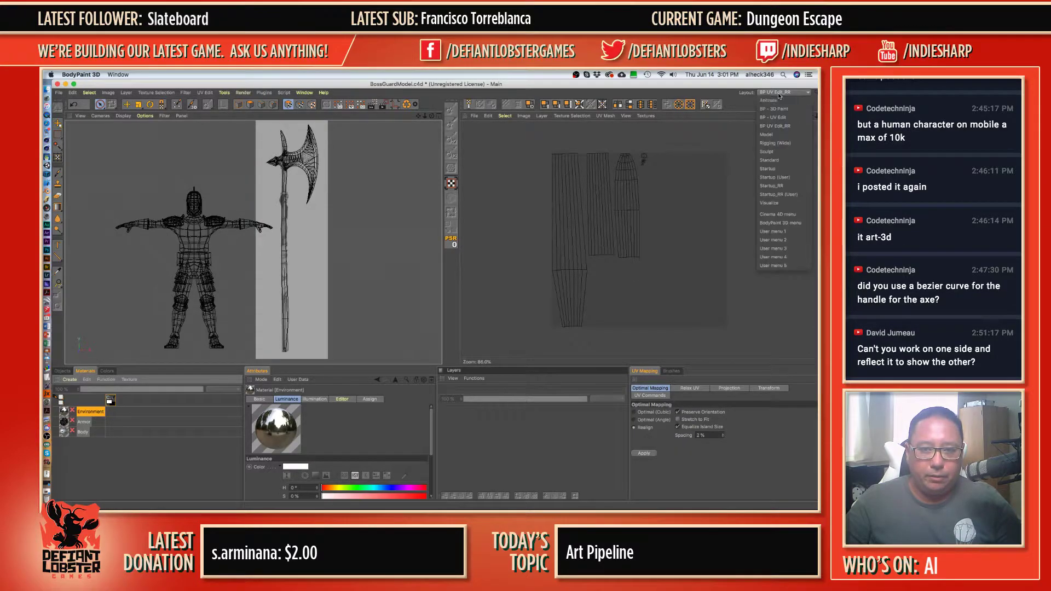
left_click(780, 195)
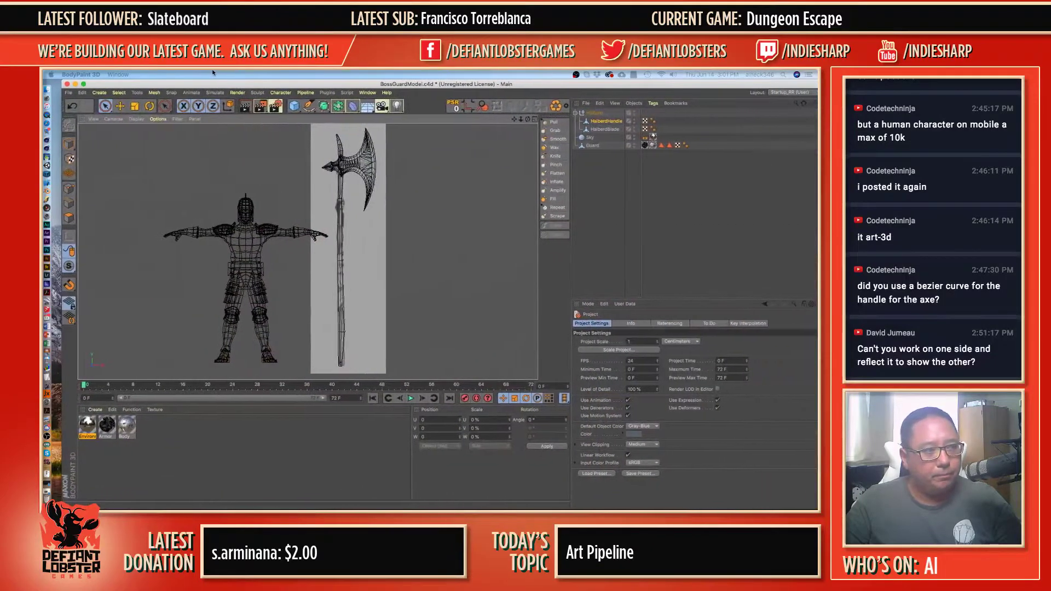
- Enable Seen by Camera on the sky's compositing tag to preview the environment around the guard in perspective, and disable it again
left_click(80, 430)
middle_click(246, 219)
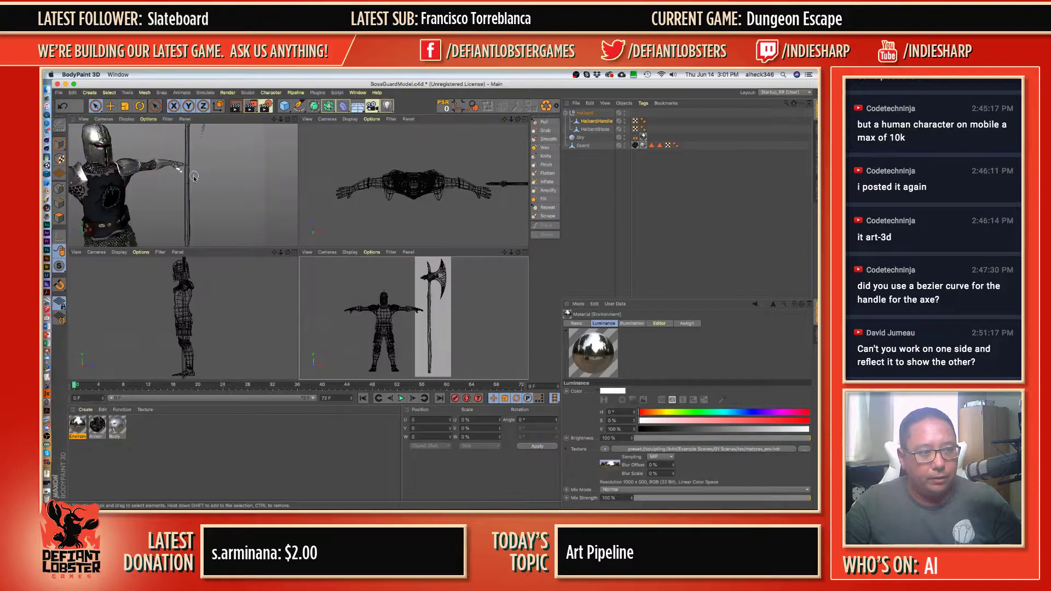
middle_click(247, 192)
left_click(635, 137)
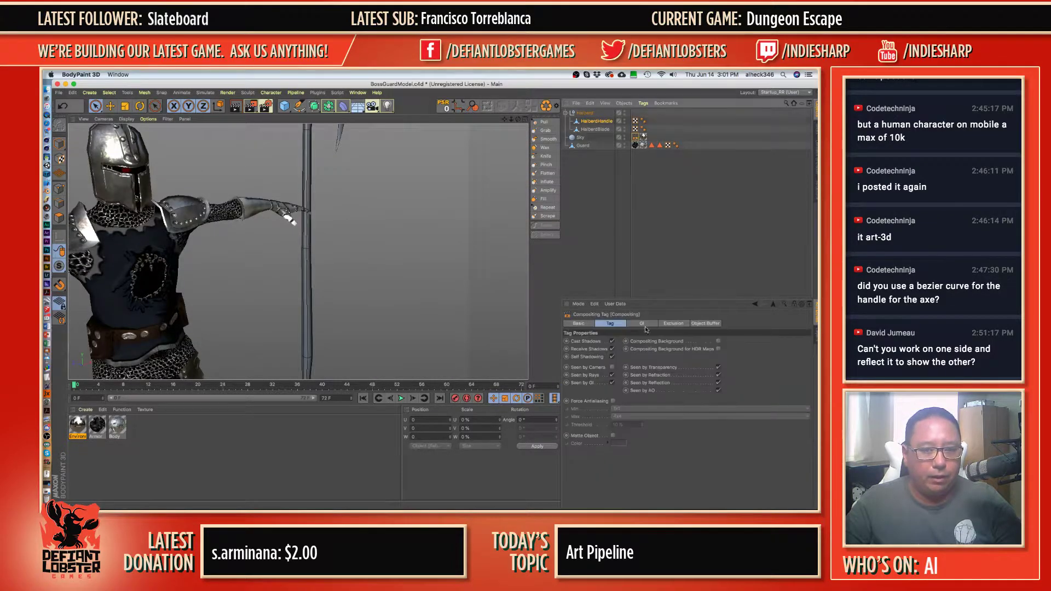
left_click(612, 366)
scroll(350, 254, "down", 5)
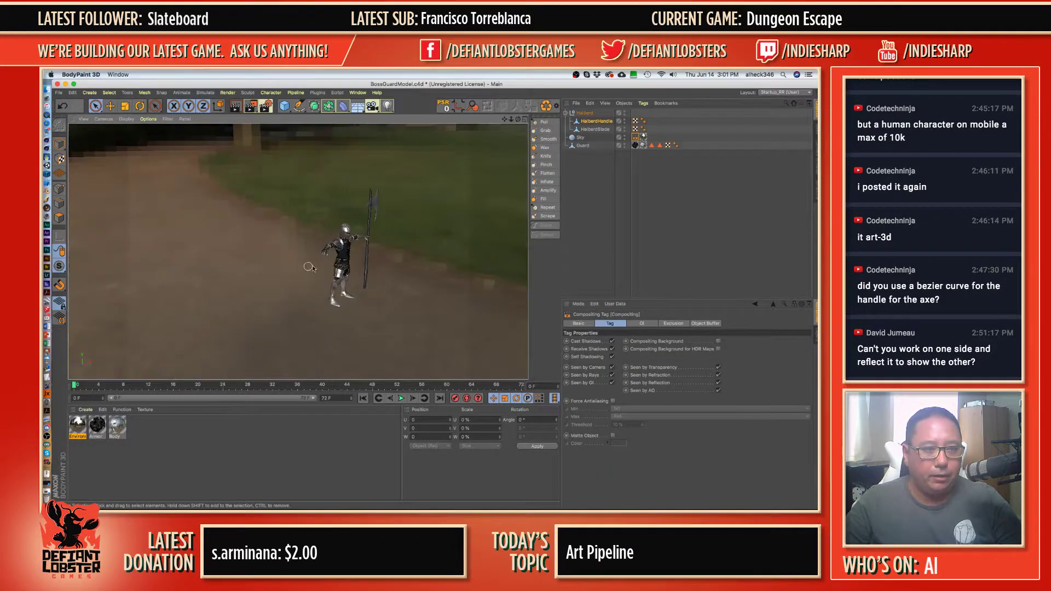
left_click_drag(353, 256, 476, 268, "alt")
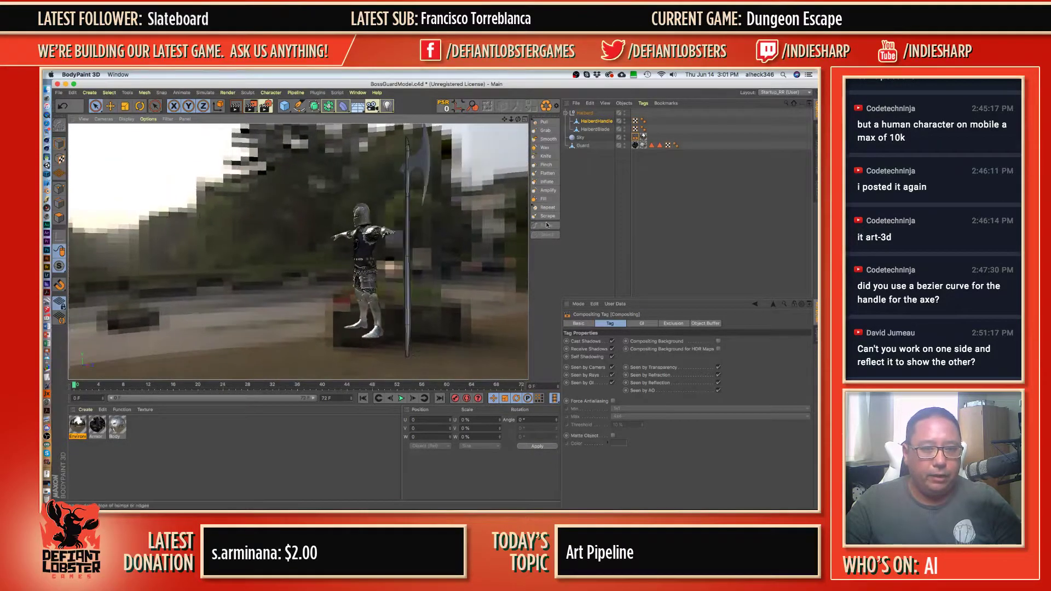
left_click(612, 367)
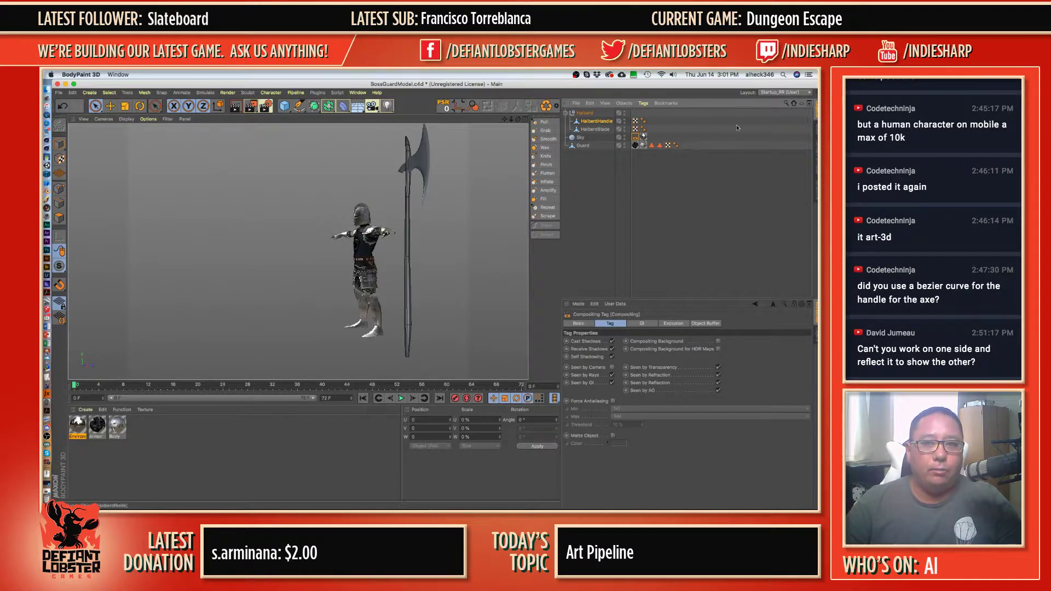
- Change the interface layout to BP UV Edit_RR and create a new standard material named HalberdBlade
left_click(771, 93)
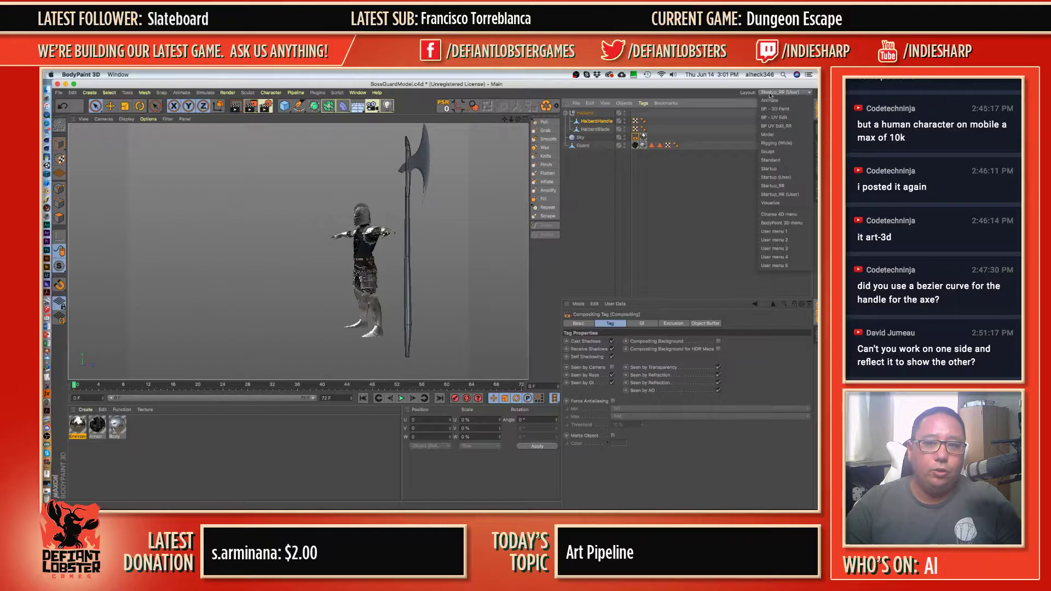
left_click(773, 127)
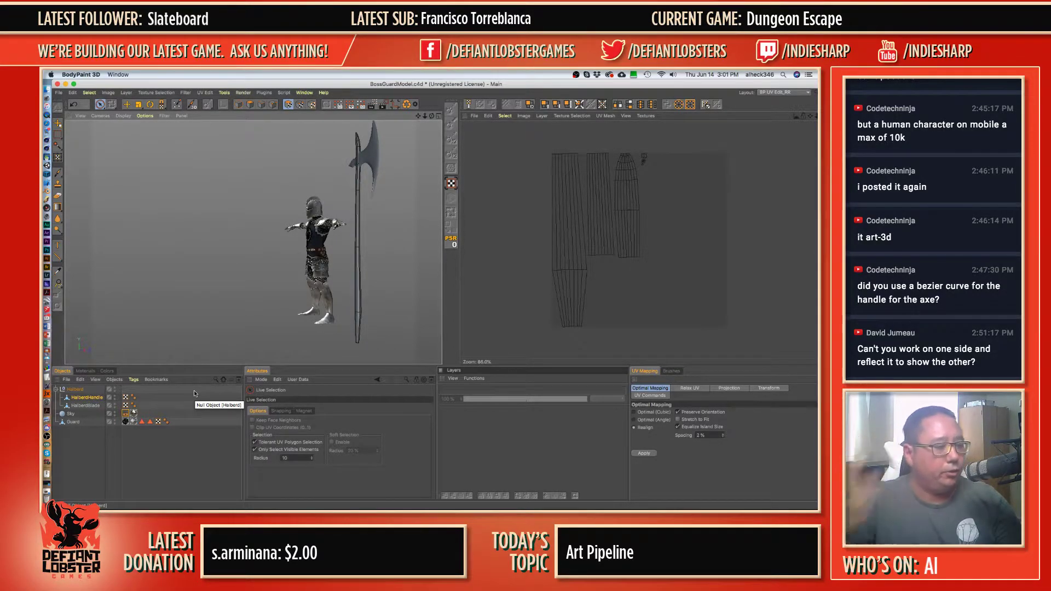
left_click(82, 372)
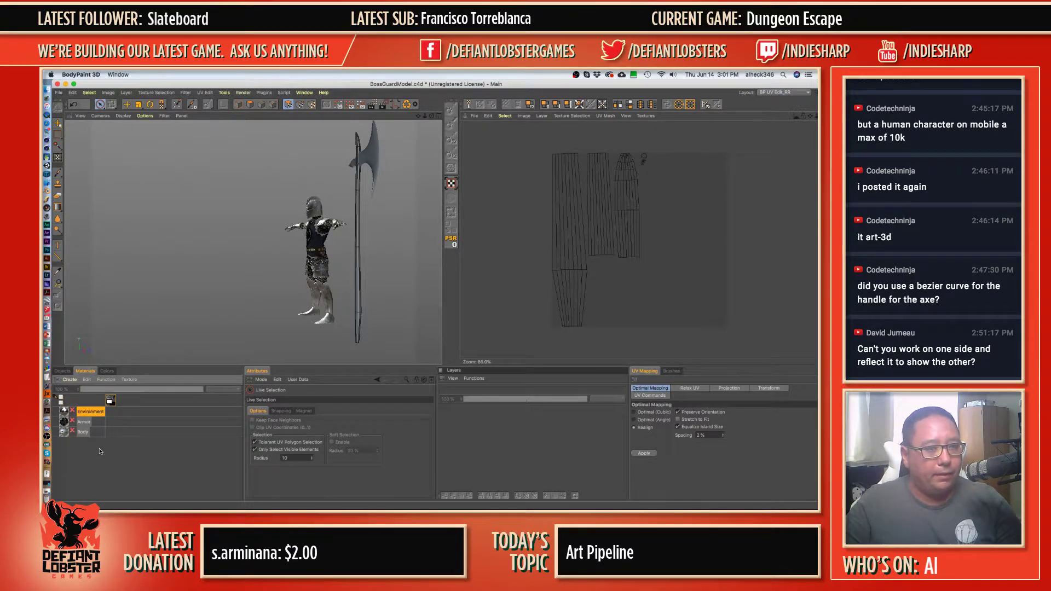
left_click(72, 380)
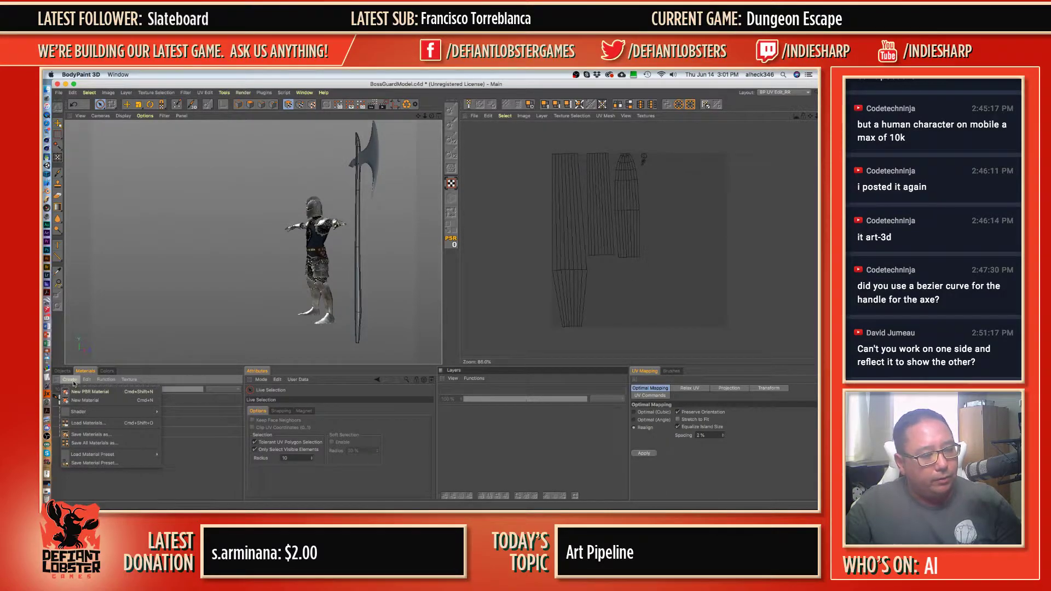
left_click(79, 401)
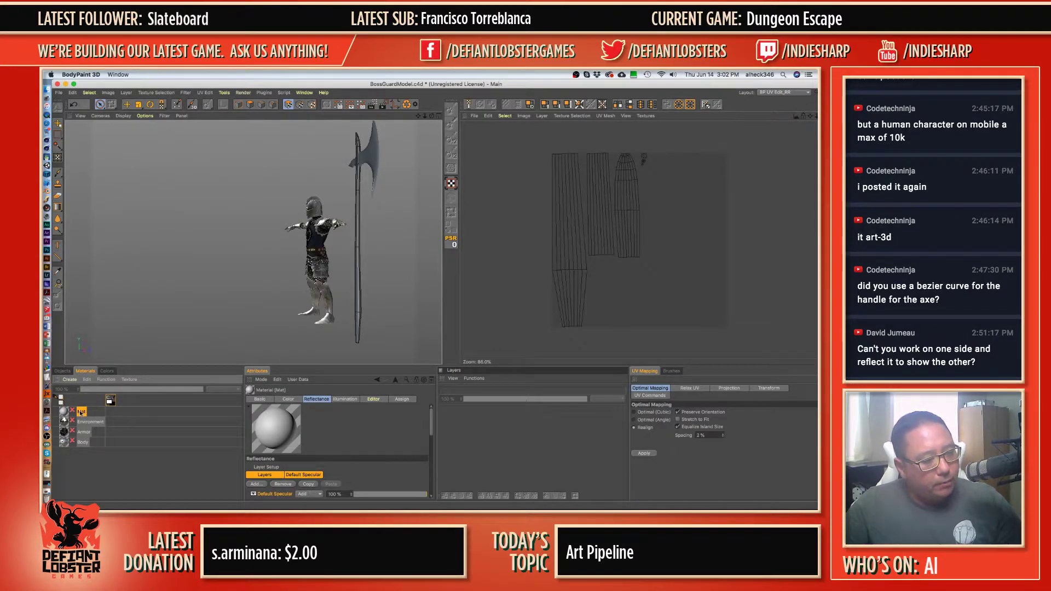
double_click(81, 411)
type("Halberd")
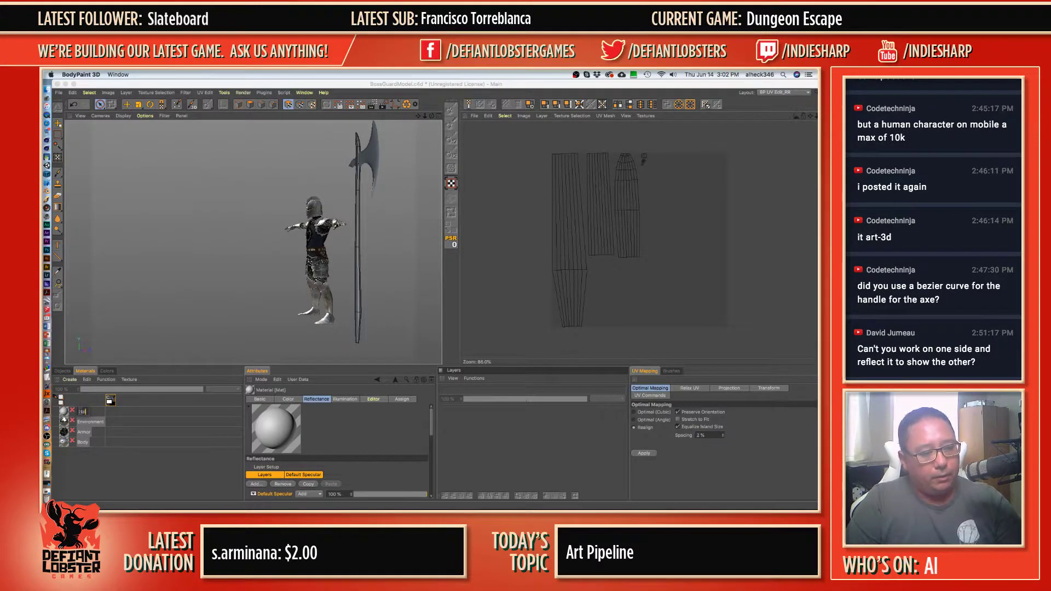
key("Return")
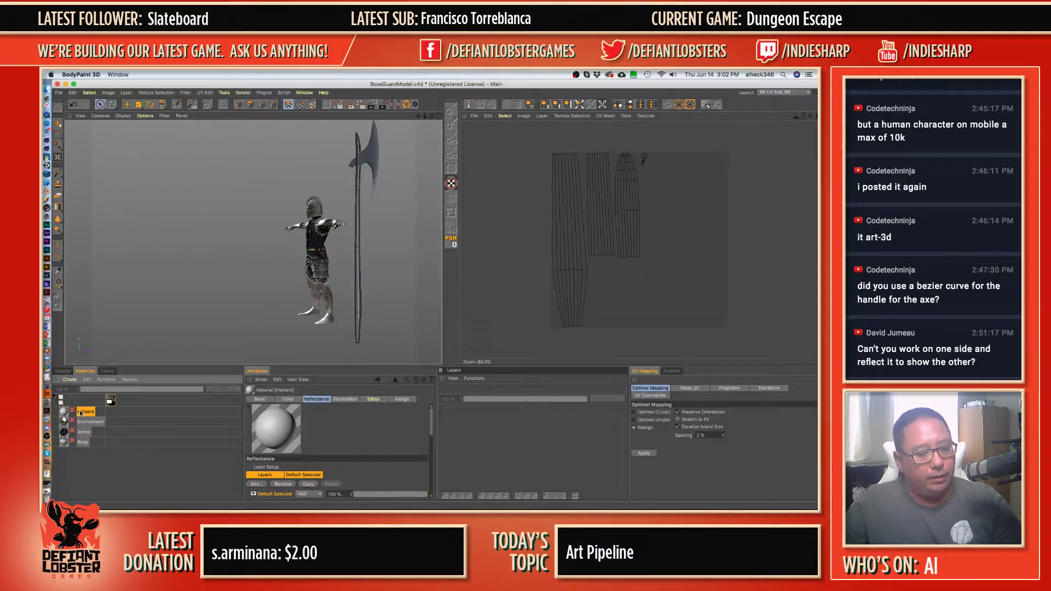
double_click(81, 412)
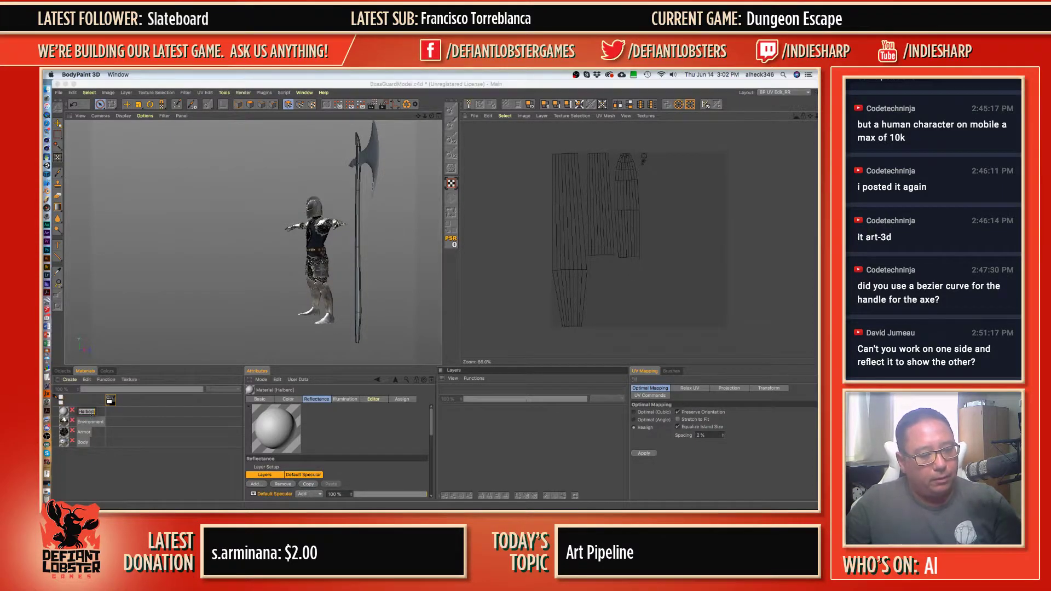
type("Blade")
key("Return")
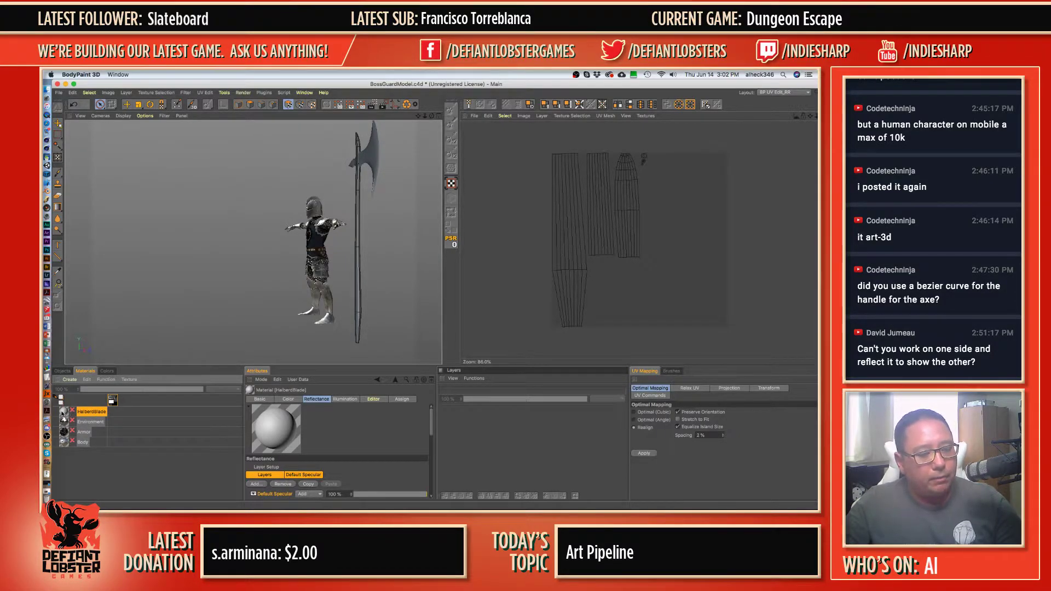
- Apply the HalberdBlade material to the halberd's blade and enable the material for 3D painting
left_click(375, 151)
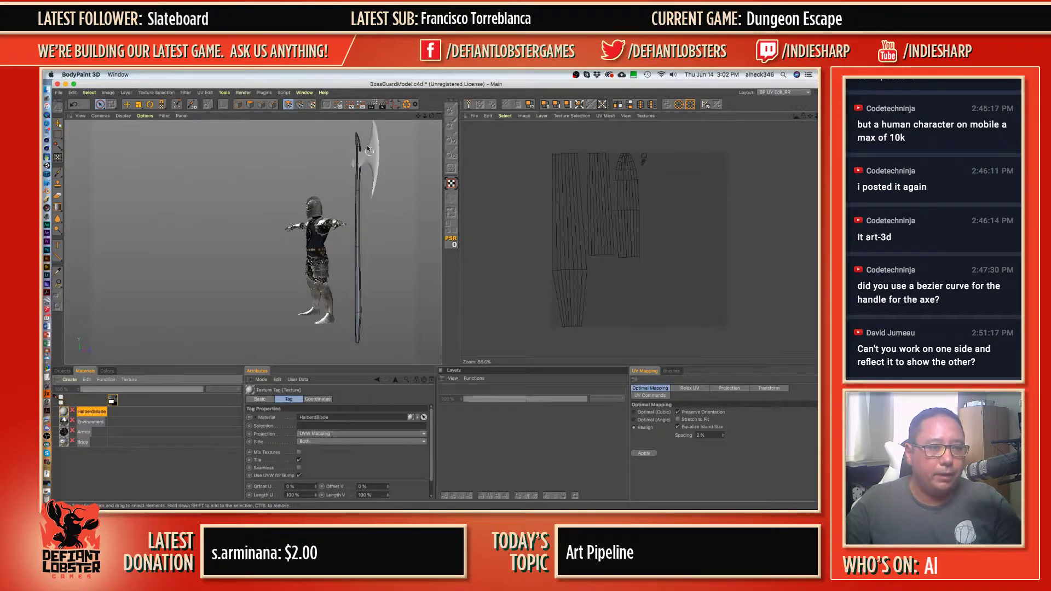
left_click_drag(367, 145, 350, 213, "alt")
scroll(349, 209, "up", 5)
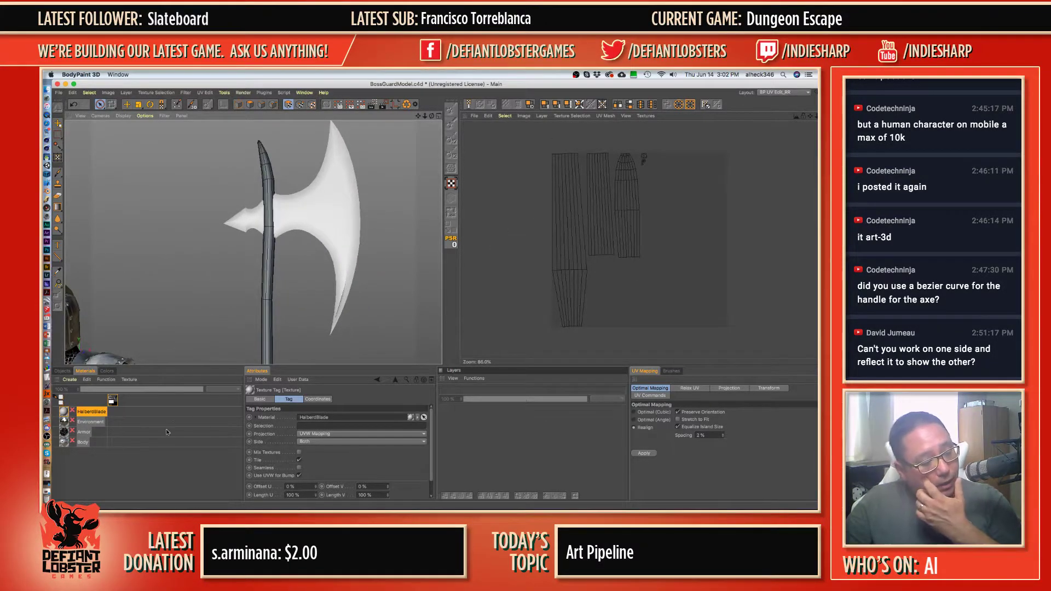
left_click(73, 413)
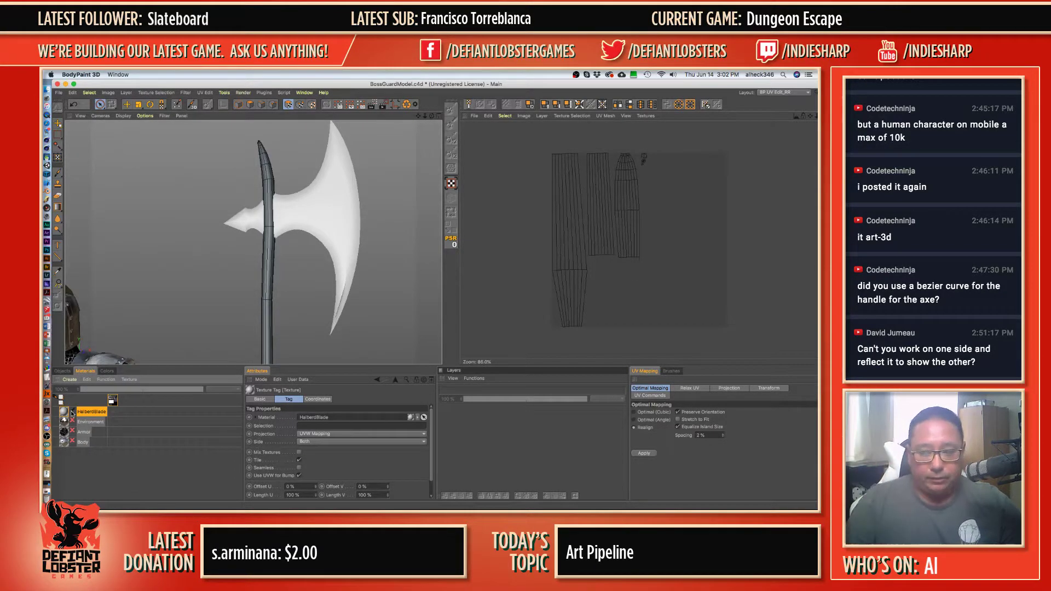
- Disable the Color channel of the HalberdBlade material
left_click(65, 415)
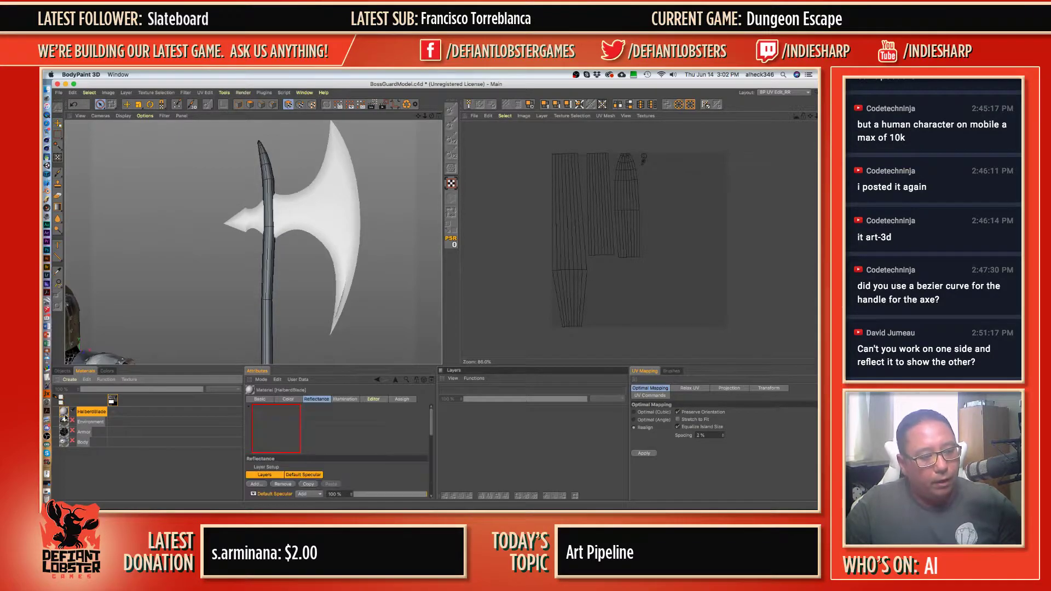
left_click(260, 401)
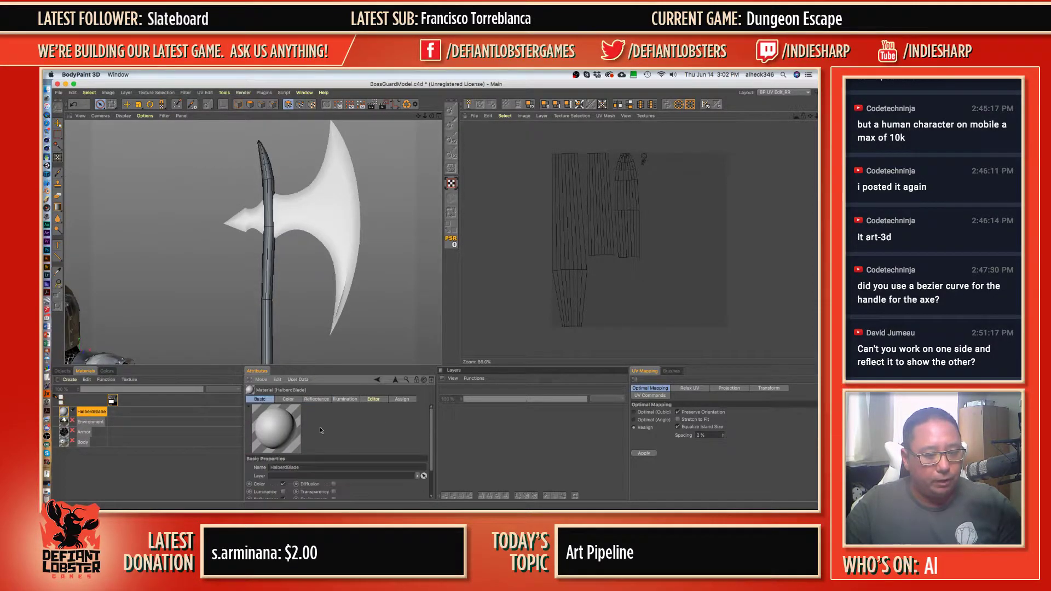
scroll(409, 439, "down", 3)
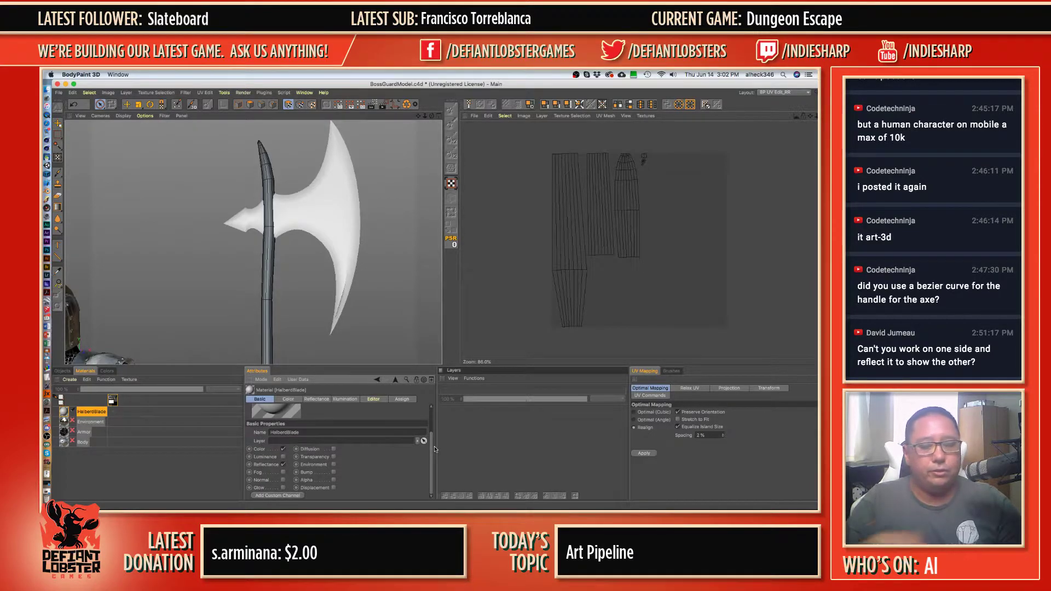
left_click(283, 449)
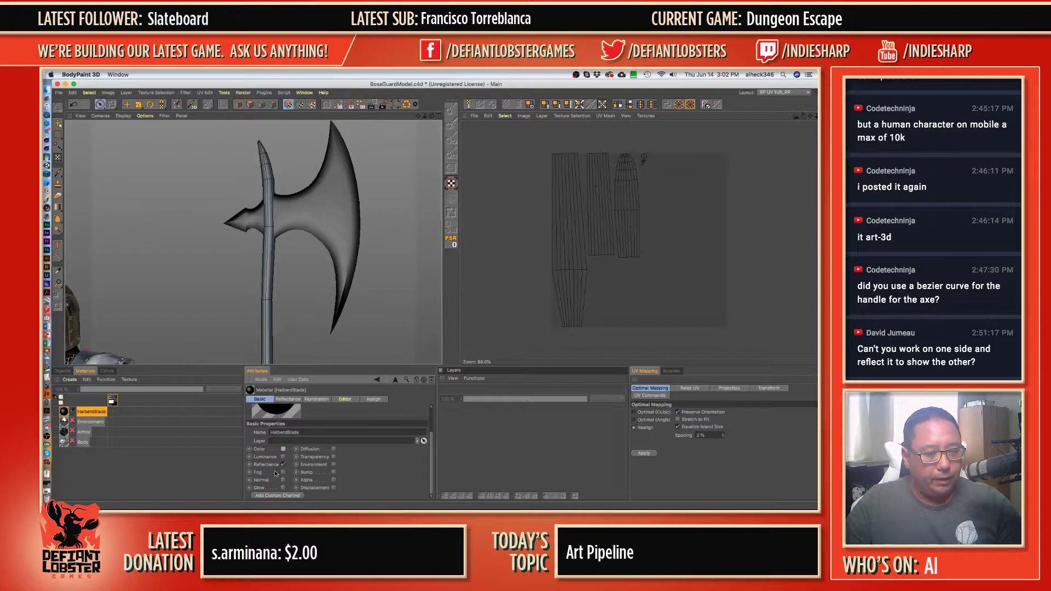
- Replace the HalberdBlade material's Default Specular reflectance layer with a Beckmann layer and show the new layer's settings
left_click(288, 399)
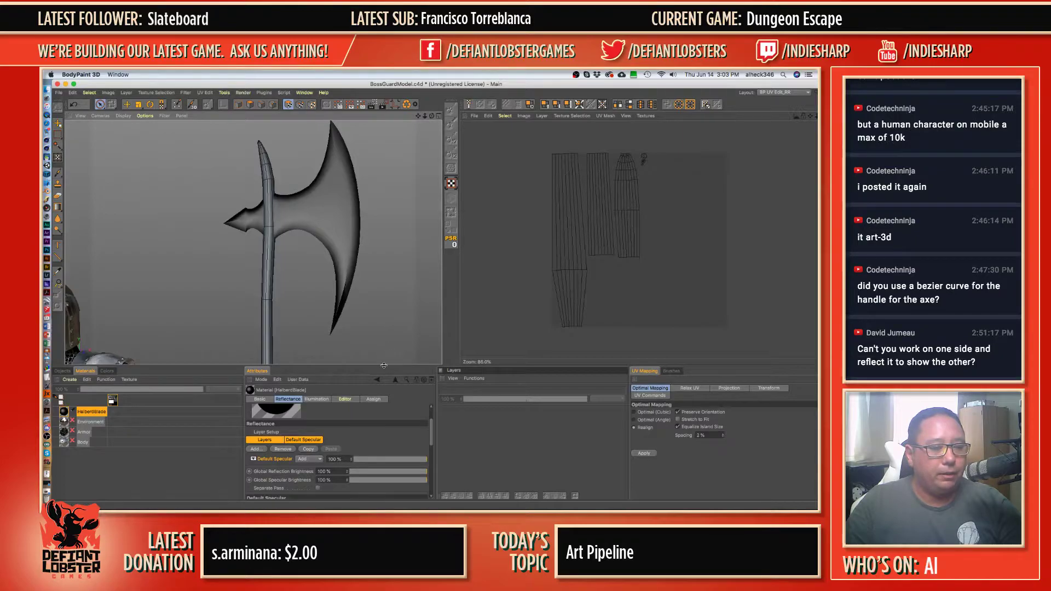
left_click_drag(388, 366, 386, 325)
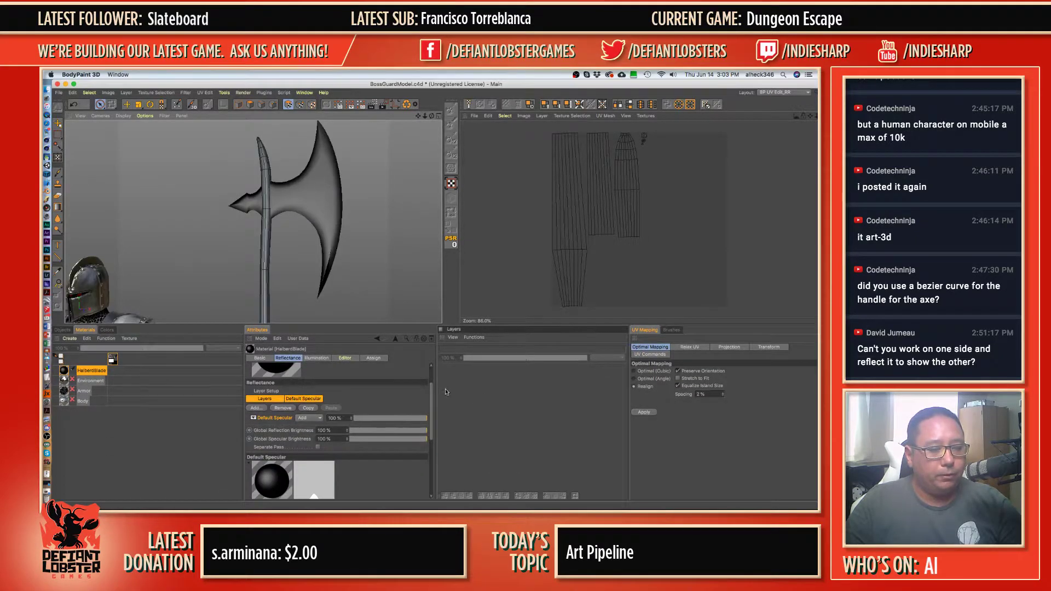
scroll(431, 394, "down", 3)
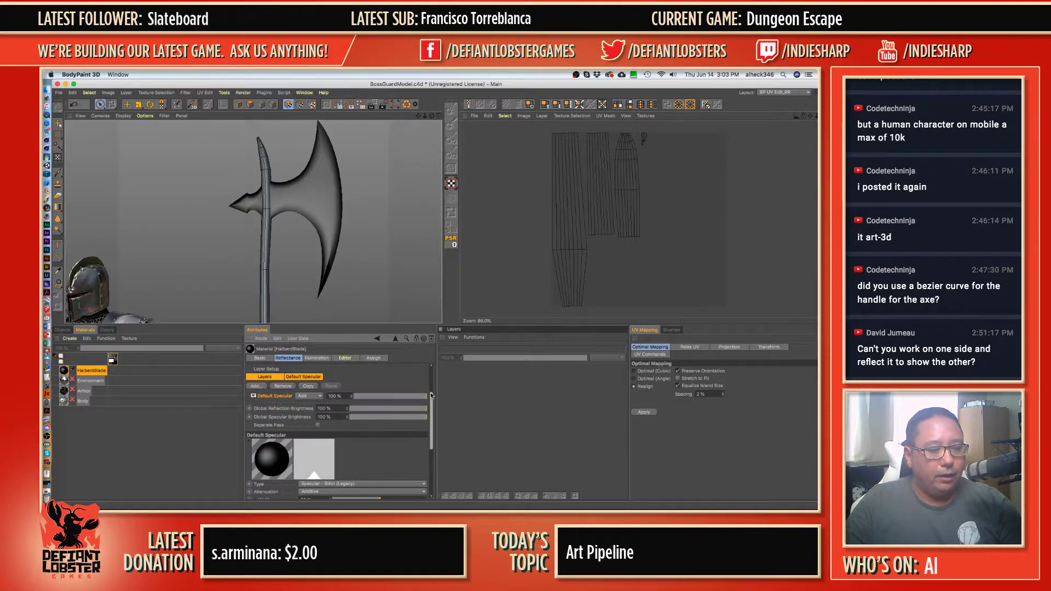
left_click(256, 386)
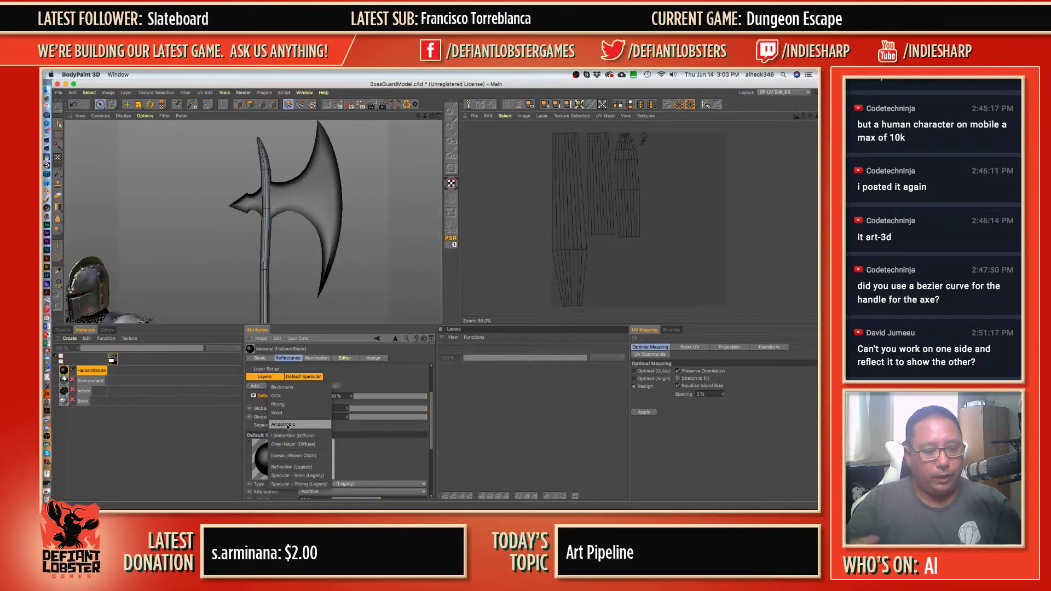
left_click(282, 388)
key("Delete")
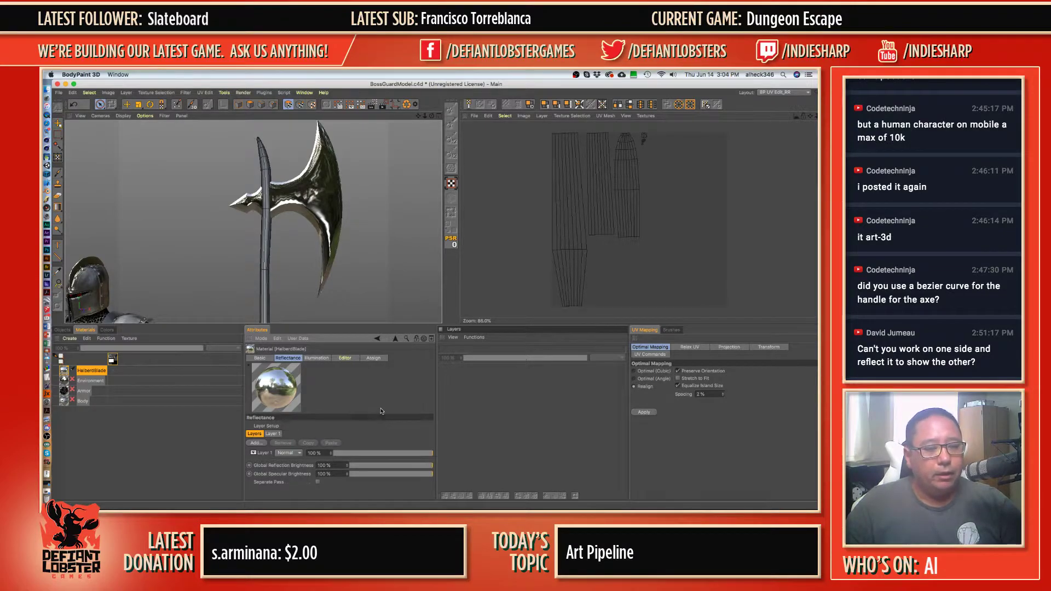
left_click(257, 443)
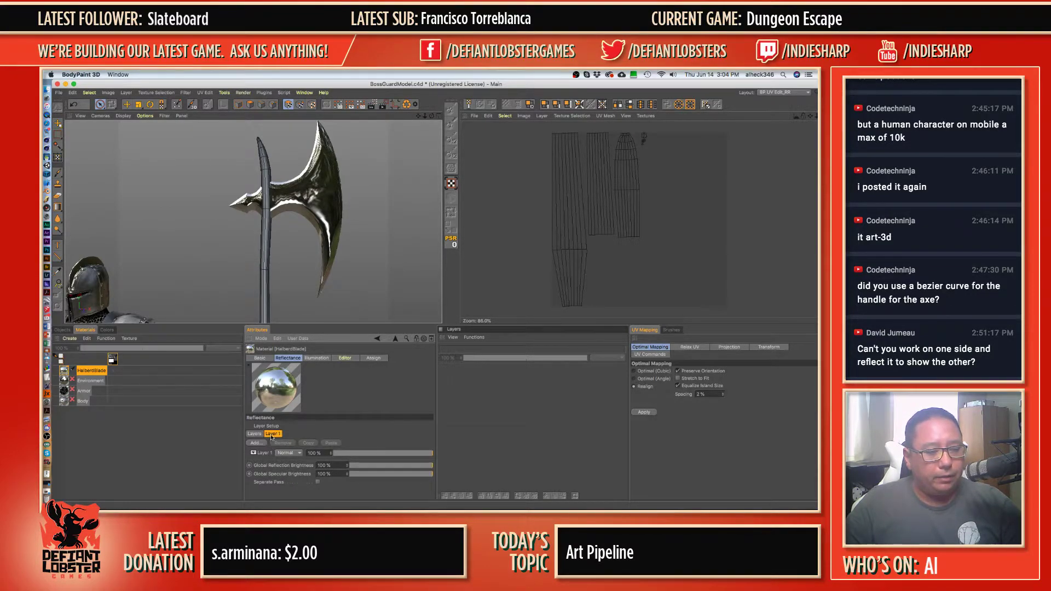
scroll(379, 404, "down", 2)
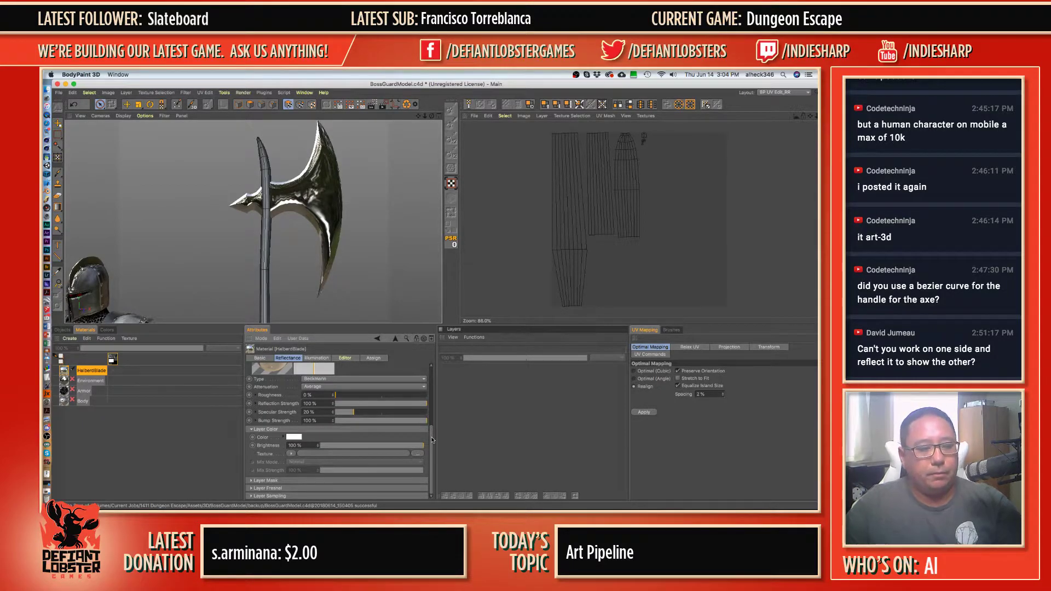
left_click(93, 372)
right_click(93, 372)
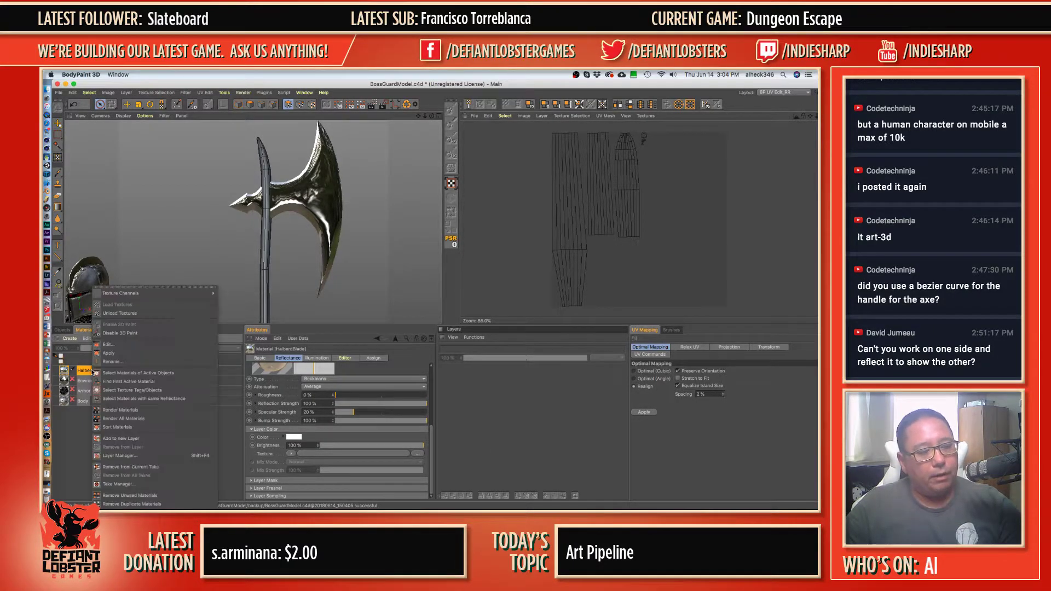
mouse_move(138, 295)
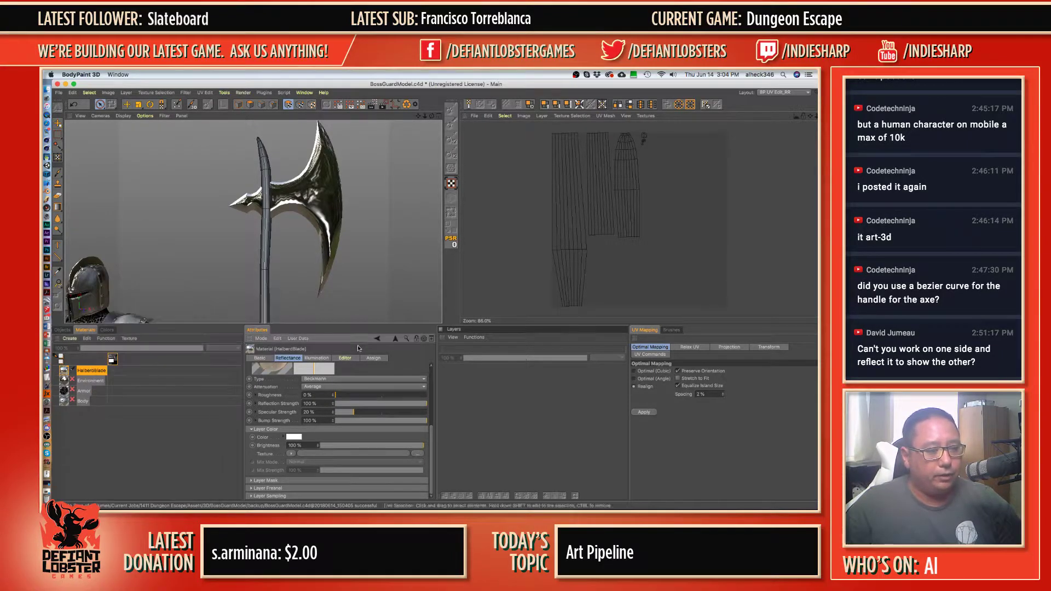
- Set the Roughness of the HalberdBlade material's Beckmann reflectance layer to 100%
left_click(268, 397)
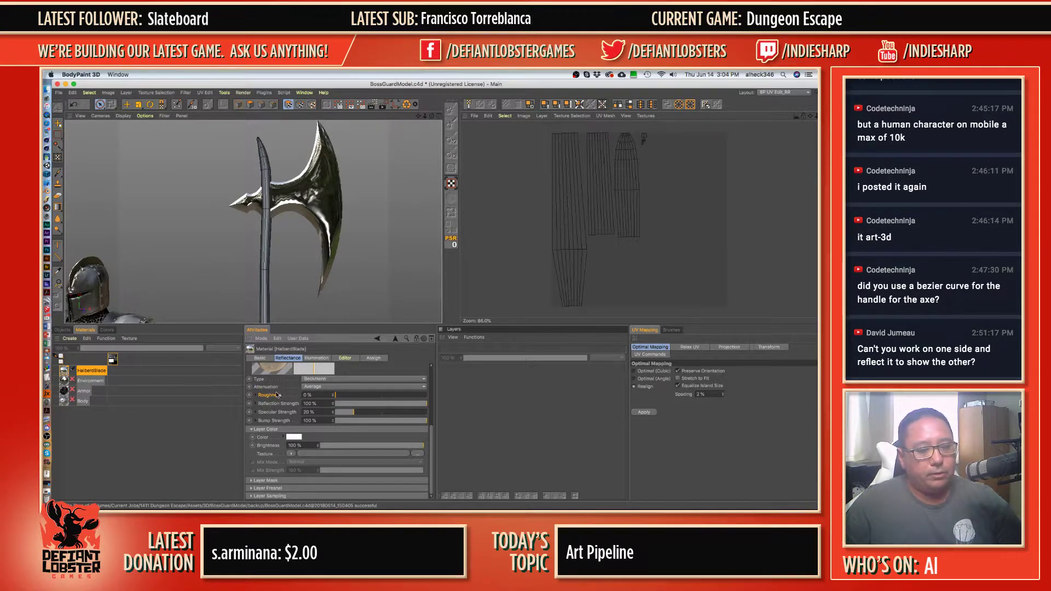
left_click_drag(335, 395, 427, 396)
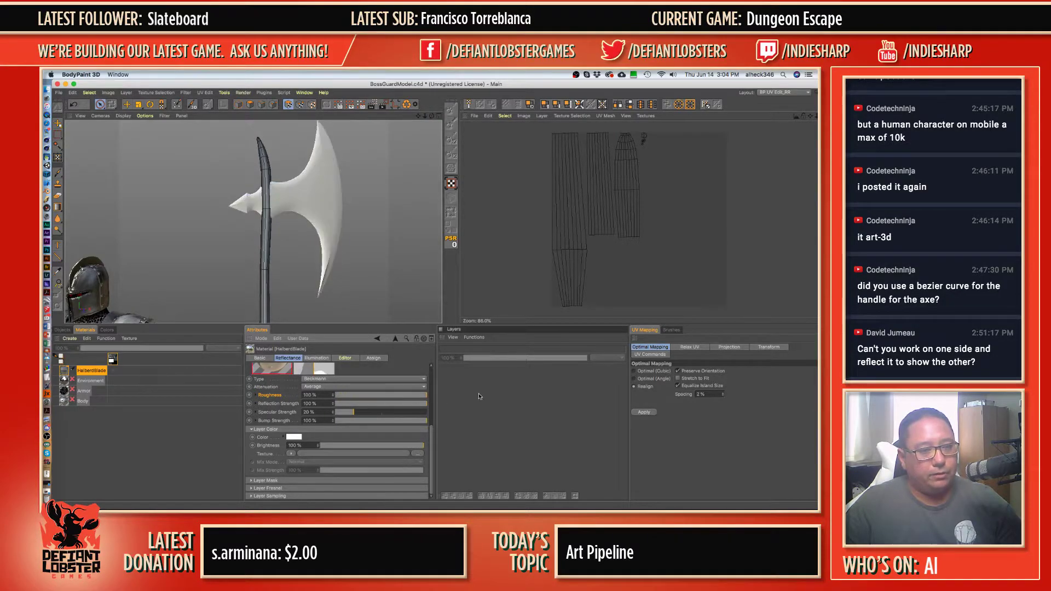
left_click_drag(363, 398, 427, 396)
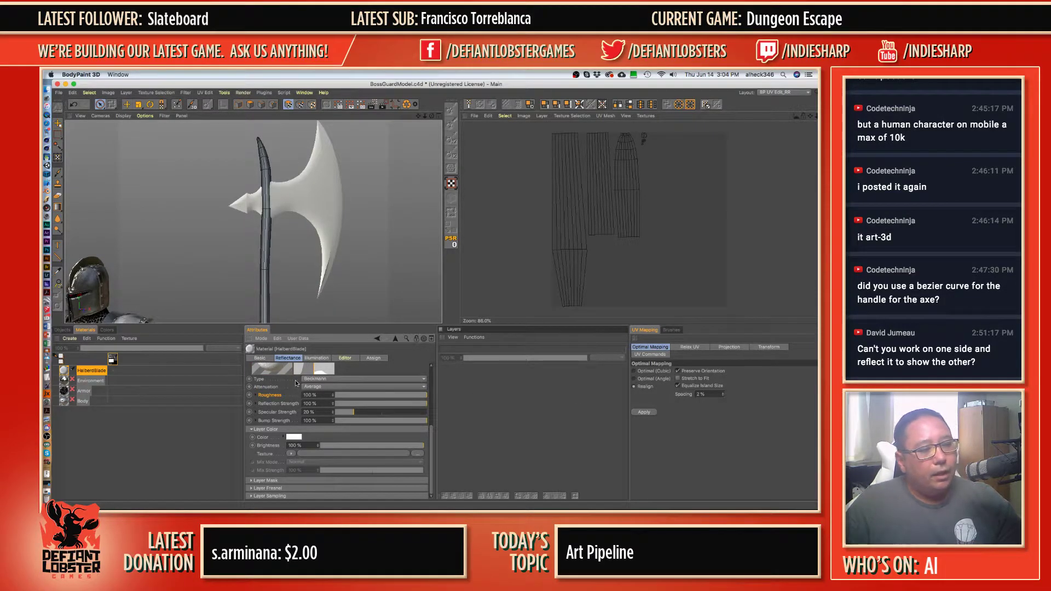
right_click(92, 370)
mouse_move(192, 294)
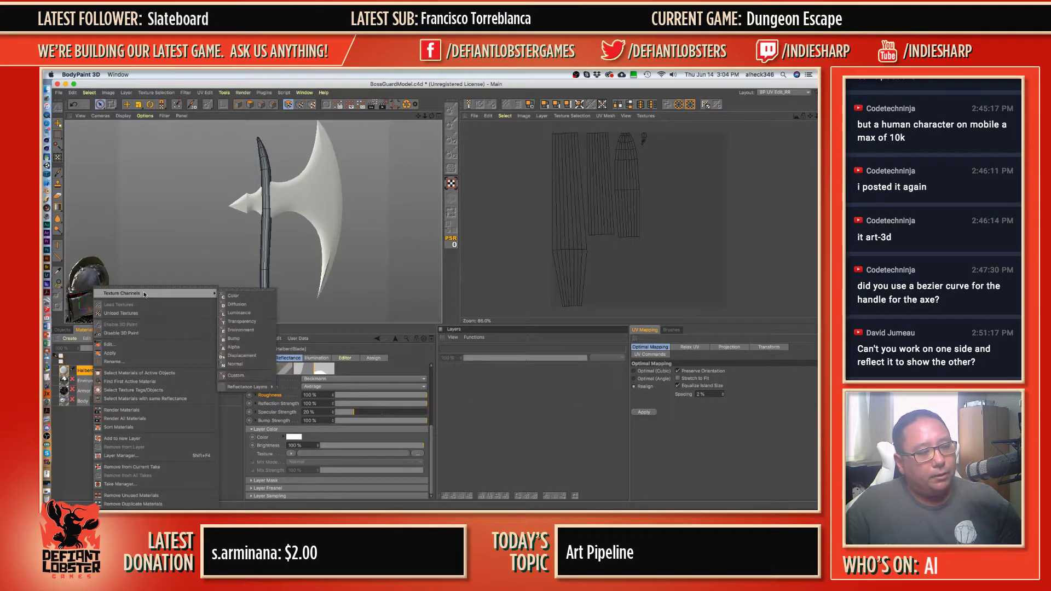
left_click(252, 376)
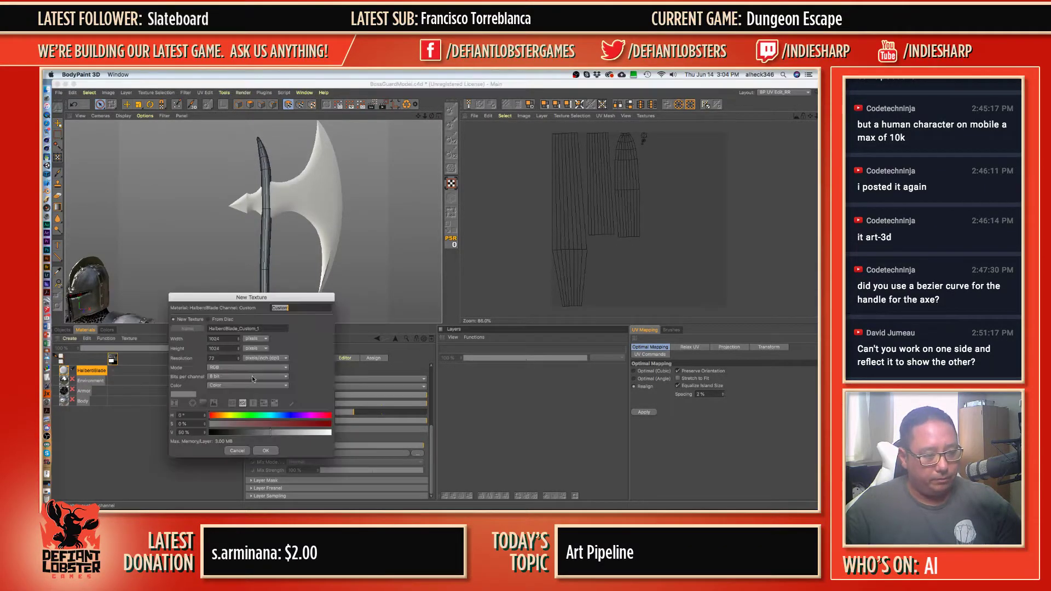
left_click(246, 450)
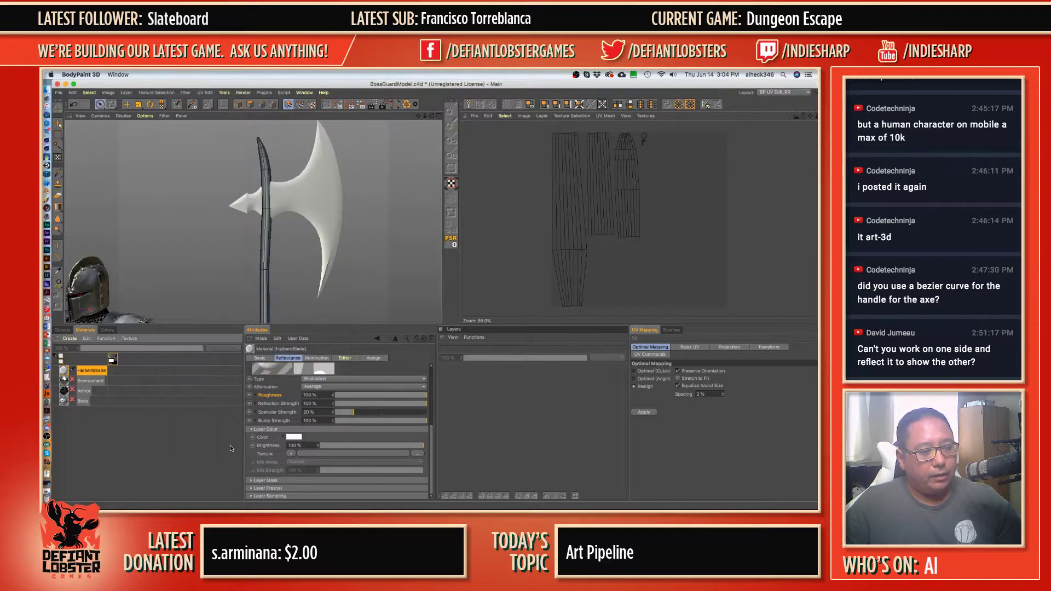
right_click(88, 371)
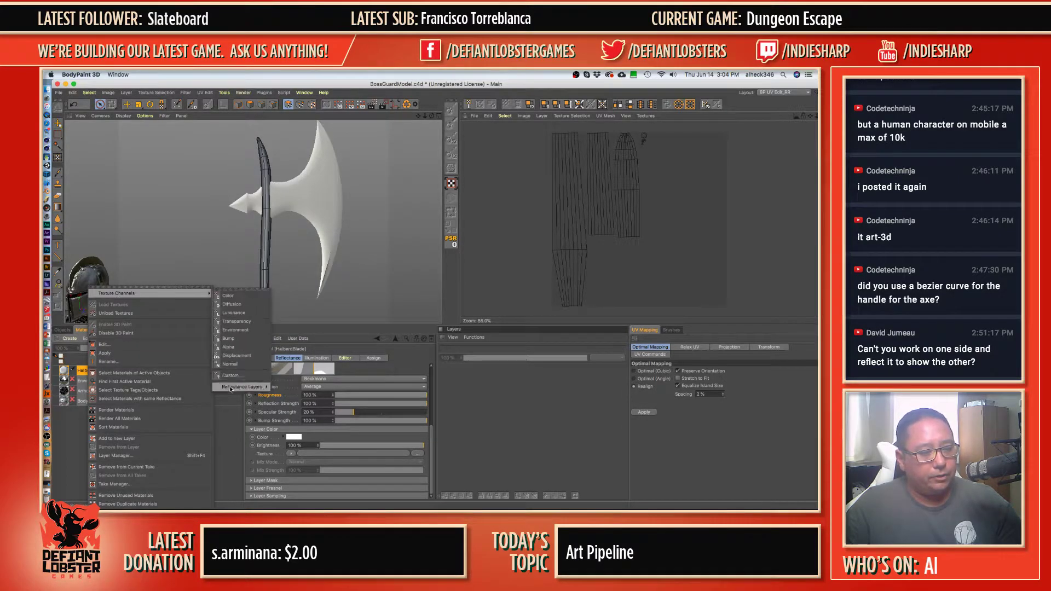
mouse_move(249, 387)
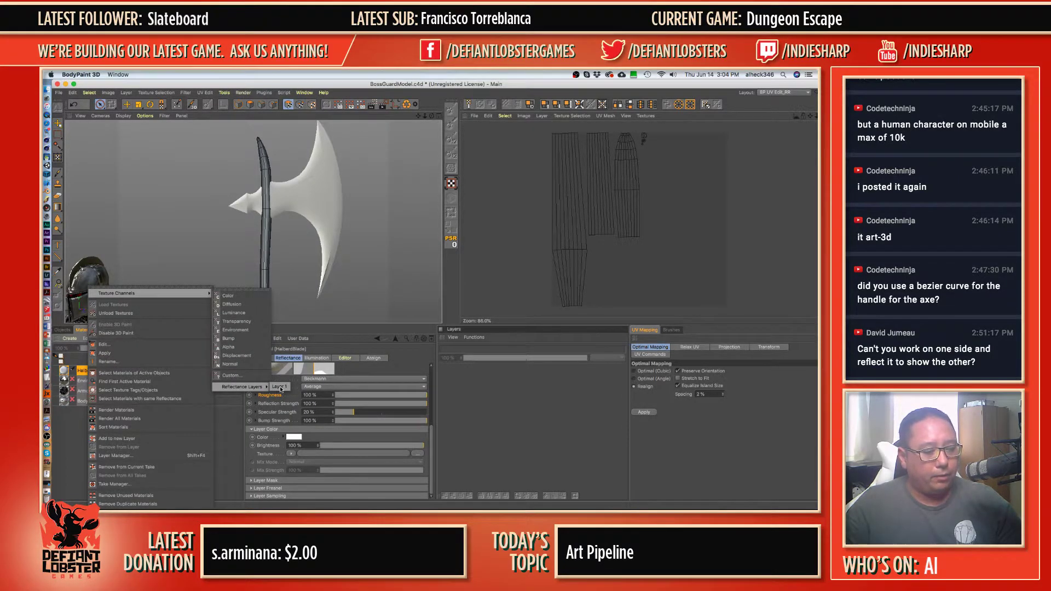
left_click(348, 374)
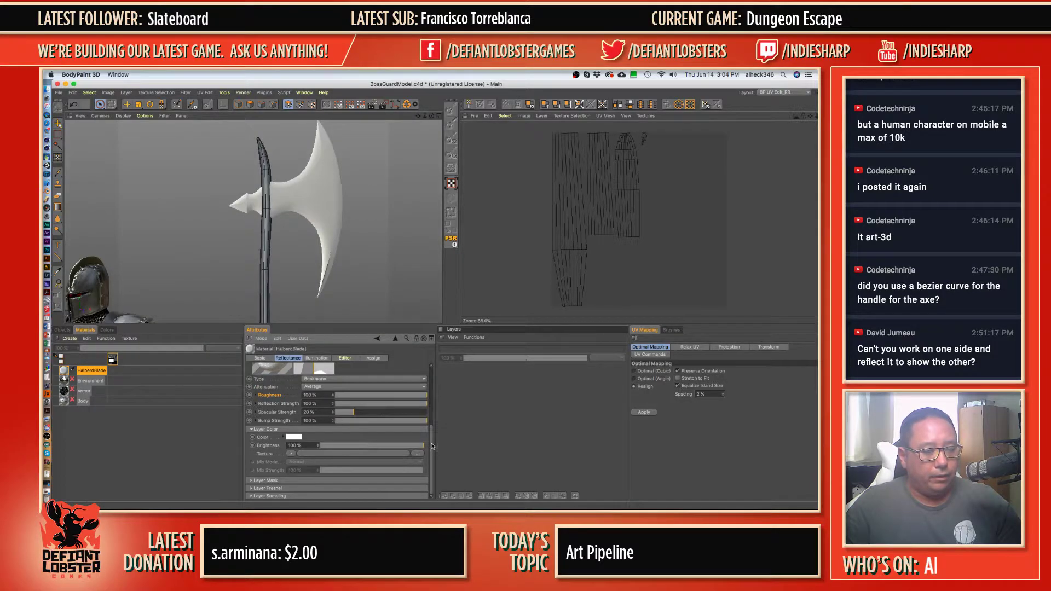
- Rename the HalberdBlade material's reflectance layer to Reflection and show that layer's settings
scroll(405, 391, "up", 5)
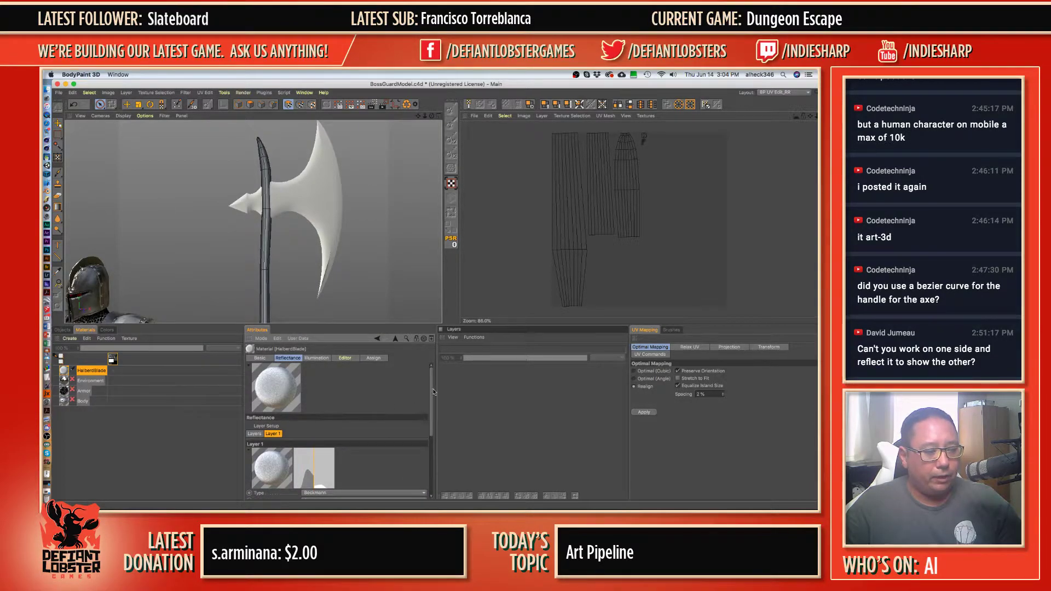
scroll(411, 419, "down", 3)
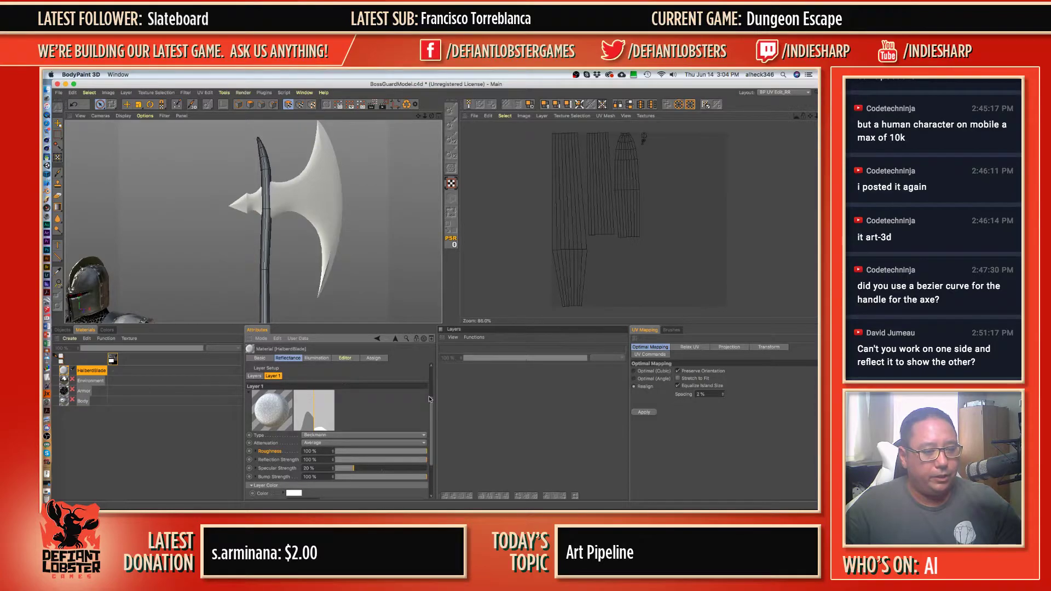
scroll(318, 411, "up", 3)
left_click(255, 433)
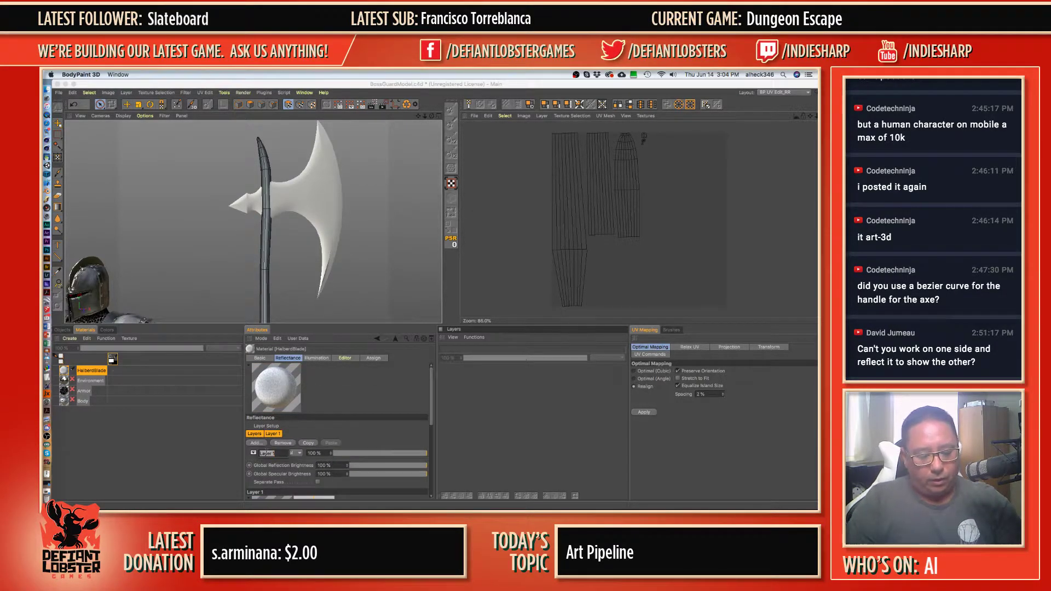
type("Reflection")
key("Return")
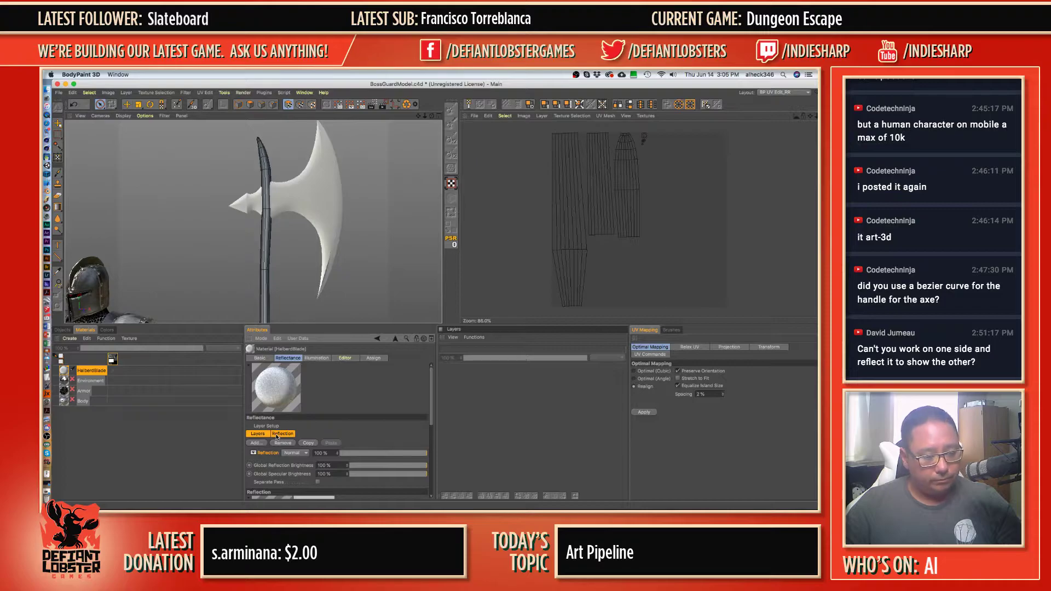
left_click(277, 435)
left_click_drag(432, 395, 432, 438)
- Start a new texture for the HalberdBlade material's Reflection reflectance layer and name it ReflectionBase
right_click(98, 371)
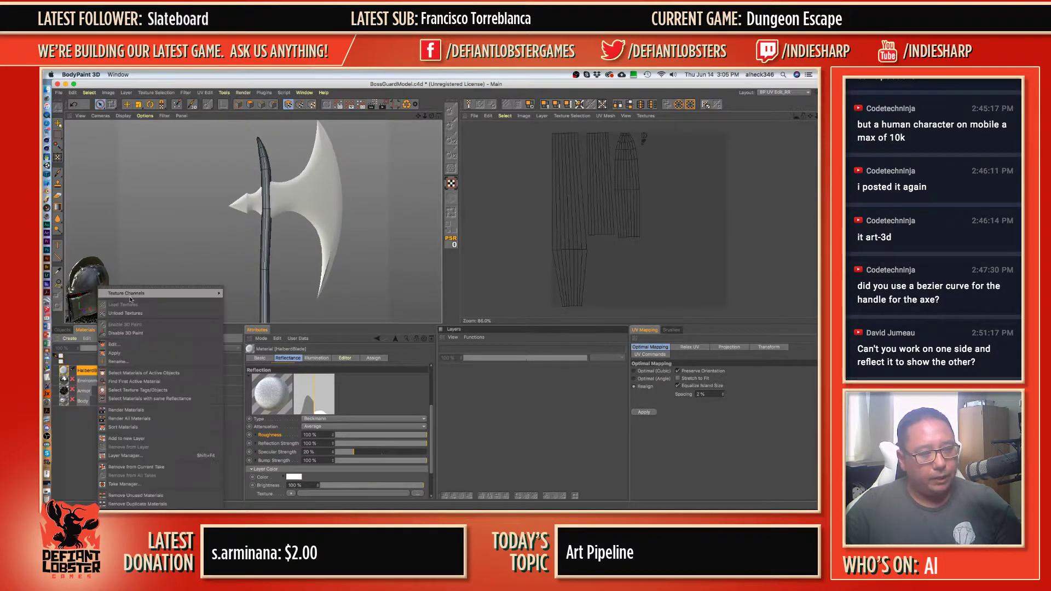
mouse_move(134, 294)
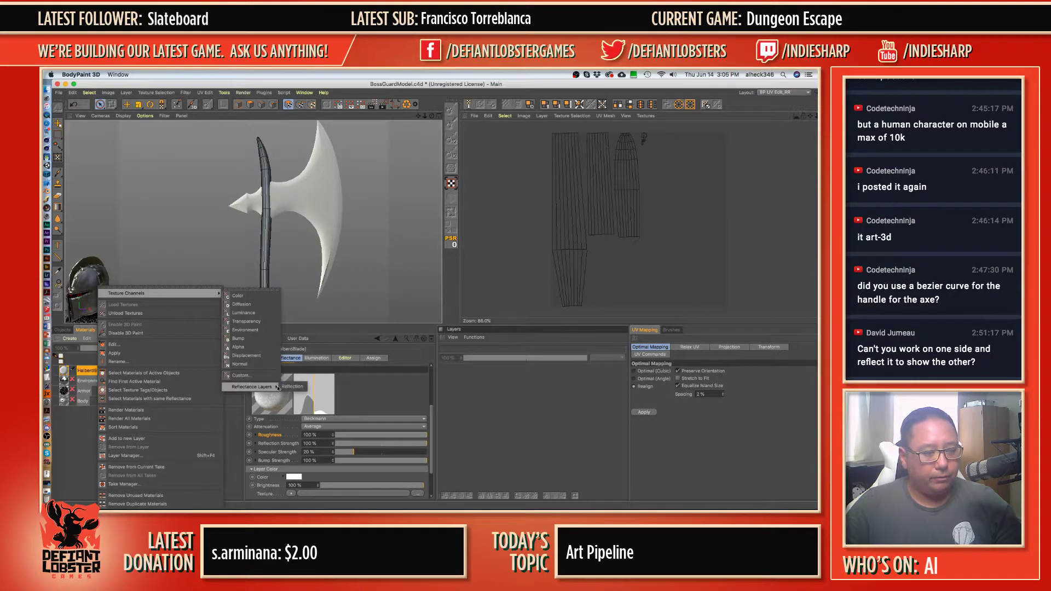
left_click(244, 375)
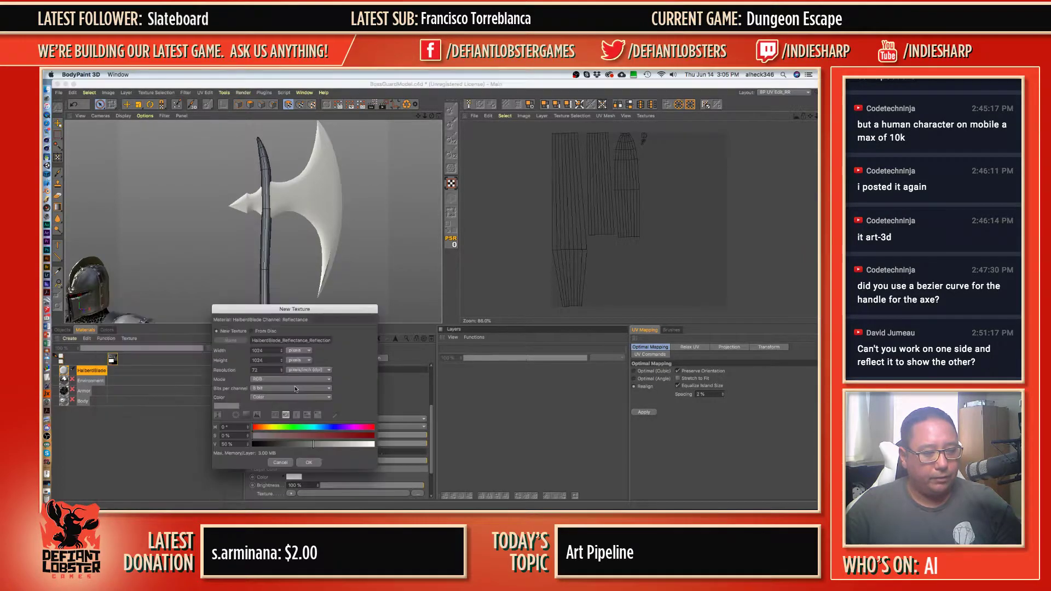
left_click(327, 341)
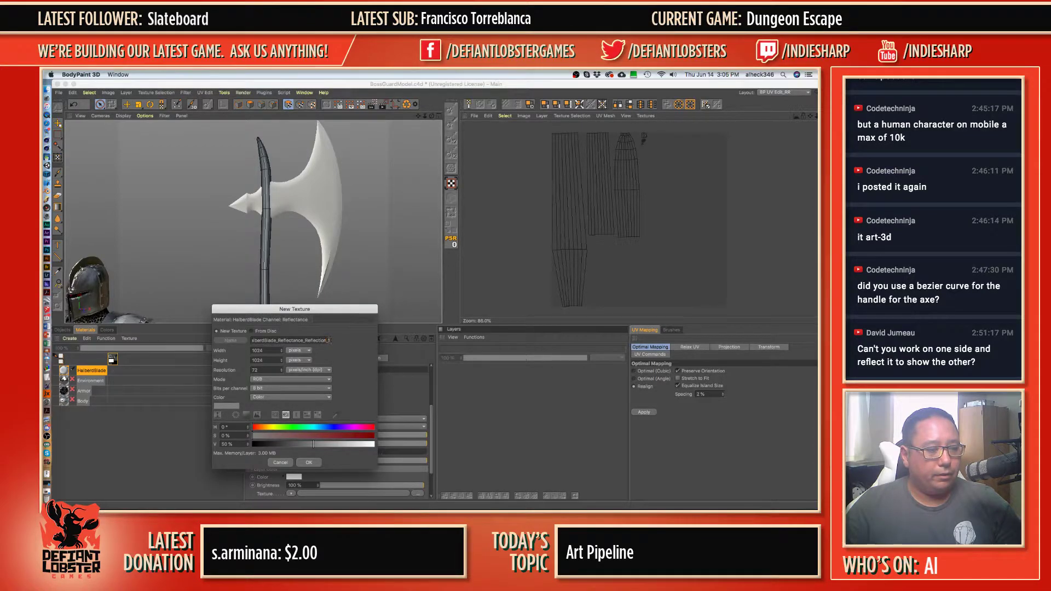
left_click_drag(327, 341, 173, 340)
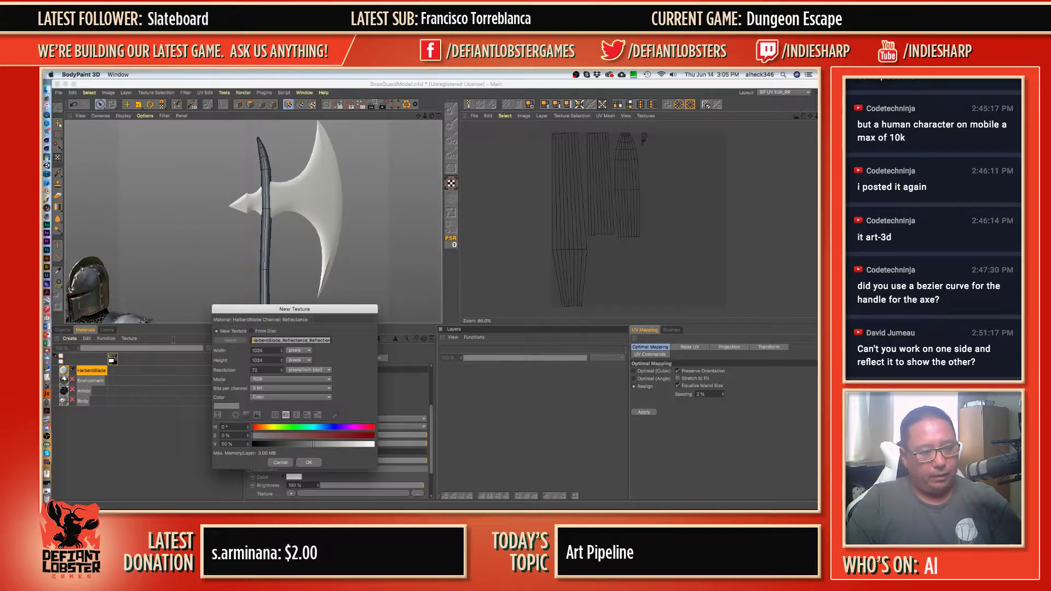
type("ReflectionBase")
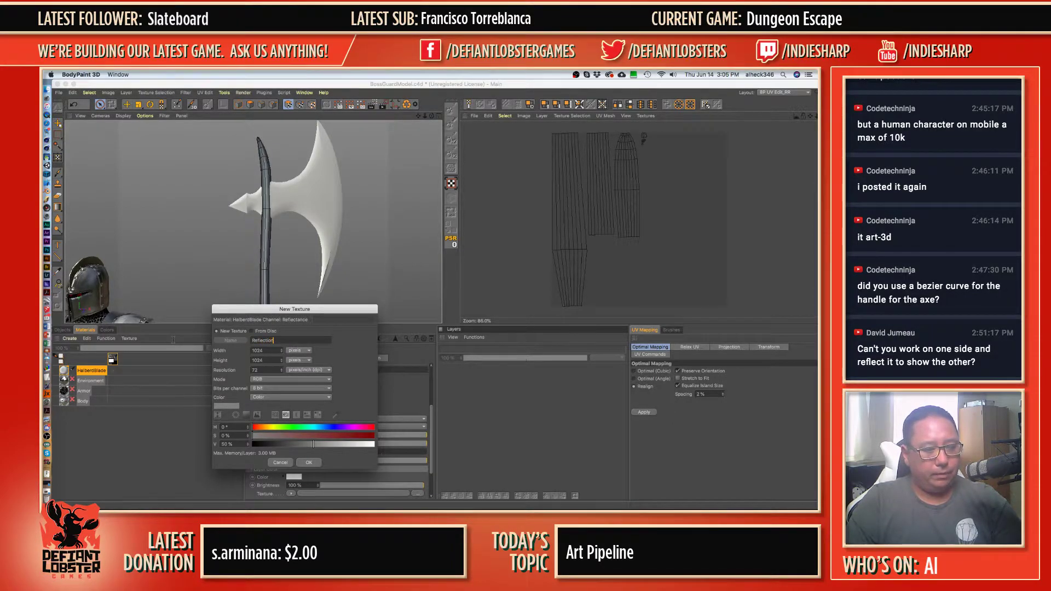
key("Tab")
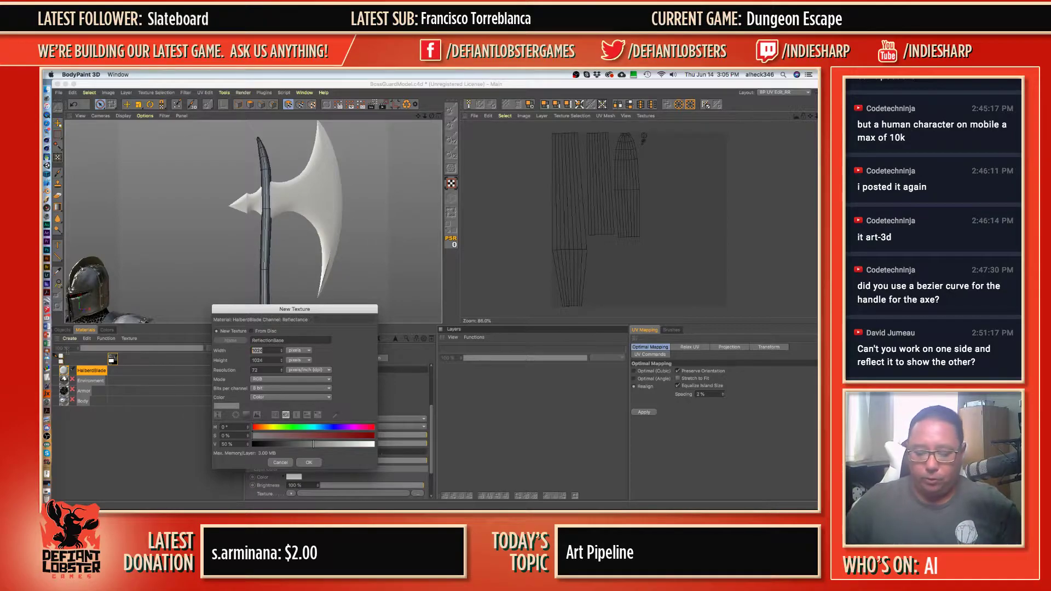
- Set the ReflectionBase texture's width and height to 2048 pixels, create it and save it
type("2048")
key("Tab")
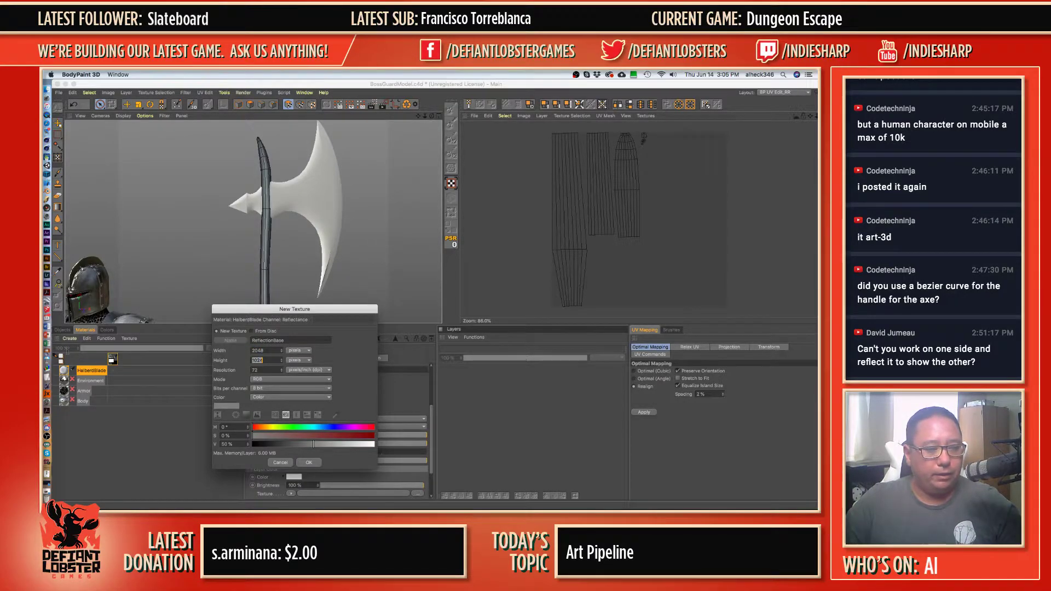
type("2048")
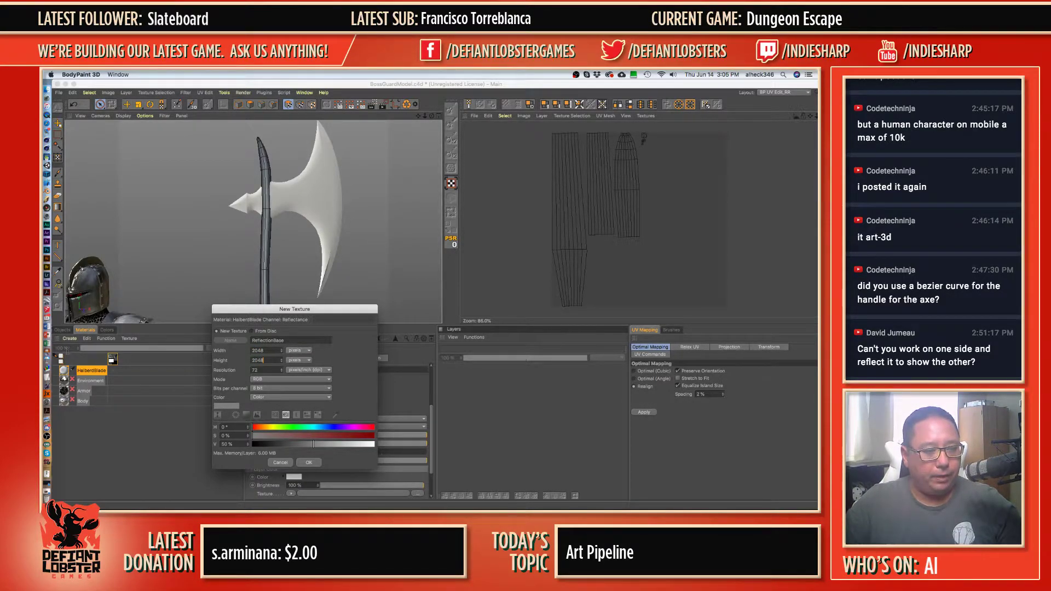
key("Return")
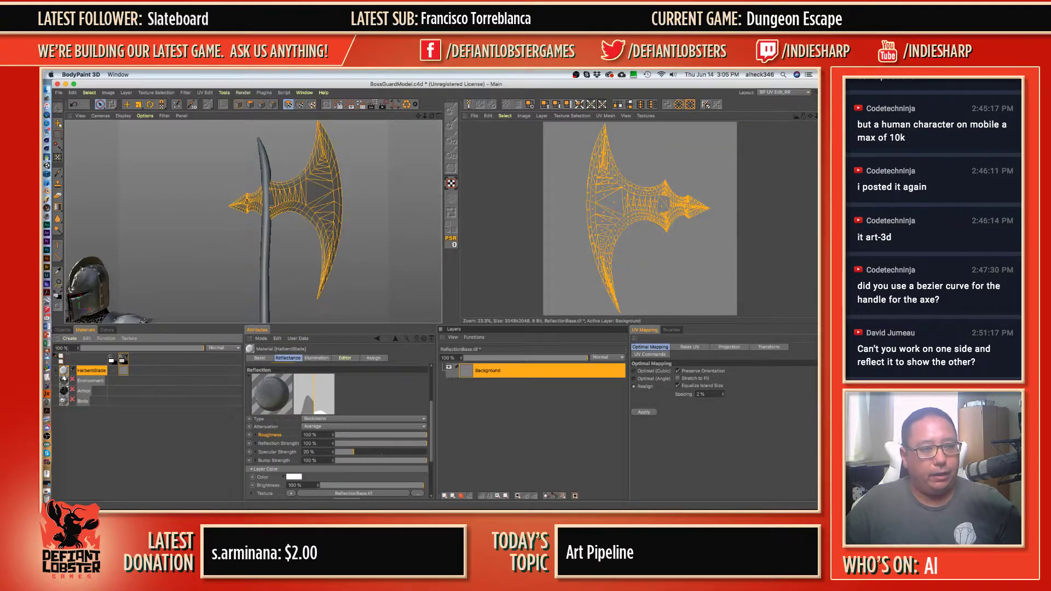
key("super+s")
key("Return")
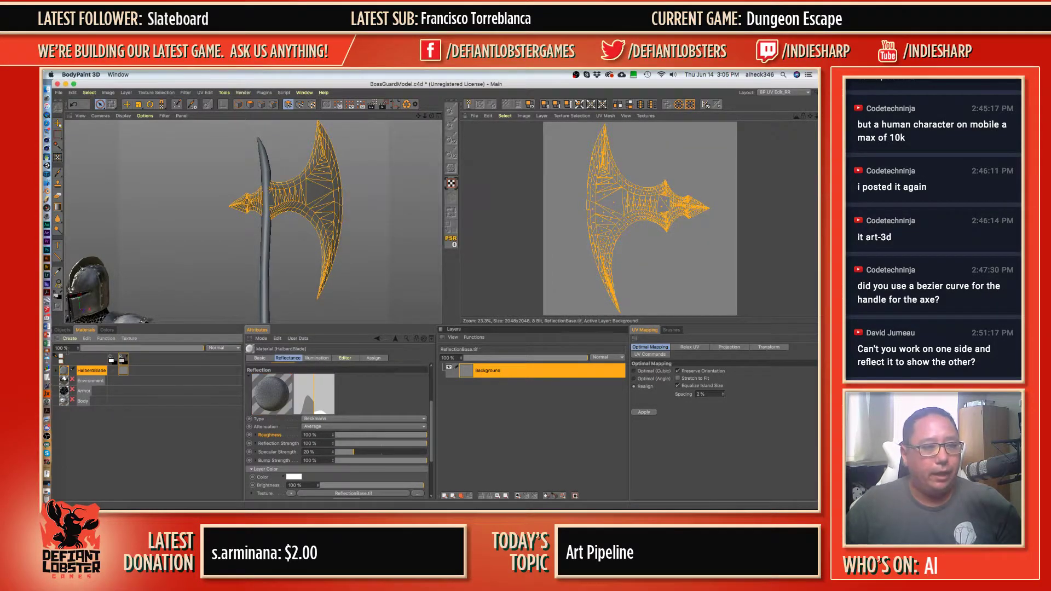
- Switch to Finder and check the BossGuardModel folder in the Dungeon Escape job's Assets > 3D folder for the texture file
left_click(51, 87)
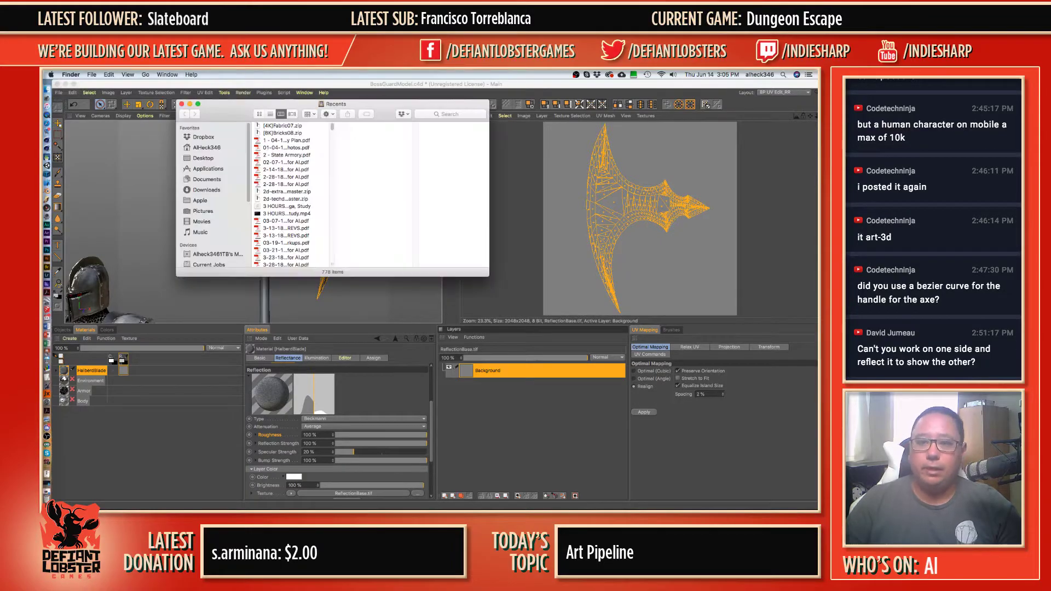
left_click(209, 264)
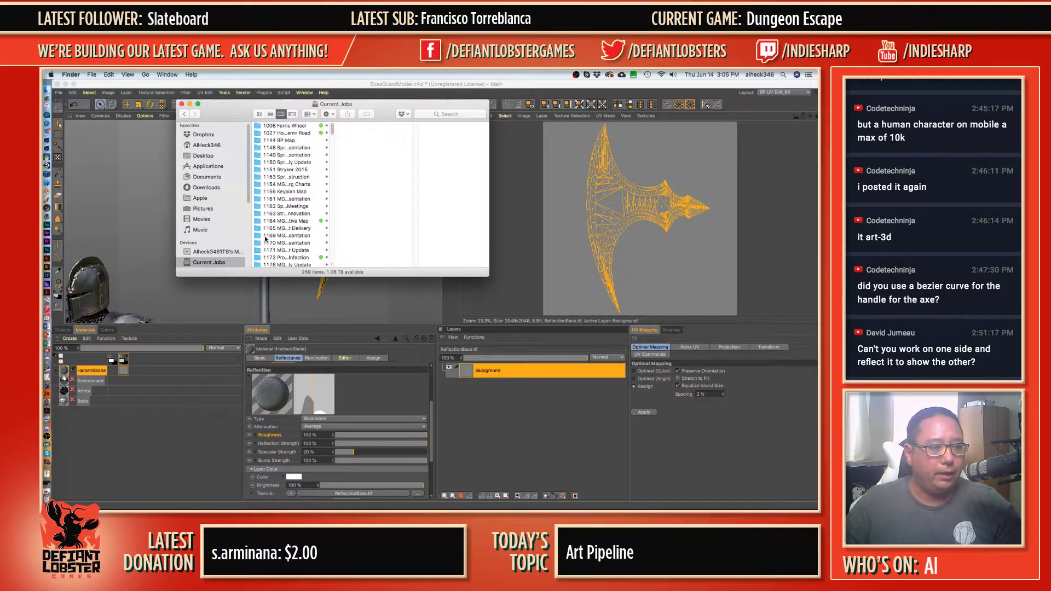
scroll(279, 237, "down", 15)
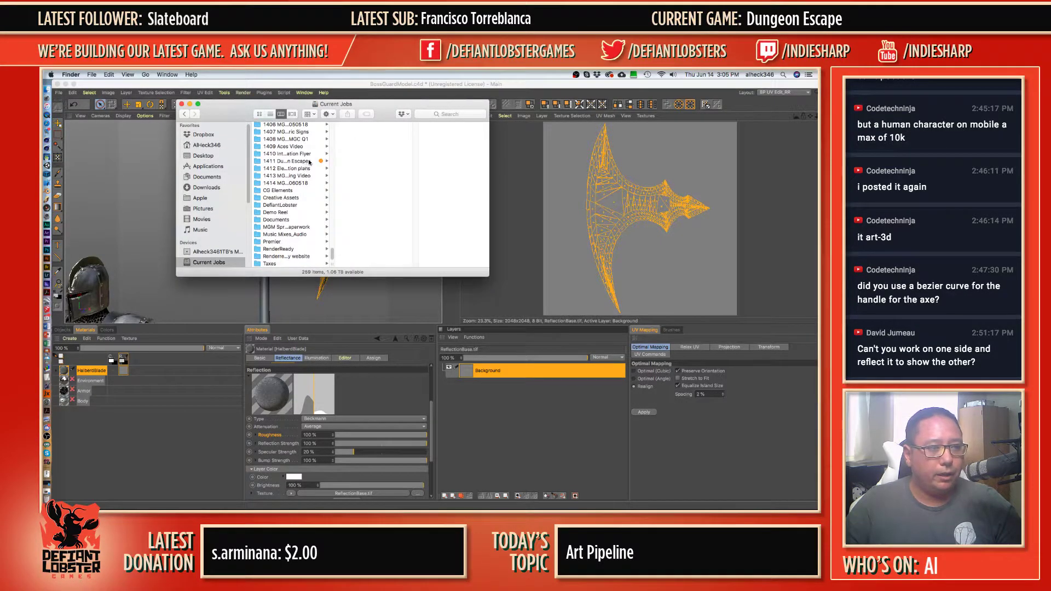
left_click(285, 161)
left_click(361, 127)
left_click(441, 133)
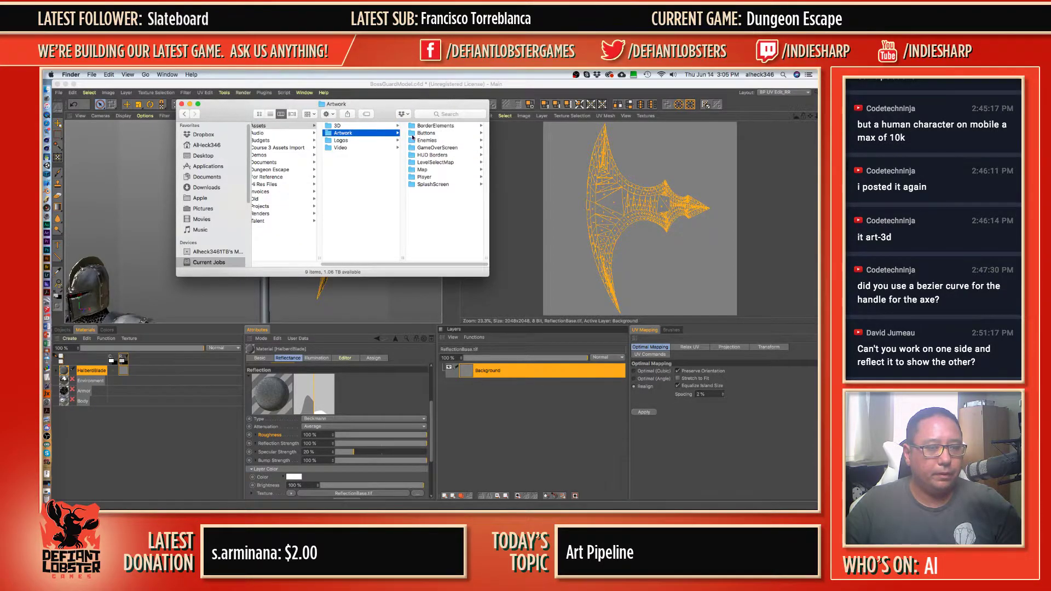
left_click(386, 128)
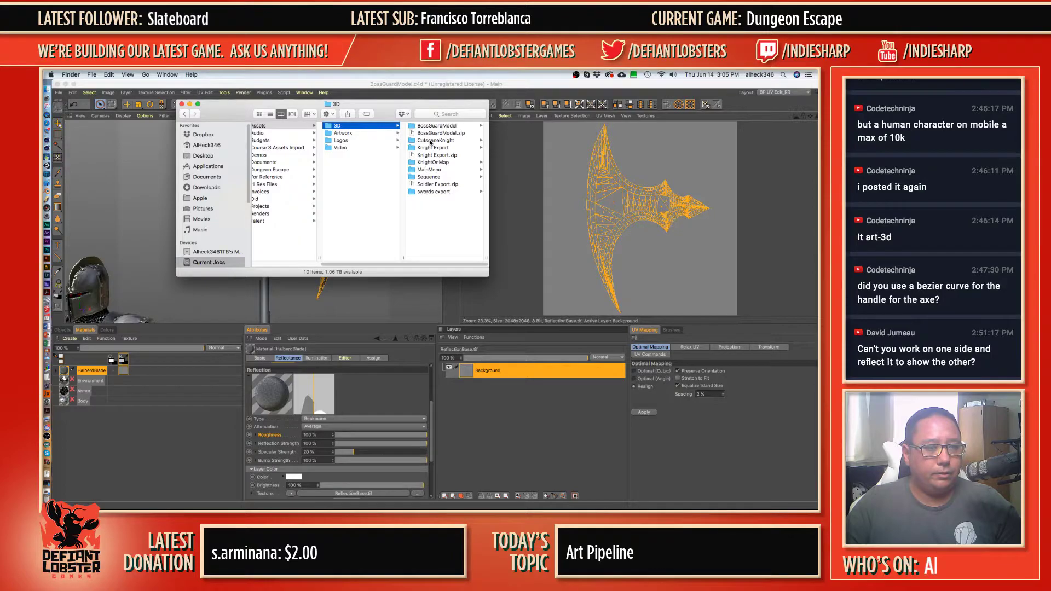
left_click(438, 126)
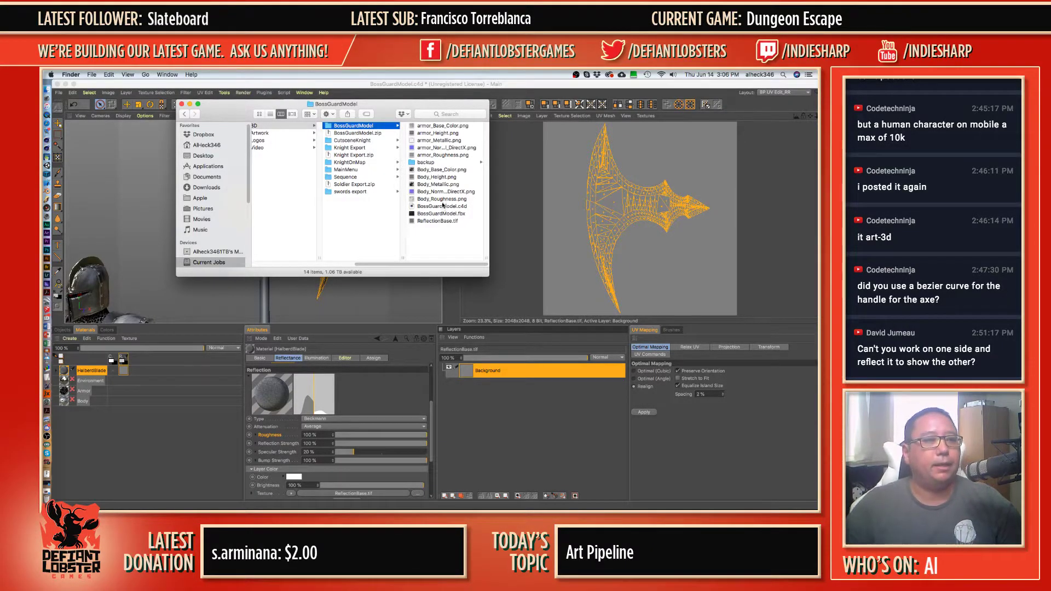
left_click_drag(200, 106, 592, 508)
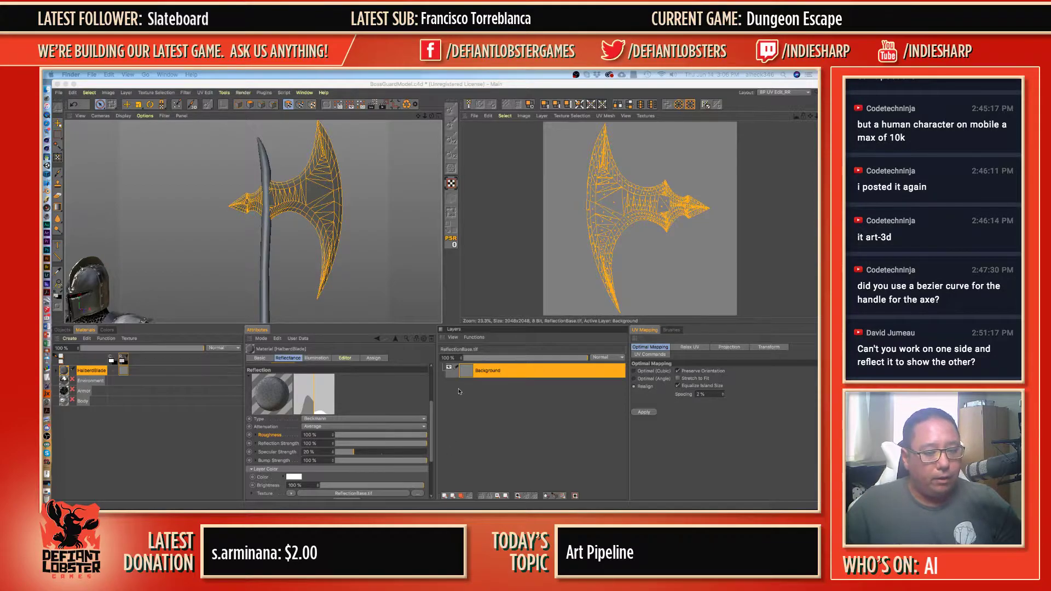
- Start a new texture in a custom channel of the HalberdBlade material and name the channel Roughness
left_click_drag(430, 403, 436, 418)
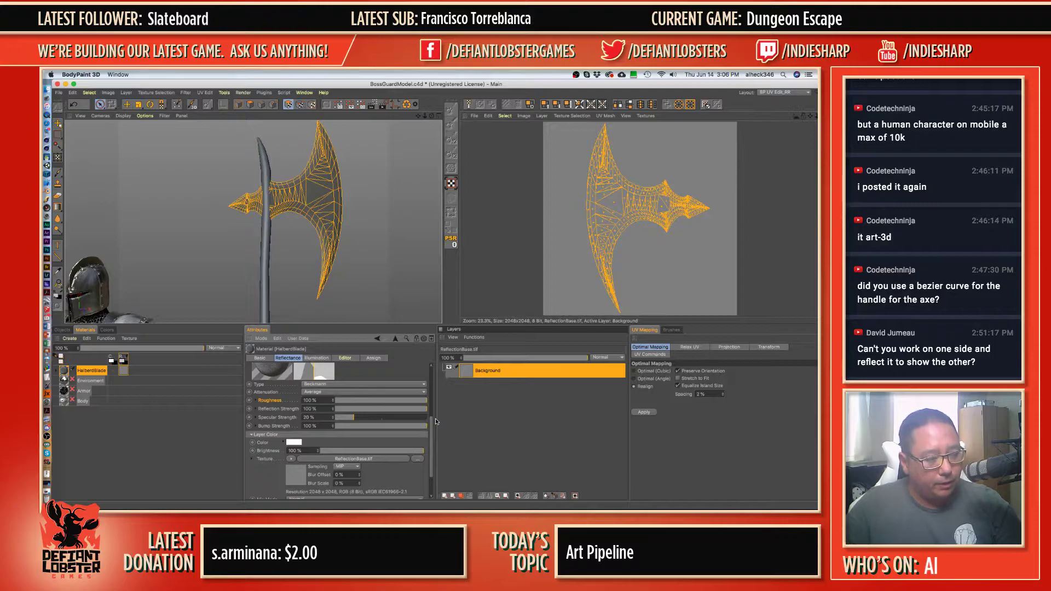
right_click(104, 372)
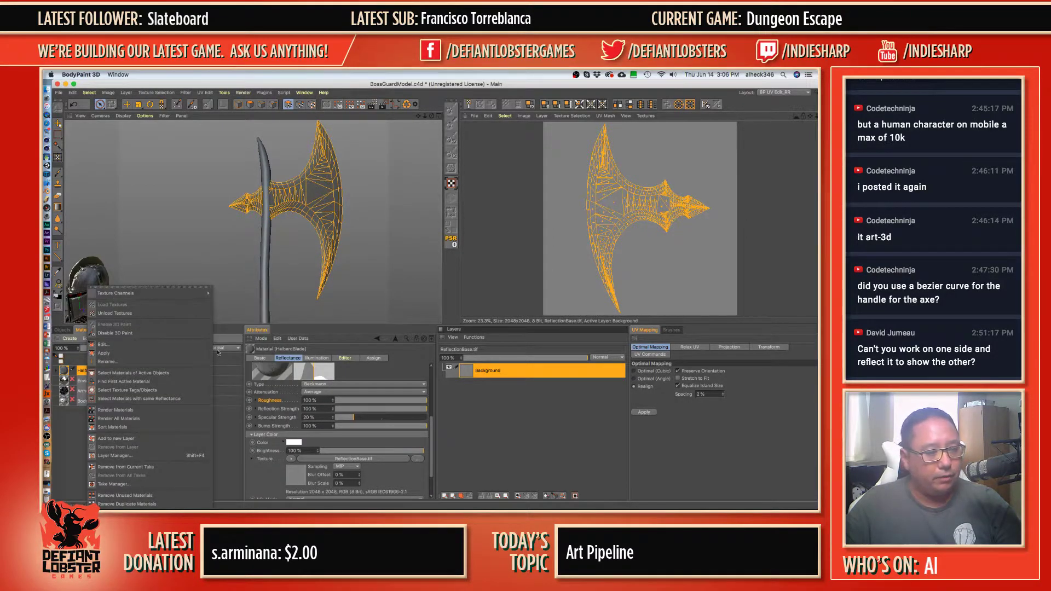
mouse_move(203, 293)
left_click(241, 386)
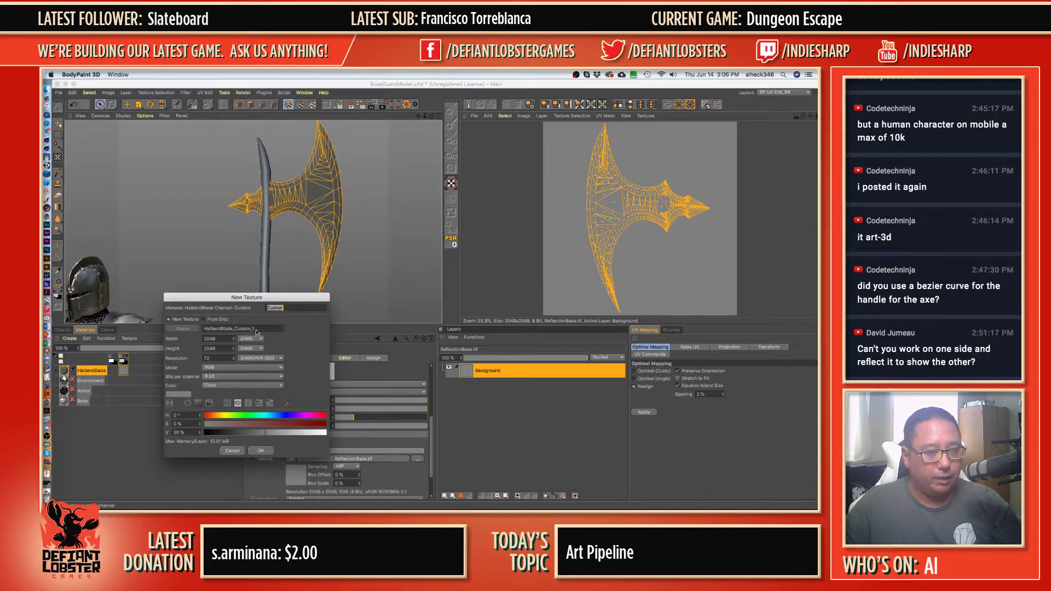
type("Houg")
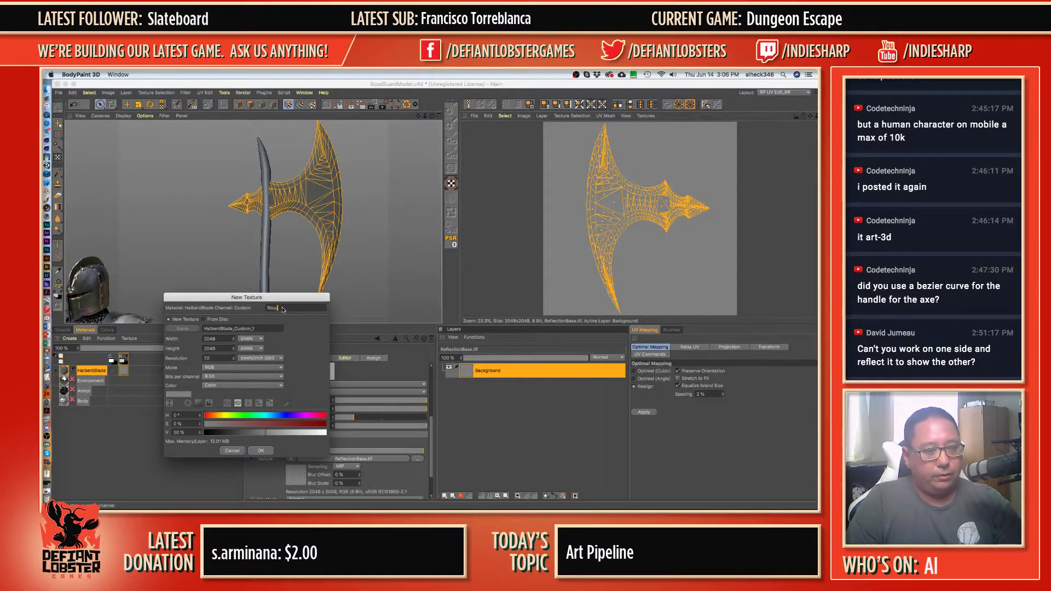
type("hness")
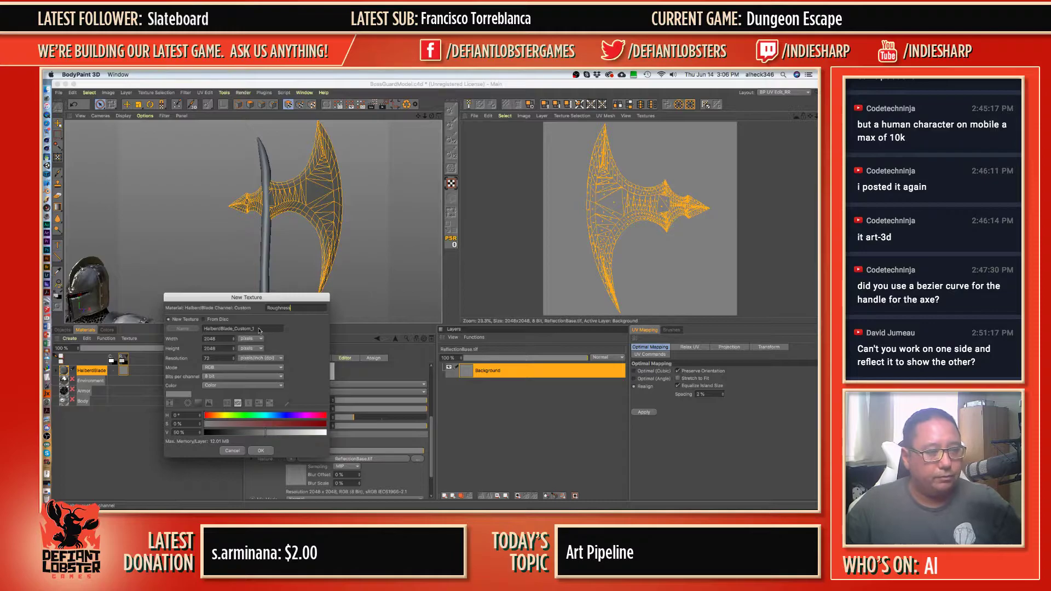
- Name the Roughness channel's texture HalberdBlade_Roughness and create it
left_click_drag(258, 329, 177, 331)
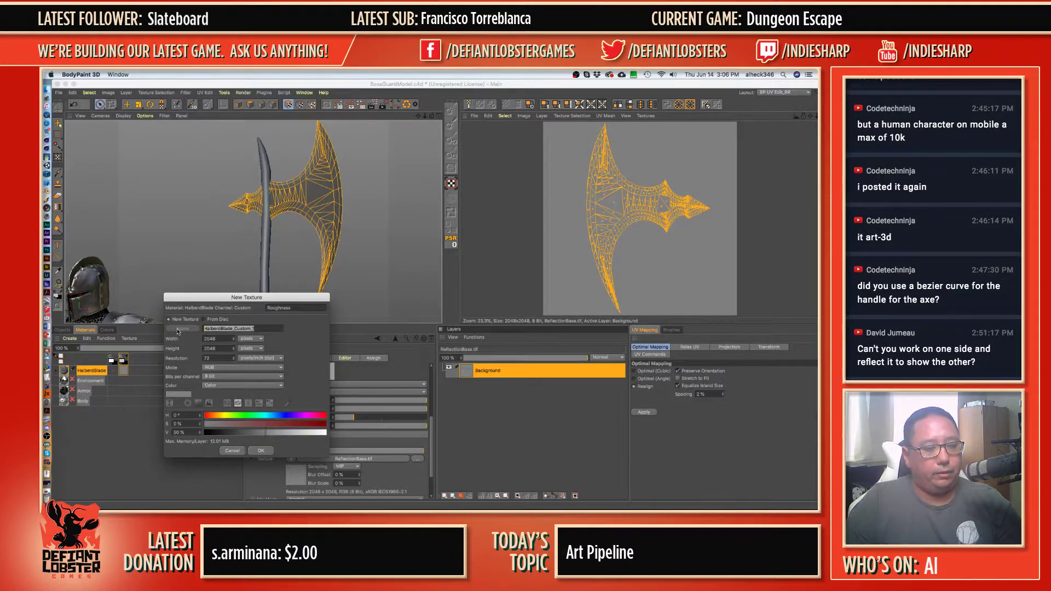
key("Left")
key("Delete")
type("H")
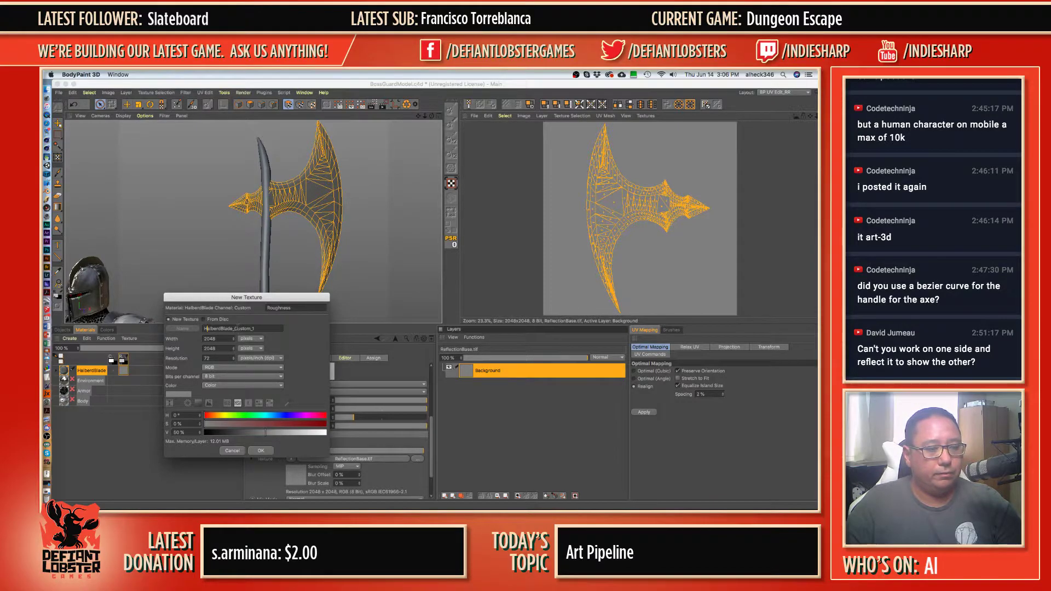
left_click_drag(234, 329, 295, 329)
type("Rou")
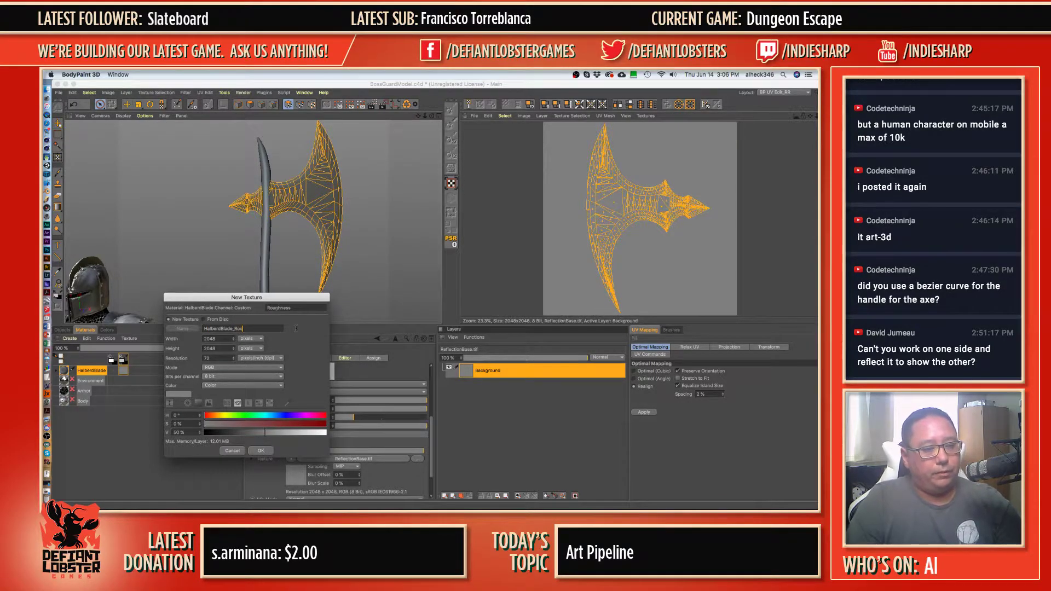
type("ghness")
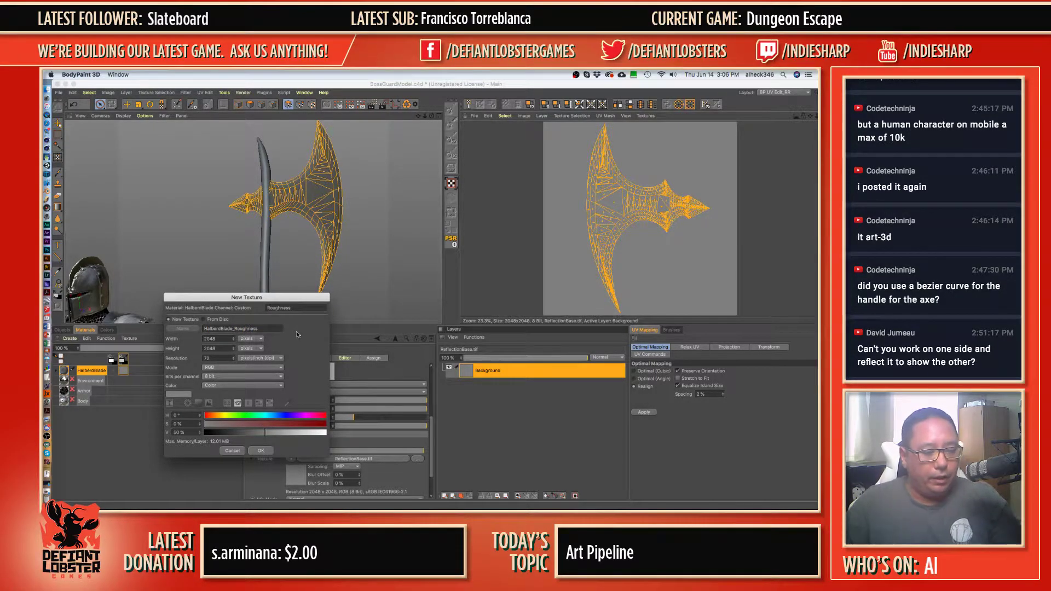
left_click(262, 450)
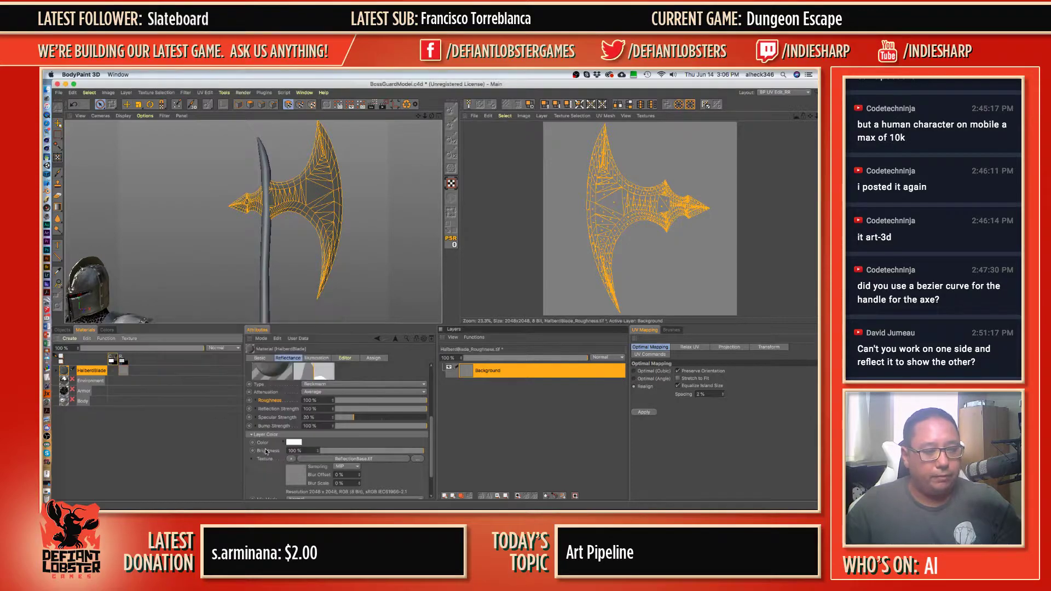
- Assign the HalberdBlade_Roughness.tif bitmap as the Roughness texture of the HalberdBlade material's reflection layer
left_click(256, 400)
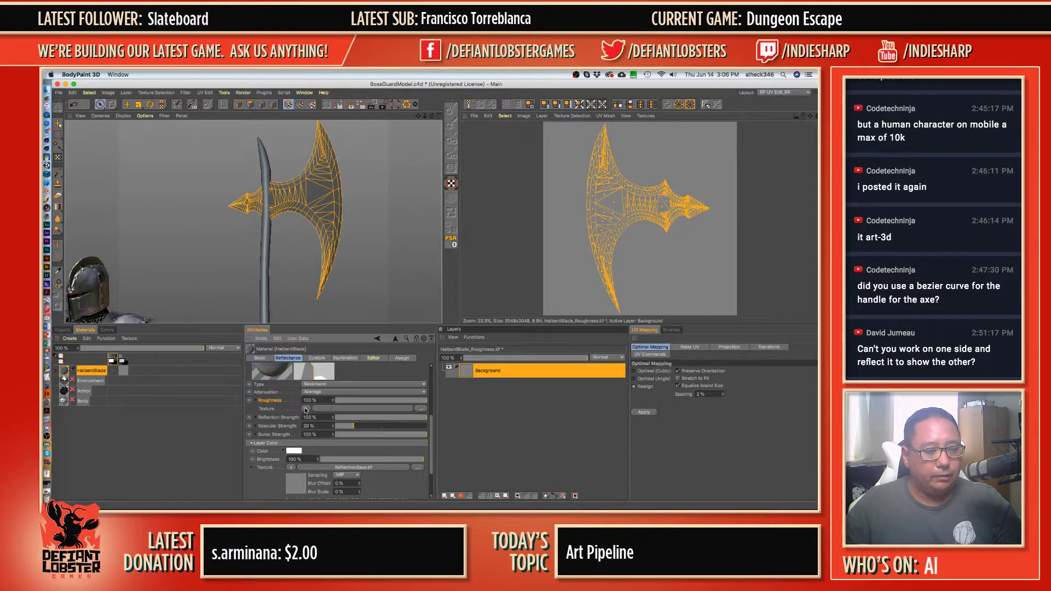
left_click(306, 408)
mouse_move(323, 289)
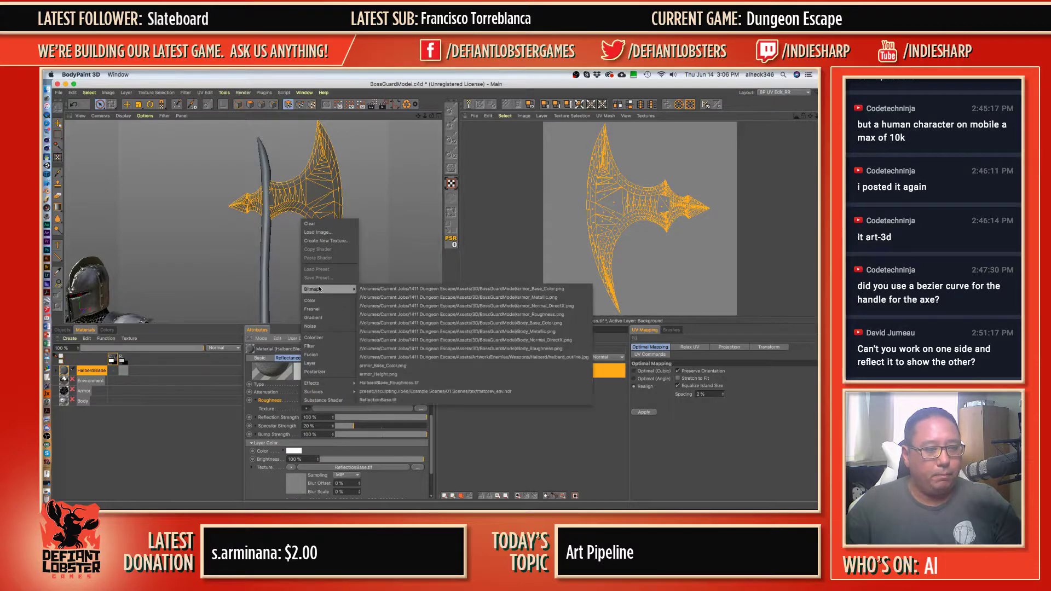
left_click(426, 382)
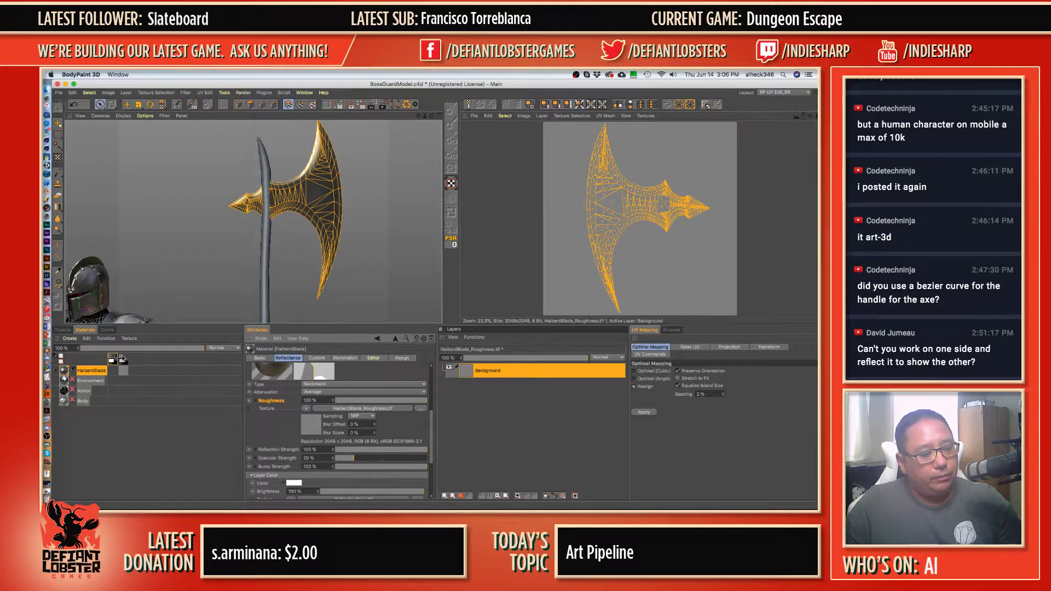
- Start a new texture in another custom channel of the HalberdBlade material and name the channel Metallic
left_click(125, 360)
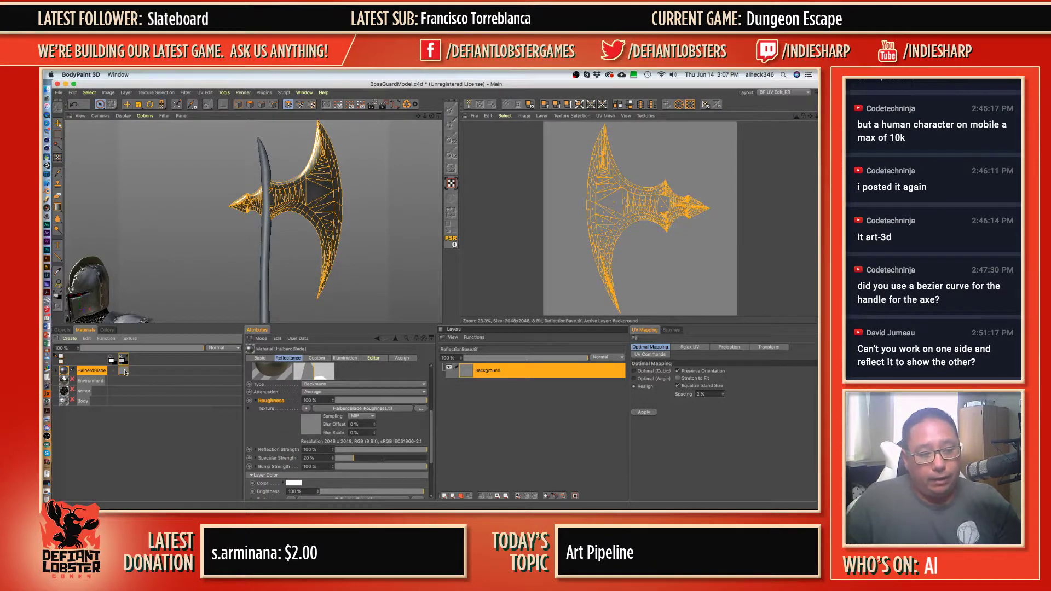
left_click(278, 449)
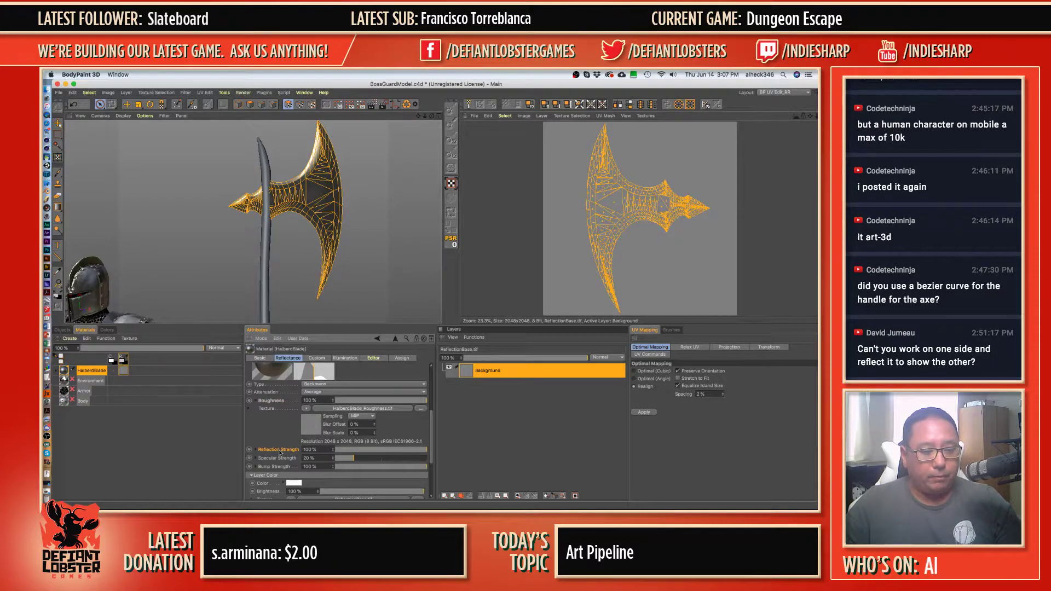
right_click(88, 376)
mouse_move(197, 296)
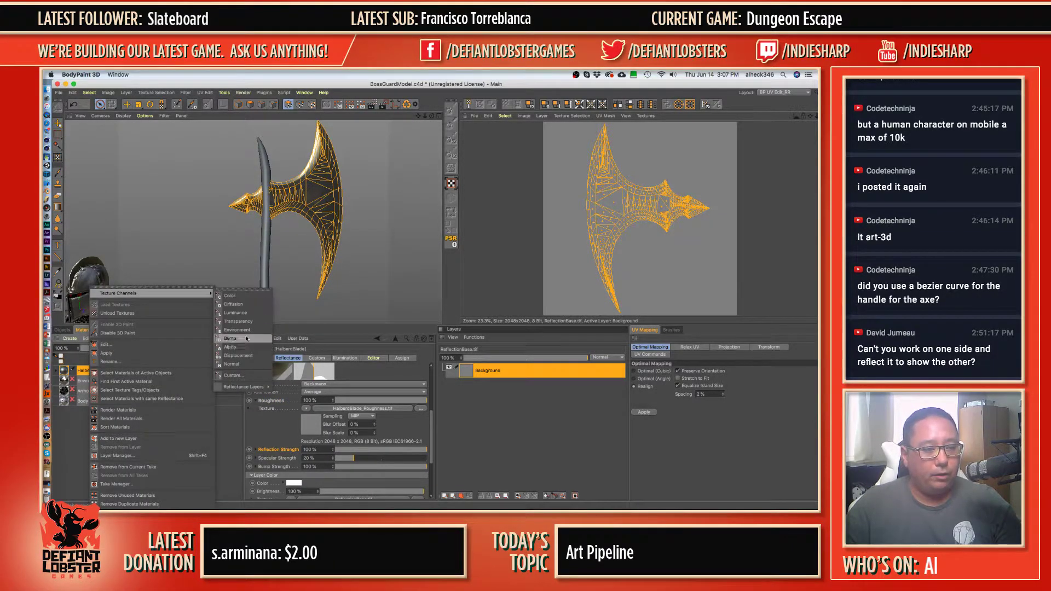
left_click(245, 377)
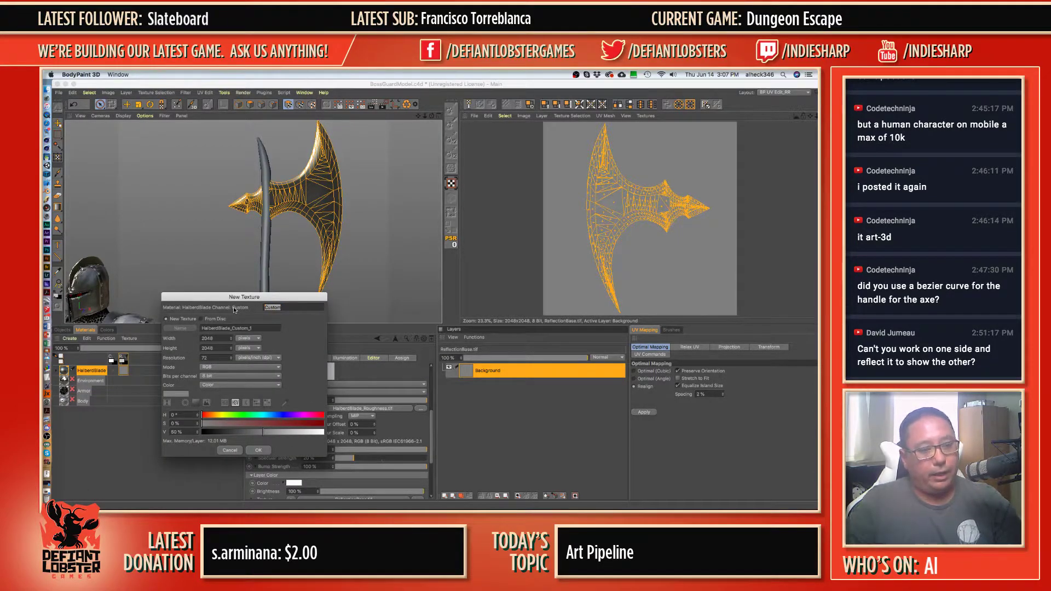
left_click_drag(245, 301, 518, 229)
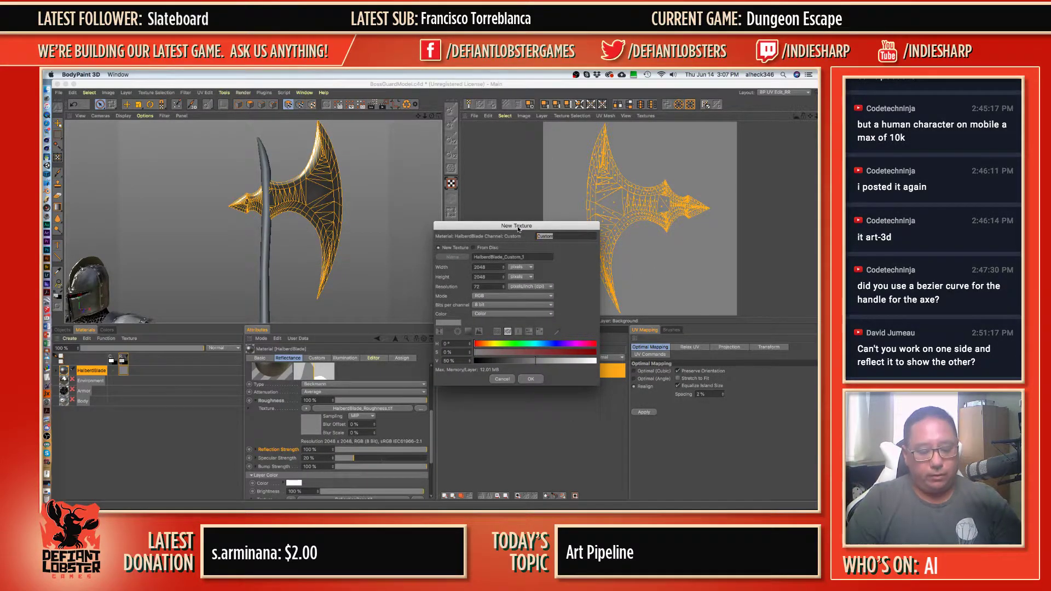
type("Metal")
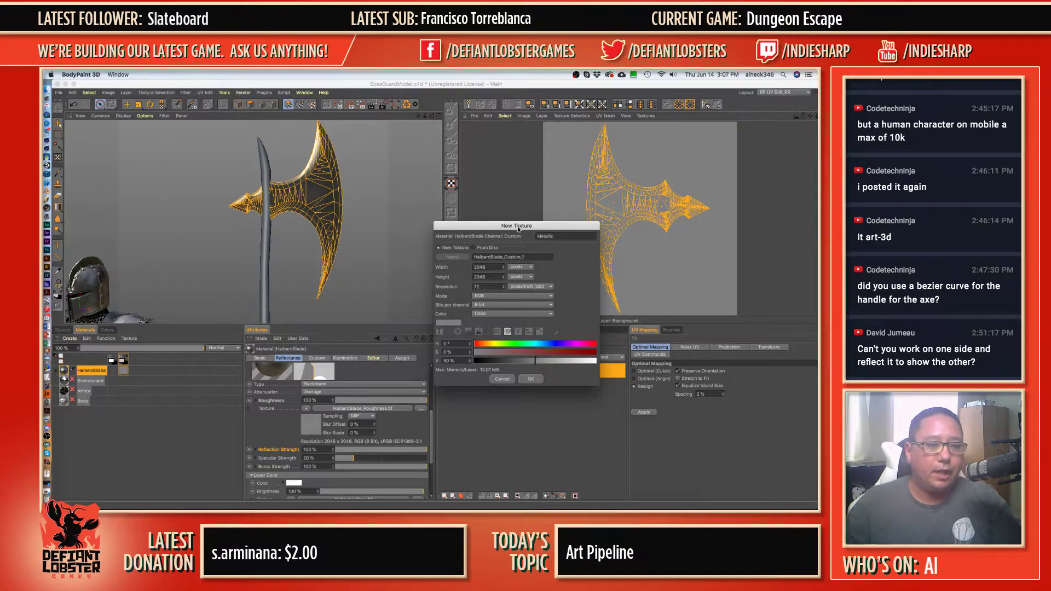
type("lic")
- Name the Metallic channel's texture HalberdBlade_Metallic and create it
left_click_drag(505, 257, 524, 257)
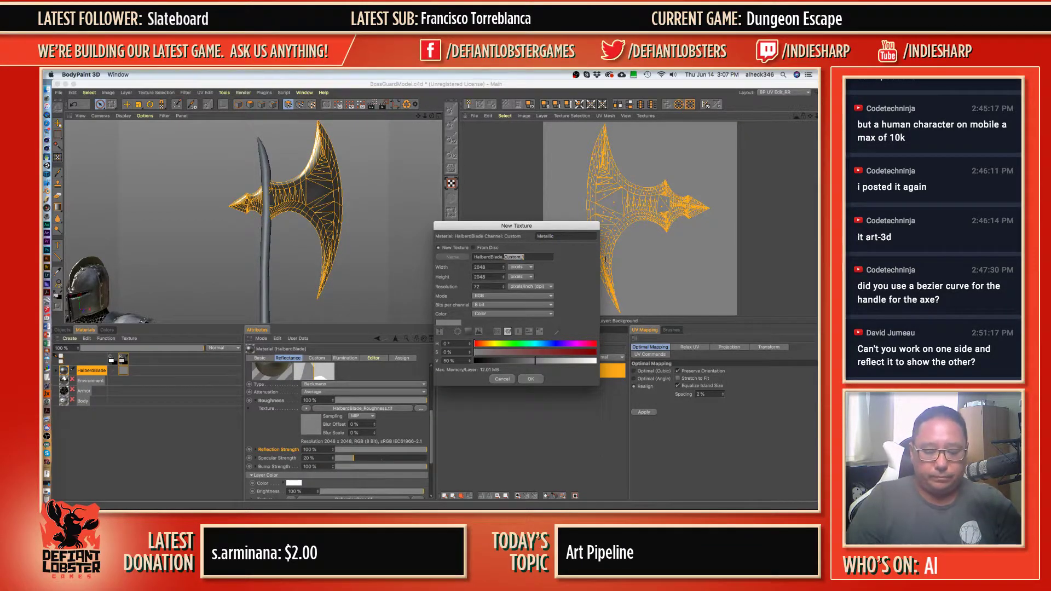
type("Metallic")
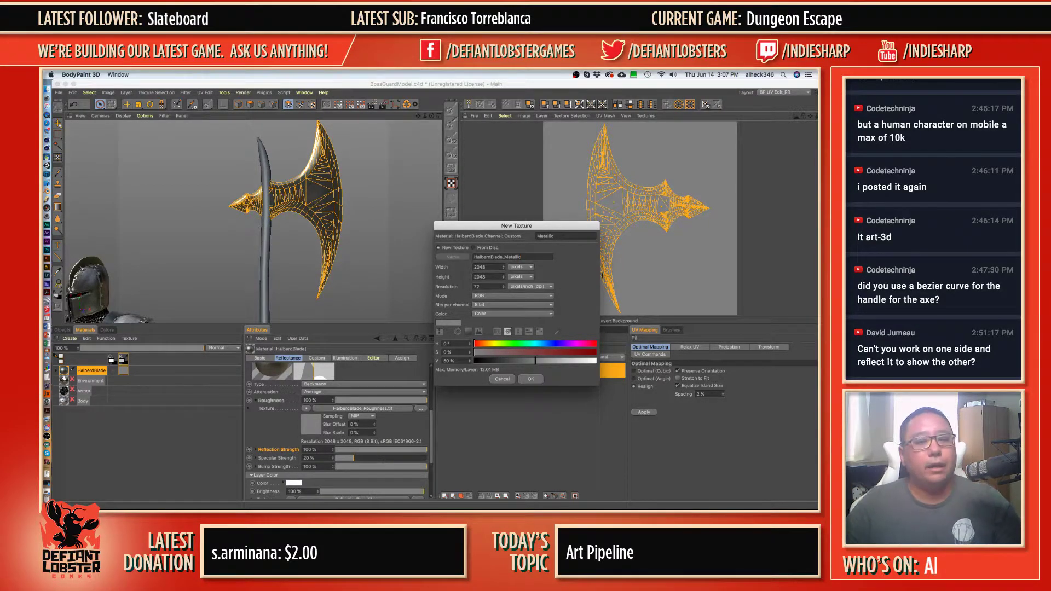
left_click(533, 379)
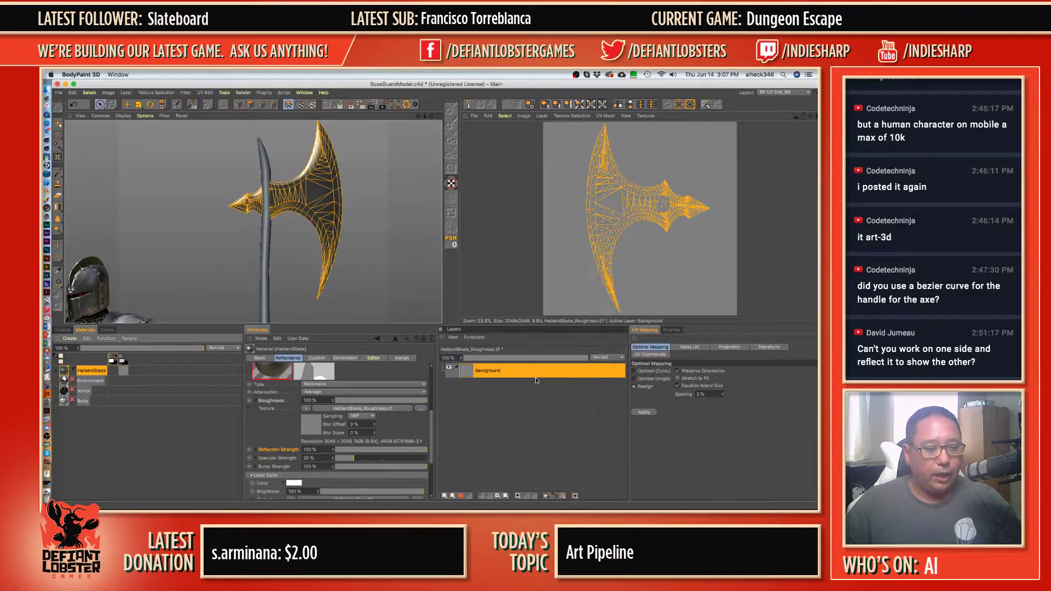
- Try the HalberdBlade_Metallic.tif bitmap as the Reflection Strength texture of the HalberdBlade material's reflection layer
left_click(256, 450)
left_click(305, 458)
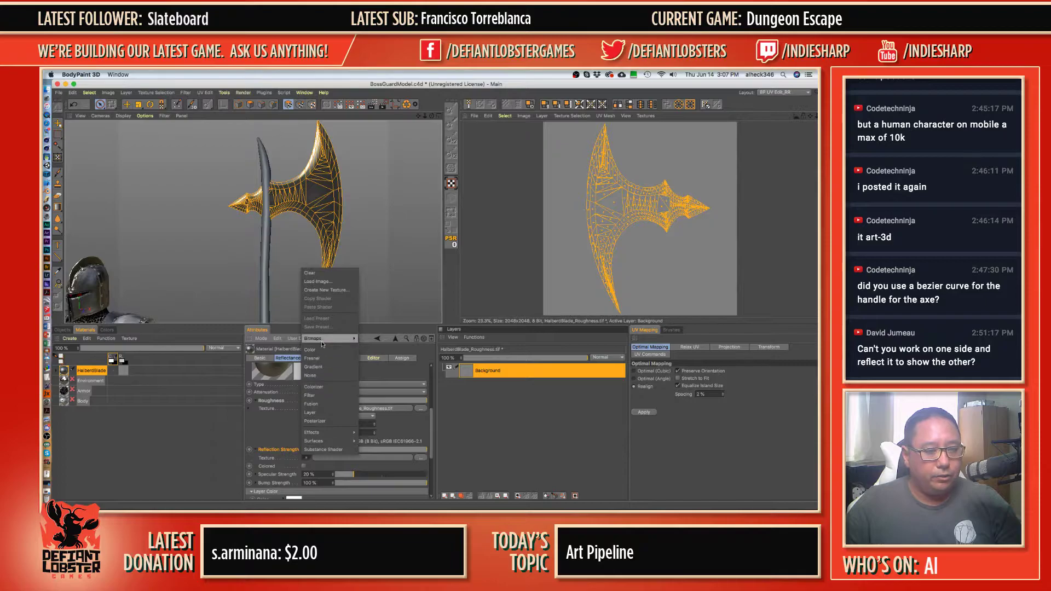
mouse_move(327, 339)
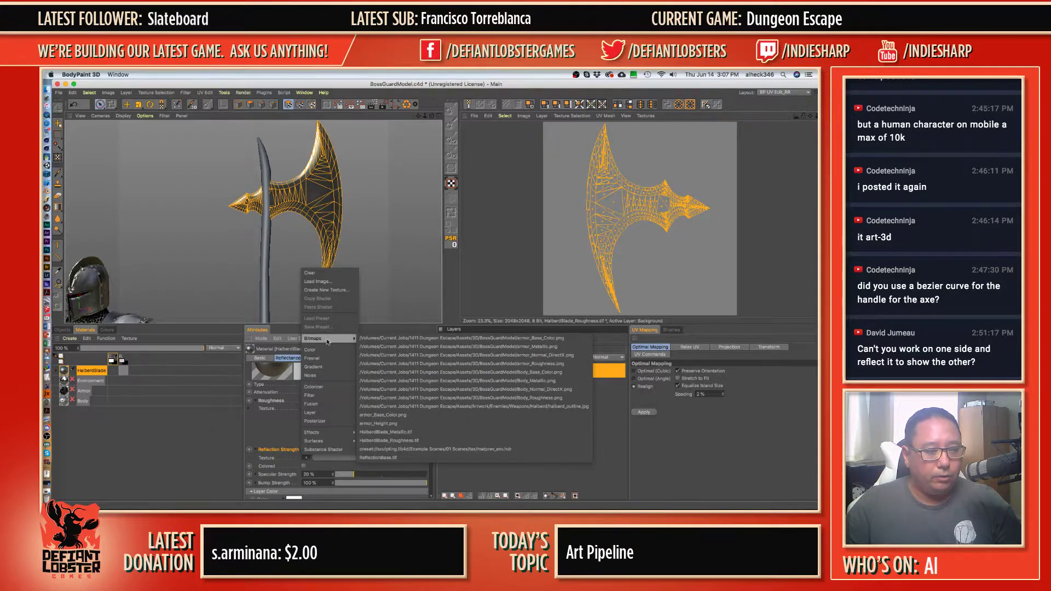
left_click(424, 433)
left_click_drag(431, 425, 437, 466)
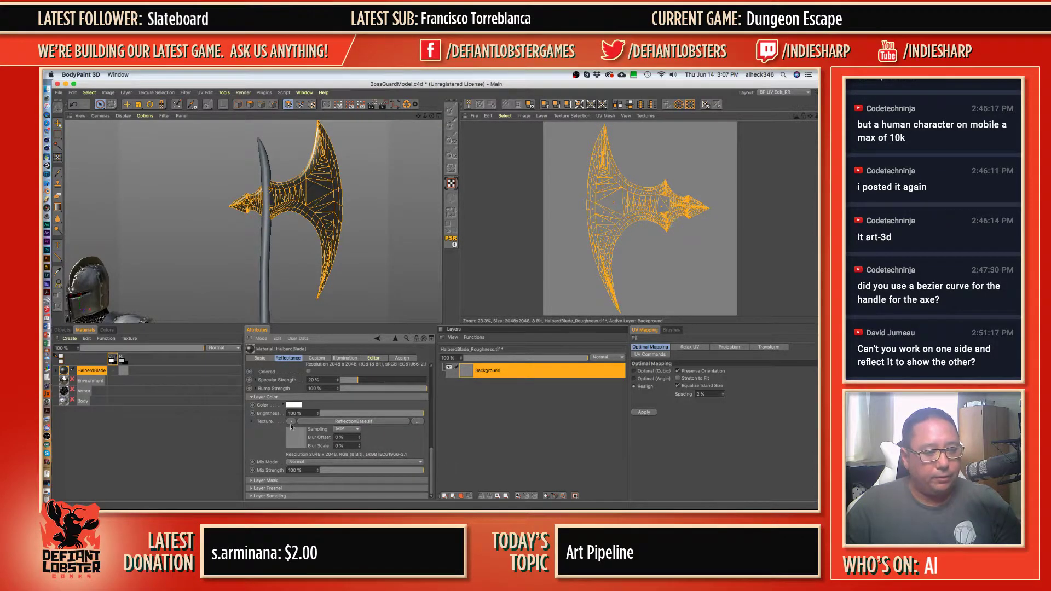
left_click(291, 422)
mouse_move(332, 303)
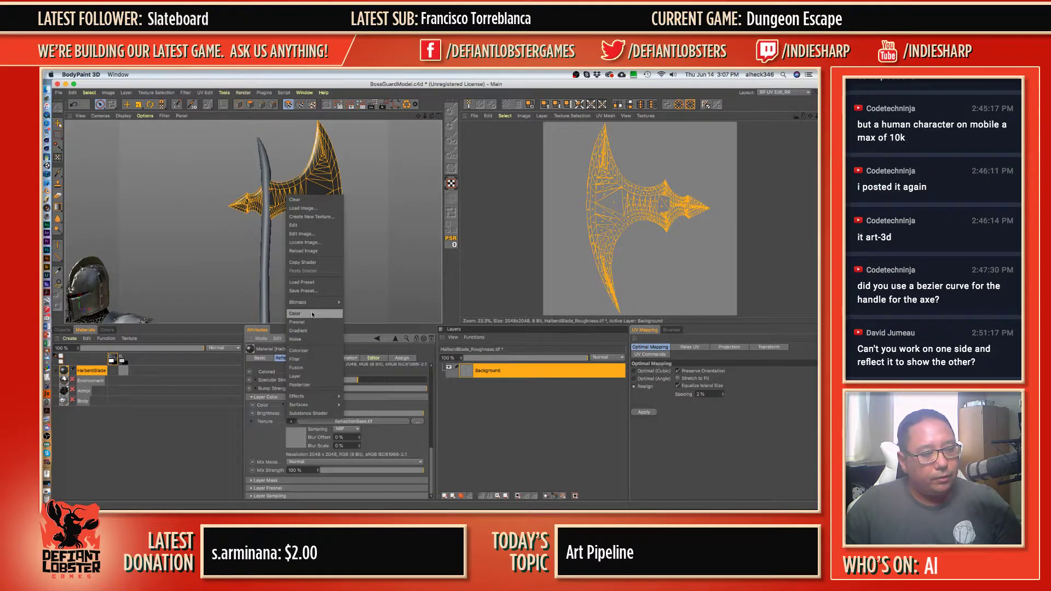
left_click(107, 449)
left_click(123, 366)
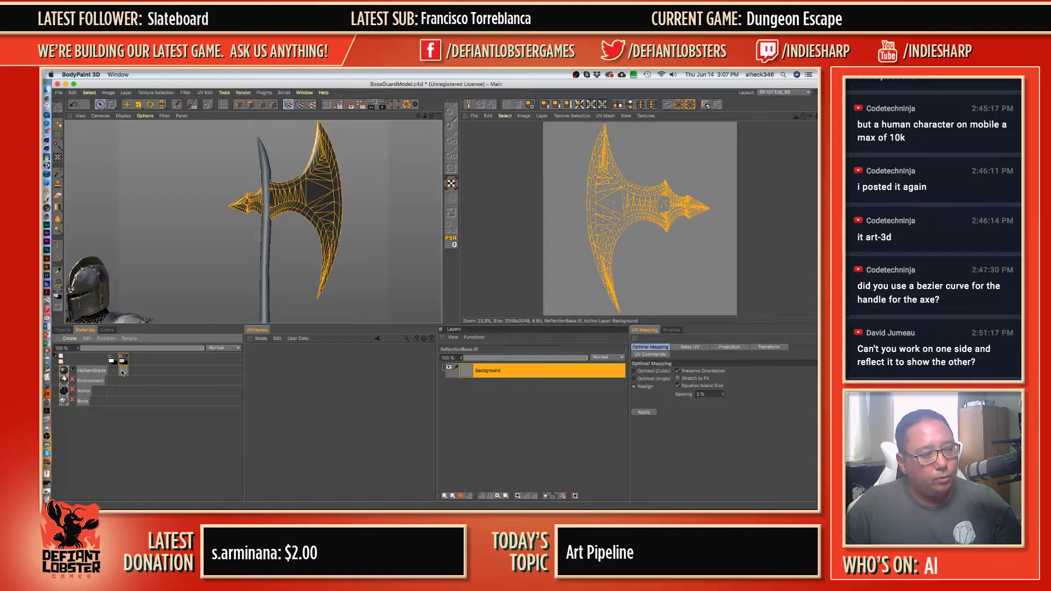
left_click(107, 339)
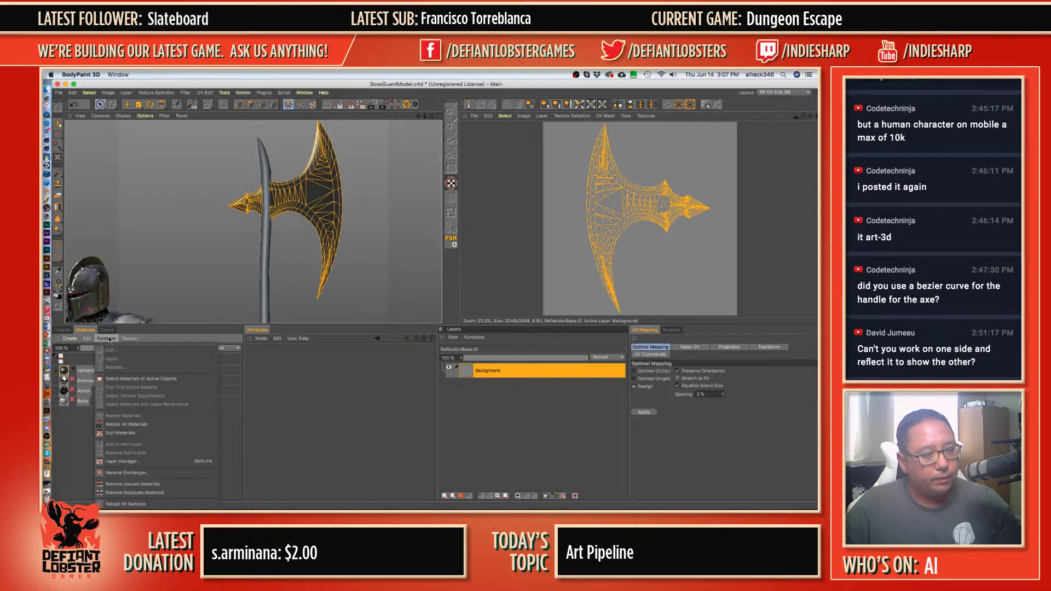
- Toggle the Reflection reflectance layer in the HalberdBlade material's texture channels and undo the change
left_click(81, 372)
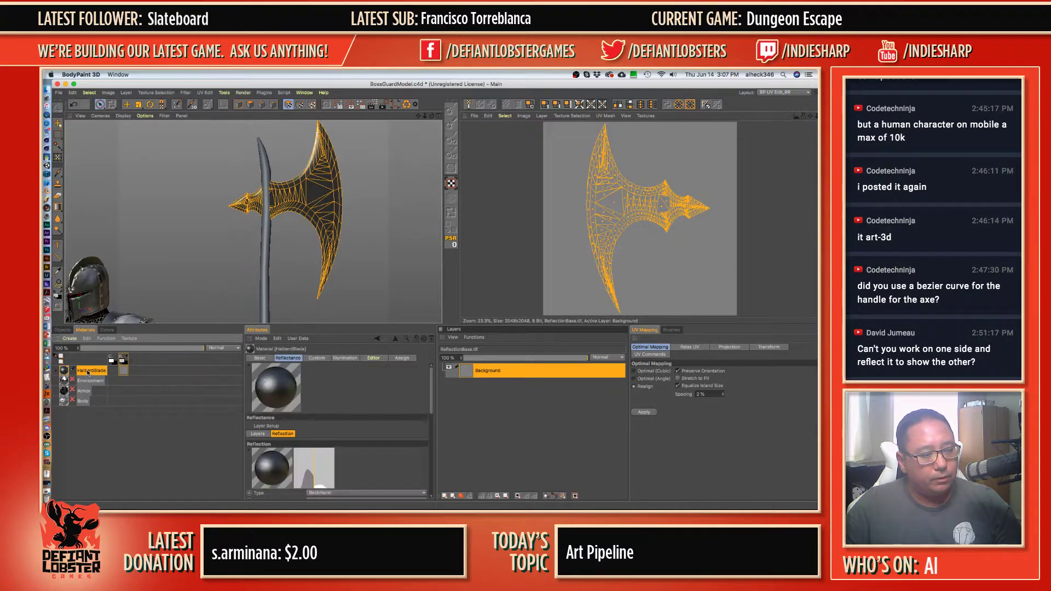
right_click(88, 373)
mouse_move(158, 294)
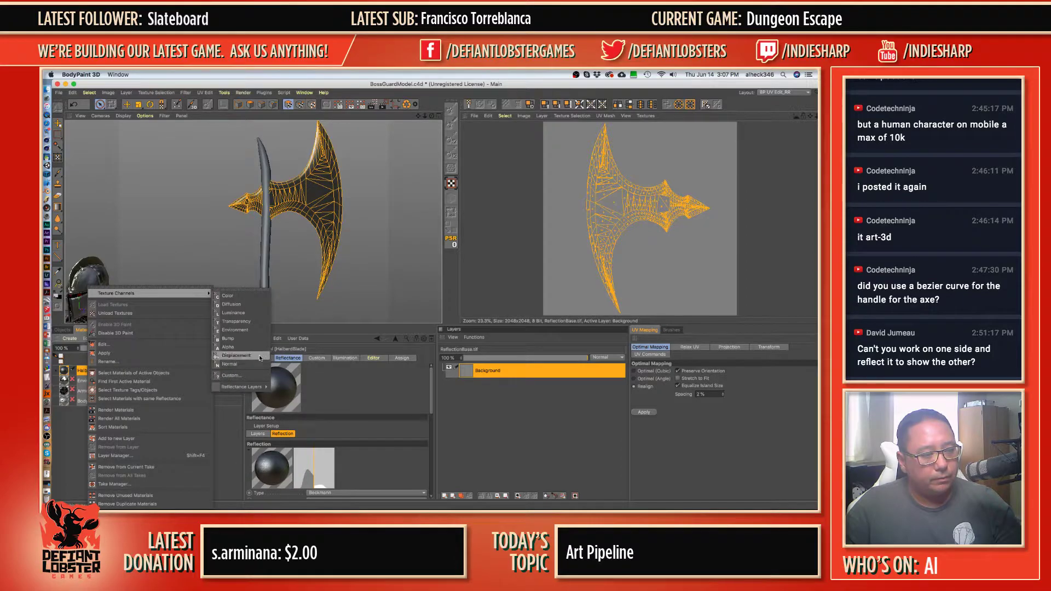
mouse_move(252, 387)
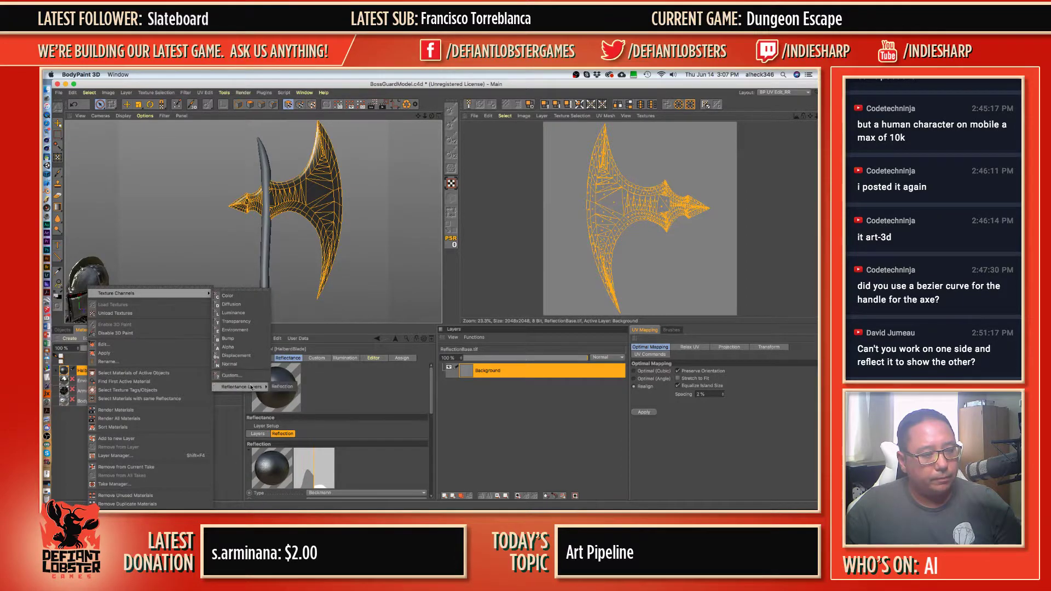
left_click(281, 386)
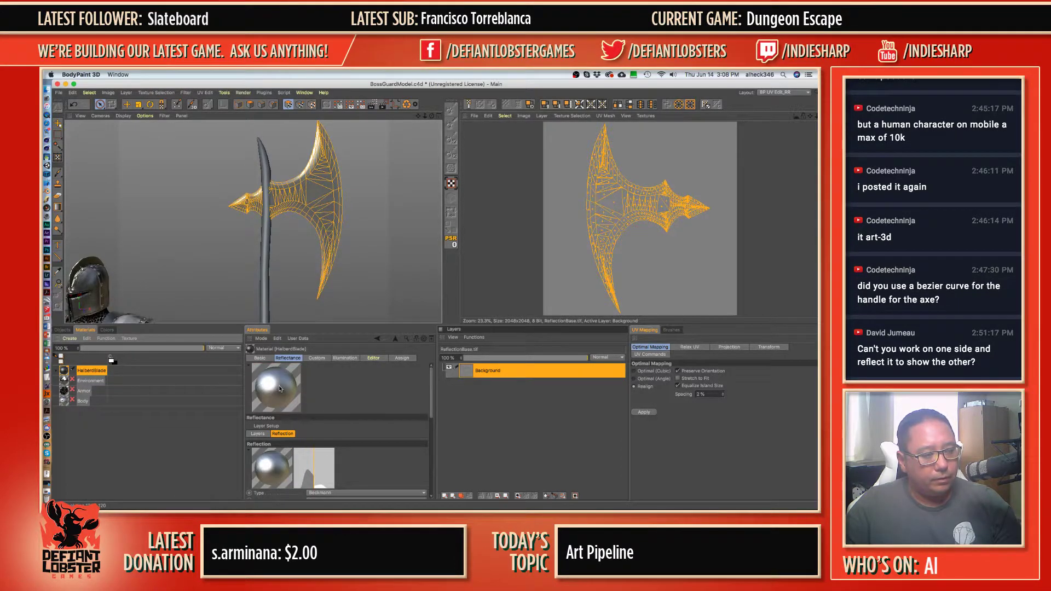
key("super+z")
key("super+shift+z")
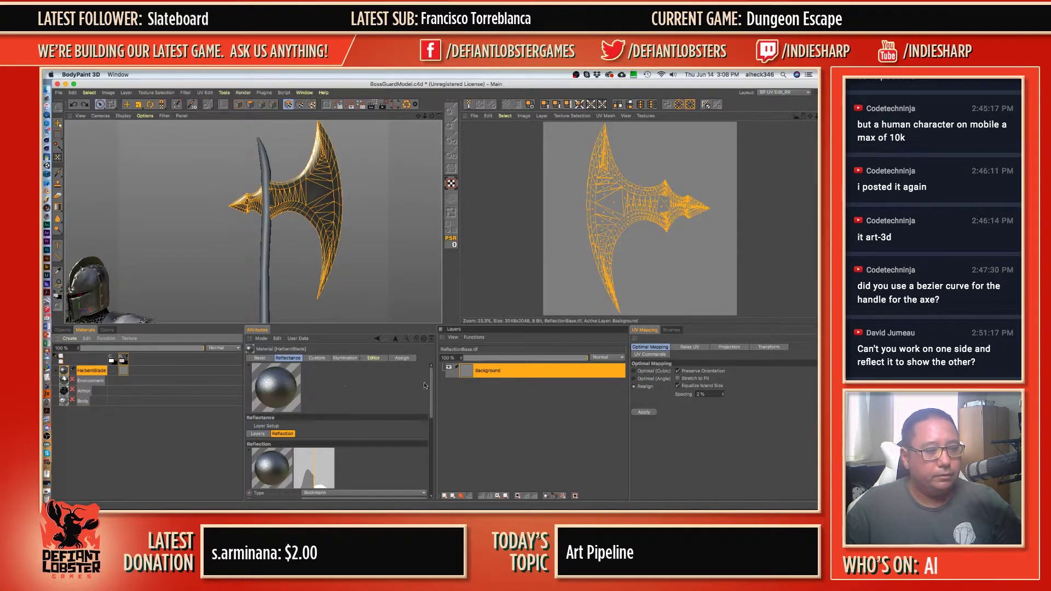
- Examine the Layer Color and Specular Strength texture settings of the HalberdBlade material's reflection layer
scroll(425, 406, "down", 10)
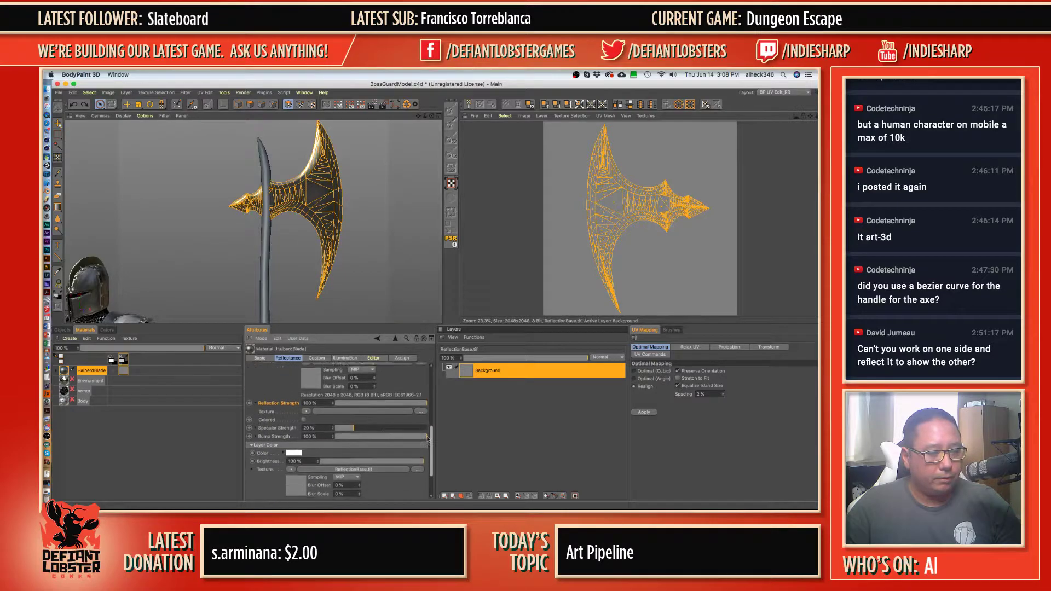
scroll(427, 438, "down", 4)
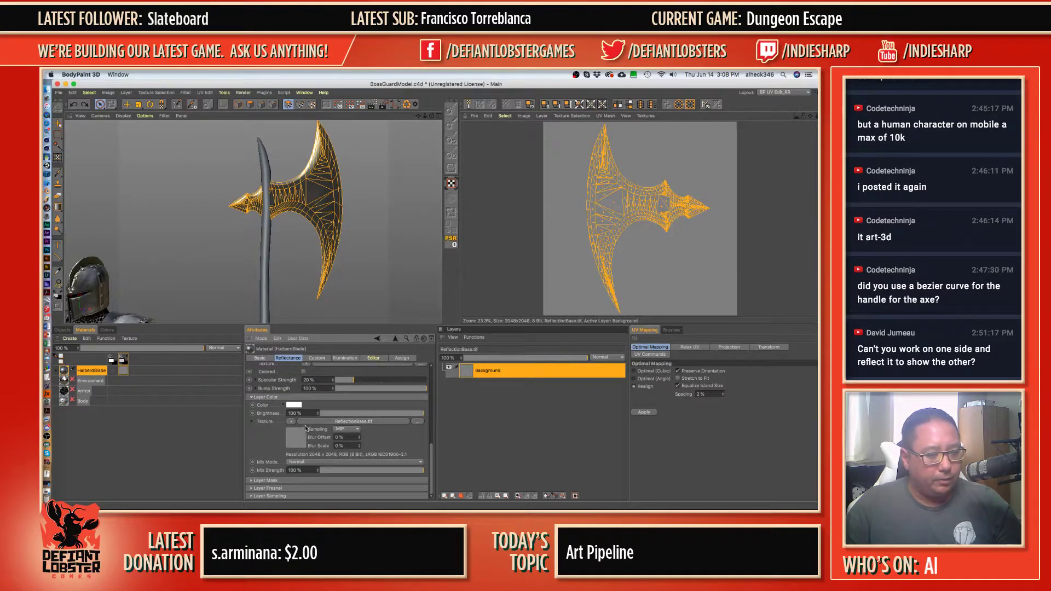
left_click(257, 381)
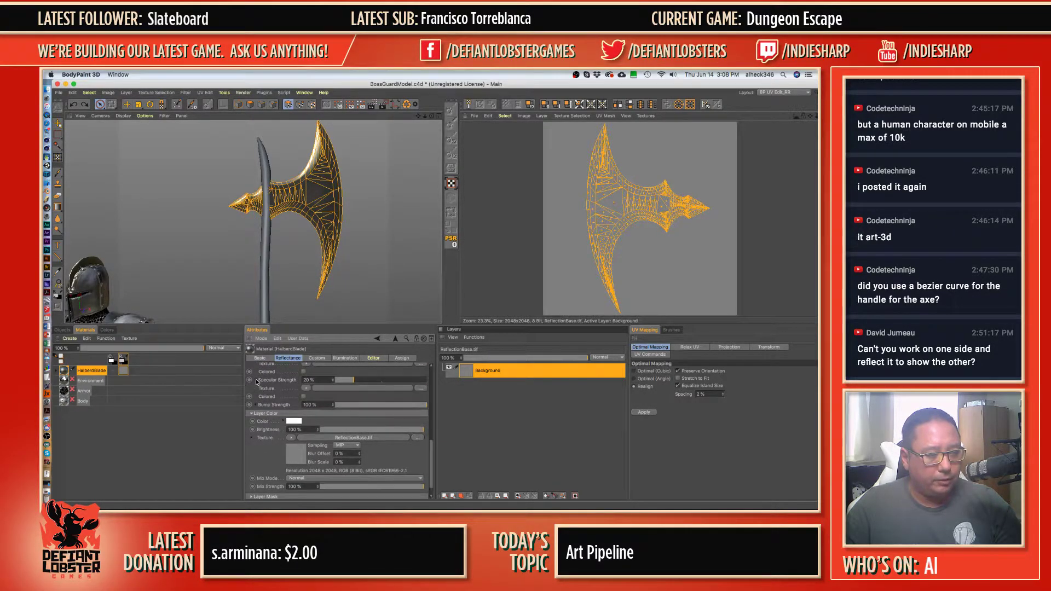
scroll(262, 390, "up", 1)
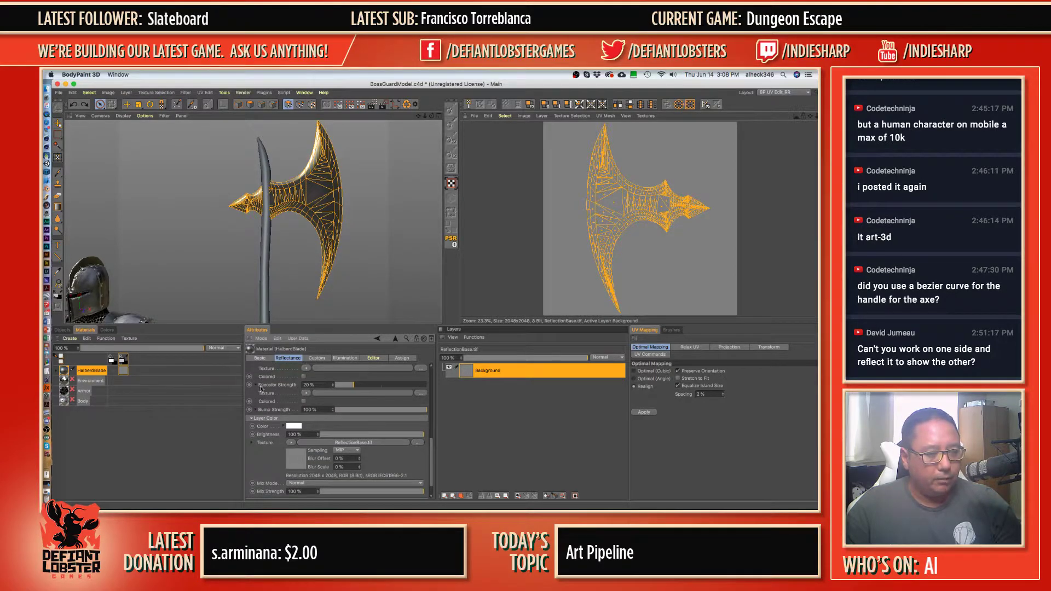
left_click(257, 384)
- Examine the Roughness and Reflection Strength texture settings of the HalberdBlade material's reflection layer and the available bitmaps
scroll(275, 392, "up", 1)
scroll(275, 392, "up", 3)
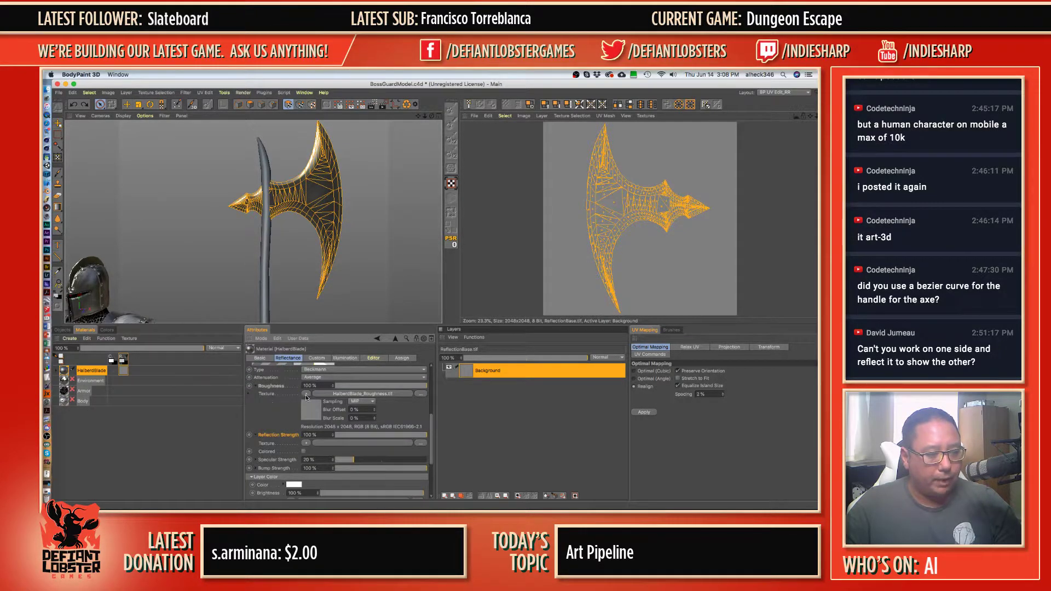
left_click(269, 387)
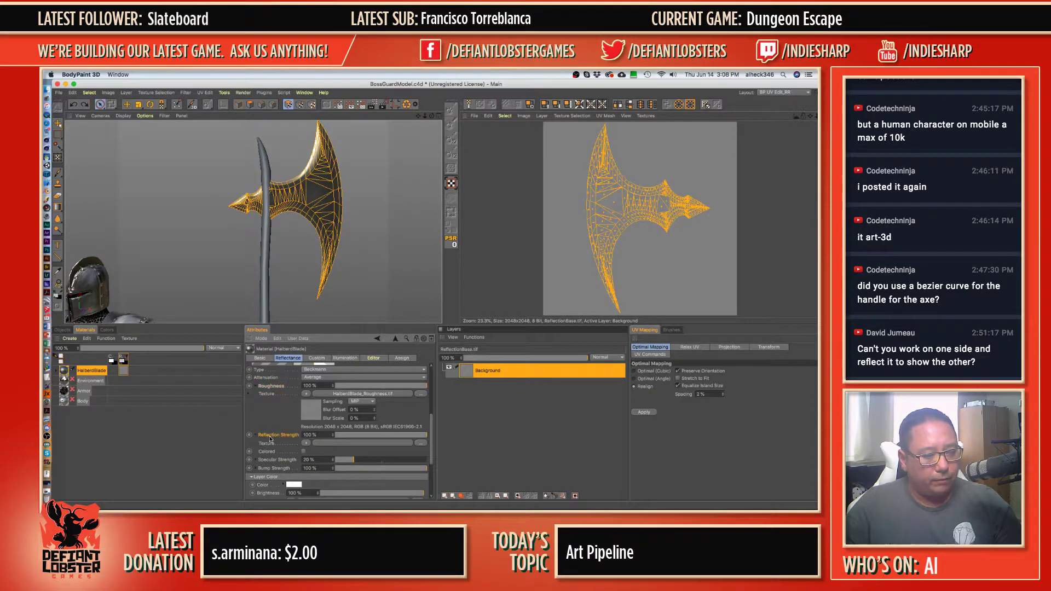
left_click(306, 443)
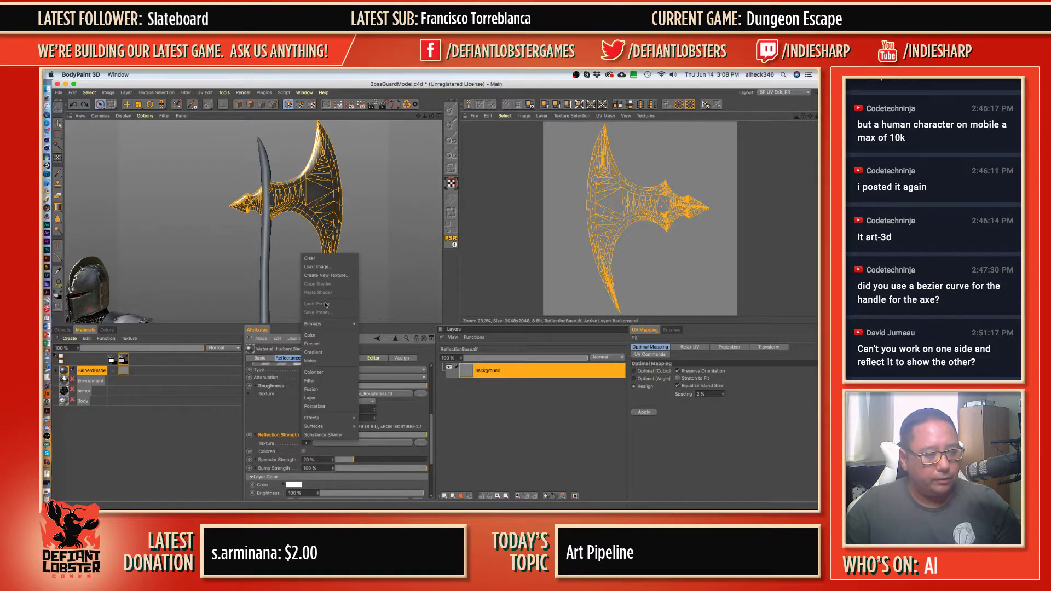
mouse_move(318, 325)
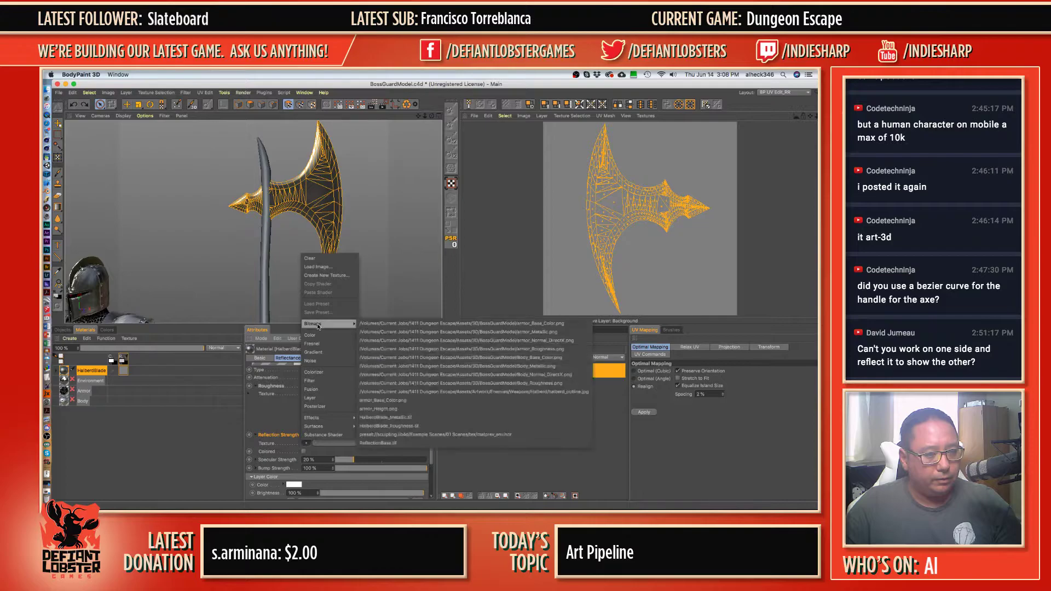
- Toggle the Reflection reflectance layer off and back on in the HalberdBlade material's texture channels
right_click(90, 371)
mouse_move(154, 294)
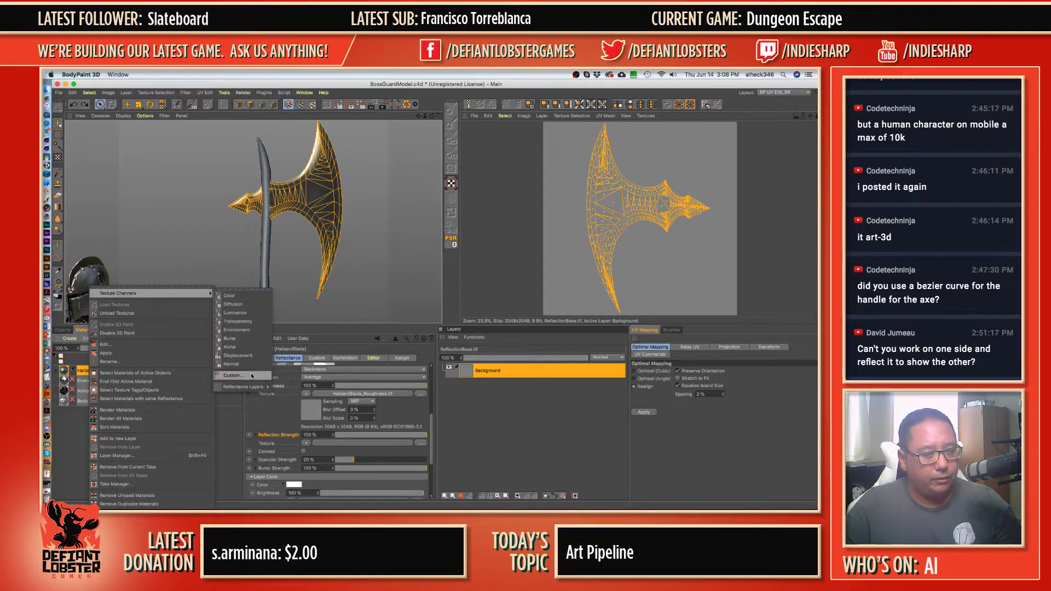
left_click(278, 387)
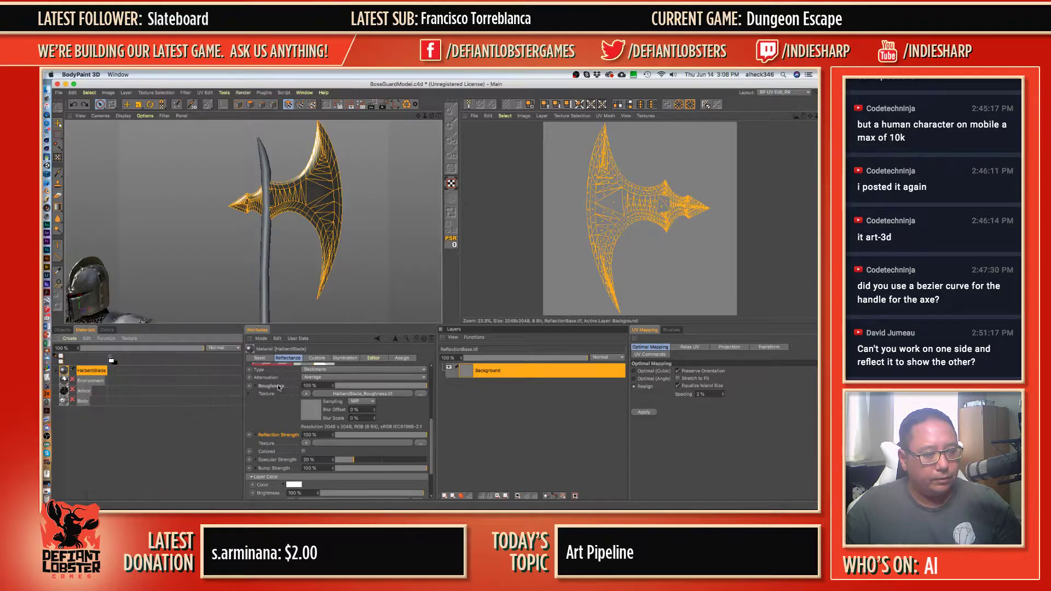
right_click(105, 375)
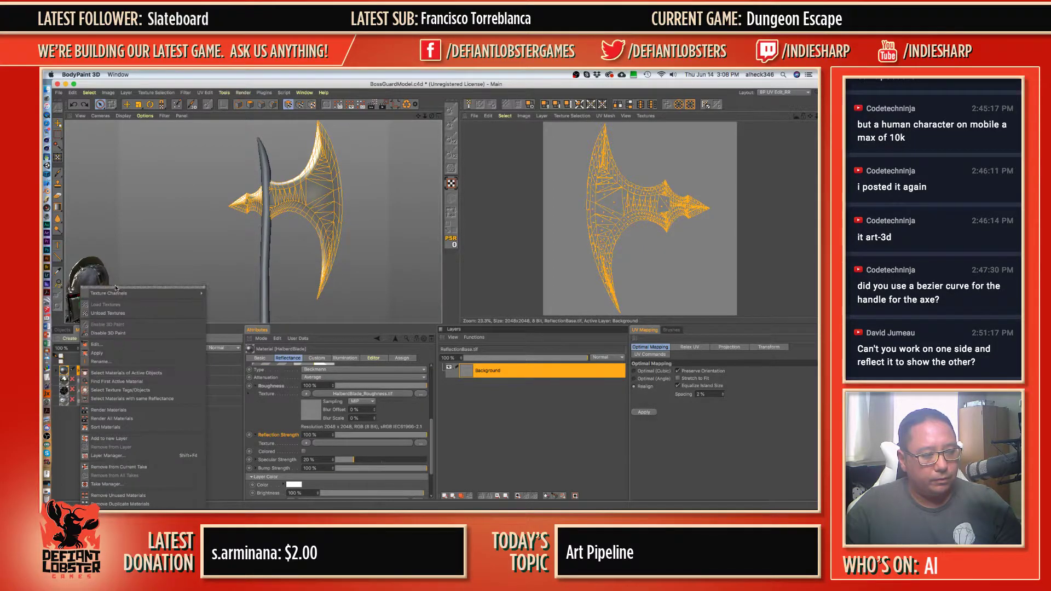
mouse_move(153, 293)
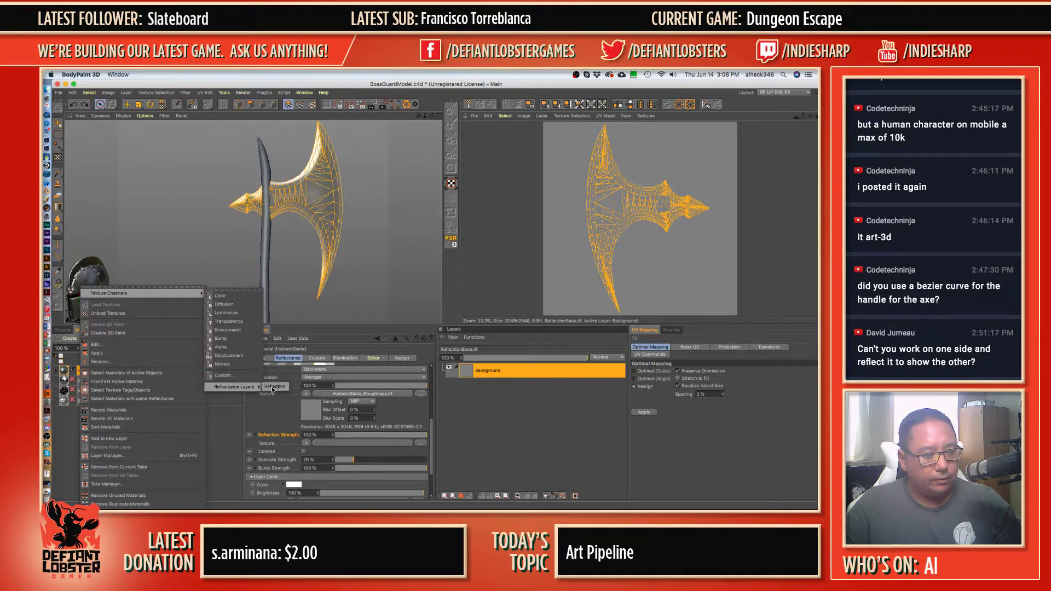
left_click(274, 389)
left_click(263, 464)
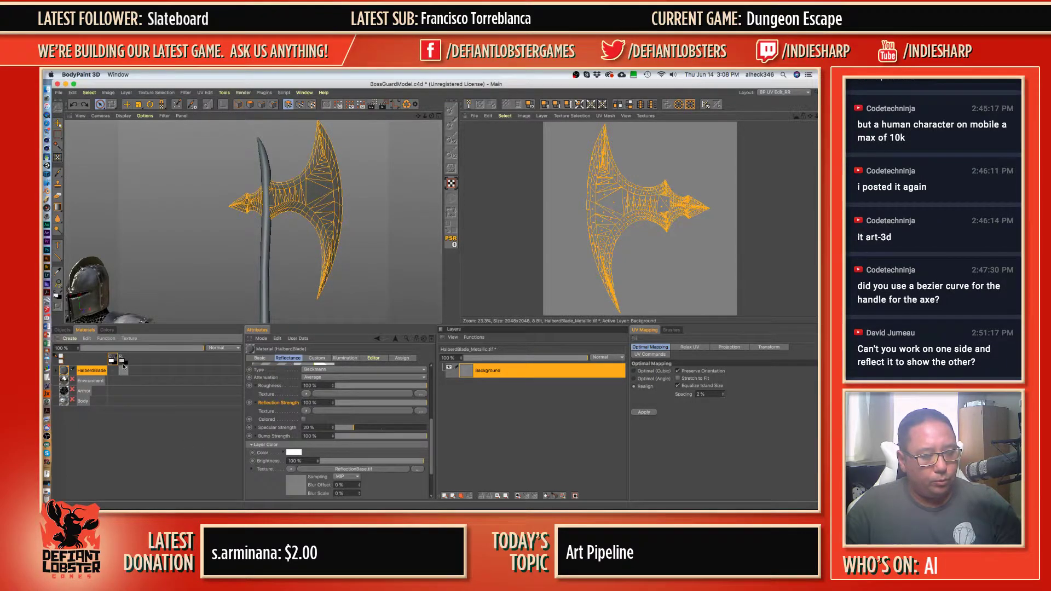
- Examine the HalberdBlade material's texture list, activating ReflectionBase.tif and then HalberdBlade_Roughness.tif
left_click(124, 359)
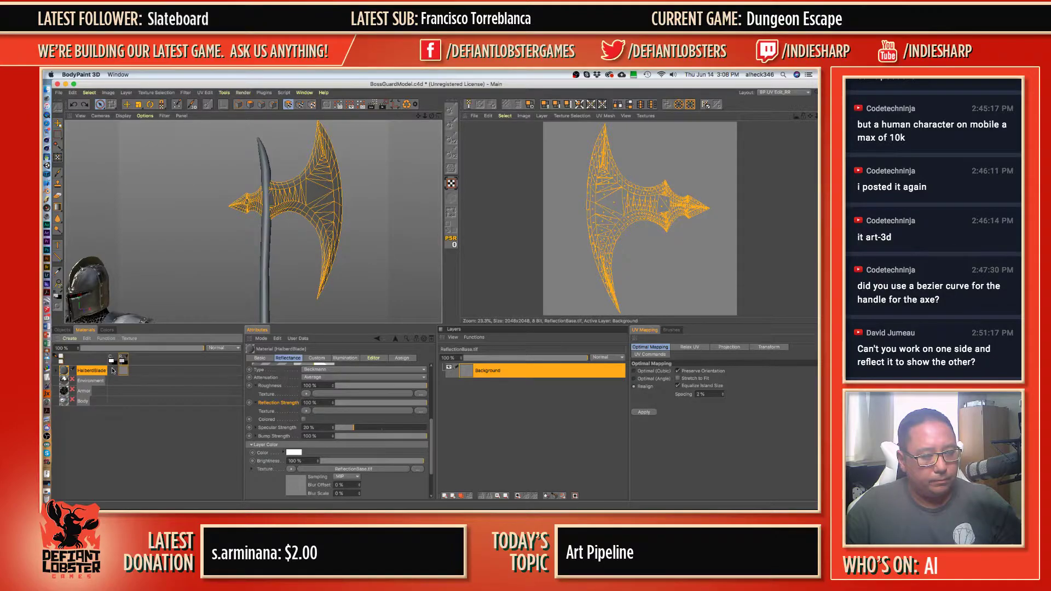
right_click(111, 359)
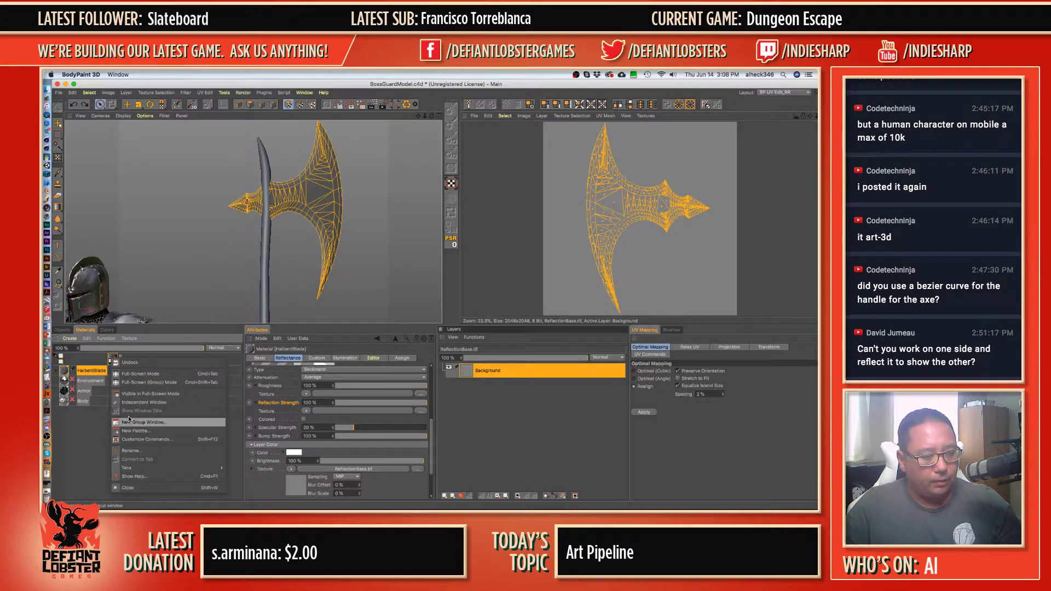
left_click(104, 374)
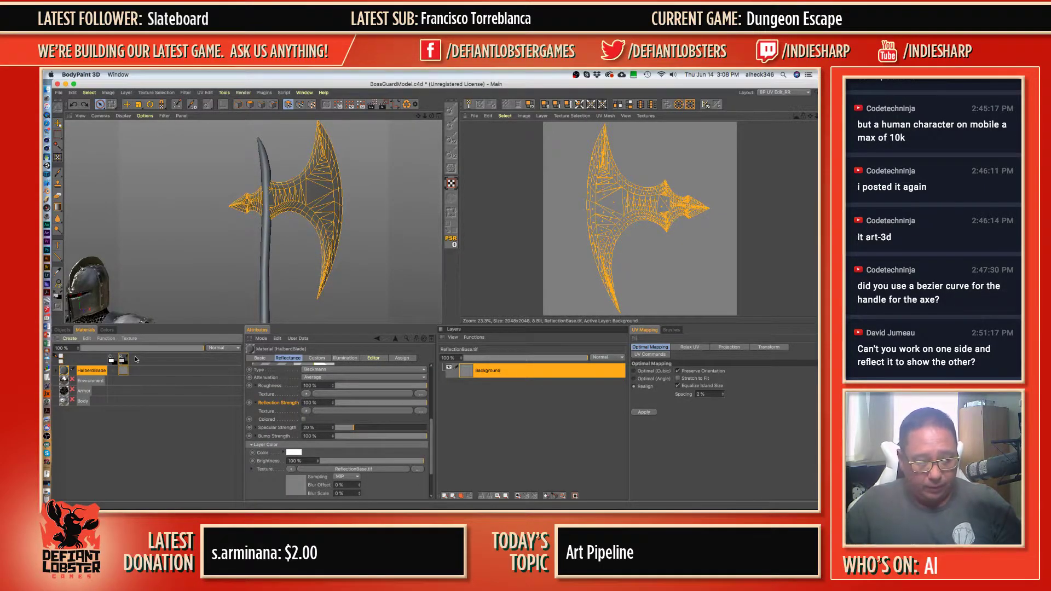
left_click(56, 372)
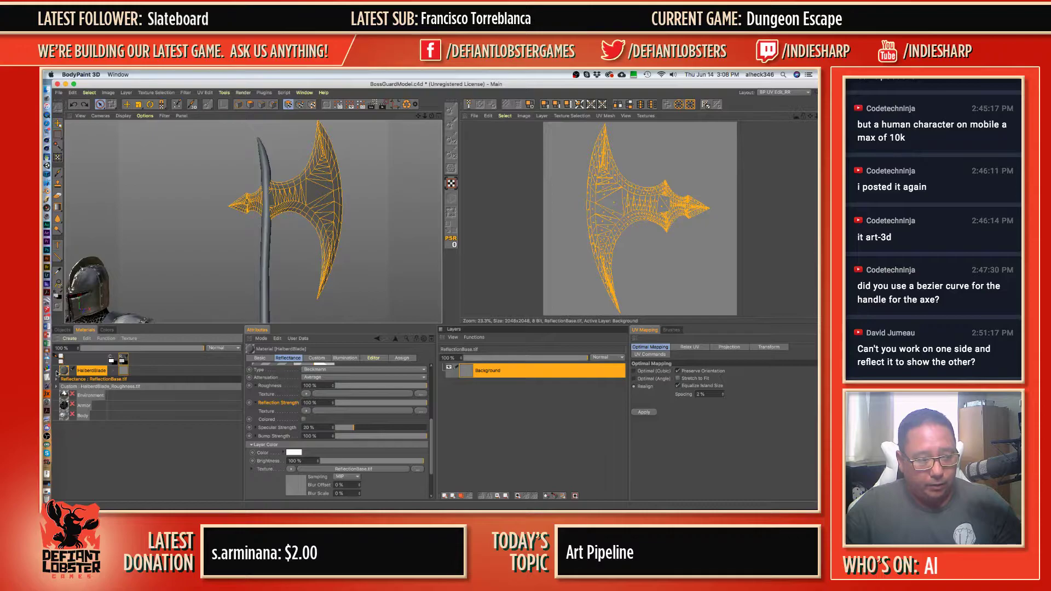
left_click(108, 387)
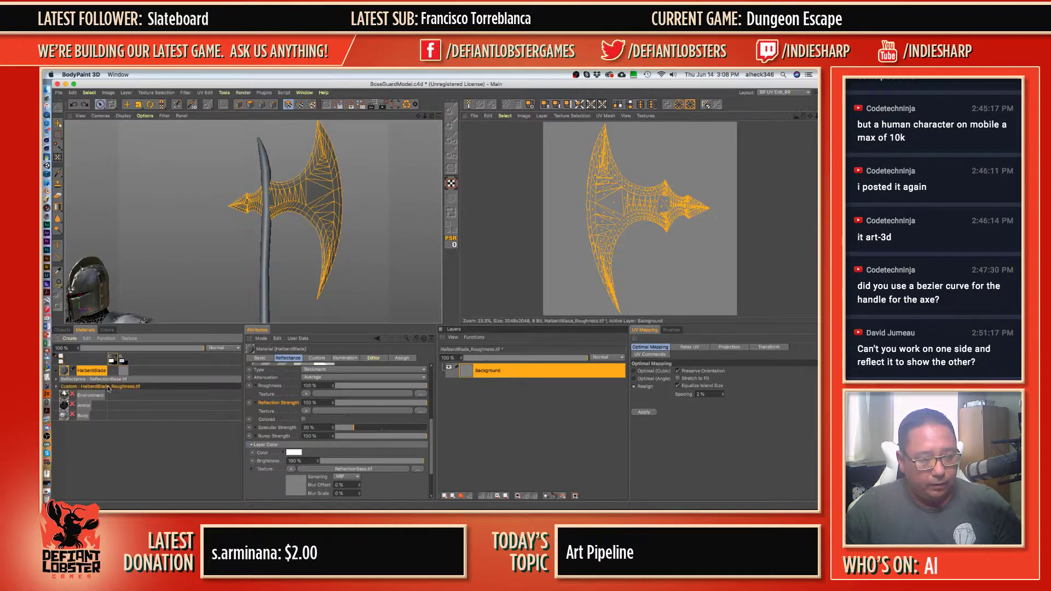
right_click(107, 388)
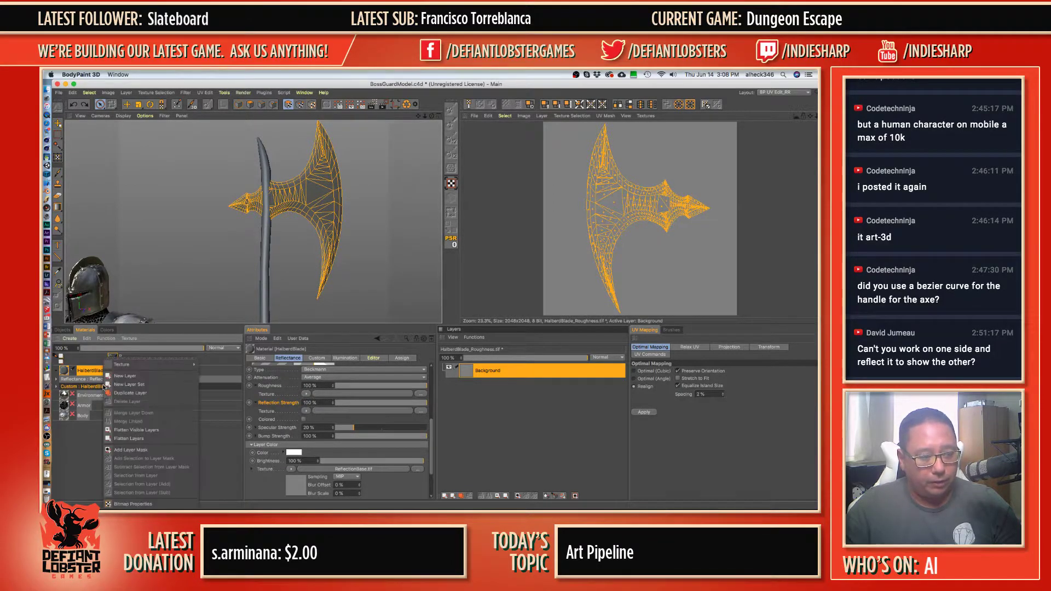
left_click(79, 430)
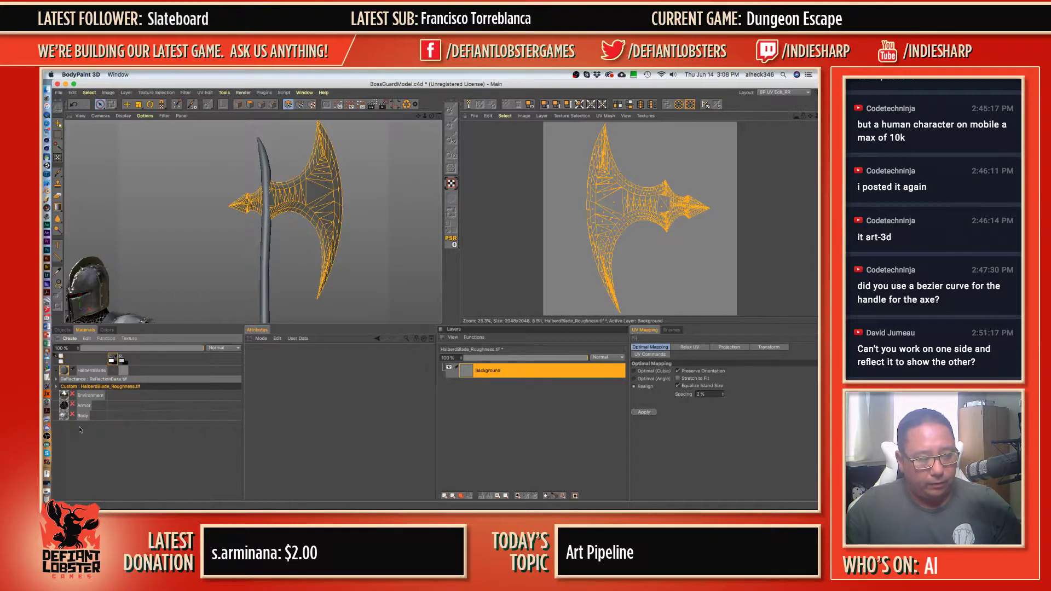
left_click(83, 372)
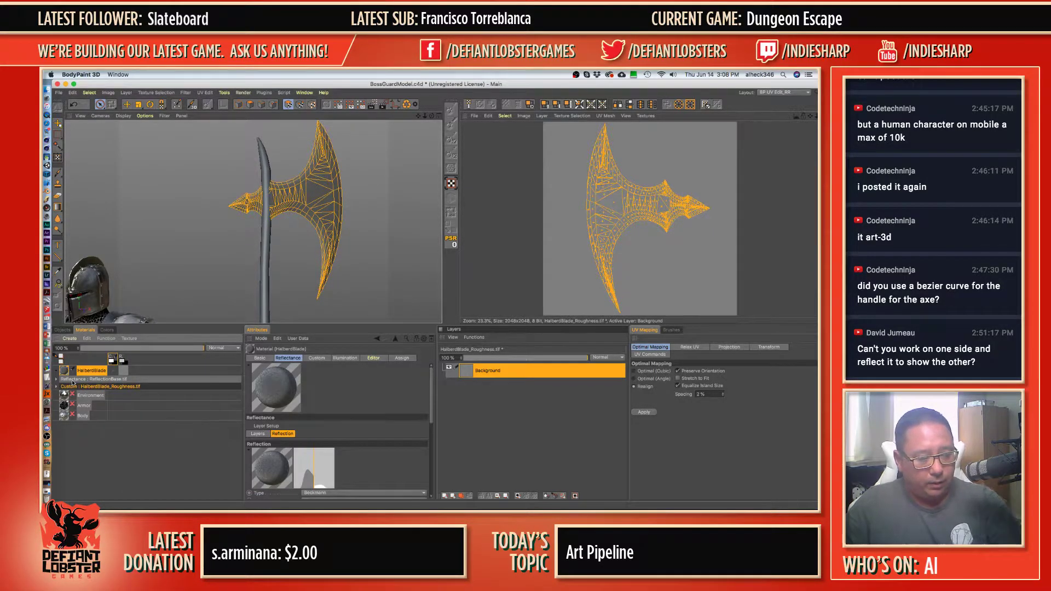
- Undo the recent changes to the HalberdBlade material's reflectance layer and custom channel
key("super+z")
key("super+z")
key("super+z")
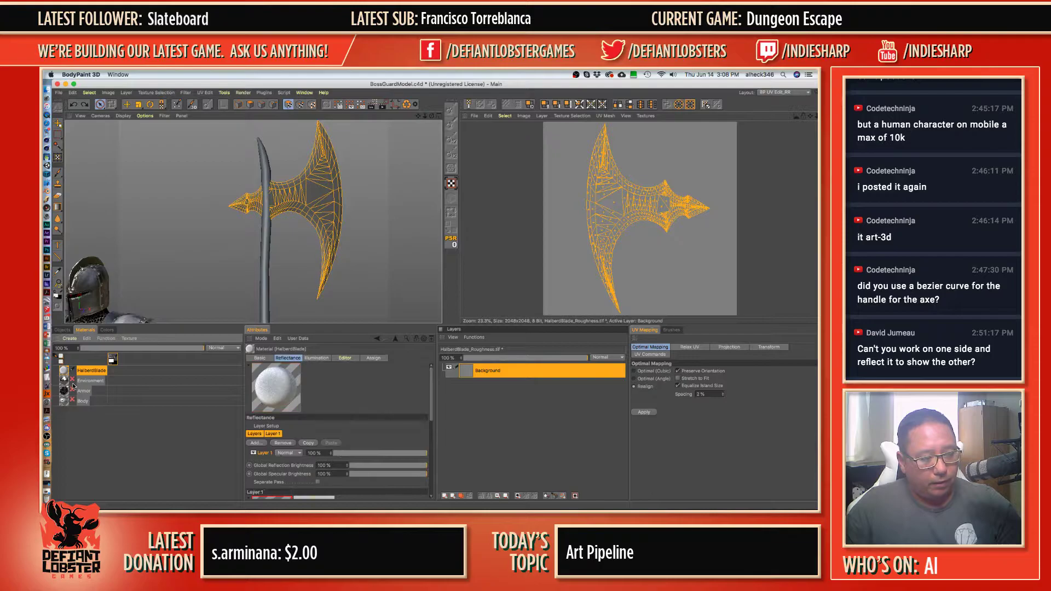
- Examine the loaded textures and the HalberdBlade material's basic properties, texture channels and reflectance settings
left_click(639, 116)
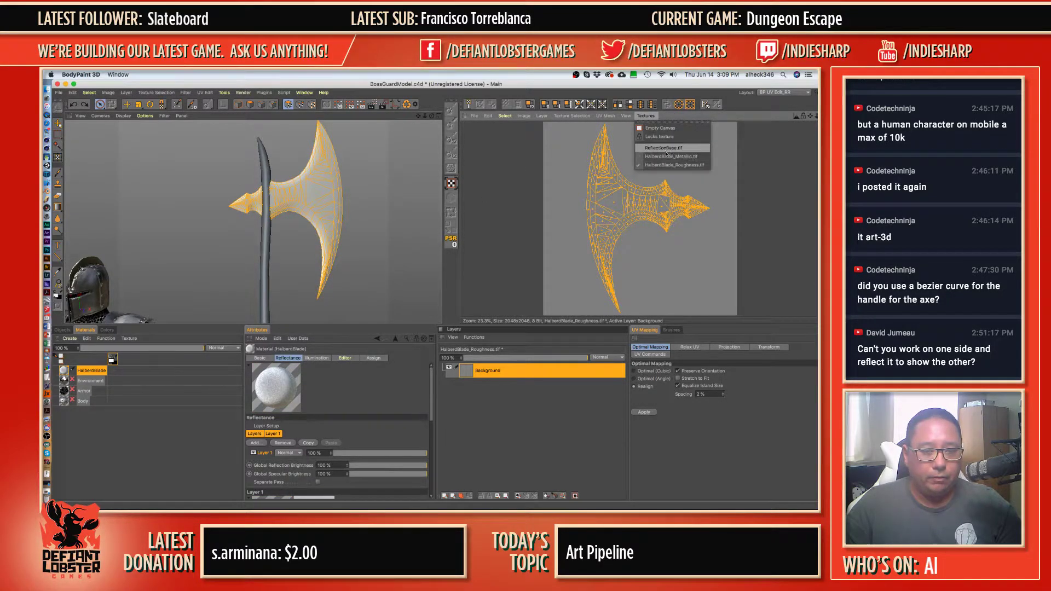
mouse_move(485, 116)
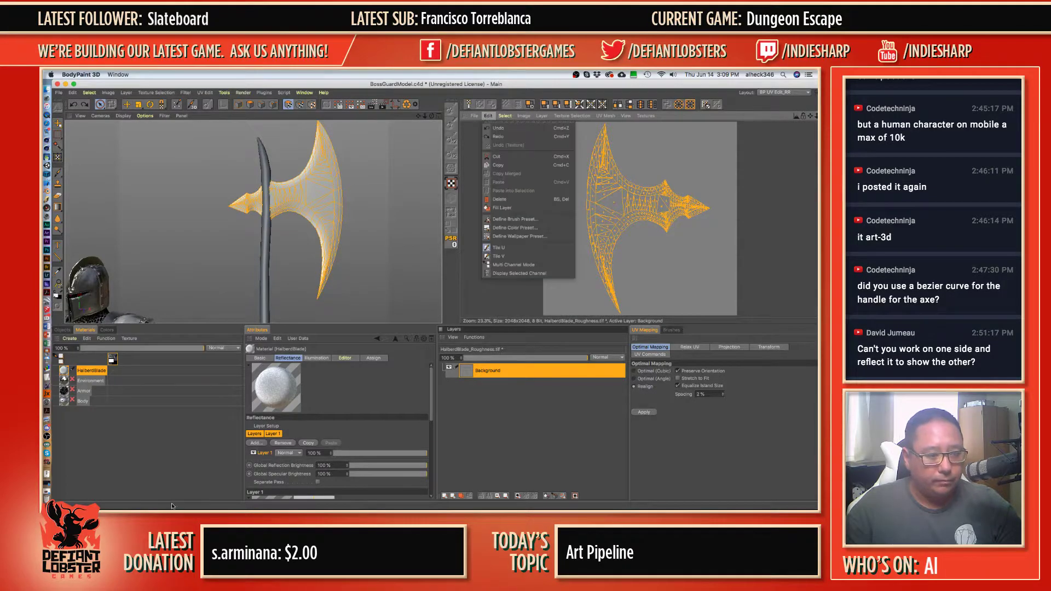
left_click(176, 438)
left_click(91, 371)
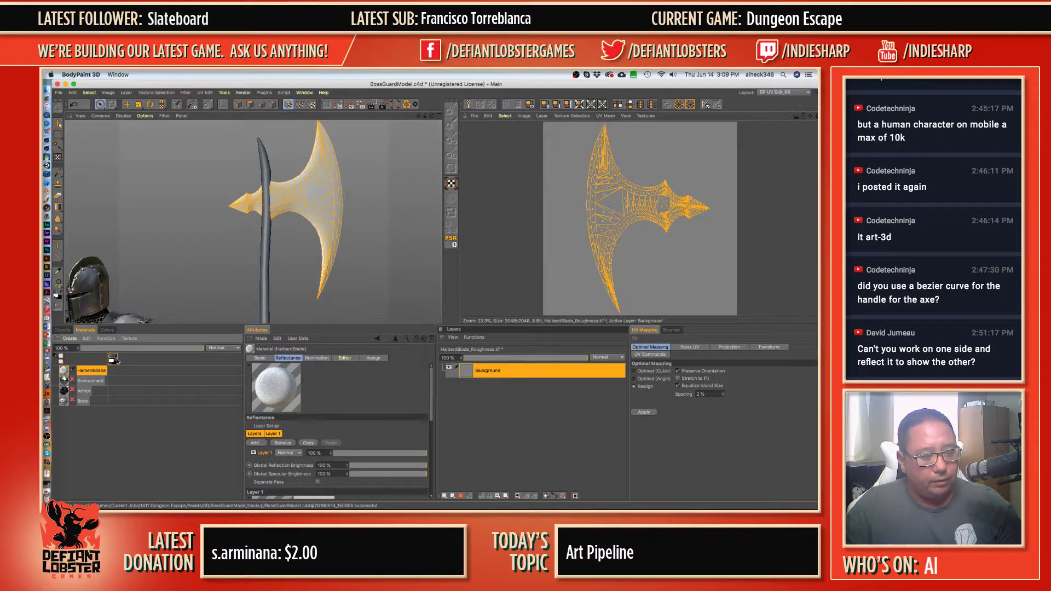
left_click(260, 358)
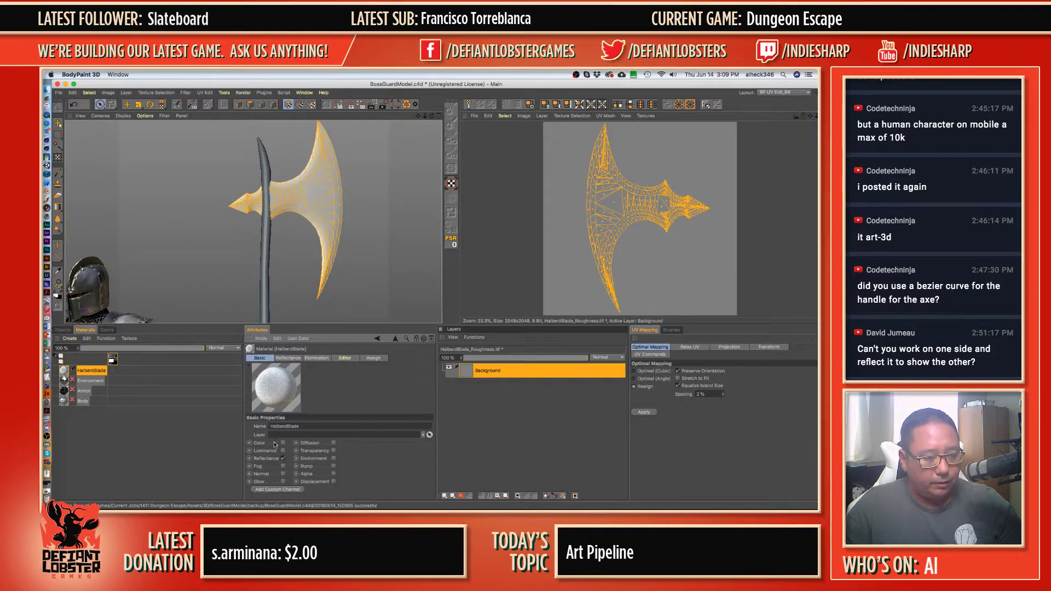
right_click(83, 374)
mouse_move(153, 294)
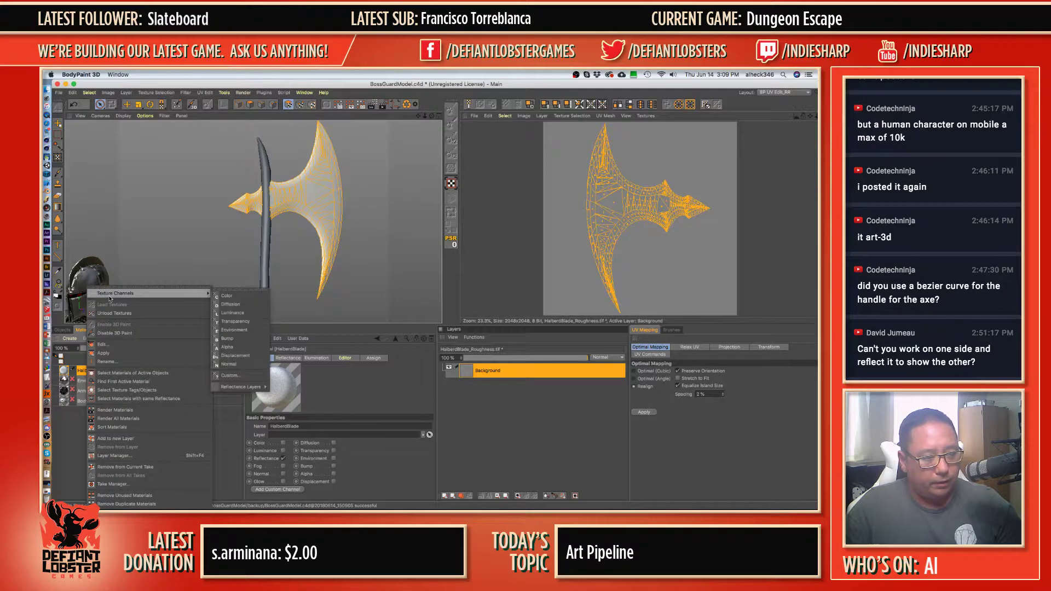
left_click(336, 396)
left_click(288, 358)
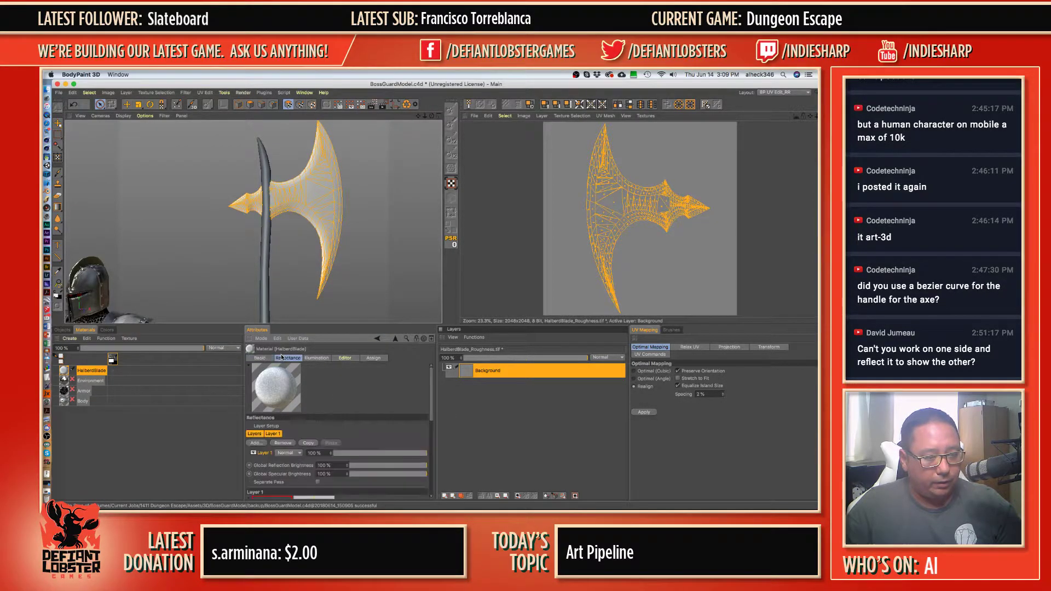
- Start a custom texture channel for the HalberdBlade material, with its texture taken from disc
right_click(85, 373)
mouse_move(164, 294)
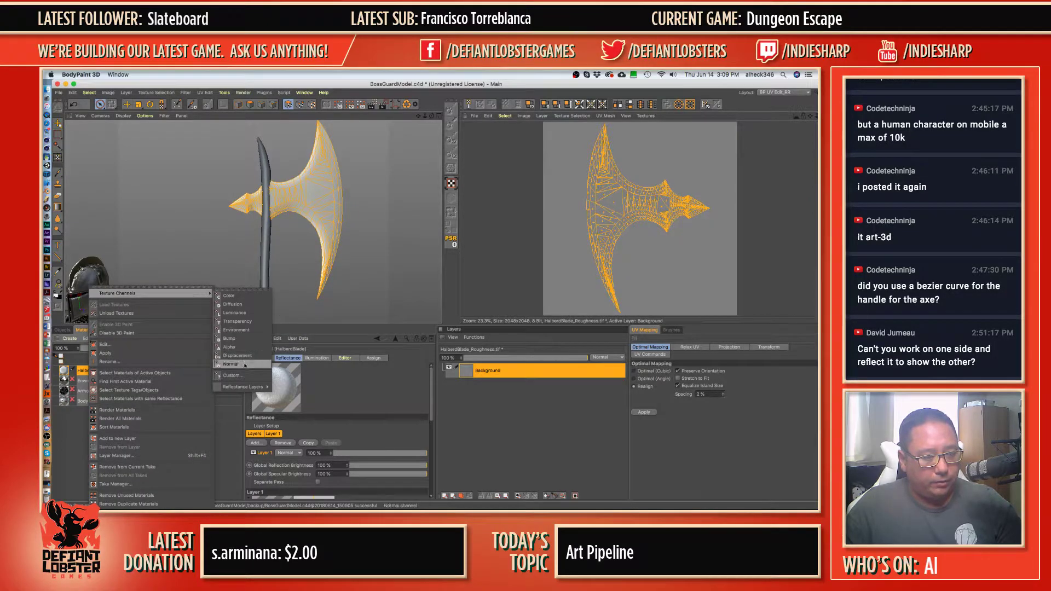
left_click(233, 375)
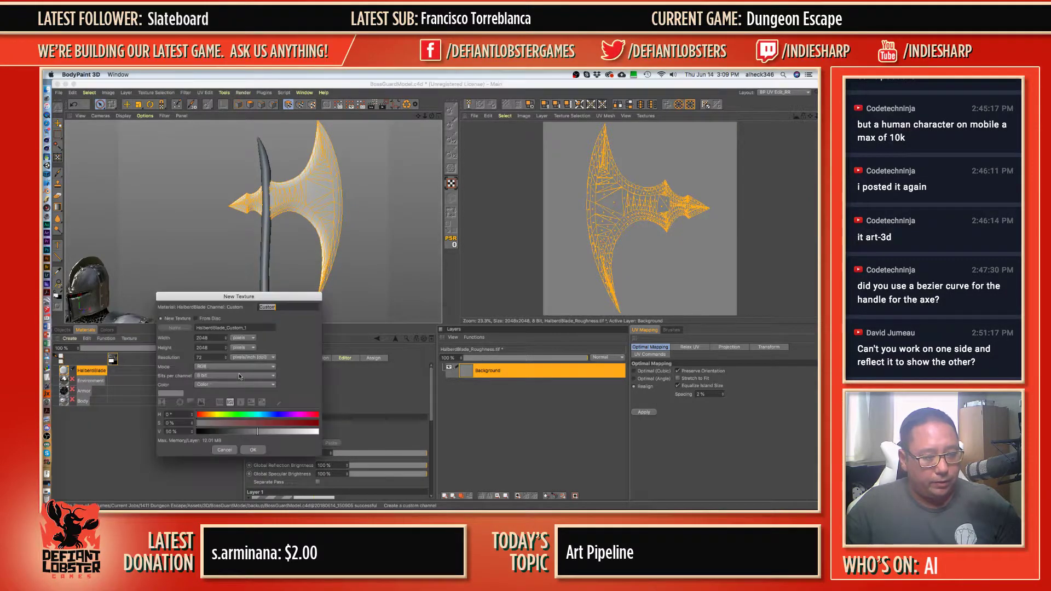
left_click(212, 319)
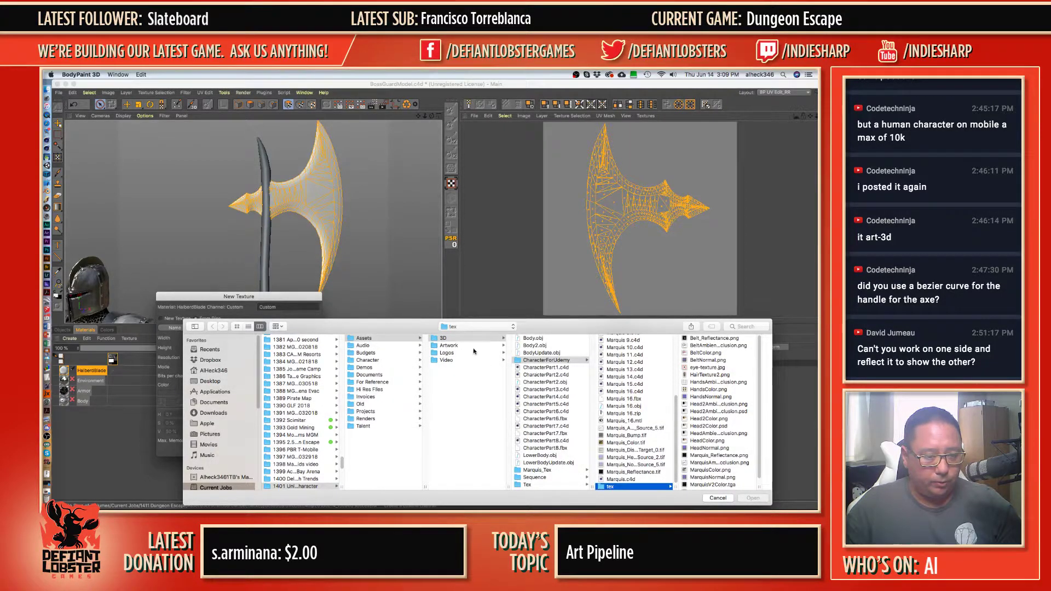
scroll(316, 434, "down", 1)
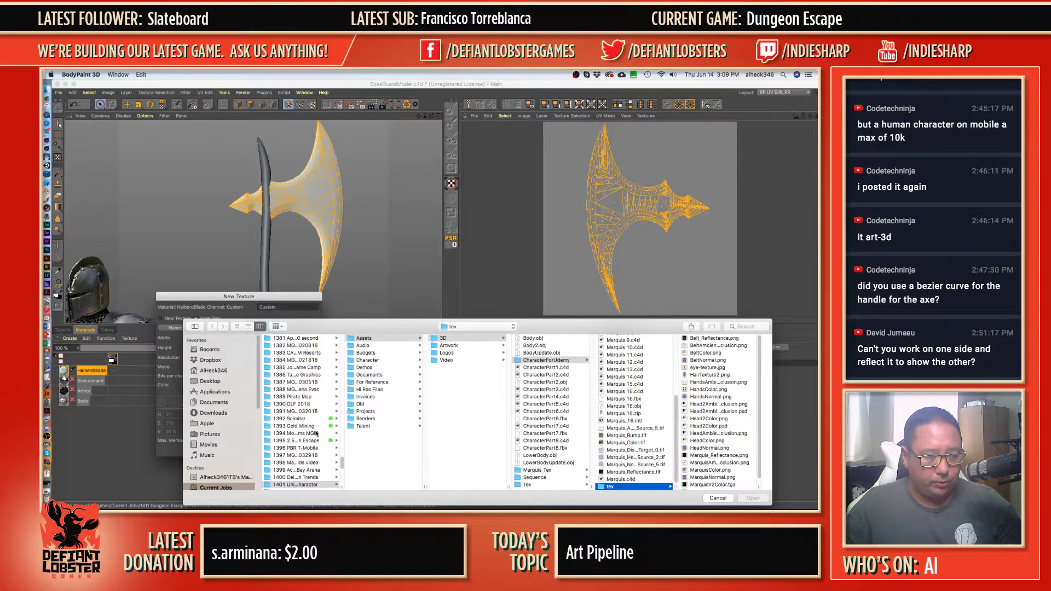
scroll(315, 433, "down", 3)
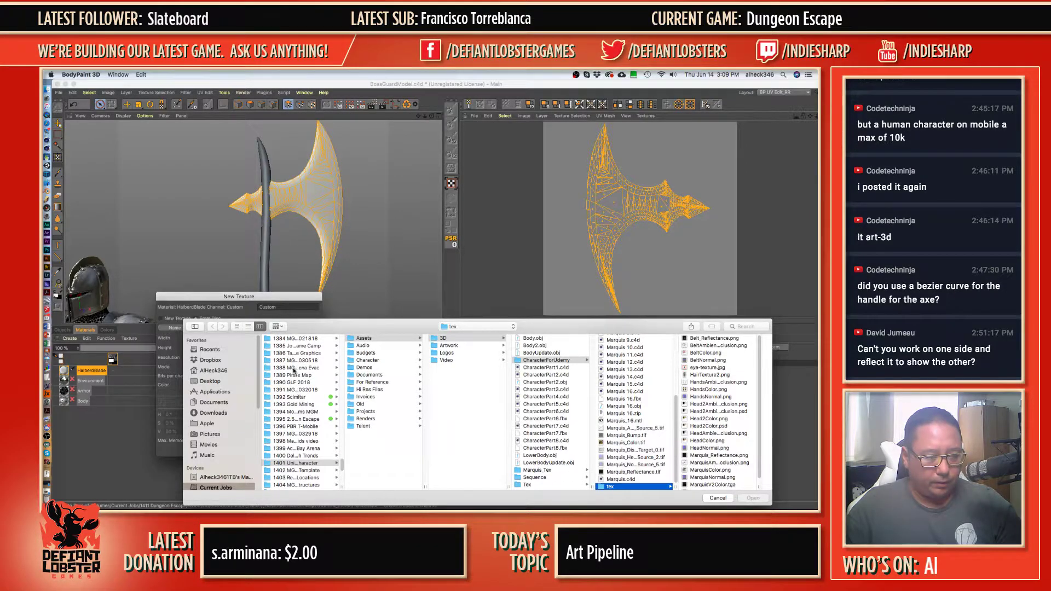
left_click(294, 369)
scroll(328, 443, "down", 10)
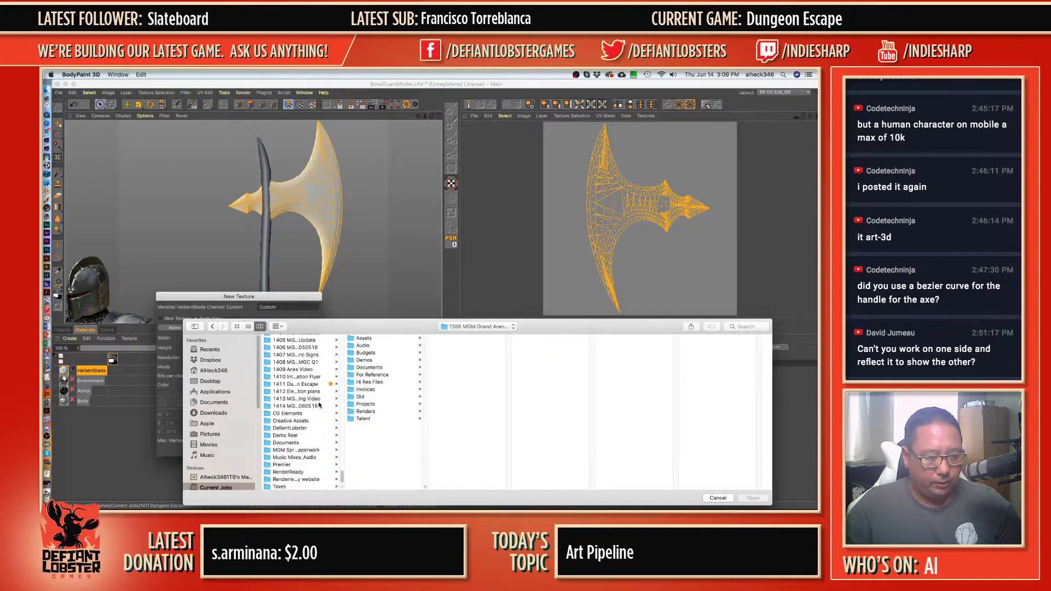
left_click(320, 385)
left_click(380, 339)
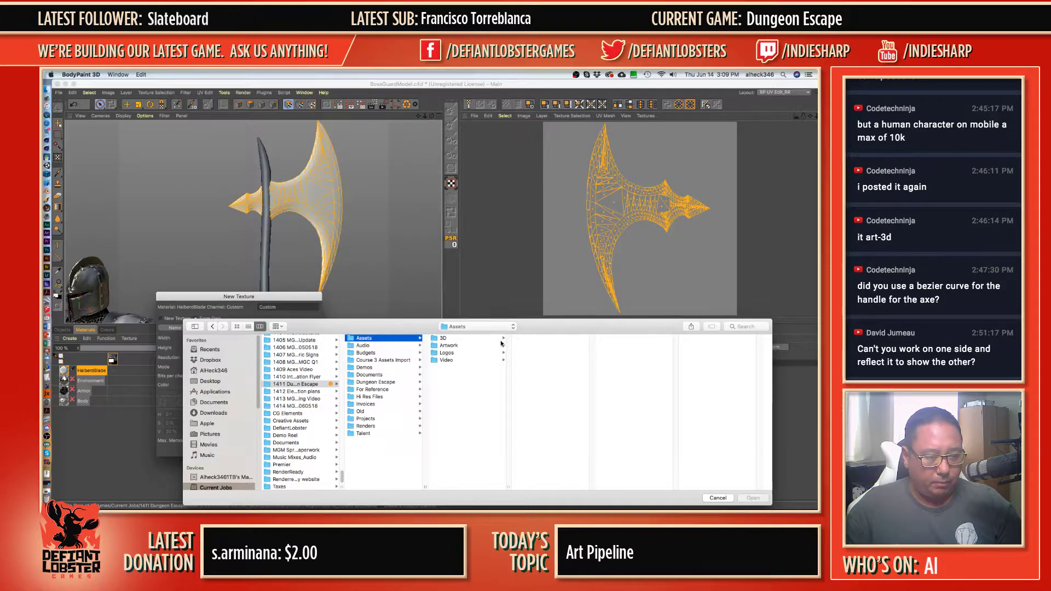
left_click(482, 345)
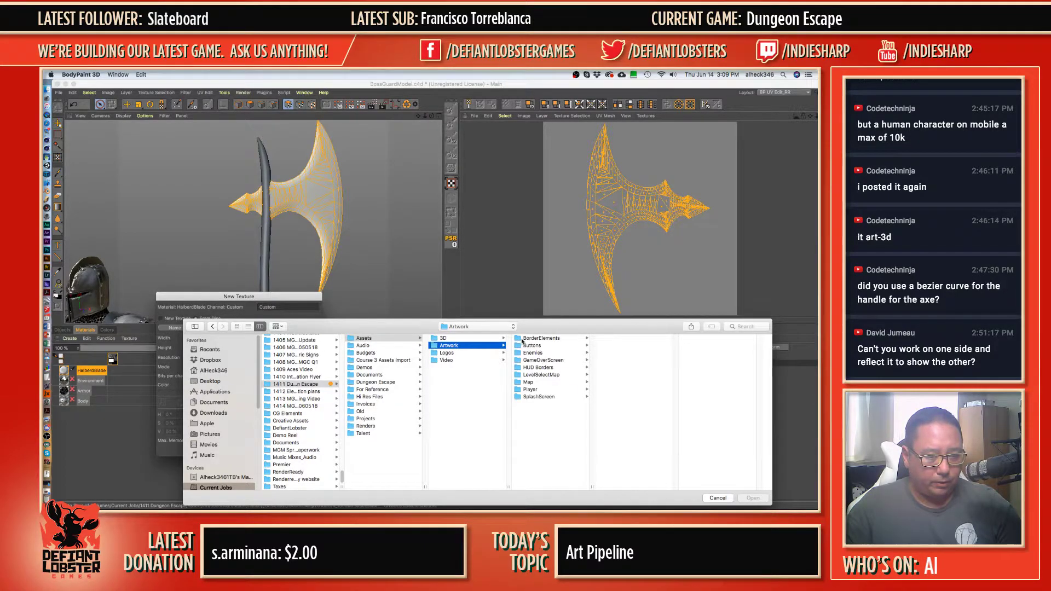
left_click(479, 338)
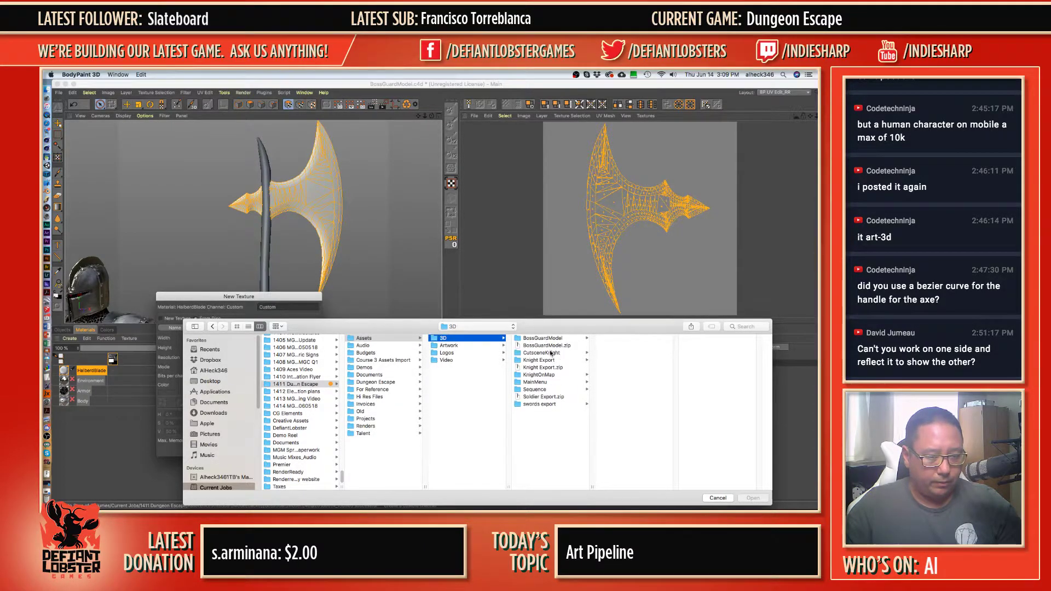
left_click(563, 353)
left_click(556, 338)
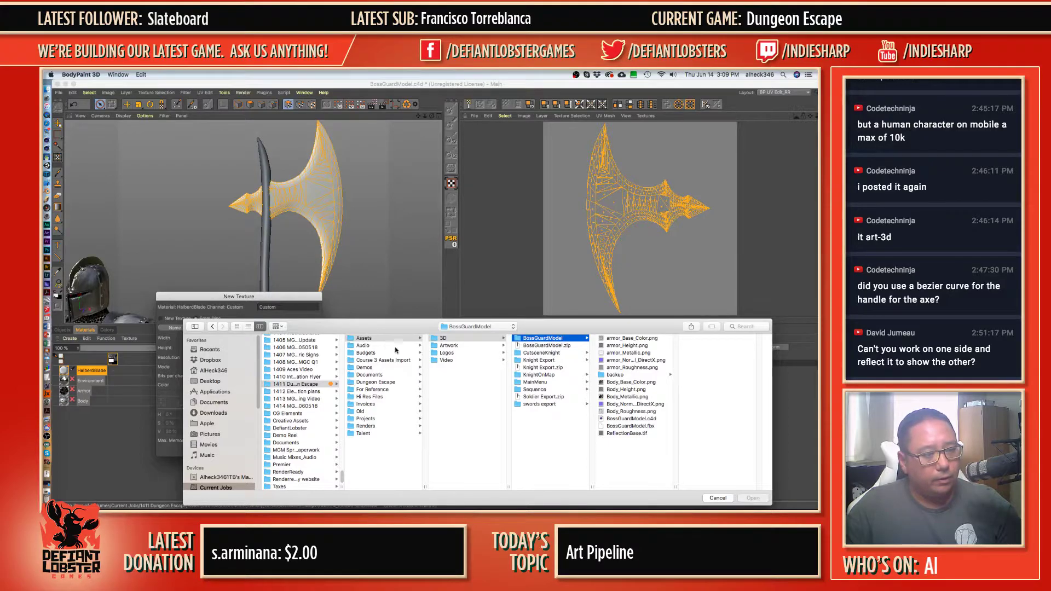
left_click(631, 434)
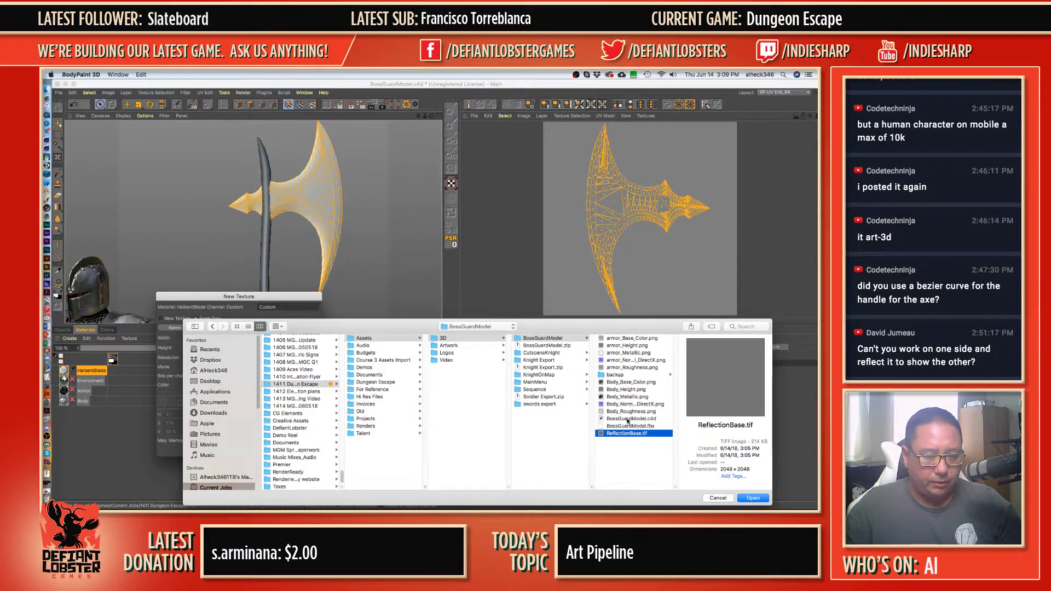
left_click(718, 498)
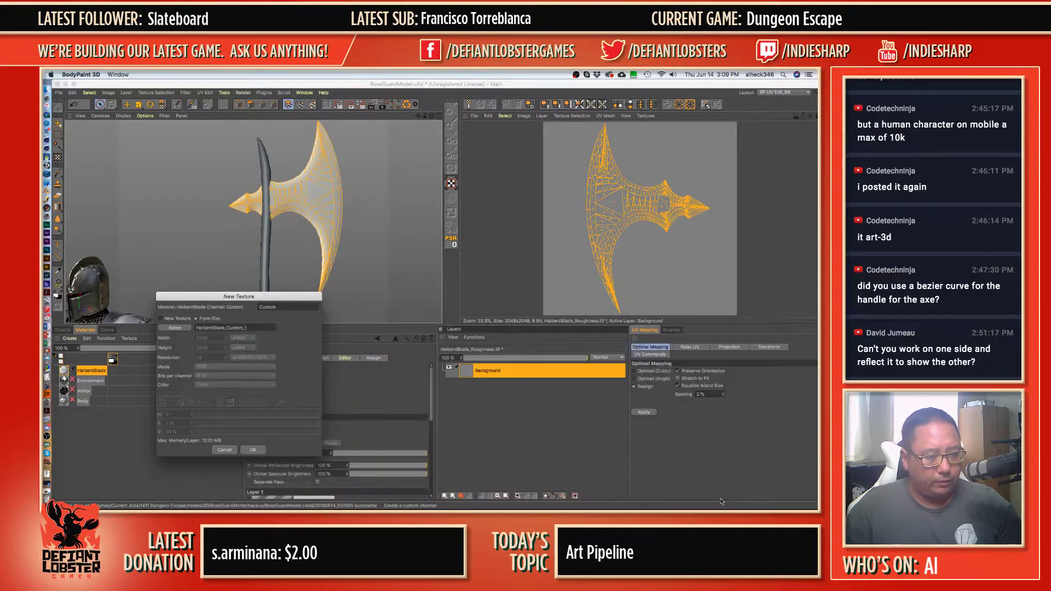
left_click(223, 451)
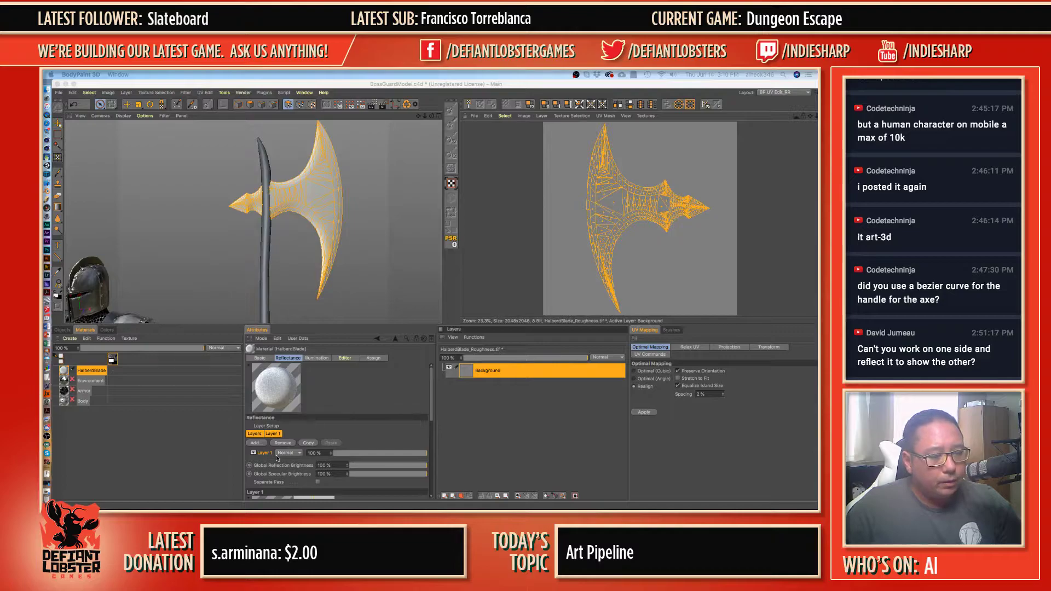
- Examine the roughness settings of the HalberdBlade material's reflectance layer and the texture channels available for its reflectance layers
left_click_drag(435, 395, 433, 459)
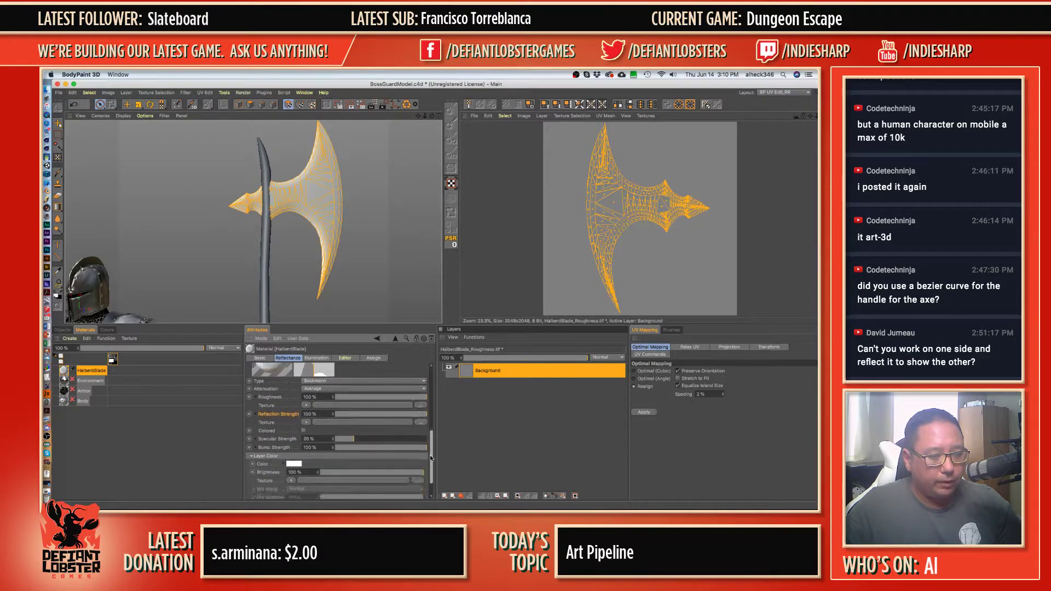
left_click(275, 398)
right_click(122, 374)
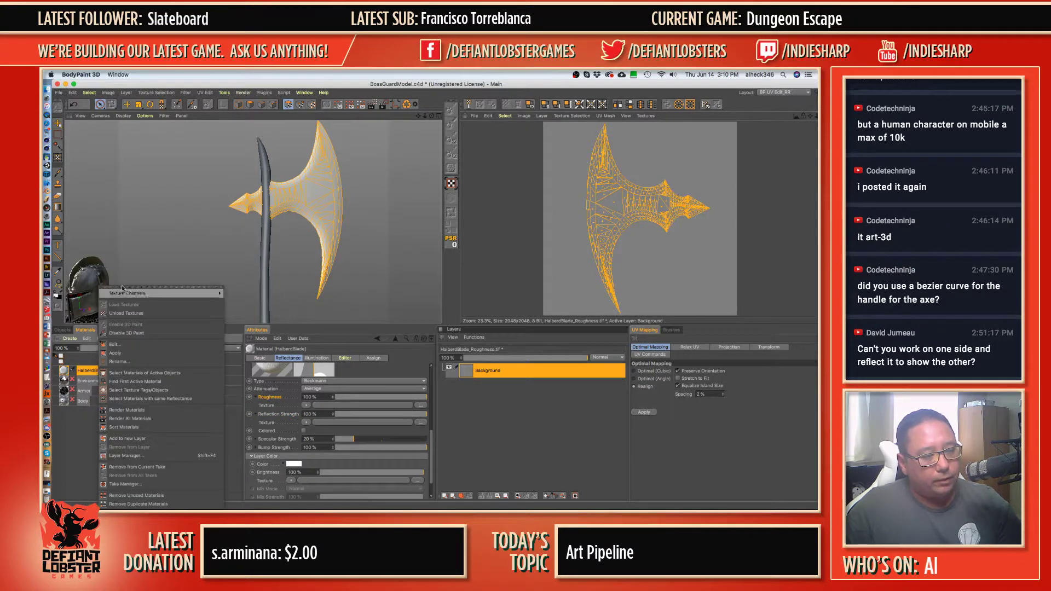
mouse_move(164, 294)
mouse_move(256, 387)
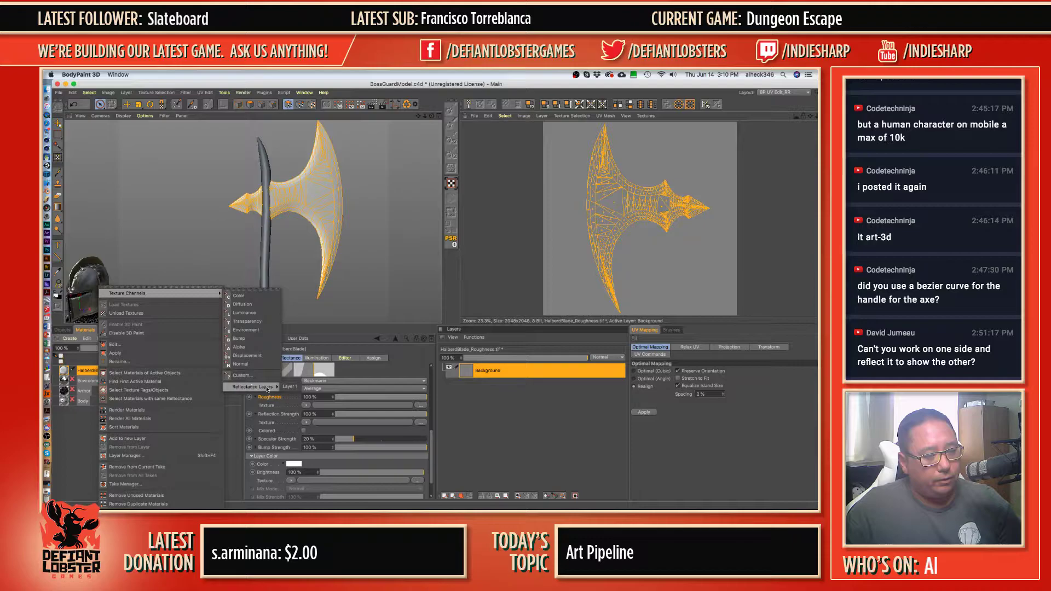
left_click(290, 387)
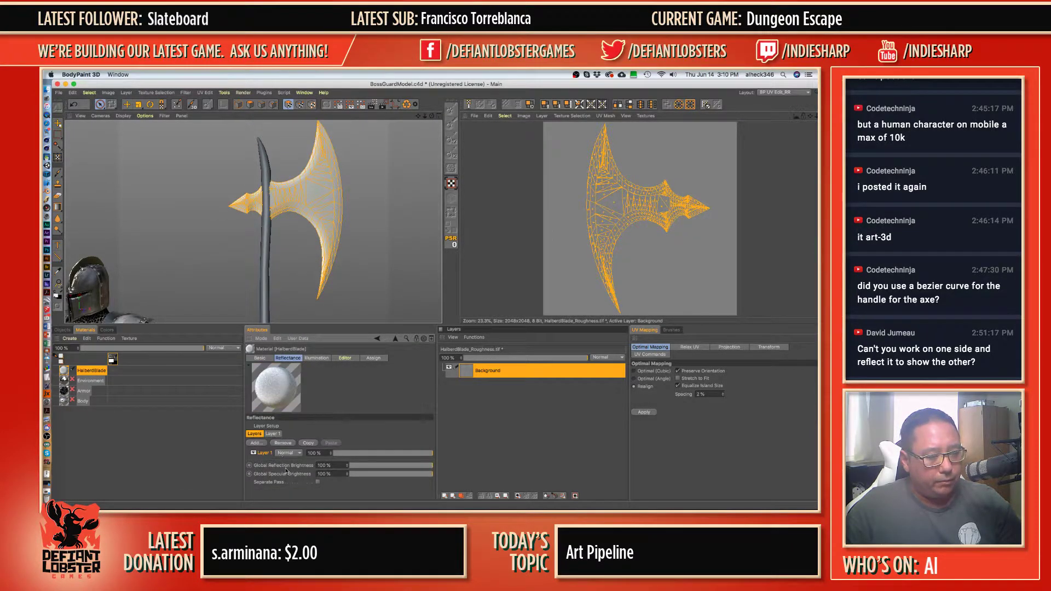
- Rename the HalberdBlade material's reflectance layer, Layer 1, as Reflectance
double_click(268, 453)
type("Re")
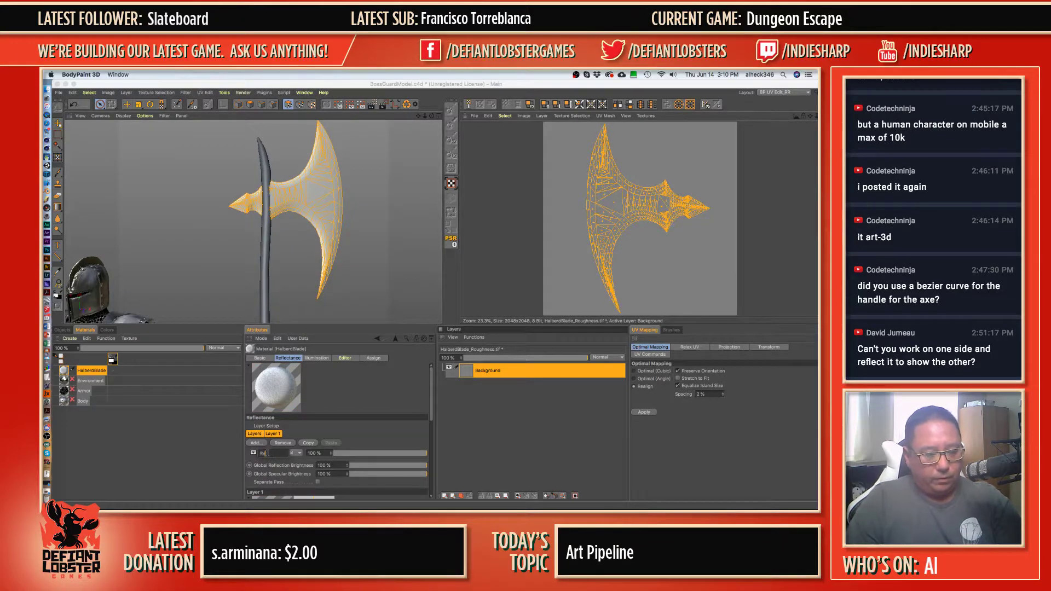
type("flectanc")
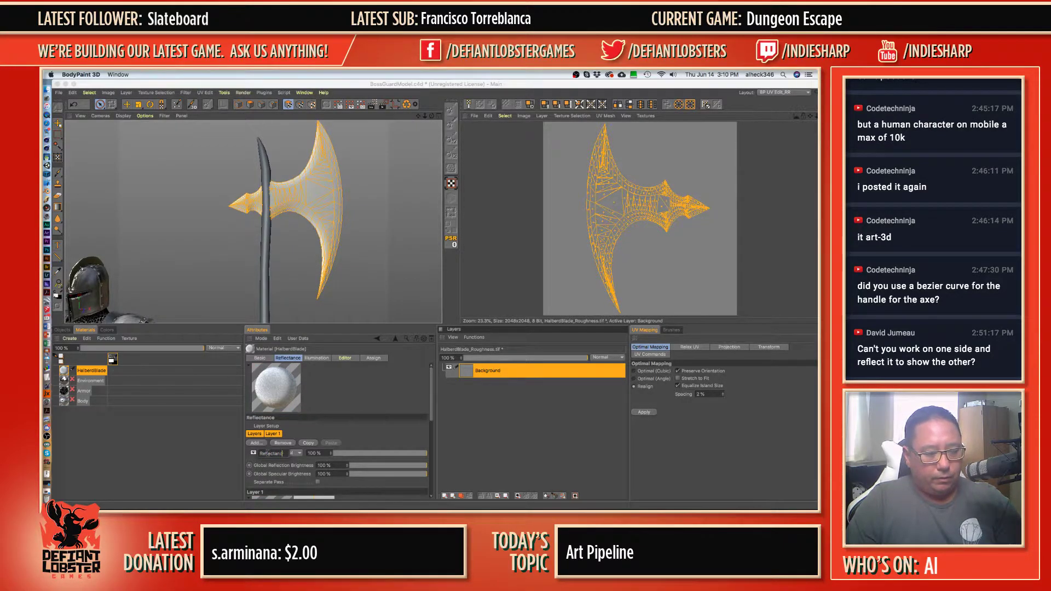
type("e")
key("Return")
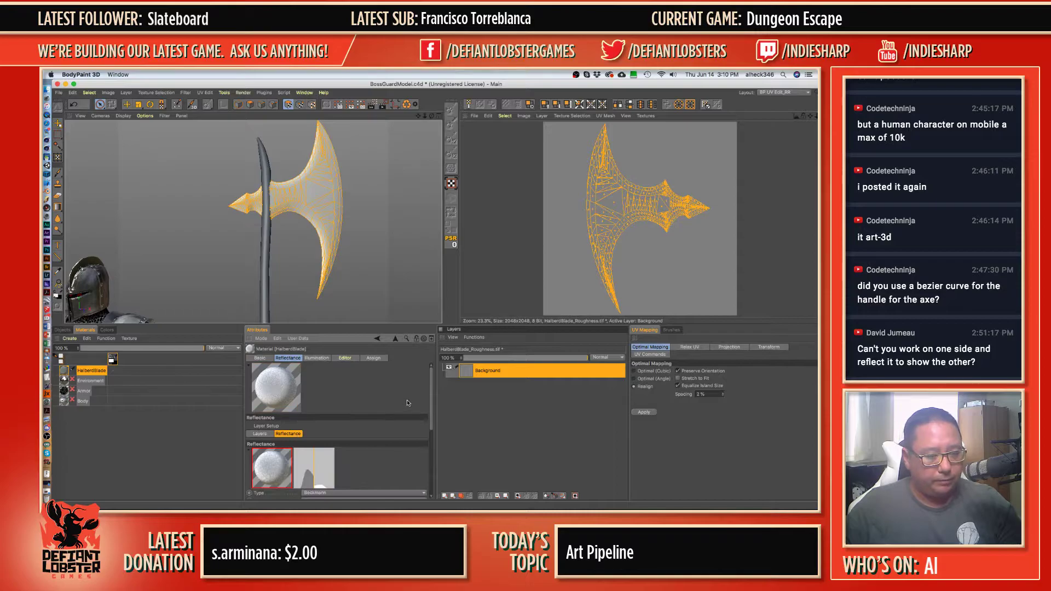
- Create a new 2048 × 2048 pixel texture named HalberdBlade_Reflectance for the material's Reflectance layer
scroll(426, 382, "down", 5)
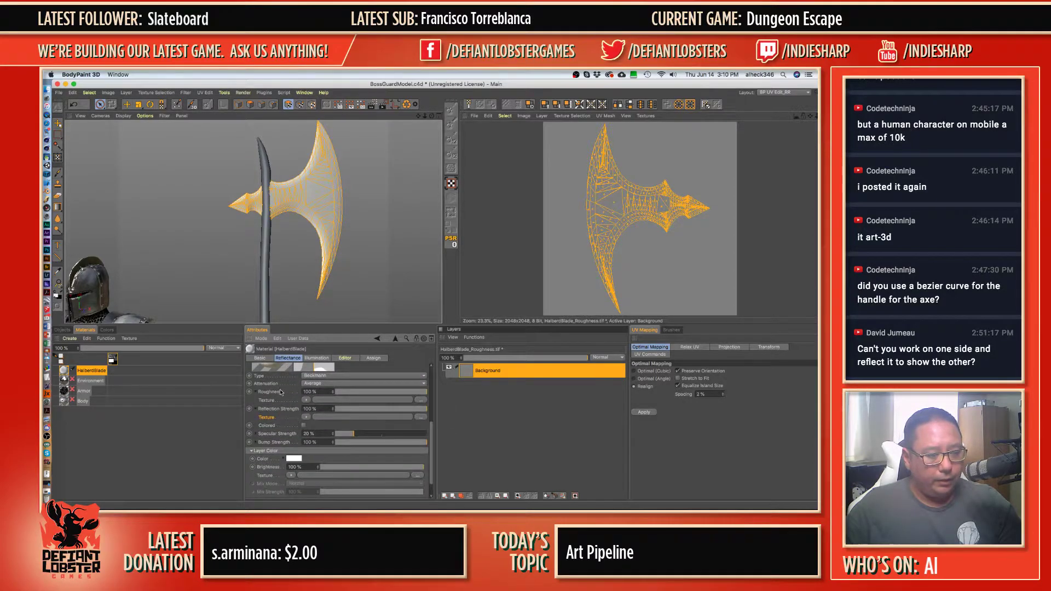
right_click(91, 374)
mouse_move(164, 293)
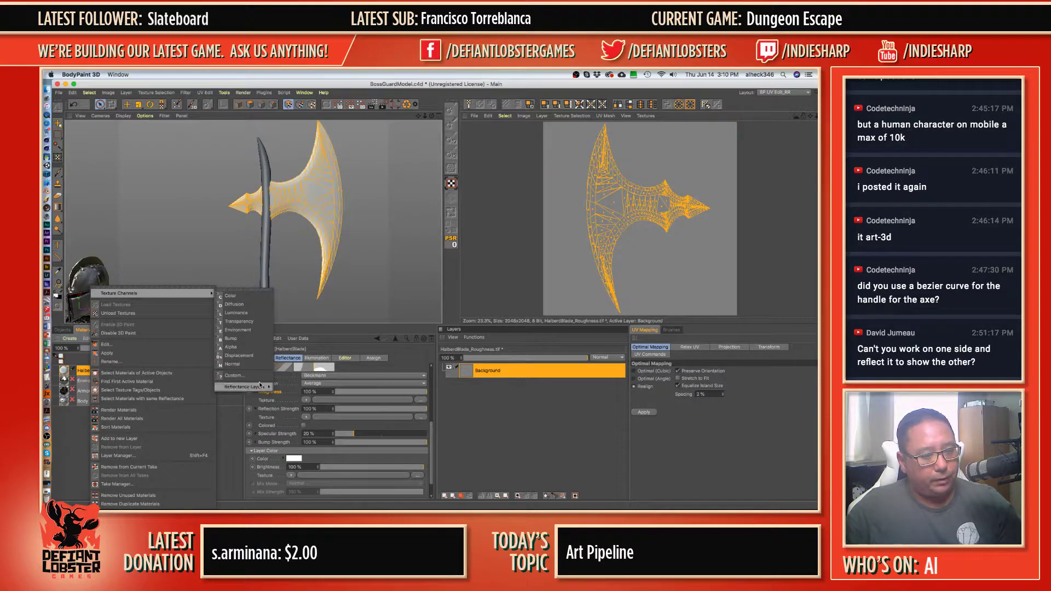
left_click(290, 388)
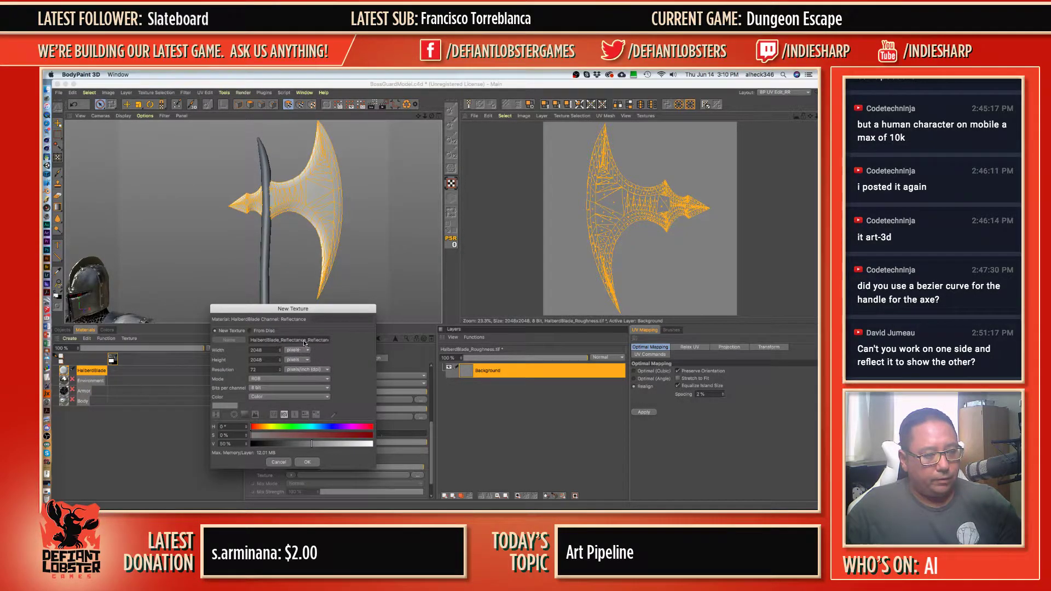
left_click_drag(305, 340, 328, 340)
key("BackSpace")
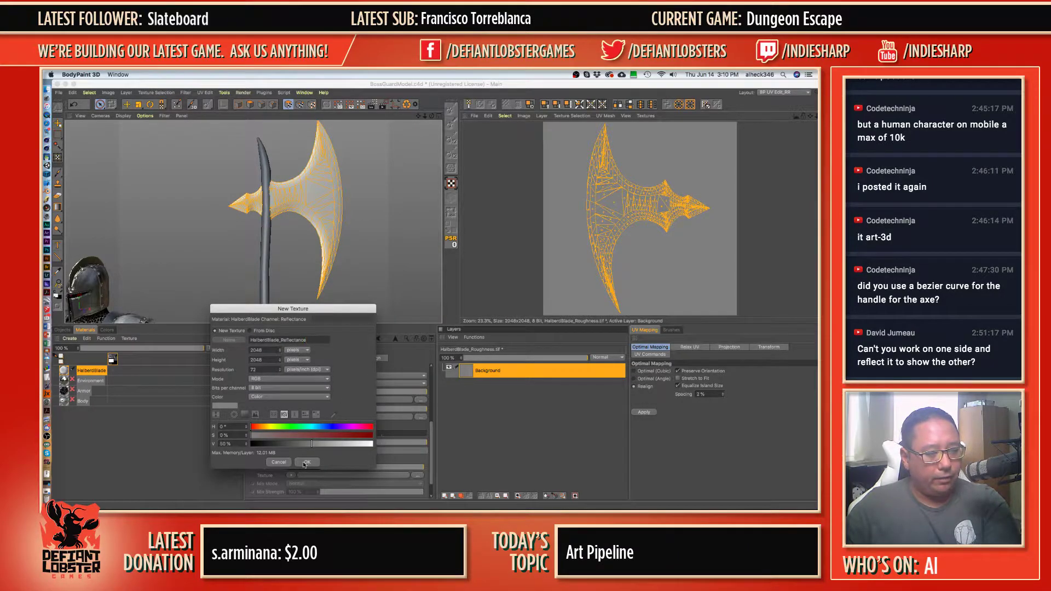
left_click(306, 463)
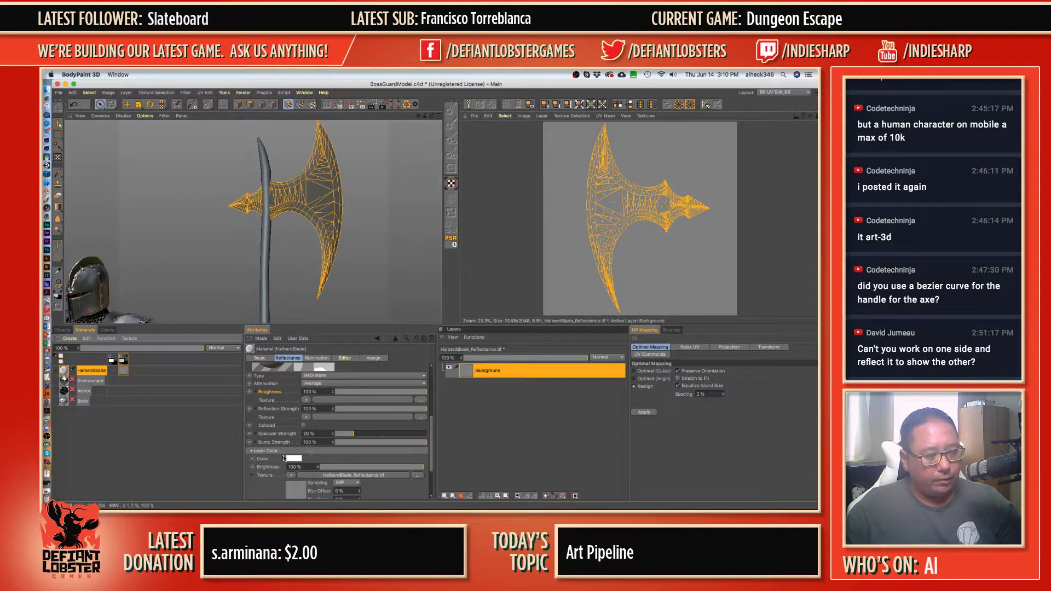
- Add a custom channel named Roughness to the HalberdBlade material with a new 2048 × 2048 pixel texture named HalberdBlade_Roughness
left_click(268, 399)
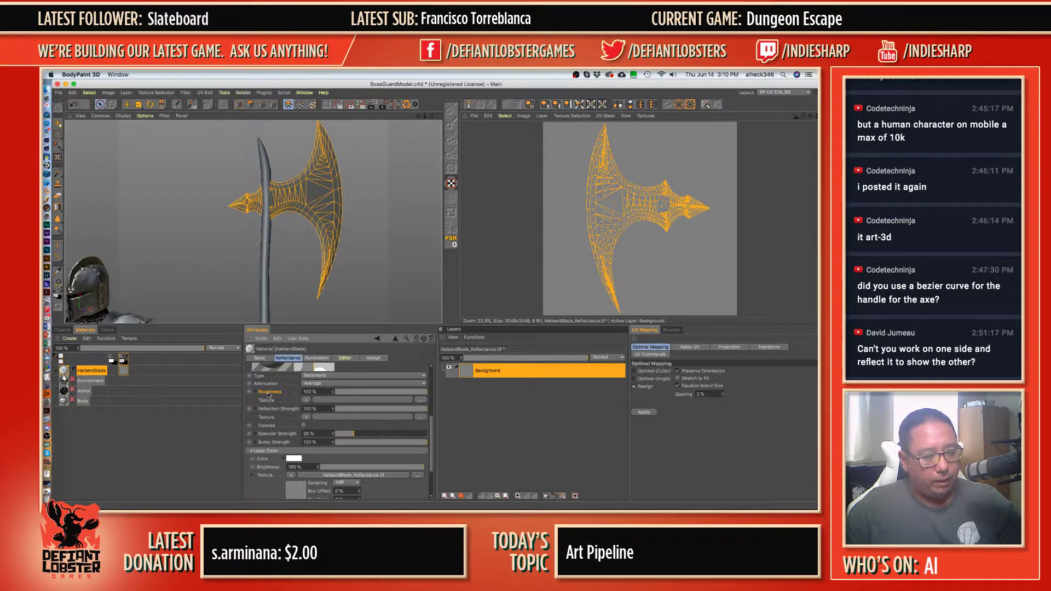
right_click(94, 370)
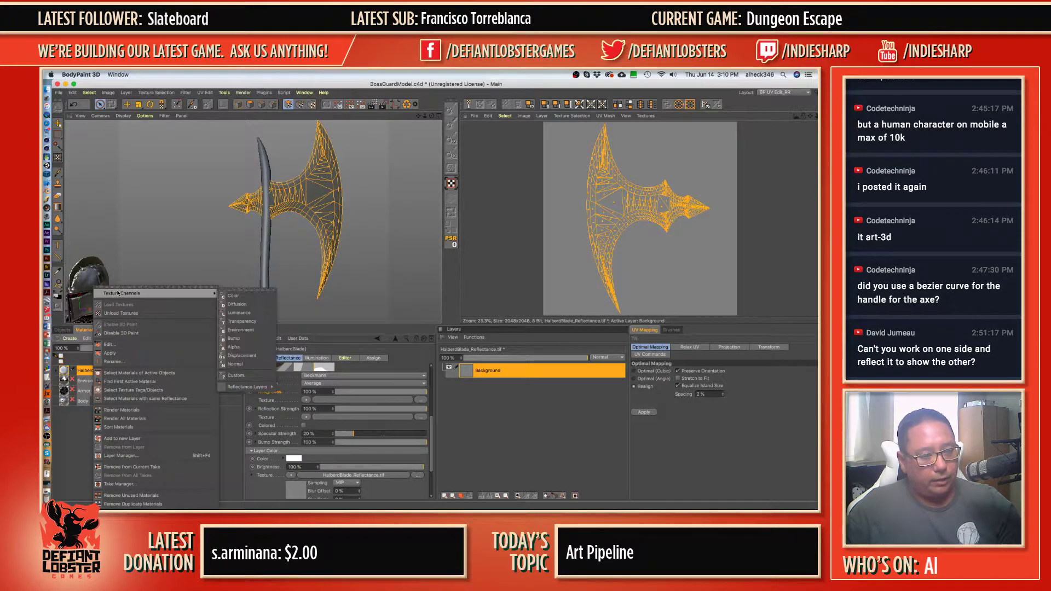
mouse_move(164, 293)
left_click(241, 375)
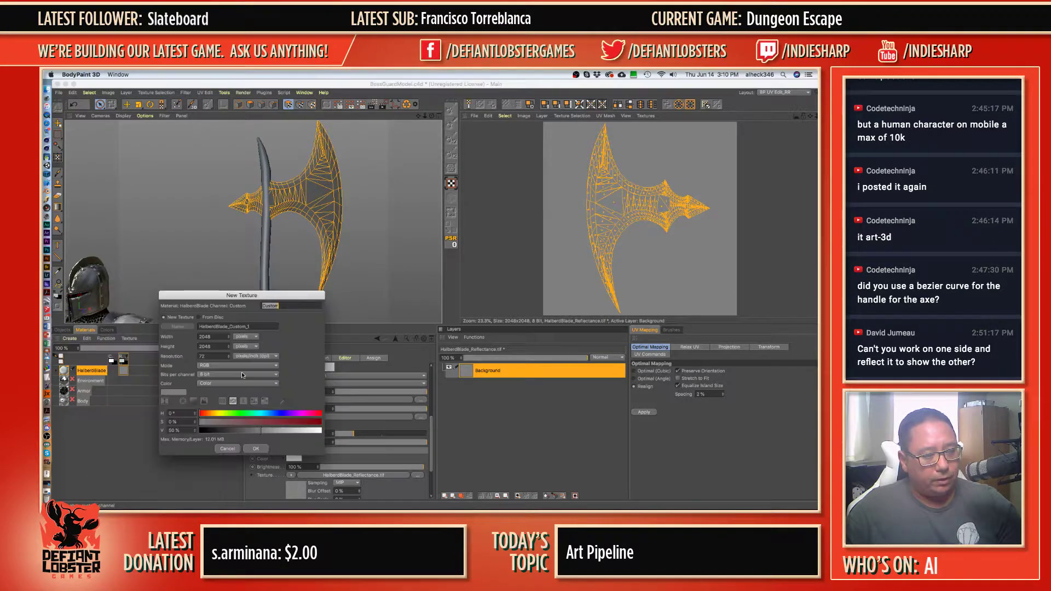
type("Rou")
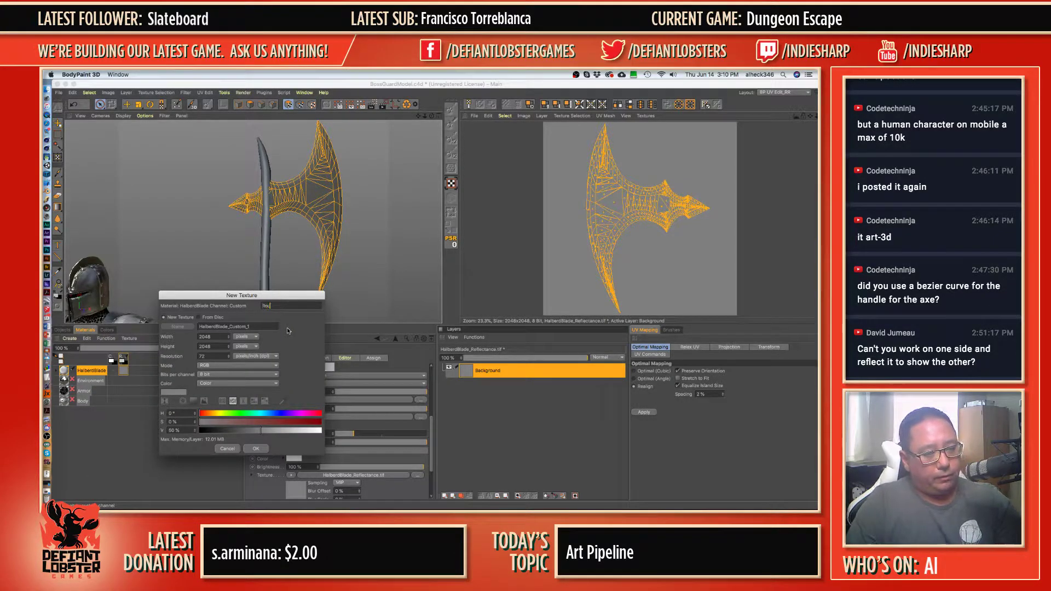
type("ghness")
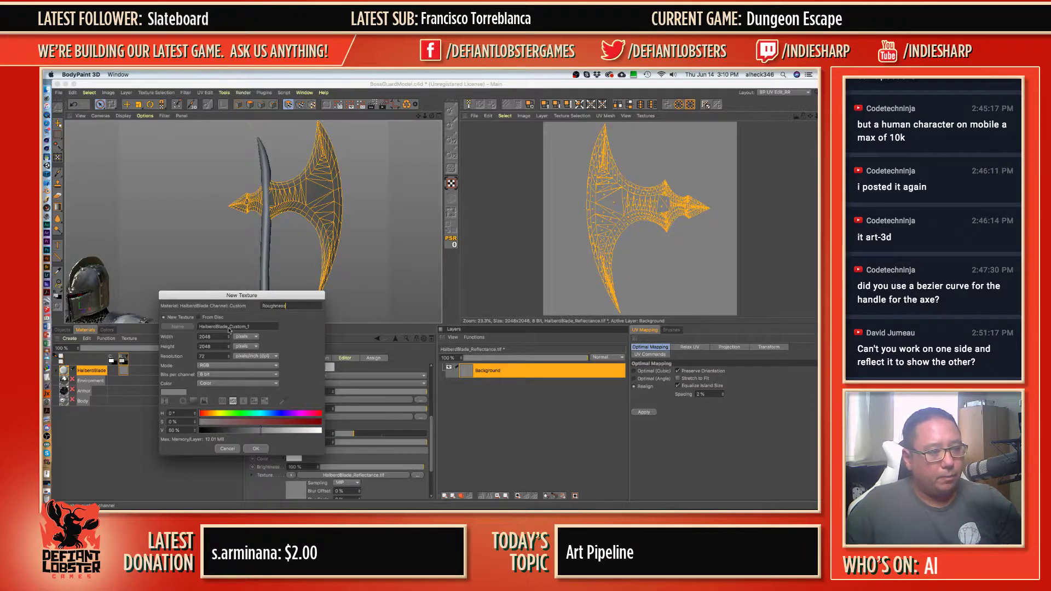
double_click(228, 327)
type("Rou")
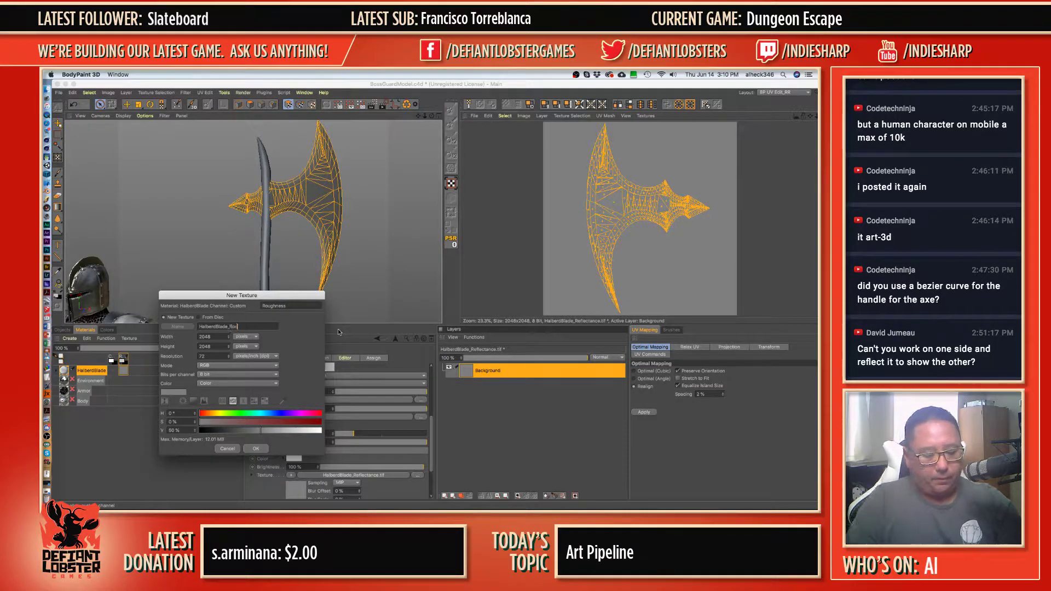
type("ghness")
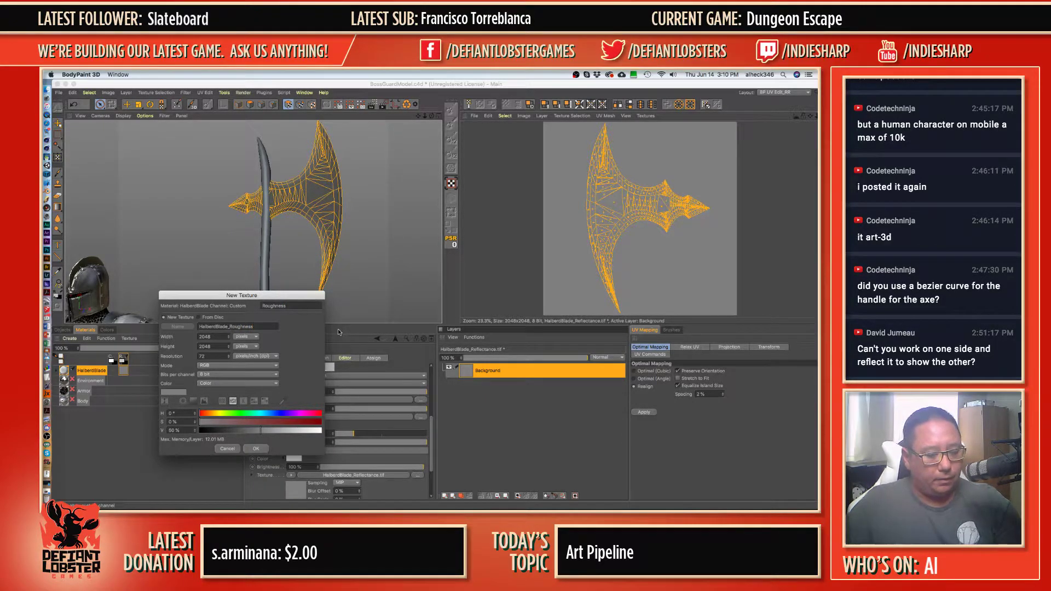
left_click(256, 449)
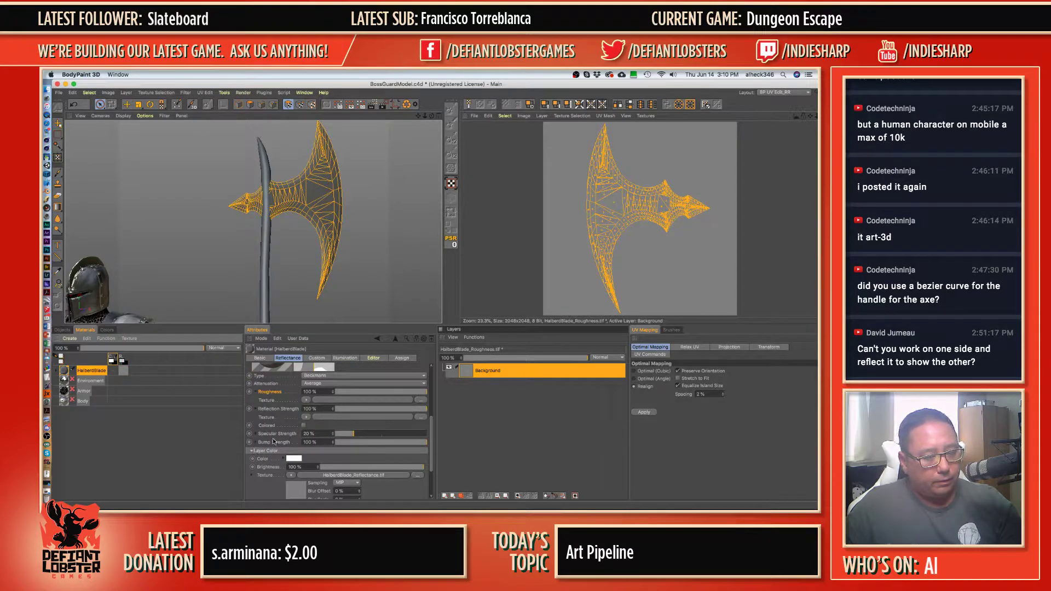
- Assign the HalberdBlade_Roughness.tif bitmap as the roughness texture of the Reflectance layer
left_click(306, 401)
mouse_move(329, 280)
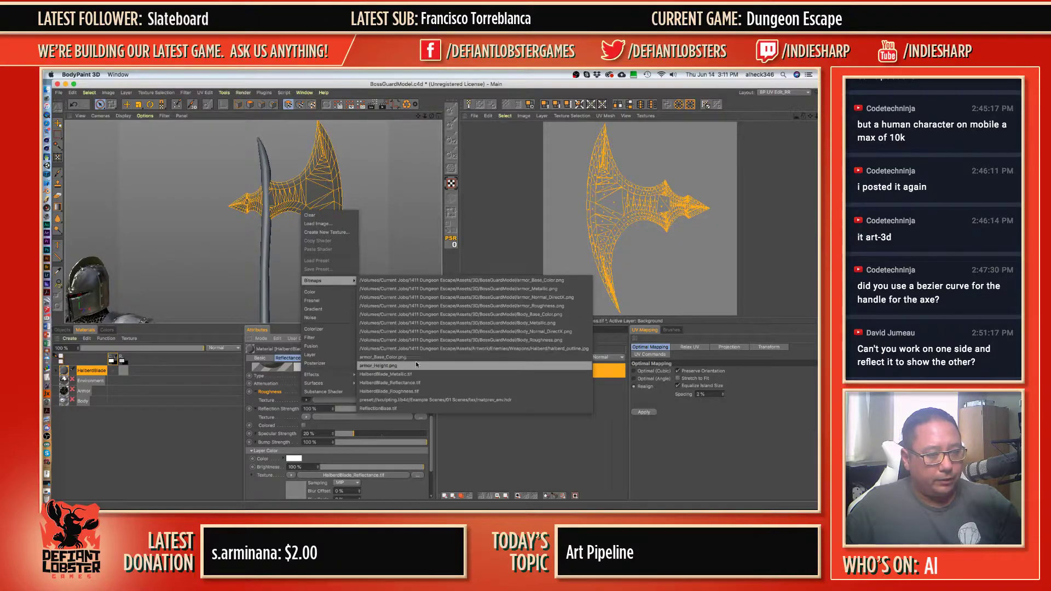
left_click(414, 391)
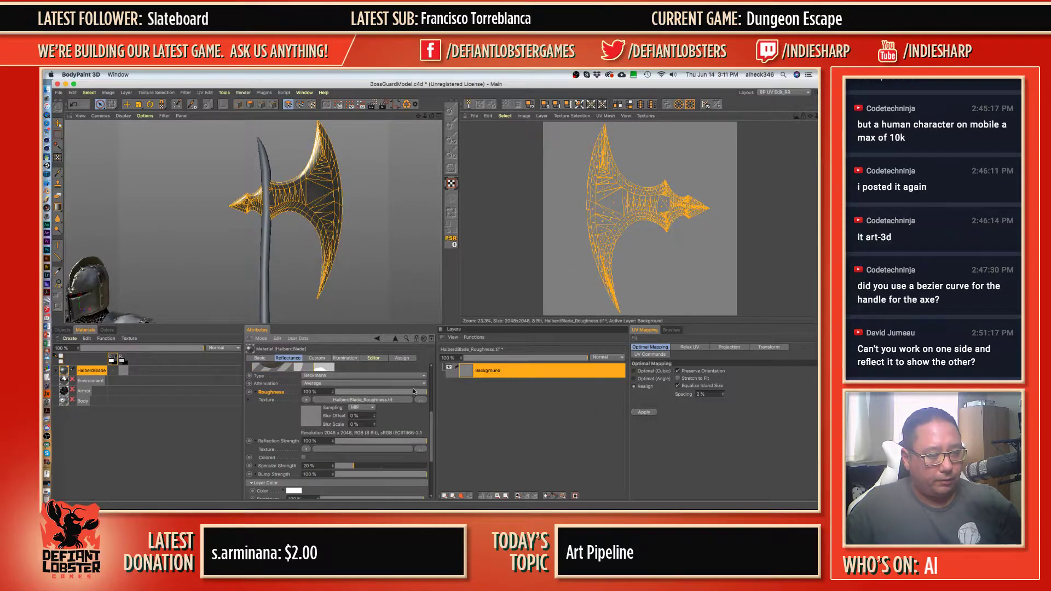
right_click(124, 361)
mouse_move(146, 365)
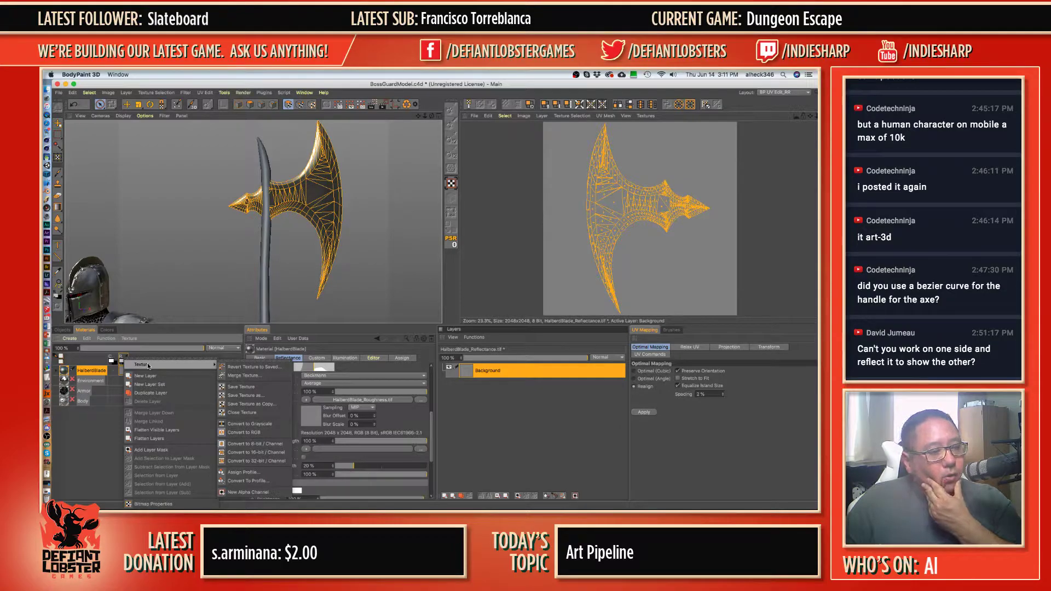
left_click(94, 371)
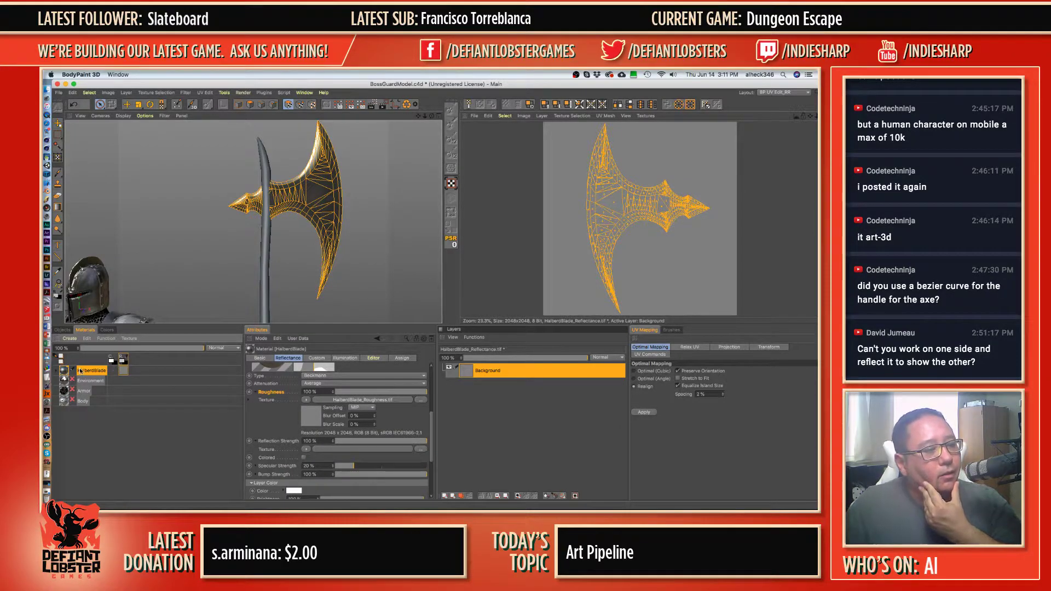
right_click(94, 370)
mouse_move(132, 296)
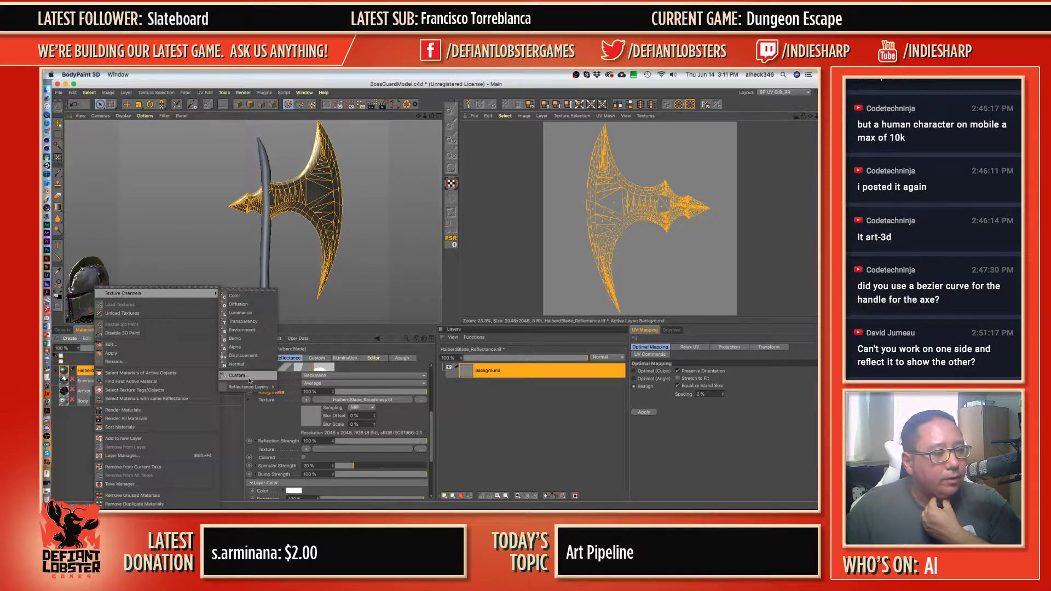
mouse_move(251, 386)
left_click(237, 438)
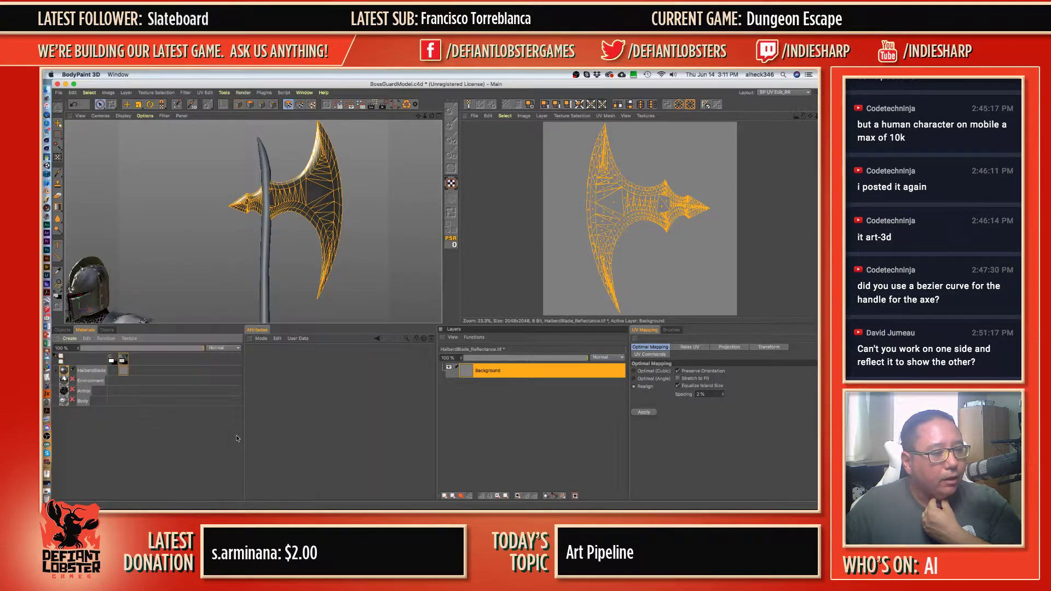
right_click(112, 358)
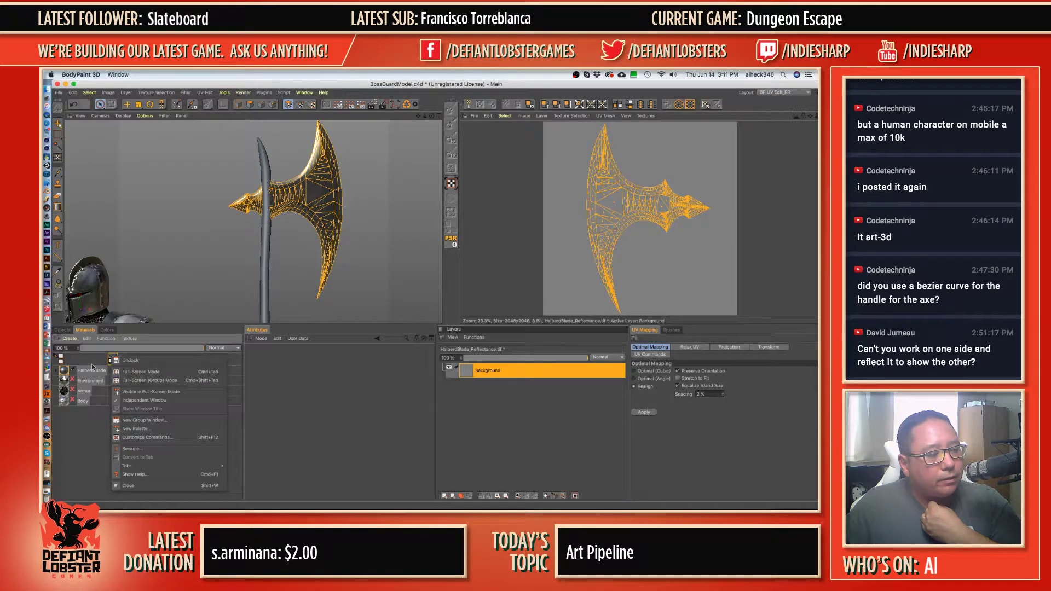
left_click(93, 370)
left_click(116, 370)
left_click(260, 359)
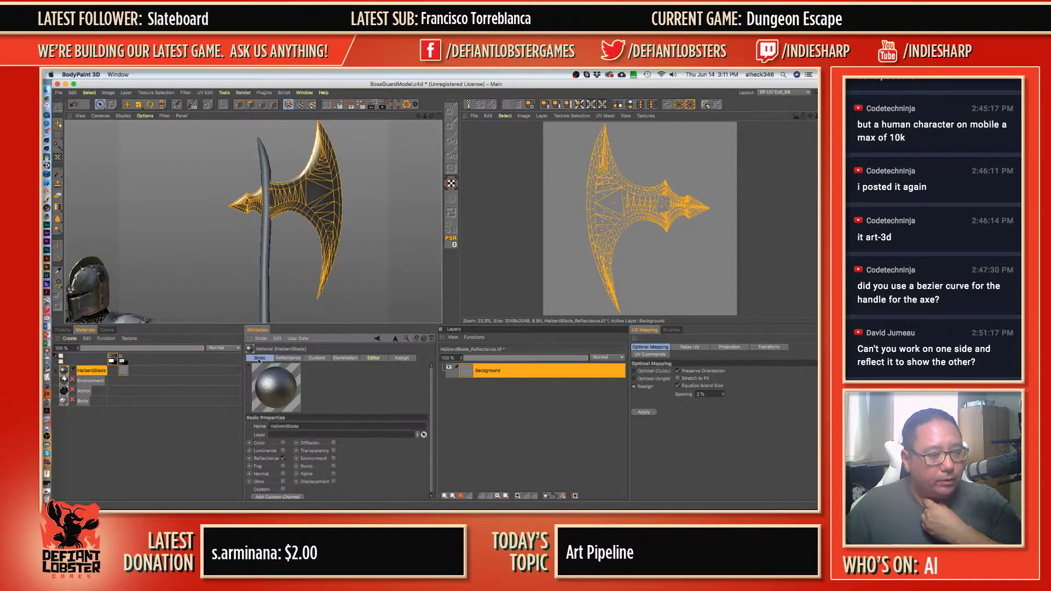
left_click(110, 359)
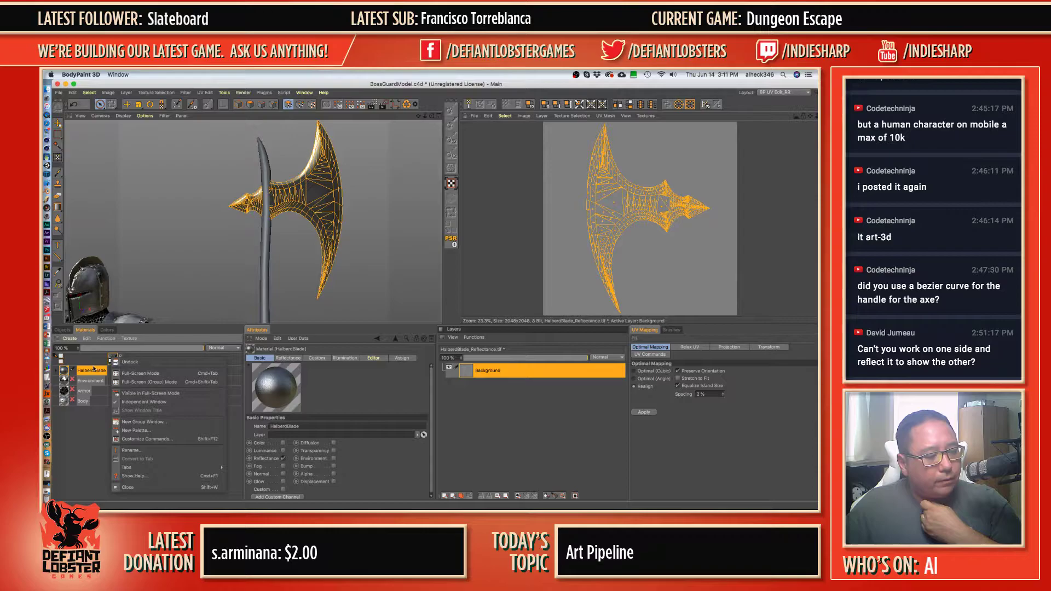
- Delete the HalberdBlade material, discarding the unsaved changes to its textures
left_click(93, 369)
key("Delete")
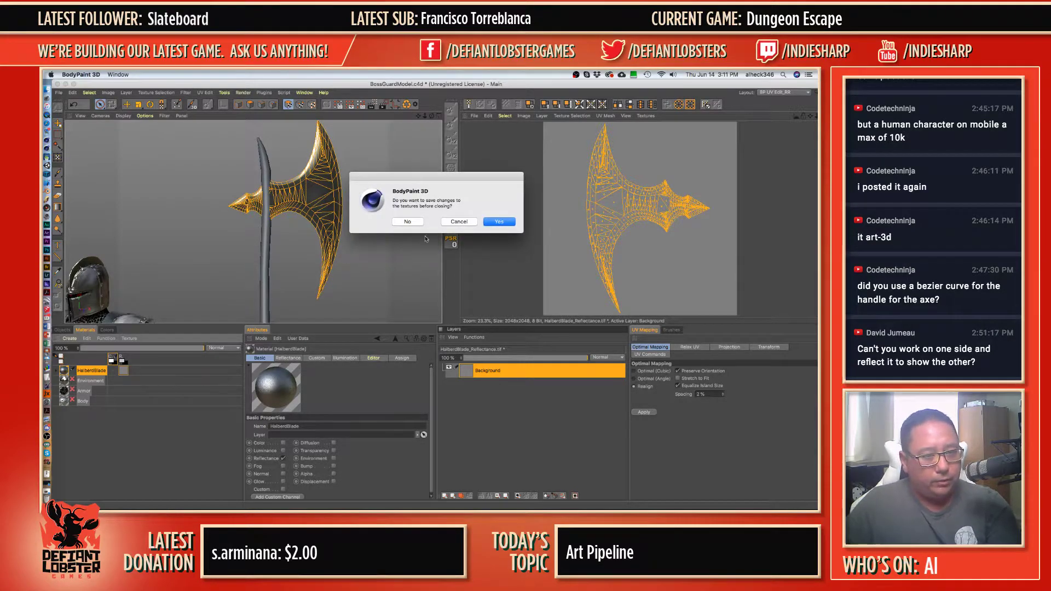
left_click(465, 222)
key("Delete")
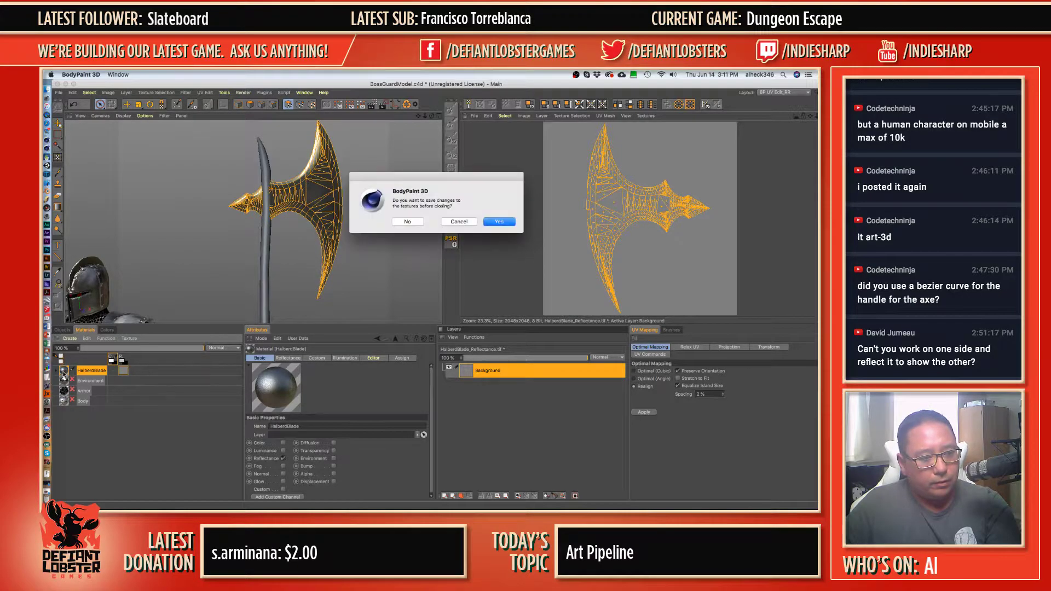
left_click(403, 221)
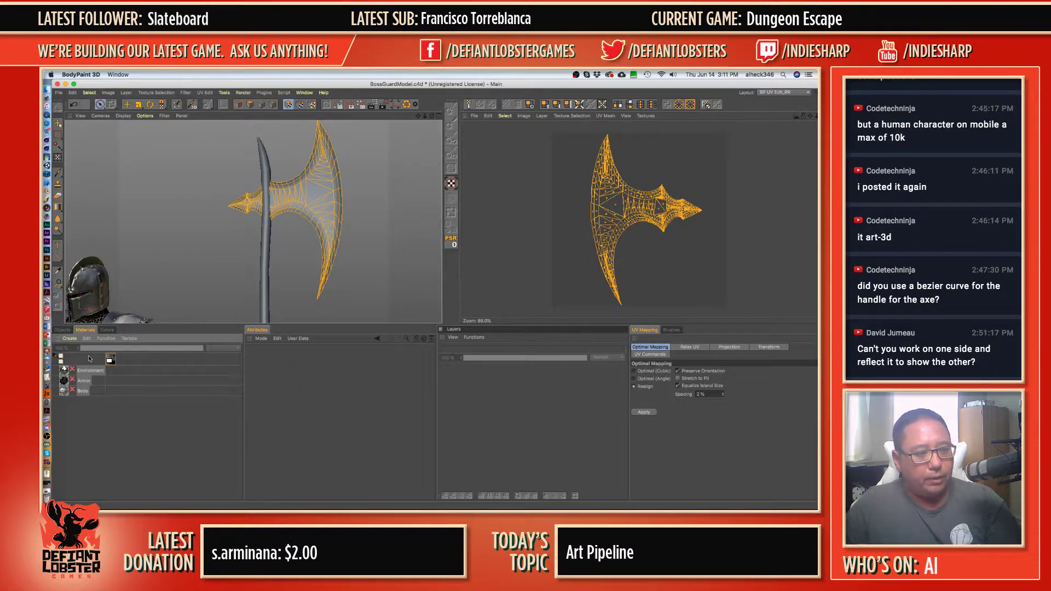
- Create a new standard material named Halberd and apply it to the halberd's blade
left_click(72, 338)
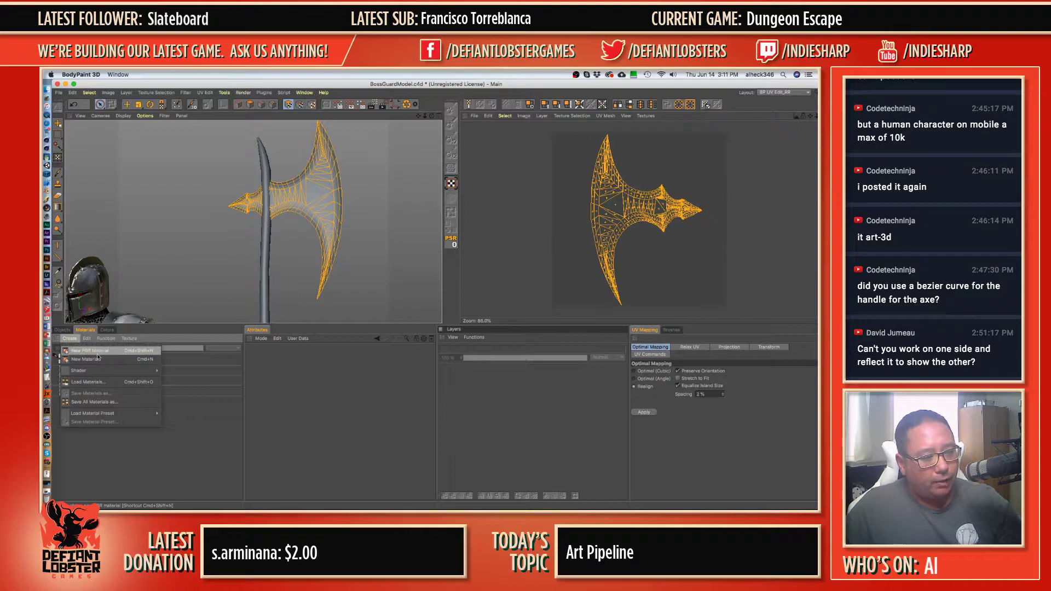
left_click(96, 359)
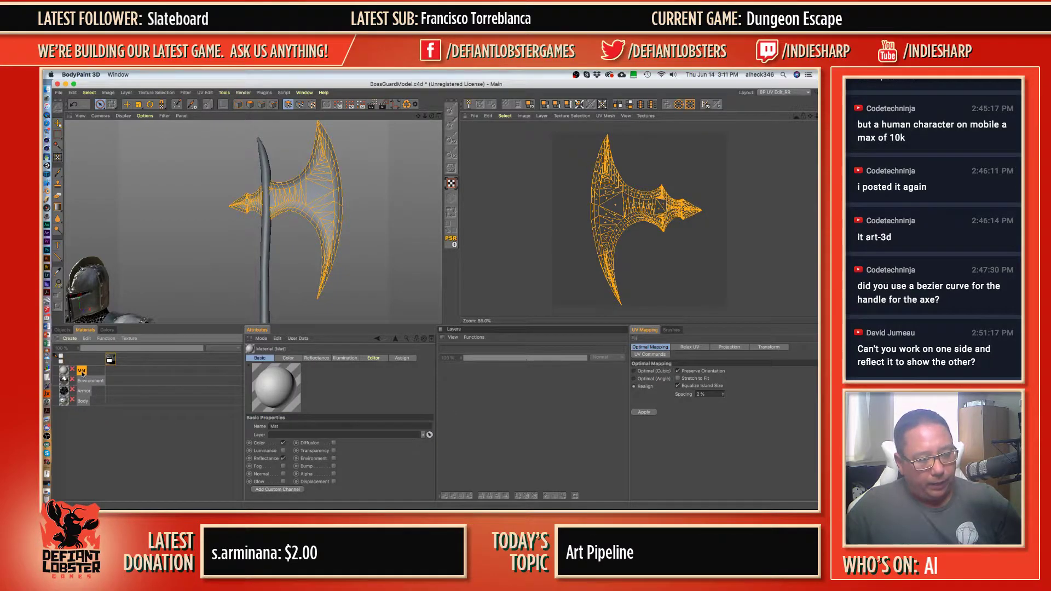
double_click(82, 371)
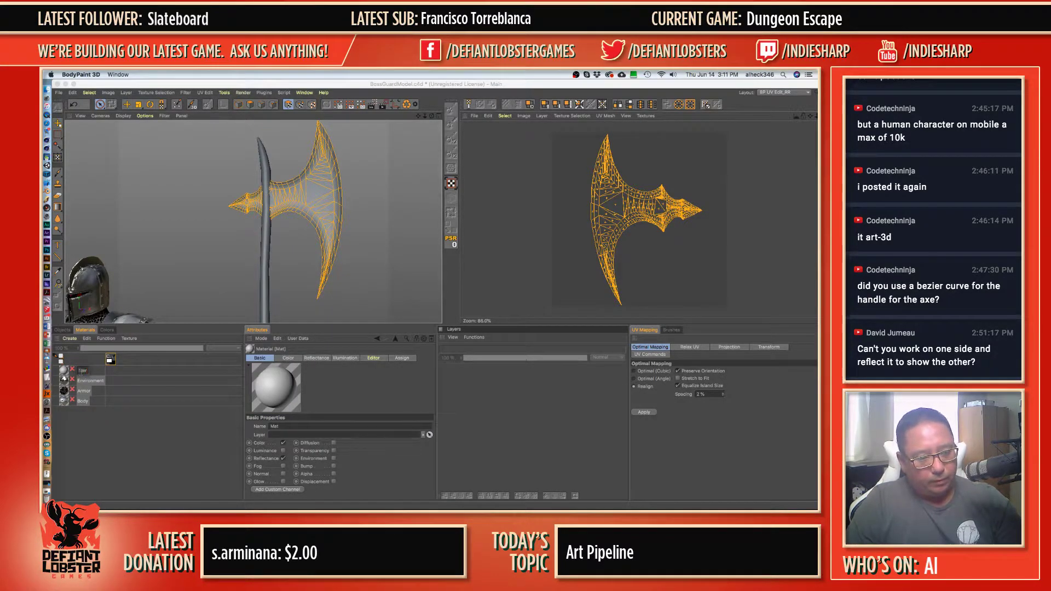
type("Halberd")
key("Return")
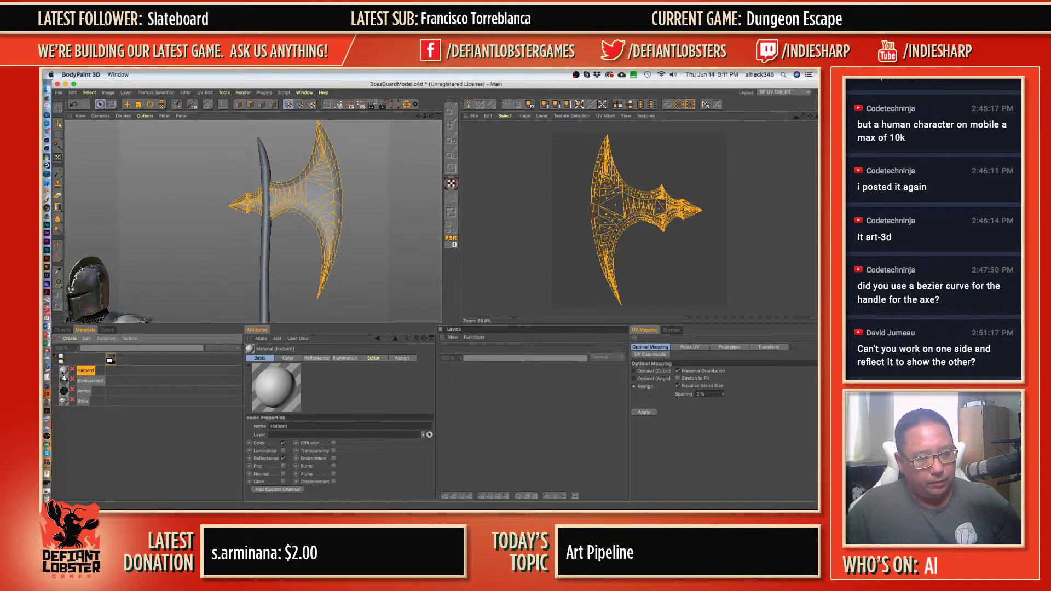
left_click_drag(150, 306, 305, 181)
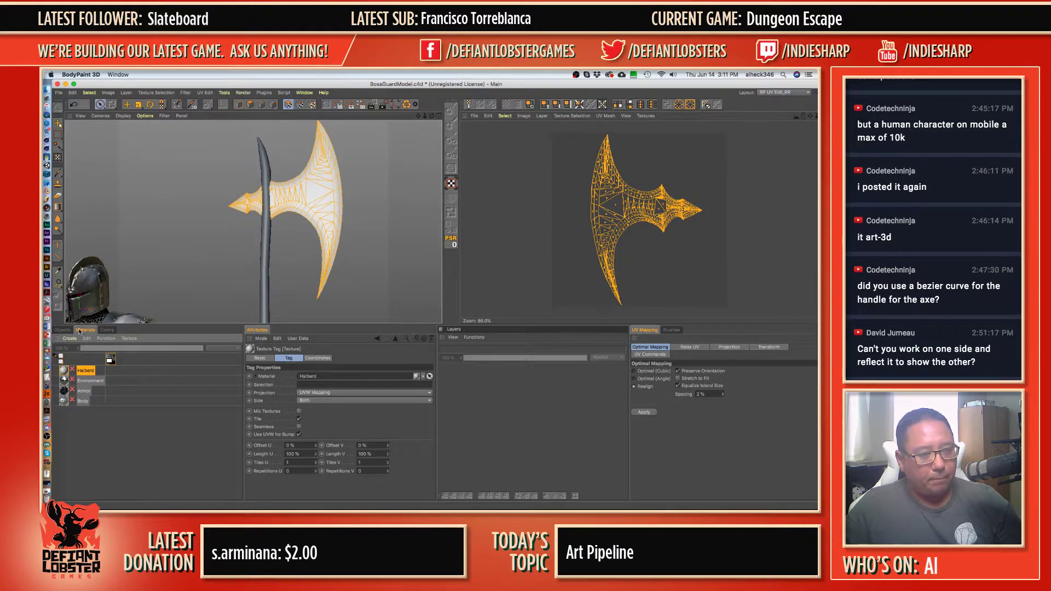
- Add a new reflectance layer to the Halberd material and remove its Default Specular layer
double_click(84, 372)
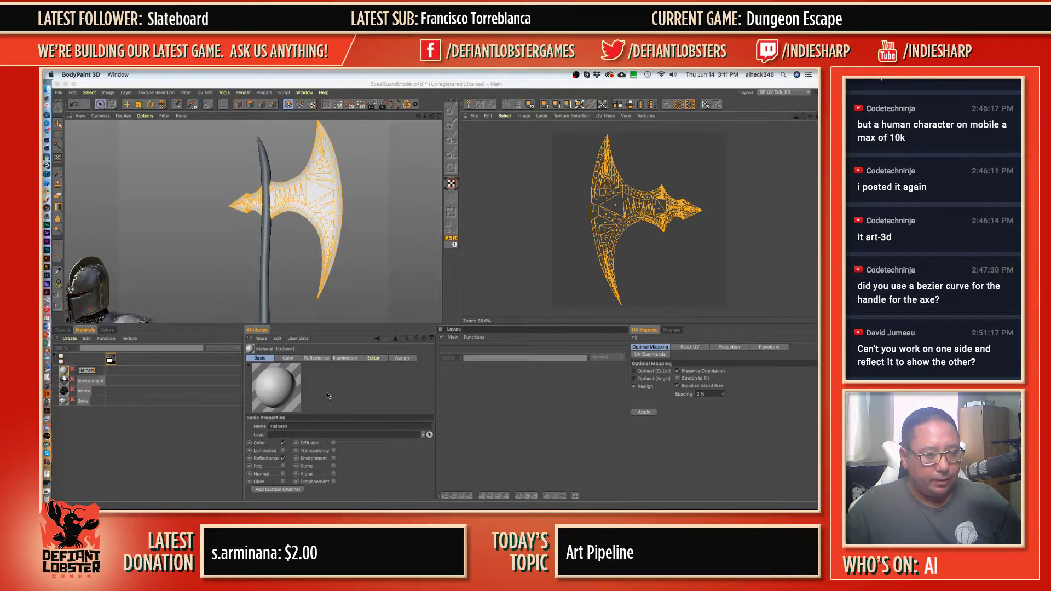
left_click(317, 358)
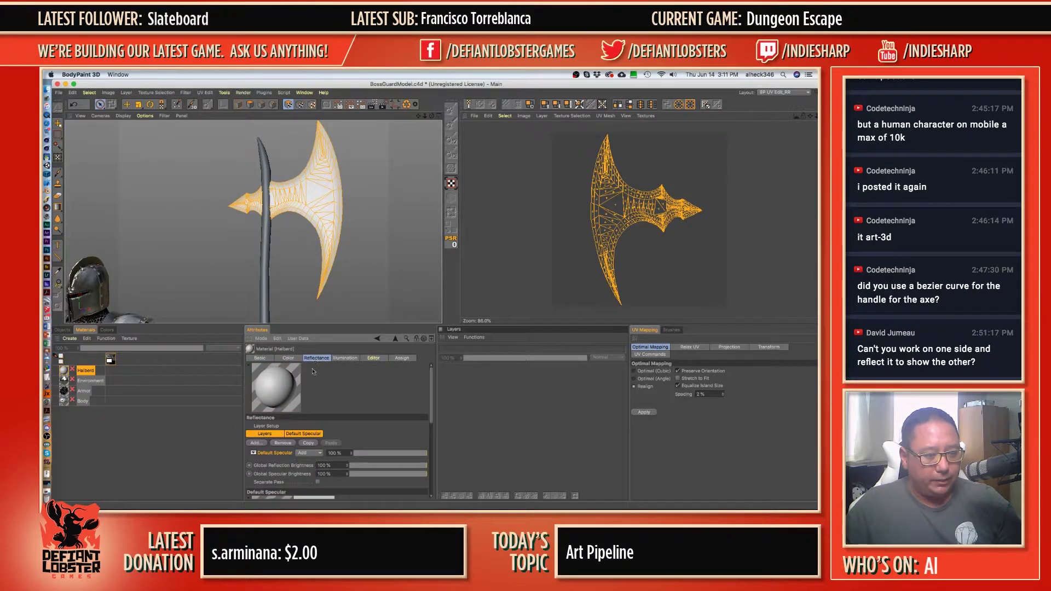
left_click(263, 444)
left_click(284, 409)
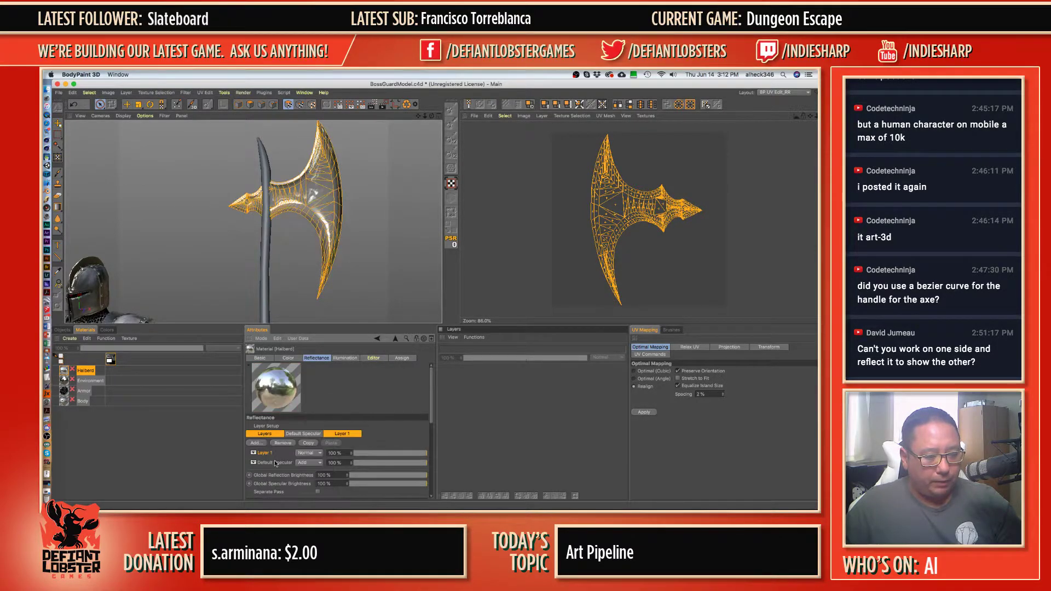
key("Delete")
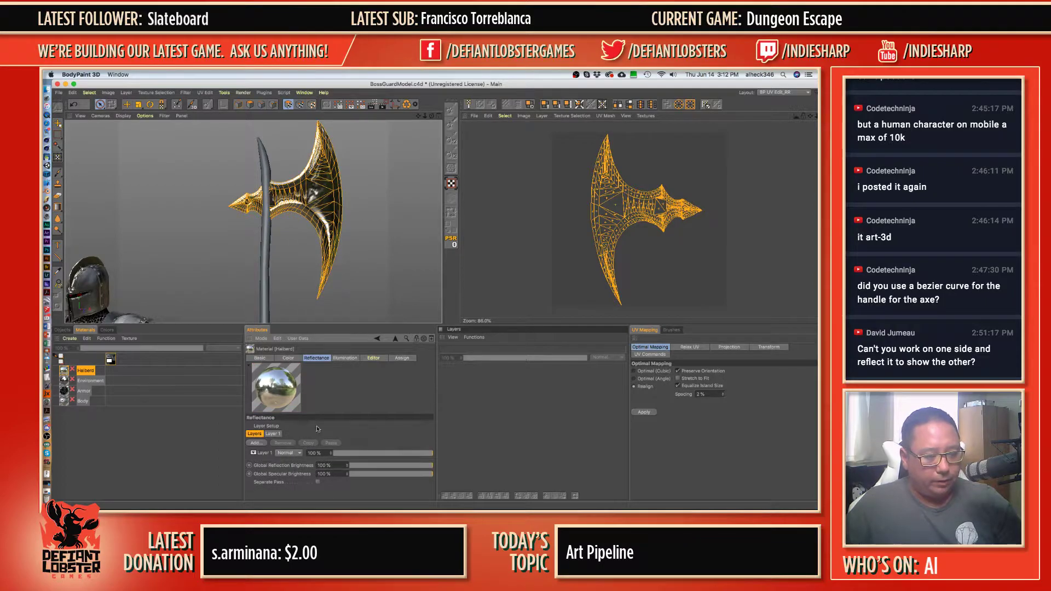
- Rename the Halberd material's reflectance layer, Layer 1, as Reflectance
double_click(264, 453)
type("R")
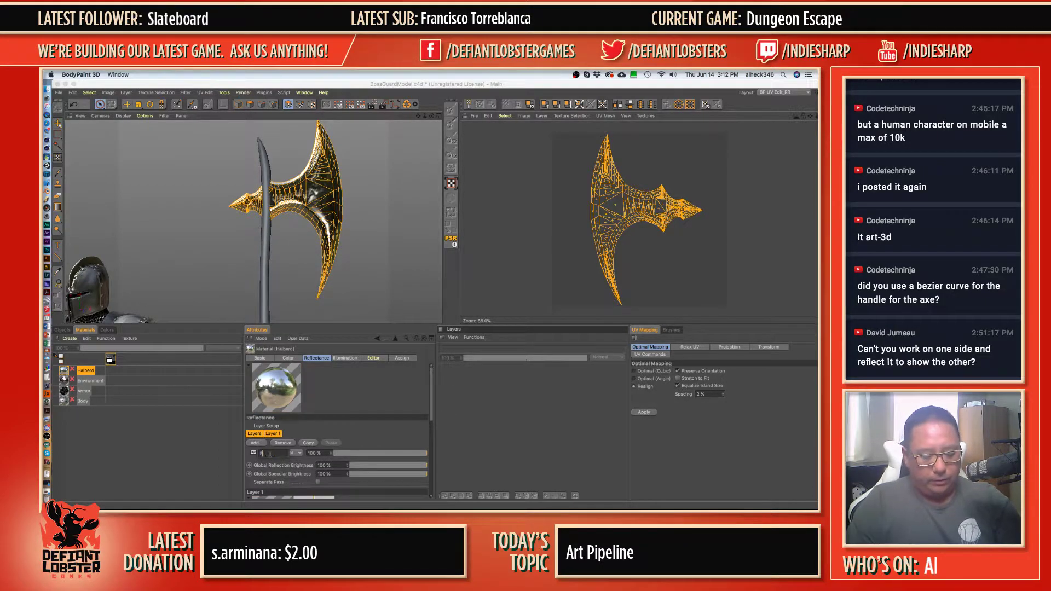
type("eflectance")
key("Return")
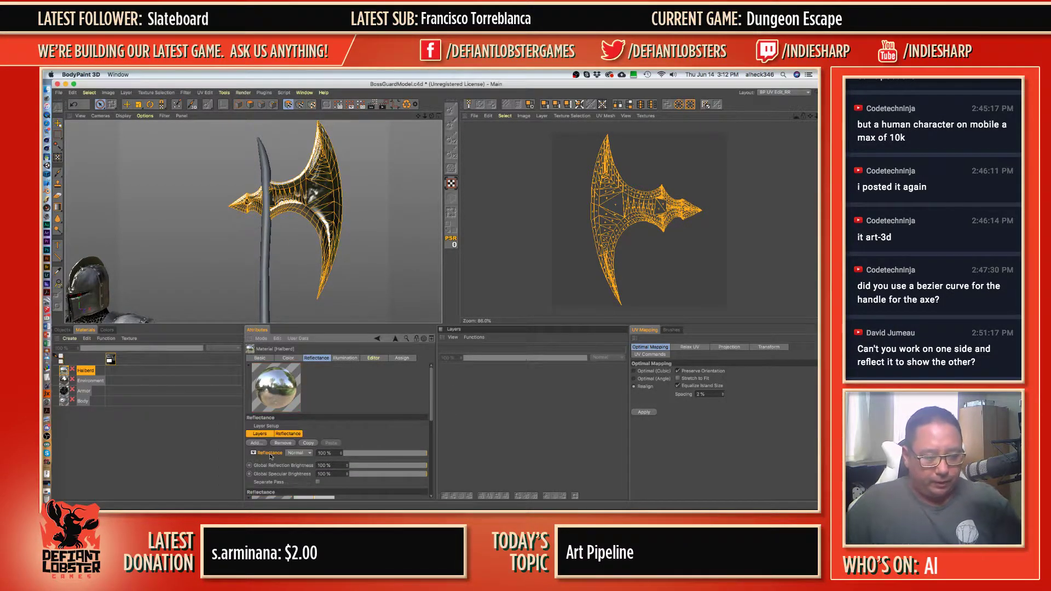
left_click(287, 362)
left_click(260, 357)
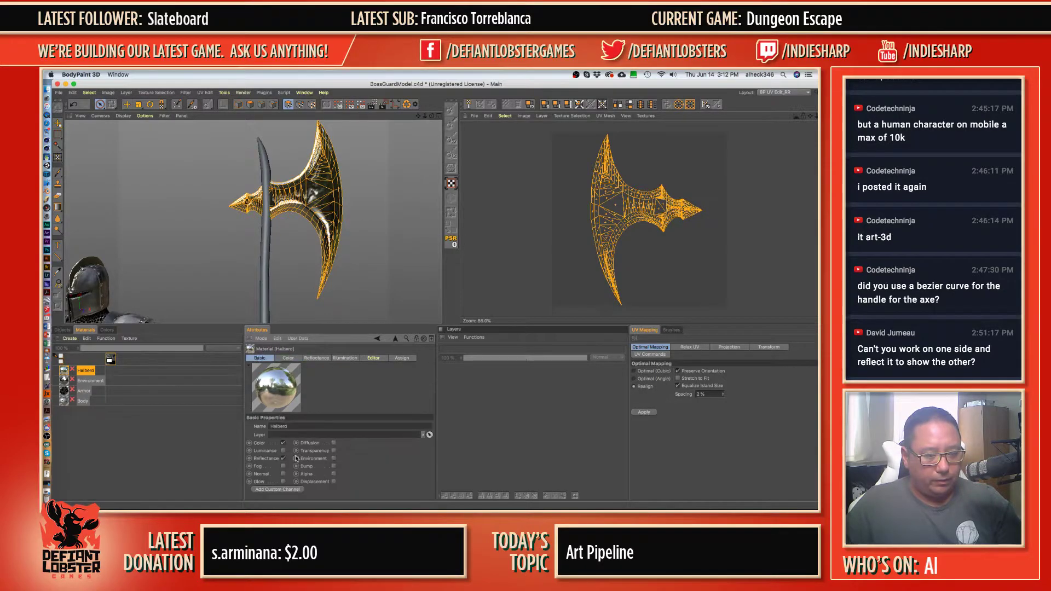
left_click(283, 443)
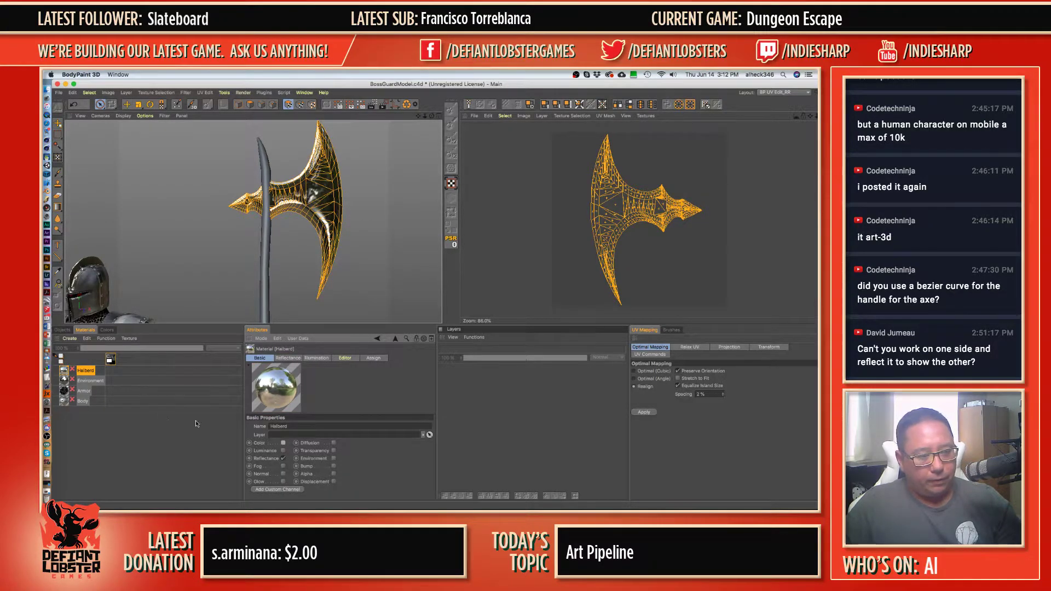
left_click(283, 443)
- Create a 2048 × 2048 pixel texture for the Halberd material's Reflectance layer and disable the material's Color channel
right_click(89, 377)
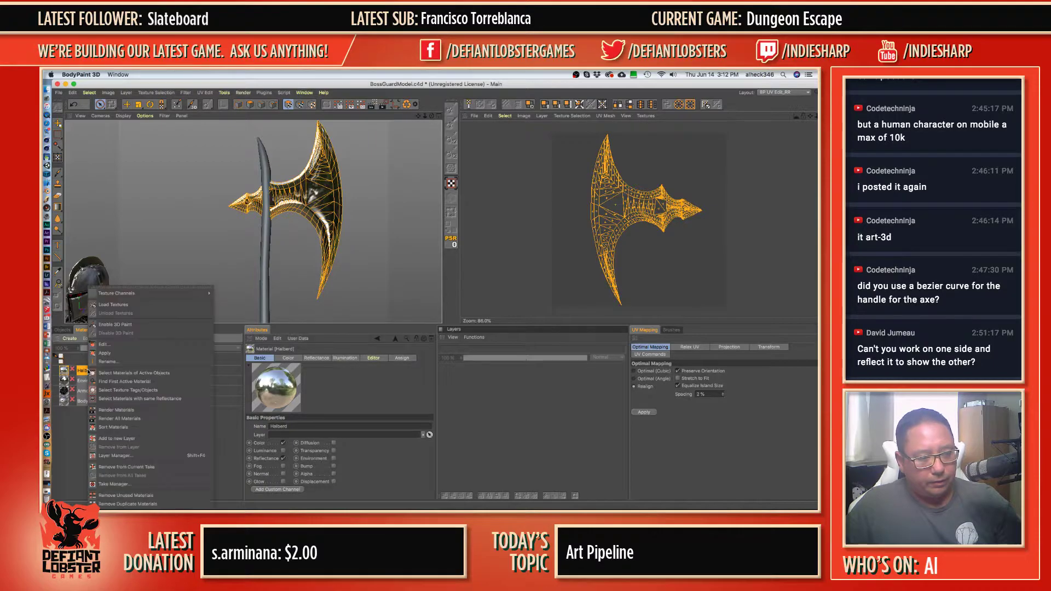
mouse_move(124, 297)
mouse_move(243, 386)
left_click(284, 387)
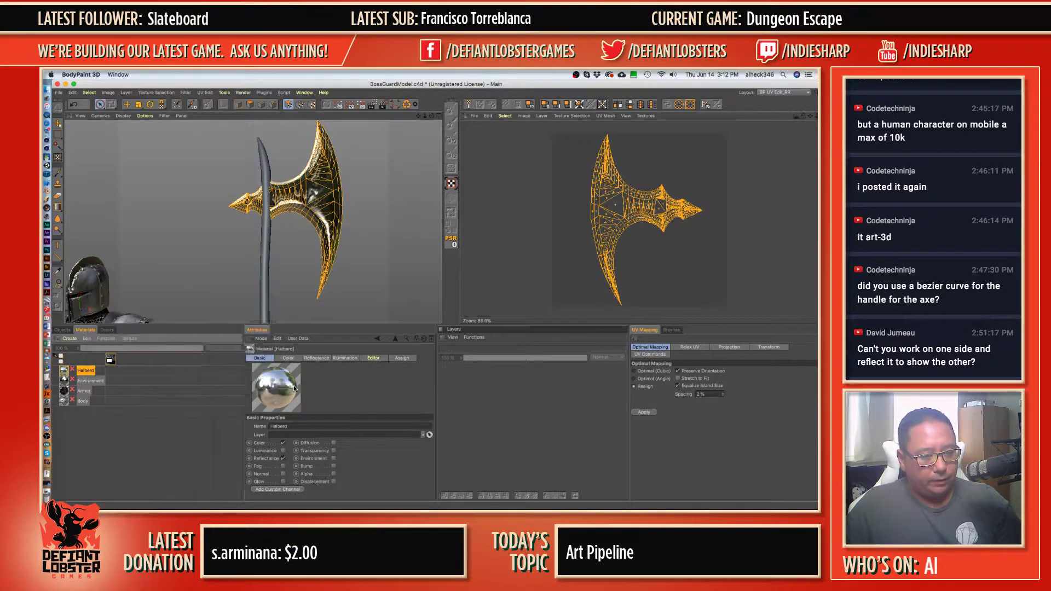
left_click(308, 462)
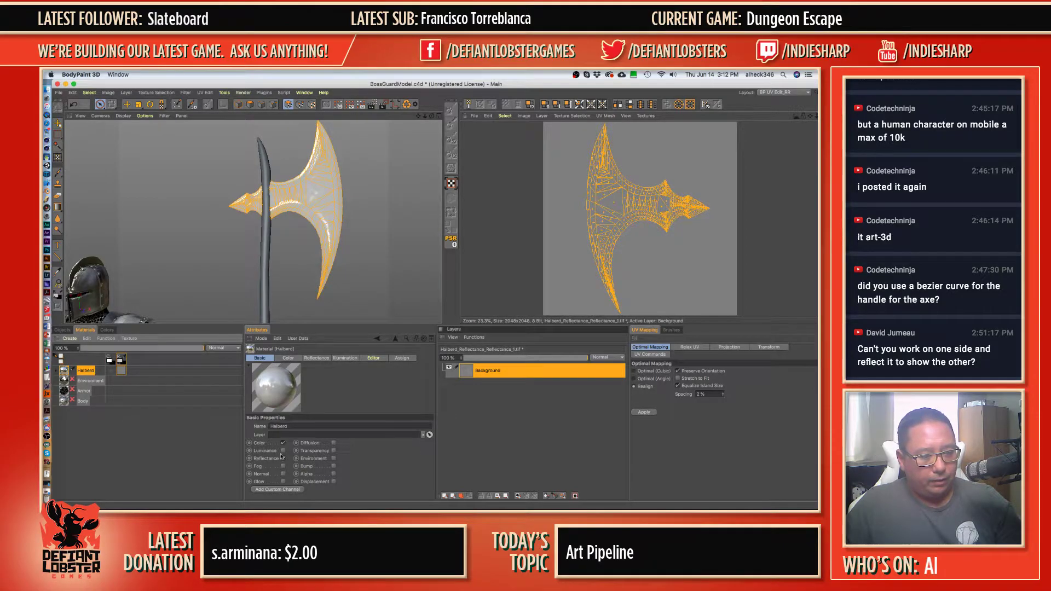
left_click(283, 443)
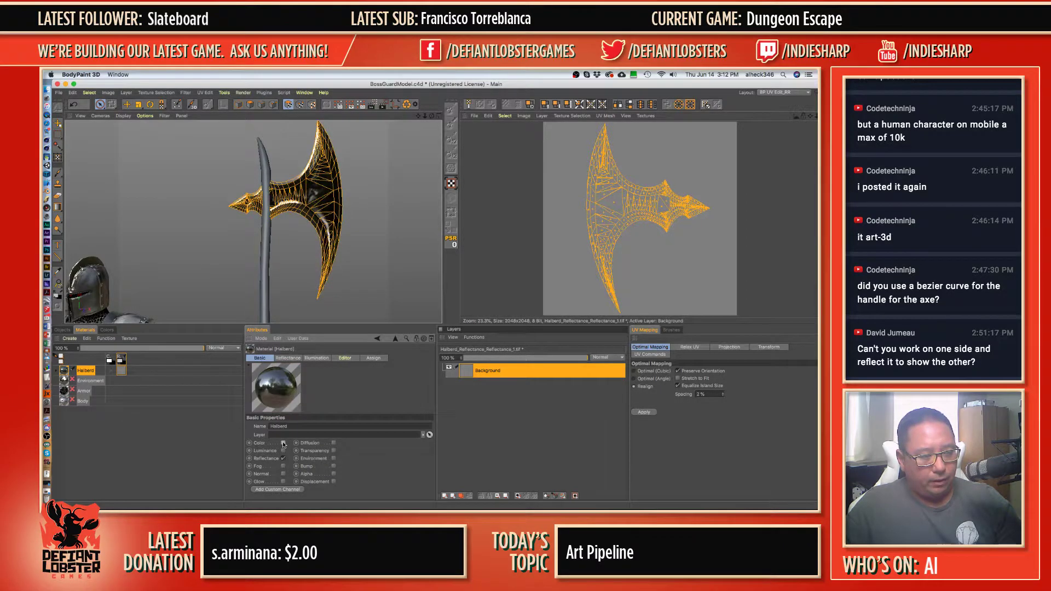
- Examine the Halberd material's texture channels, expanding its Reflectance texture down to the Background layer, and view the material's basic properties
left_click(119, 361)
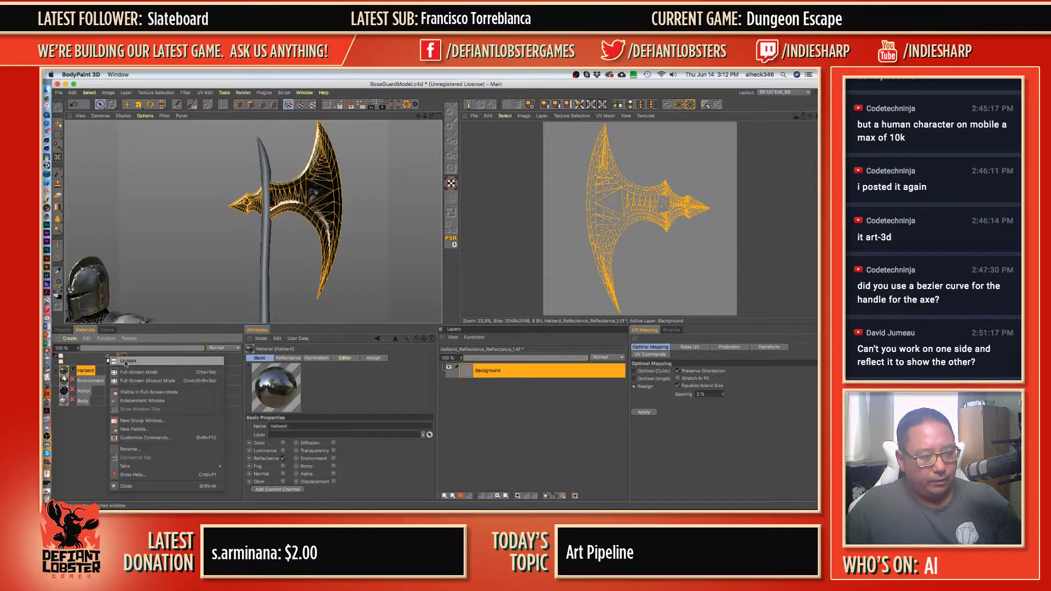
left_click(132, 487)
left_click(106, 371)
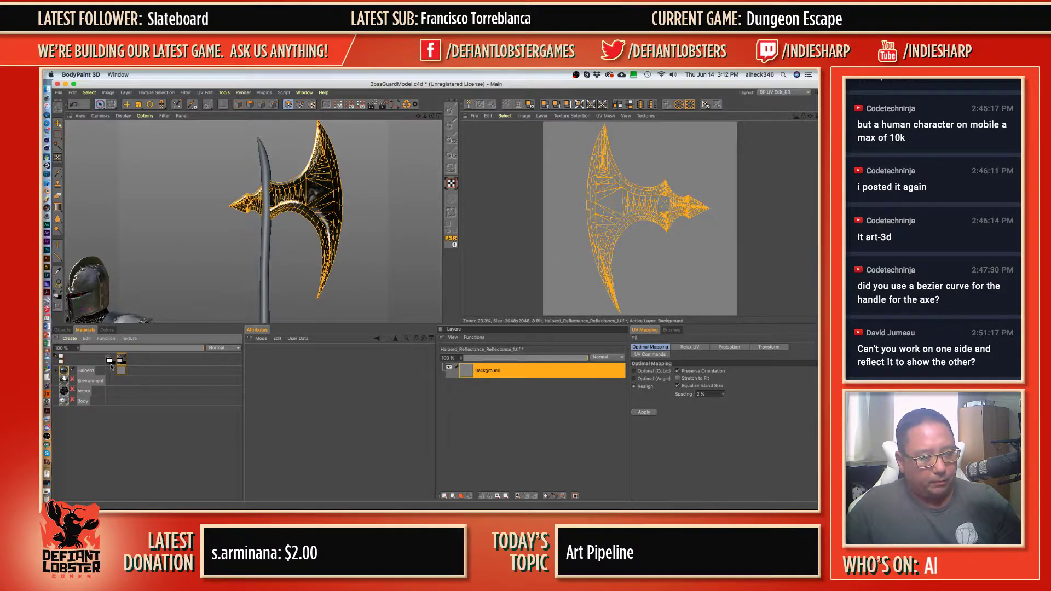
left_click(109, 359)
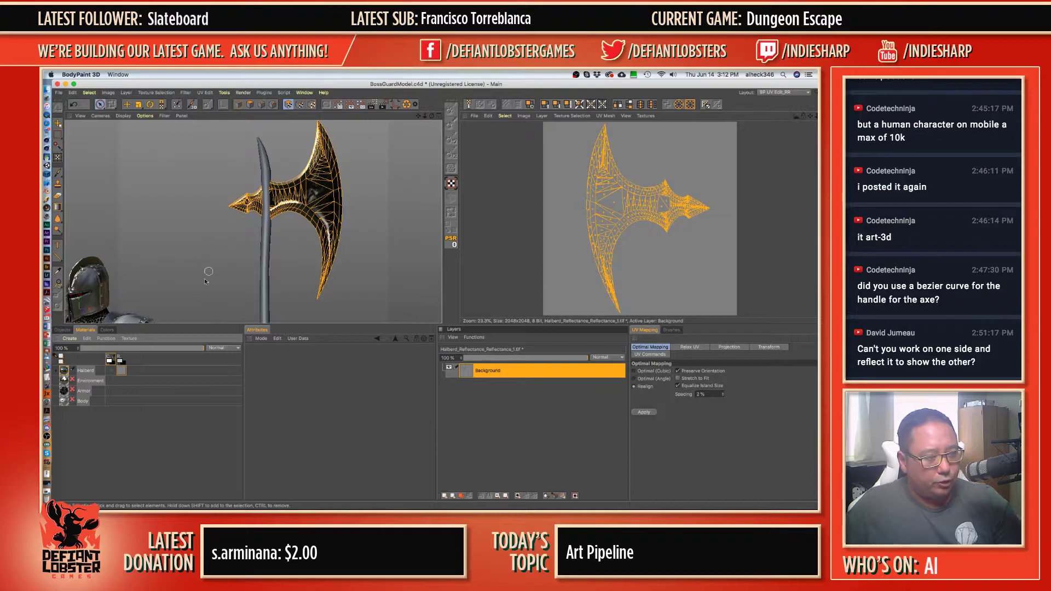
left_click(55, 371)
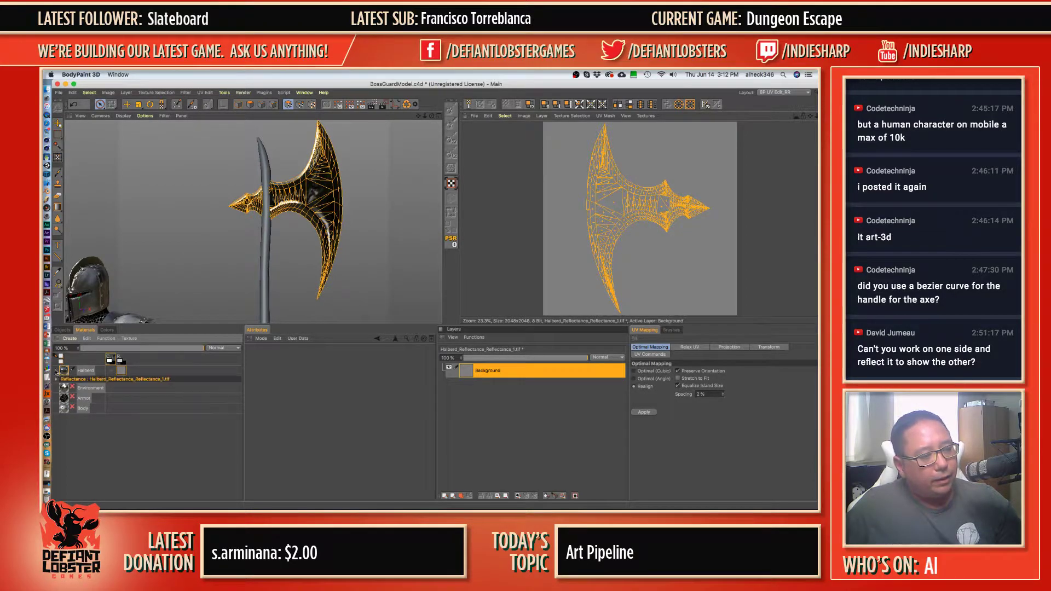
left_click(56, 379)
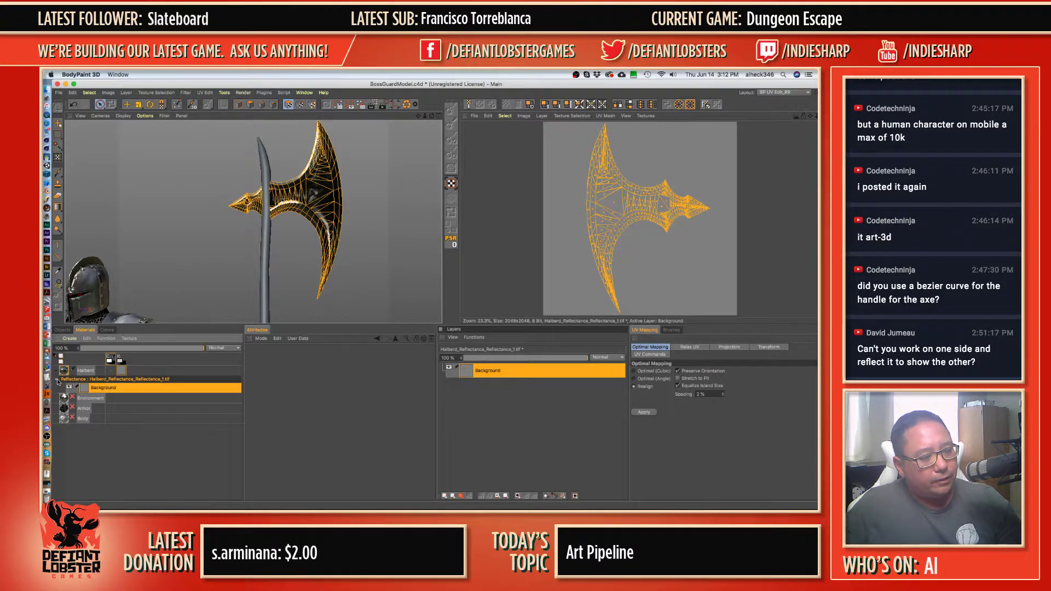
right_click(109, 360)
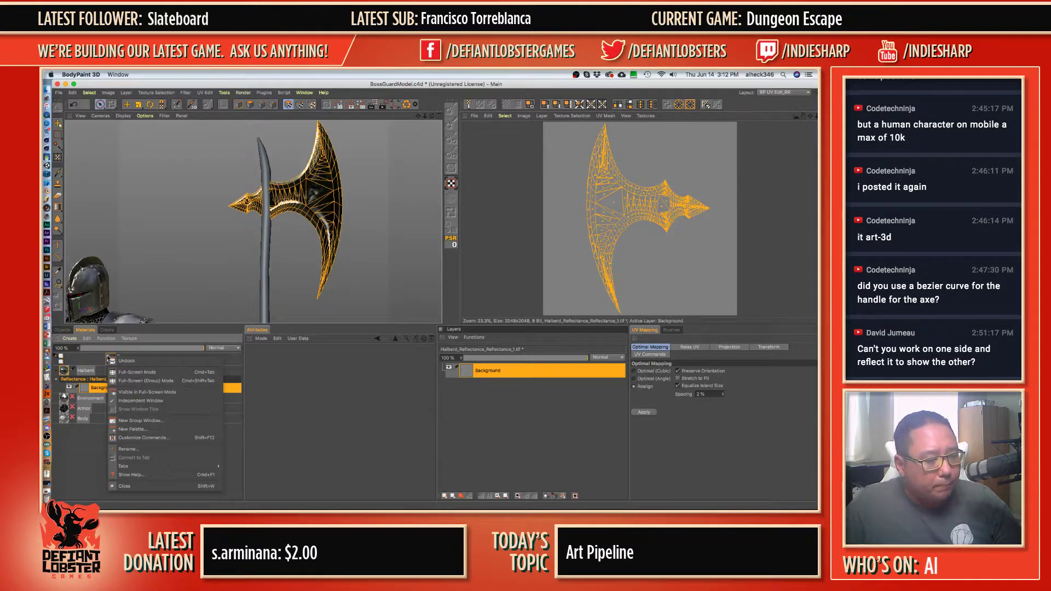
left_click(108, 359)
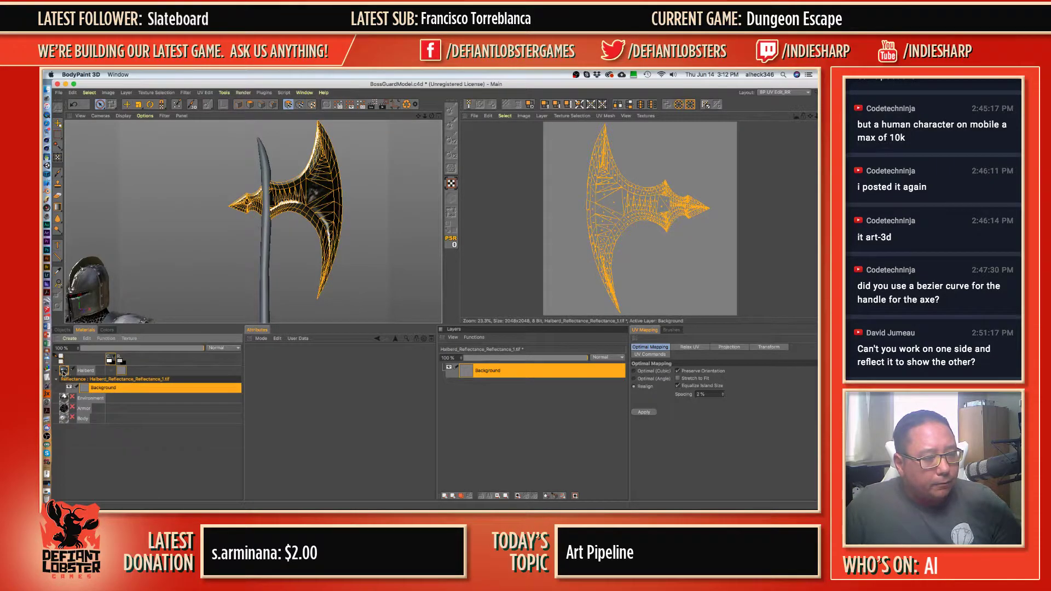
left_click(63, 371)
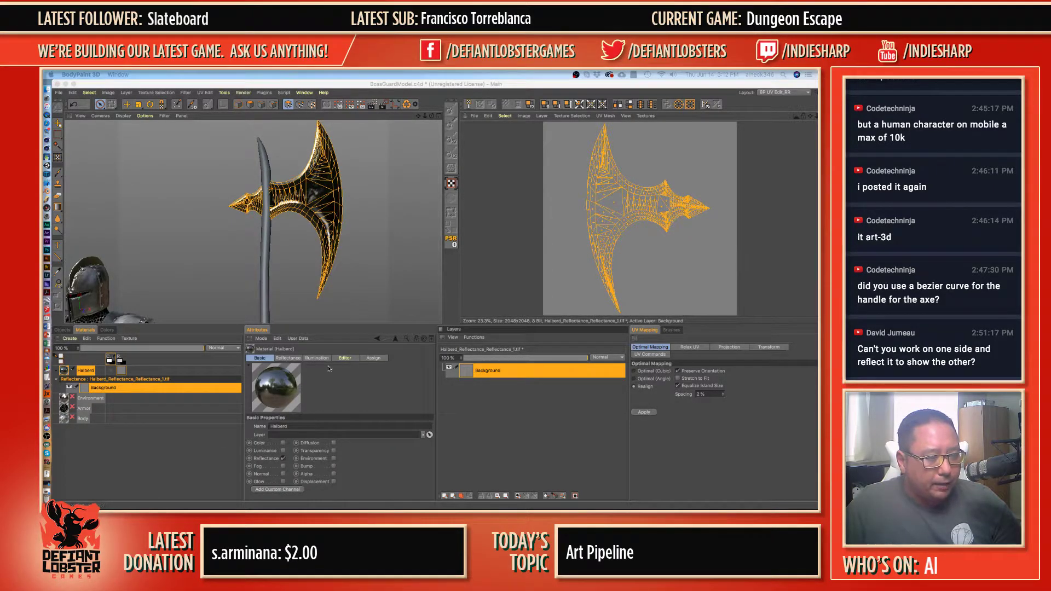
- Close all textures open in the UV view
left_click(344, 359)
left_click(271, 357)
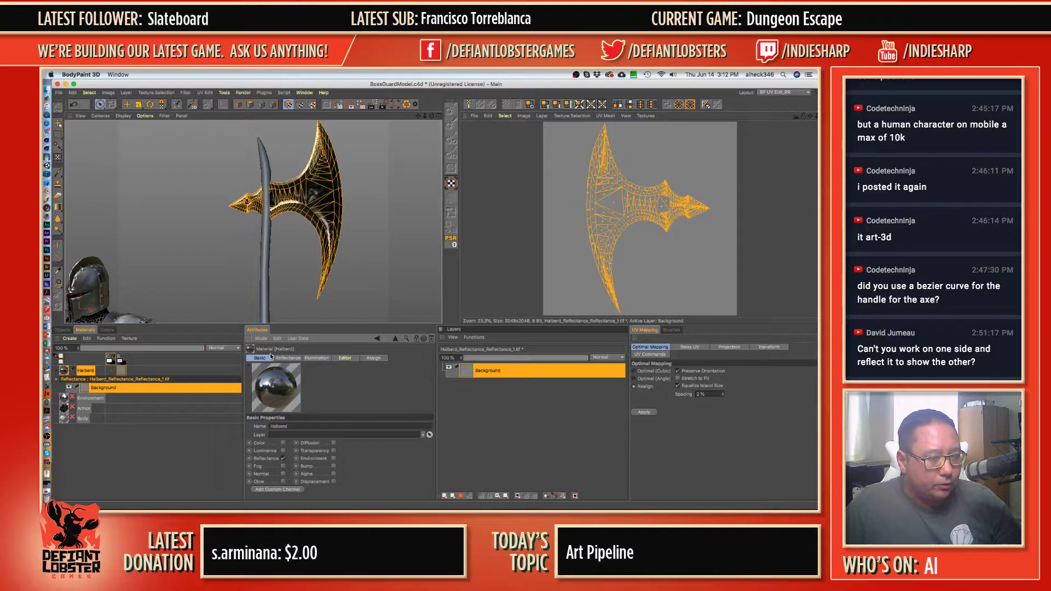
left_click(642, 116)
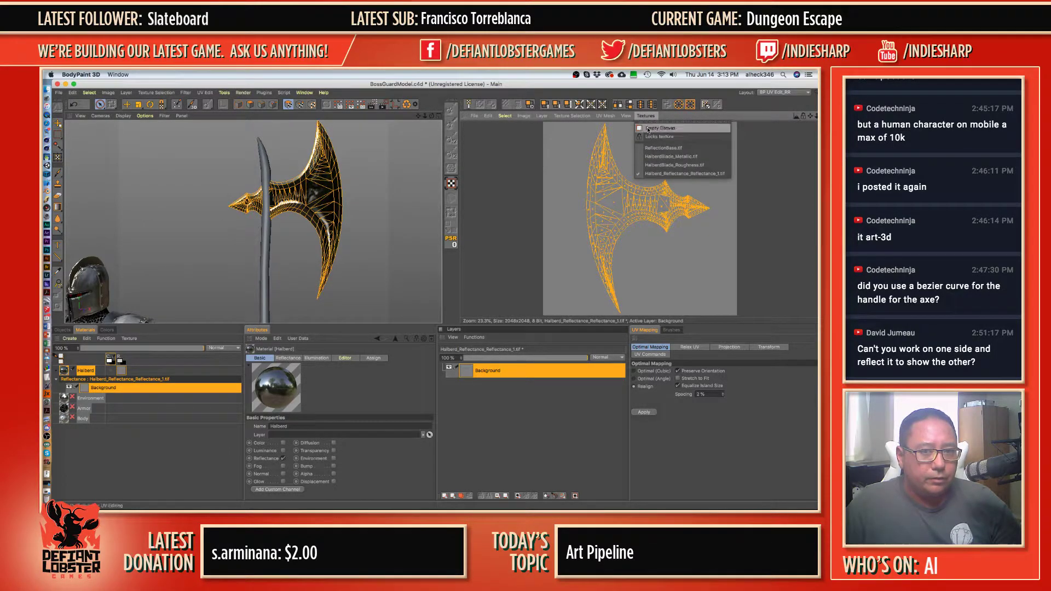
left_click(470, 116)
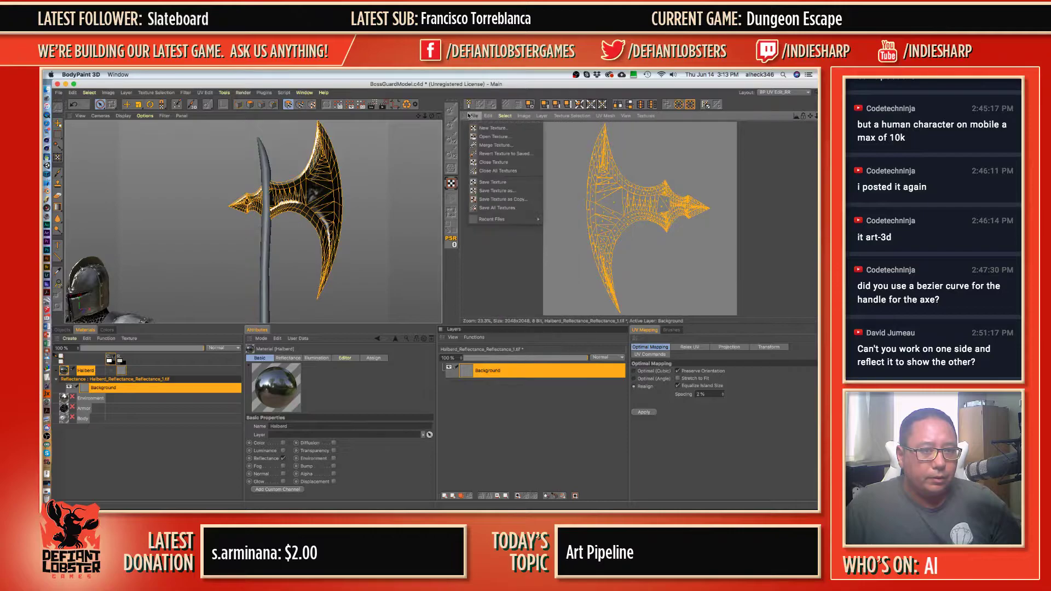
left_click(485, 168)
left_click(415, 224)
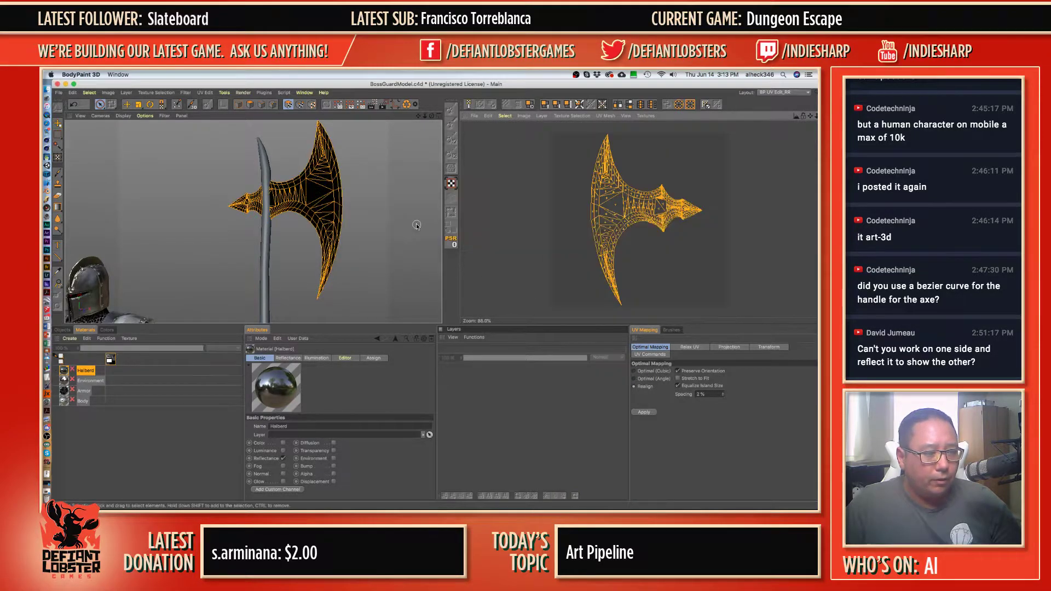
- Examine the texture channel options of the Halberd material, down to those of its Reflectance layer
left_click(88, 373)
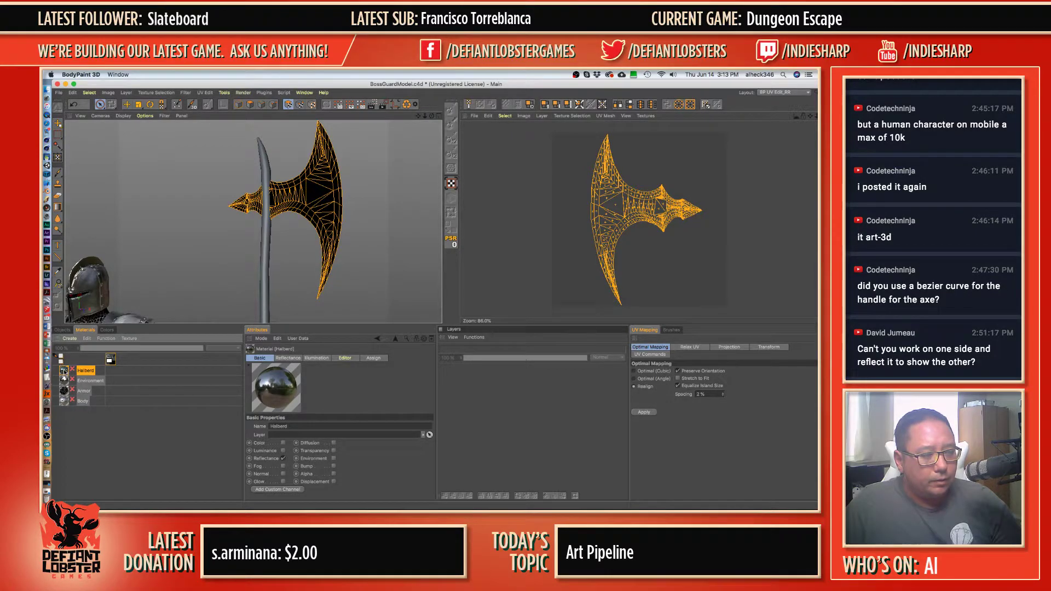
double_click(64, 372)
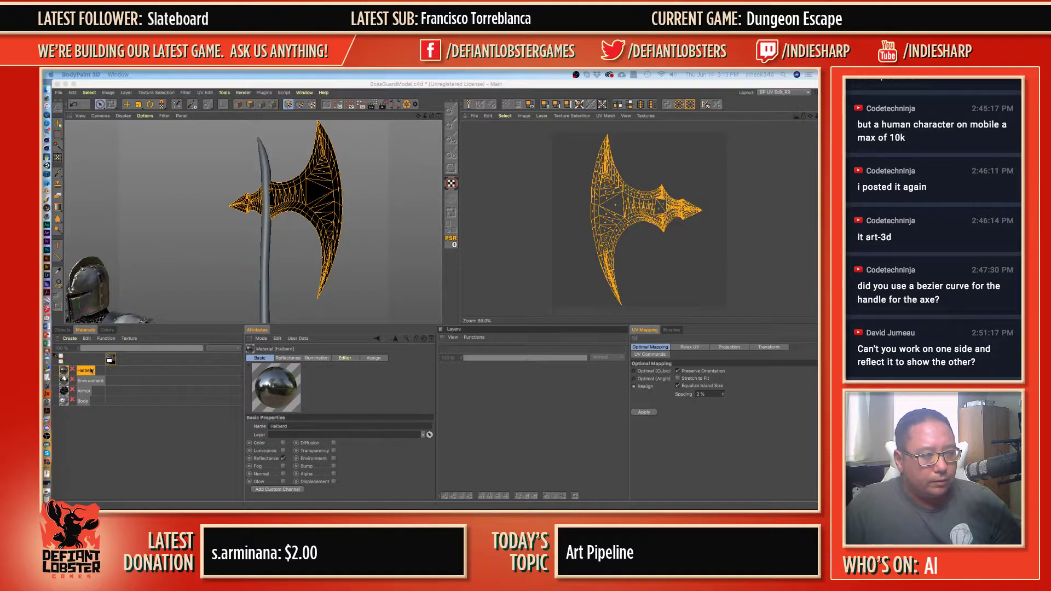
right_click(91, 371)
mouse_move(148, 294)
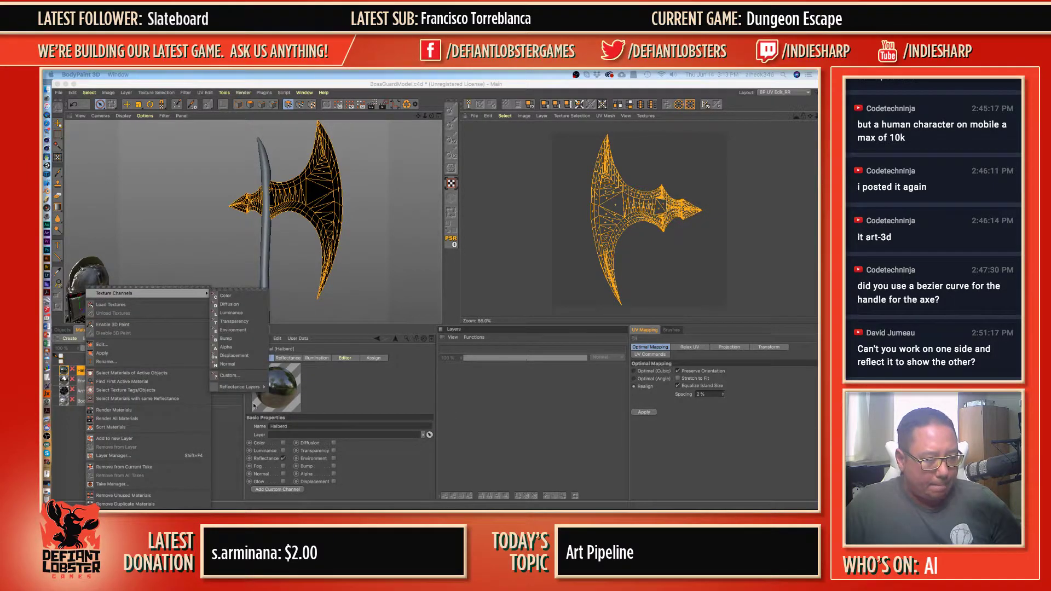
mouse_move(252, 387)
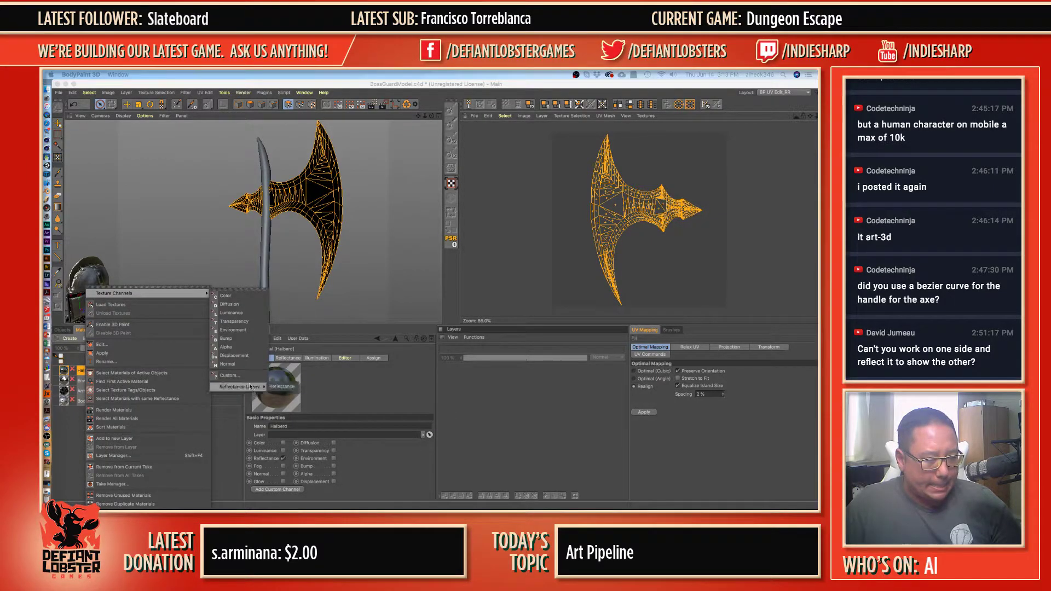
left_click(277, 387)
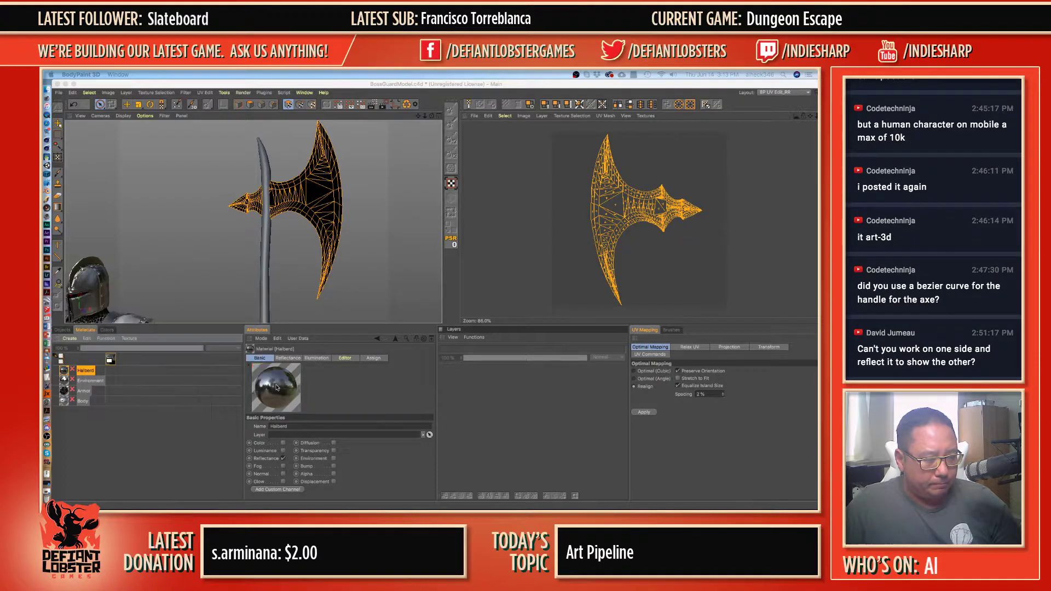
right_click(91, 372)
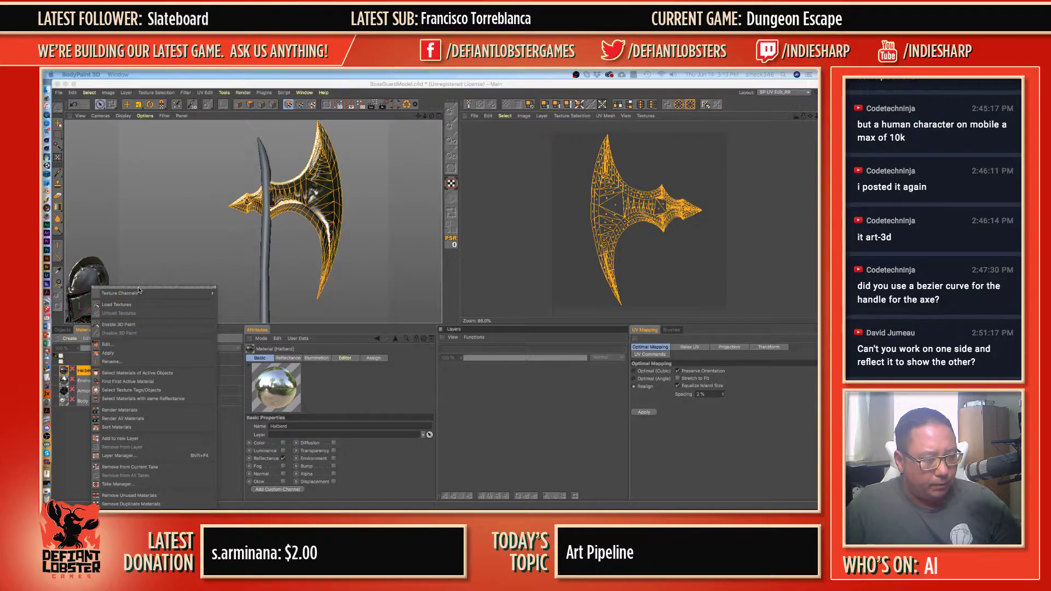
mouse_move(203, 293)
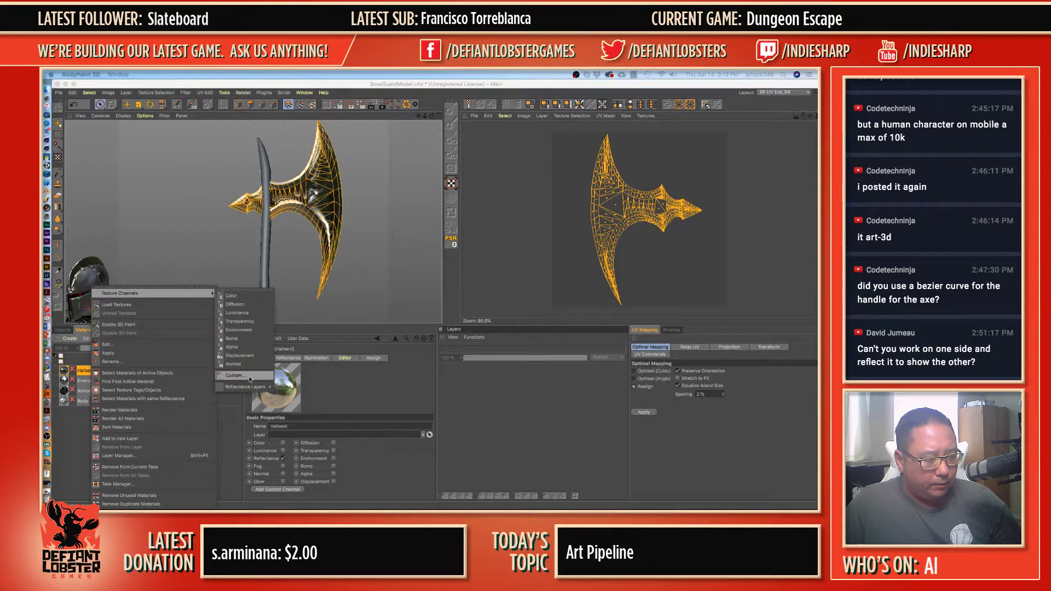
left_click(336, 388)
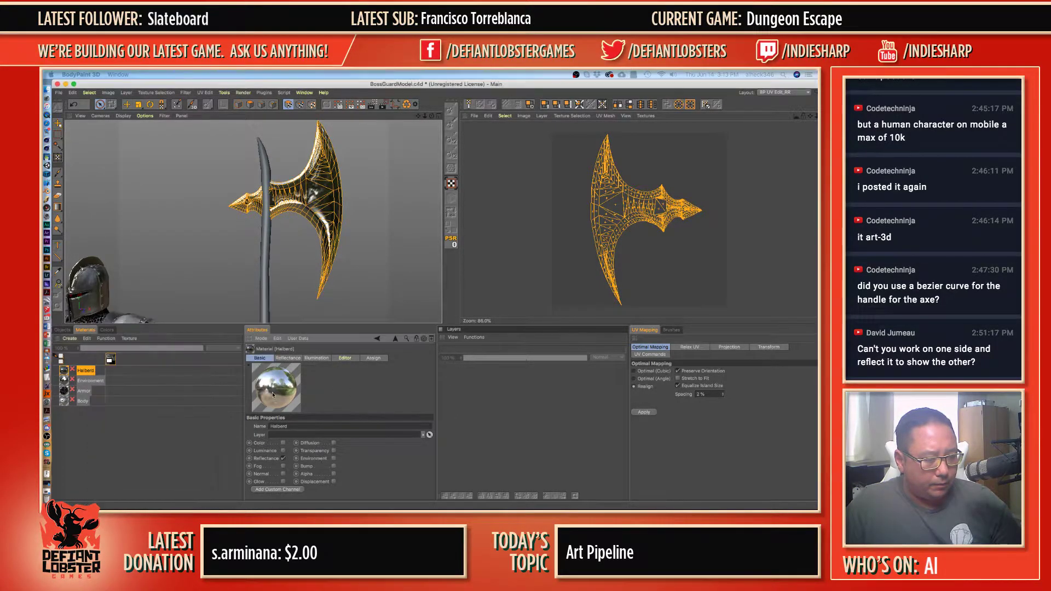
right_click(91, 373)
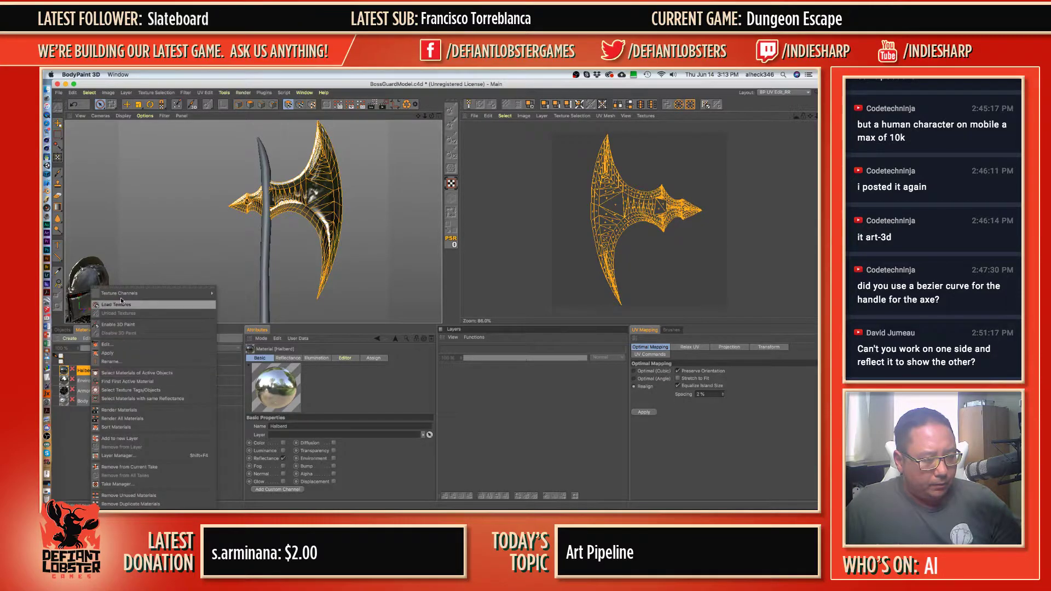
mouse_move(164, 294)
left_click(335, 387)
- Try the Body_Roughness.png bitmap as the roughness texture of the Halberd material's Reflectance layer, and undo it
left_click(288, 358)
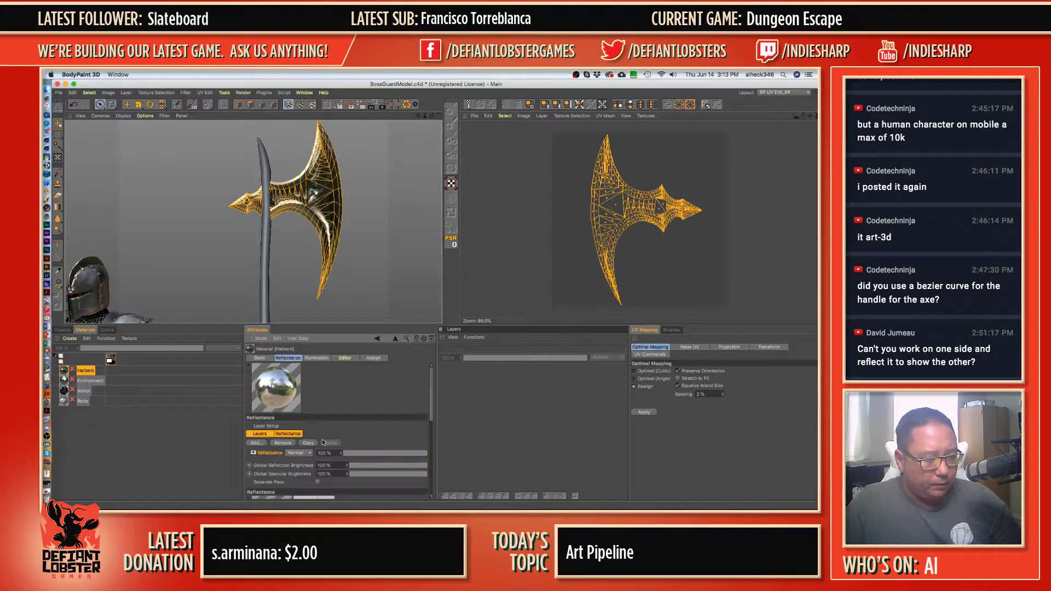
scroll(433, 395, "down", 2)
left_click_drag(433, 396, 436, 436)
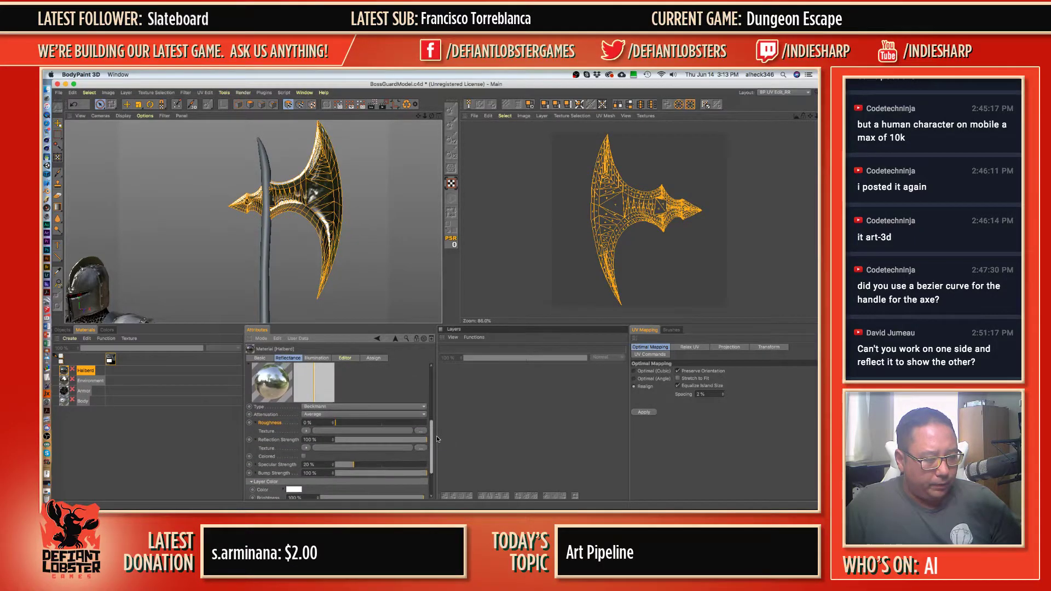
left_click(306, 431)
mouse_move(318, 312)
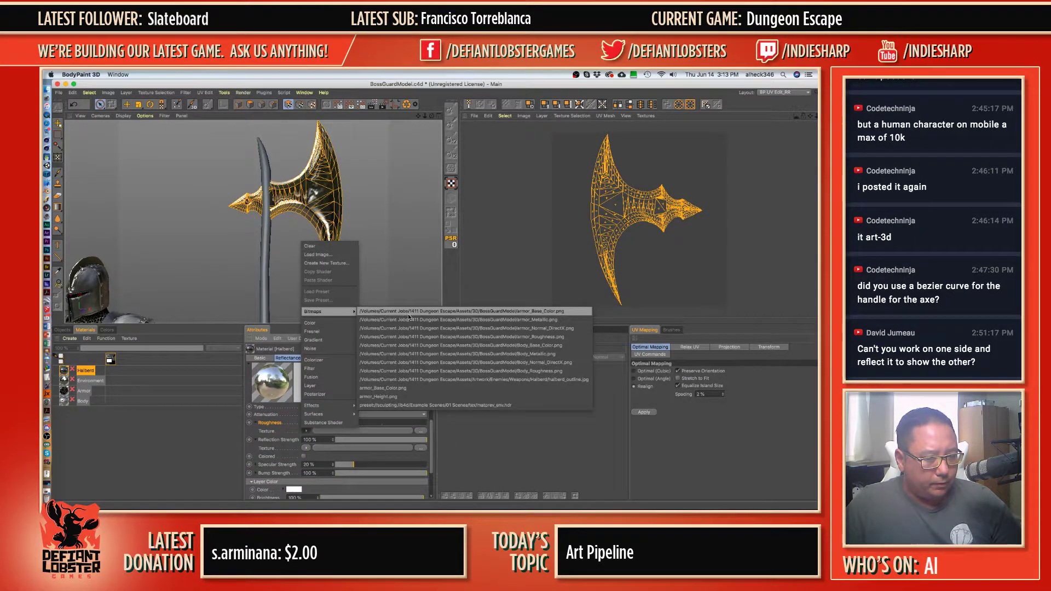
left_click(418, 371)
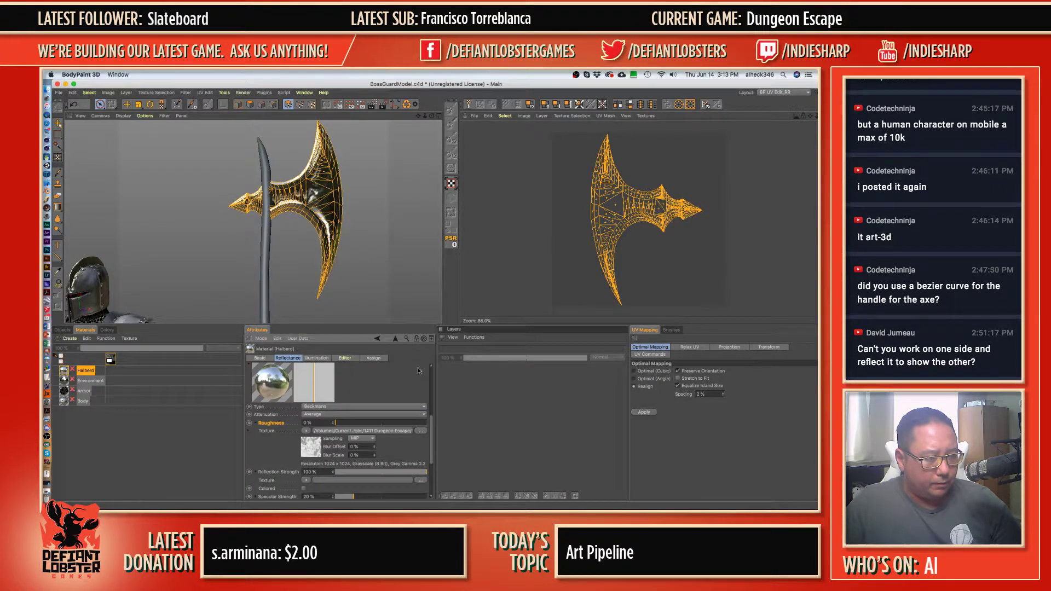
key("super+z")
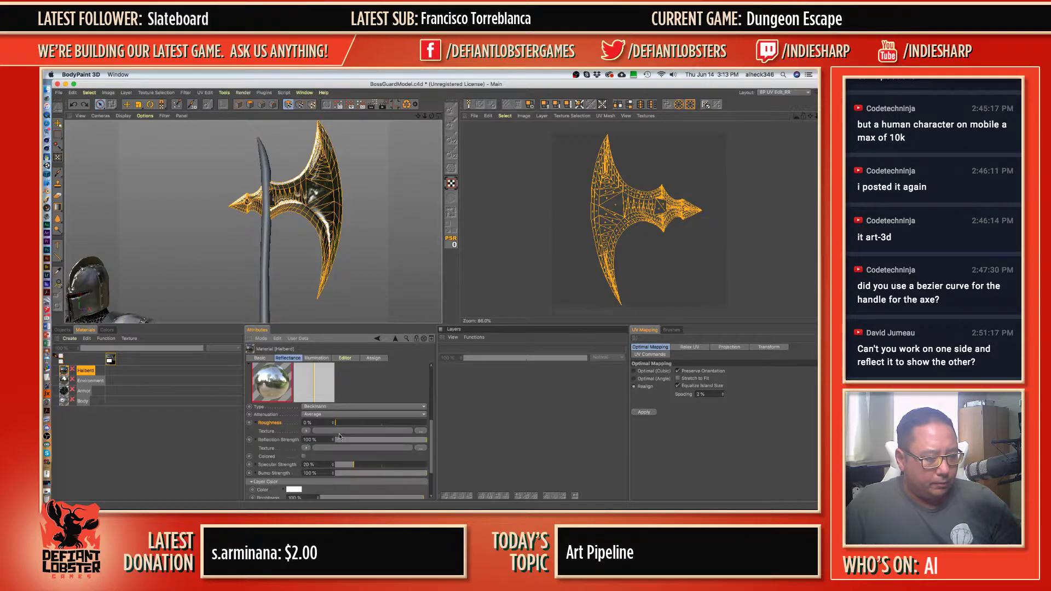
left_click(306, 431)
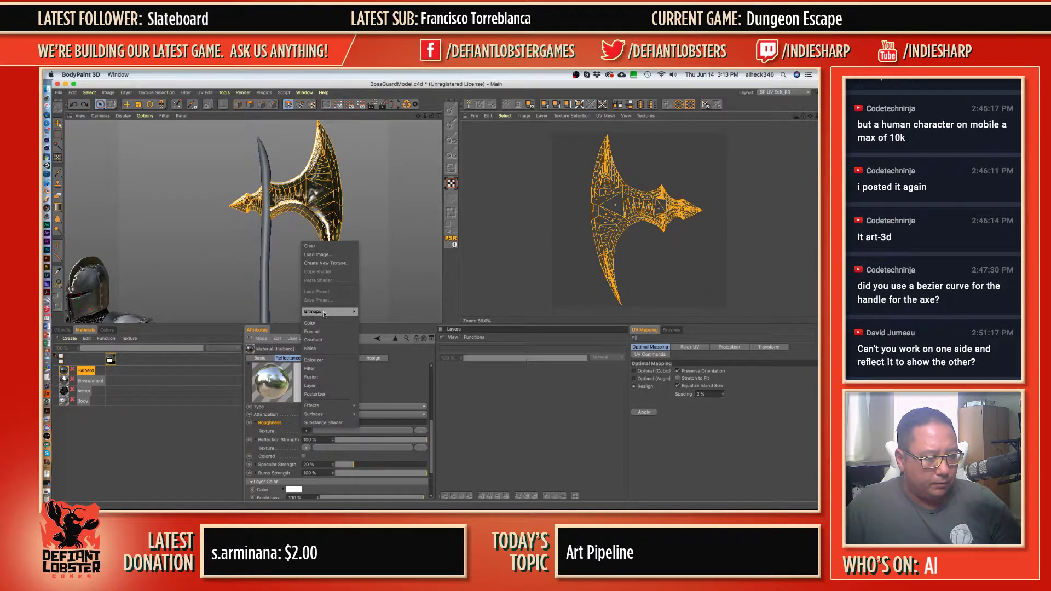
mouse_move(324, 315)
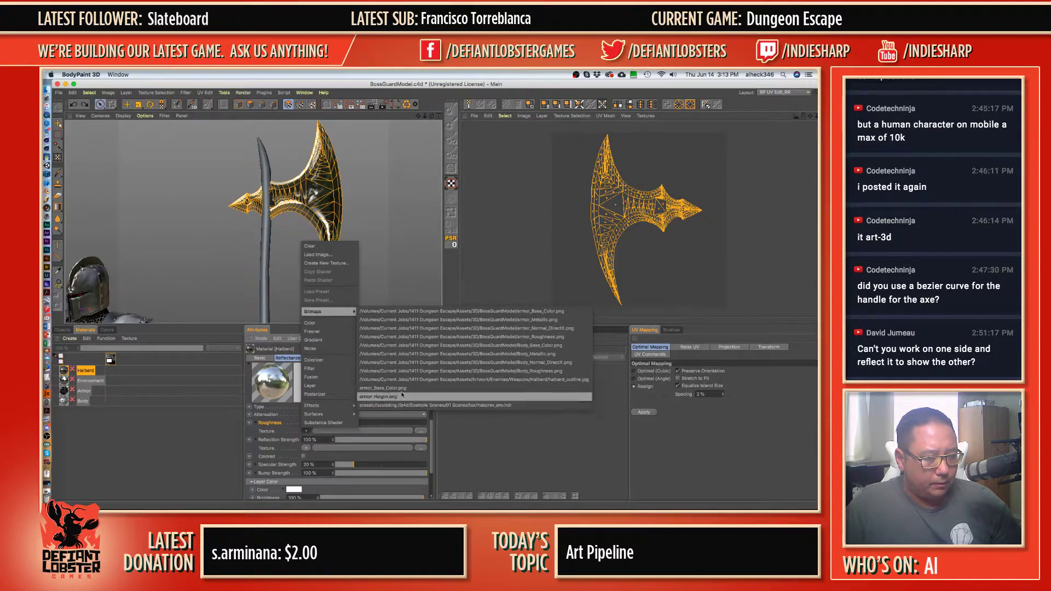
left_click(96, 371)
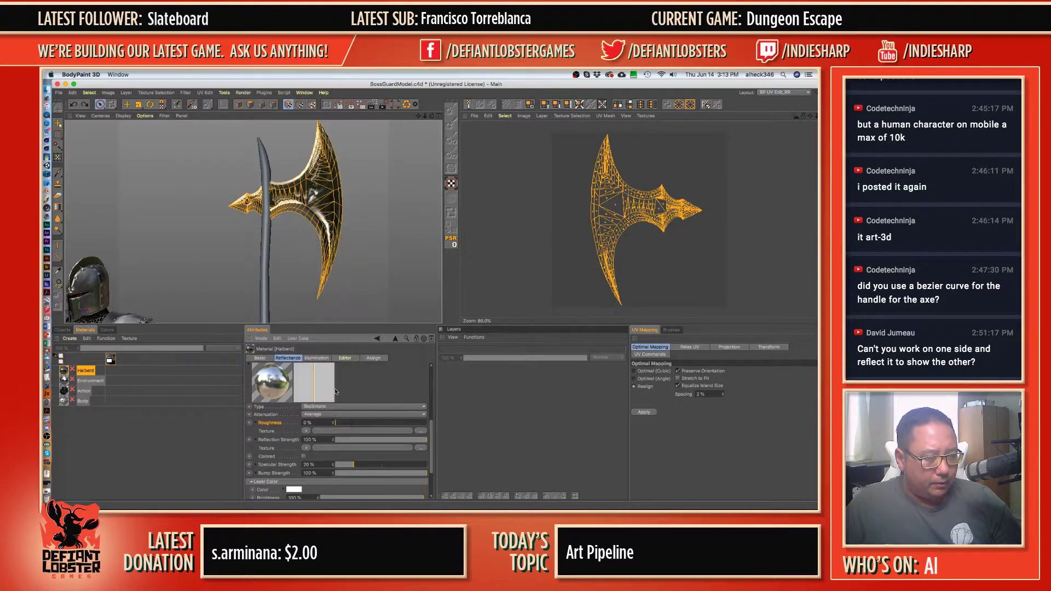
right_click(95, 371)
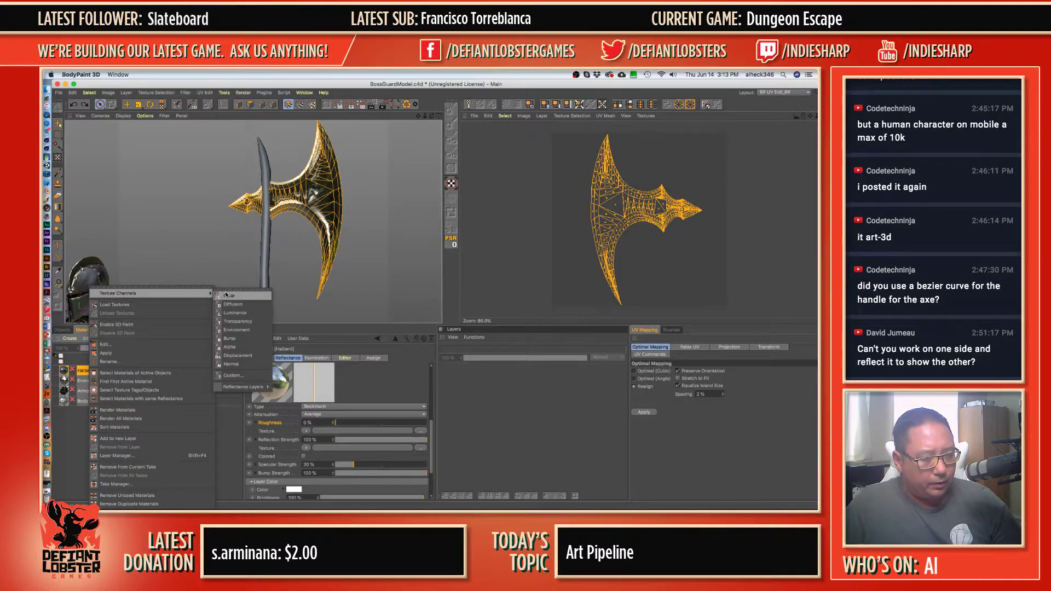
left_click(227, 294)
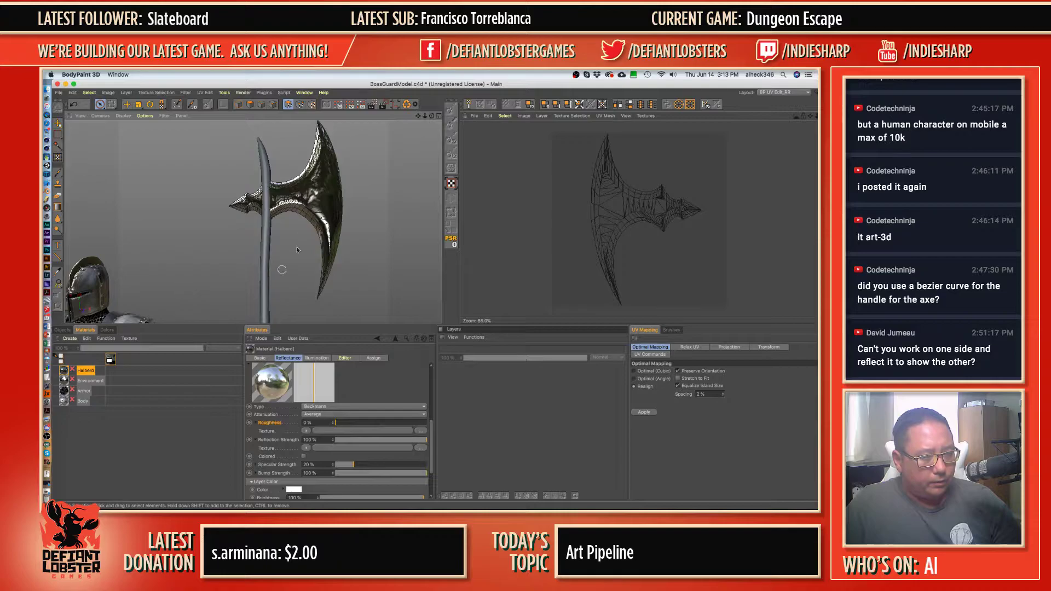
- Remove the texture tags from the HalberdBlade object and apply the Halberd material to the blade again
left_click(307, 194)
left_click(62, 330)
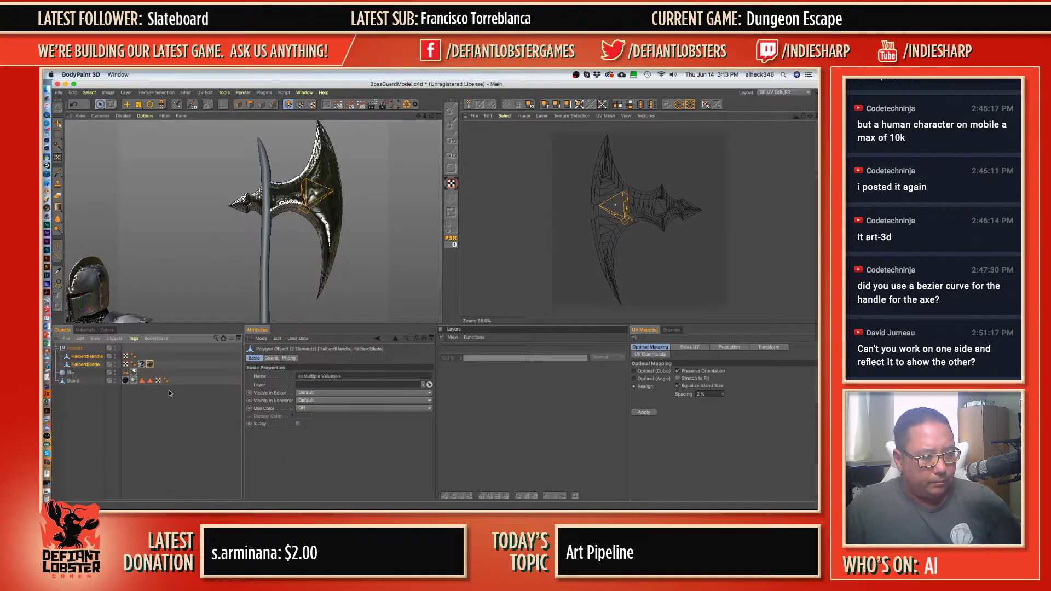
left_click_drag(141, 364, 137, 364)
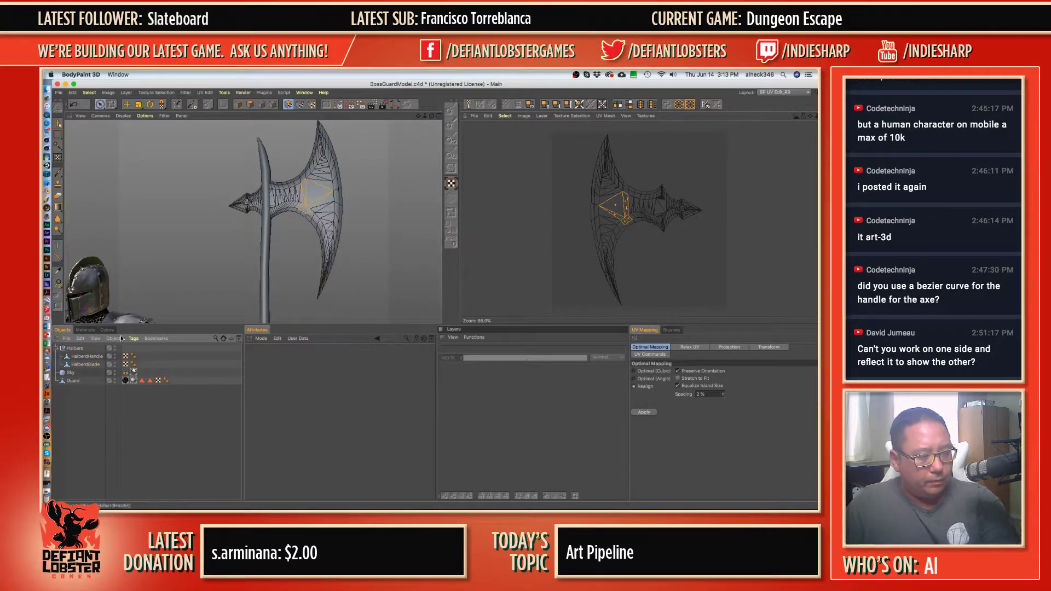
left_click(85, 330)
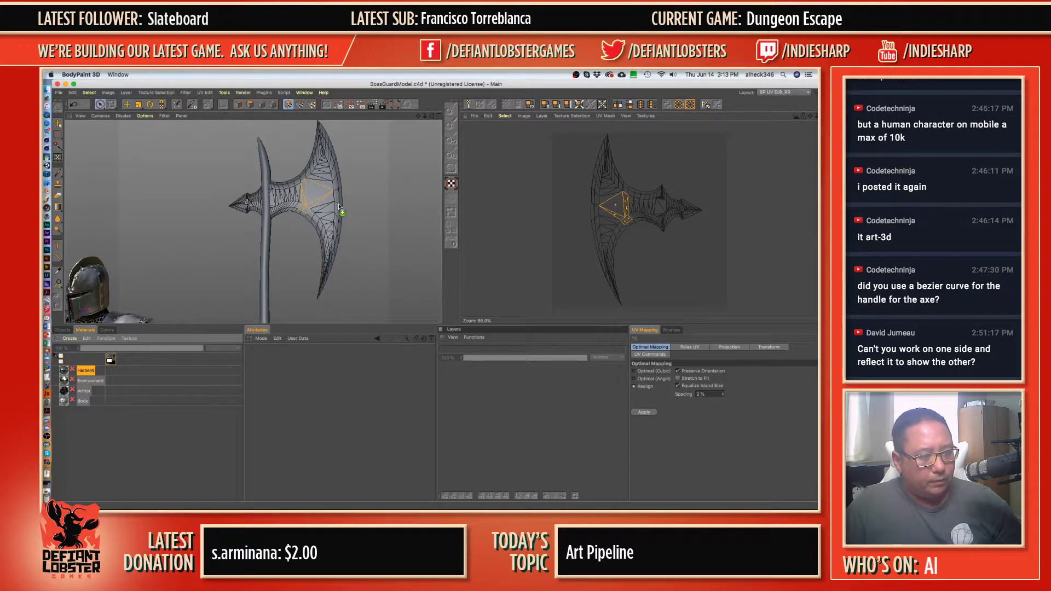
left_click_drag(340, 208, 334, 209)
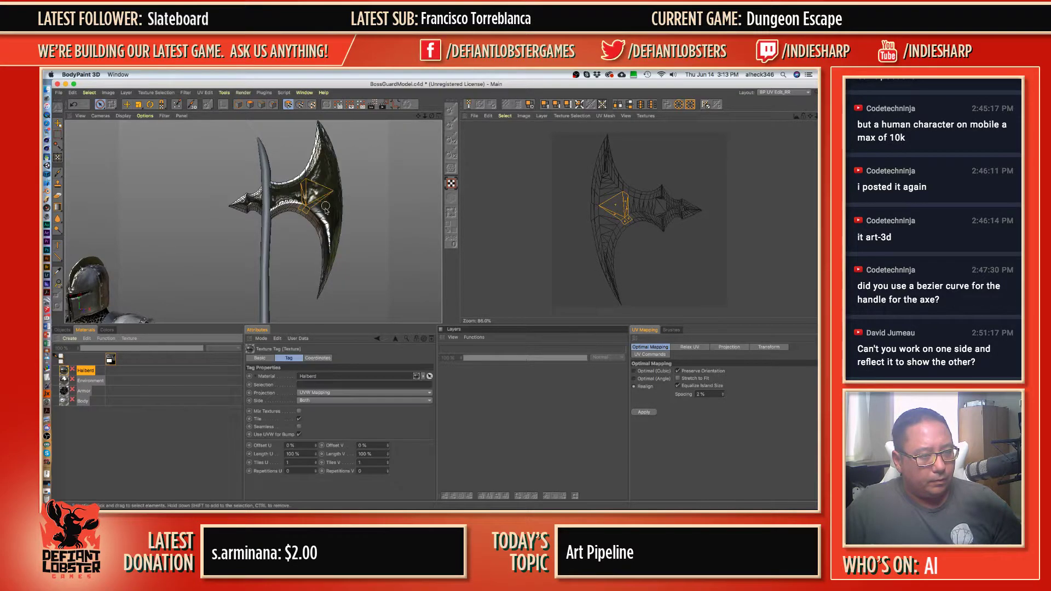
- Open the texture and 3D paint commands of the Halberd material
right_click(86, 373)
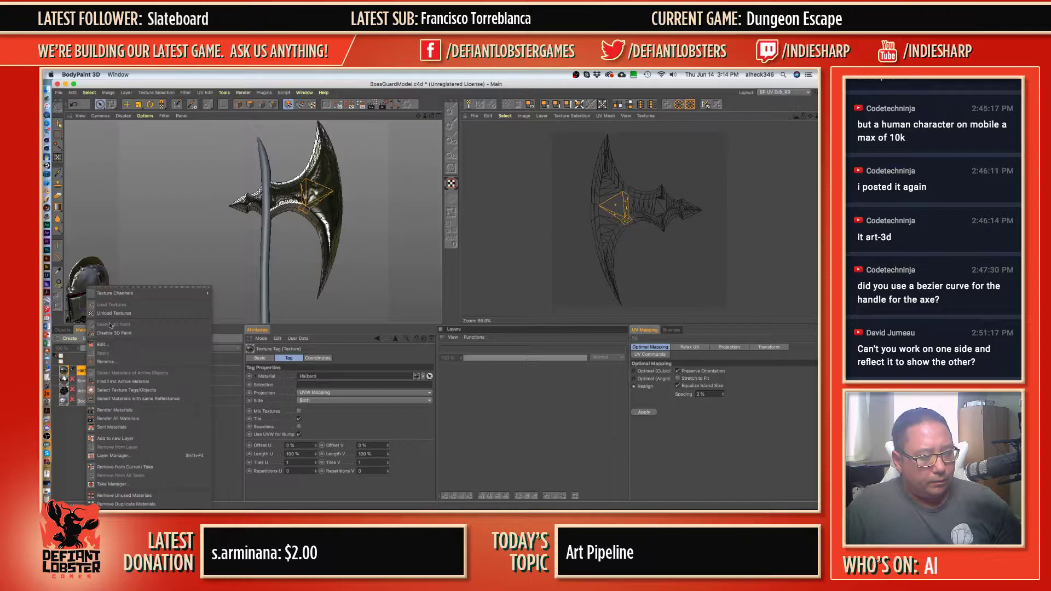
- Start a new texture in a custom channel of the Halberd material and name the channel Roughness
mouse_move(164, 293)
mouse_move(241, 387)
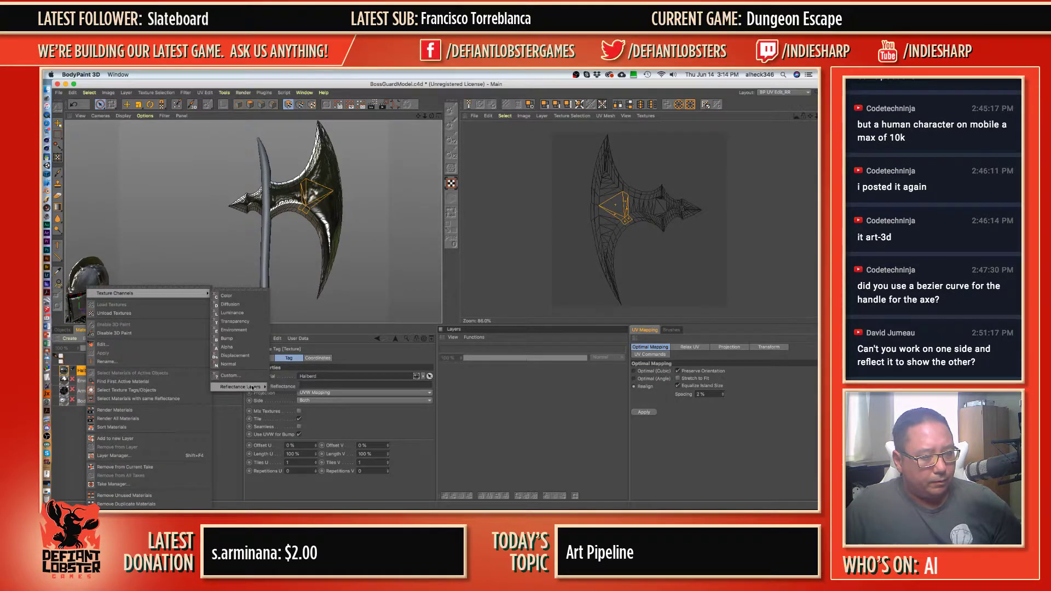
left_click(241, 376)
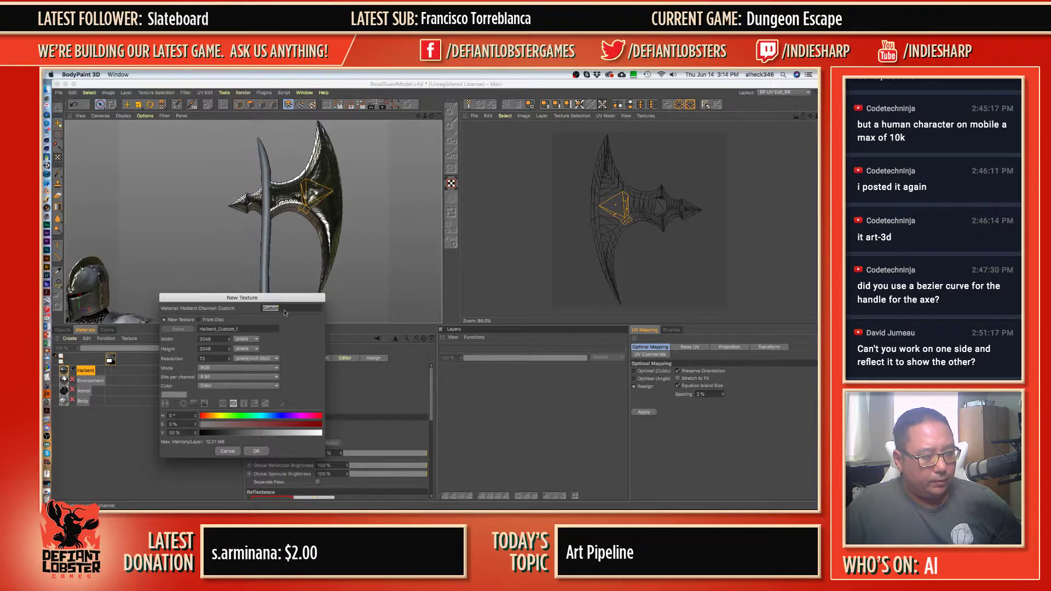
type("Roughness")
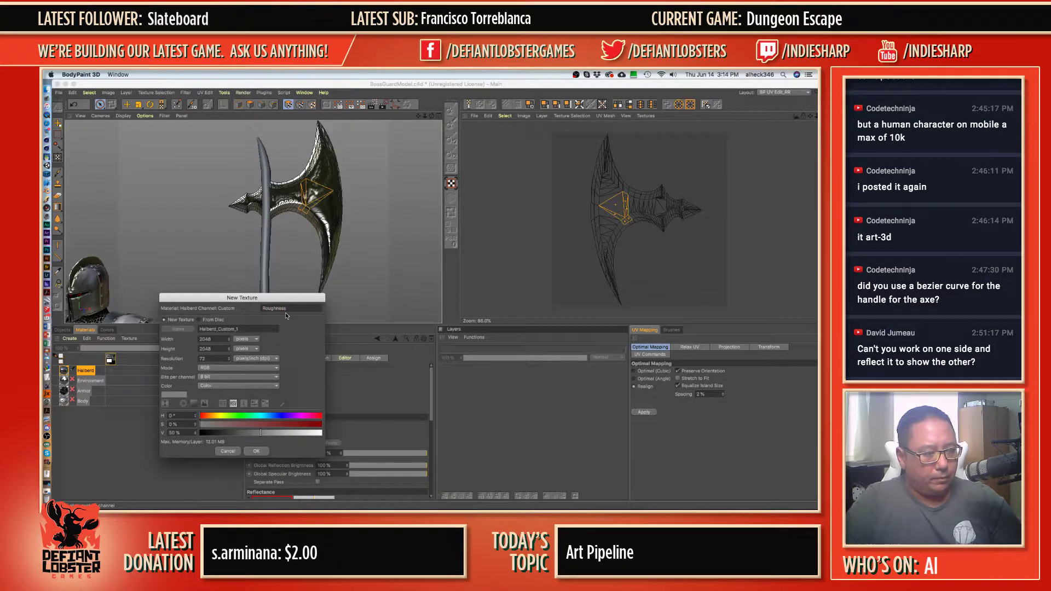
left_click(220, 320)
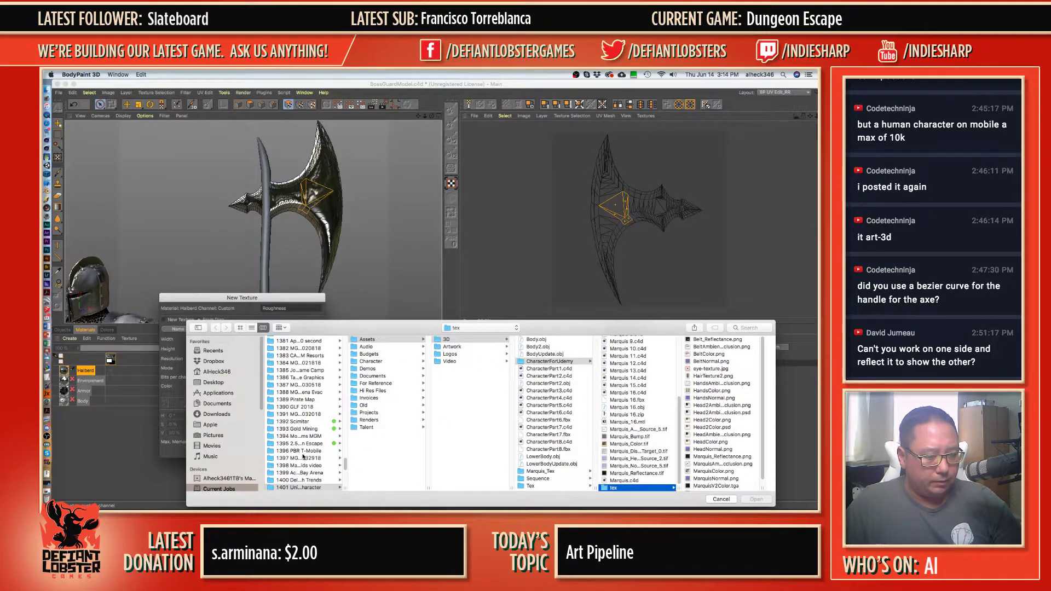
scroll(305, 448, "down", 5)
left_click(315, 378)
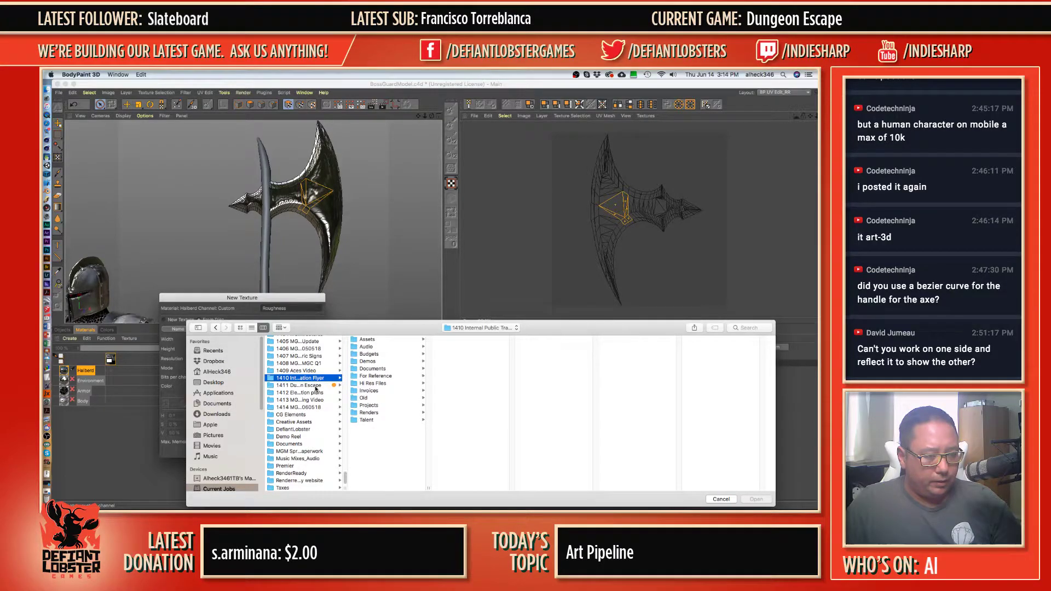
left_click(316, 385)
left_click(367, 339)
left_click(471, 346)
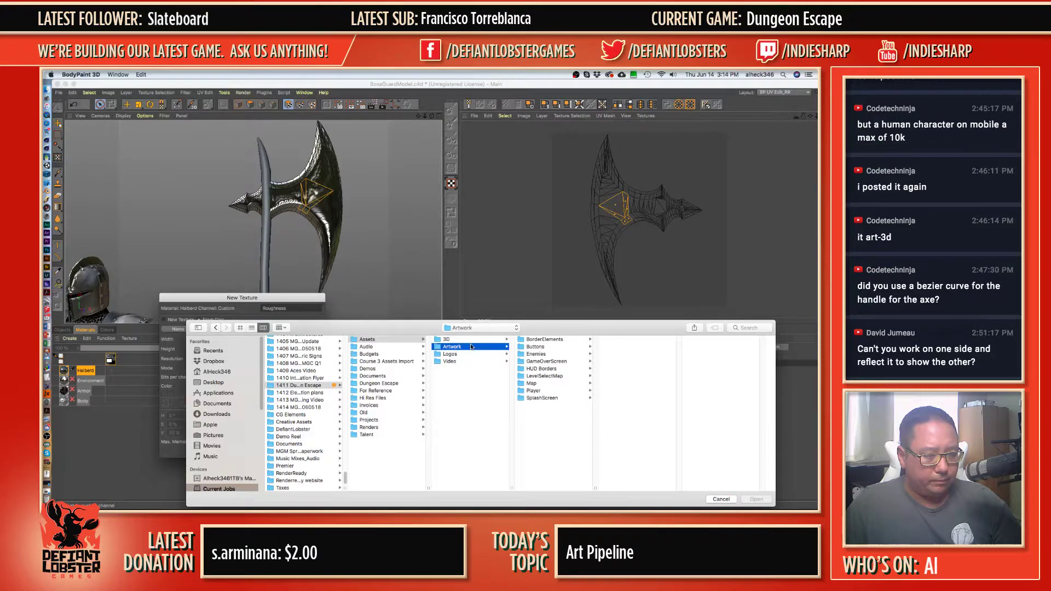
left_click(446, 339)
left_click(546, 339)
left_click(639, 376)
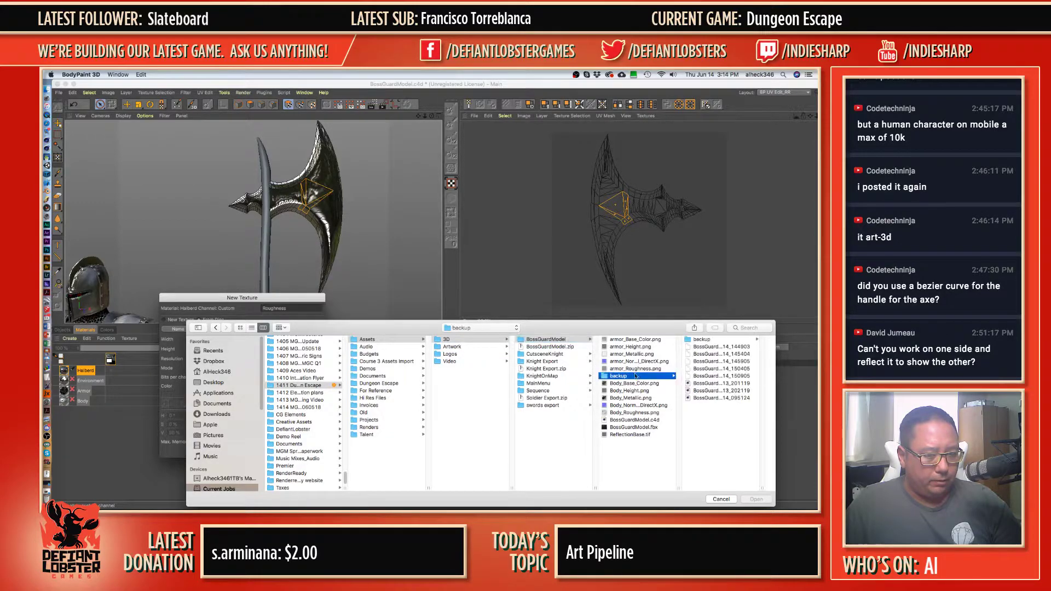
key("Up")
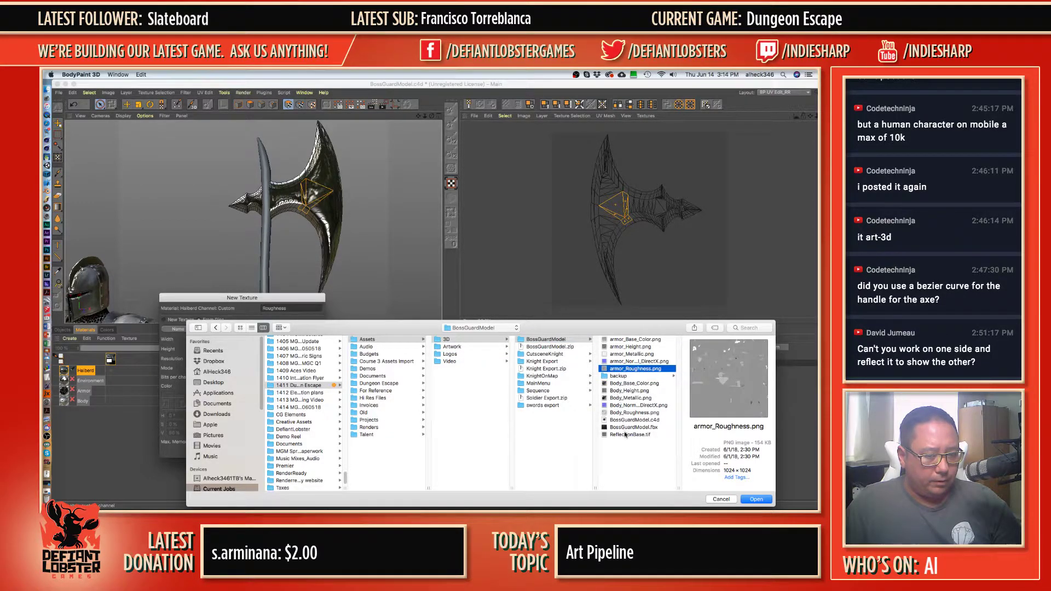
left_click(627, 414)
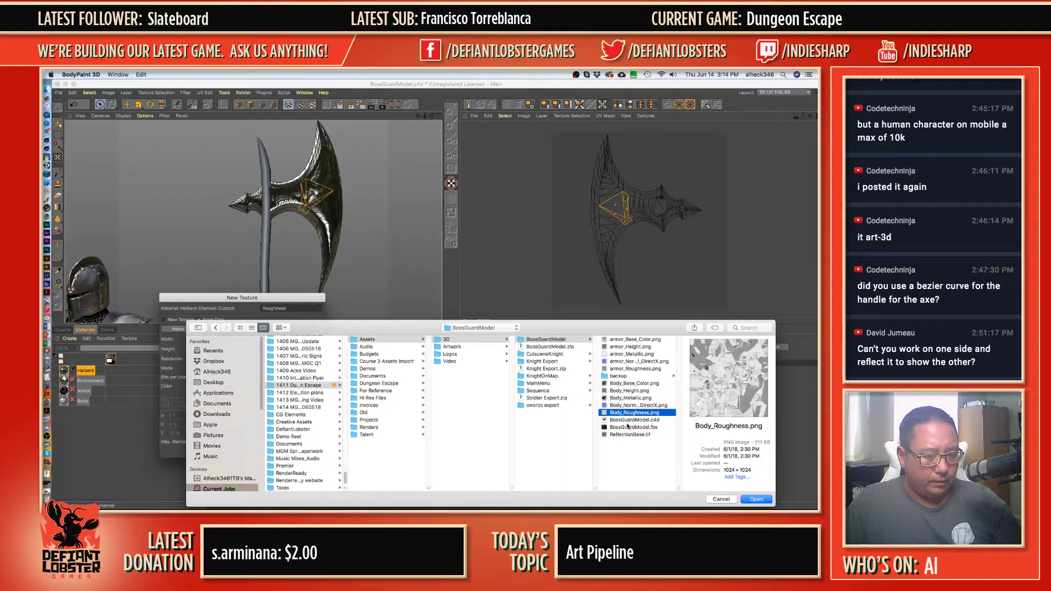
left_click(627, 435)
left_click(628, 378)
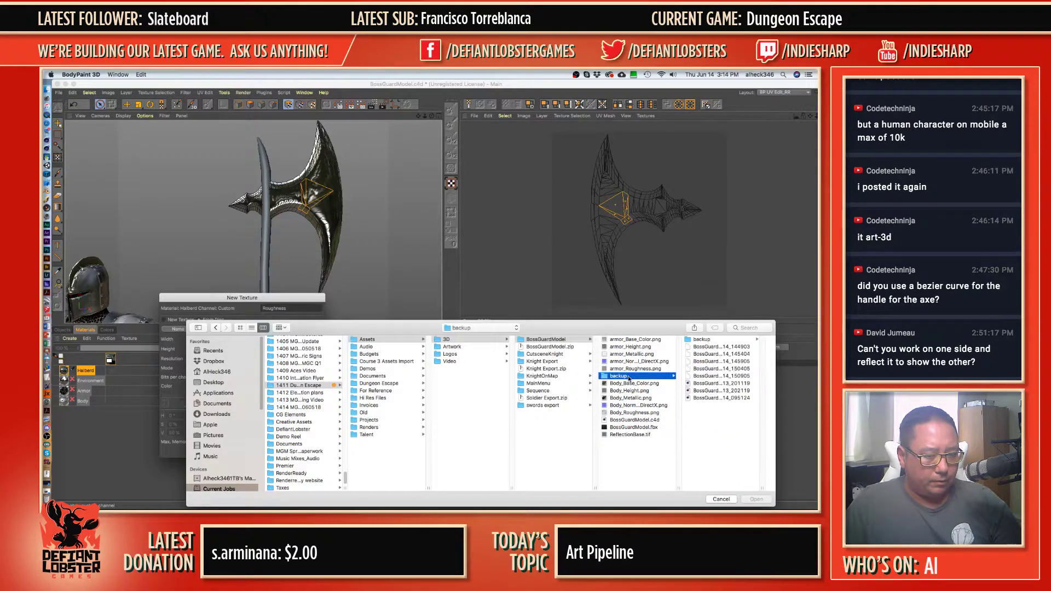
left_click(721, 499)
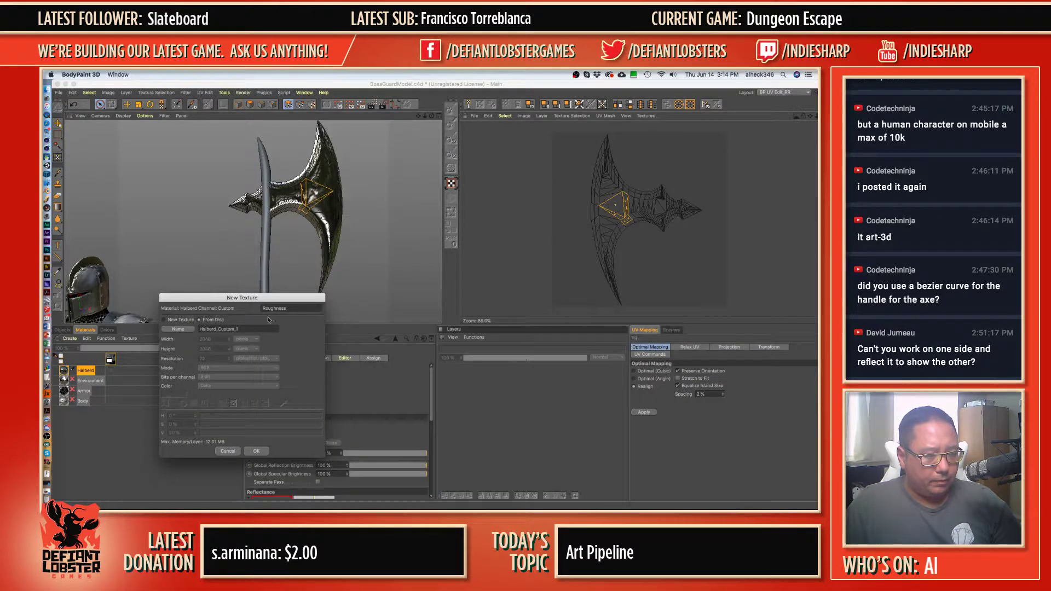
- Name the texture Halberd_Roughness and create it as a new texture instead of loading it from disc
double_click(218, 329)
type("Rou")
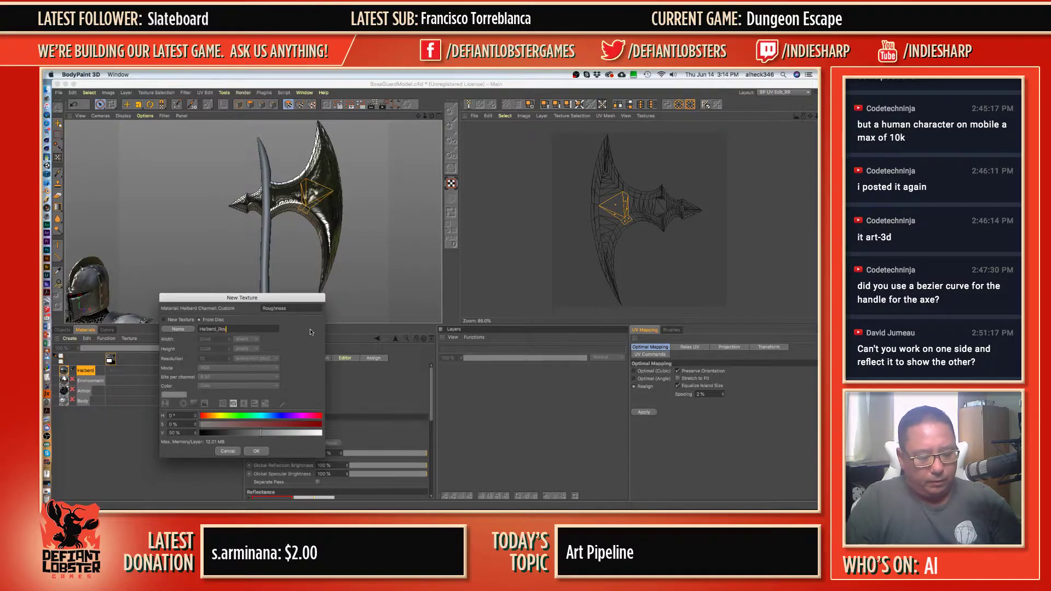
type("ghness")
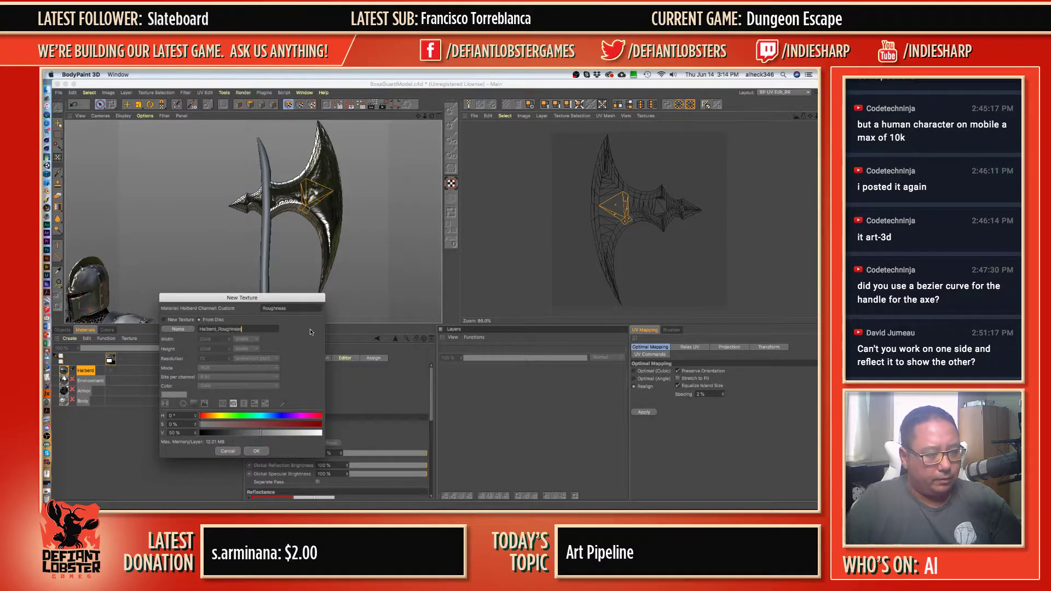
left_click(204, 319)
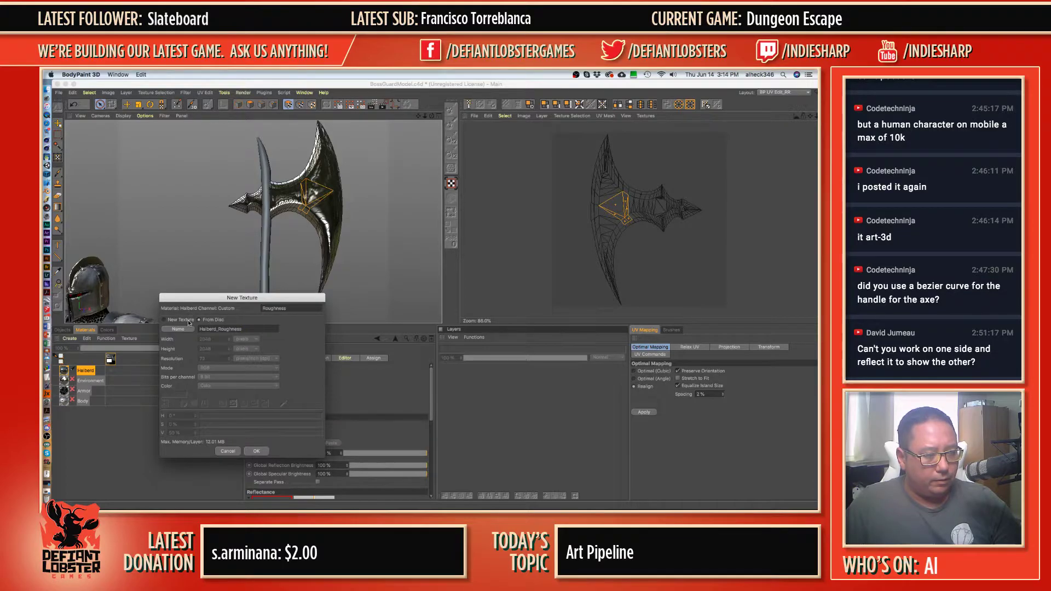
left_click(721, 498)
left_click(164, 320)
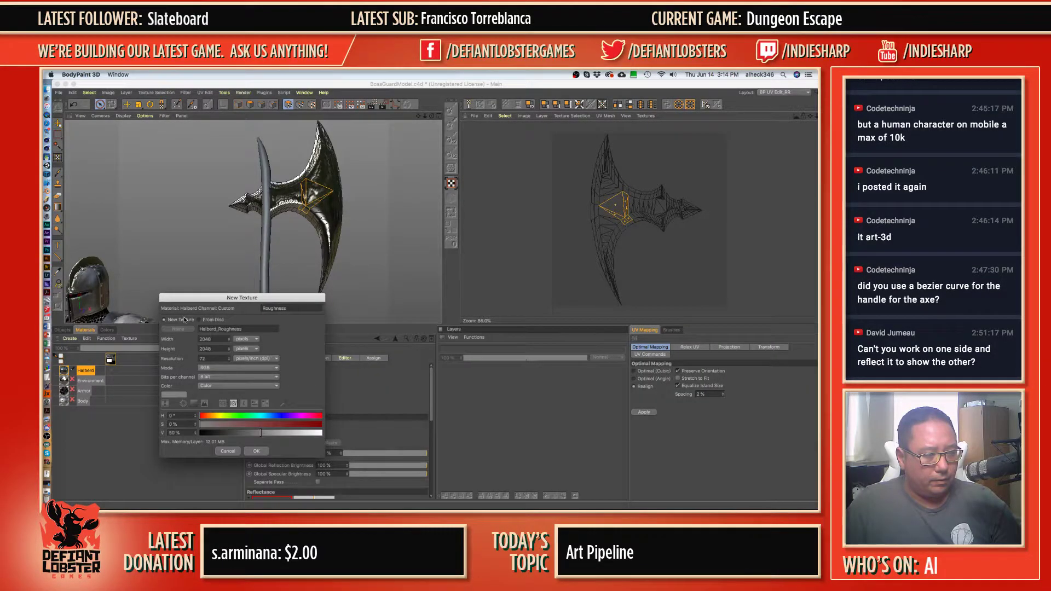
left_click(256, 451)
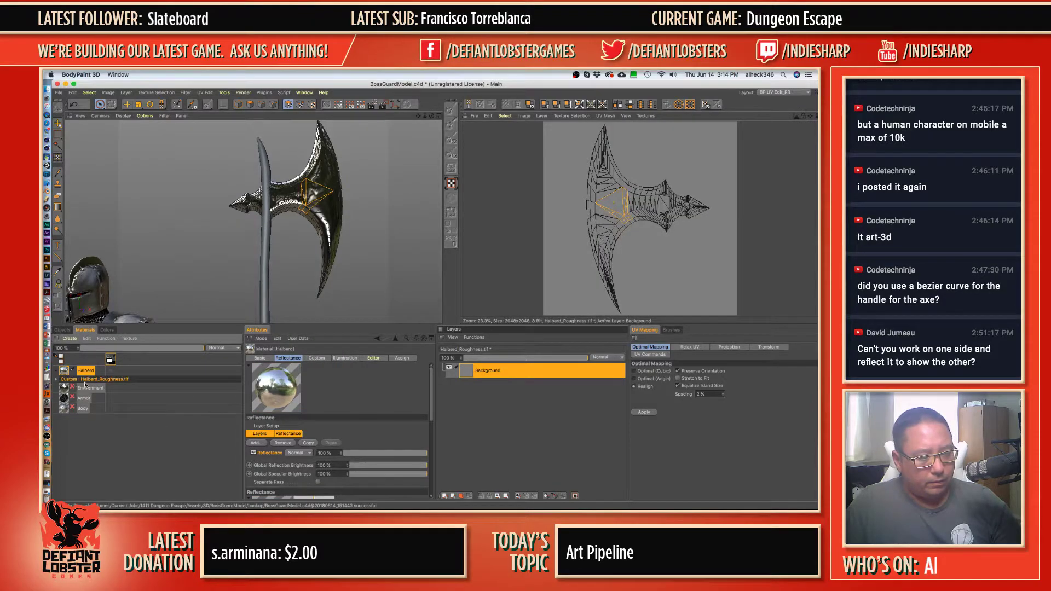
- Assign the Halberd_Roughness.tif bitmap as the reflectance layer's roughness texture and set Roughness to 51%
scroll(416, 418, "down", 5)
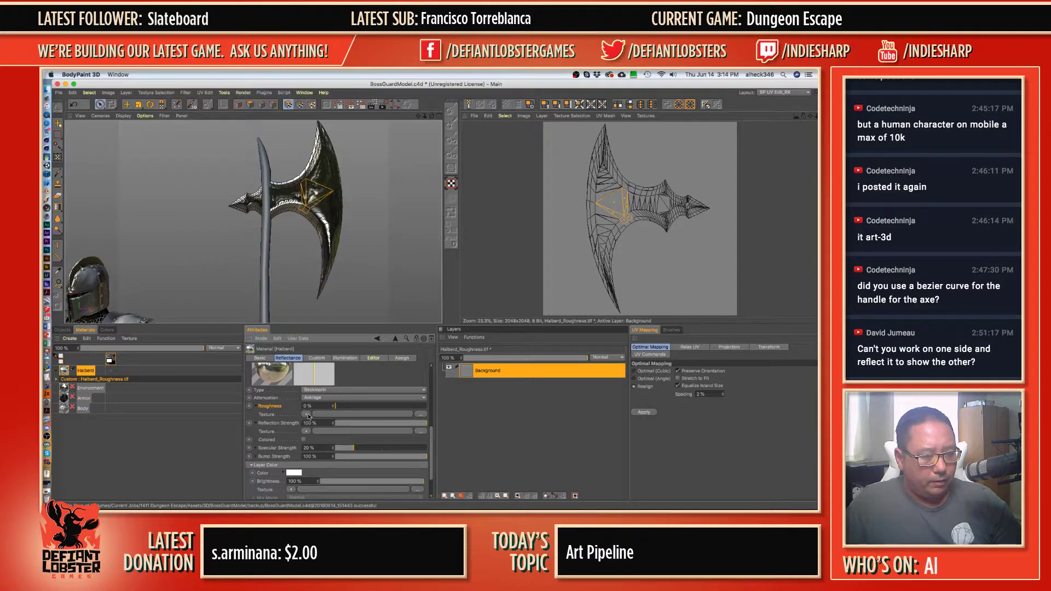
left_click(307, 415)
mouse_move(329, 295)
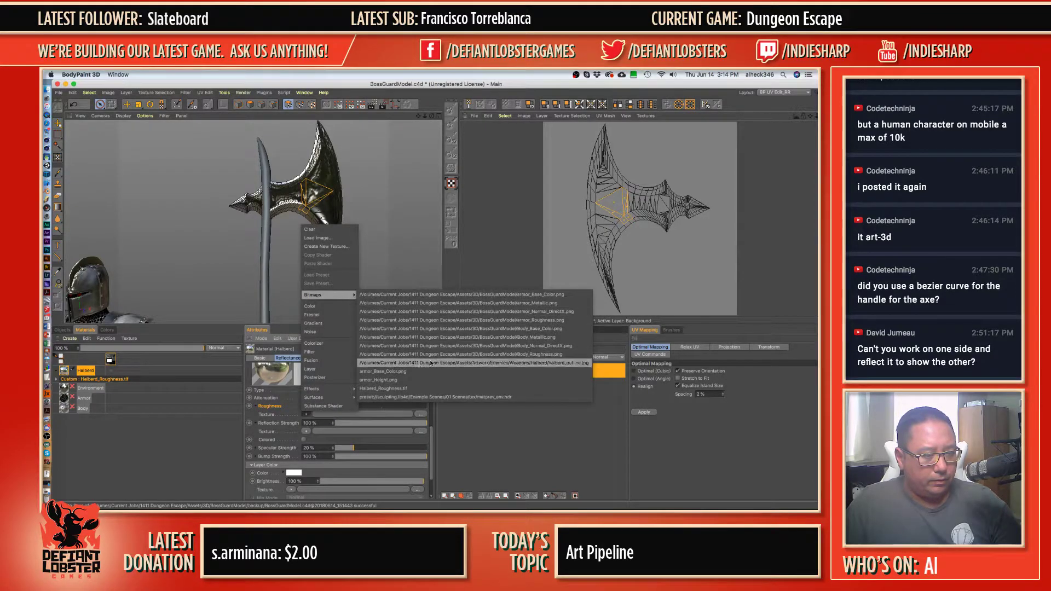
left_click(408, 389)
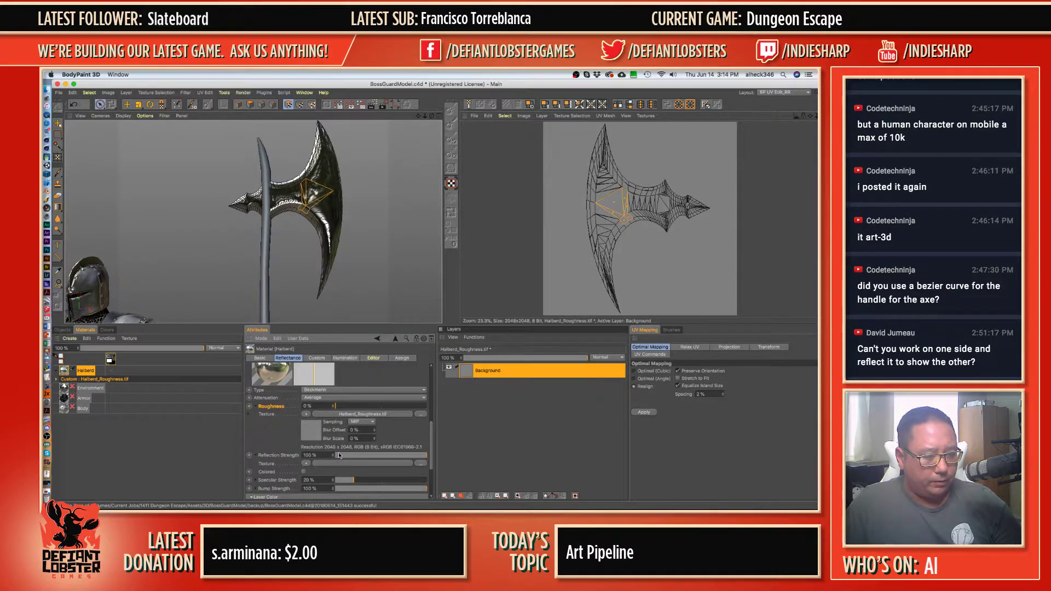
mouse_move(335, 406)
left_mouse_down()
mouse_move(476, 409)
mouse_move(382, 406)
left_mouse_up()
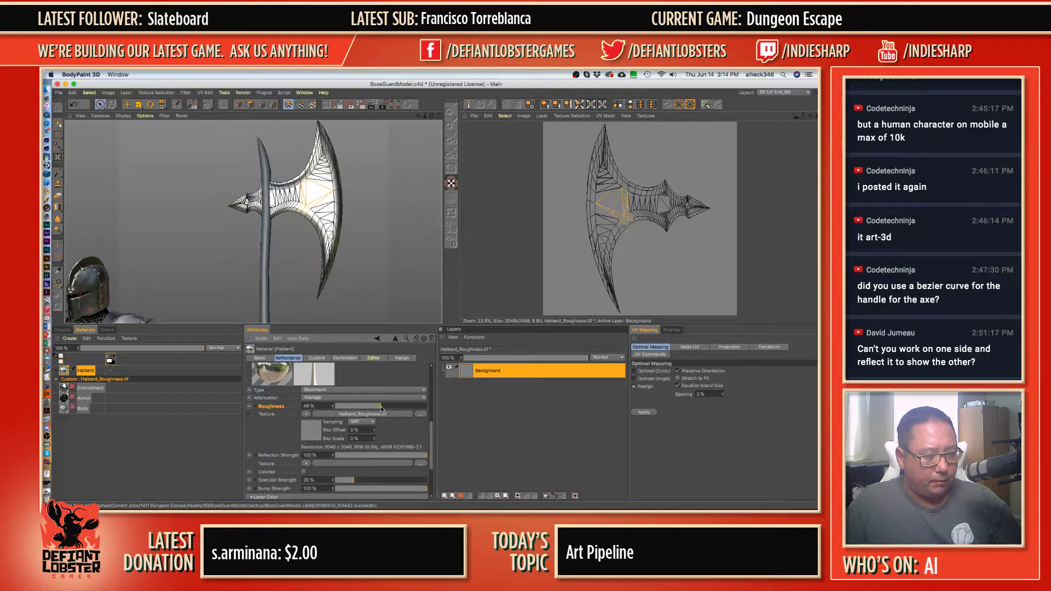
right_click(128, 361)
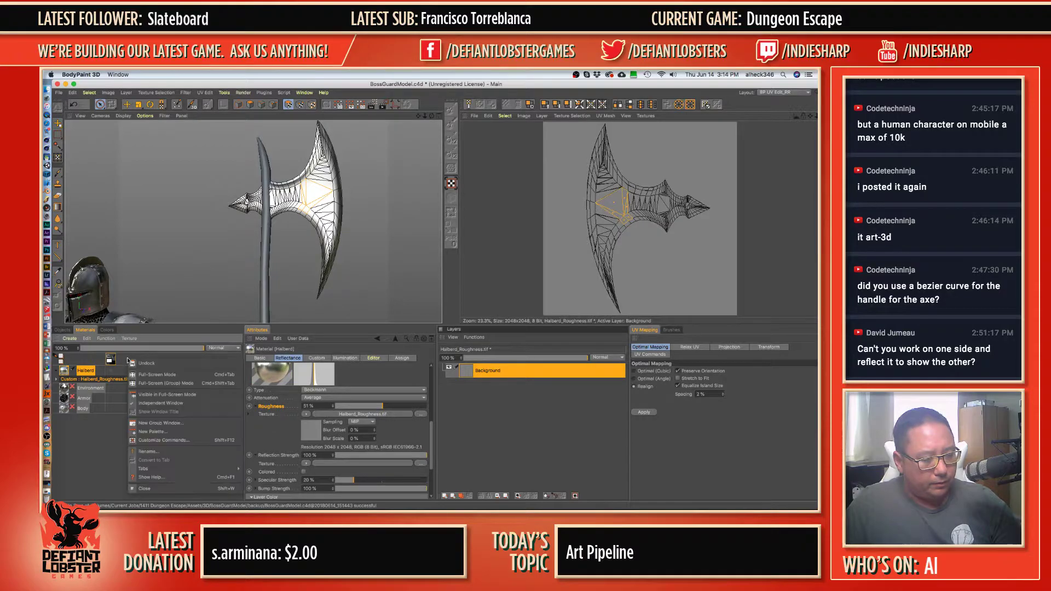
key("Escape")
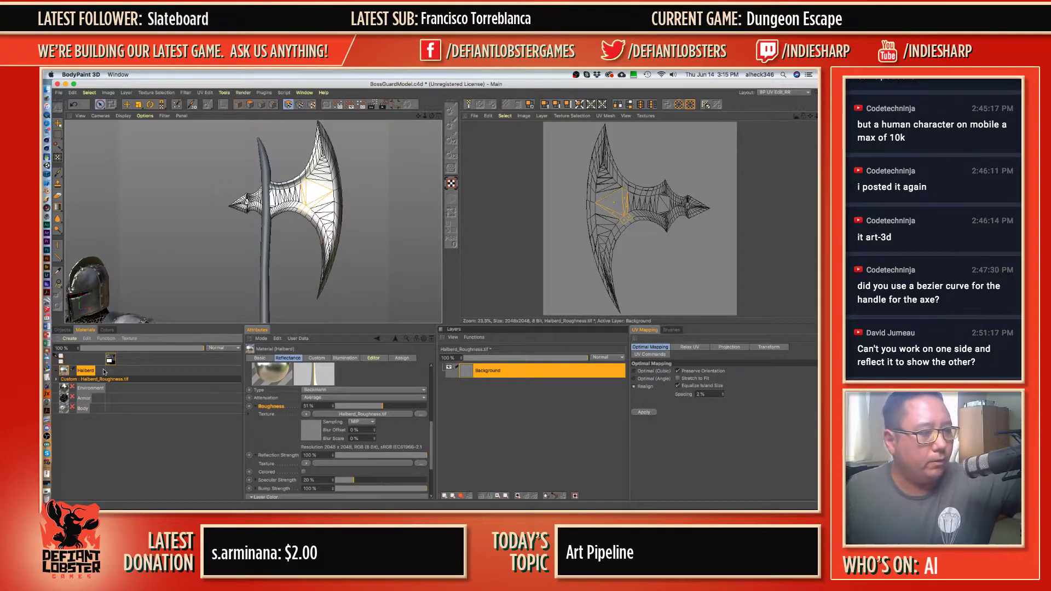
left_click(105, 339)
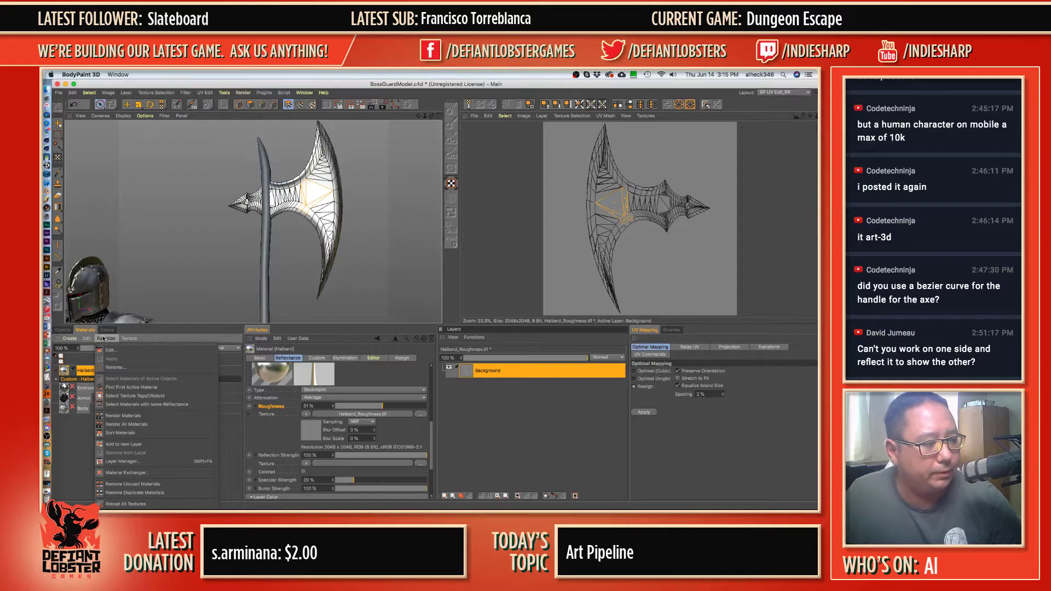
mouse_move(124, 341)
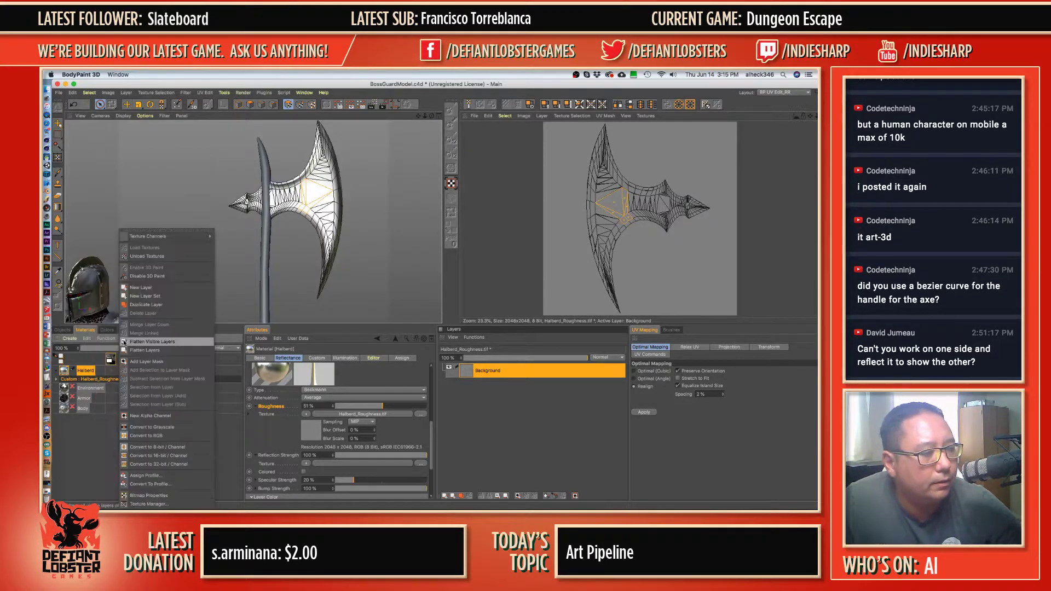
left_click(81, 456)
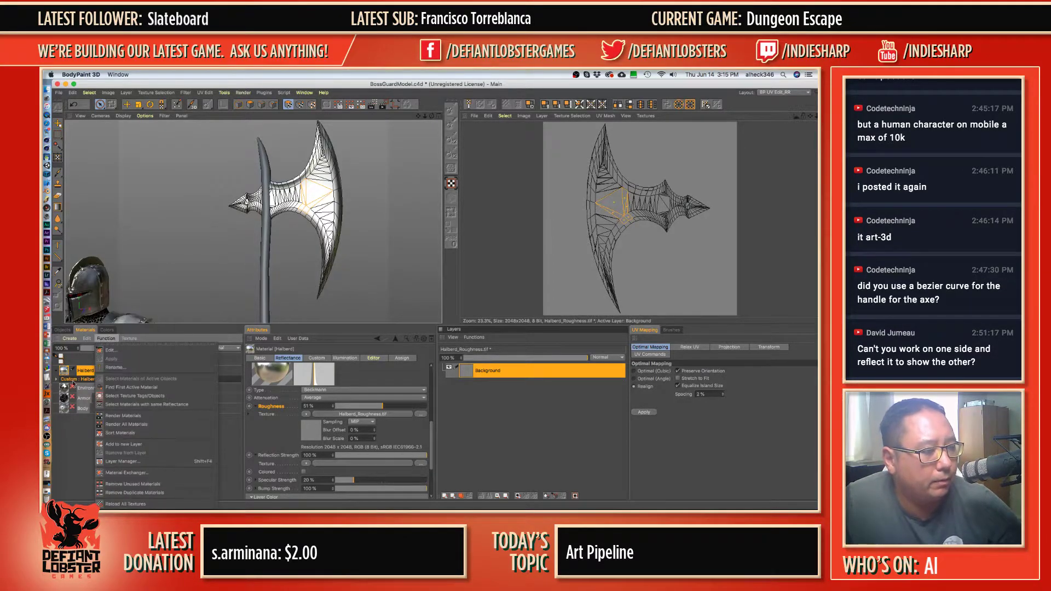
left_click(81, 455)
right_click(83, 374)
mouse_move(131, 293)
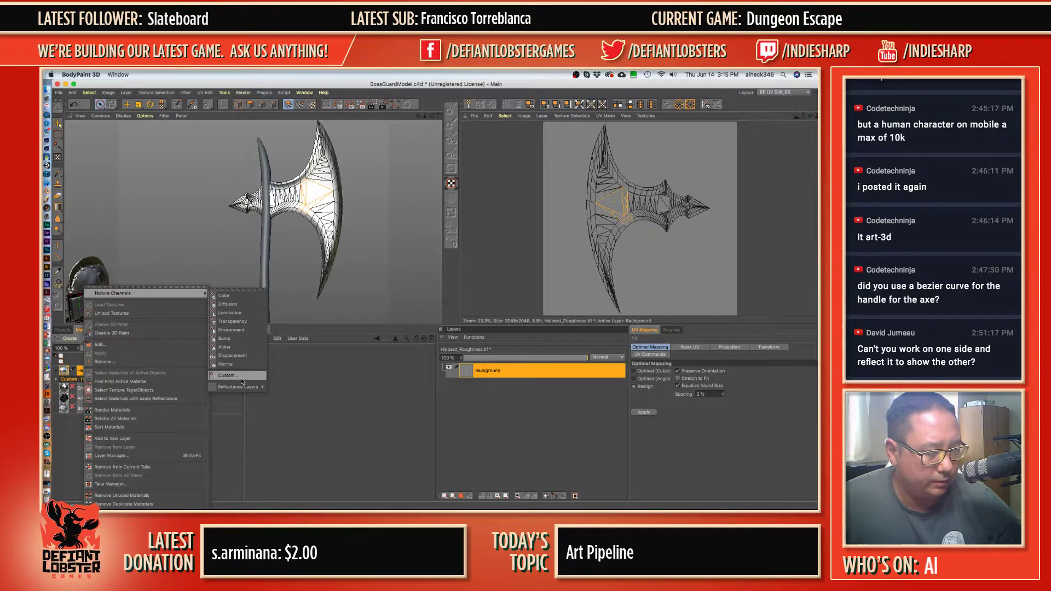
mouse_move(244, 387)
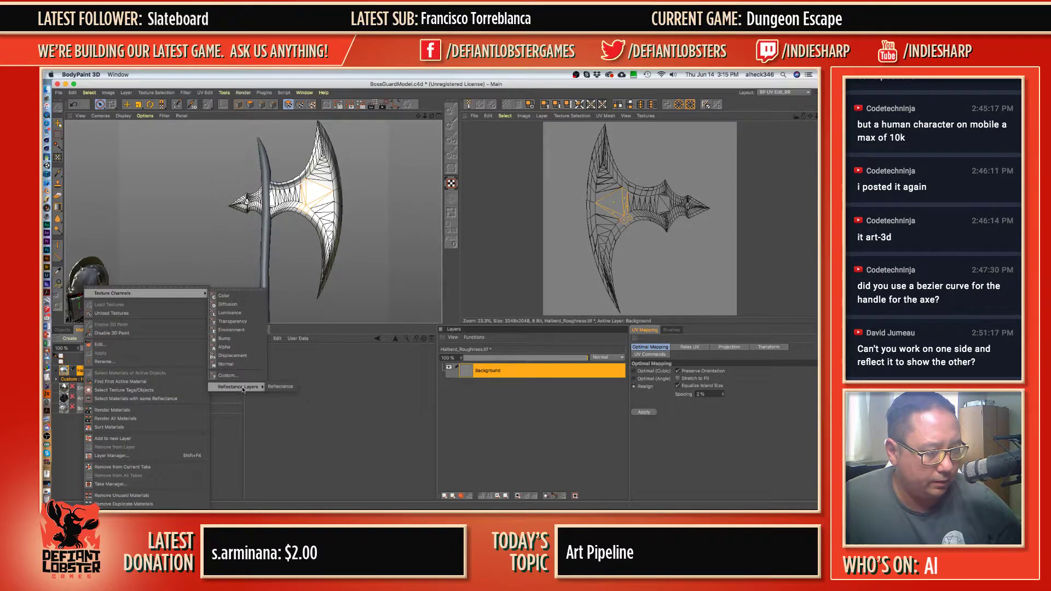
left_click(282, 386)
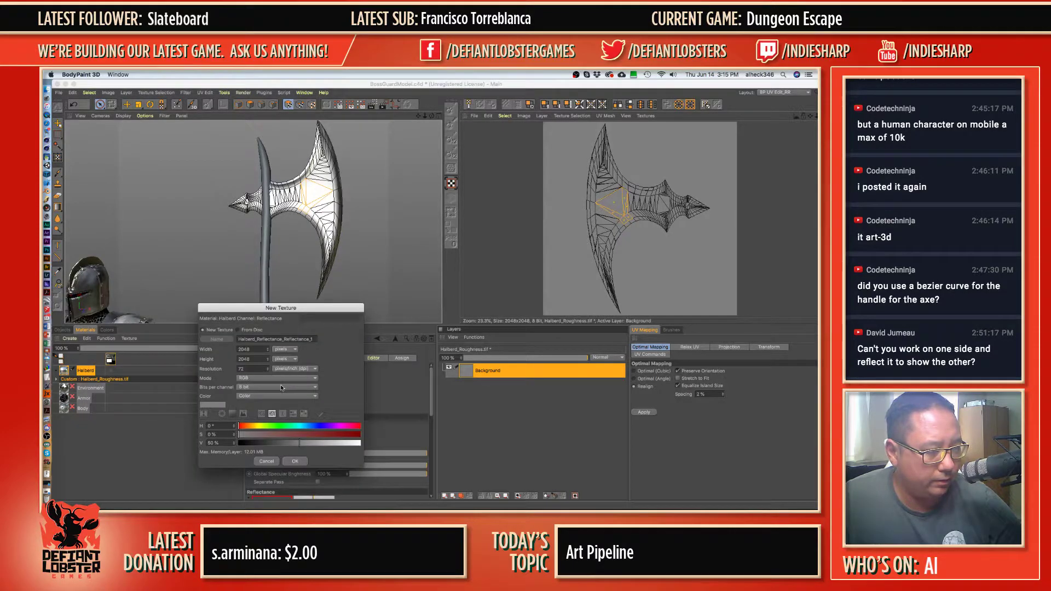
left_click(266, 461)
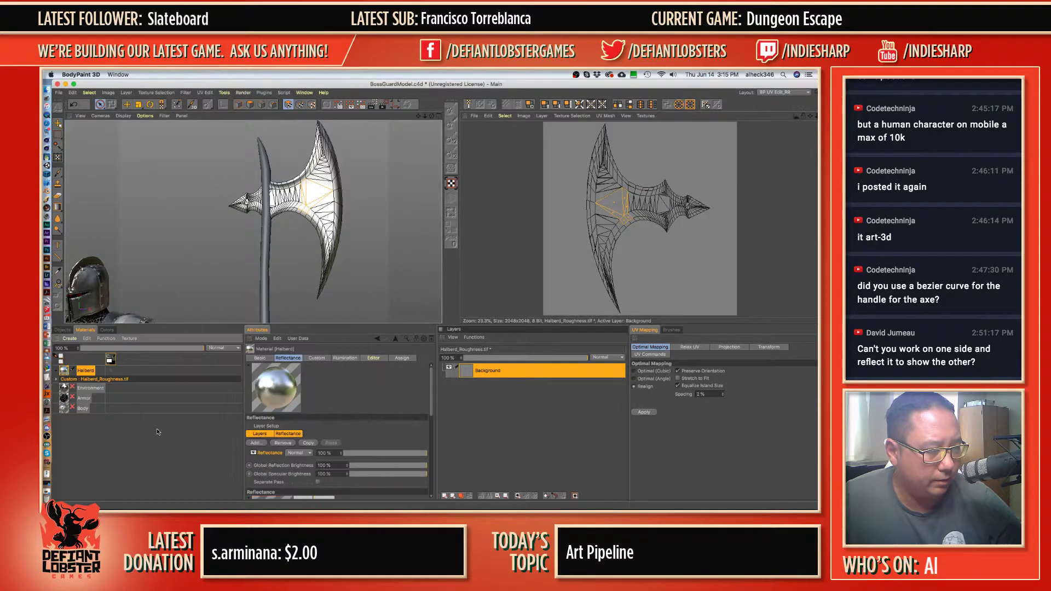
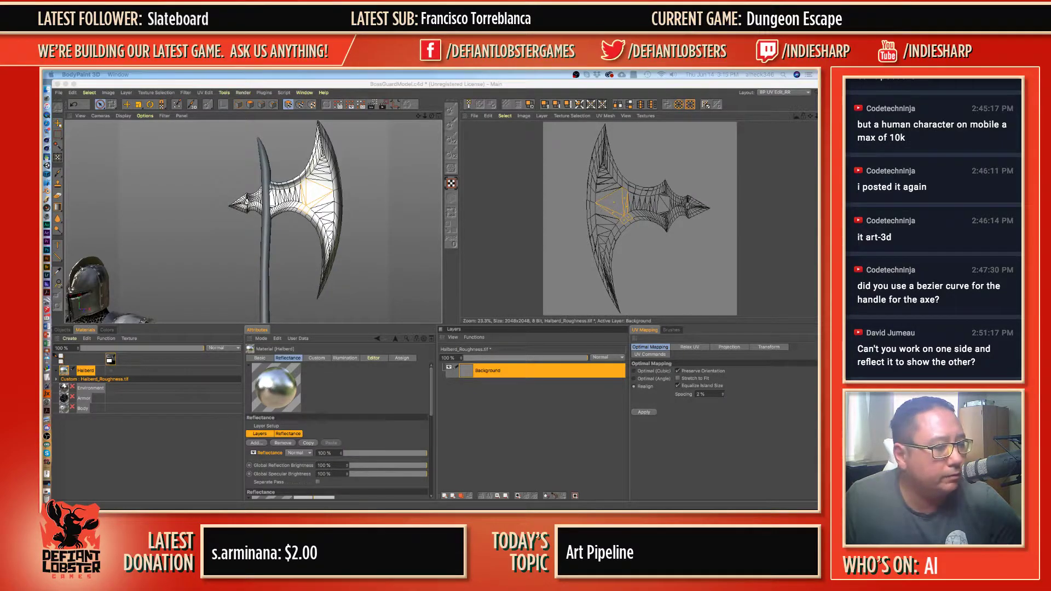
left_click(269, 428)
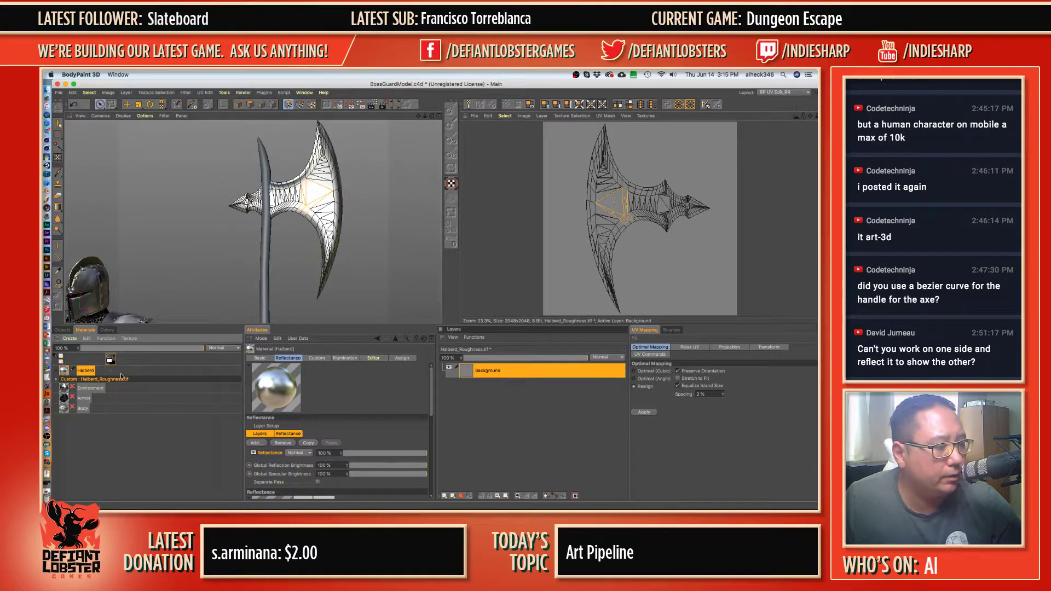
right_click(104, 376)
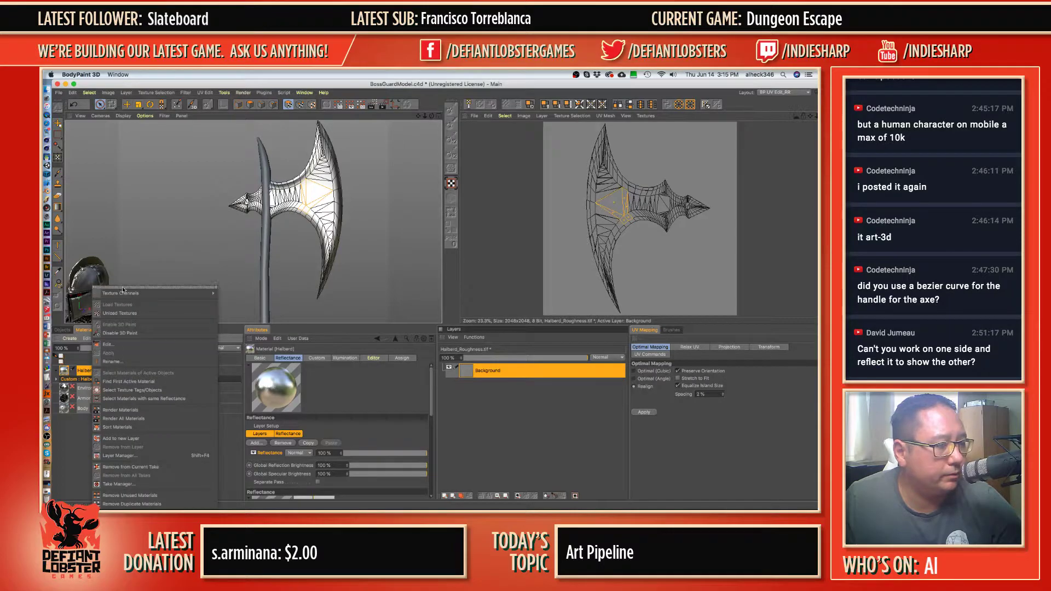
mouse_move(123, 293)
left_click(481, 436)
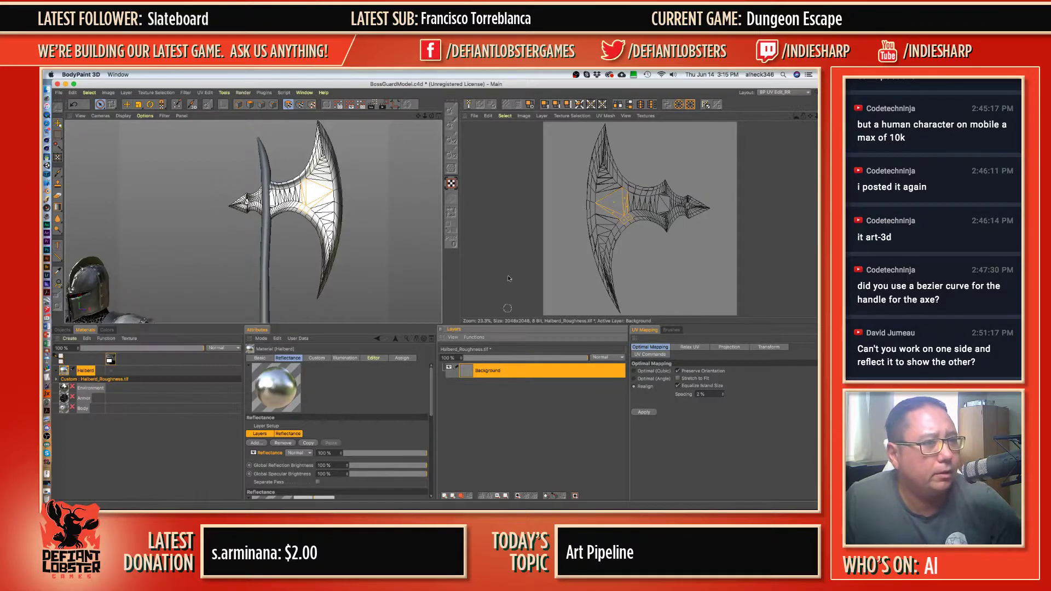
- Save the BossGuardModel.c4d project together with the changes to its textures
key("super+s")
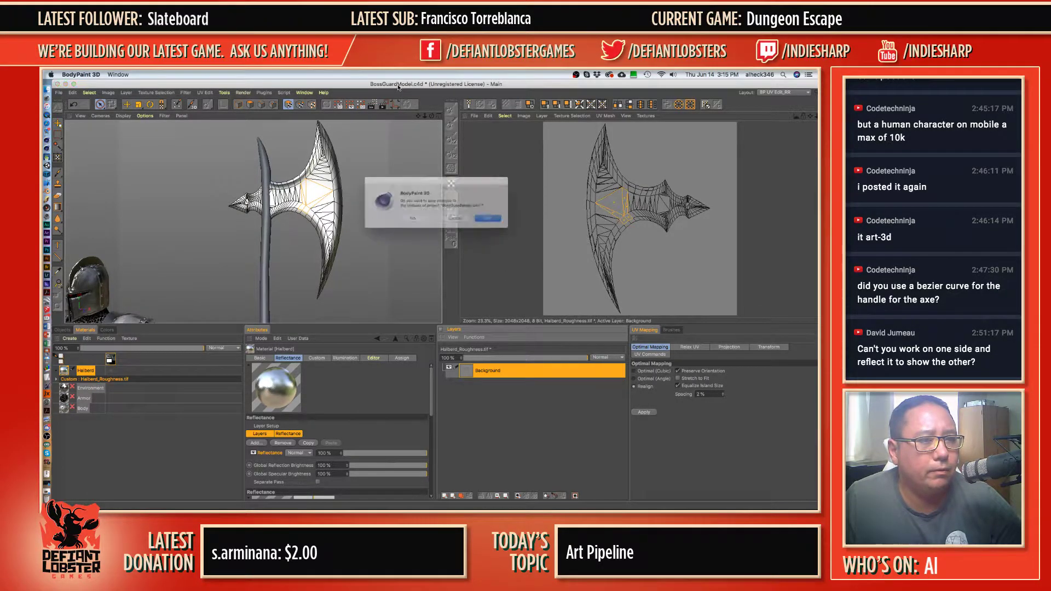
left_click(499, 222)
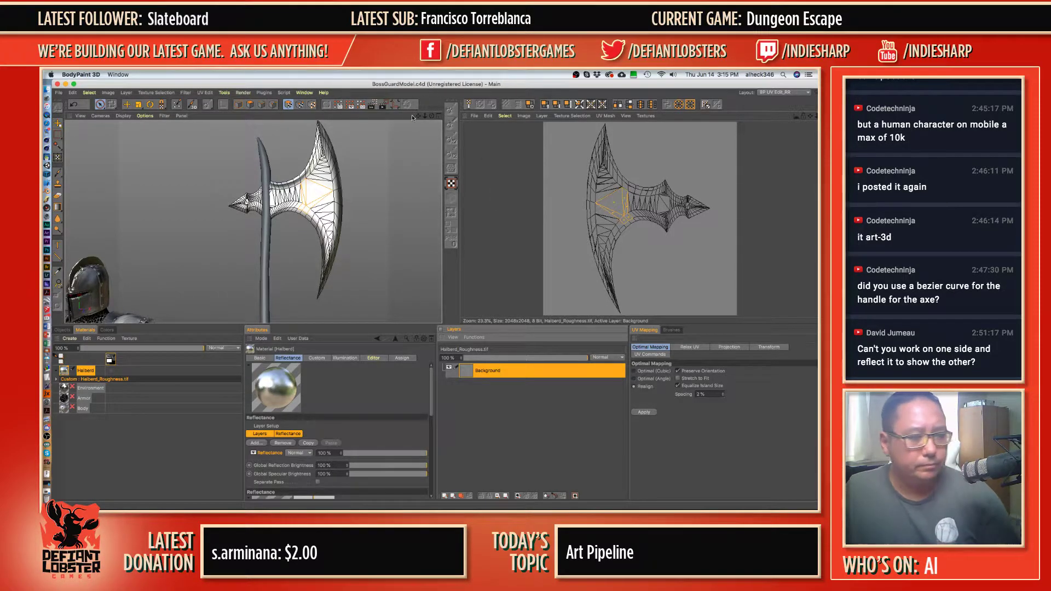
- Restart BodyPaint 3D and reopen the recent project BossGuardModel.c4d
key("super+q")
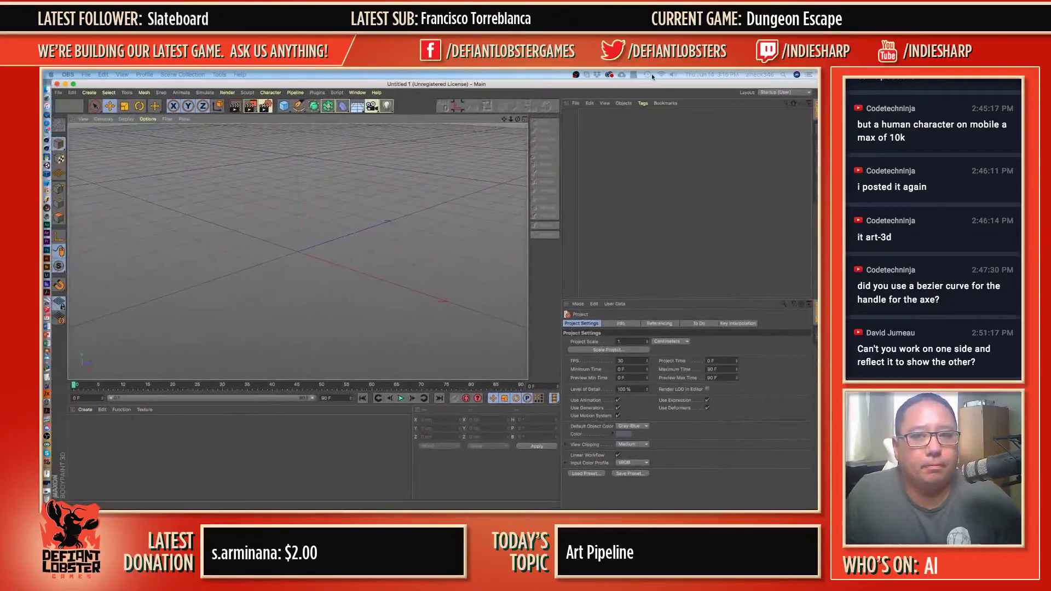
left_click(58, 93)
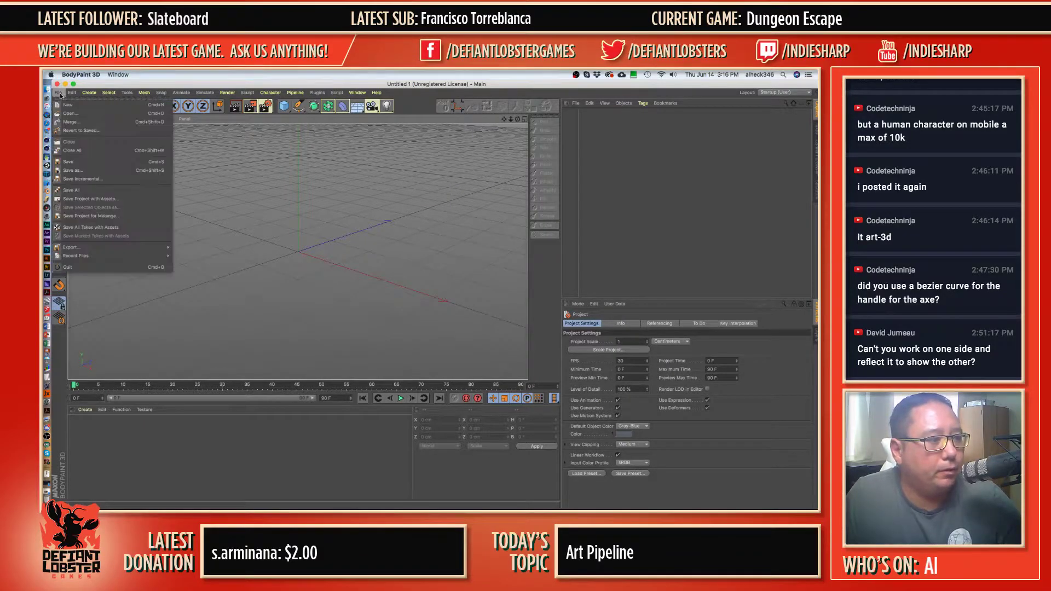
mouse_move(82, 256)
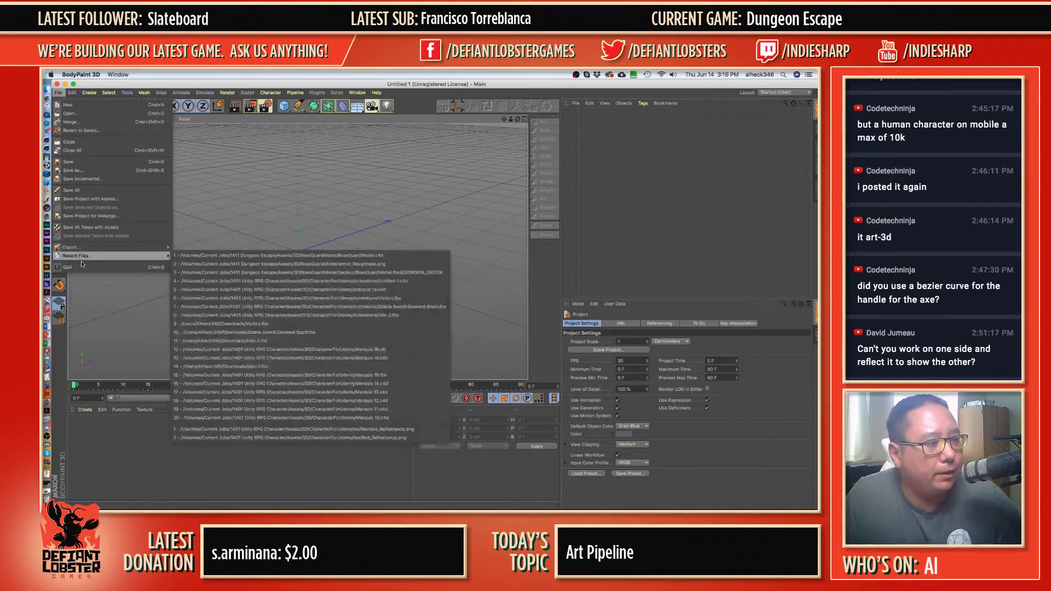
left_click(295, 256)
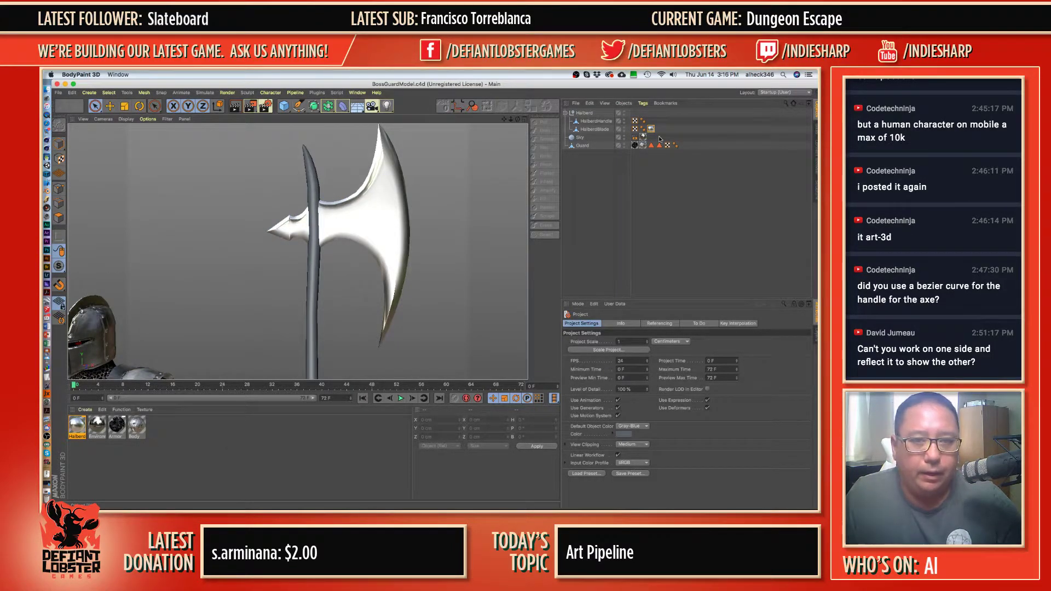
- Switch the workspace layout to BP UV Edit_RR and select the HalberdBlade object to show its UV mesh
left_click(787, 92)
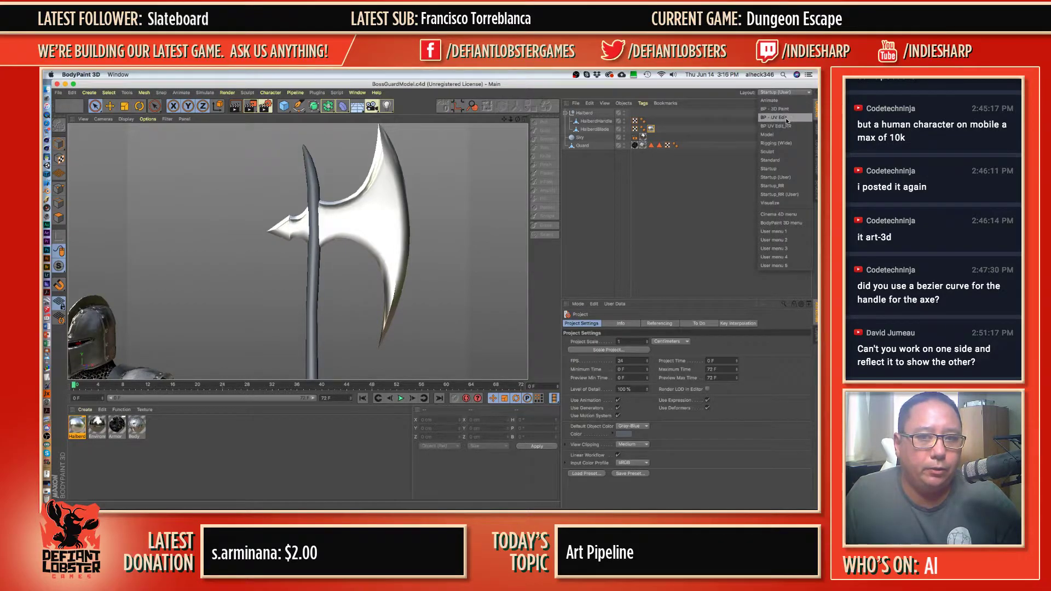
left_click(787, 118)
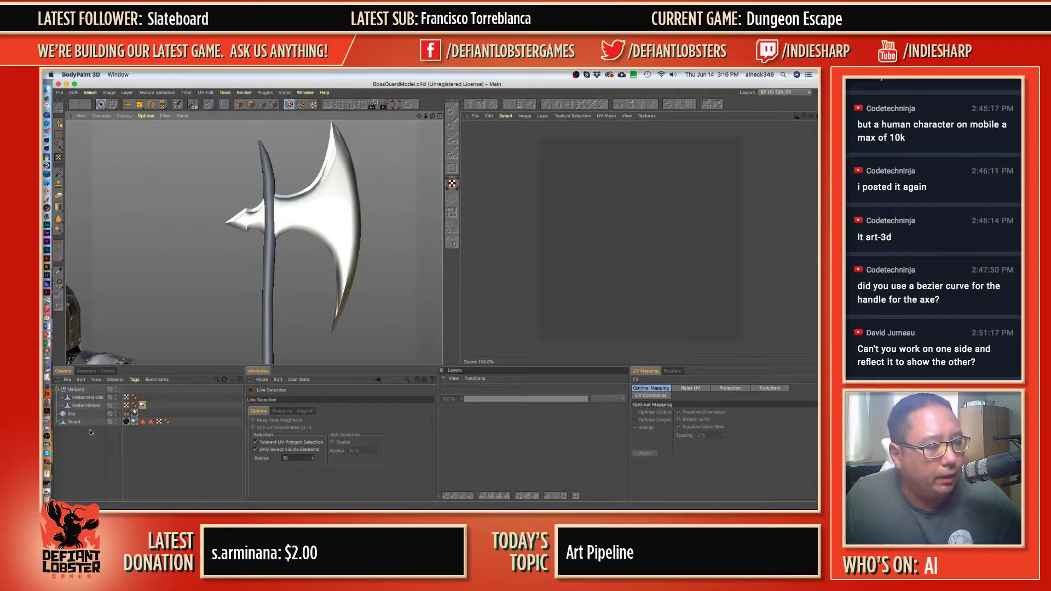
left_click(88, 405)
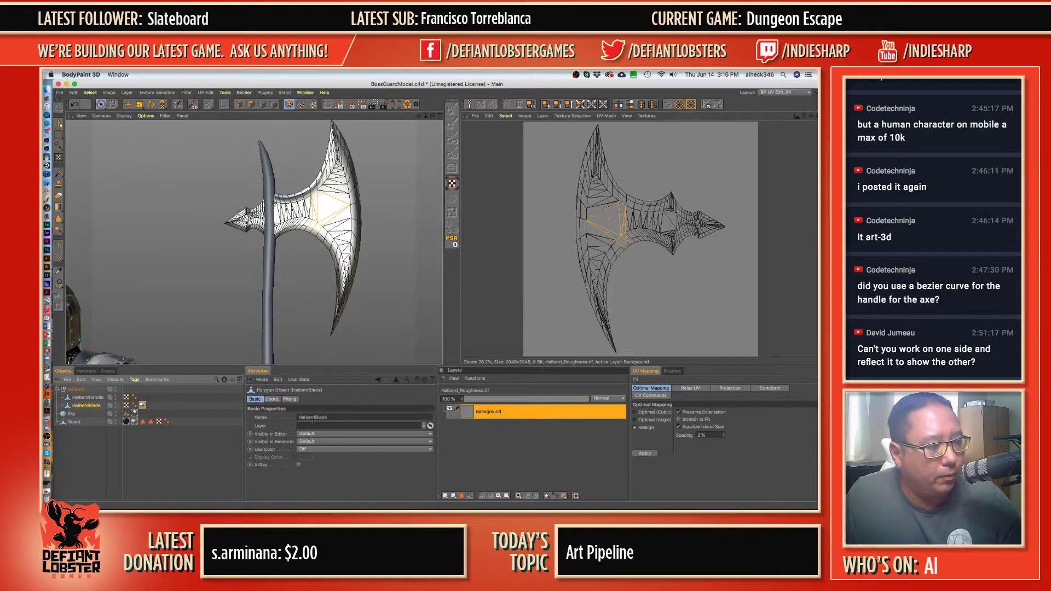
- Create a new 2048 x 2048 texture for the Halberd material's Reflectance layer, accepting the default name and settings
left_click(86, 371)
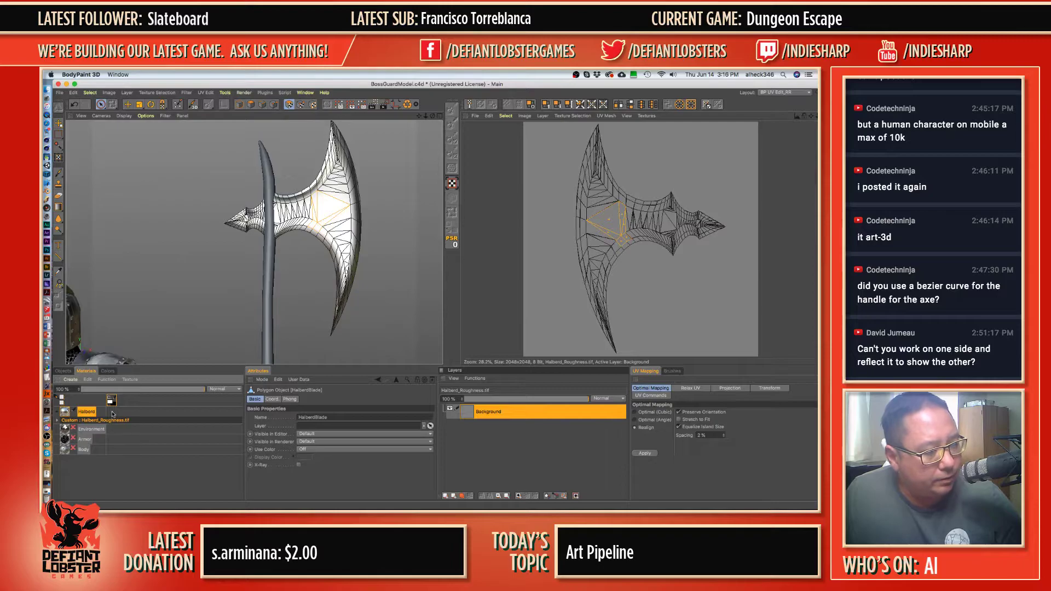
right_click(90, 413)
mouse_move(142, 294)
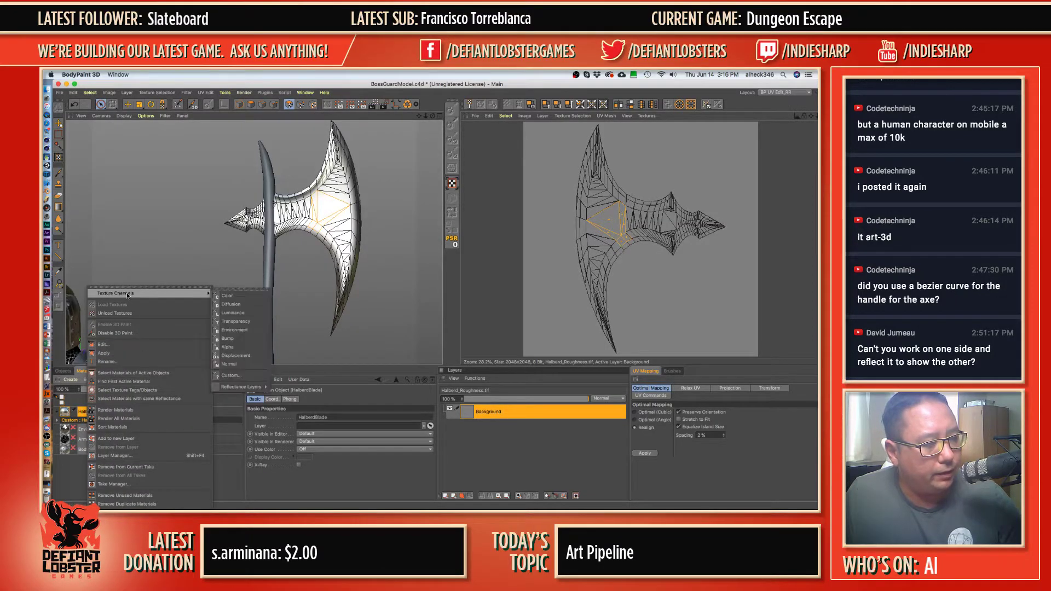
mouse_move(241, 387)
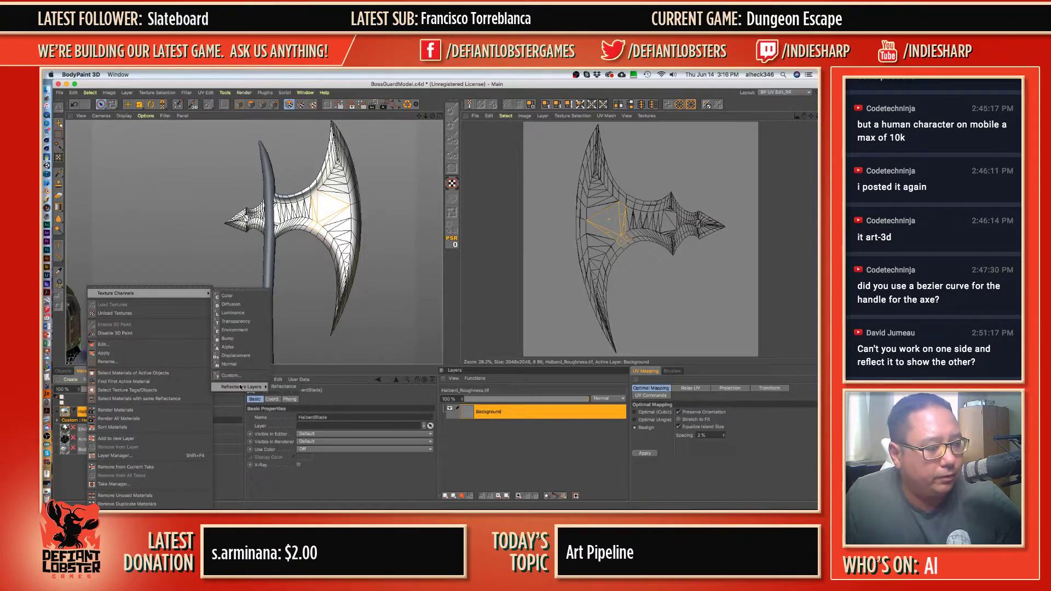
left_click(290, 387)
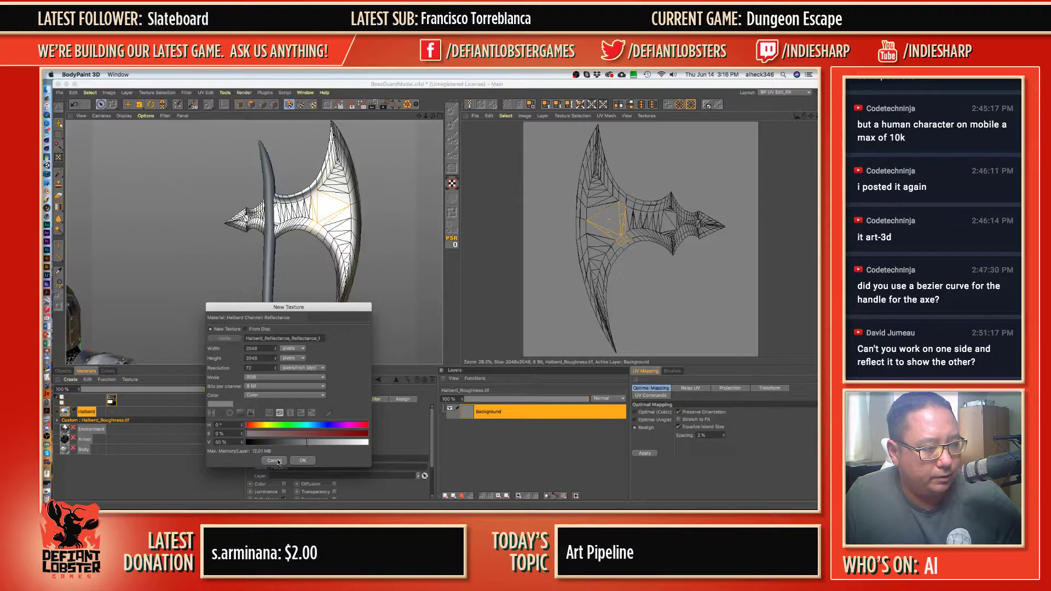
left_click(306, 461)
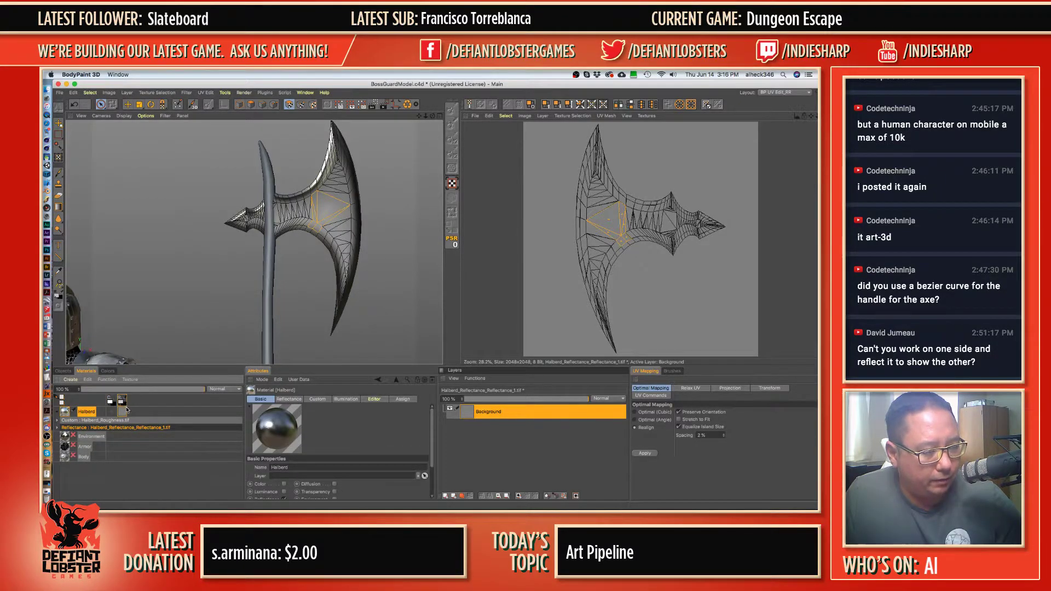
- Start a new texture in another custom channel of the Halberd material and name the channel metallic
right_click(89, 414)
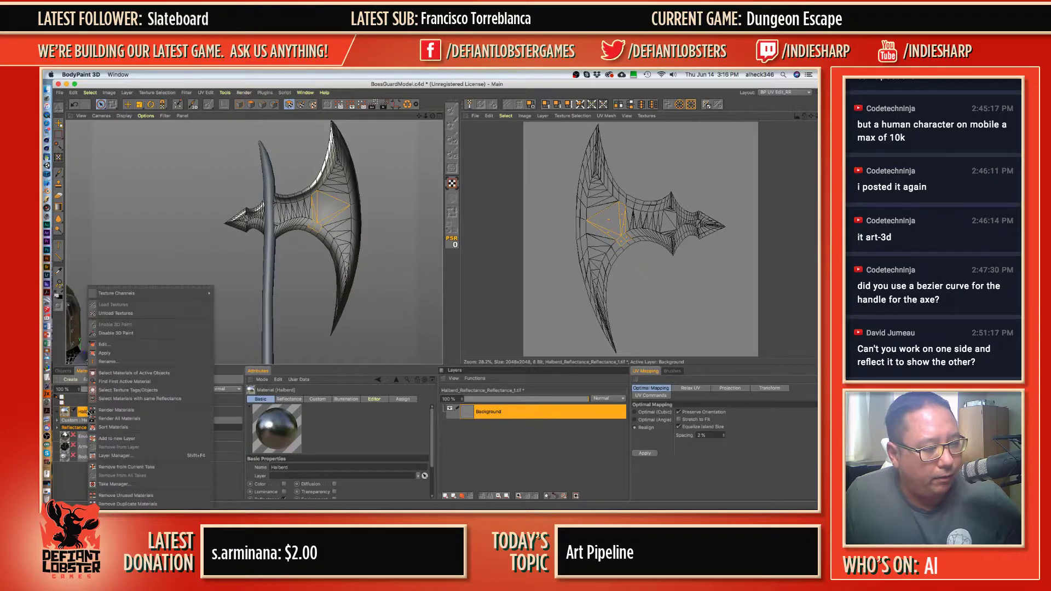
mouse_move(194, 300)
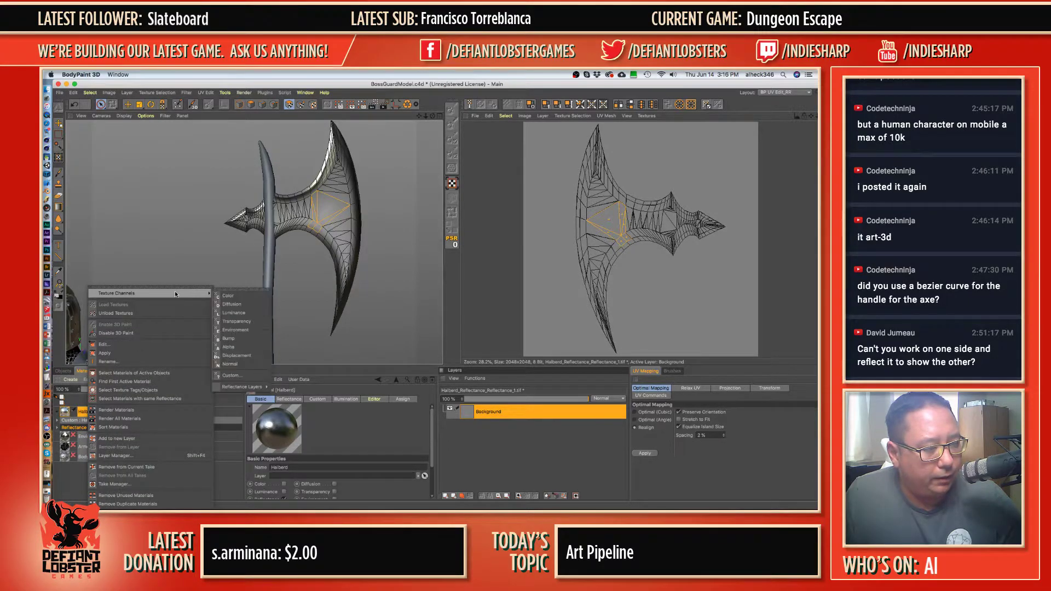
left_click(239, 376)
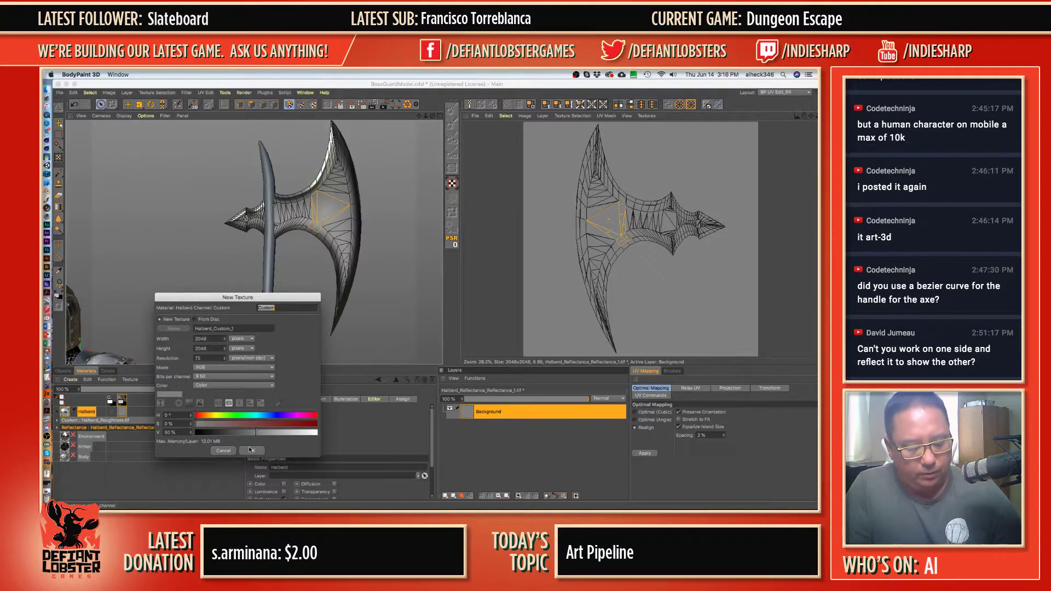
type("H")
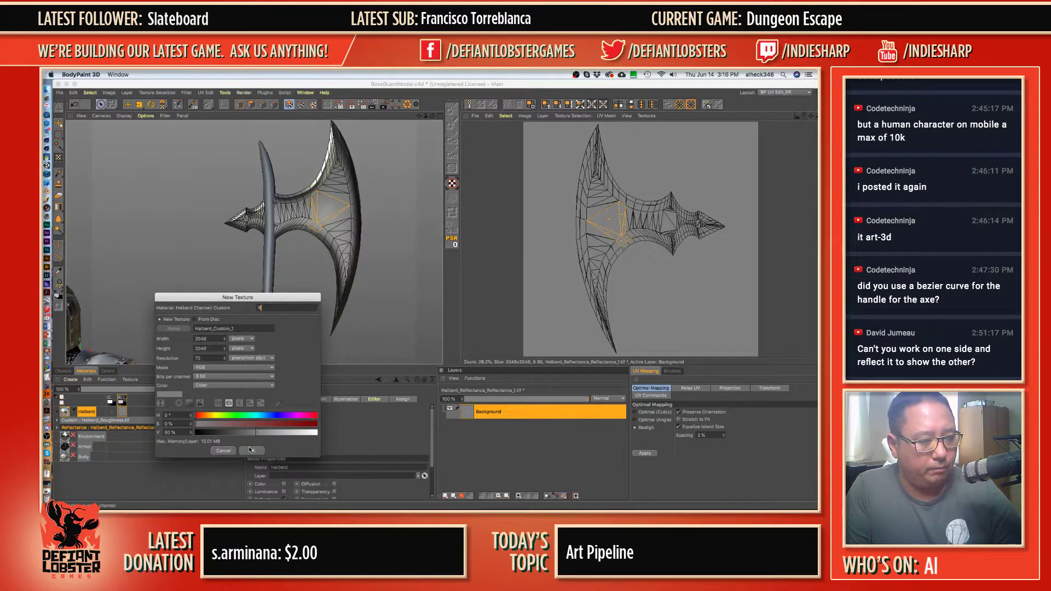
key("BackSpace")
type("metallic")
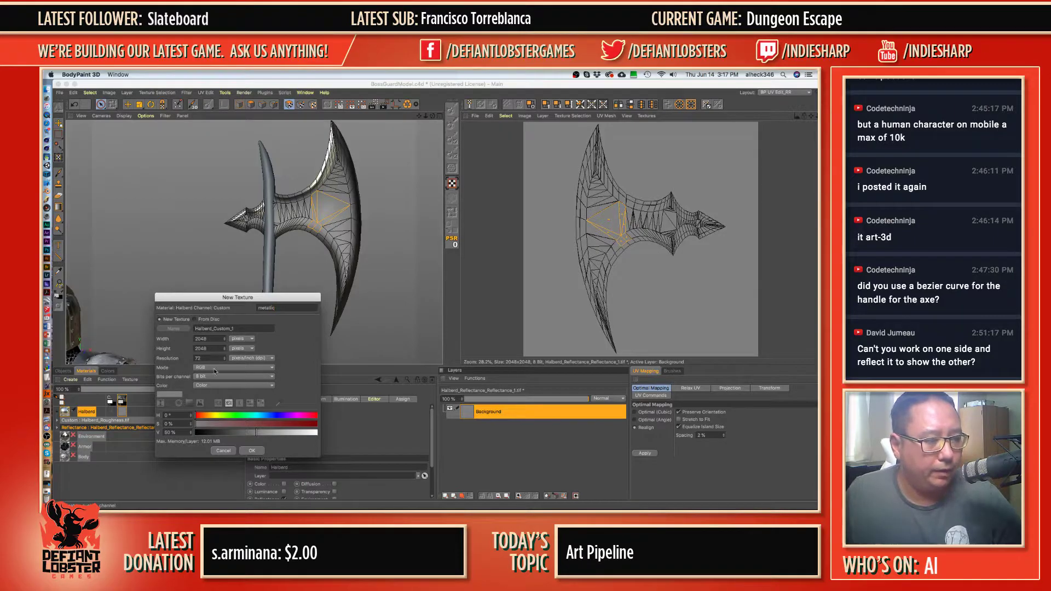
- Name the new texture Halberd_Metallic, create it, and save the project with its texture changes
left_click_drag(214, 328, 270, 334)
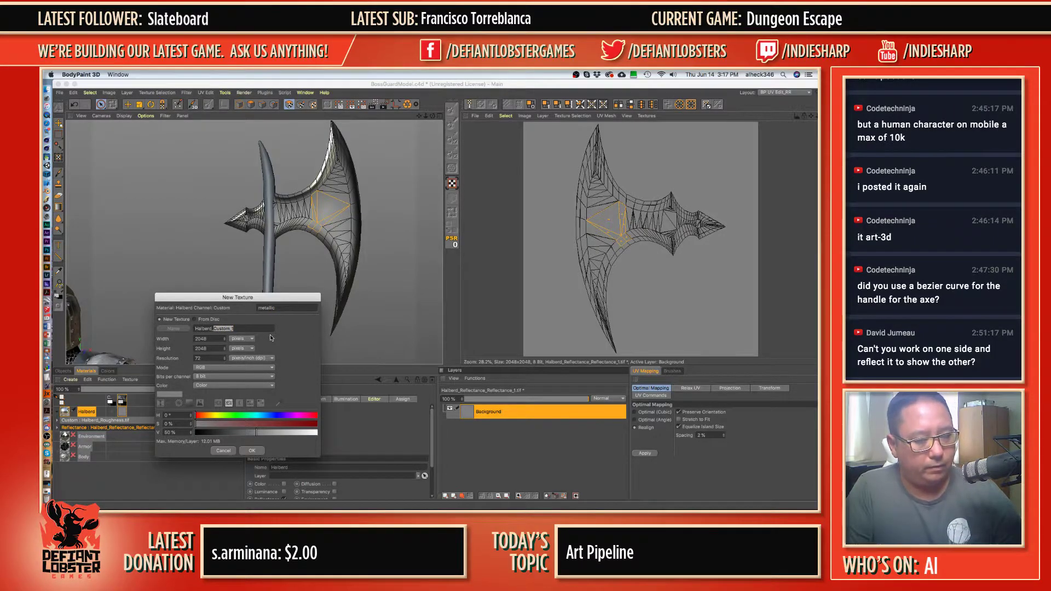
key("BackSpace")
type("Metallic")
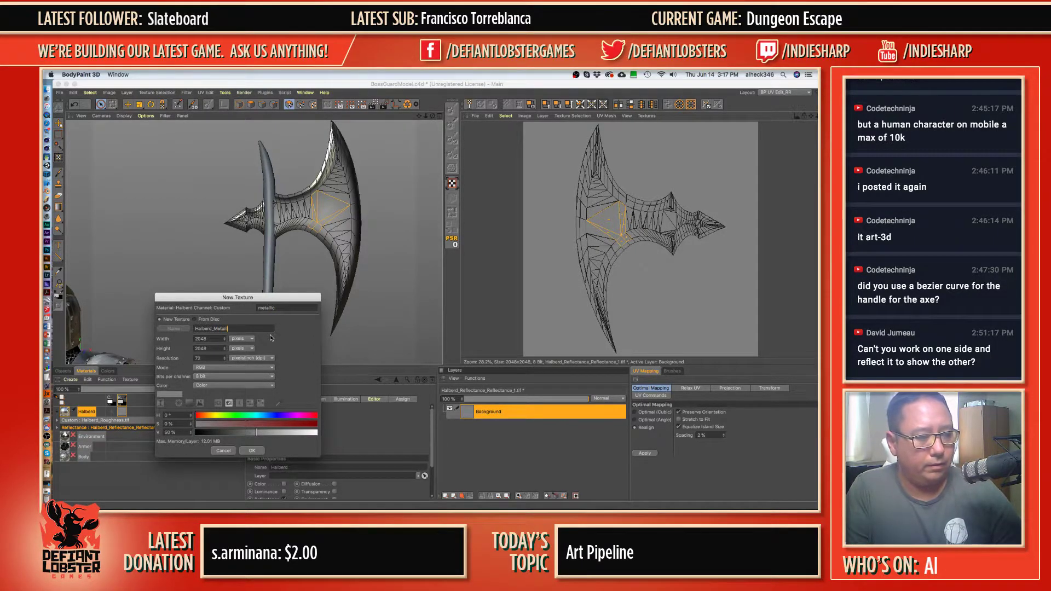
key("Return")
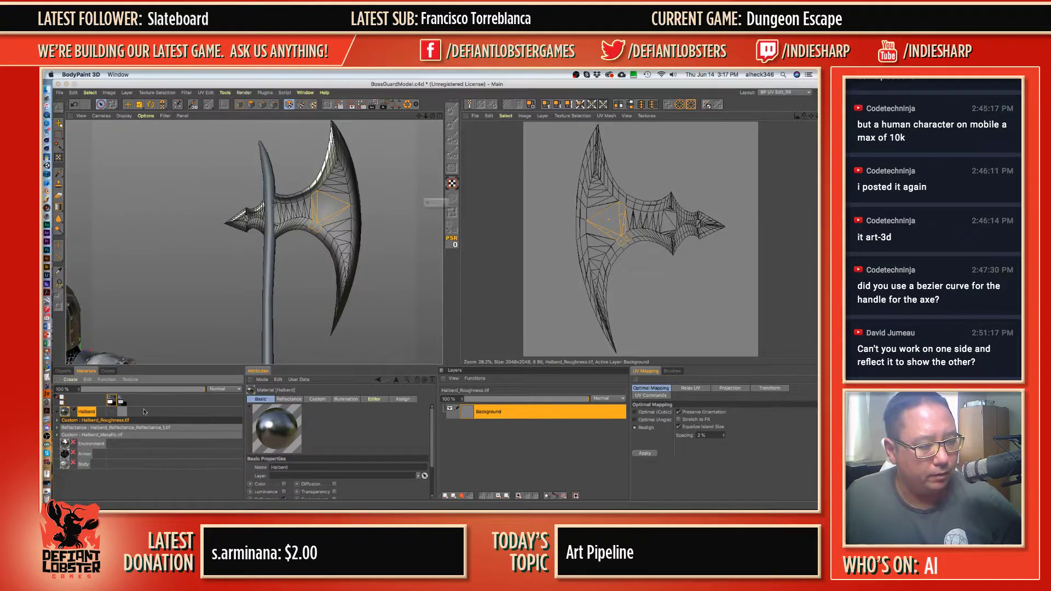
key("super+s")
key("Return")
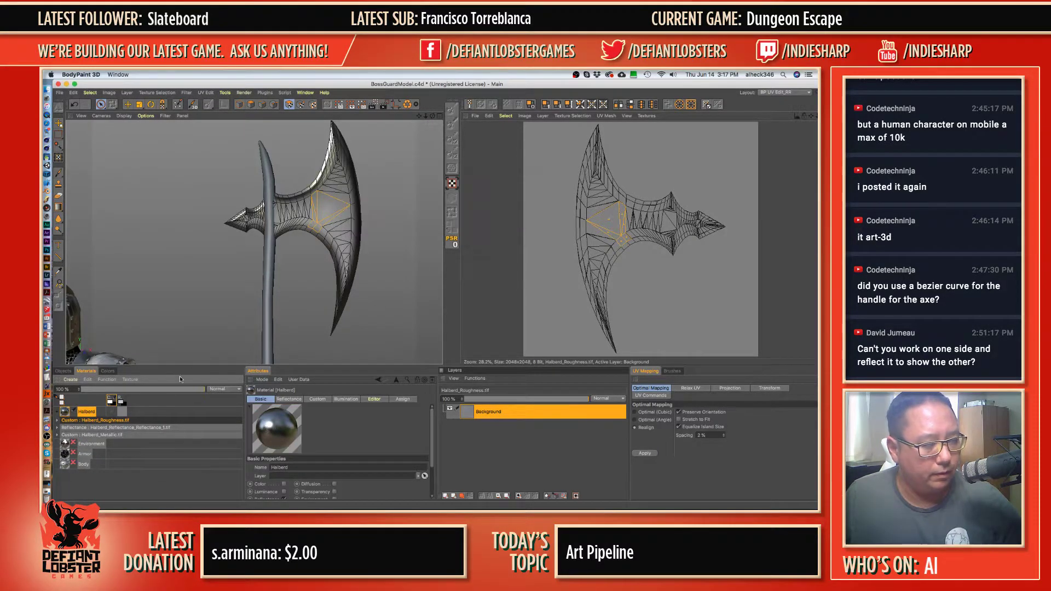
- Expand the Roughness and Reflection Strength texture settings in the Halberd material's reflectance layer
left_click(123, 412)
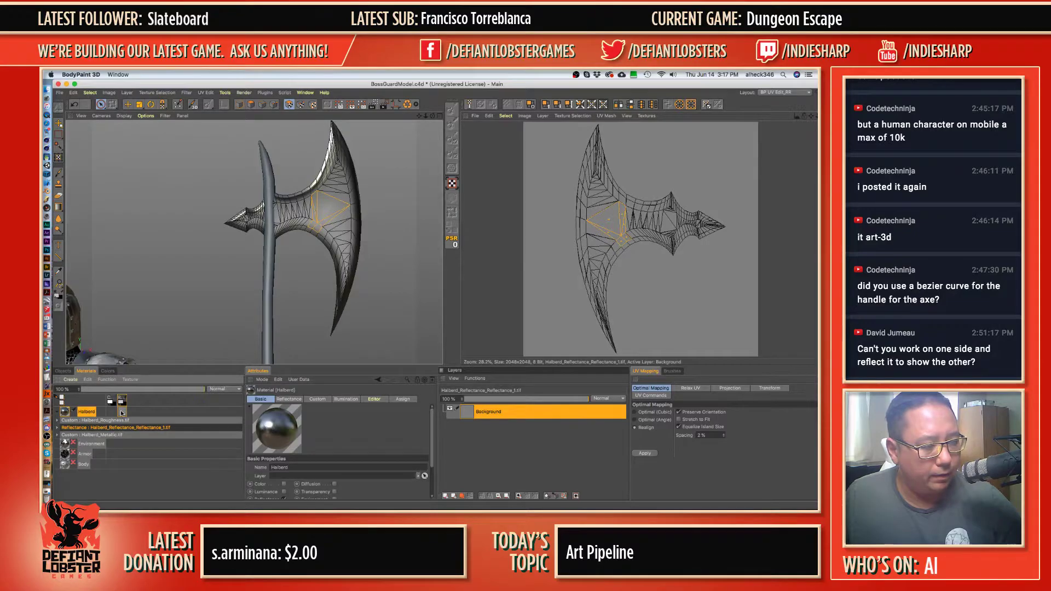
left_click(289, 399)
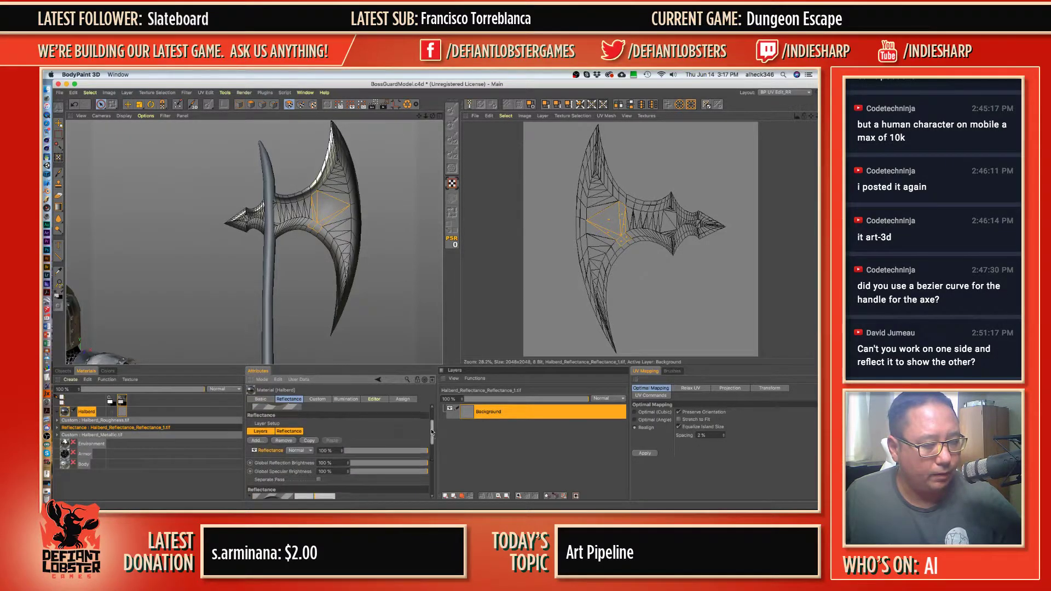
scroll(265, 425, "down", 10)
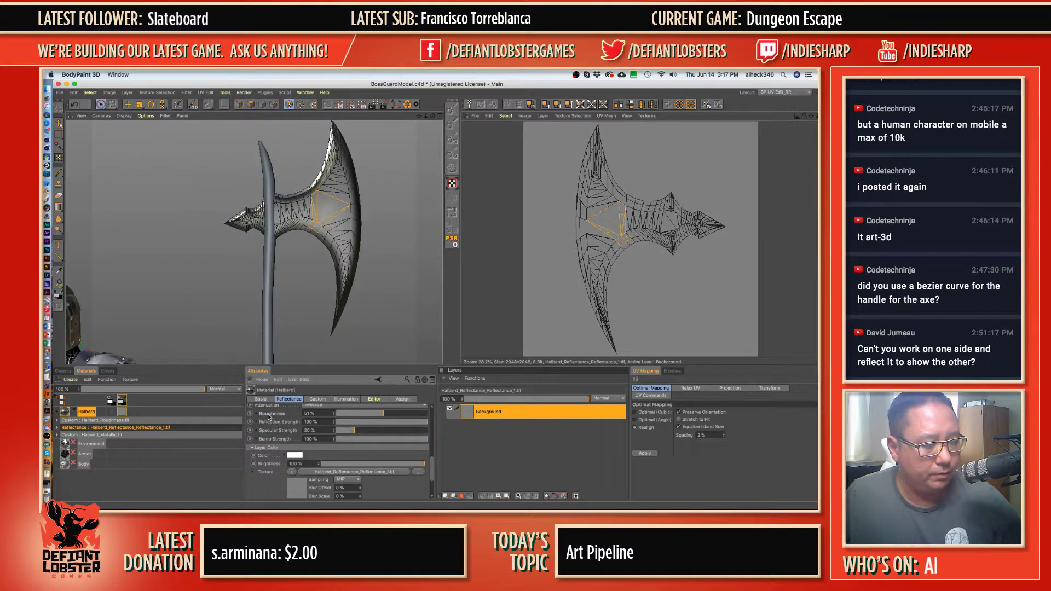
right_click(263, 415)
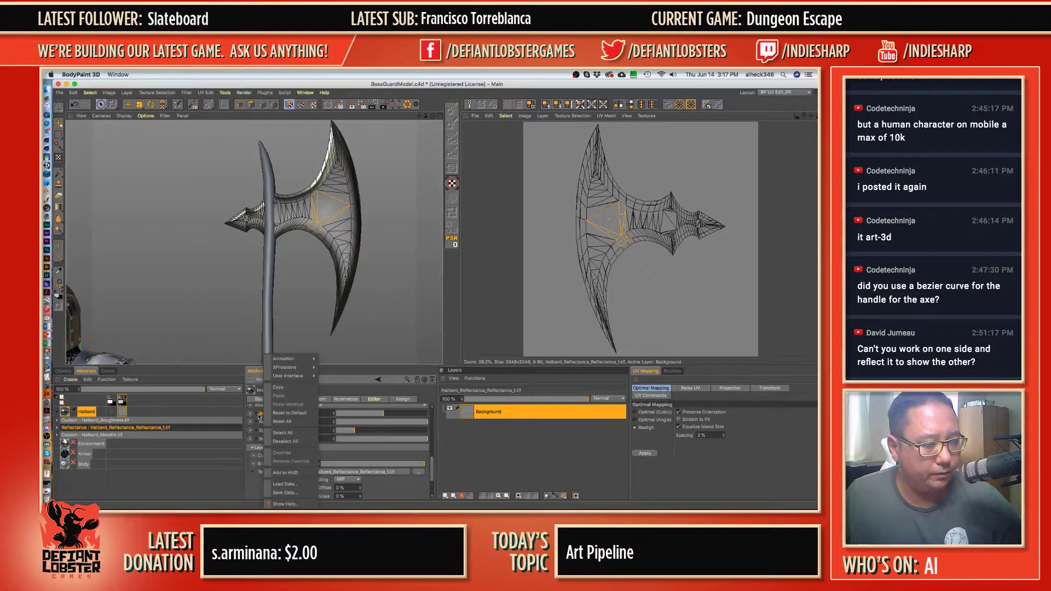
left_click(257, 415)
left_click(256, 415)
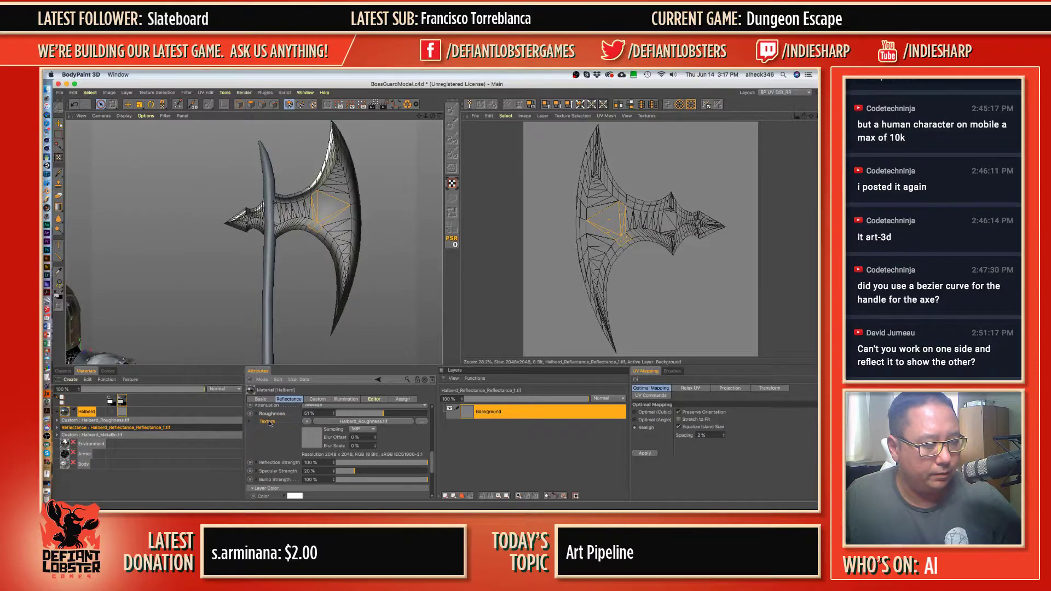
left_click(255, 463)
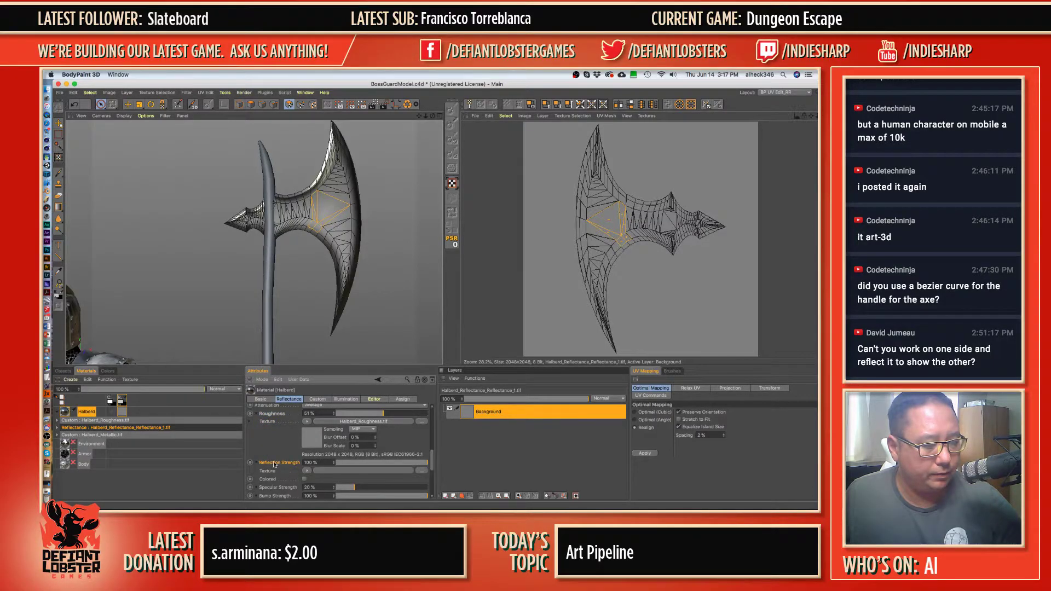
- Create an additional custom-channel texture for the Halberd material, keeping the default name Halberd_Custom_1
left_click(89, 412)
right_click(90, 414)
mouse_move(164, 294)
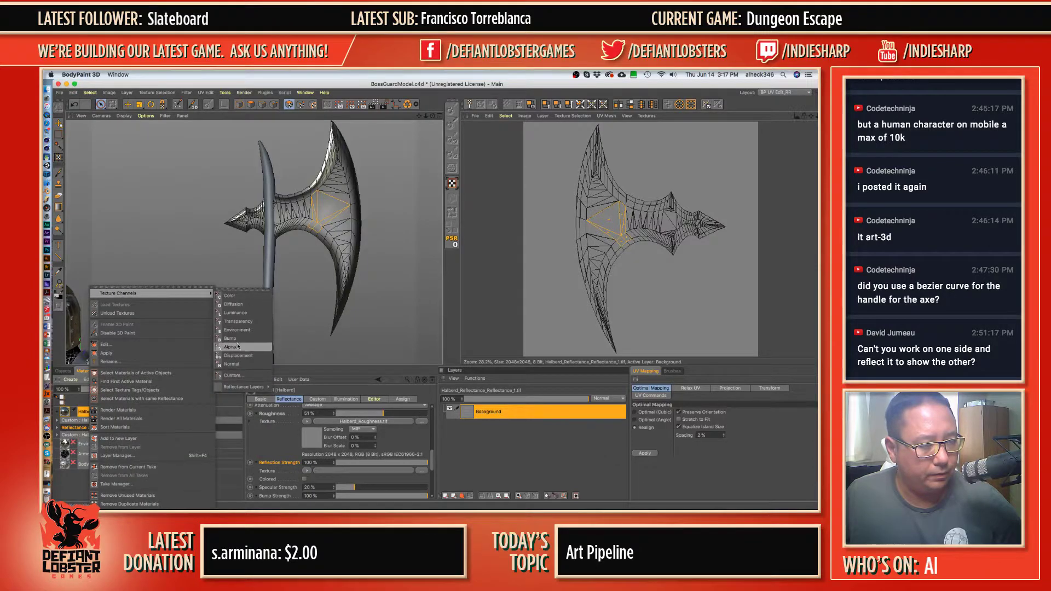
mouse_move(265, 387)
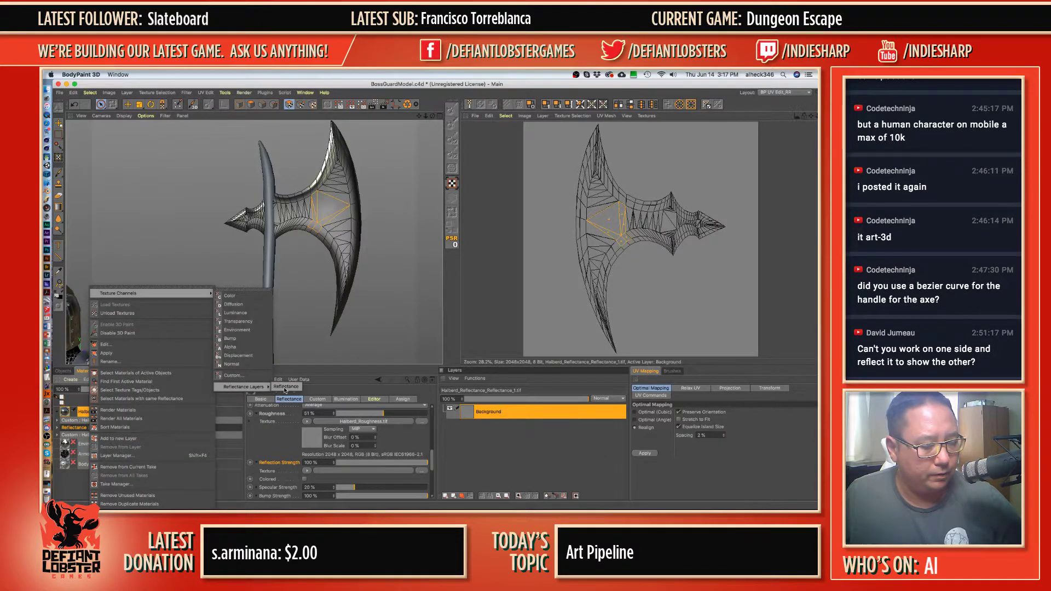
left_click(286, 387)
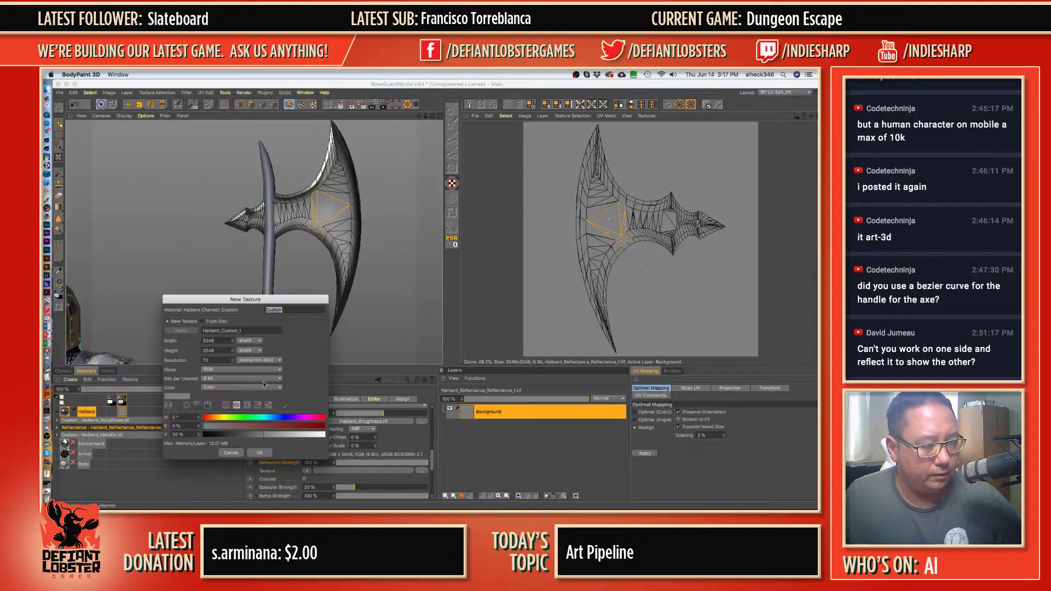
left_click(261, 454)
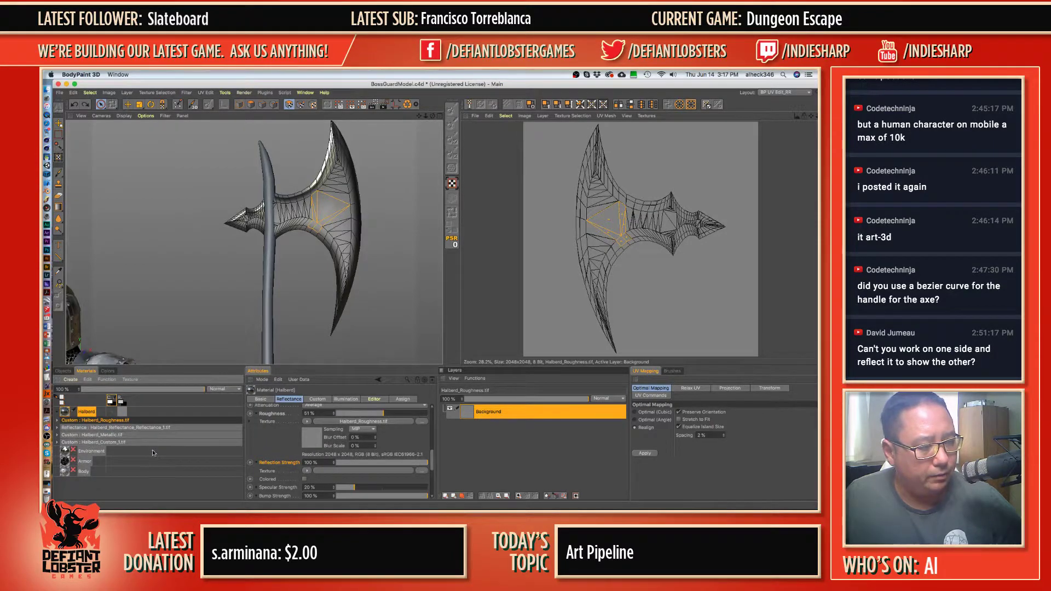
- Assign the Halberd_Metallic.tif bitmap as the reflectance layer's Reflection Strength texture
left_click(306, 471)
mouse_move(328, 351)
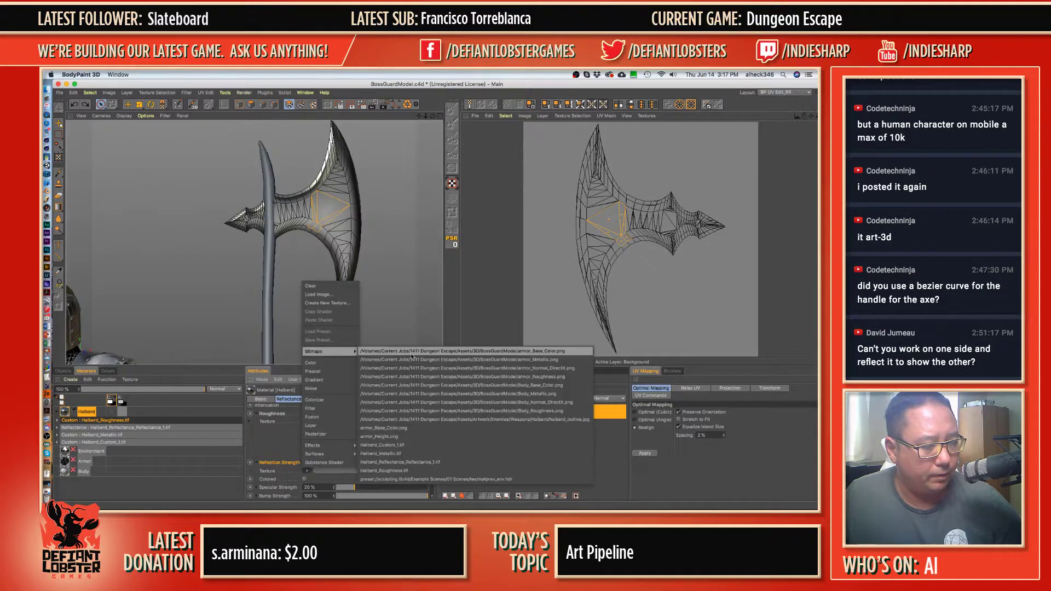
left_click(445, 471)
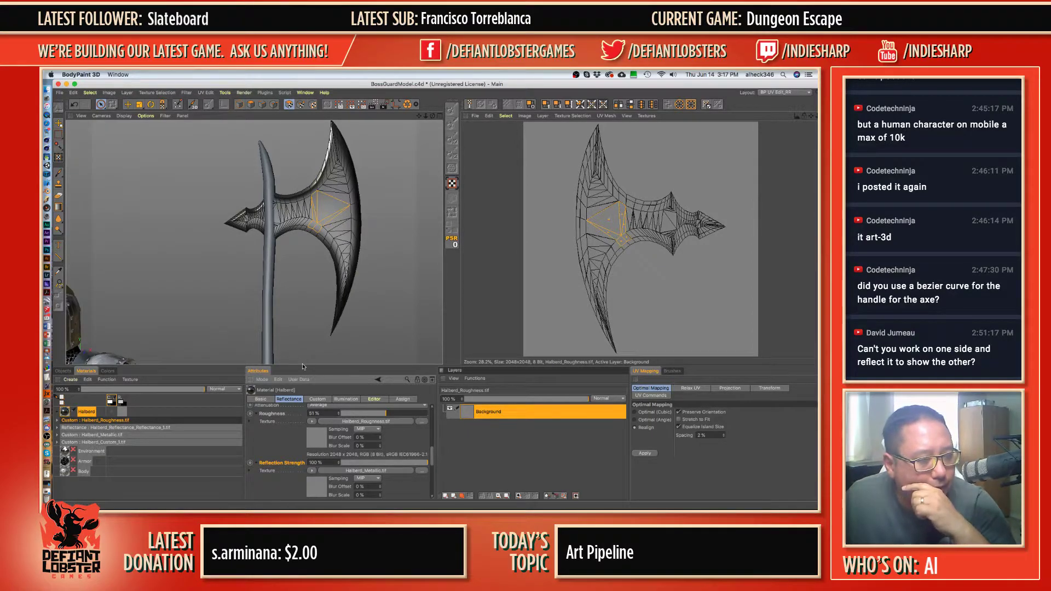
- Enlarge the material settings area and clear the Reflection Strength and Roughness textures from the Halberd material's reflectance layer
left_click_drag(303, 366, 302, 333)
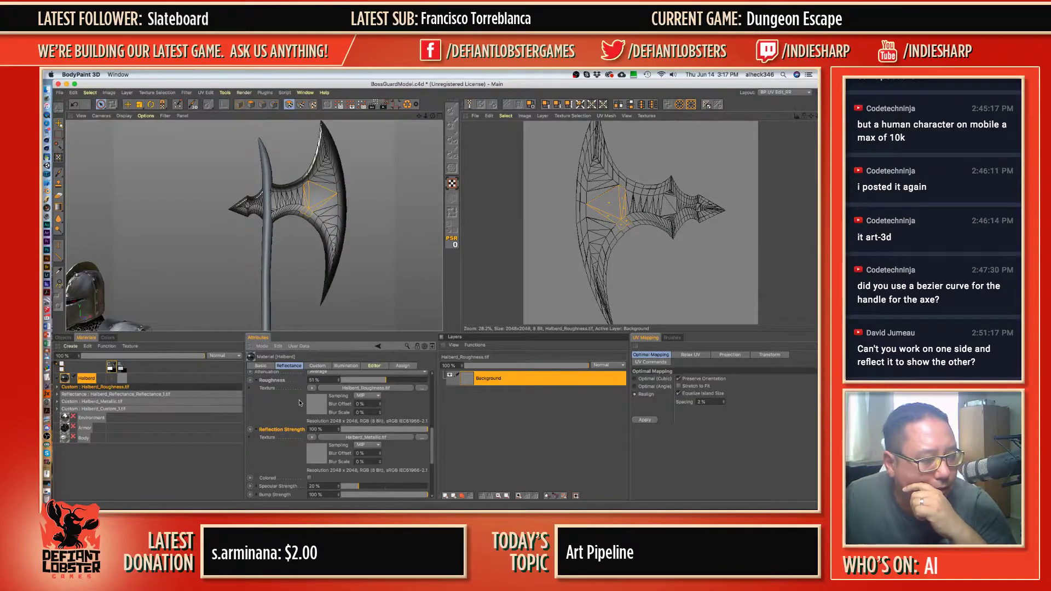
left_click(311, 388)
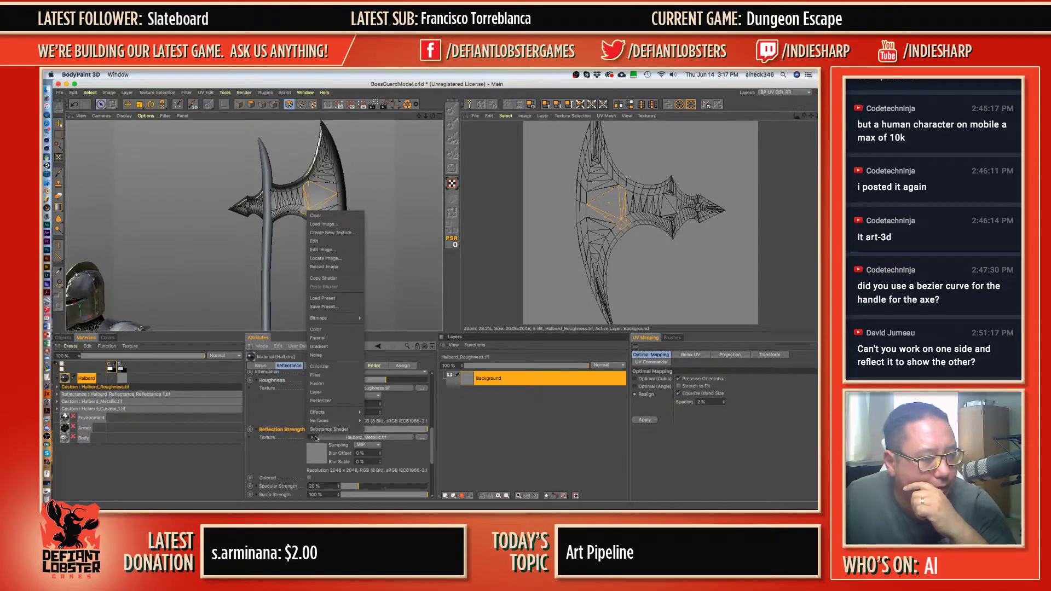
left_click(331, 219)
left_click(307, 389)
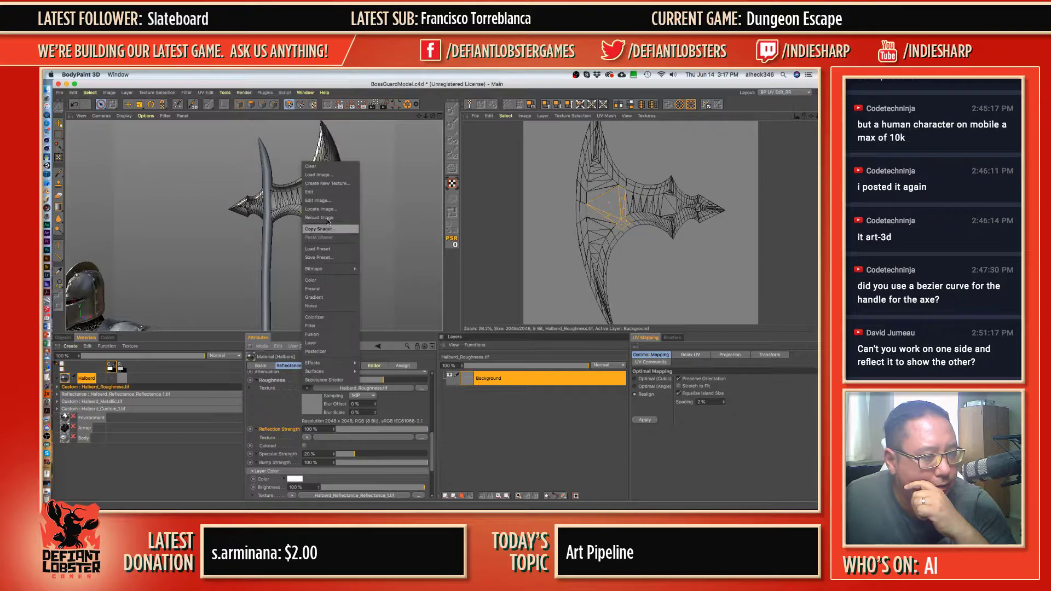
left_click(328, 166)
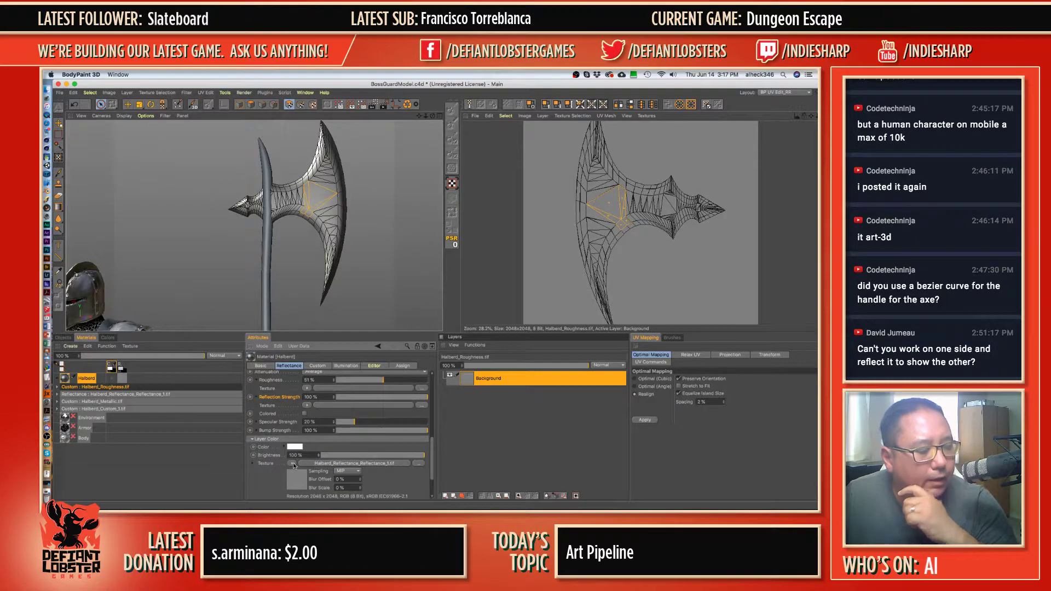
- Examine the Halberd material's custom, metallic, reflectance and roughness textures one after another in the UV view
right_click(110, 366)
left_click(100, 372)
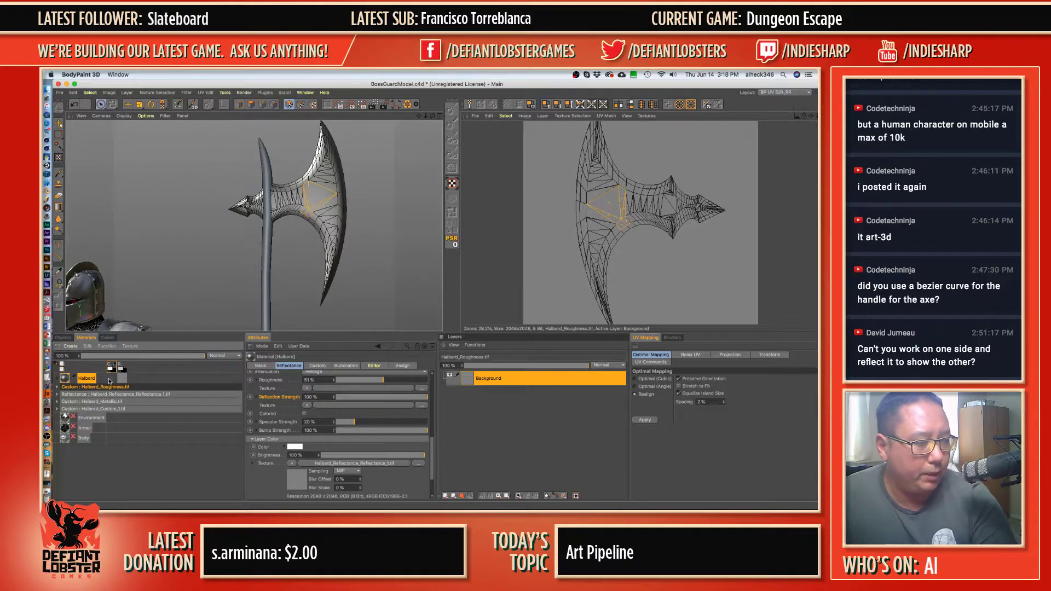
left_click(94, 410)
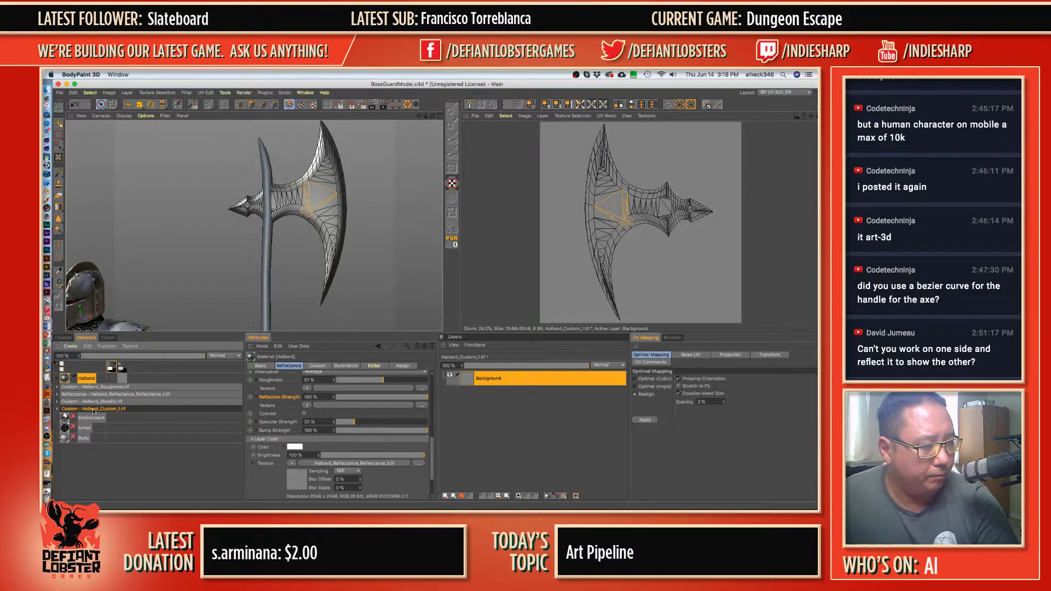
left_click(95, 403)
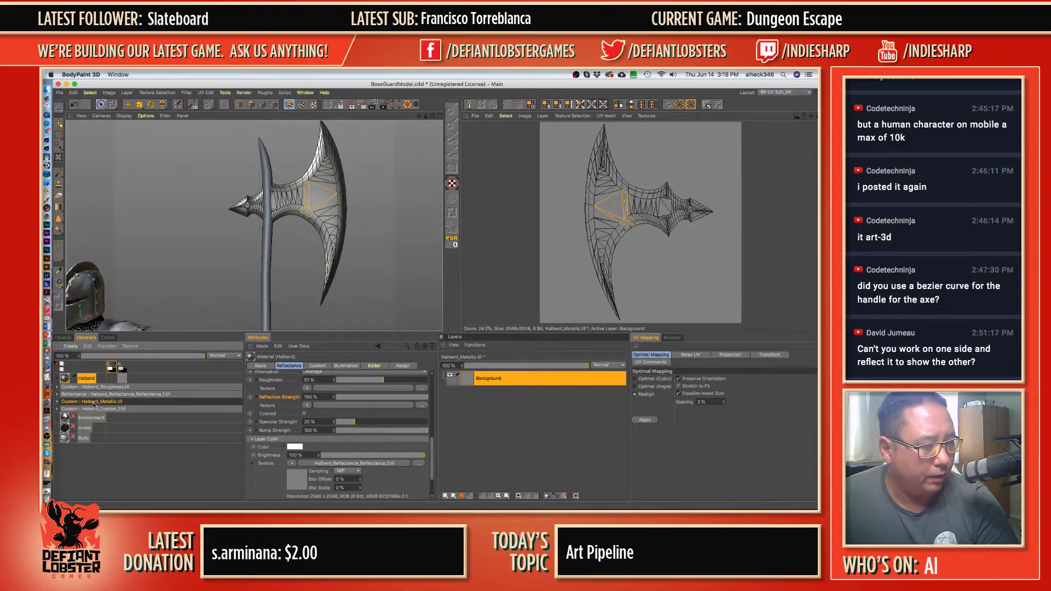
left_click(96, 394)
left_click(96, 387)
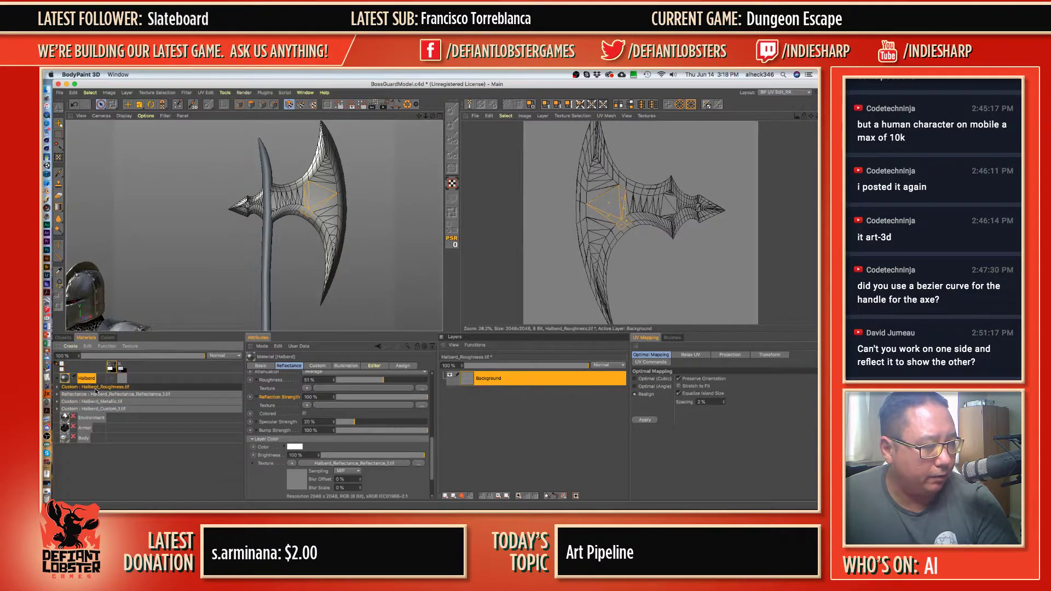
- Delete the Halberd material and discard the unsaved changes to its textures
right_click(95, 387)
left_click(86, 392)
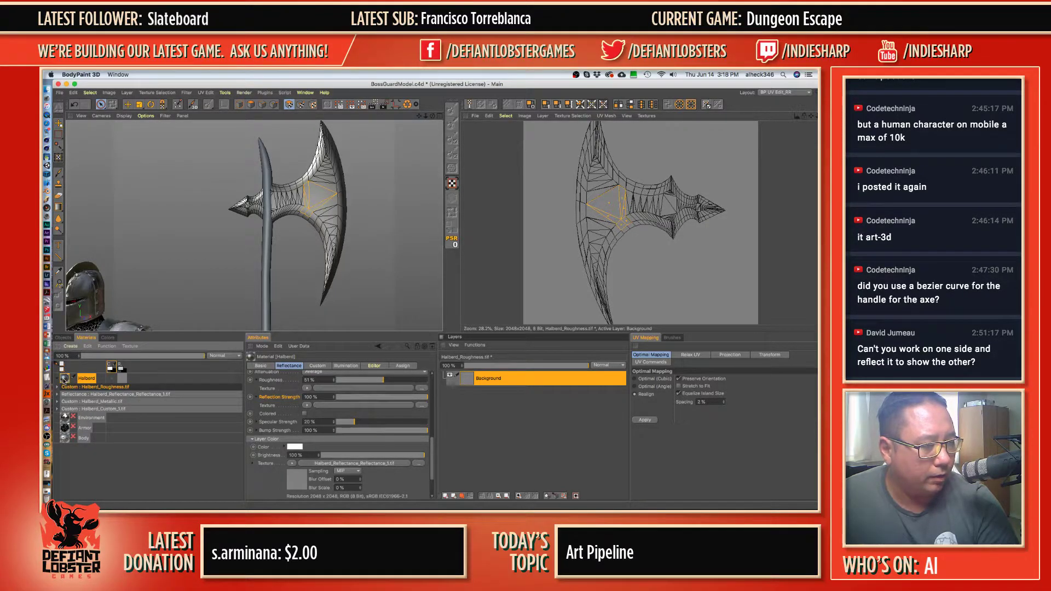
left_click(73, 378)
left_click(419, 224)
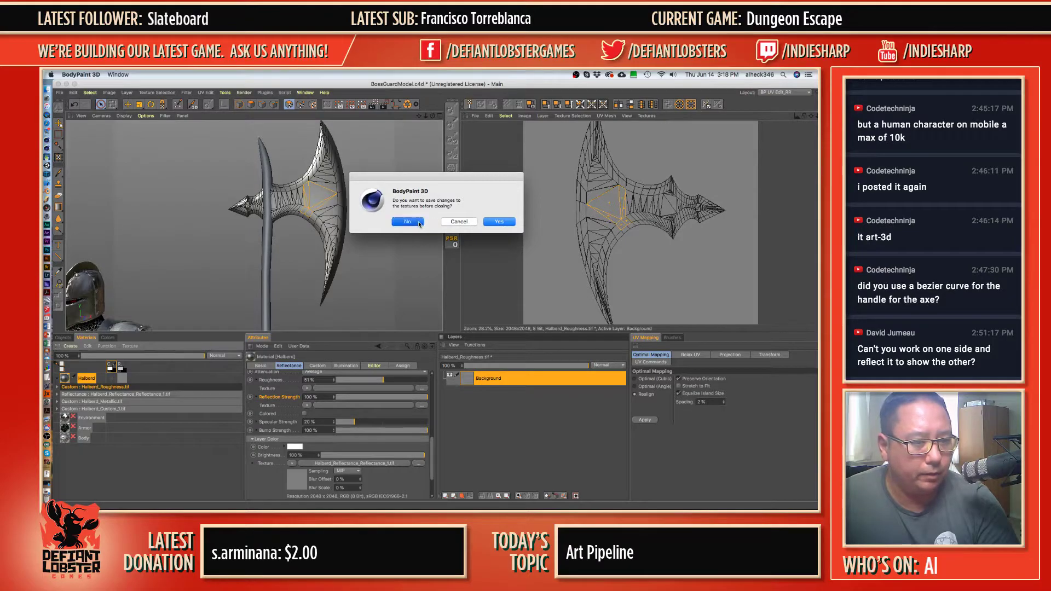
- Create a new PBR material and apply it to the halberd blade
left_click(70, 346)
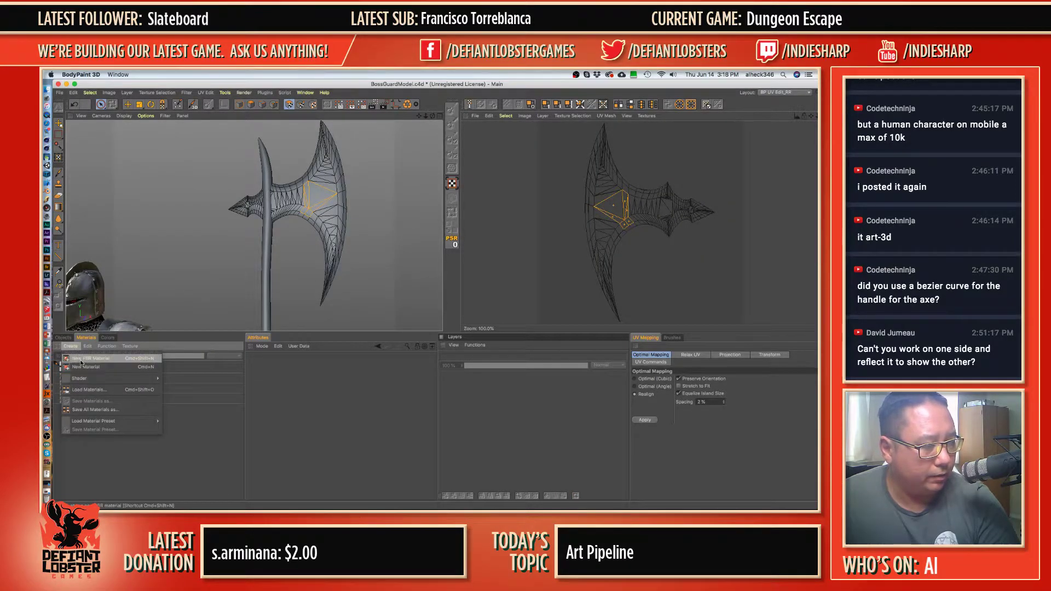
left_click(89, 359)
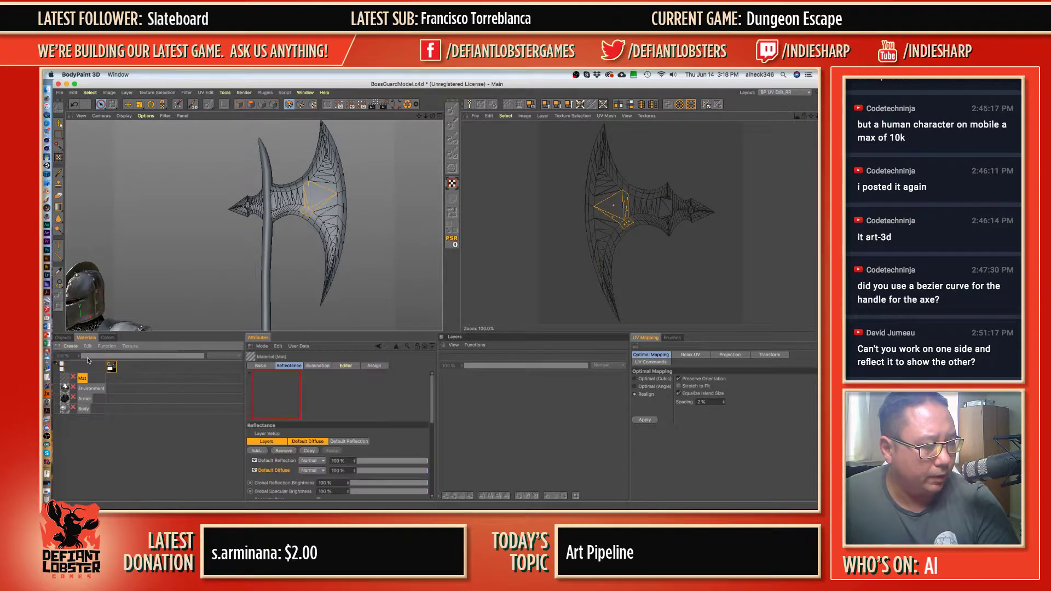
mouse_move(64, 378)
left_mouse_down()
mouse_move(350, 193)
mouse_move(332, 203)
left_mouse_up()
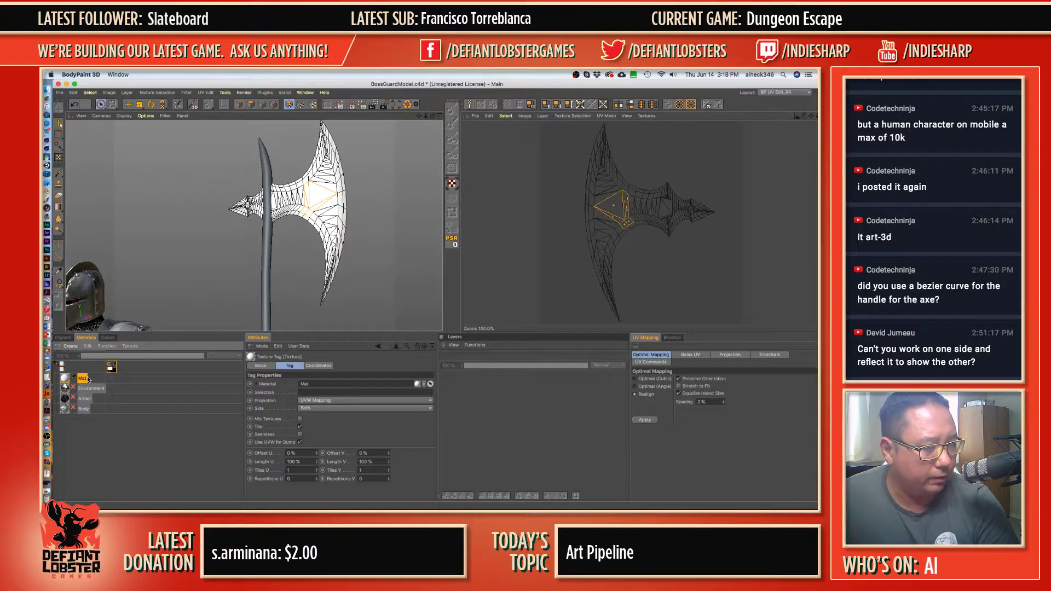
- Add a texture to the Default Reflection reflectance layer of the new PBR material
left_click(108, 346)
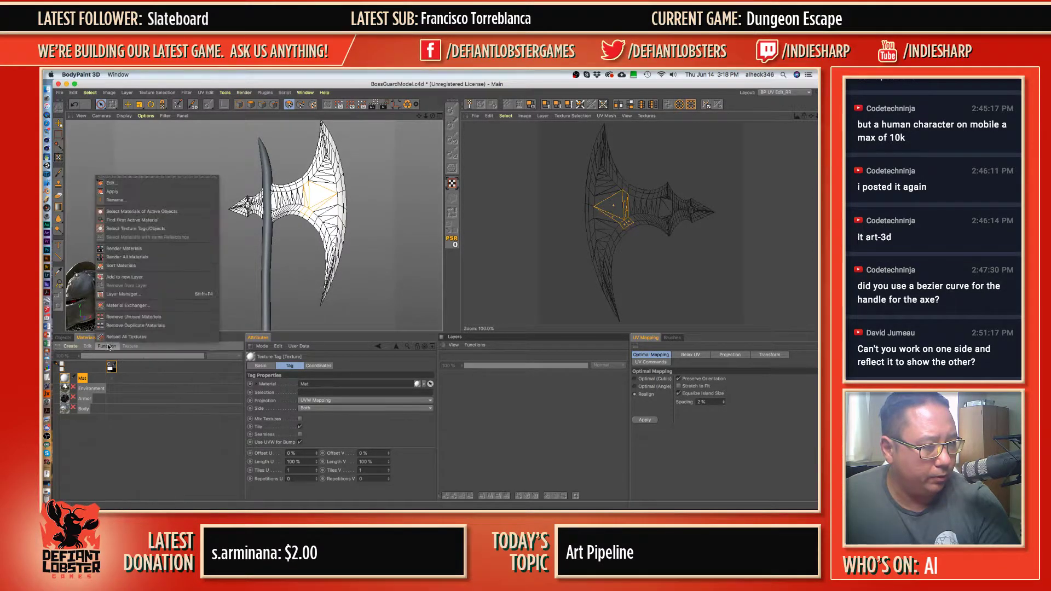
left_click(83, 380)
right_click(83, 380)
mouse_move(165, 294)
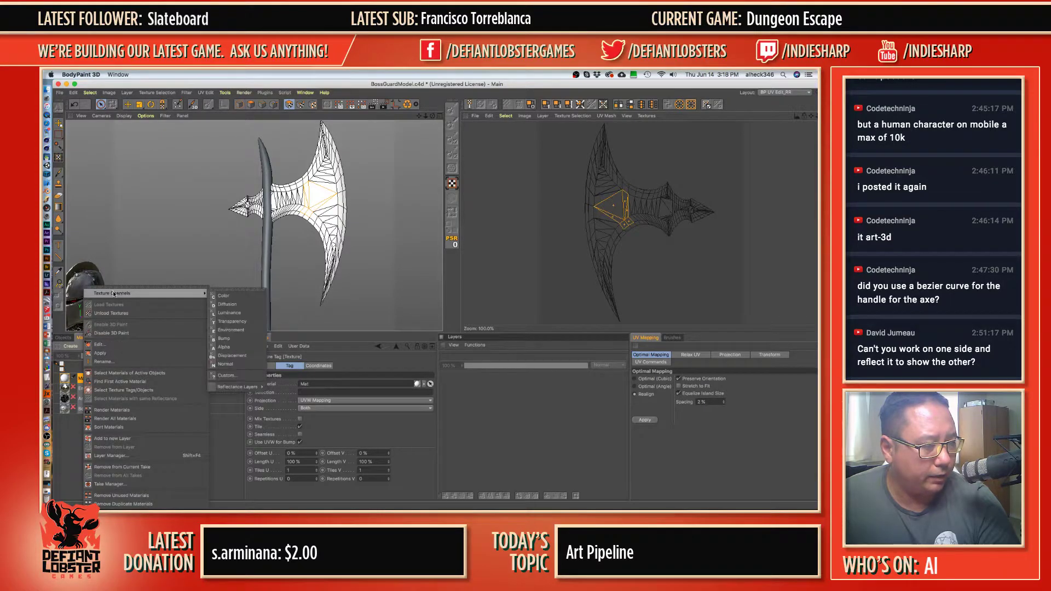
mouse_move(241, 386)
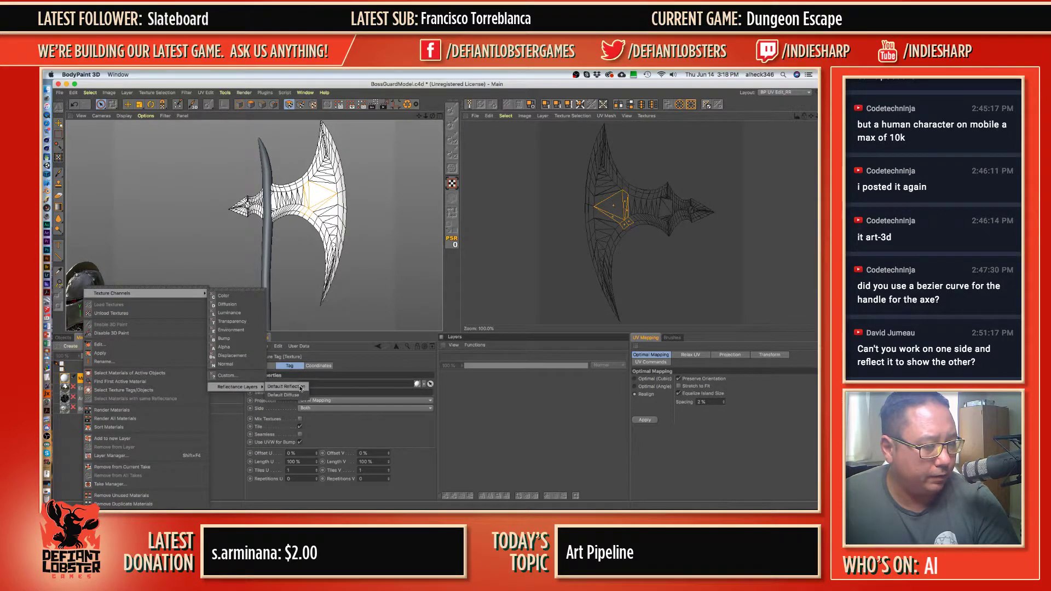
left_click(300, 389)
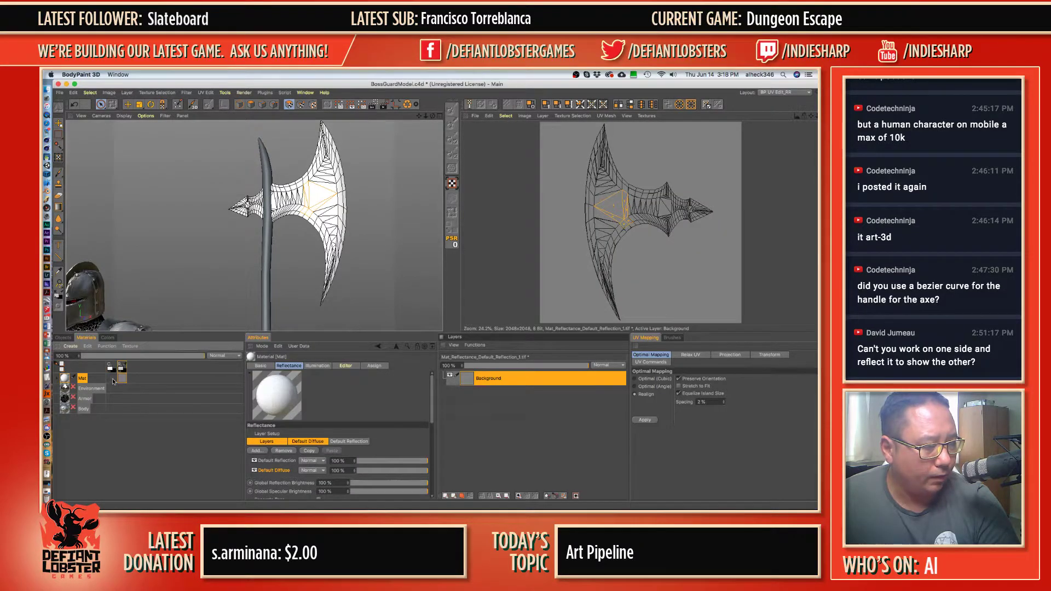
- Undock the Materials manager and dock it as a separate pane above the Objects list
left_click(259, 366)
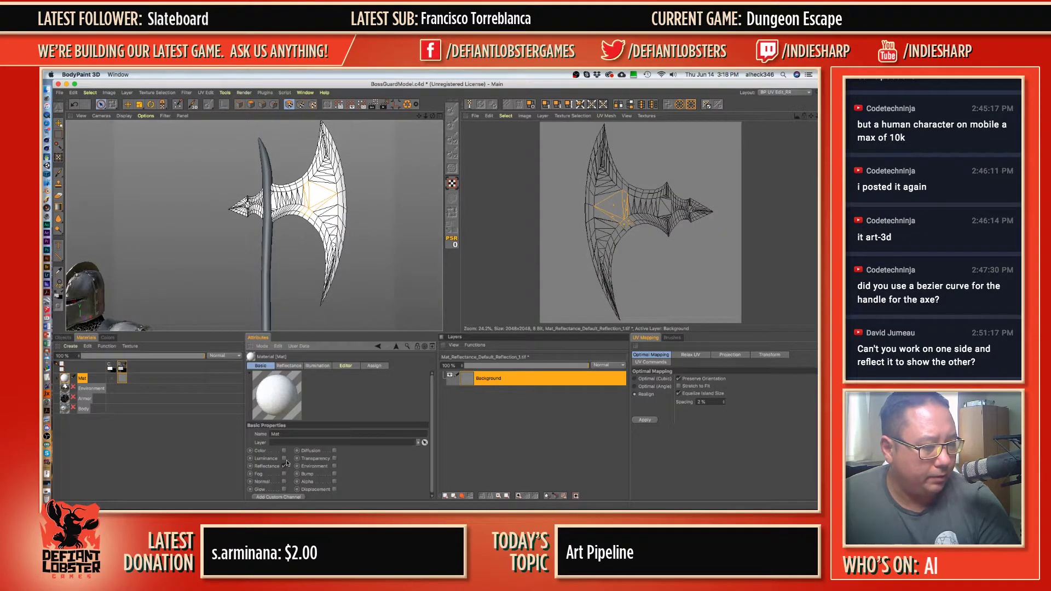
left_click(110, 367)
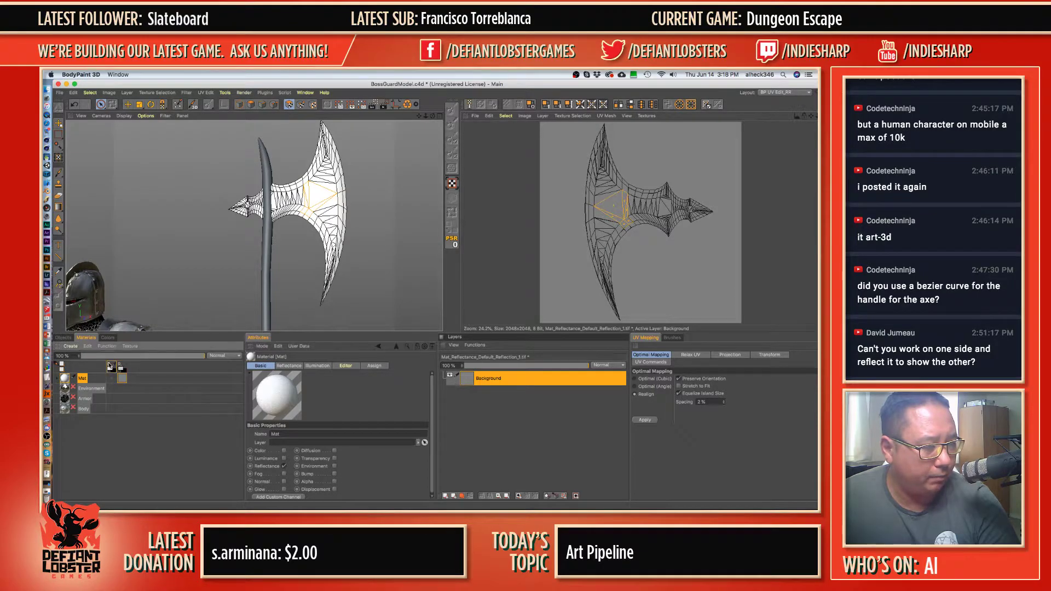
right_click(109, 366)
left_click(118, 367)
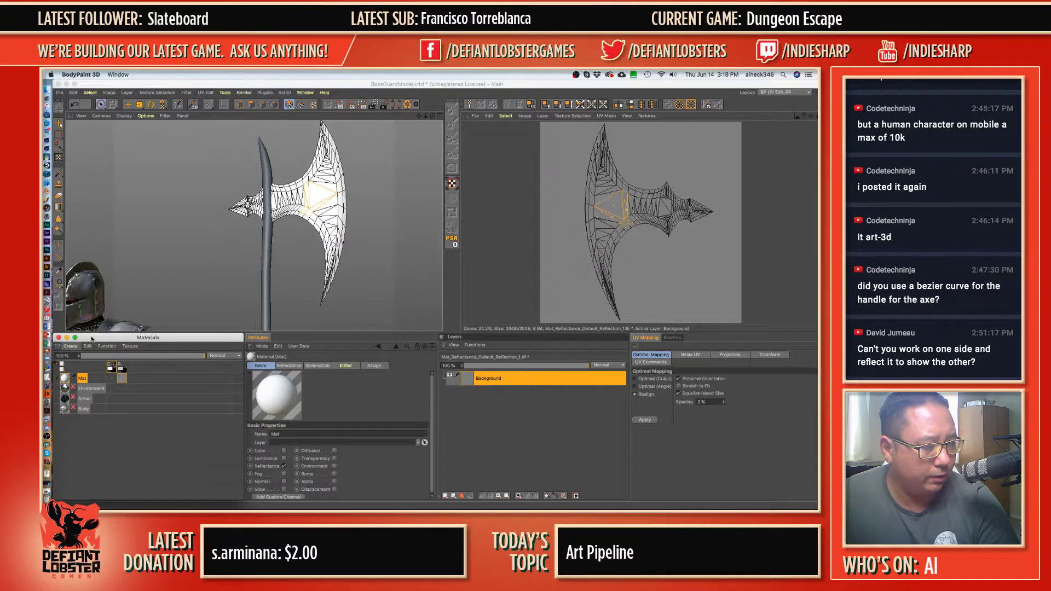
left_click_drag(62, 349, 99, 342)
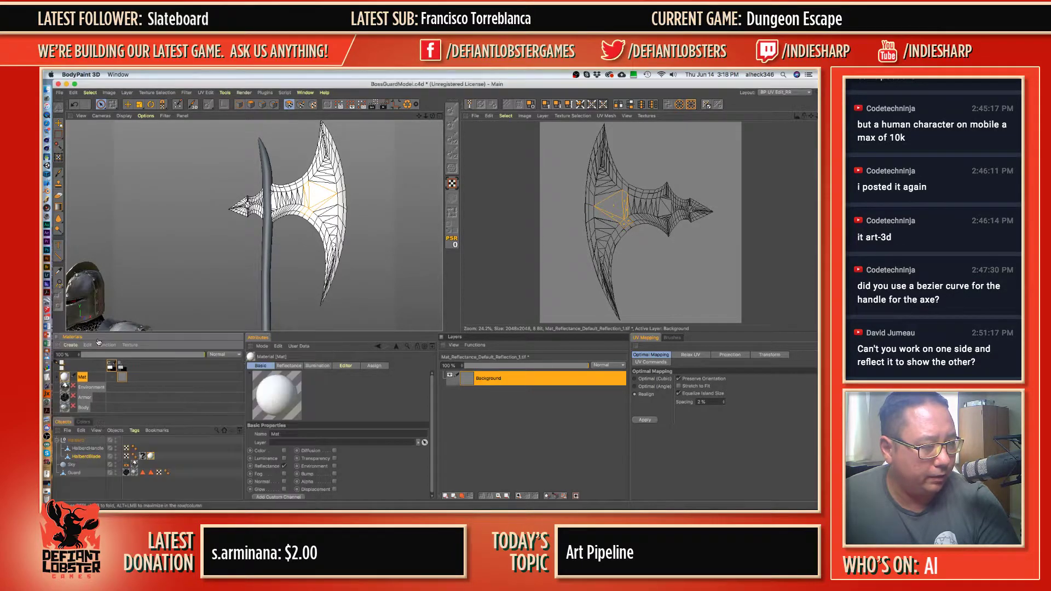
left_click(112, 365)
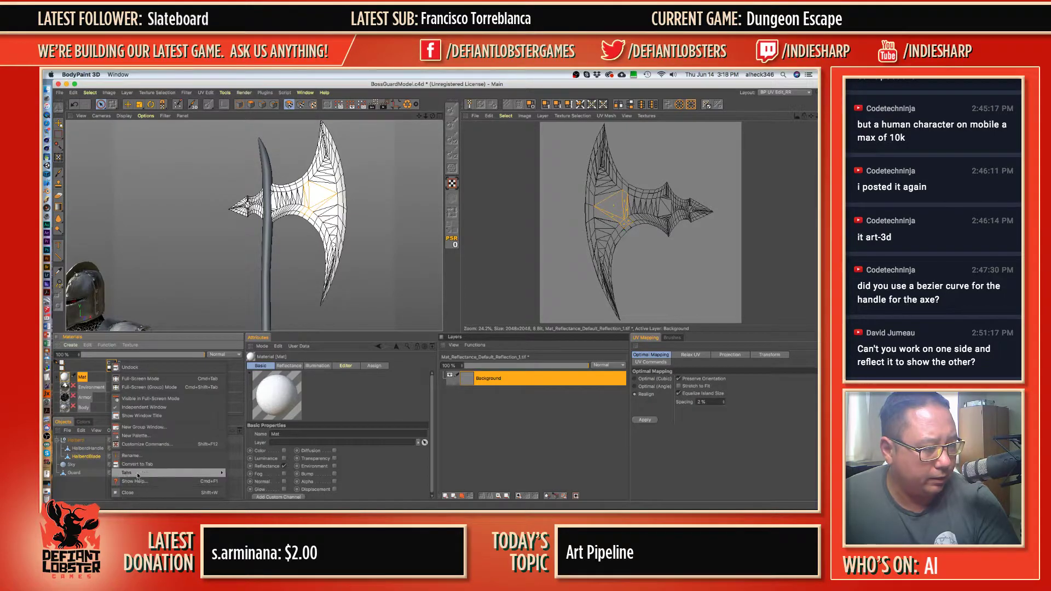
left_click(336, 405)
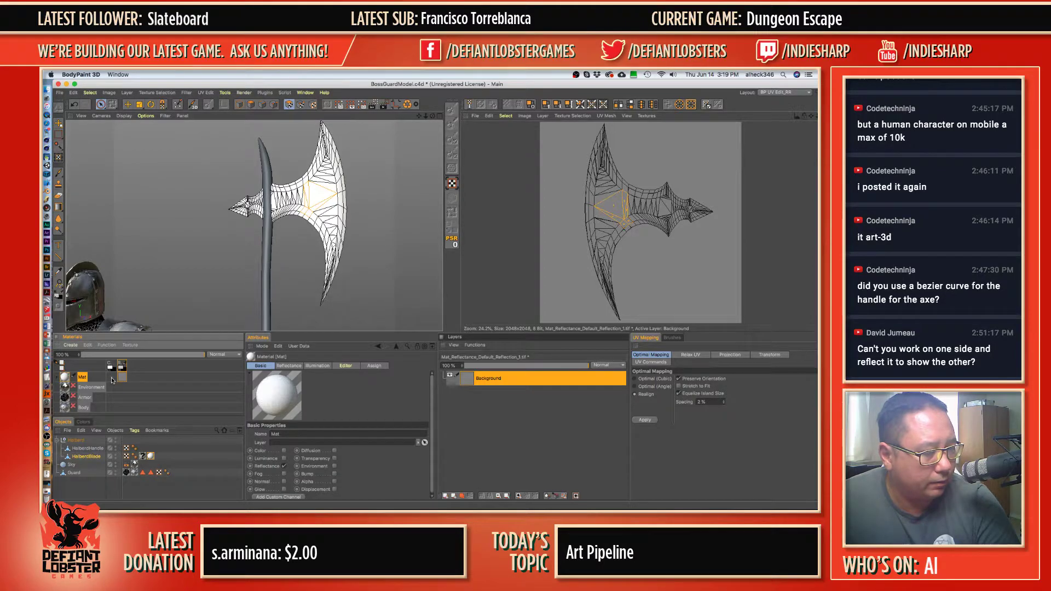
- Cancel a new color-channel texture and try to save the new material's default reflection texture
double_click(110, 379)
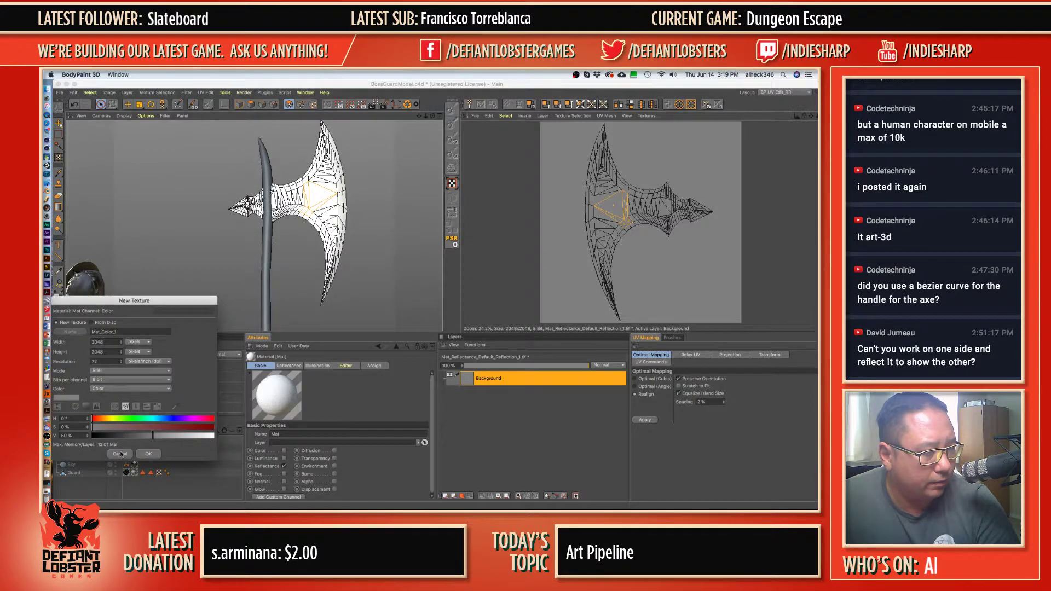
left_click(120, 454)
right_click(121, 363)
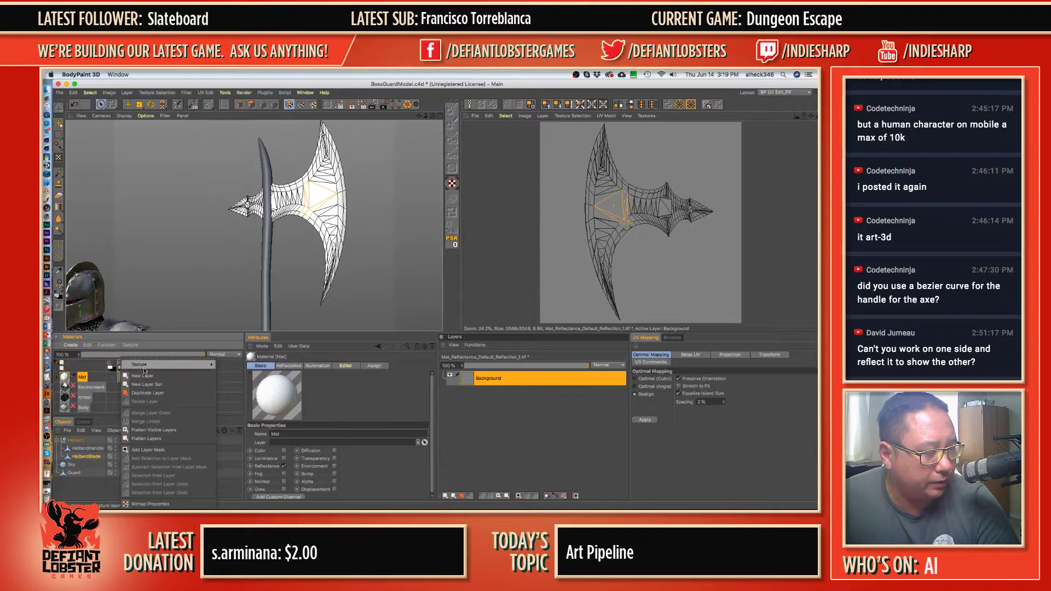
mouse_move(145, 367)
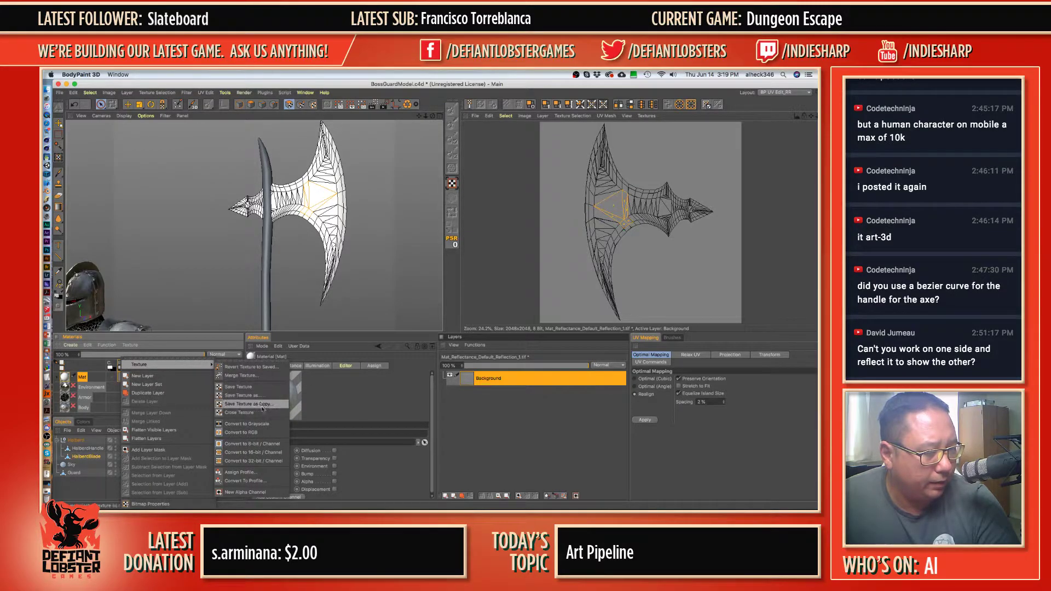
left_click(262, 387)
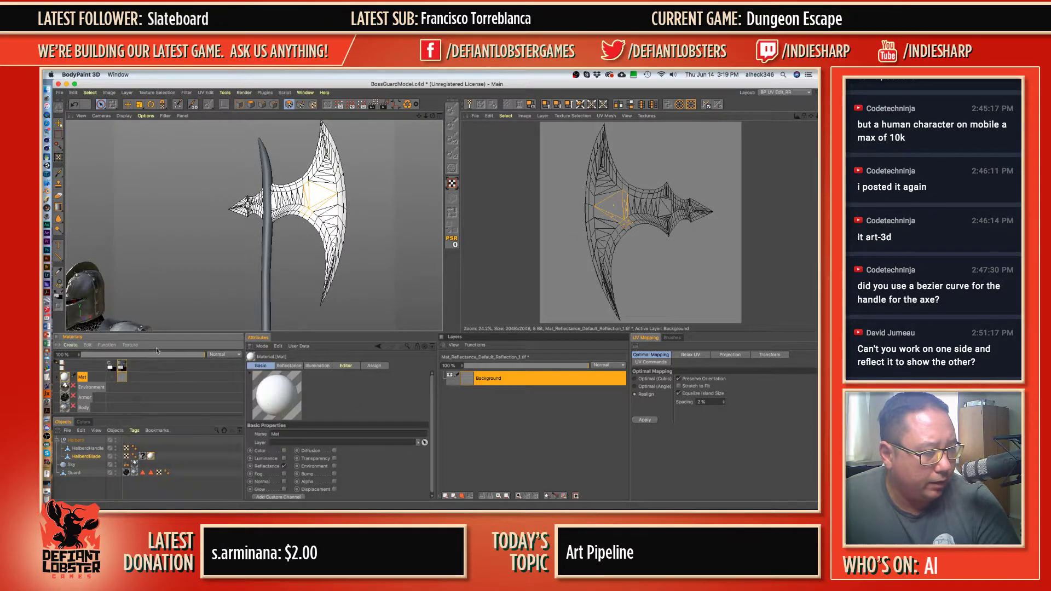
- Remove the Default Diffuse layer from the new material's reflectance and display the Default Reflection layer's texture settings
left_click(123, 377)
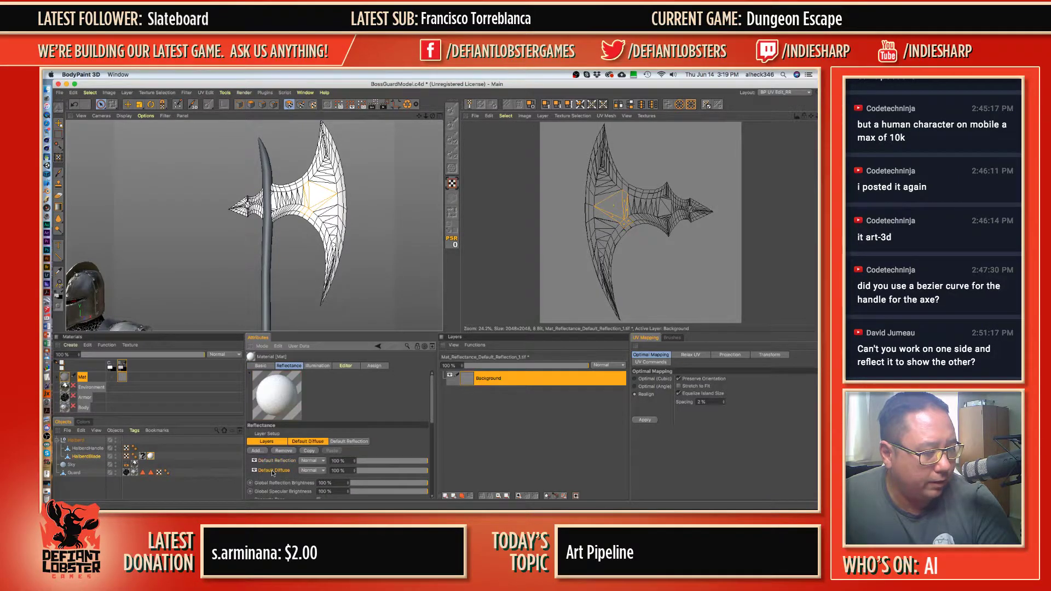
key("Delete")
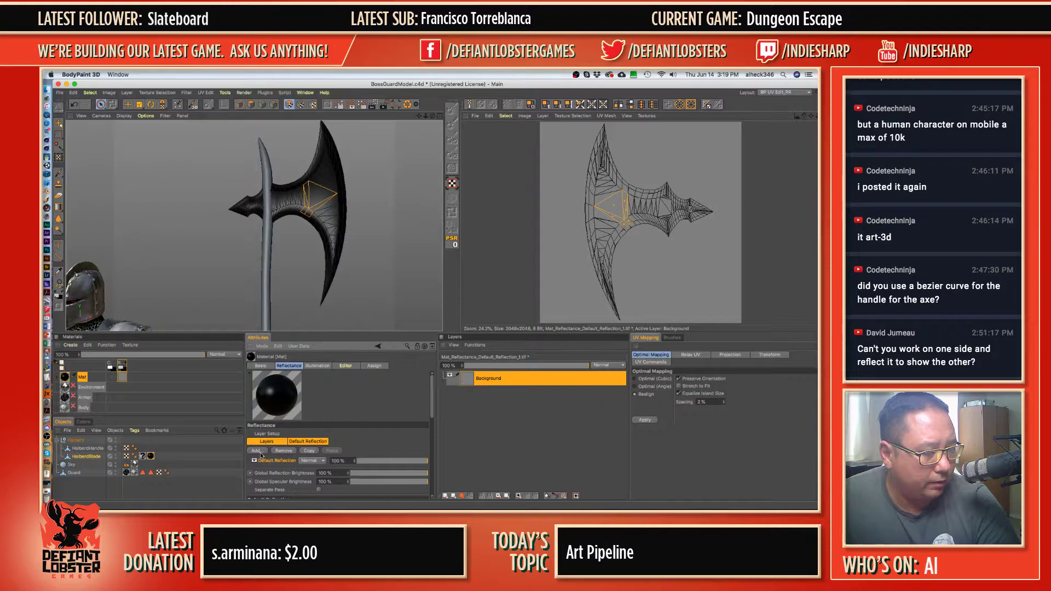
scroll(268, 461, "down", 5)
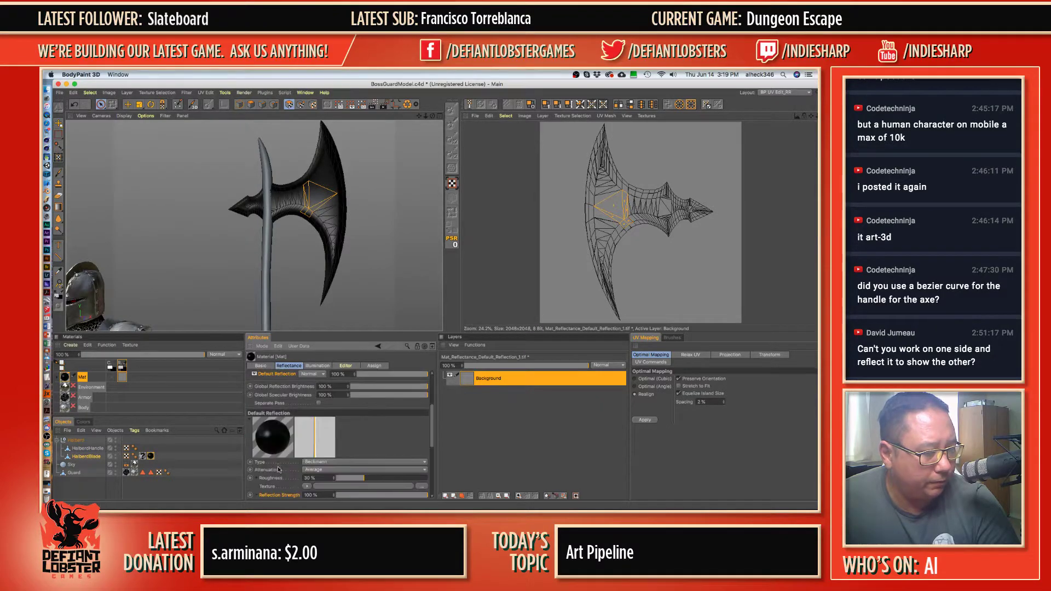
scroll(266, 433, "up", 5)
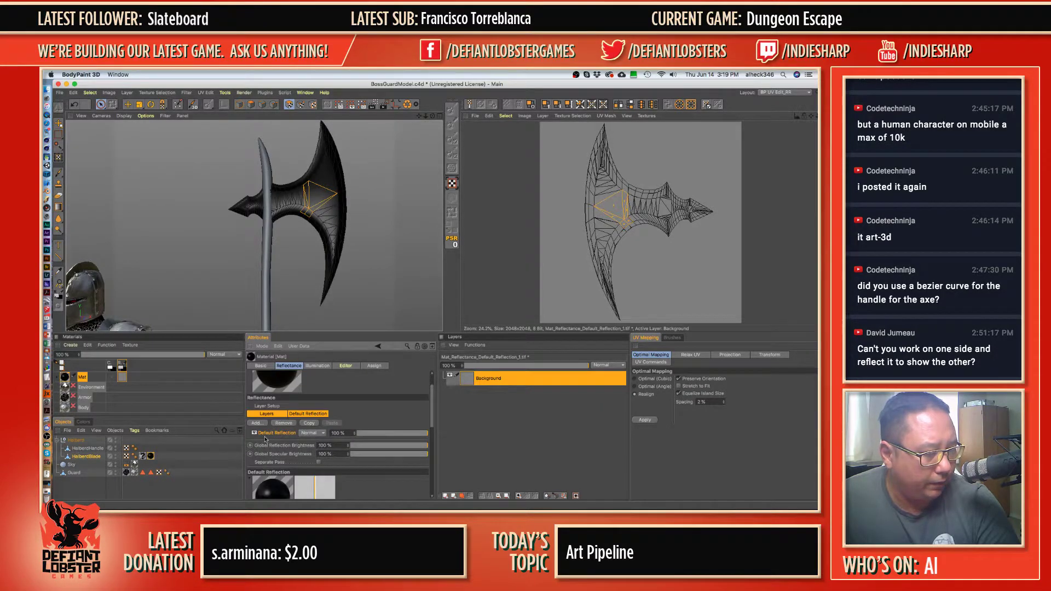
scroll(265, 439, "down", 5)
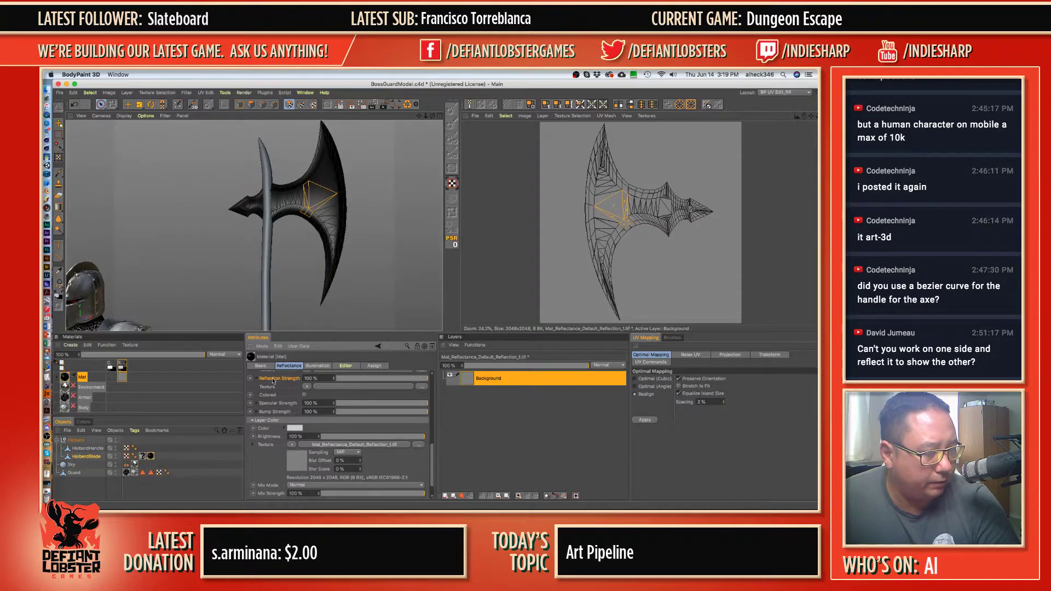
- Add a custom-channel texture of 2048 x 2048 pixels at 8 bit to the Mat material, keeping the default grey fill
right_click(81, 376)
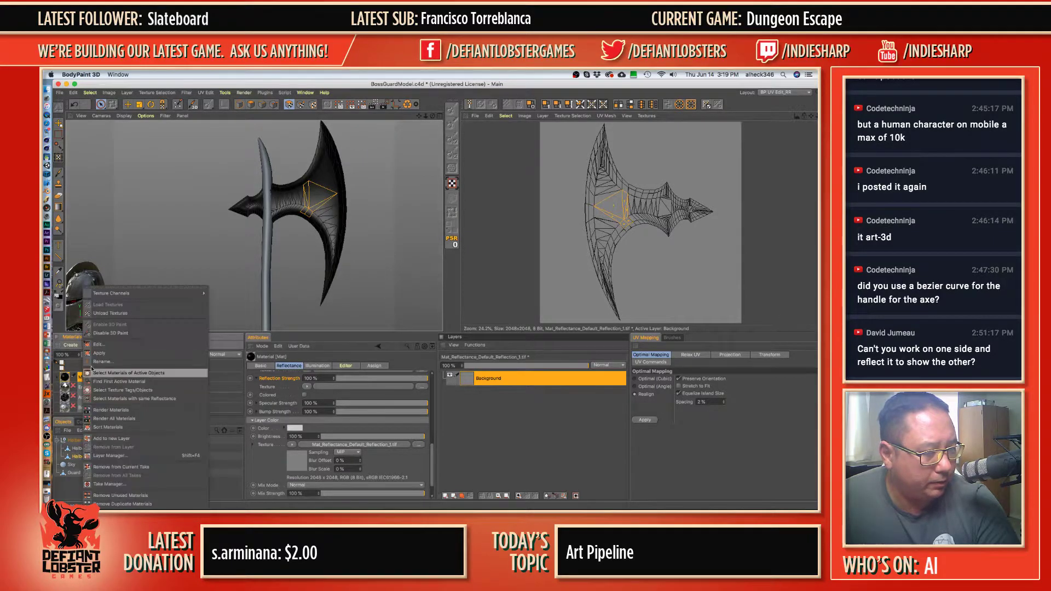
mouse_move(113, 294)
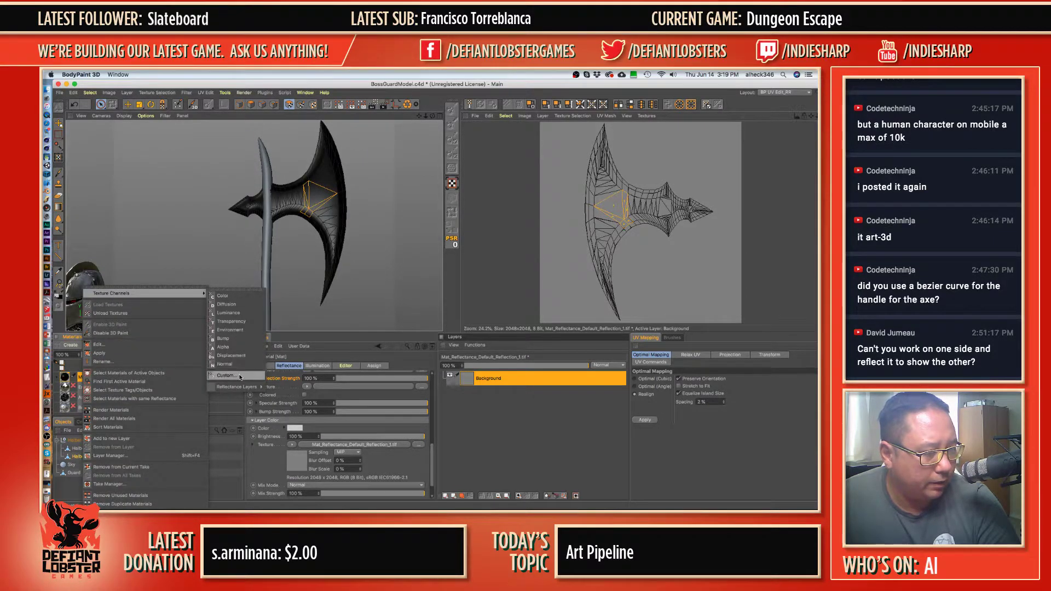
mouse_move(244, 390)
left_click(243, 376)
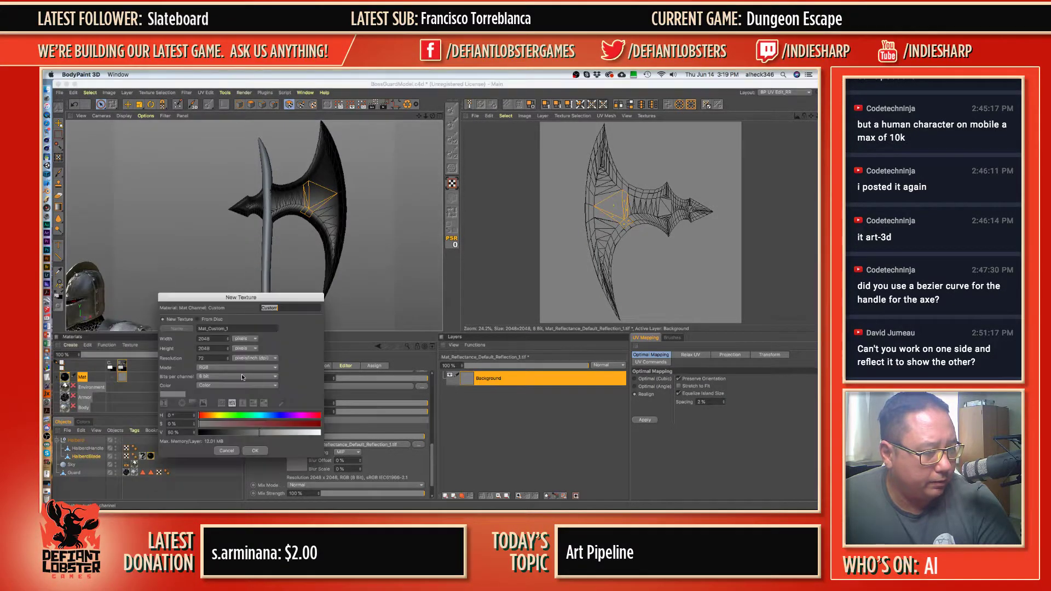
left_click(256, 451)
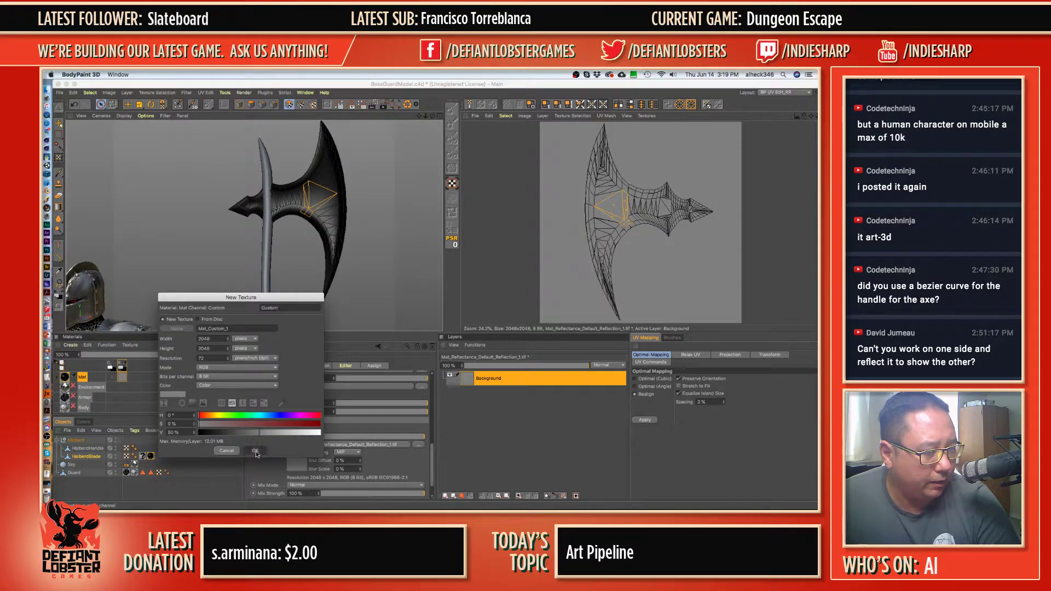
- Add a color-channel texture of 2048 x 2048 pixels at 8 bit to the Mat material, keeping the default grey fill
left_click(121, 371)
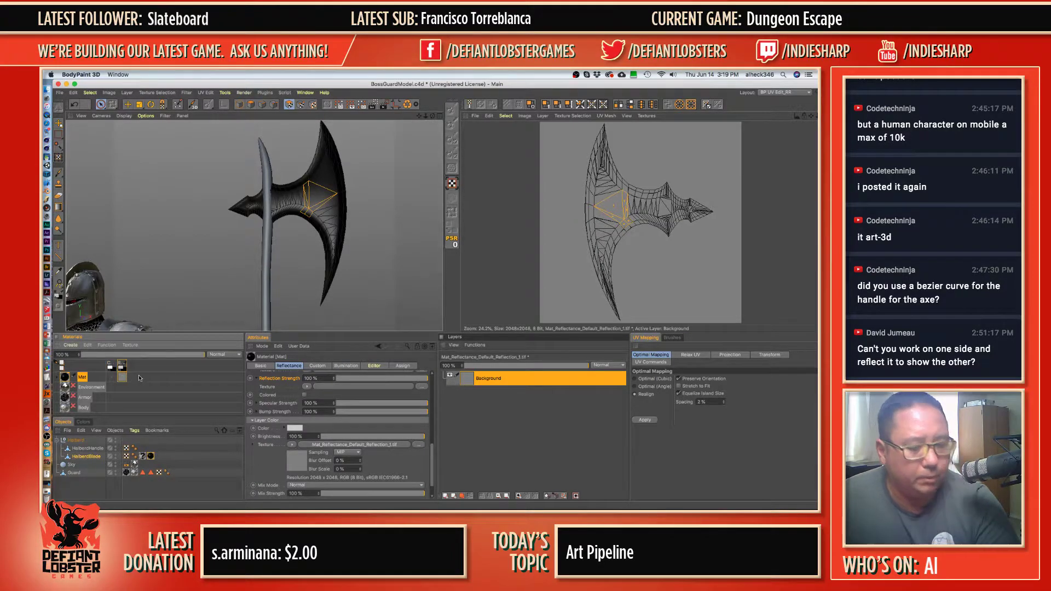
left_click(504, 388)
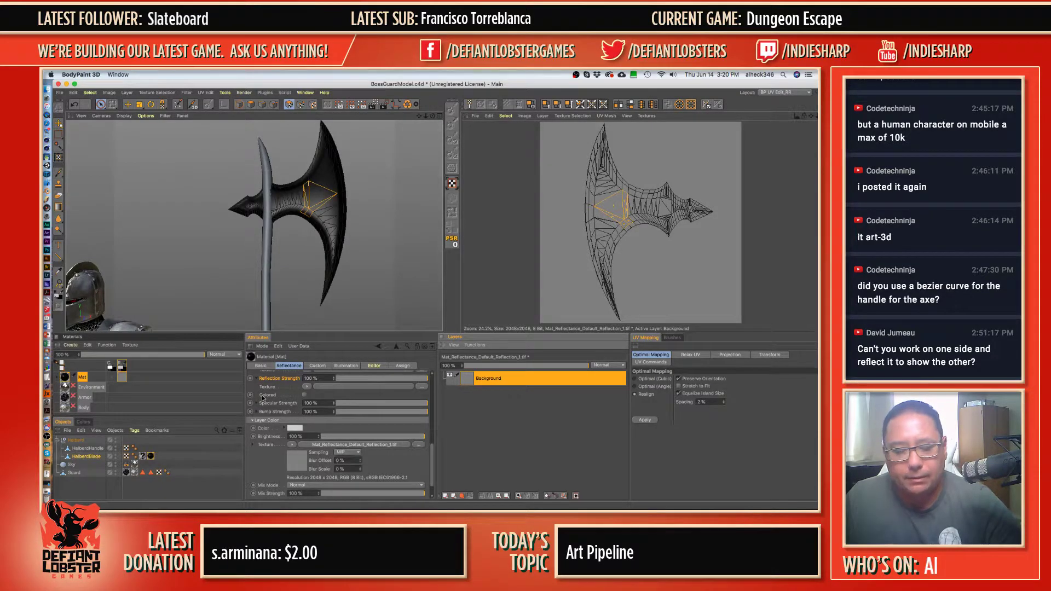
left_click(111, 377)
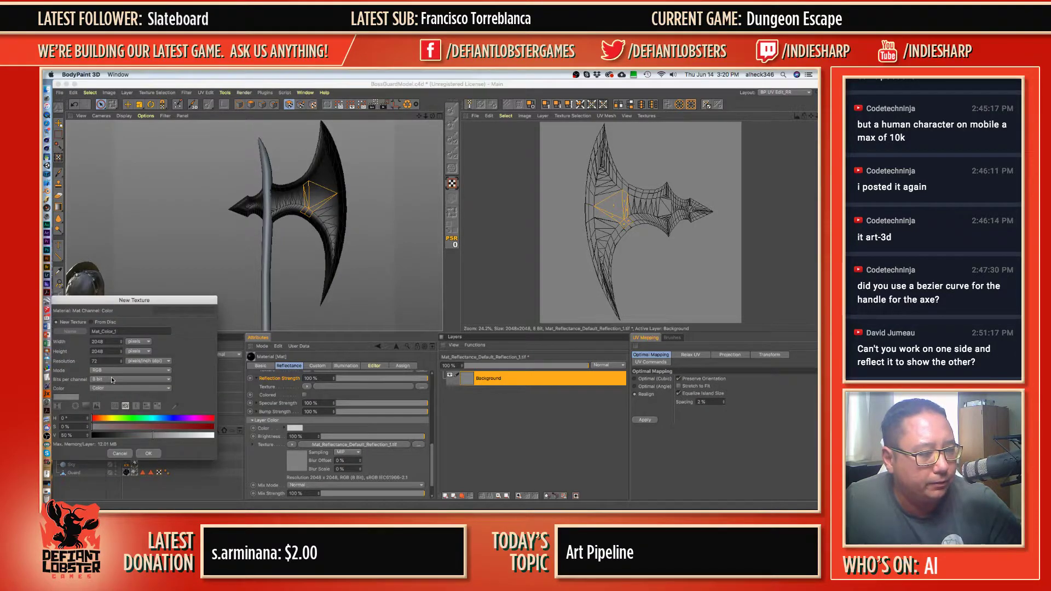
left_click(149, 454)
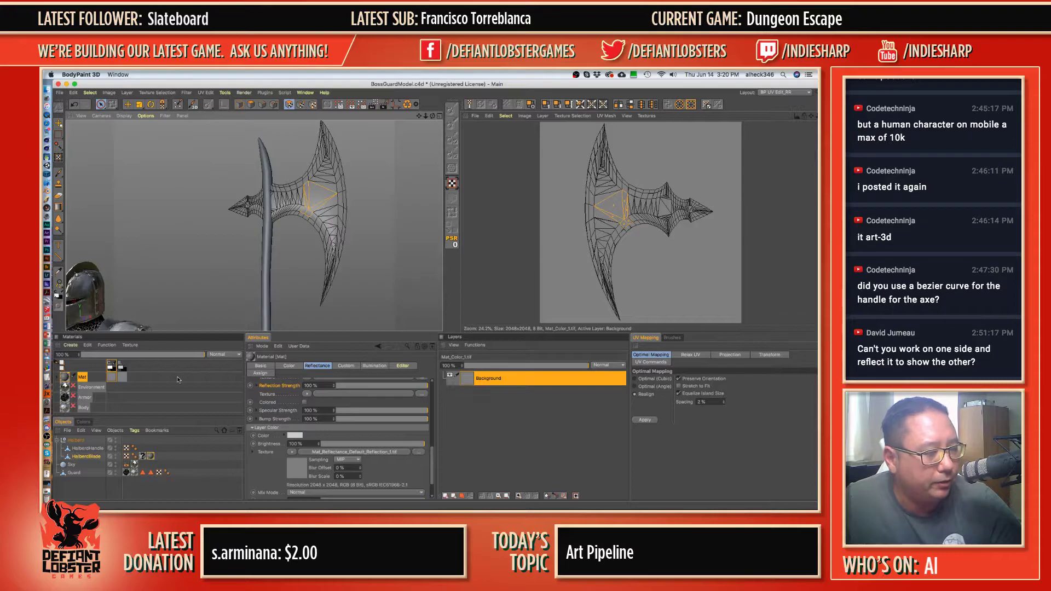
- Dock the Materials manager back beside the Objects manager with its materials showing, and save the scene
left_click_drag(57, 345, 72, 426)
left_click(65, 338)
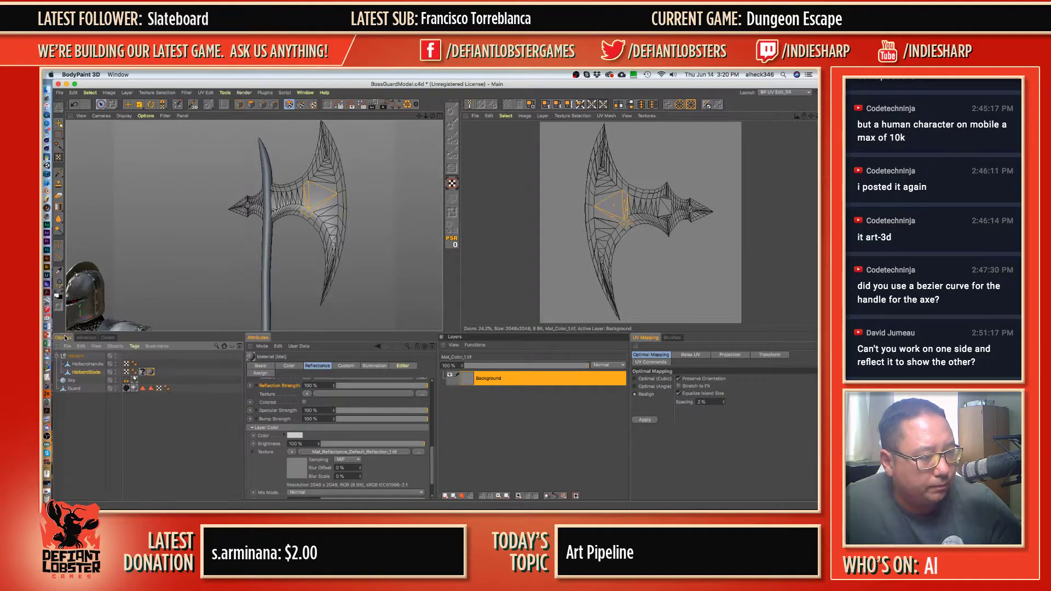
left_click(85, 338)
key("super+s")
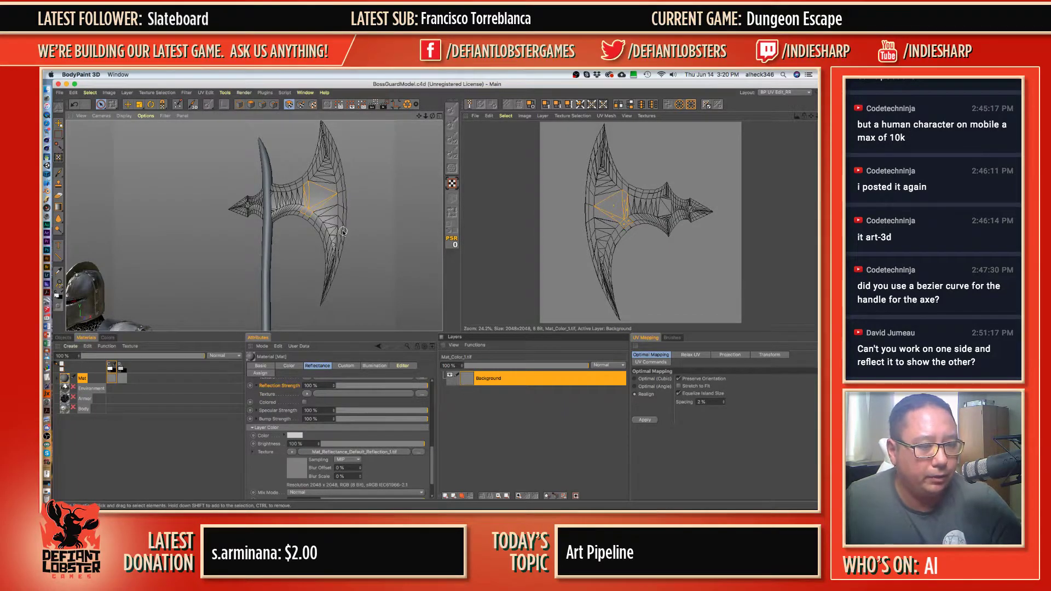
- Switch the halberd blade to model mode and add a new paint layer above the Background of Mat_Color_1.tif
key("space")
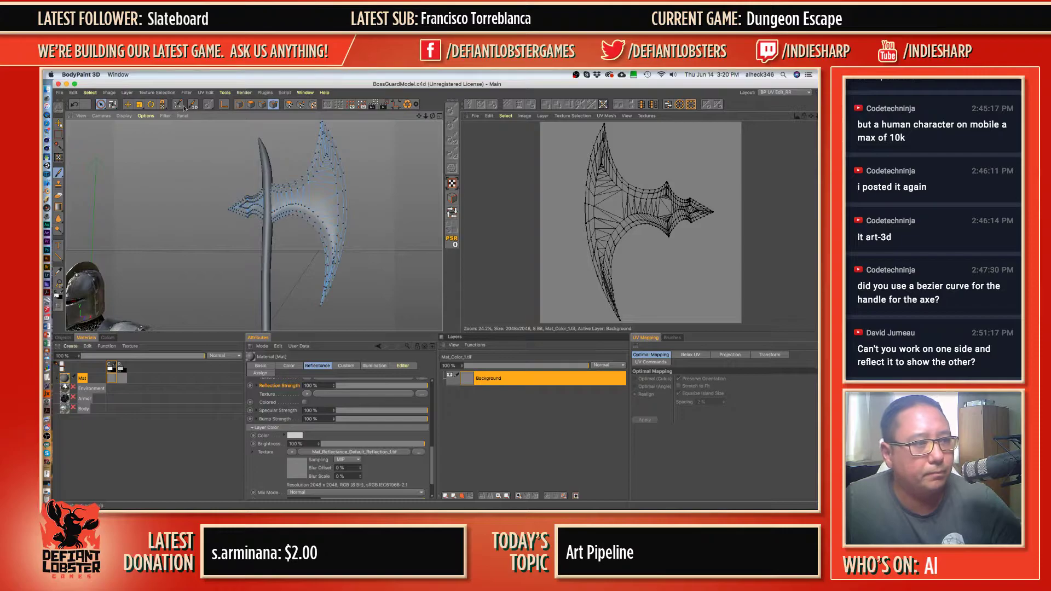
left_click(238, 104)
mouse_move(338, 192)
left_mouse_down()
mouse_move(356, 183)
mouse_move(262, 192)
left_mouse_up()
left_click(509, 384)
left_click(498, 384)
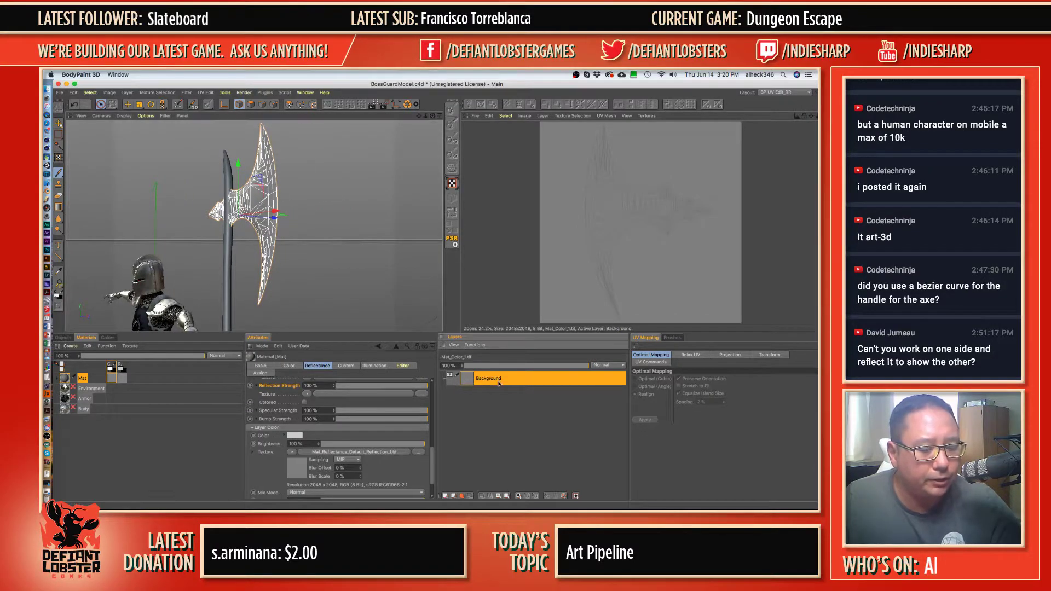
left_click(450, 496)
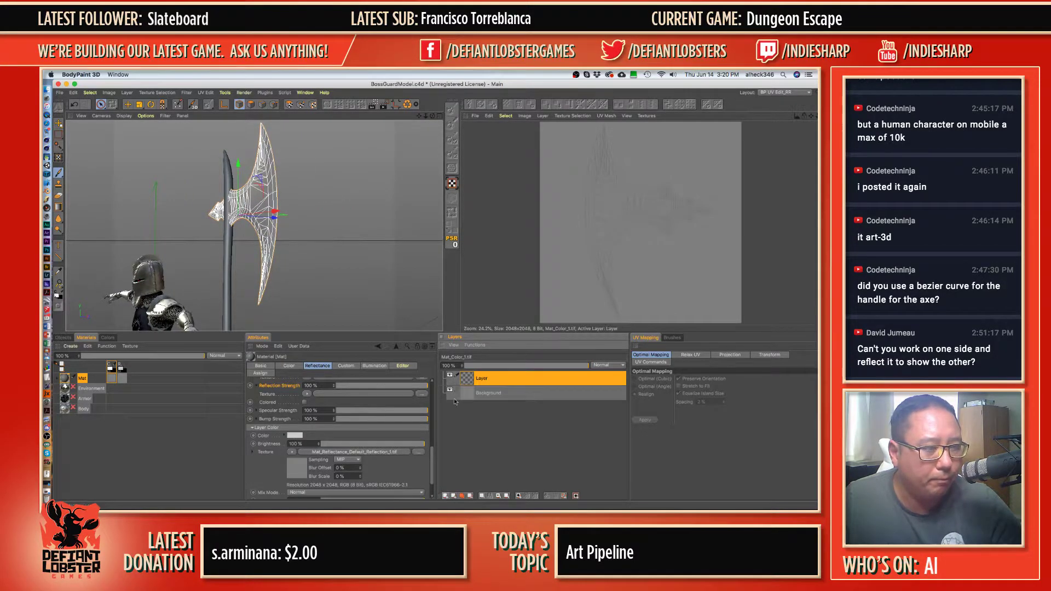
- Set up the Brush tool for painting on Mat's color texture, expand the material's texture list and save
left_click(59, 173)
left_click(119, 381)
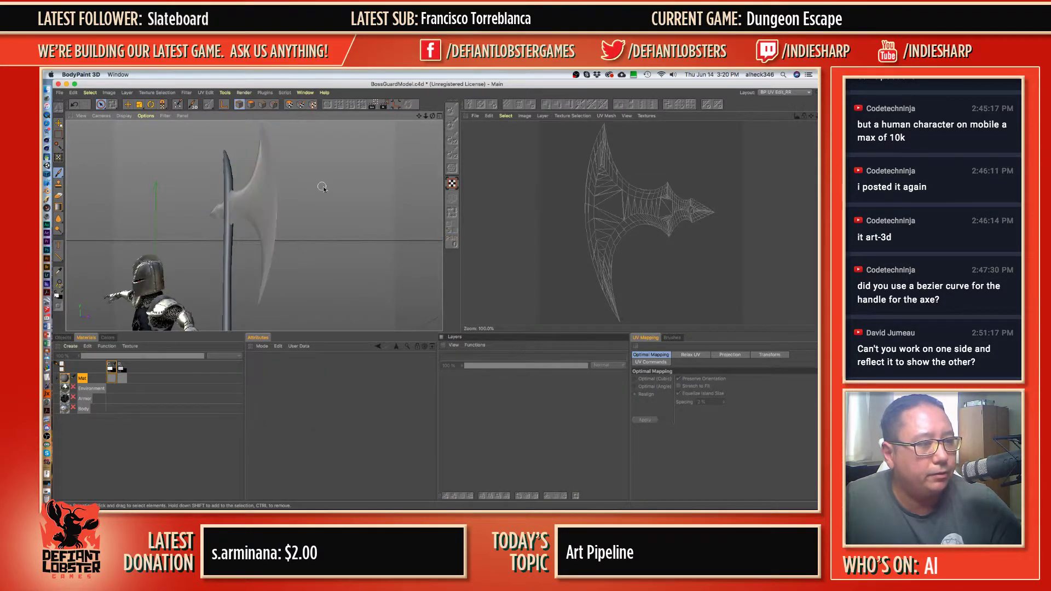
left_click(194, 107)
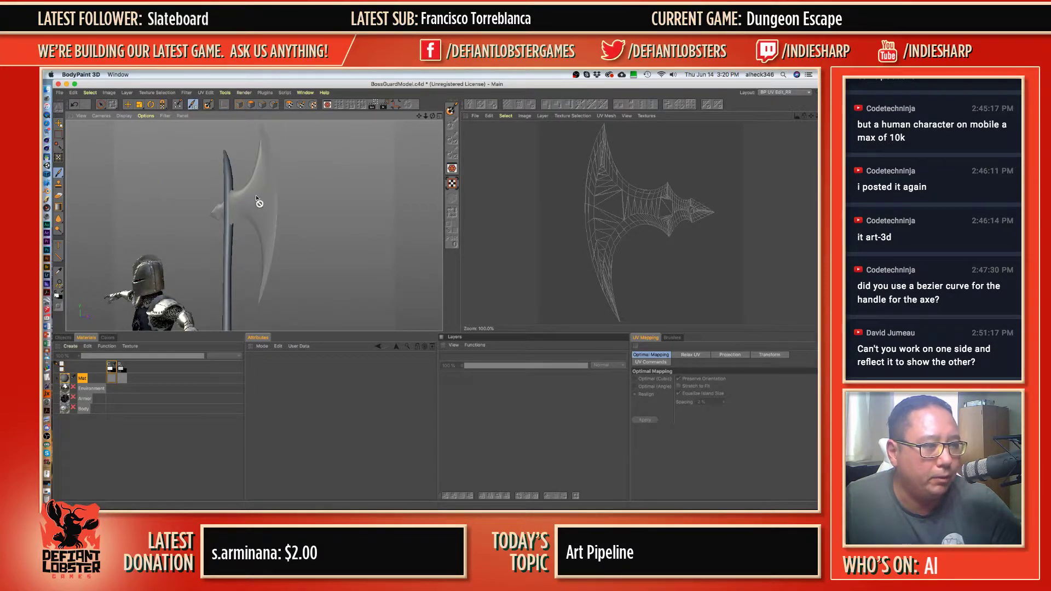
left_click(106, 381)
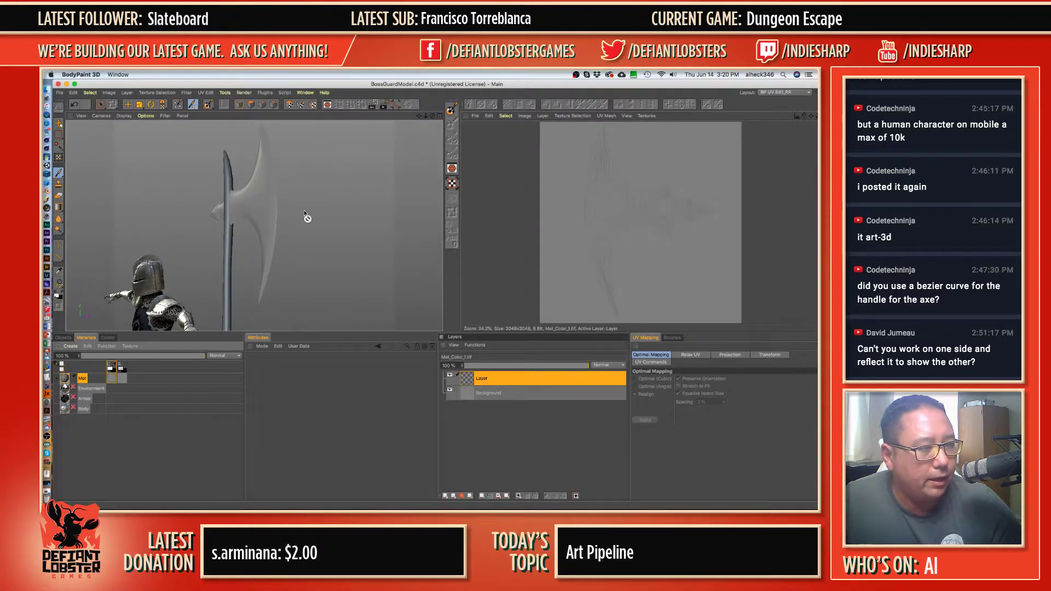
left_click_drag(261, 192, 270, 200, "alt")
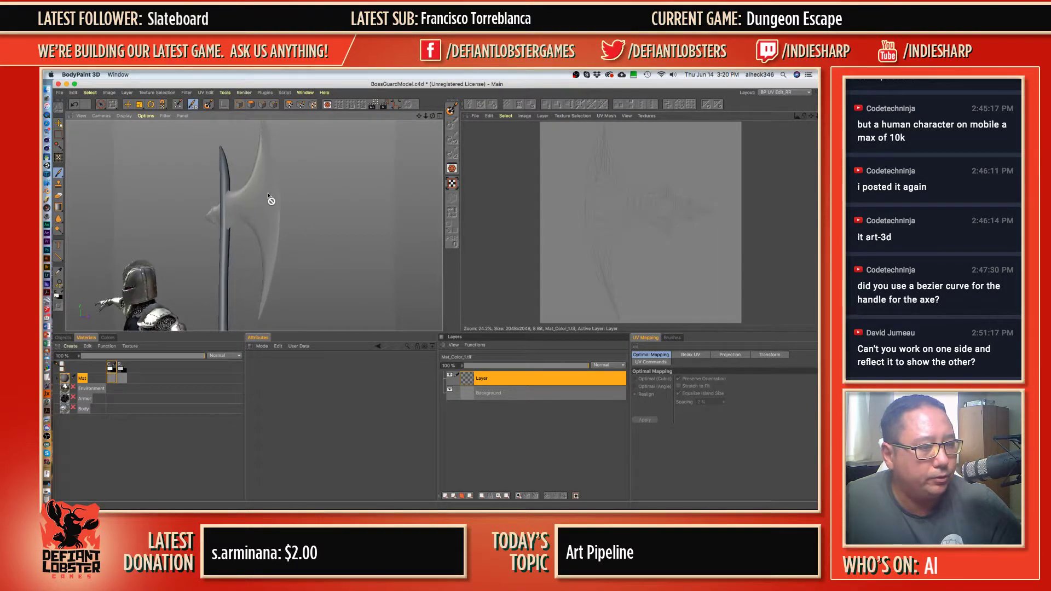
left_click(56, 380)
key("super+s")
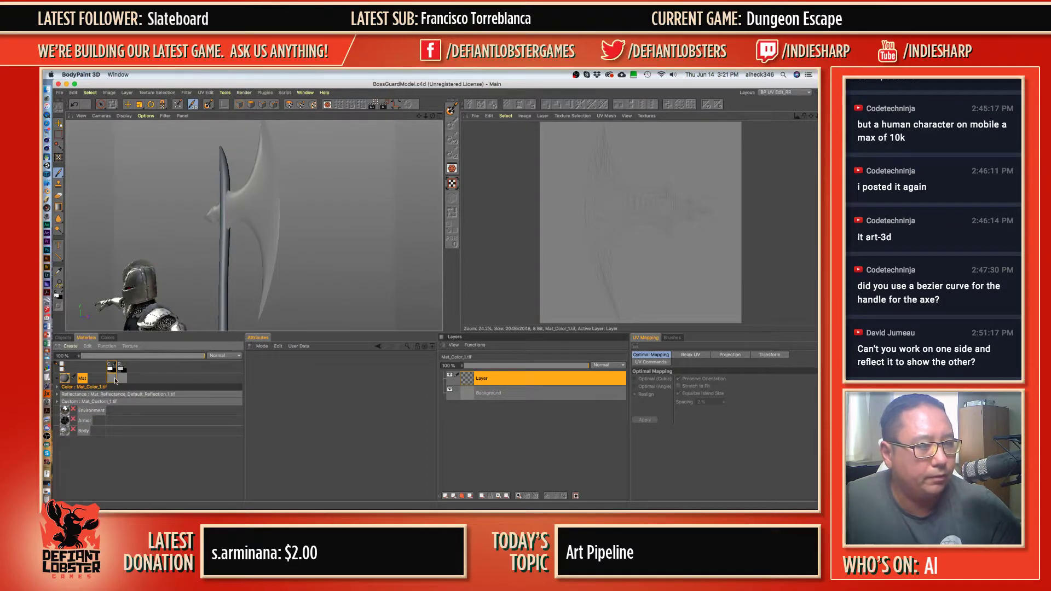
- Try freehand brush strokes on the blade in the texture view and on the 3D model, undoing each one
mouse_move(624, 208)
left_mouse_down()
mouse_move(605, 225)
mouse_move(627, 195)
left_mouse_up()
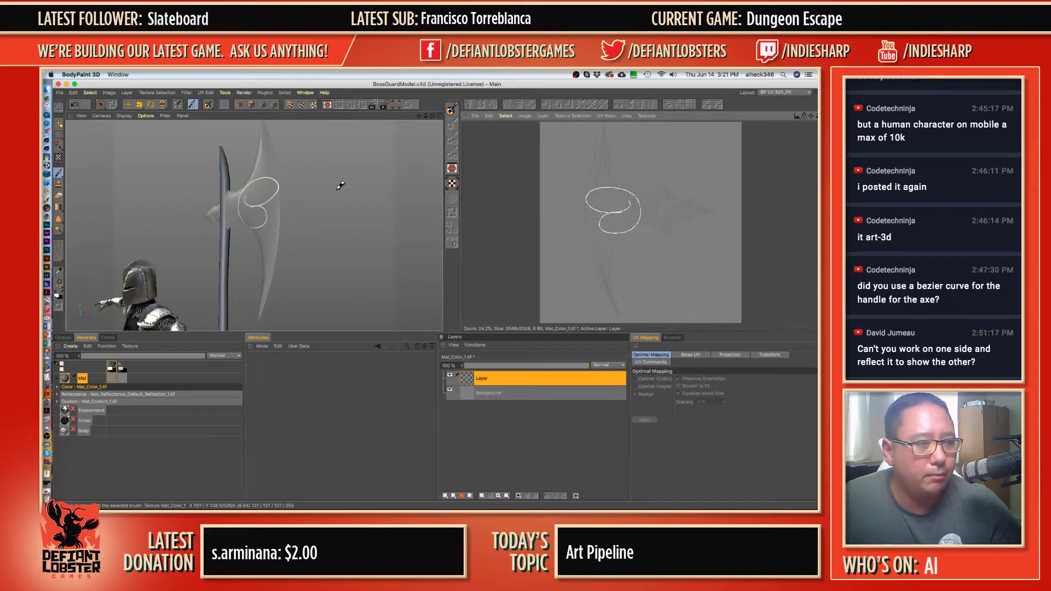
key("super+z")
mouse_move(251, 185)
left_mouse_down()
mouse_move(280, 198)
mouse_move(391, 204)
left_mouse_up()
key("super+z")
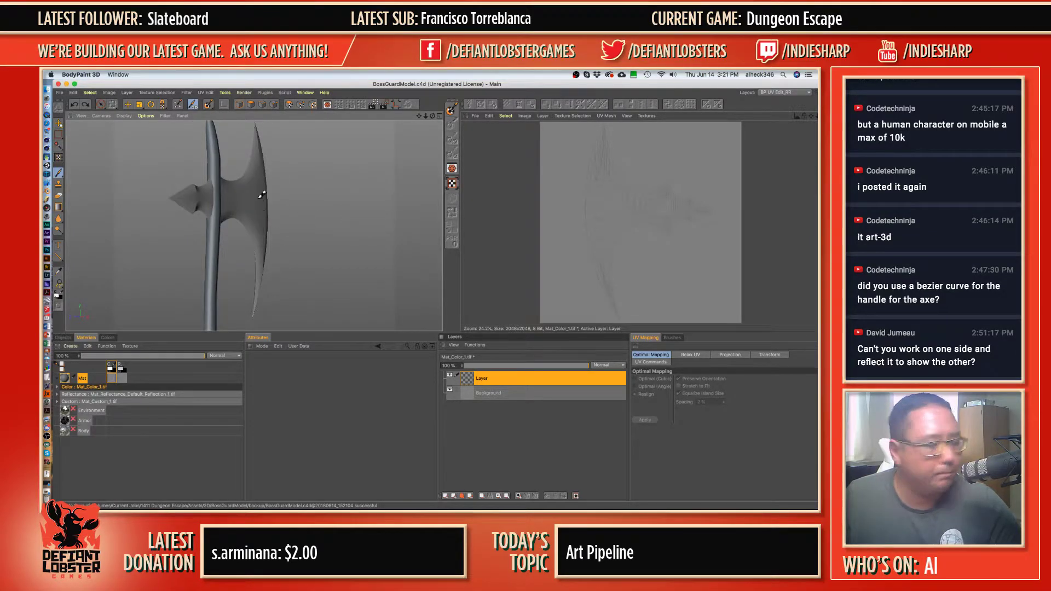
- Undo a curved trial stroke on the 3D blade and paint a straight white line across the axe head's middle in the texture view
left_click_drag(241, 190, 418, 268, "alt")
mouse_move(278, 222)
left_mouse_down("alt")
mouse_move(274, 186)
mouse_move(347, 222)
mouse_move(303, 211)
mouse_move(324, 223)
mouse_move(256, 229)
mouse_move(416, 219)
left_mouse_up("alt")
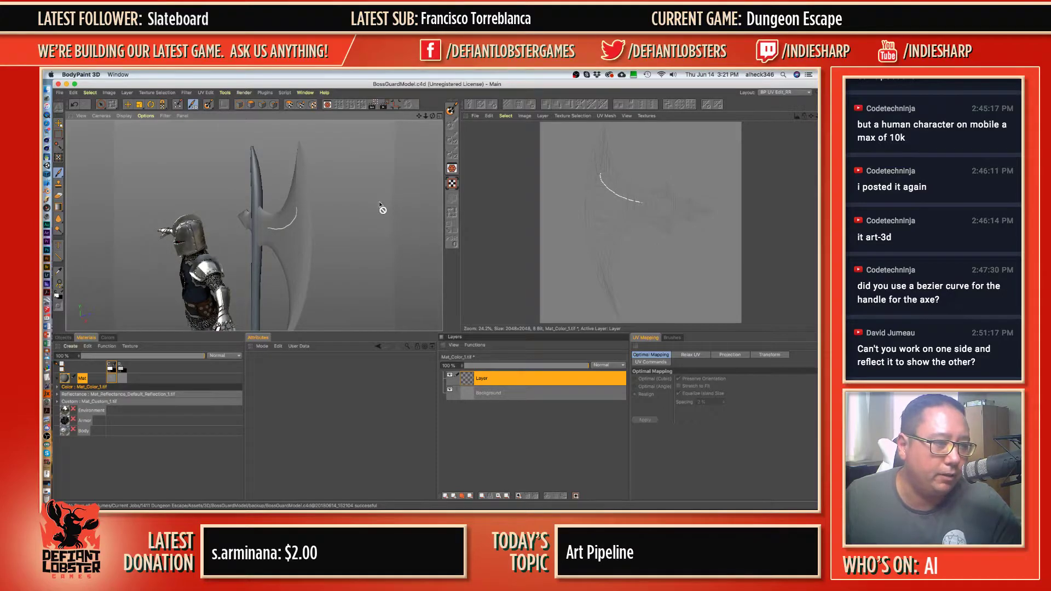
mouse_move(283, 218)
left_mouse_down("alt")
mouse_move(262, 222)
mouse_move(323, 230)
left_mouse_up("alt")
key("super+z")
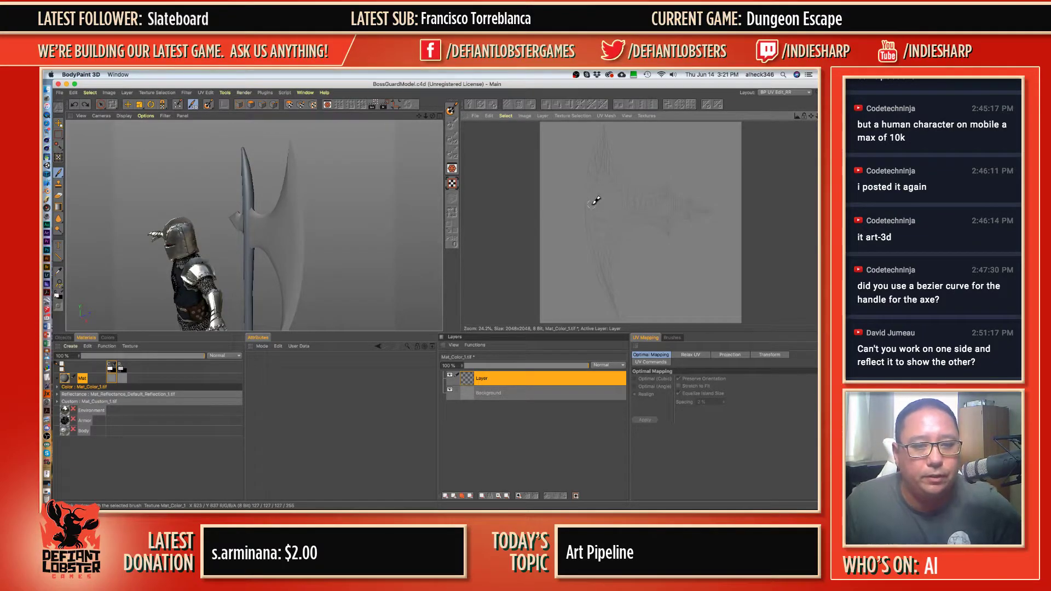
left_click_drag(611, 203, 691, 207)
mouse_move(276, 239)
left_mouse_down("alt")
mouse_move(352, 225)
mouse_move(155, 223)
mouse_move(313, 219)
mouse_move(280, 221)
mouse_move(294, 229)
left_mouse_up("alt")
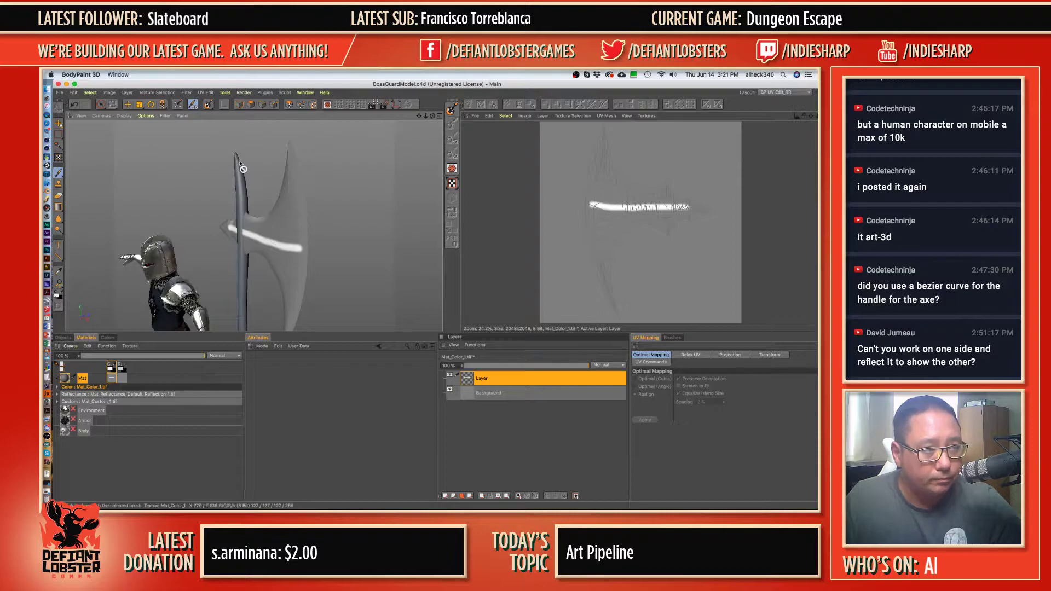
- Test projection painting with a broad stroke, undo it, dab a single white spot on the upper blade and turn projection painting off
left_click(209, 108)
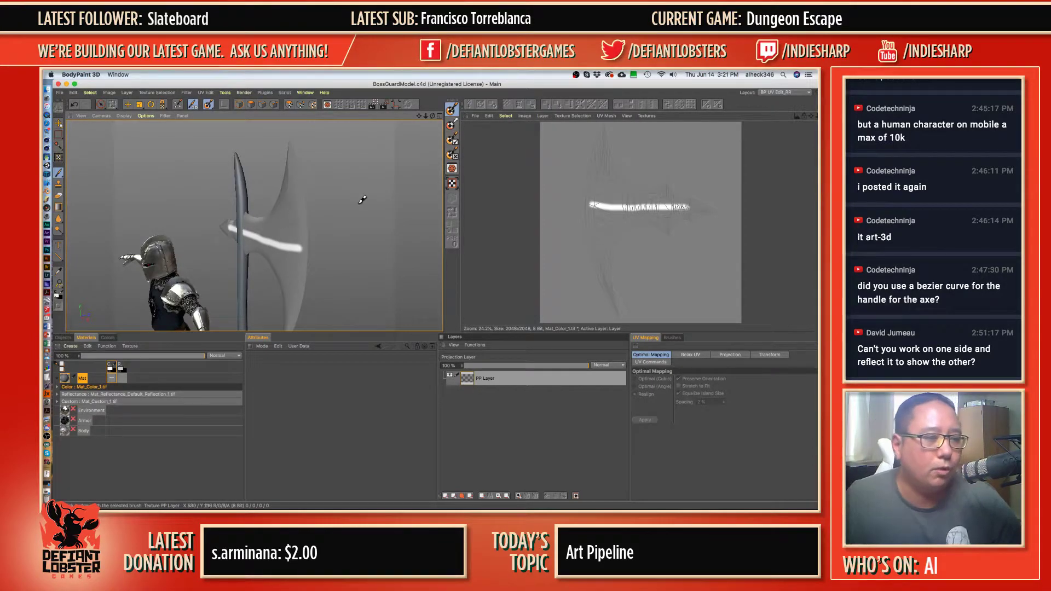
mouse_move(322, 205)
left_mouse_down()
mouse_move(258, 208)
mouse_move(230, 222)
mouse_move(216, 208)
left_mouse_up()
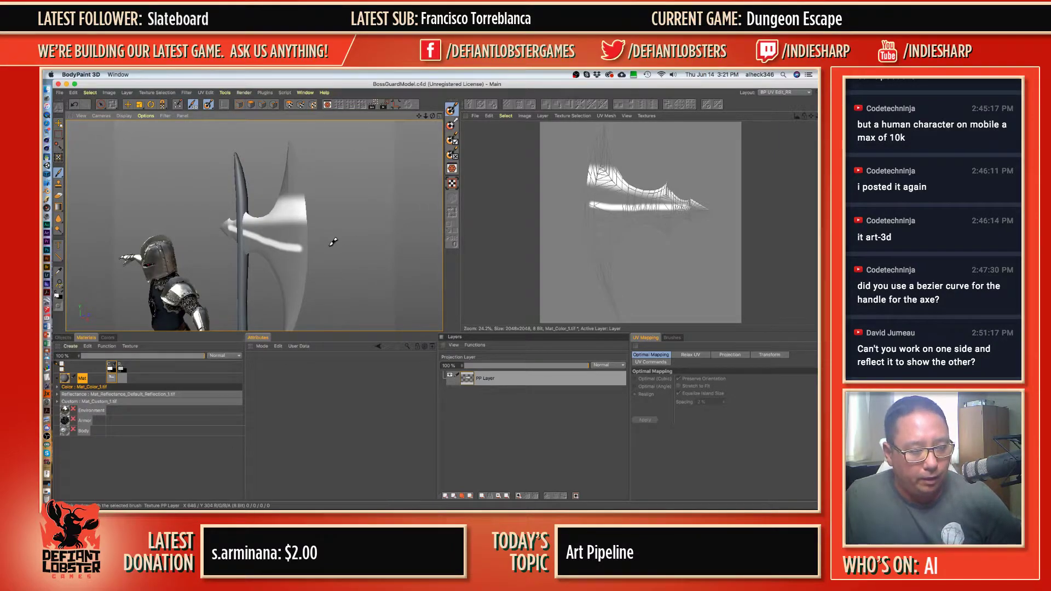
key("super+z")
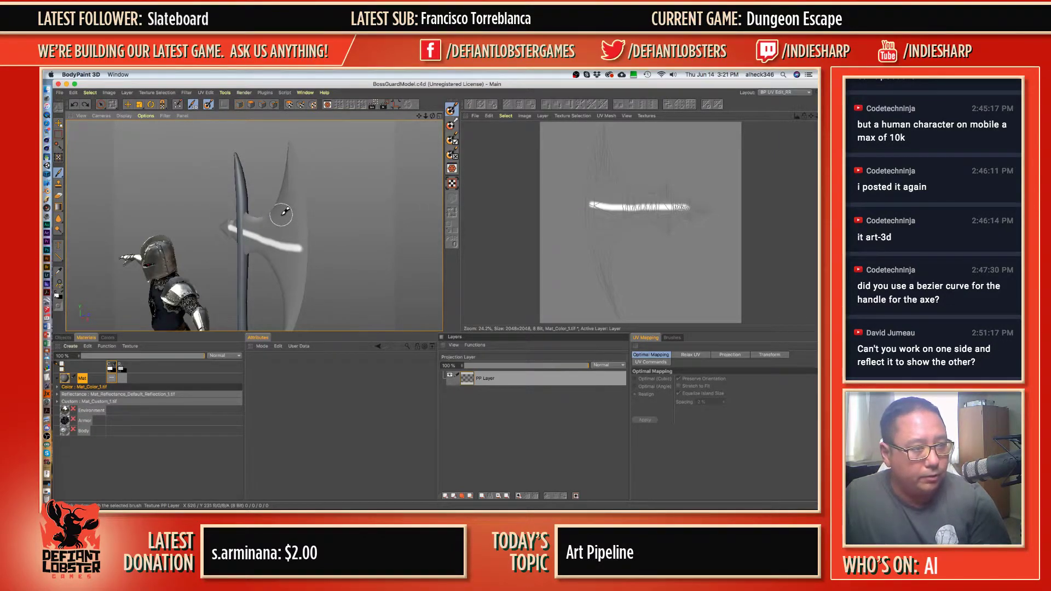
left_click(282, 215)
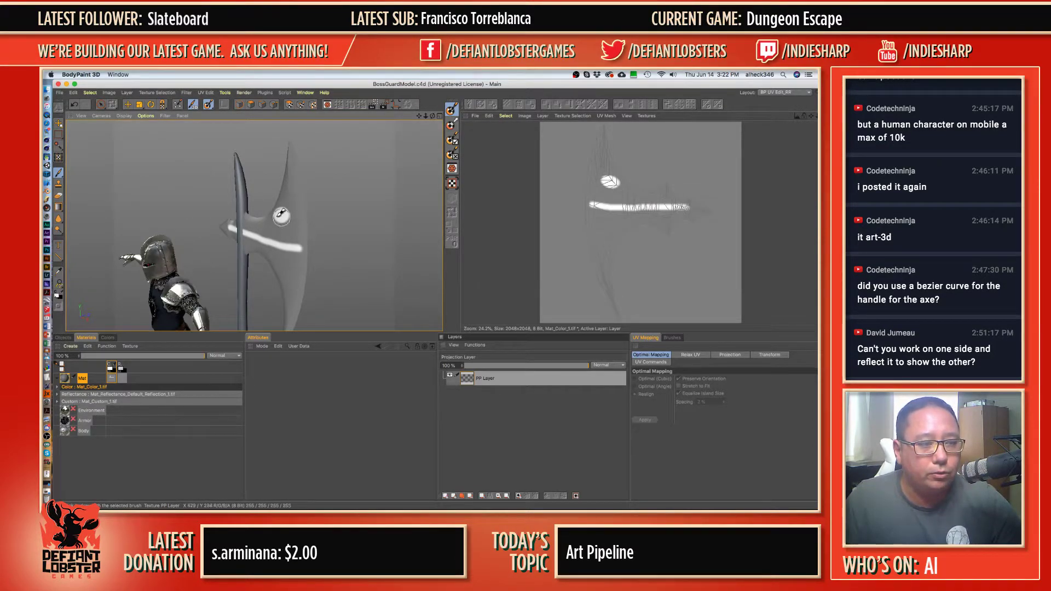
left_click(208, 105)
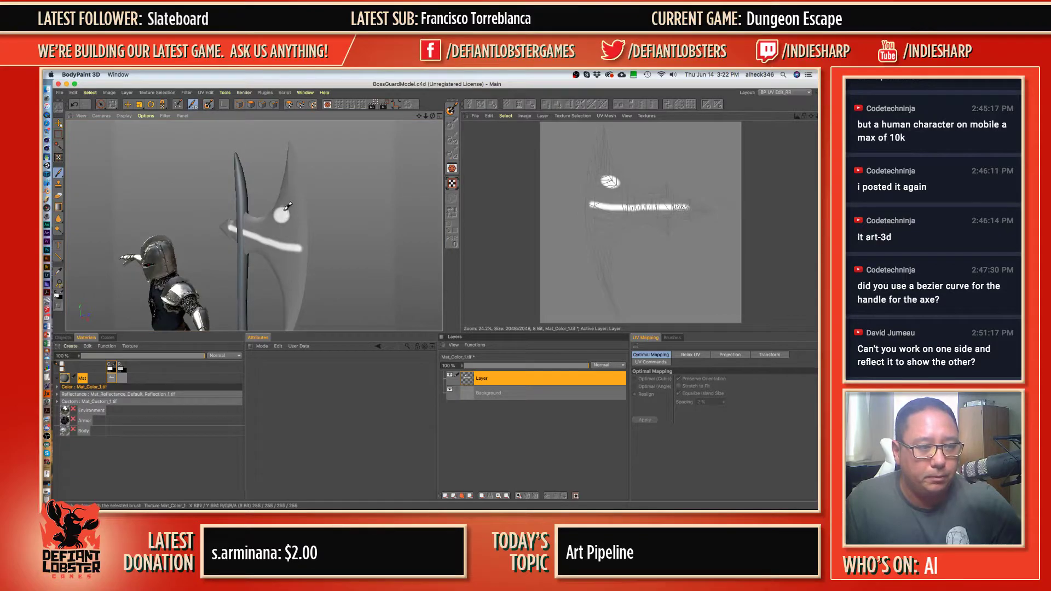
left_click_drag(284, 216, 298, 210, "alt")
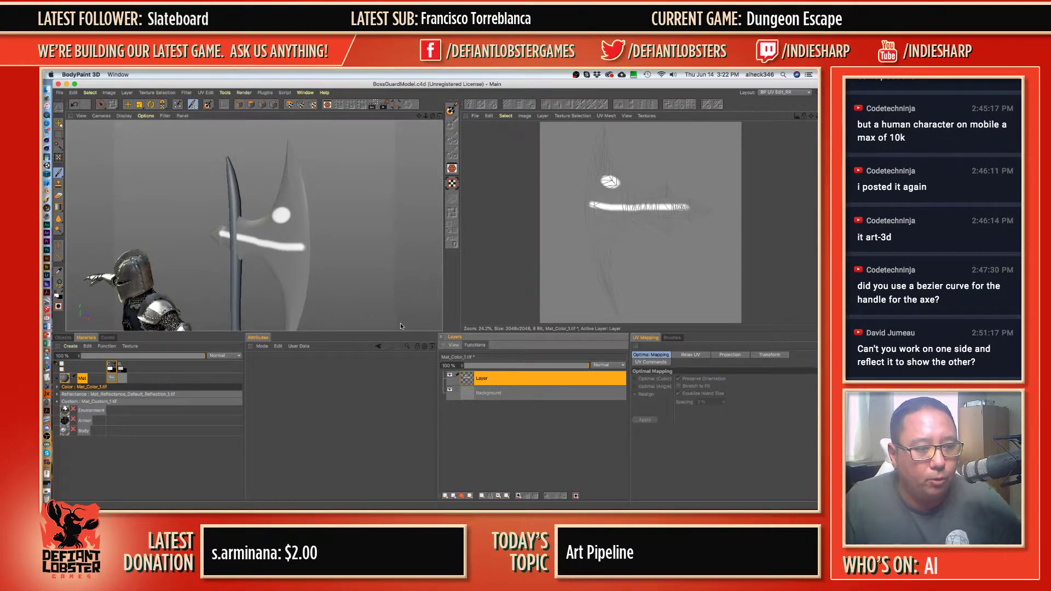
- Select the whole paint layer and clear all test paint from it
key("super+a")
key("Delete")
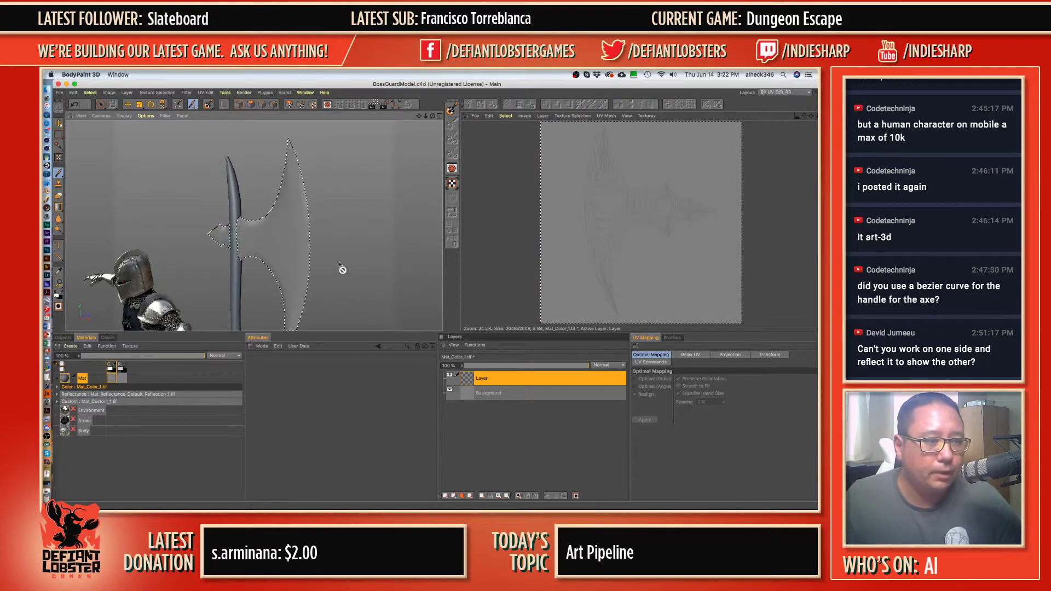
mouse_move(273, 223)
left_mouse_down("alt")
mouse_move(332, 201)
mouse_move(284, 211)
mouse_move(322, 215)
mouse_move(304, 188)
mouse_move(311, 207)
mouse_move(335, 218)
left_mouse_up("alt")
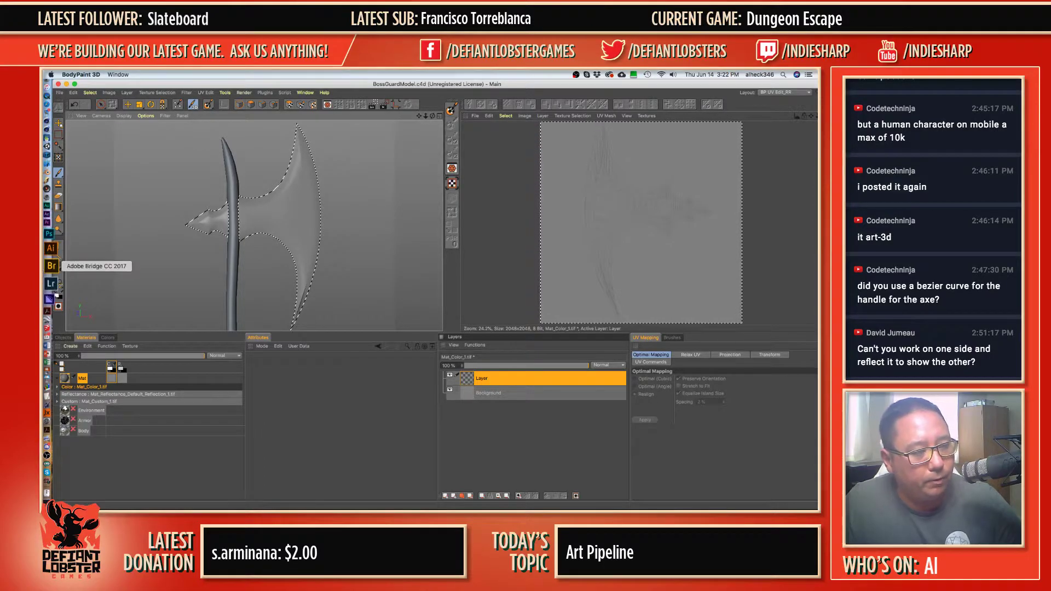
- Switch to Preview, bring up the halberd_outline.jpg reference drawing and reposition its window
left_click(45, 251)
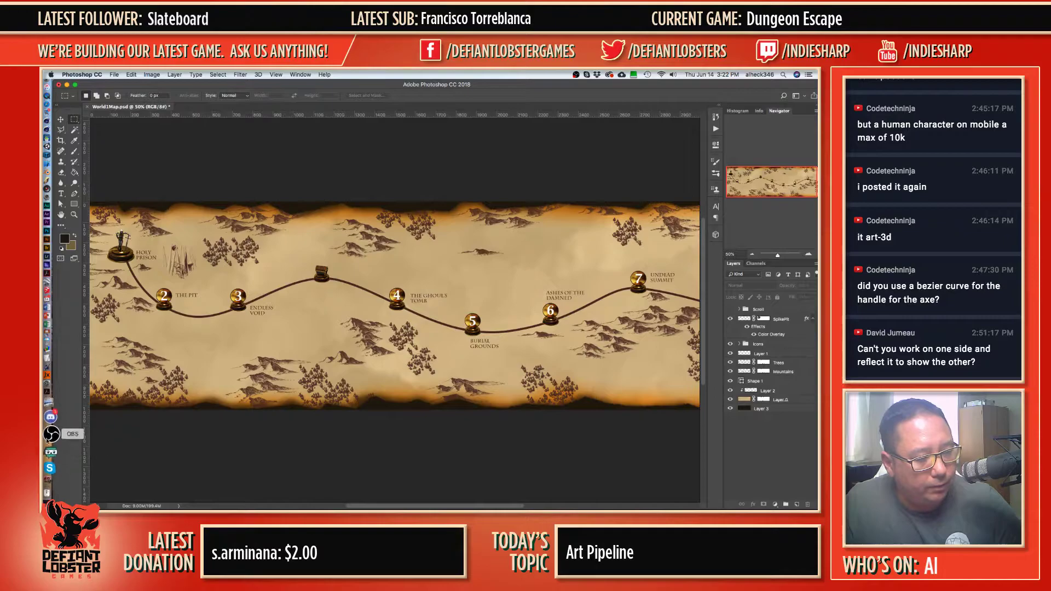
left_click(50, 420)
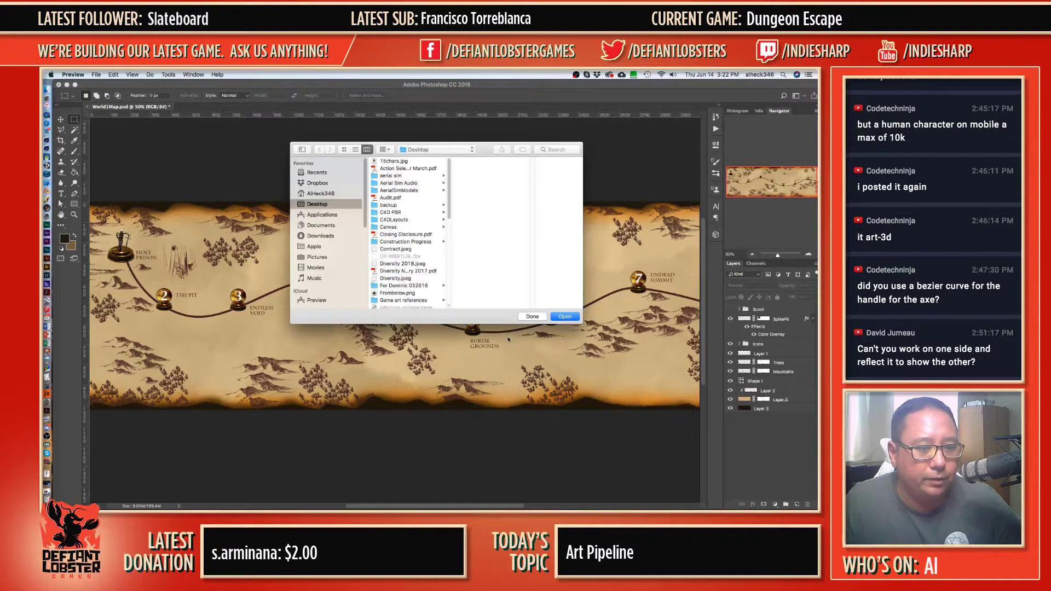
left_click(532, 317)
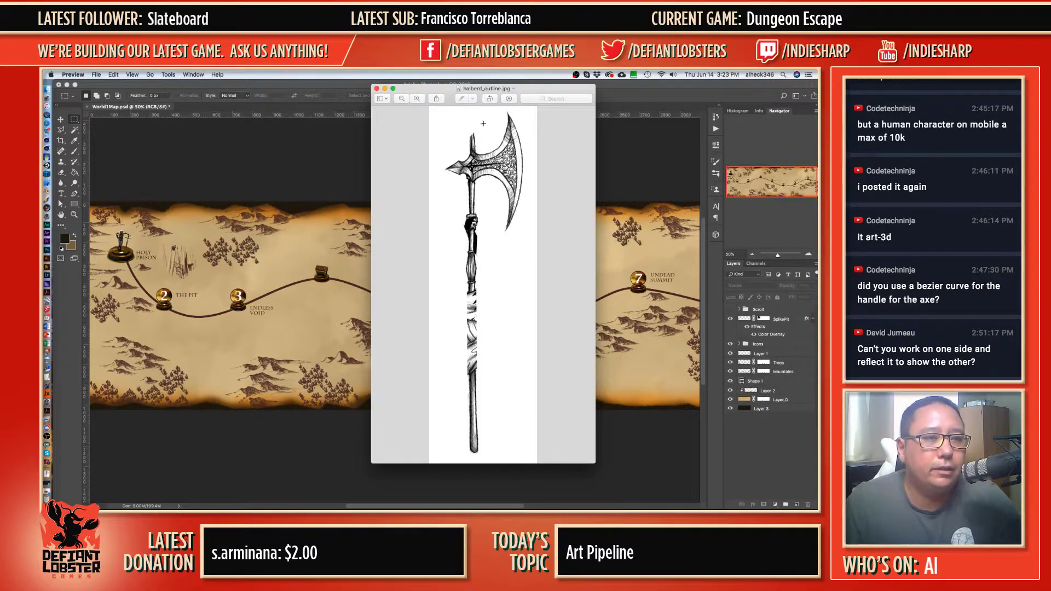
left_click_drag(436, 89, 478, 107)
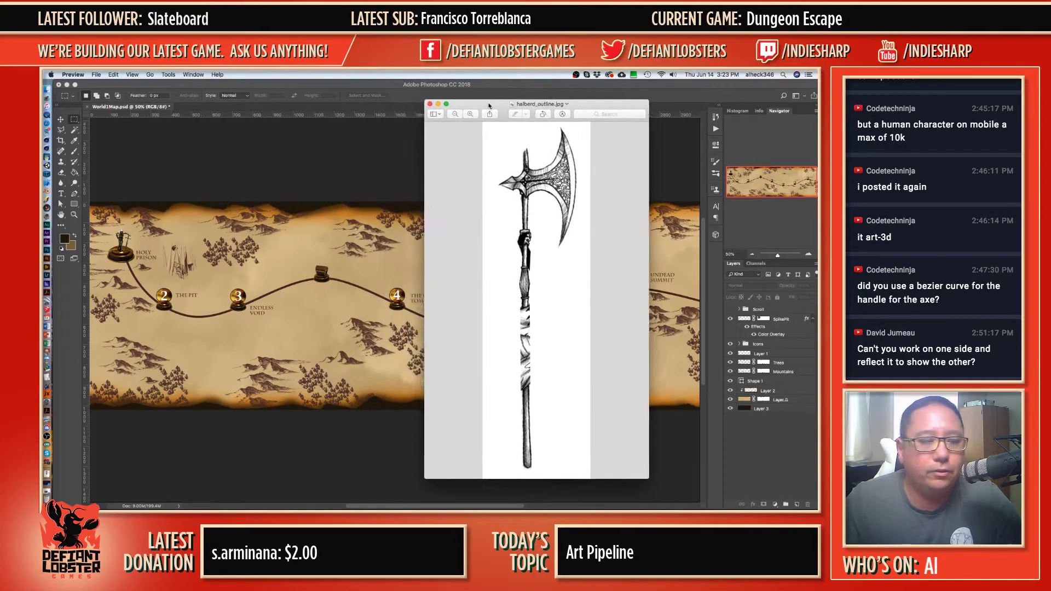
- Close the halberd outline drawing and switch to Safari to show the image results for "metal texture"
key("super+w")
left_click(48, 123)
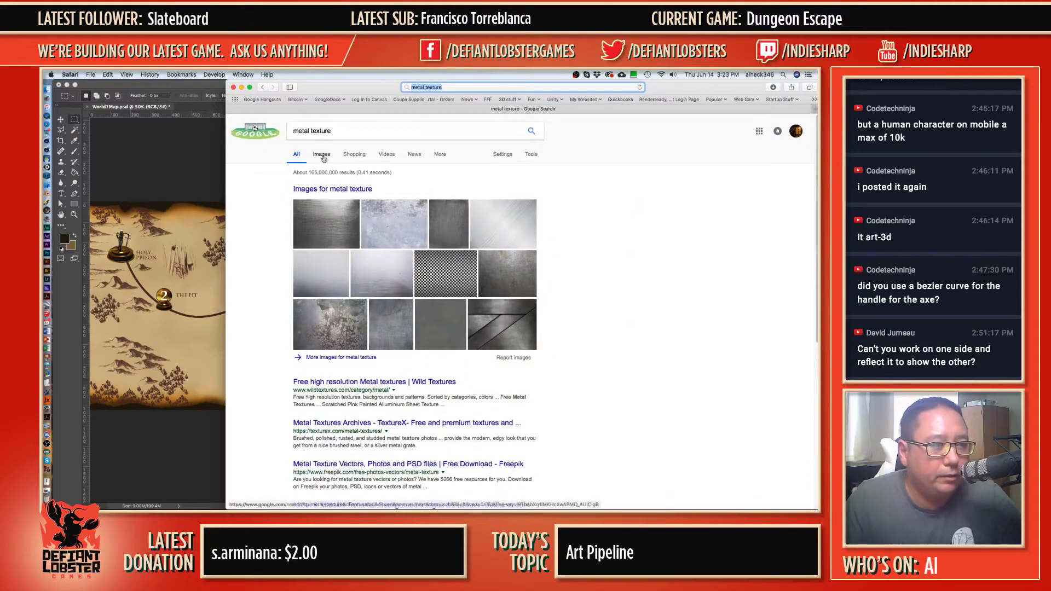
left_click(323, 158)
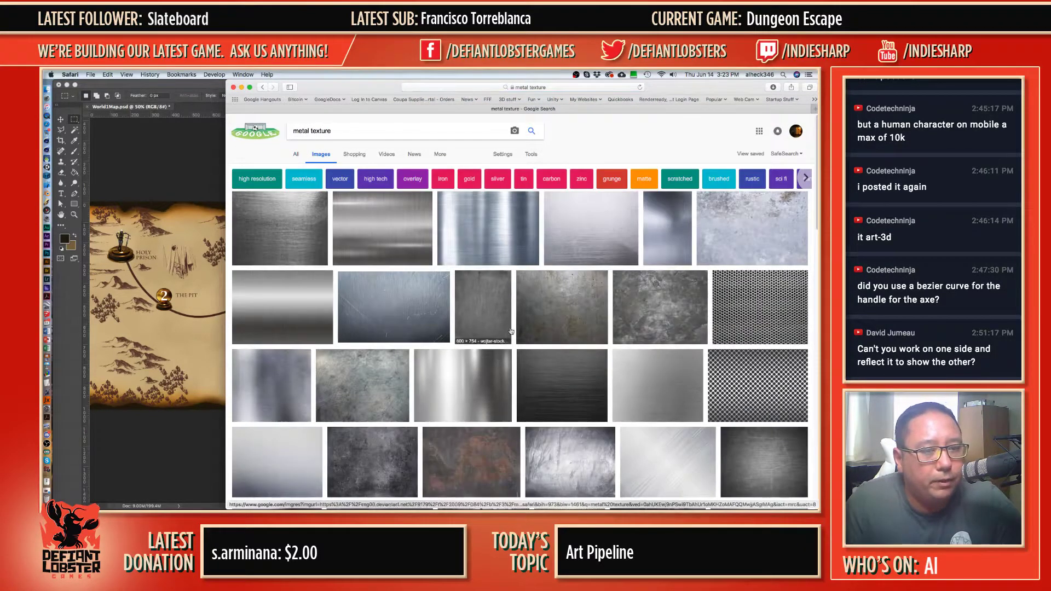
- Preview several metal images and copy the "aluminum brushed metal texture" picture
left_click(493, 238)
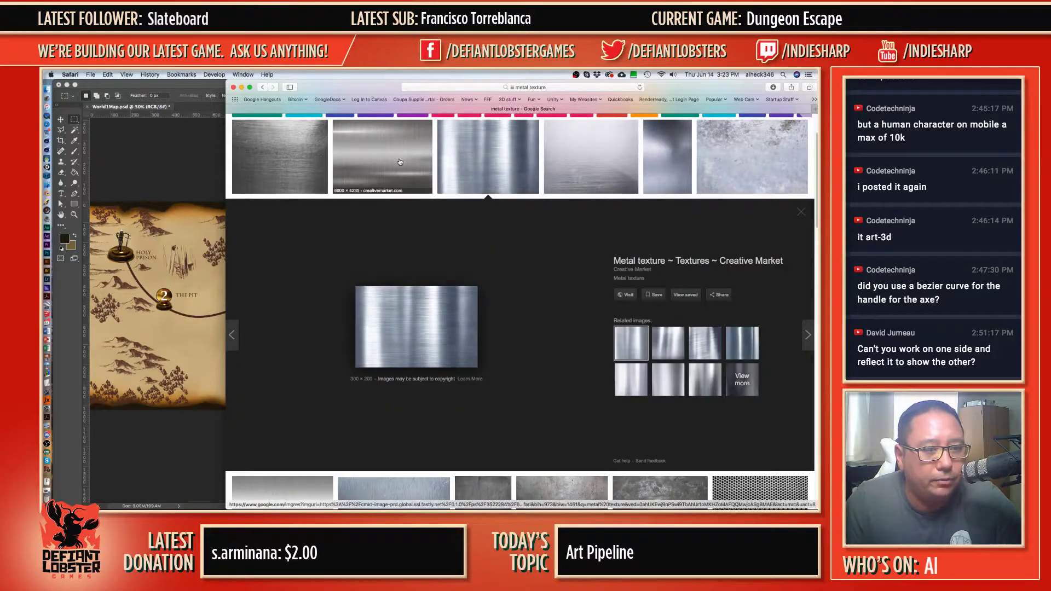
left_click(615, 159)
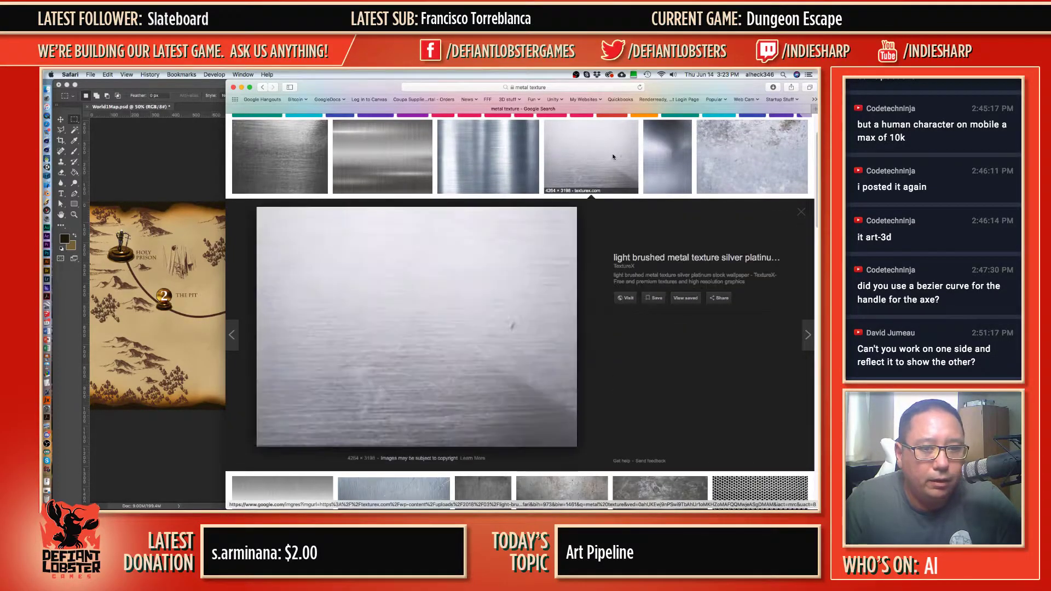
left_click(646, 157)
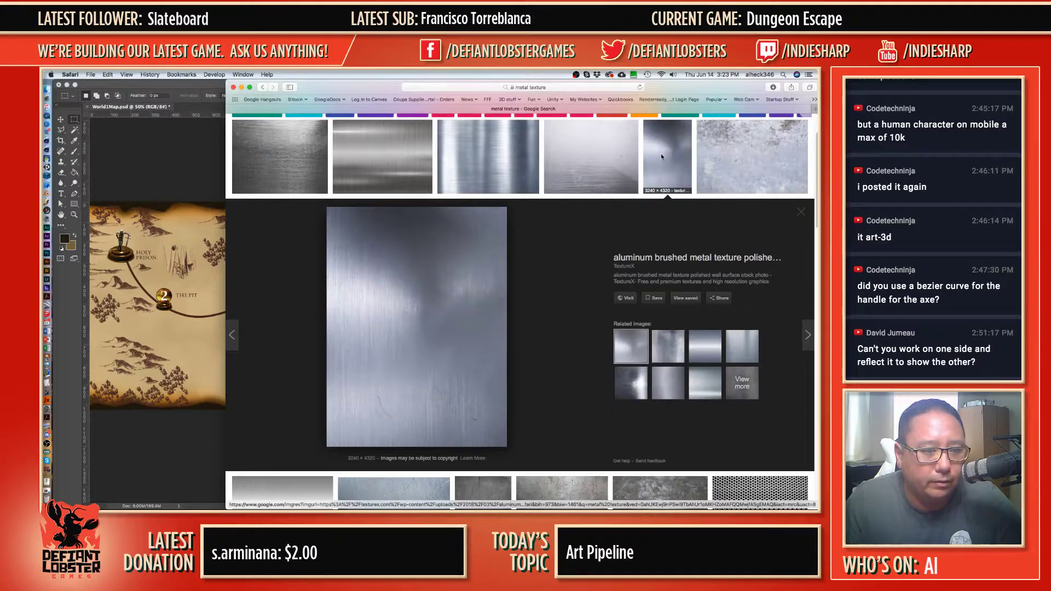
right_click(377, 298)
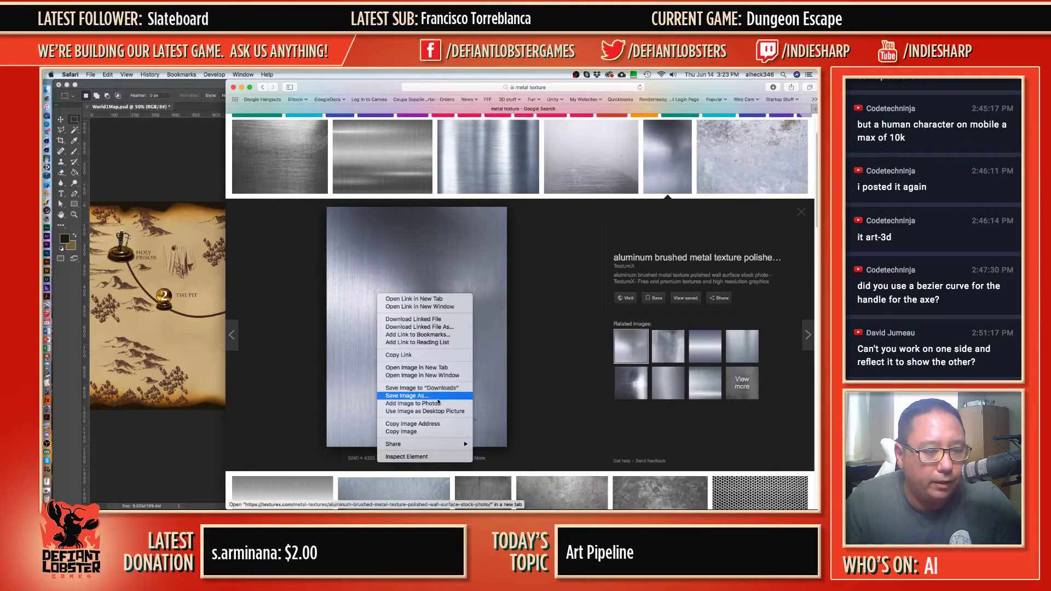
left_click(415, 433)
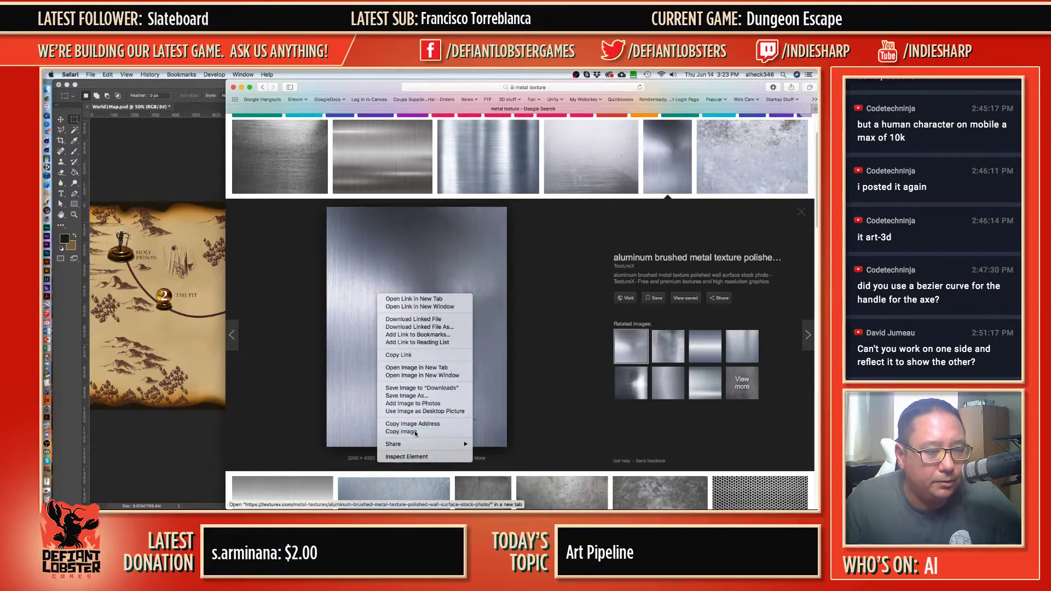
- Switch to BodyPaint 3D, clear the canvas selection and paste the copied metal image as a new layer in the axe's color texture
left_click(51, 143)
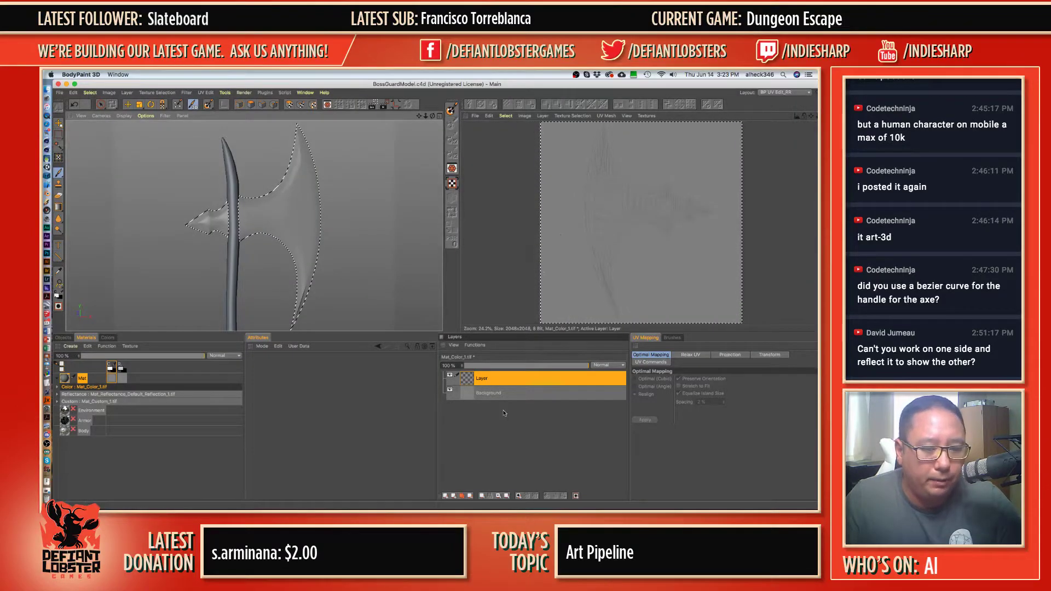
left_click(477, 380)
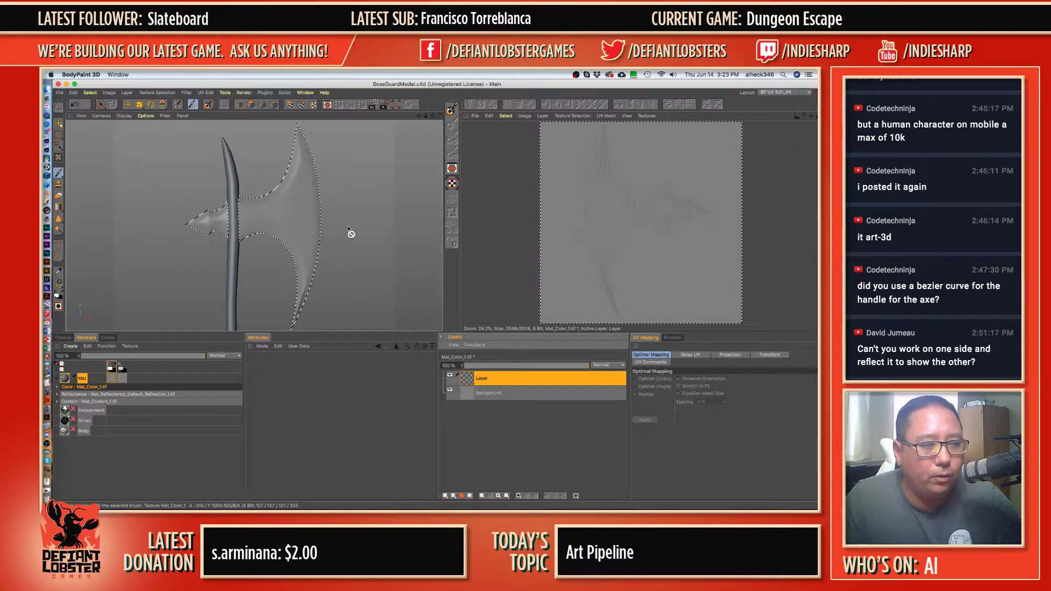
scroll(292, 220, "down", 1)
scroll(293, 220, "down", 5)
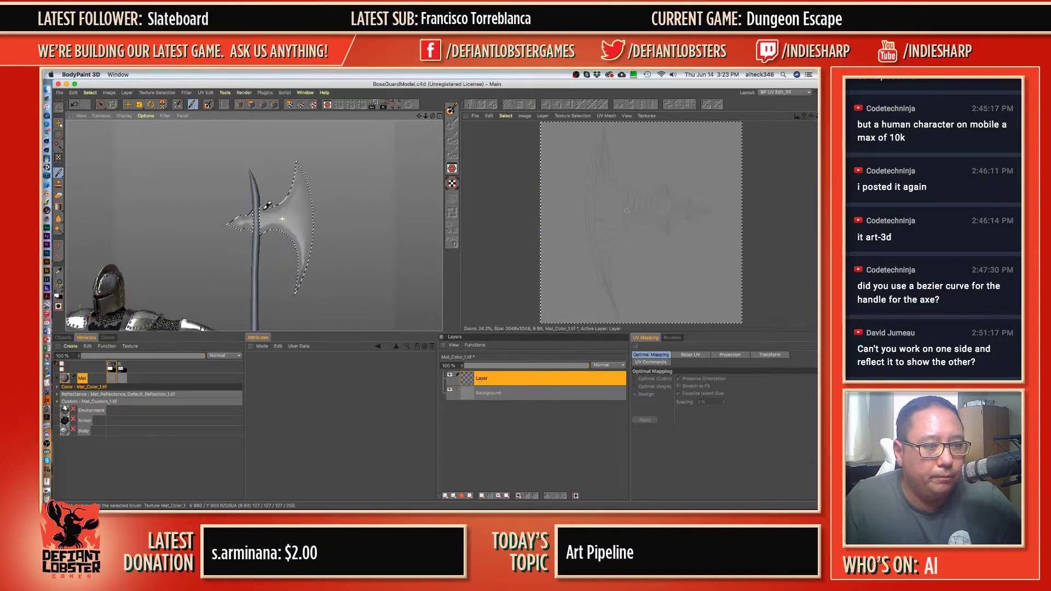
scroll(293, 218, "up", 6)
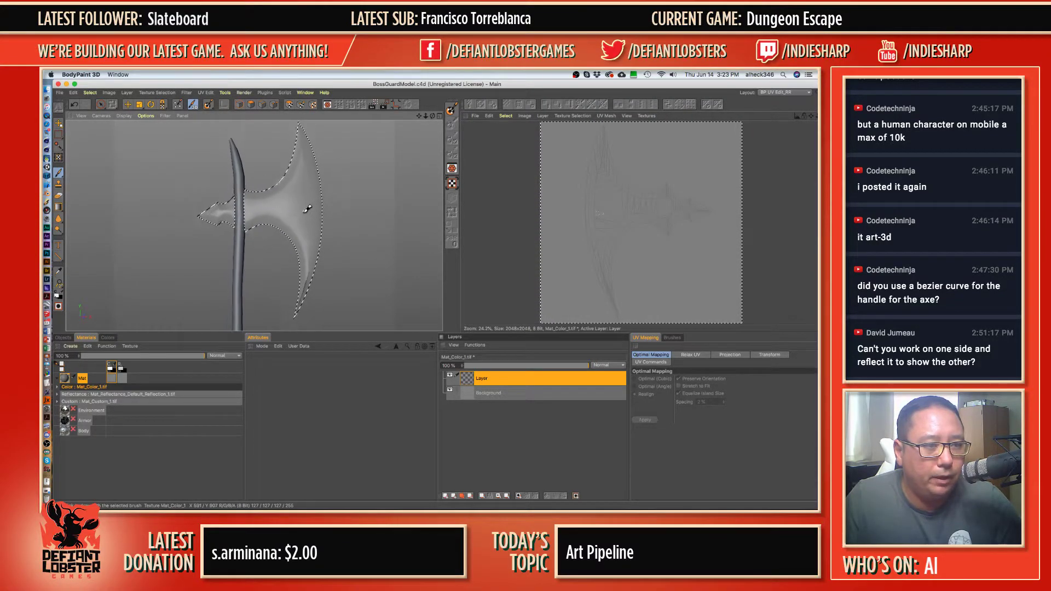
left_click(58, 134)
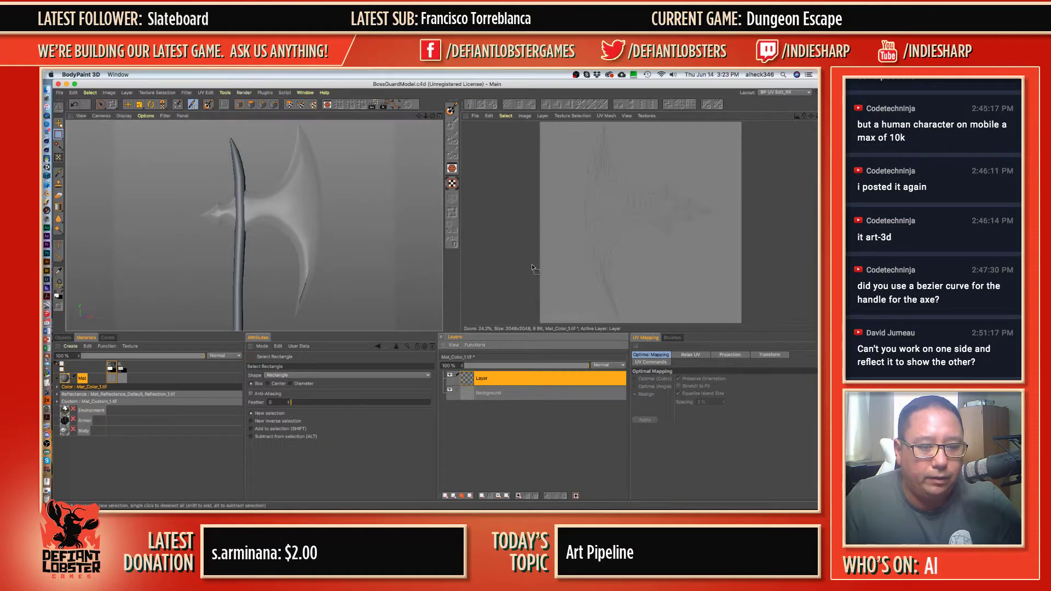
key("super+v")
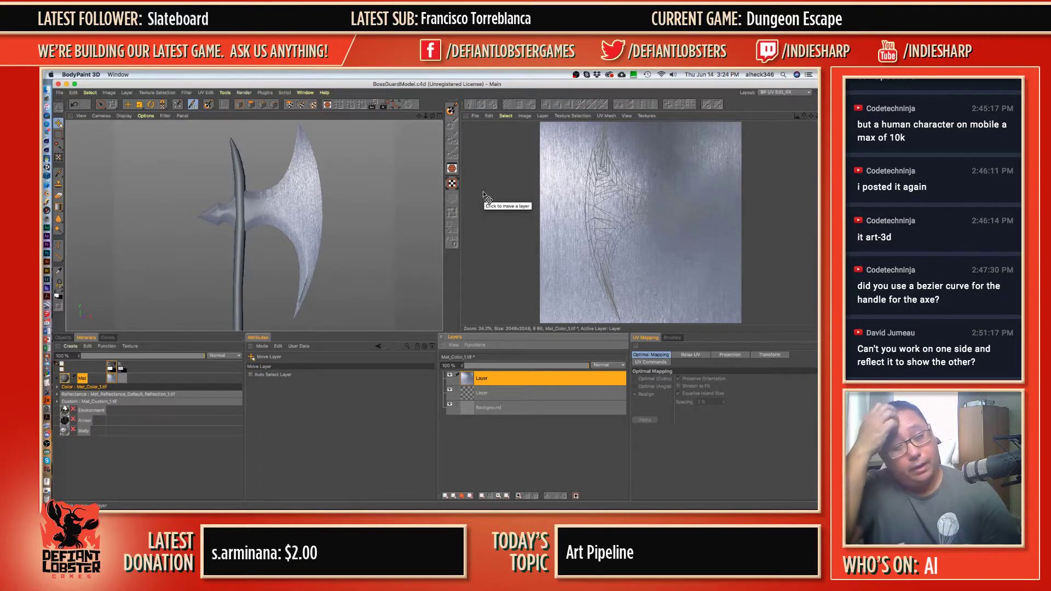
- Try to transform the pasted metal layer, including after selecting the whole texture
left_click(58, 160)
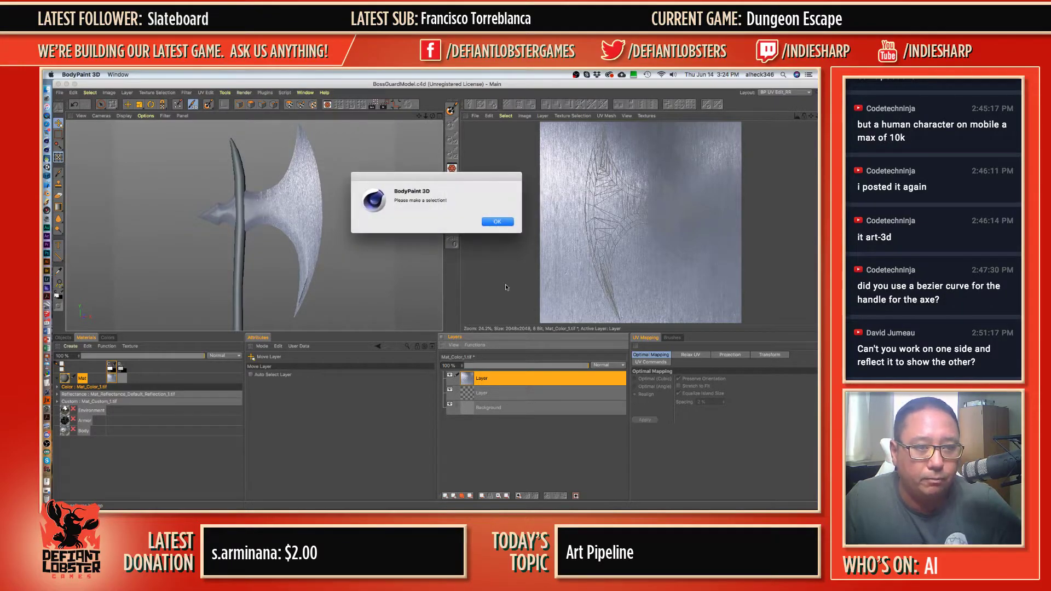
left_click(498, 221)
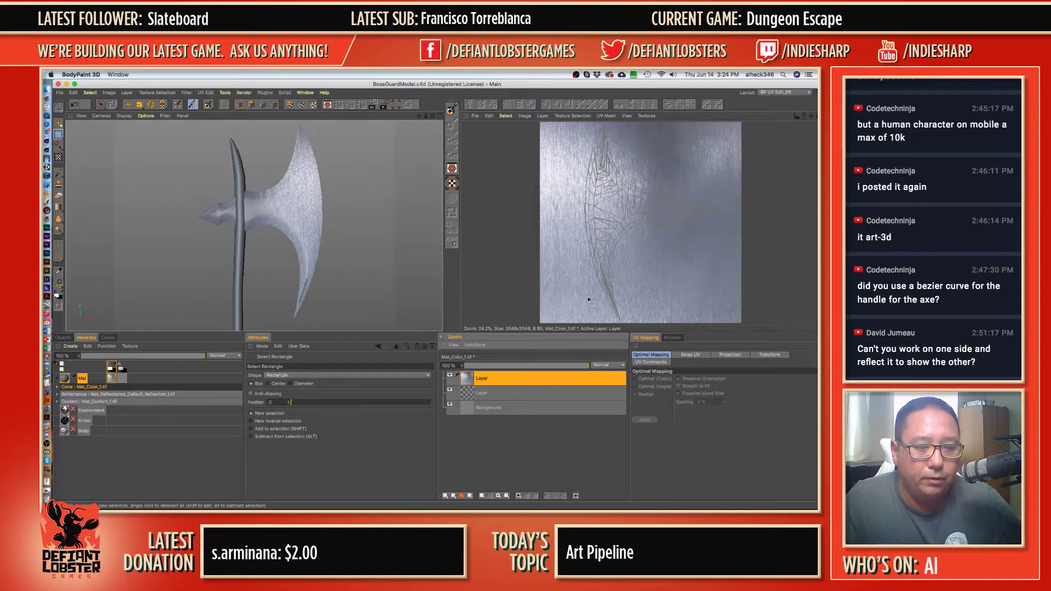
scroll(587, 297, "down", 5)
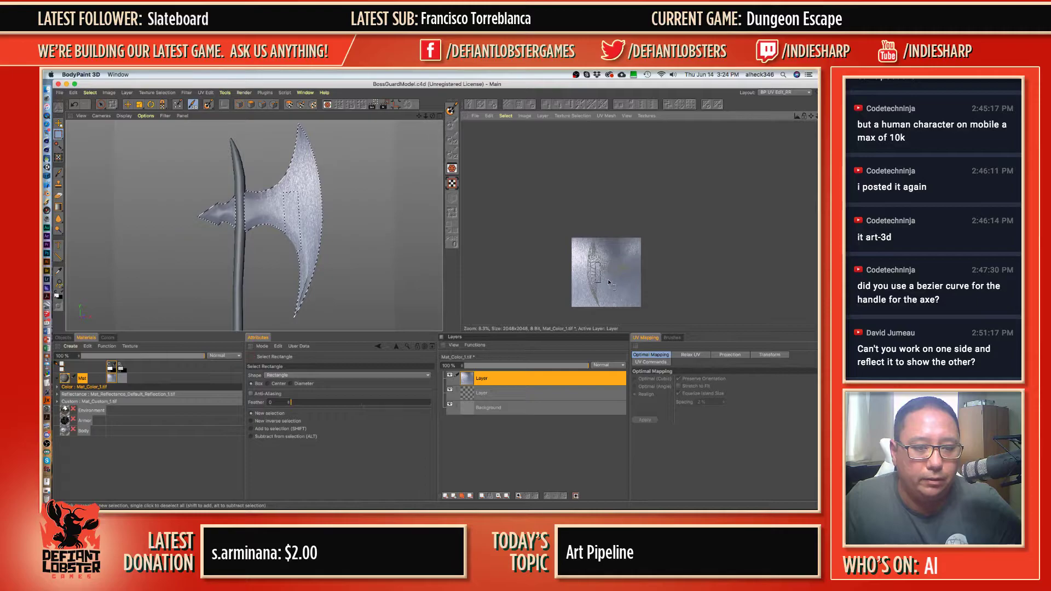
key("super+a")
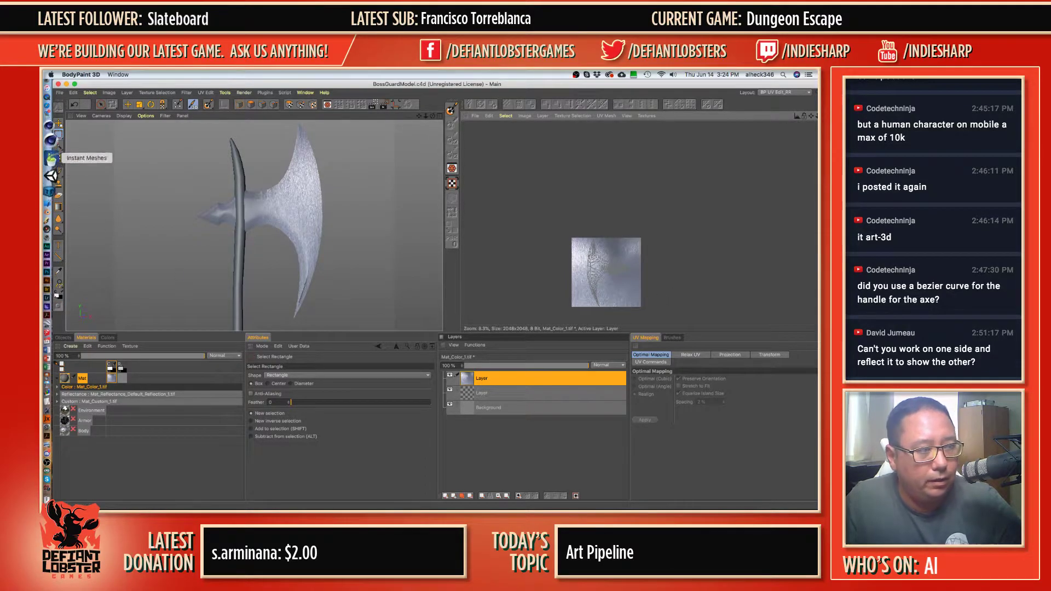
left_click(58, 159)
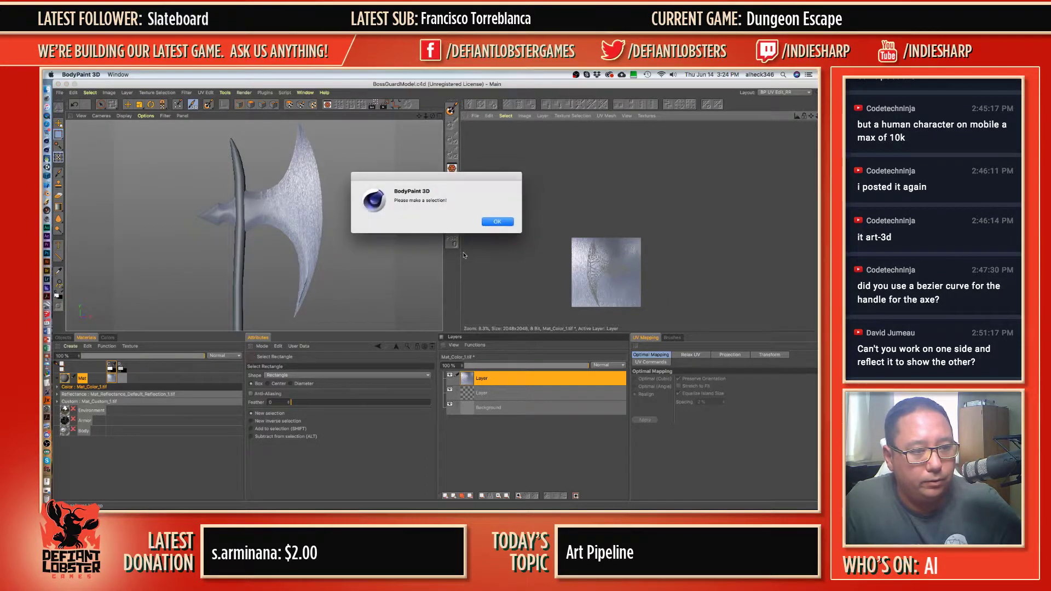
left_click(497, 222)
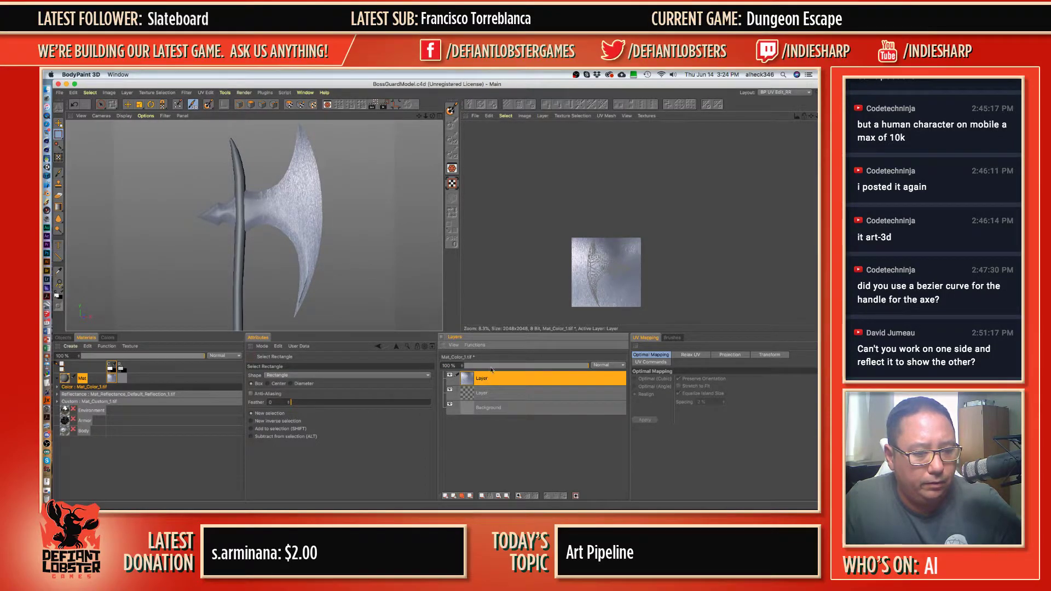
left_click(101, 104)
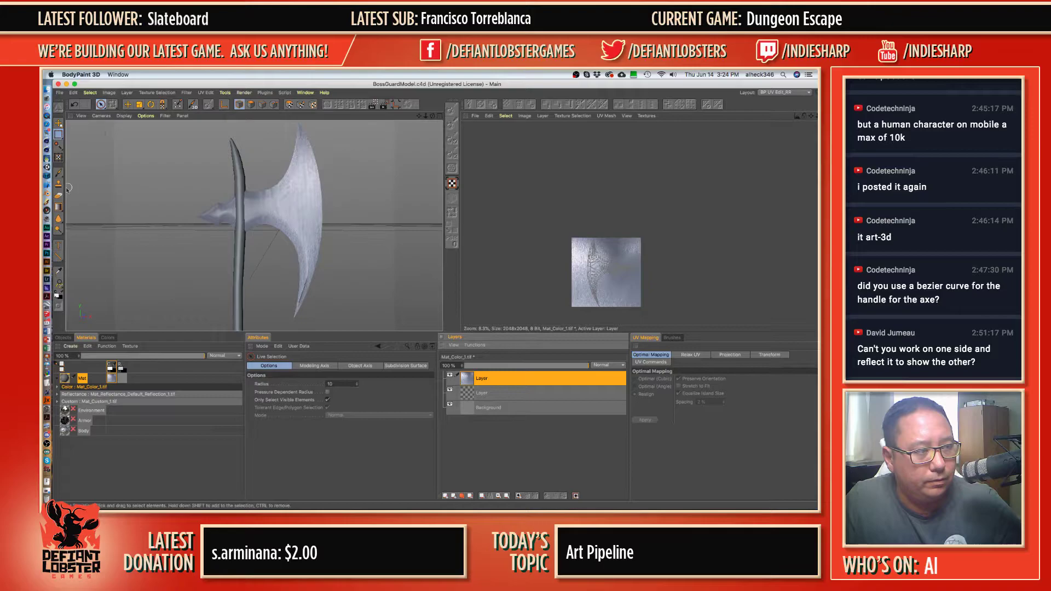
left_click(58, 158)
left_click(512, 222)
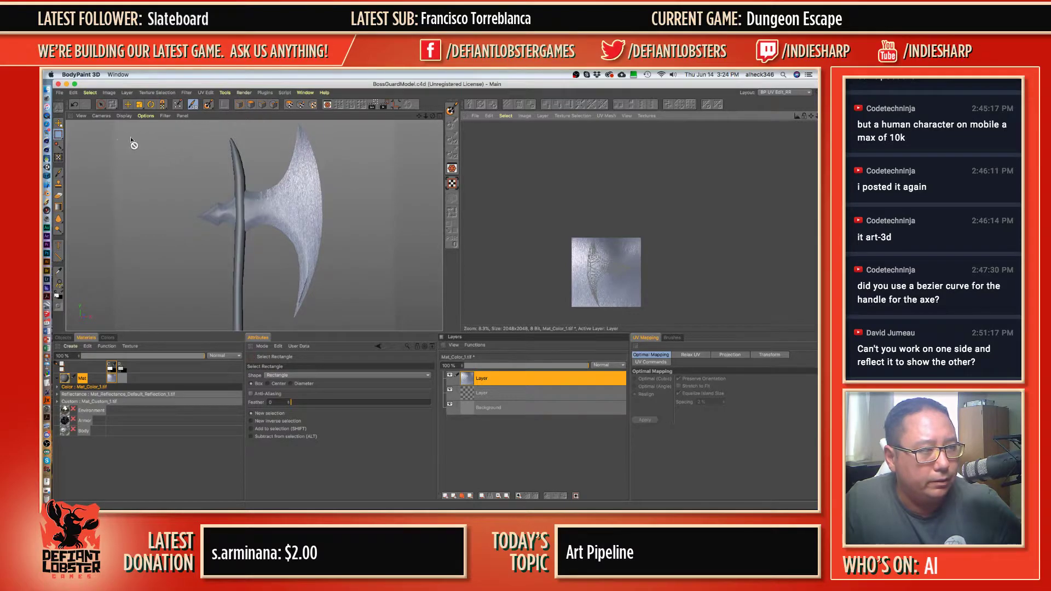
- Test shifting the pasted metal layer up and to the right on the texture, and delete that layer
left_click(59, 124)
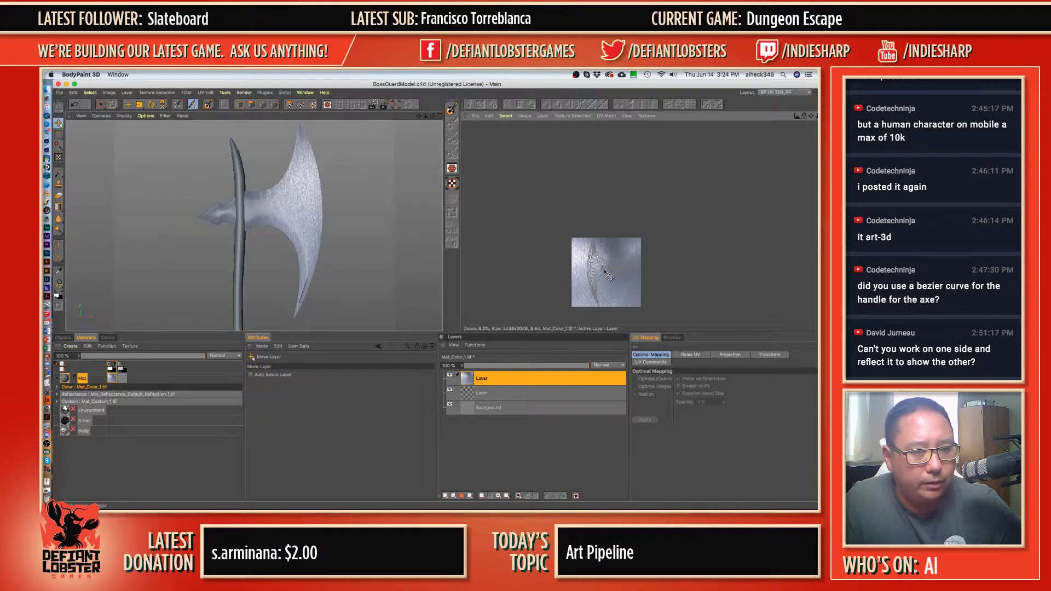
left_click_drag(607, 274, 651, 227)
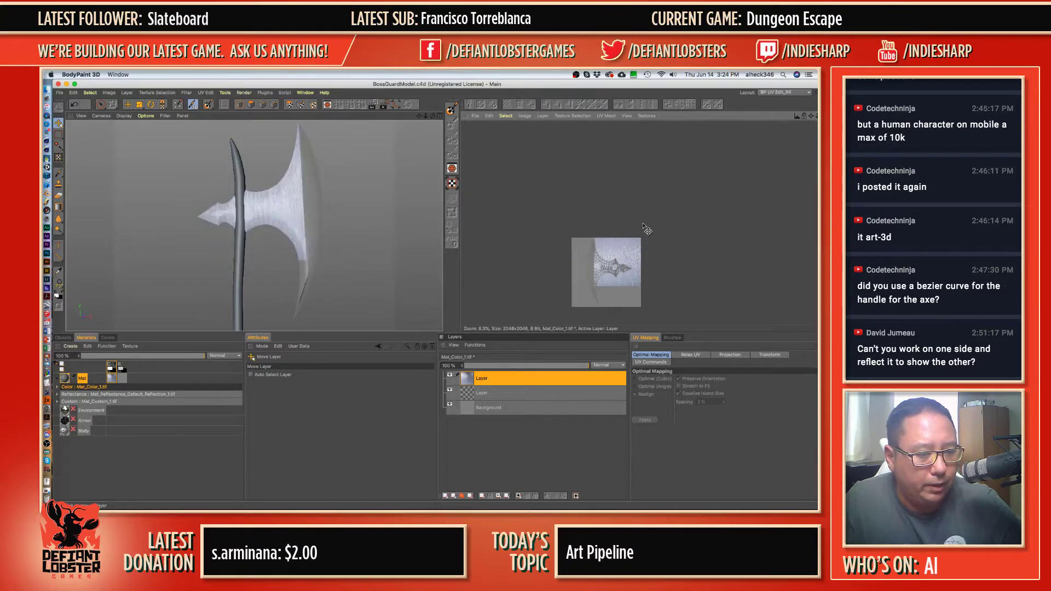
left_click(60, 157)
left_click(497, 221)
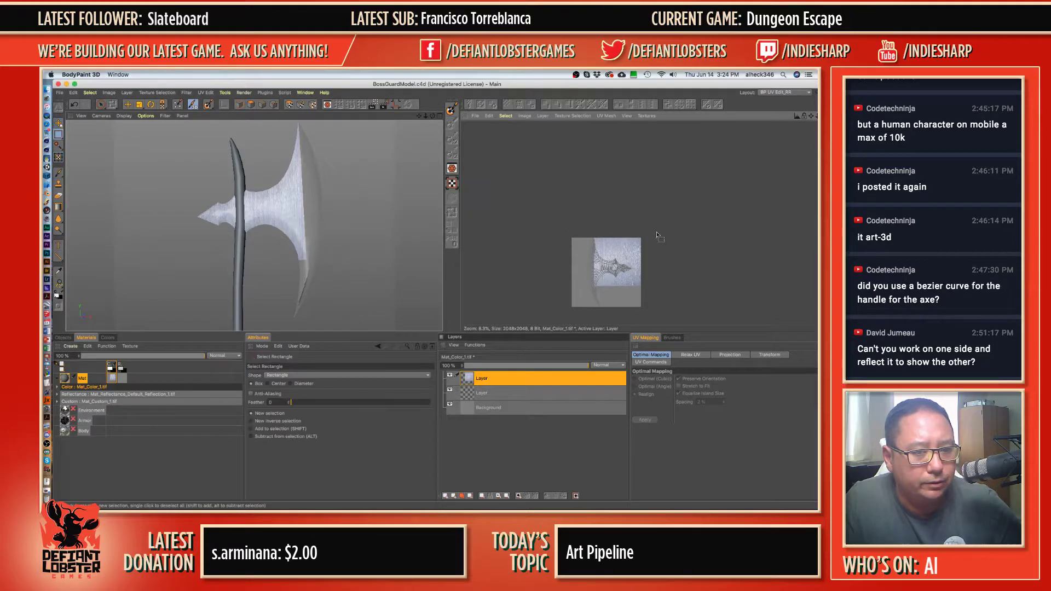
key("super+z")
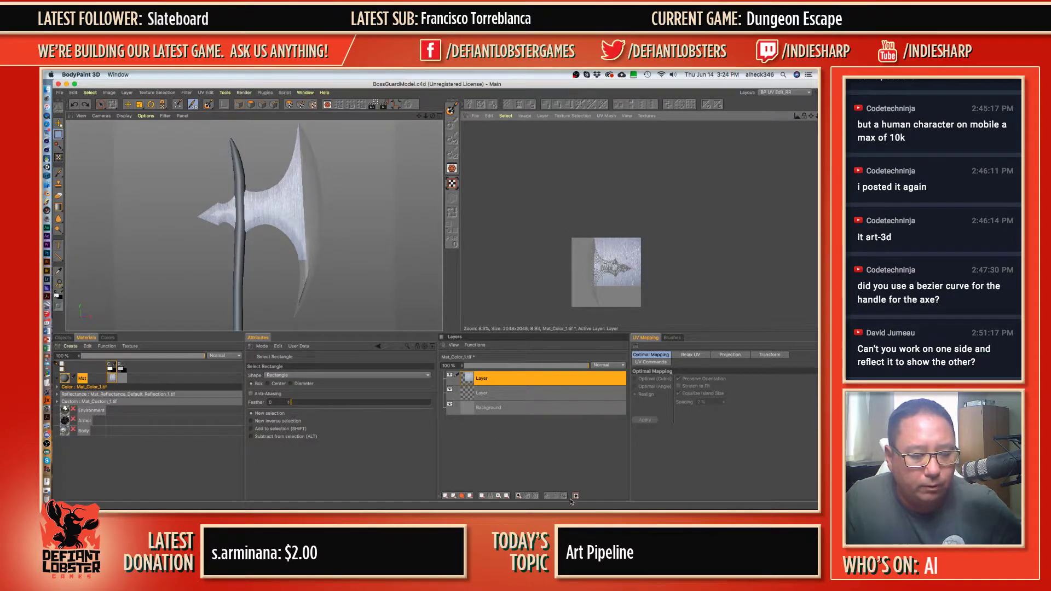
key("Delete")
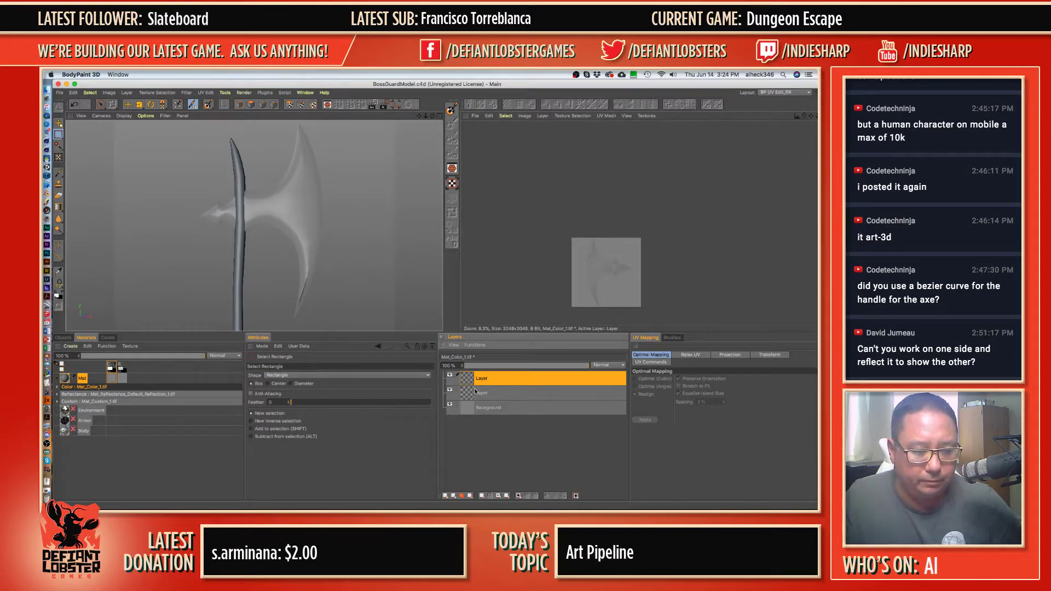
key("Delete")
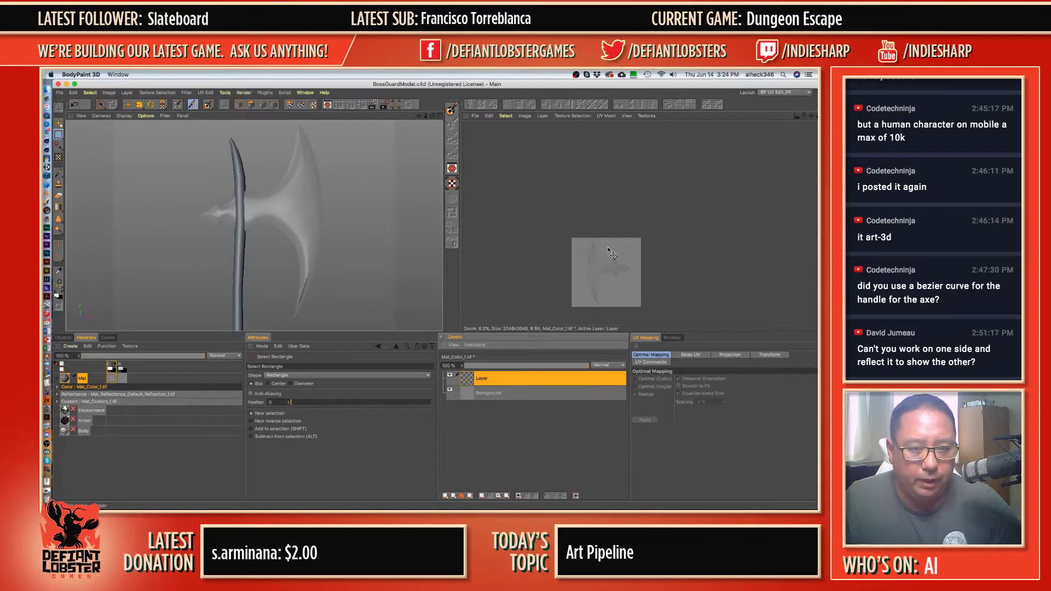
- Bring back the metal image layer and offset it slightly down and to the right on the texture
key("super+z")
mouse_move(612, 203)
left_mouse_down()
mouse_move(638, 271)
mouse_move(652, 265)
left_mouse_up()
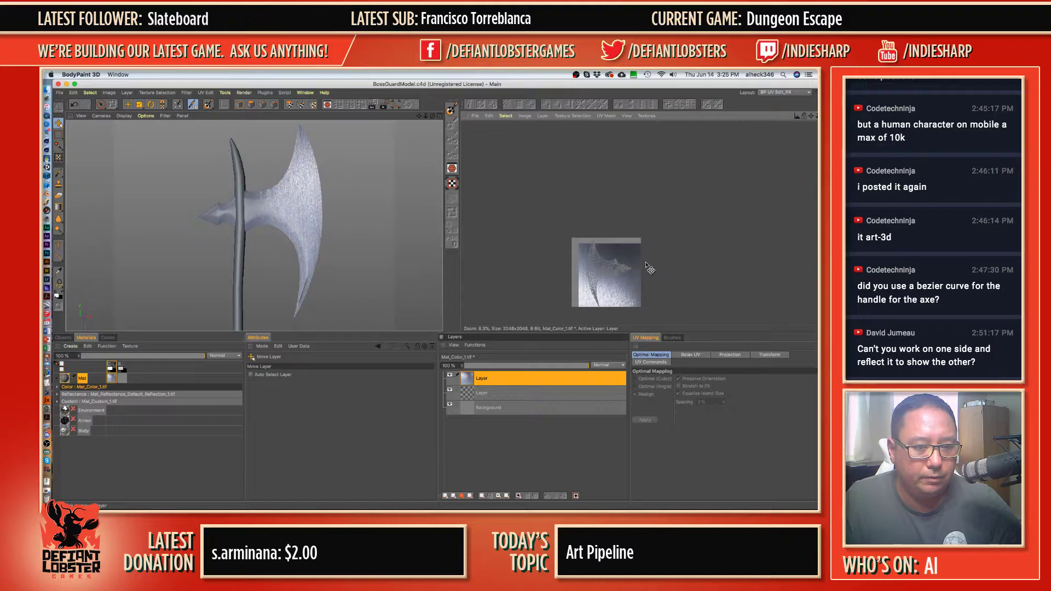
left_click(58, 157)
left_click(504, 223)
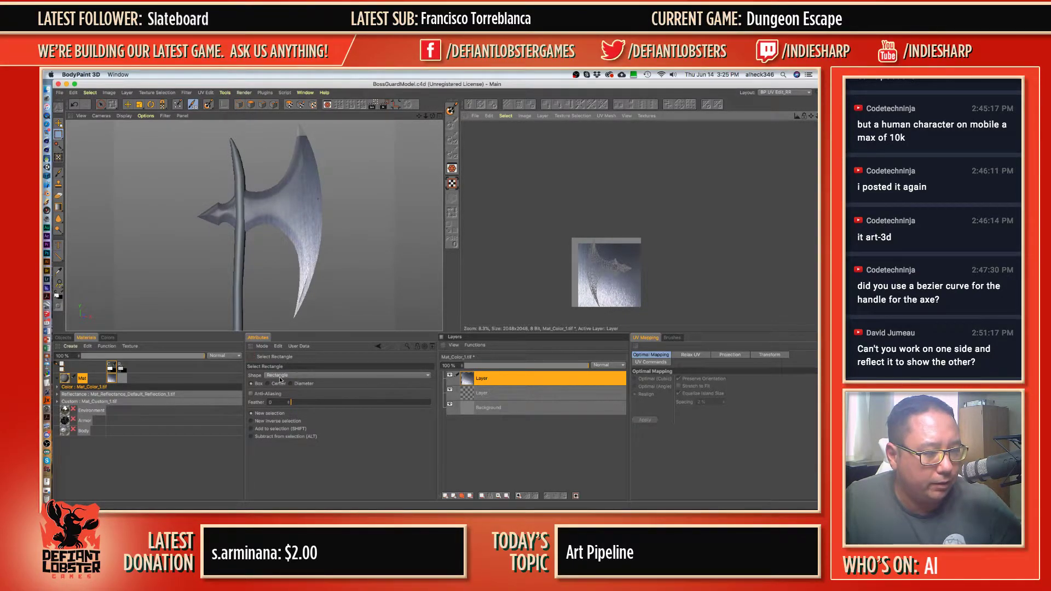
left_click(100, 104)
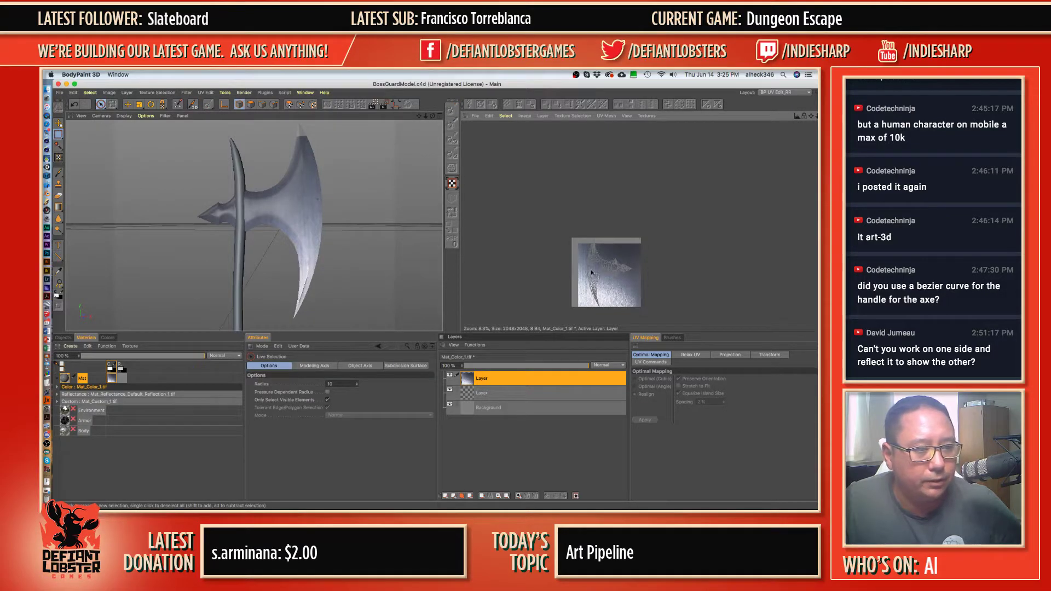
left_click_drag(579, 263, 575, 262)
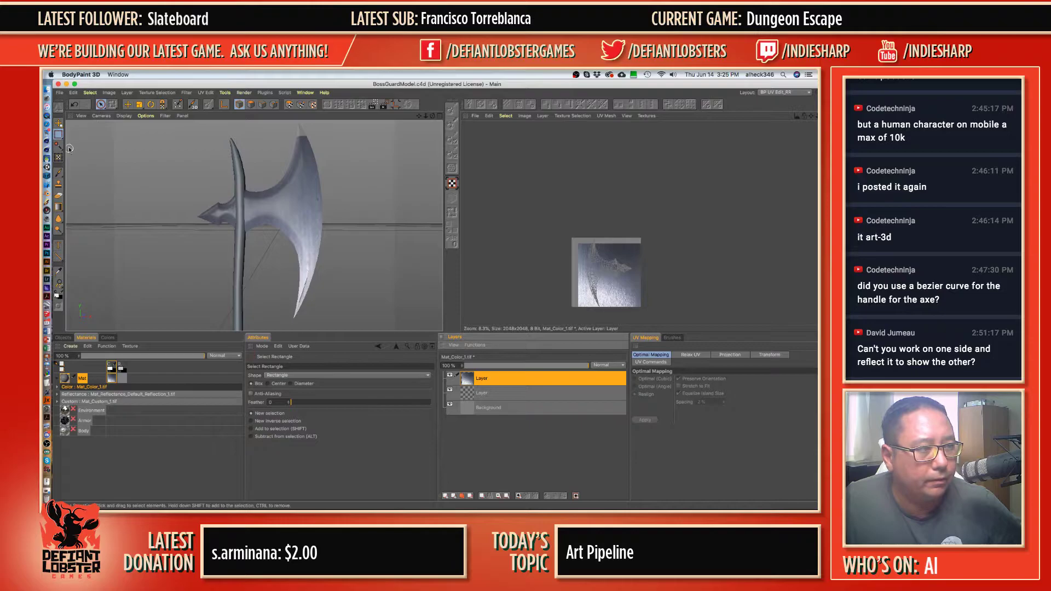
- Move the metal layer back up and to the left so it covers the entire texture canvas
left_click(59, 123)
left_click_drag(630, 284, 617, 273)
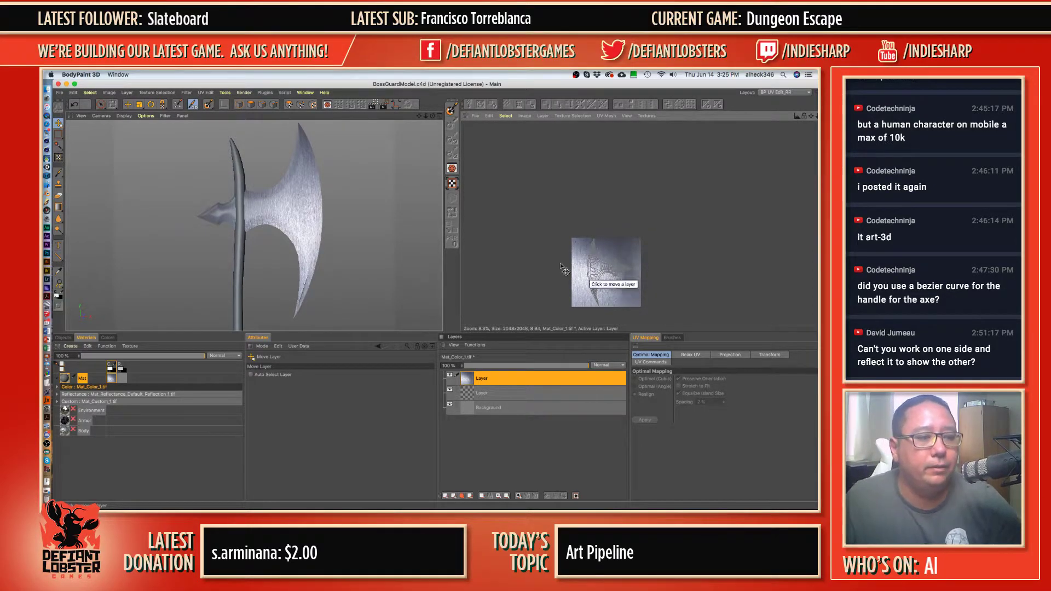
left_click_drag(301, 196, 313, 151, "alt")
mouse_move(310, 144)
right_mouse_down("alt")
mouse_move(366, 145)
mouse_move(324, 146)
right_mouse_up("alt")
right_click_drag(571, 270, 635, 270, "alt")
middle_click_drag(576, 269, 500, 202, "alt")
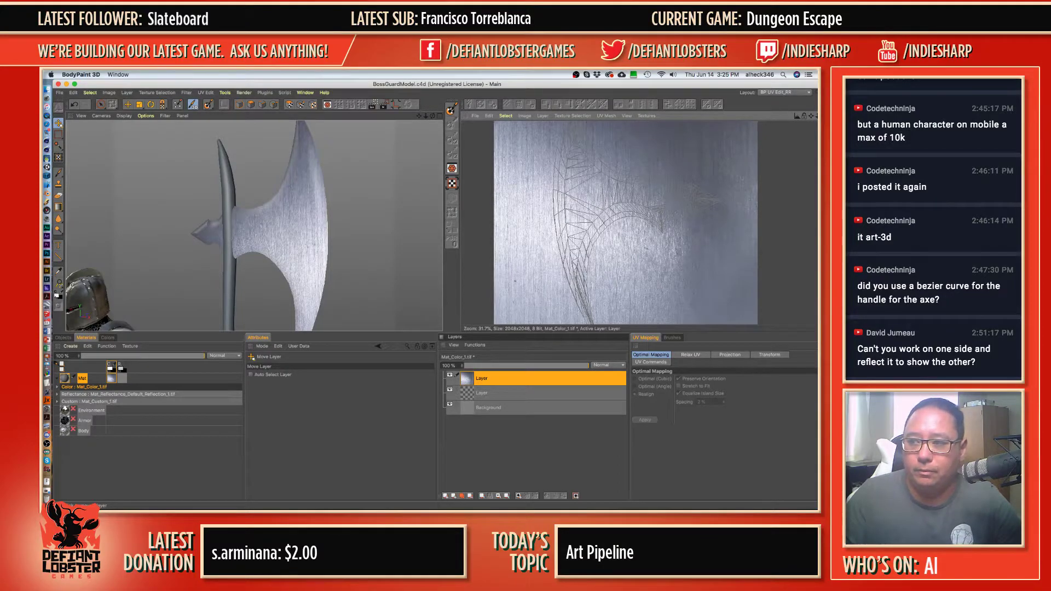
- Switch to Safari and change the image search to "metal ornamental texture"
left_click(52, 123)
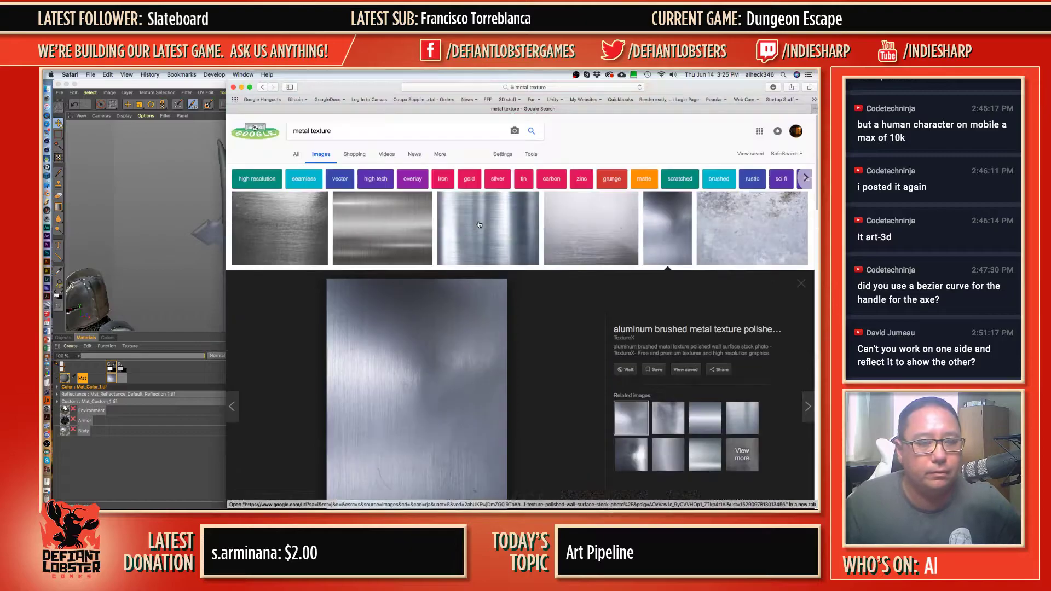
scroll(411, 185, "up", 2)
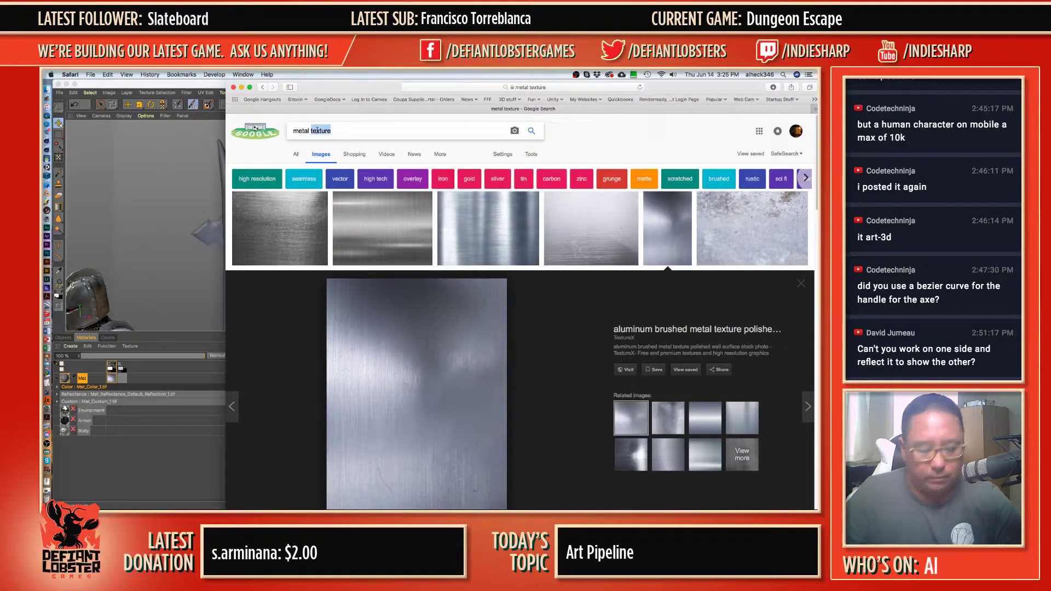
type("ornamen")
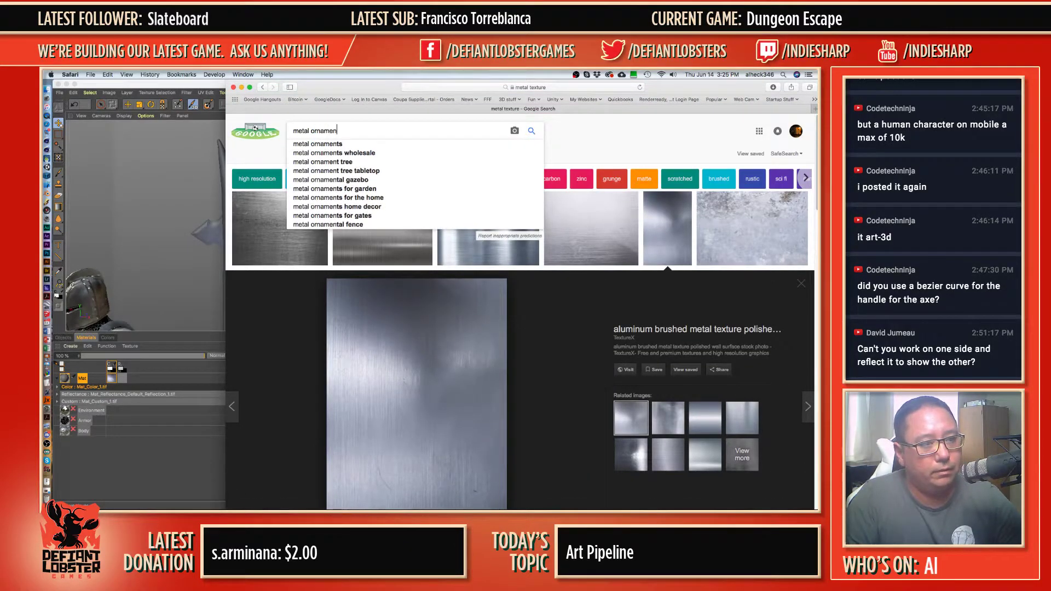
type("tal ")
type("texture")
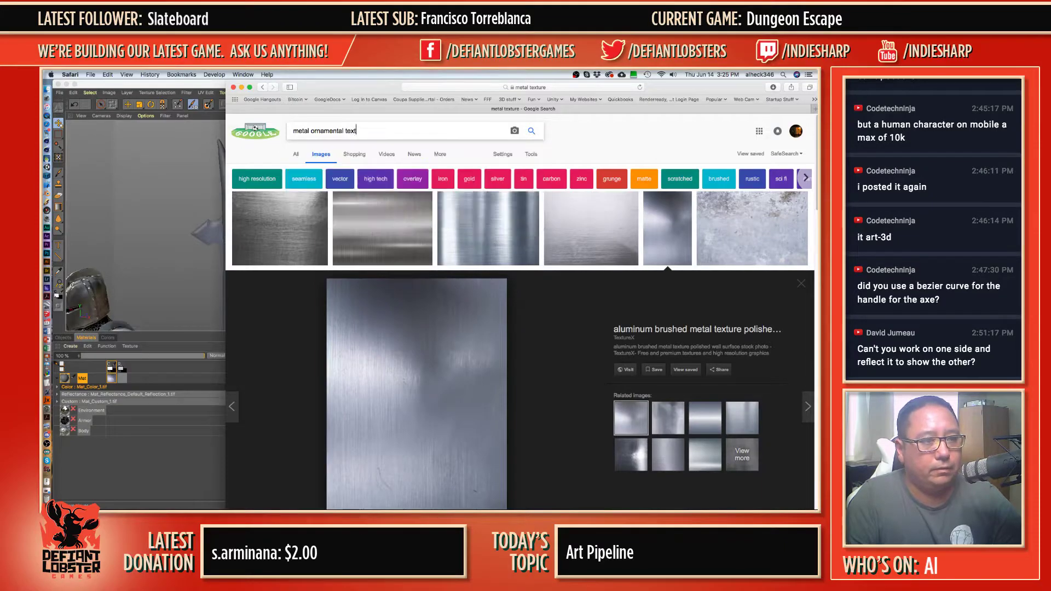
key("Return")
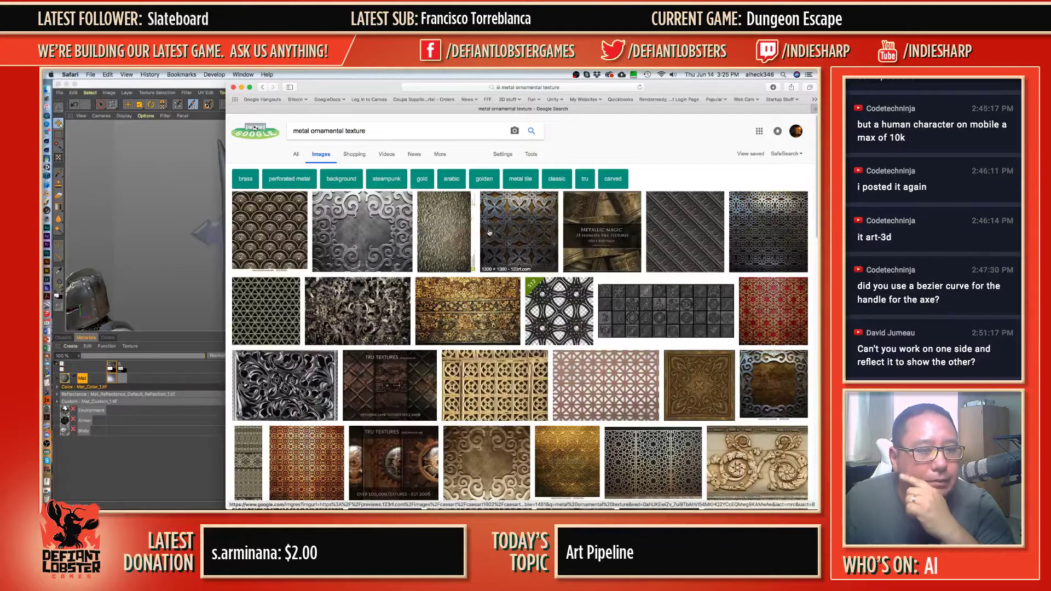
- Browse the ornamental metal image results for a pattern suited to the axe blade
scroll(499, 356, "down", 2)
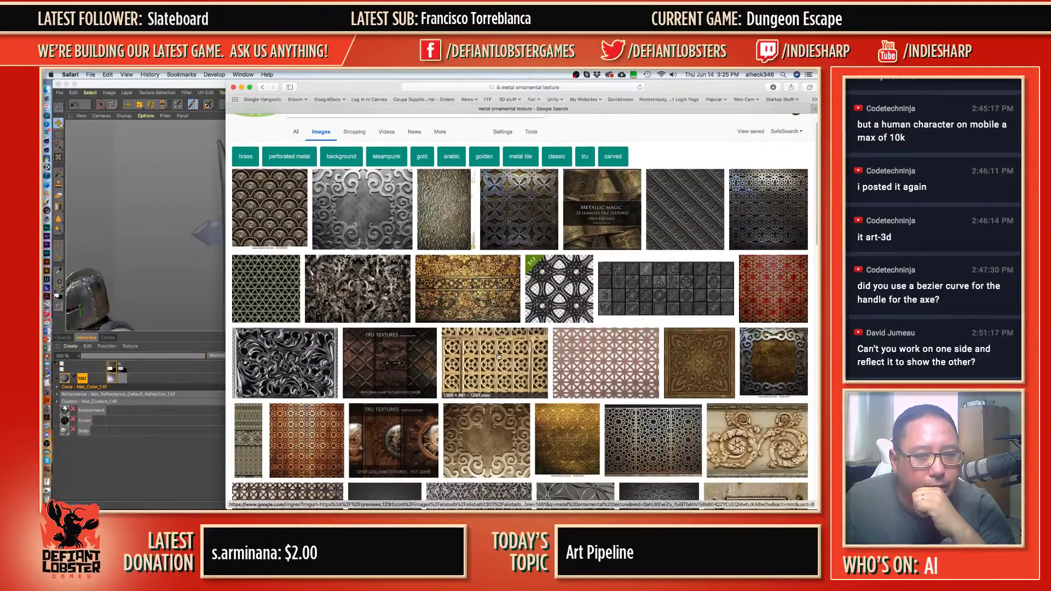
scroll(499, 356, "down", 5)
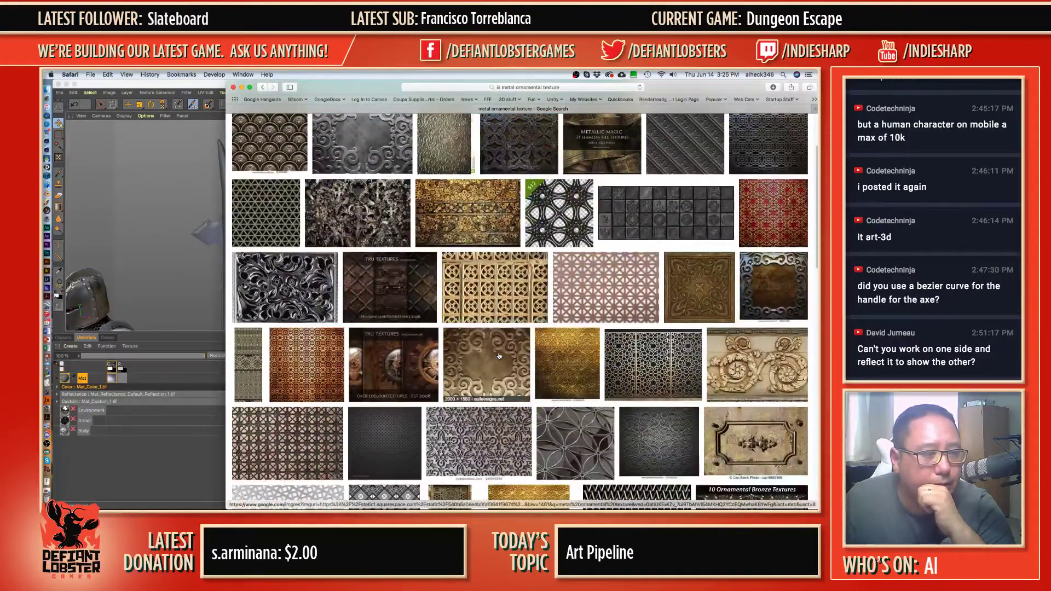
scroll(499, 357, "down", 3)
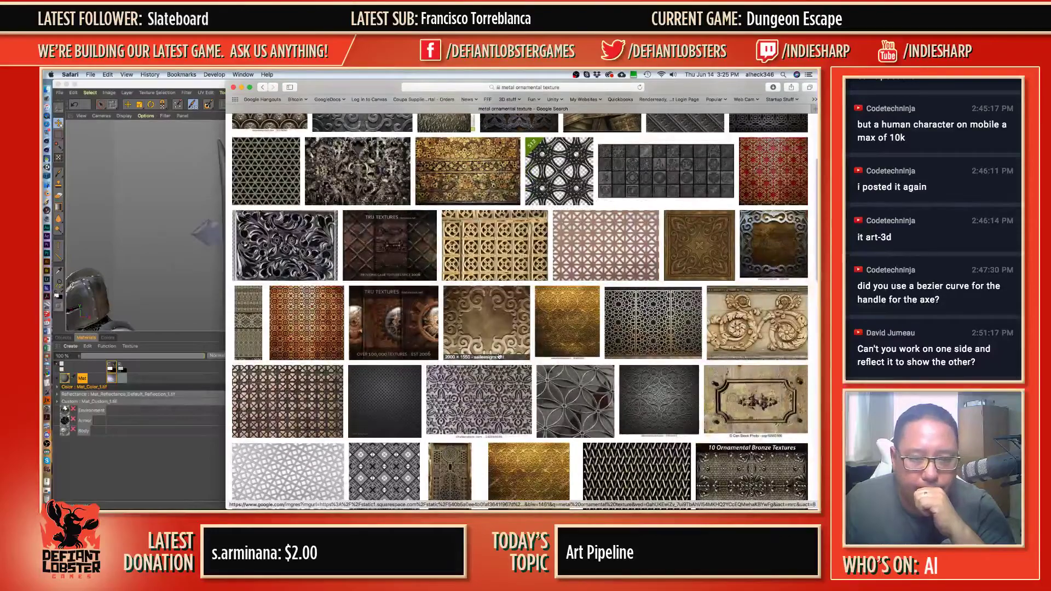
scroll(499, 357, "down", 5)
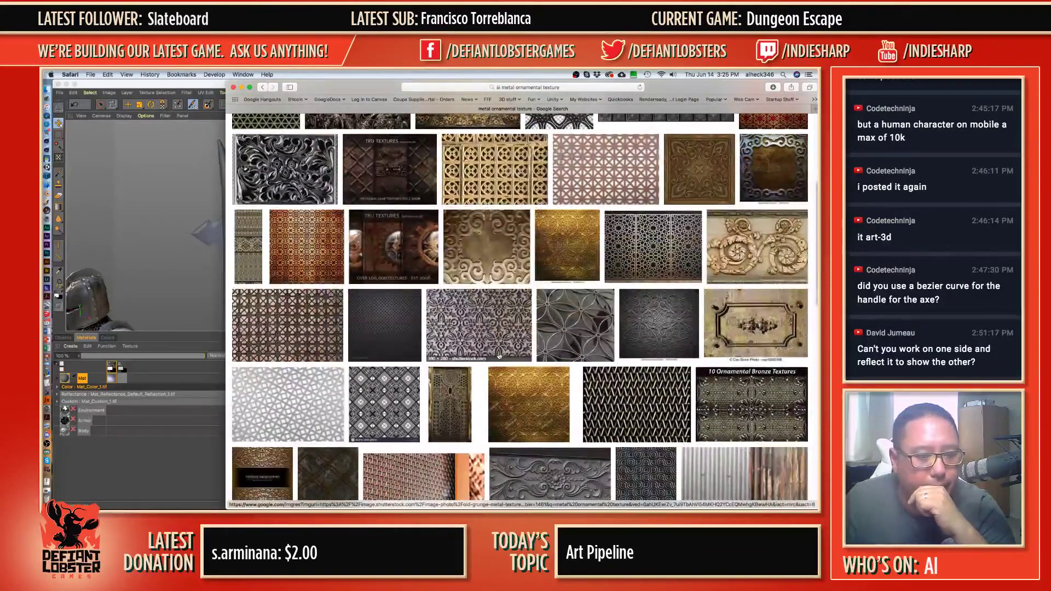
scroll(499, 356, "down", 6)
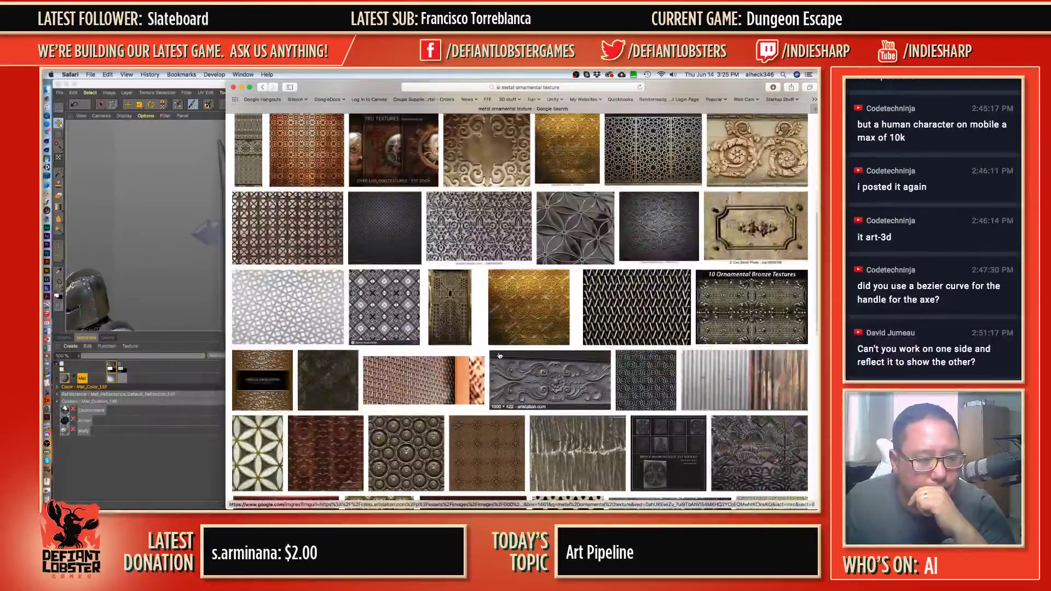
scroll(498, 357, "down", 6)
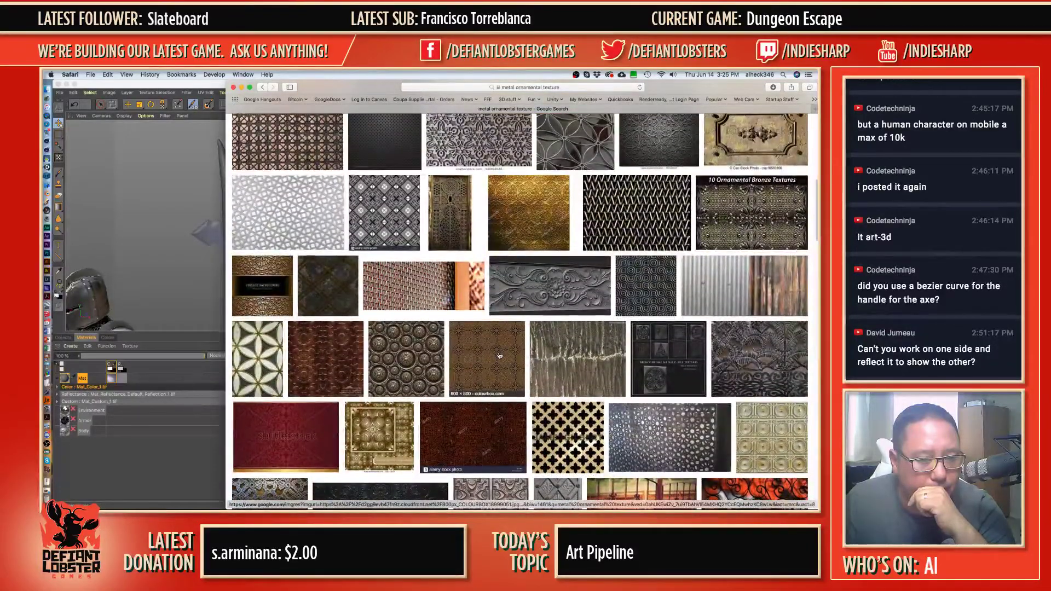
scroll(499, 356, "down", 5)
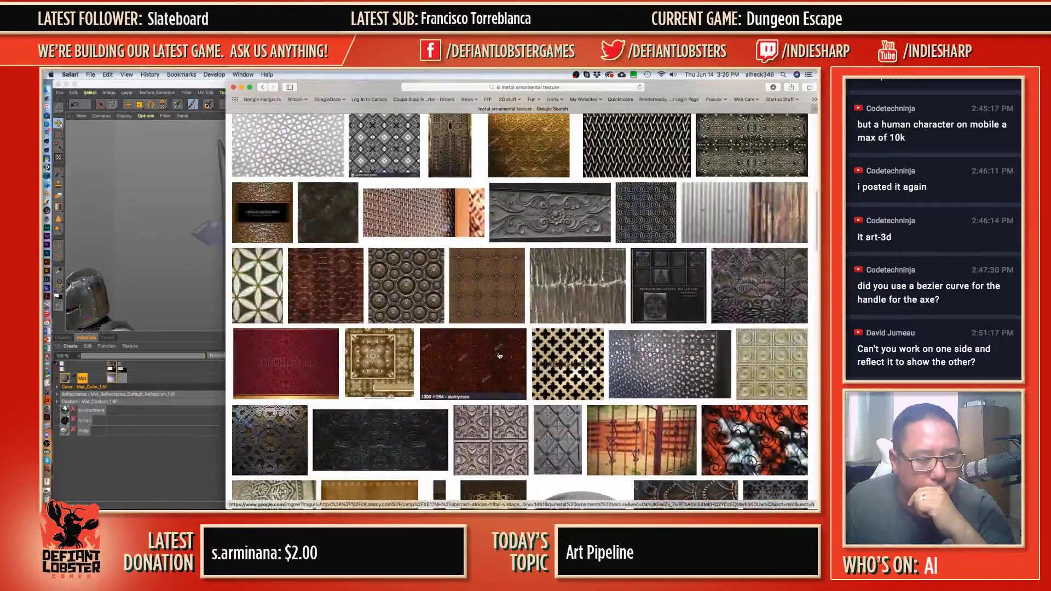
scroll(501, 357, "down", 7)
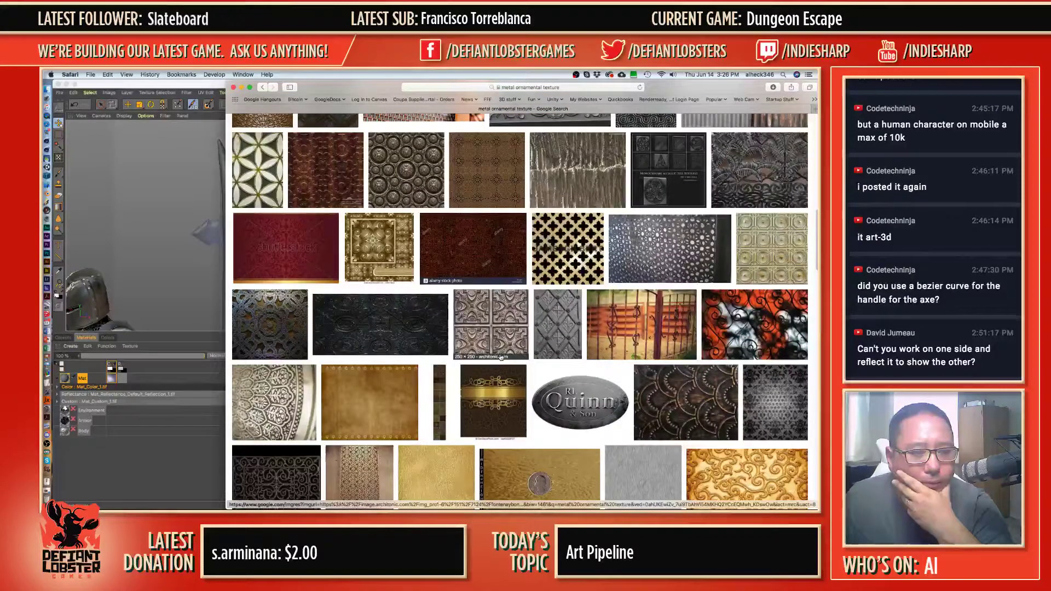
scroll(500, 356, "down", 14)
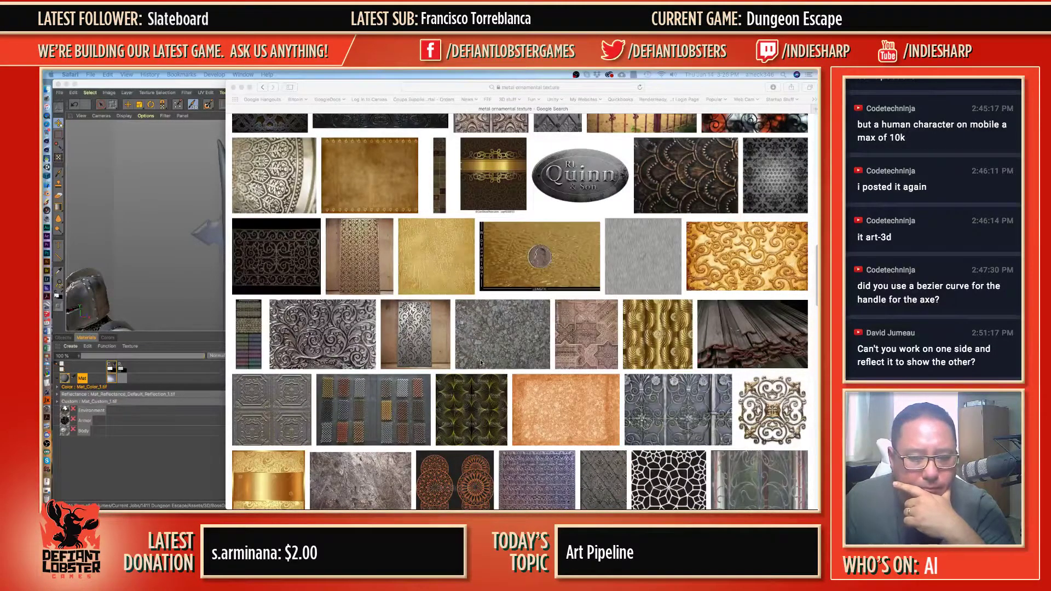
scroll(482, 363, "down", 4)
scroll(481, 363, "down", 4)
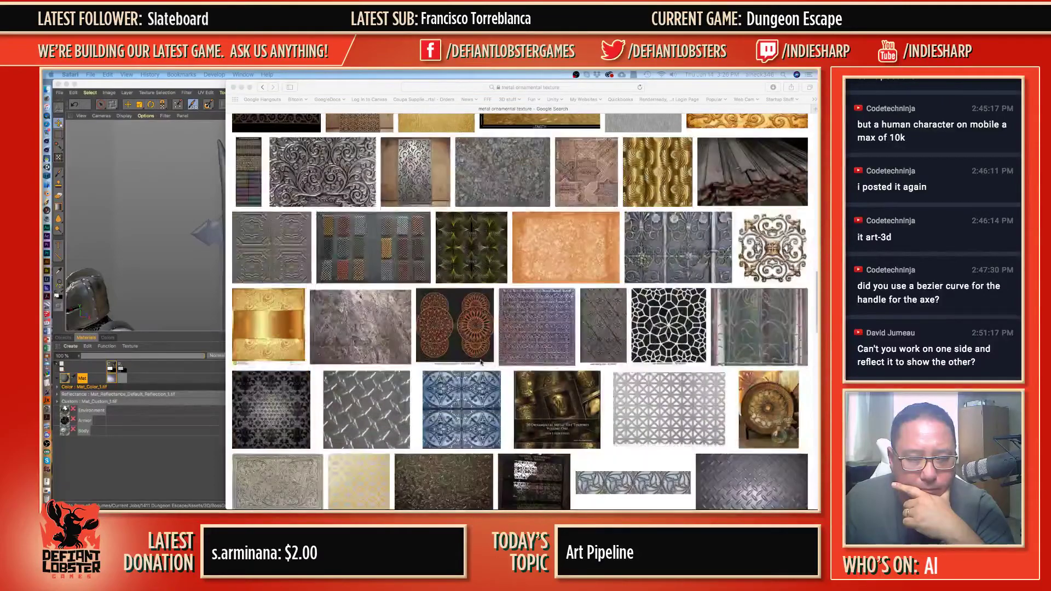
scroll(481, 363, "down", 5)
scroll(481, 362, "down", 6)
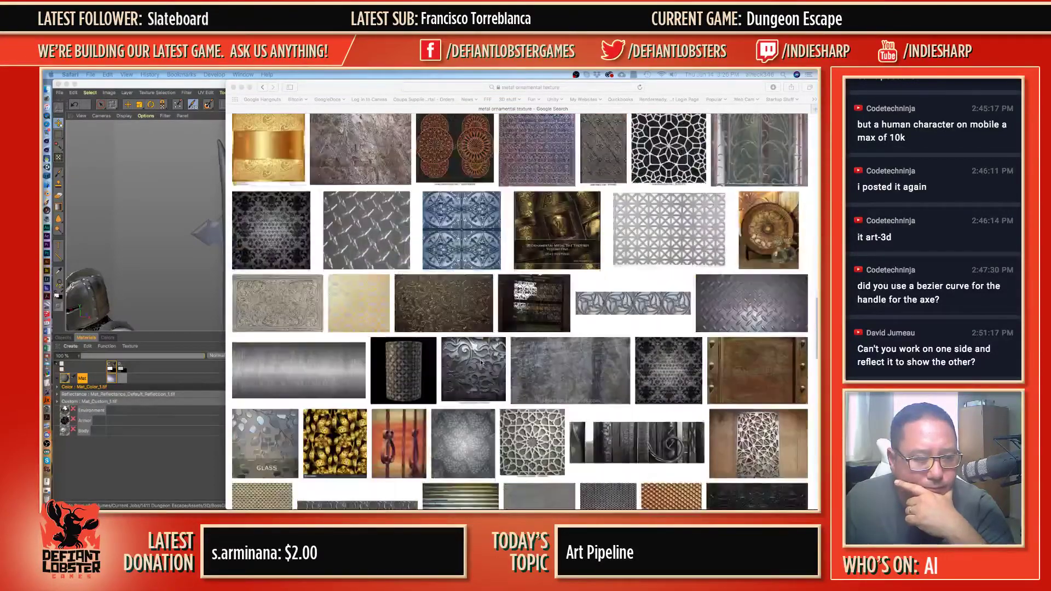
scroll(481, 362, "down", 10)
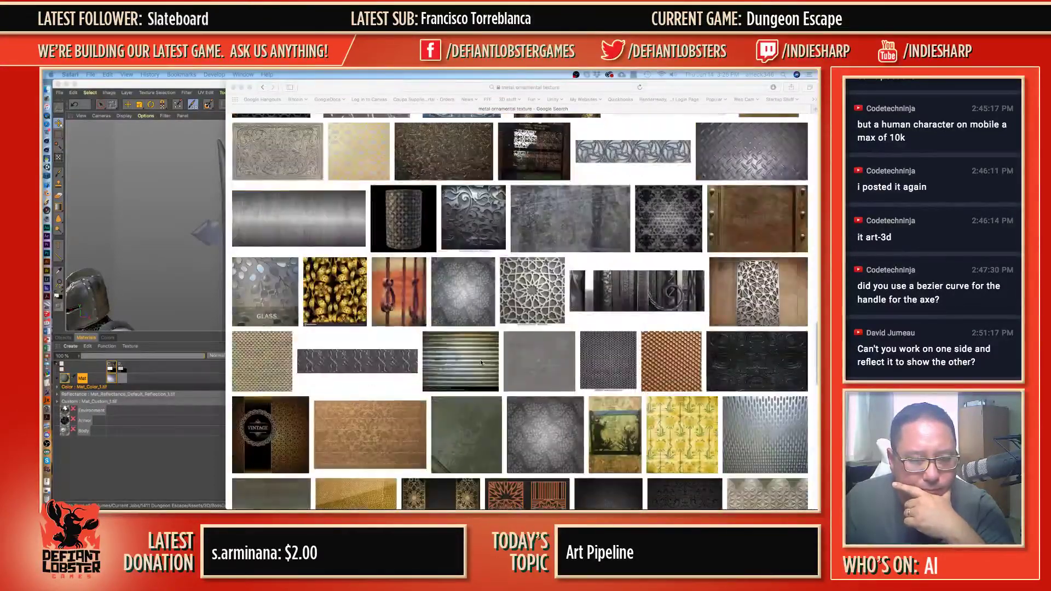
scroll(482, 363, "up", 20)
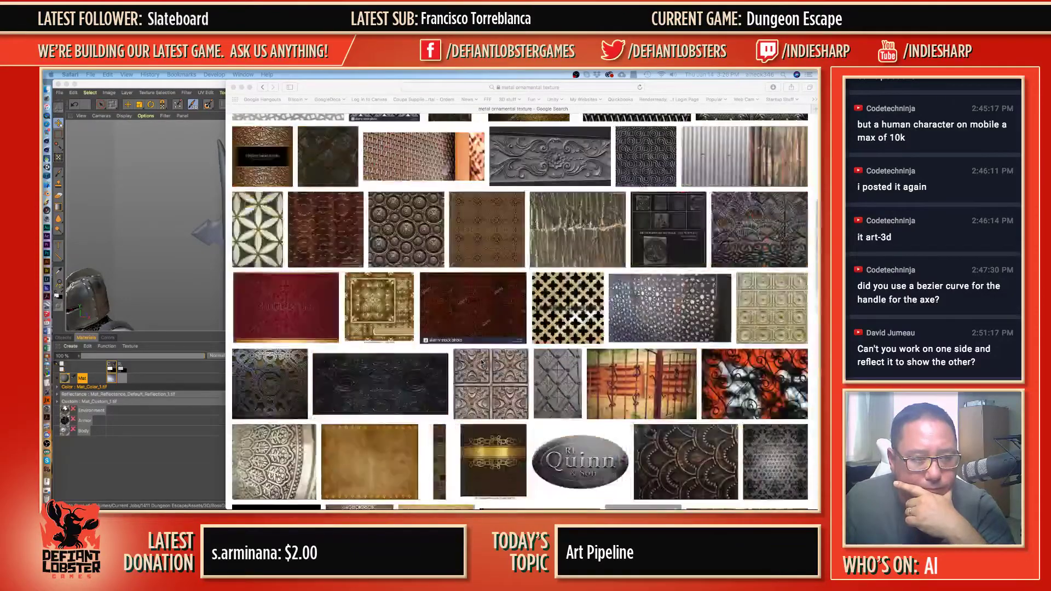
scroll(482, 363, "down", 2)
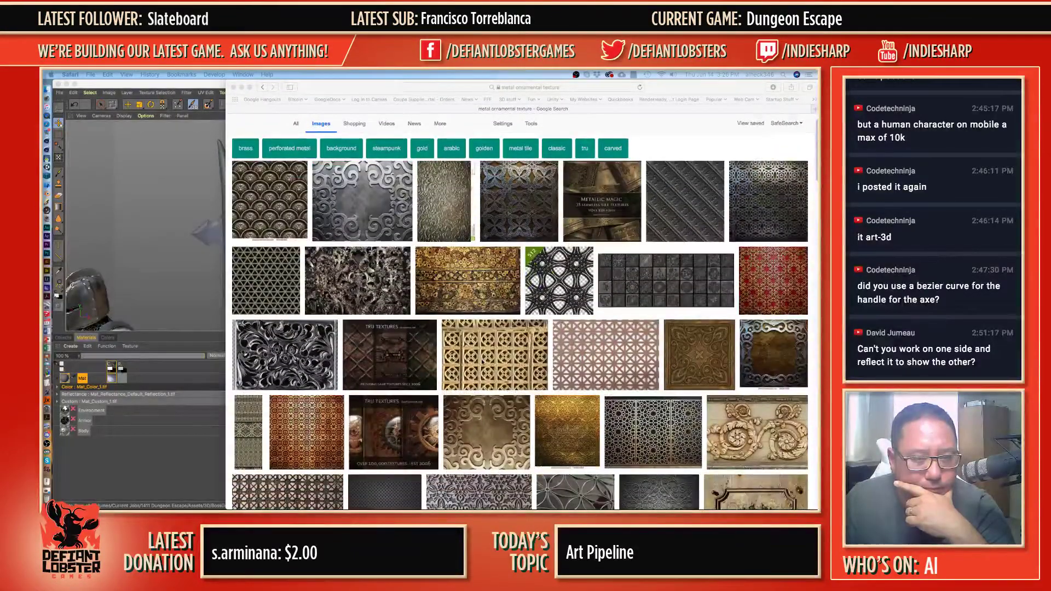
- Copy the gray steel scrollwork image from saifeesigns.net and paste it as a new top layer on the axe's color texture in BodyPaint 3D
left_click(346, 199)
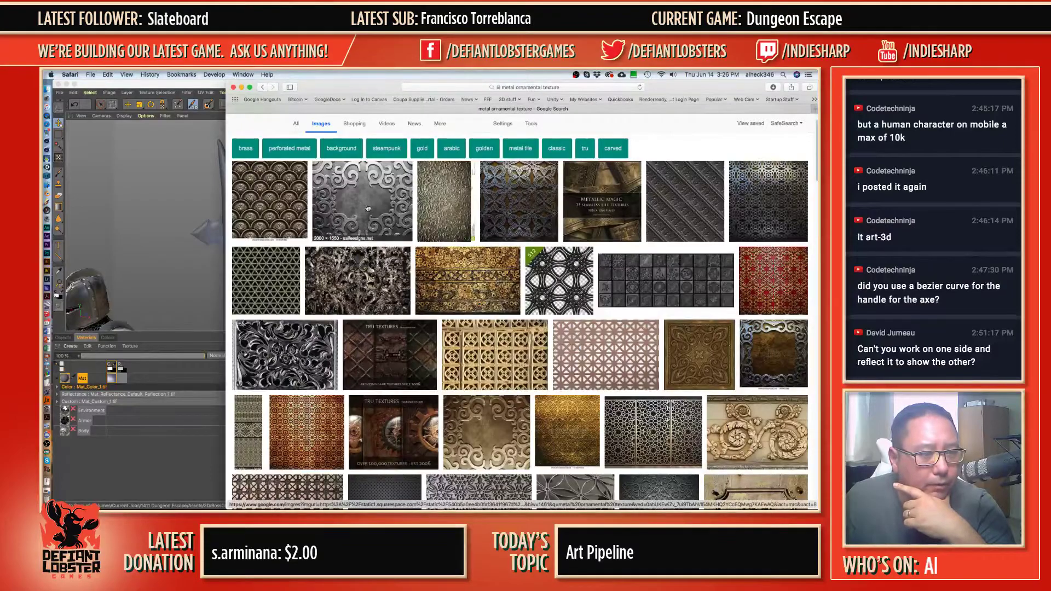
left_click(347, 199)
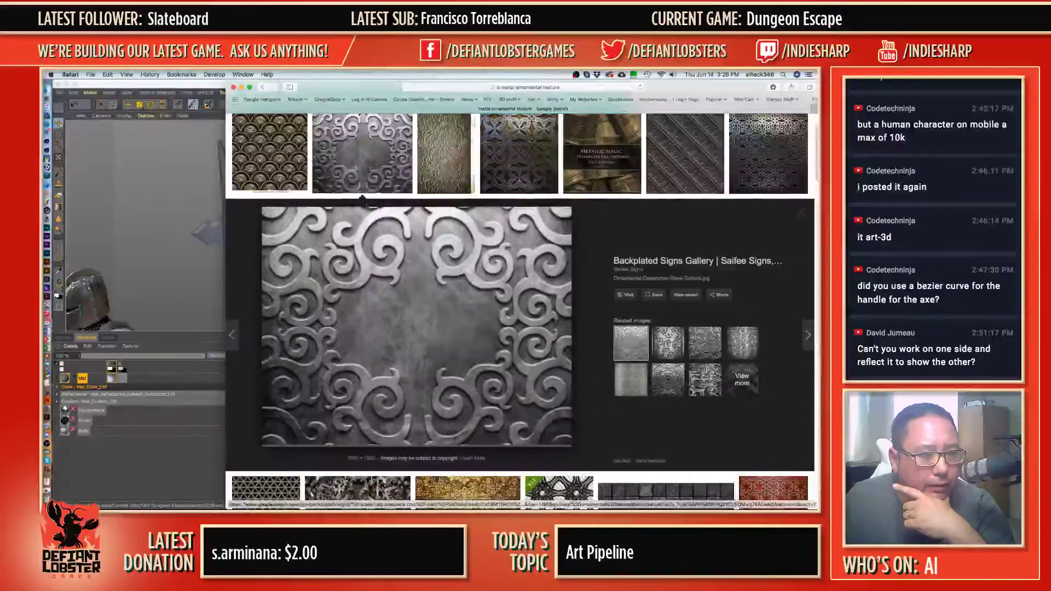
right_click(411, 321)
left_click(435, 458)
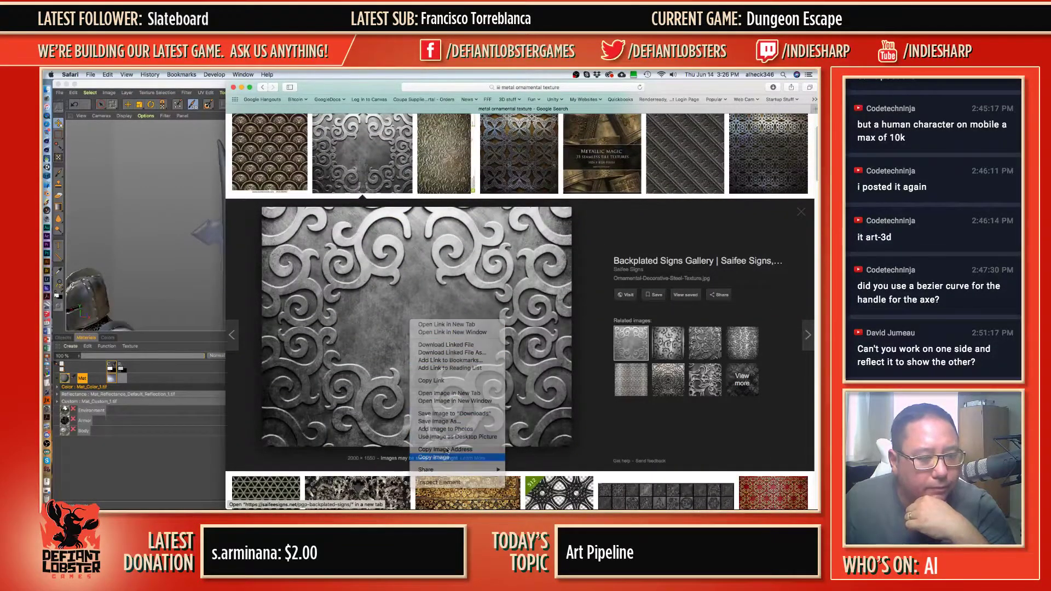
left_click(214, 91)
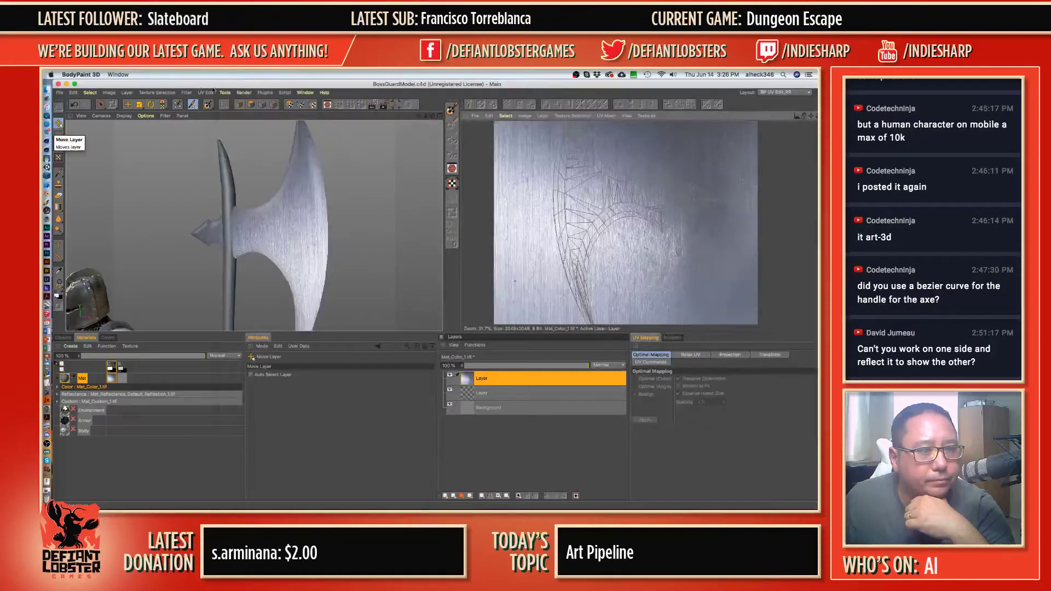
left_click(509, 377)
key("super+v")
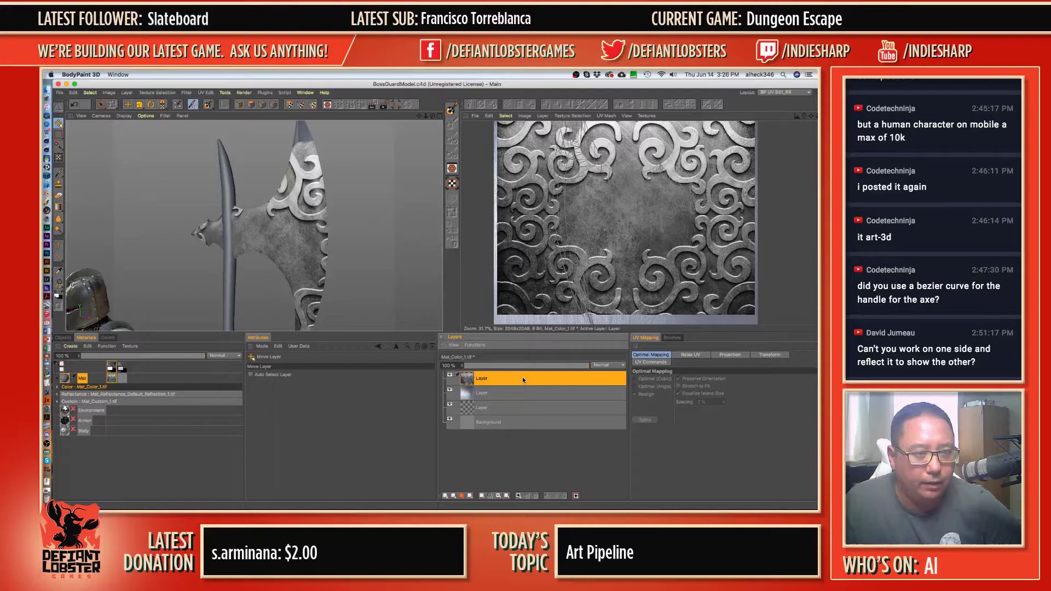
- Try to transform the pasted scrollwork layer, and reposition it within the texture canvas while previewing the render
left_click(59, 156)
left_click(499, 222)
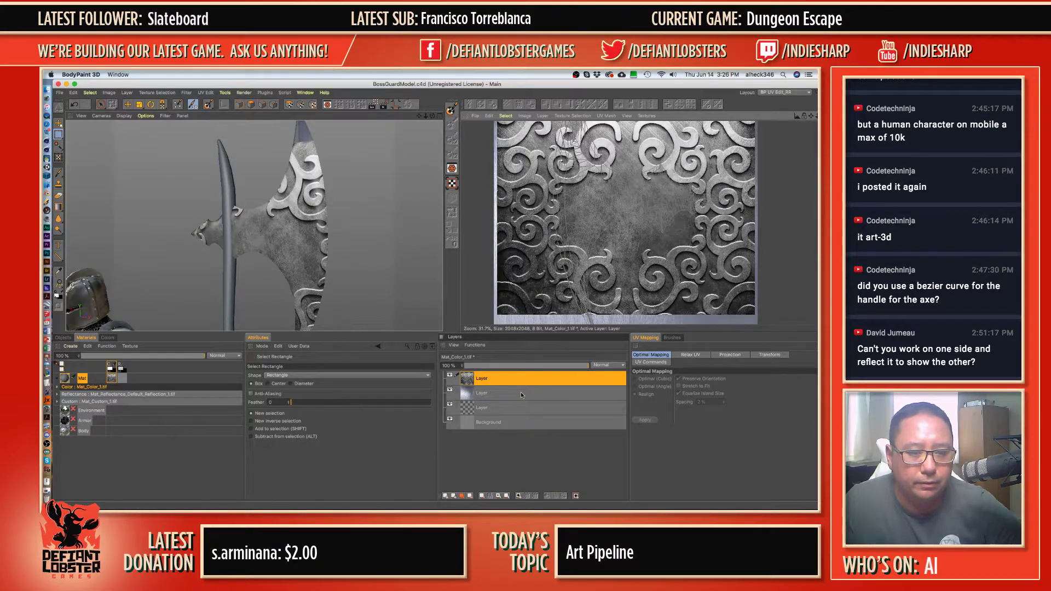
left_click(59, 123)
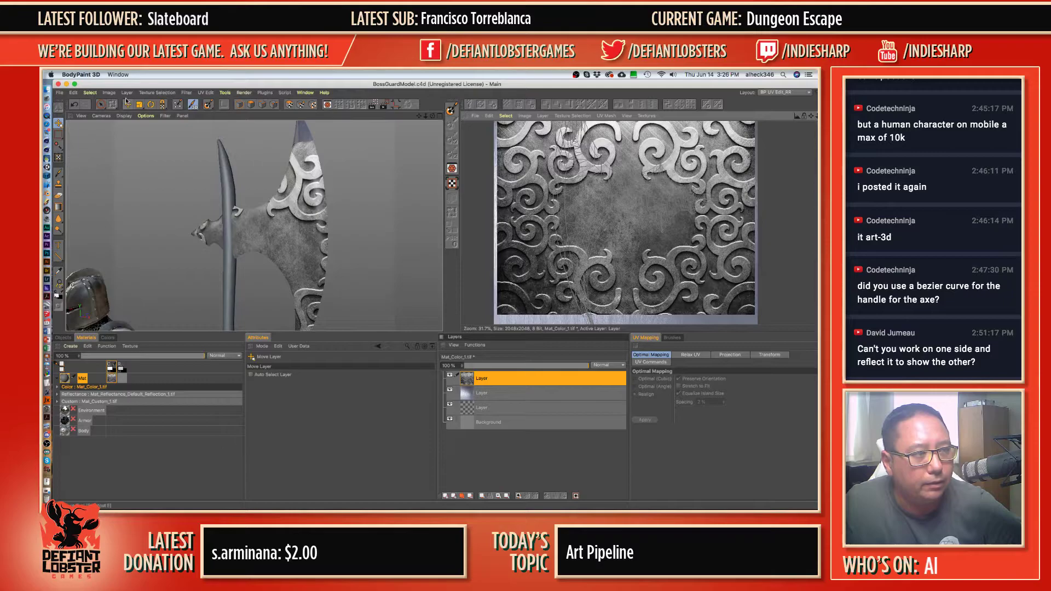
mouse_move(600, 196)
left_mouse_down()
mouse_move(612, 195)
mouse_move(610, 217)
mouse_move(611, 195)
left_mouse_up()
scroll(612, 191, "down", 3)
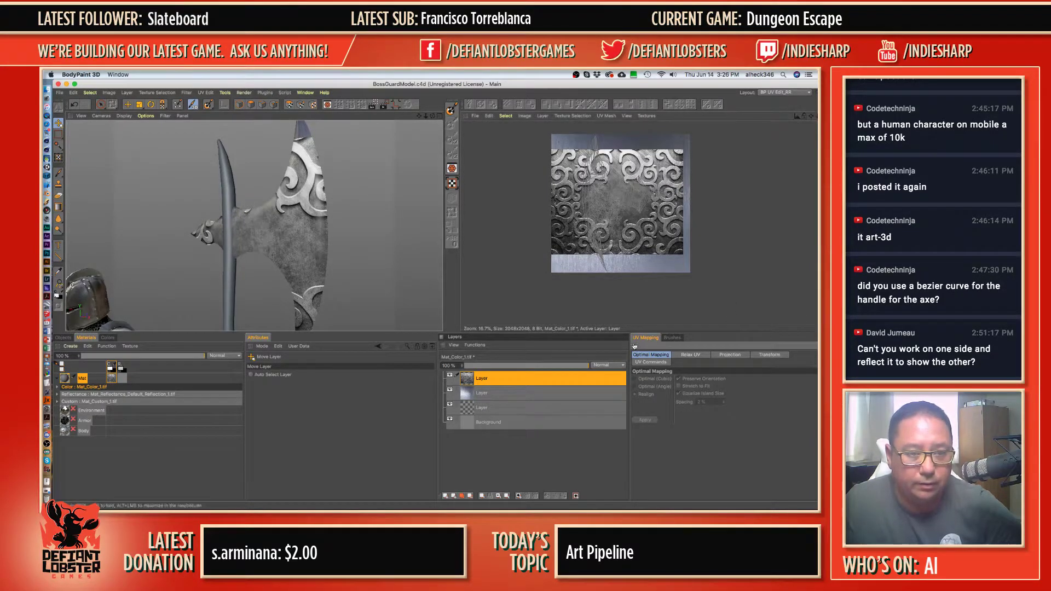
key("super+r")
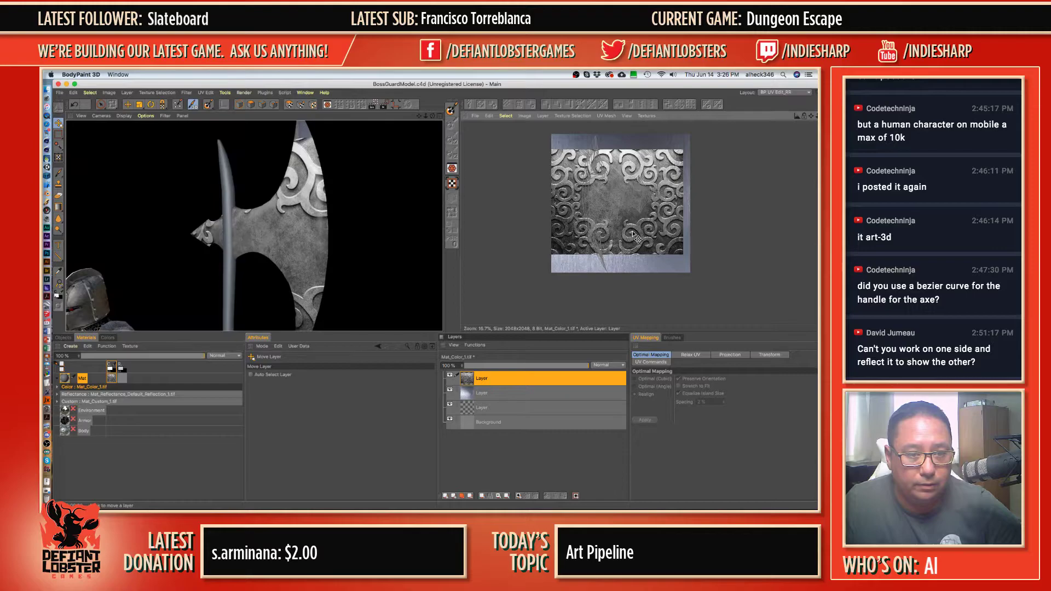
left_click_drag(644, 219, 661, 248)
- Try the bitmap transform on the scrollwork layer again, and shift the layer slightly right to the canvas's right edge
left_click(58, 158)
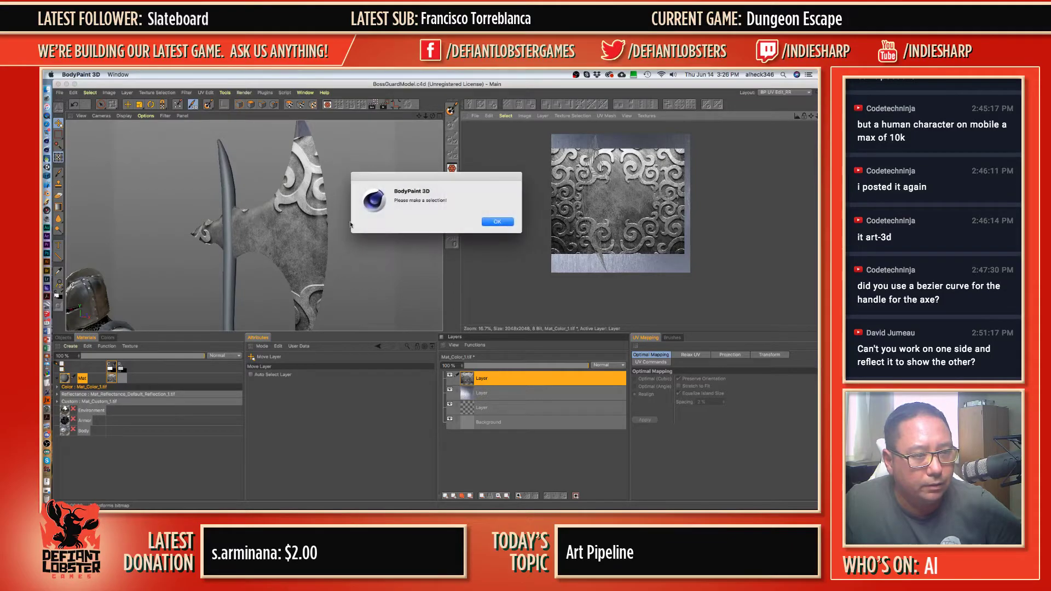
left_click(492, 222)
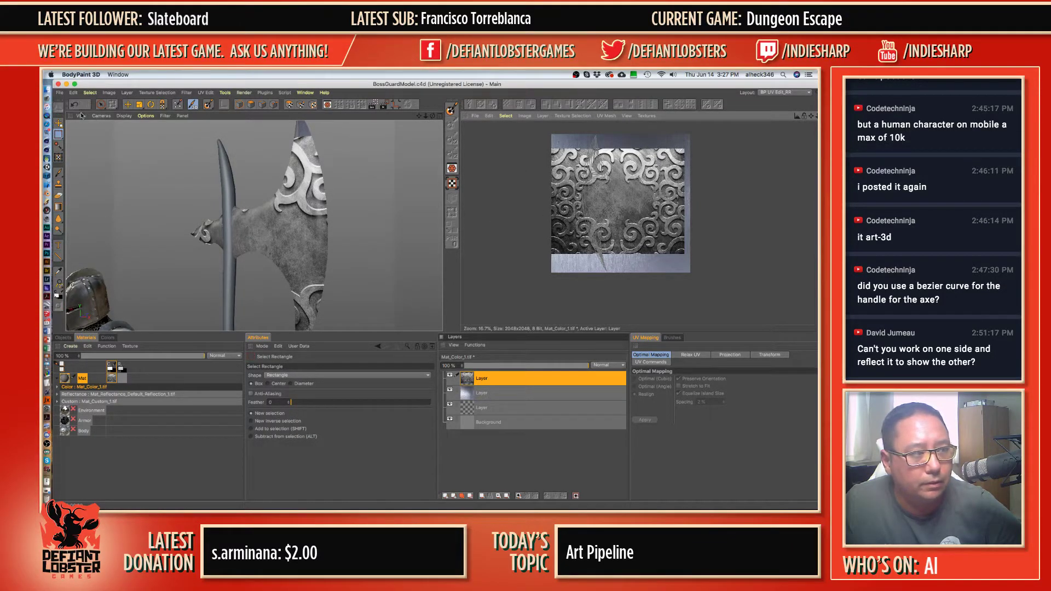
left_click(58, 123)
left_click_drag(599, 246, 603, 247)
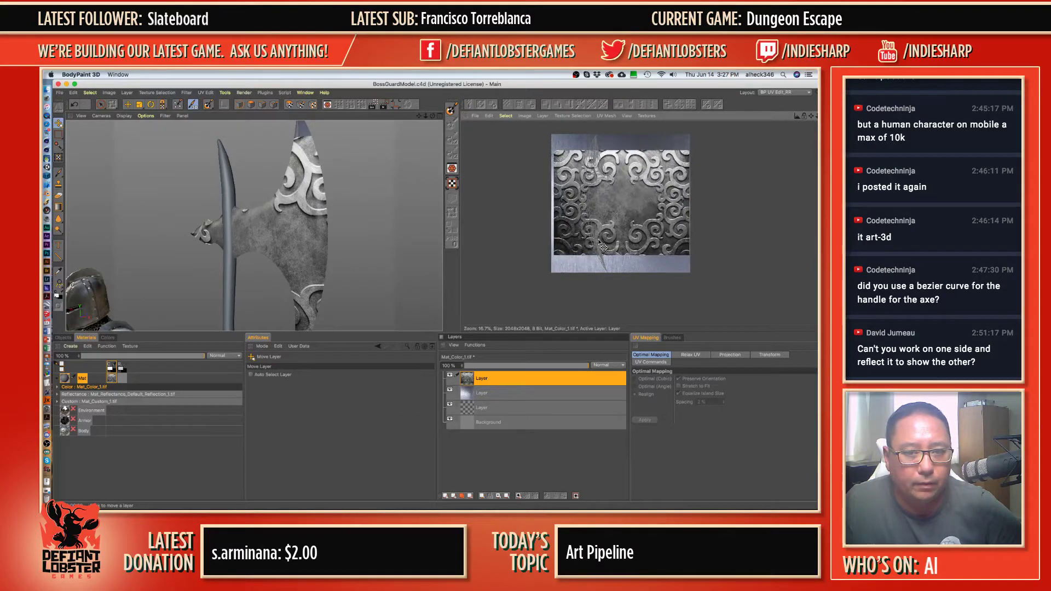
- Shrink the scrollwork layer with the bitmap transform, reposition it over the upper middle of the texture canvas, and clear the selection
key("ctrl+a")
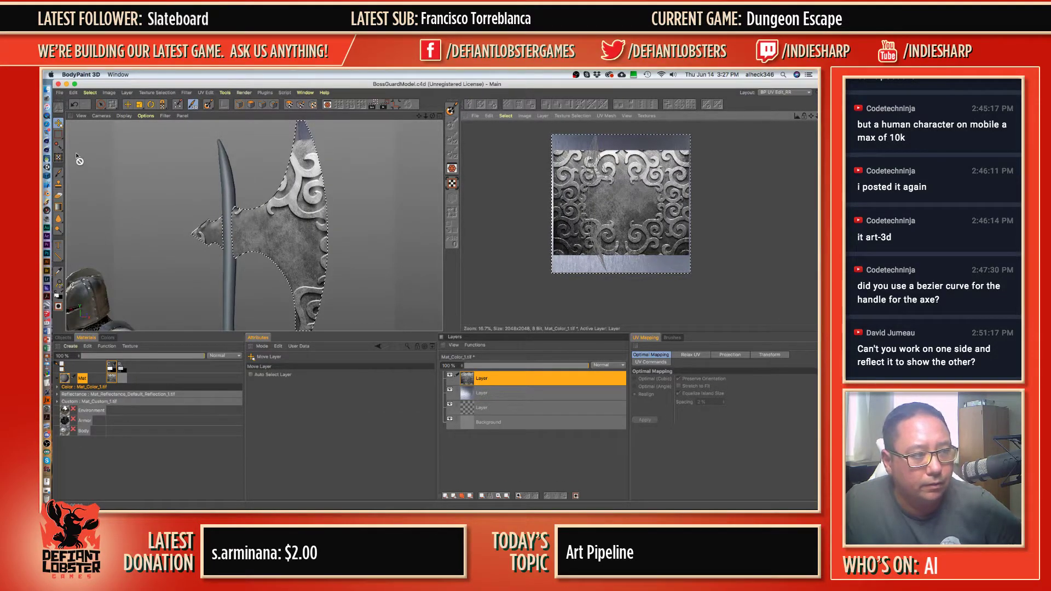
key("ctrl+t")
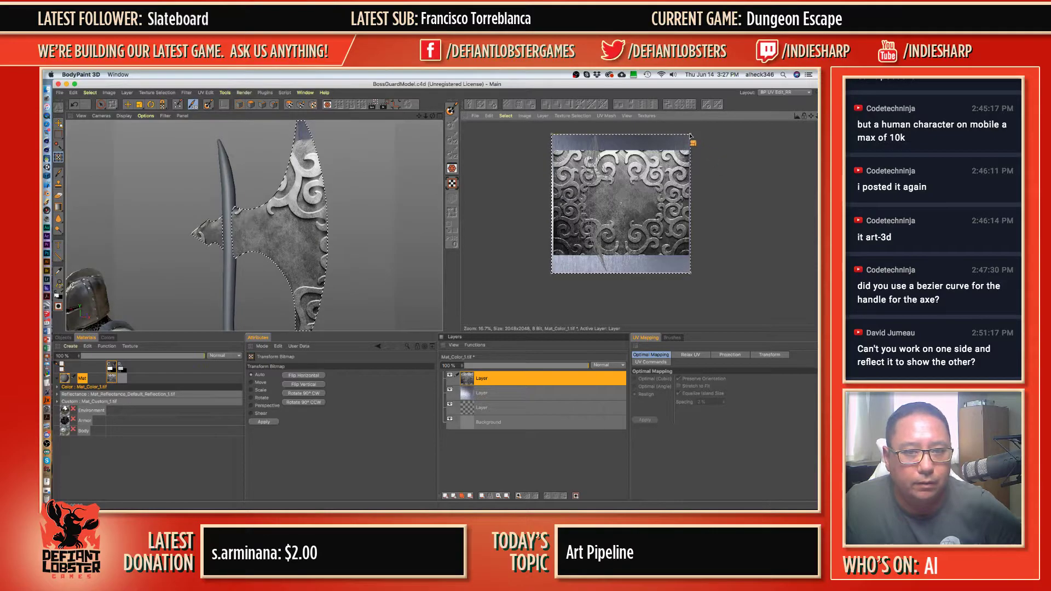
left_click_drag(689, 138, 641, 168)
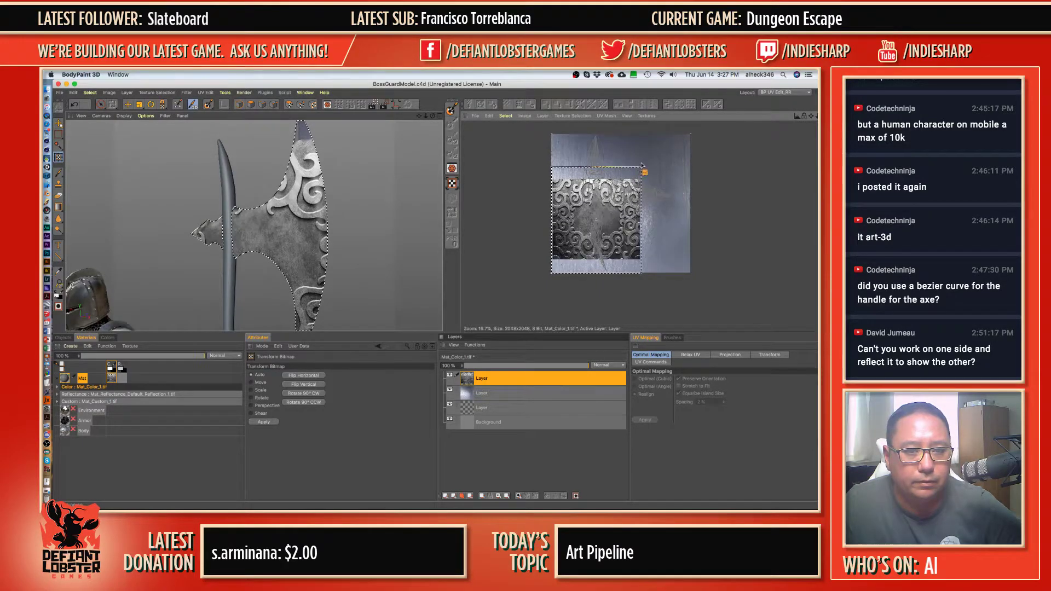
left_click_drag(638, 151, 637, 153)
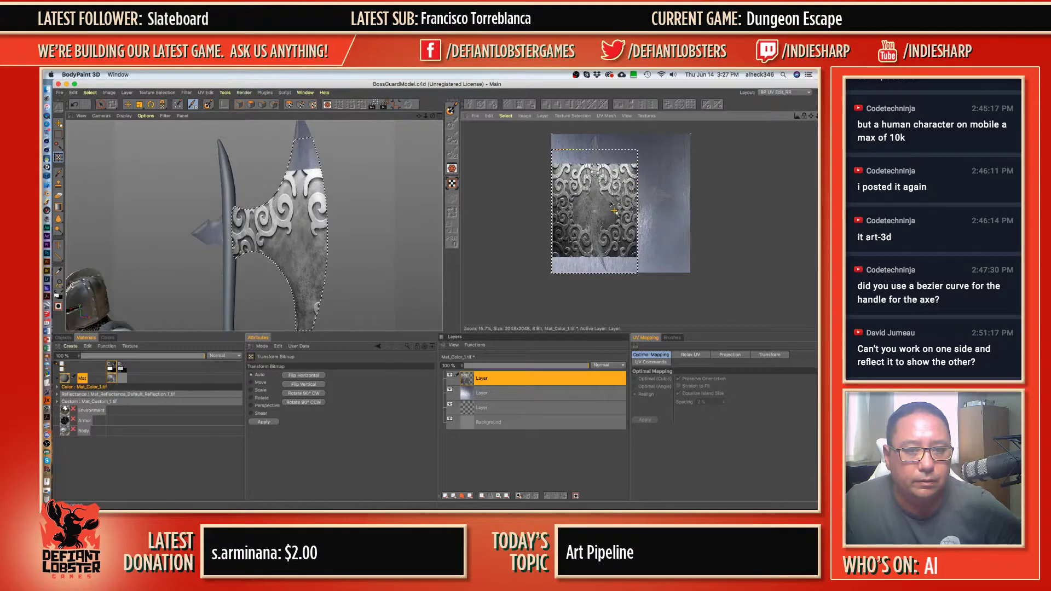
left_click_drag(621, 199, 620, 204)
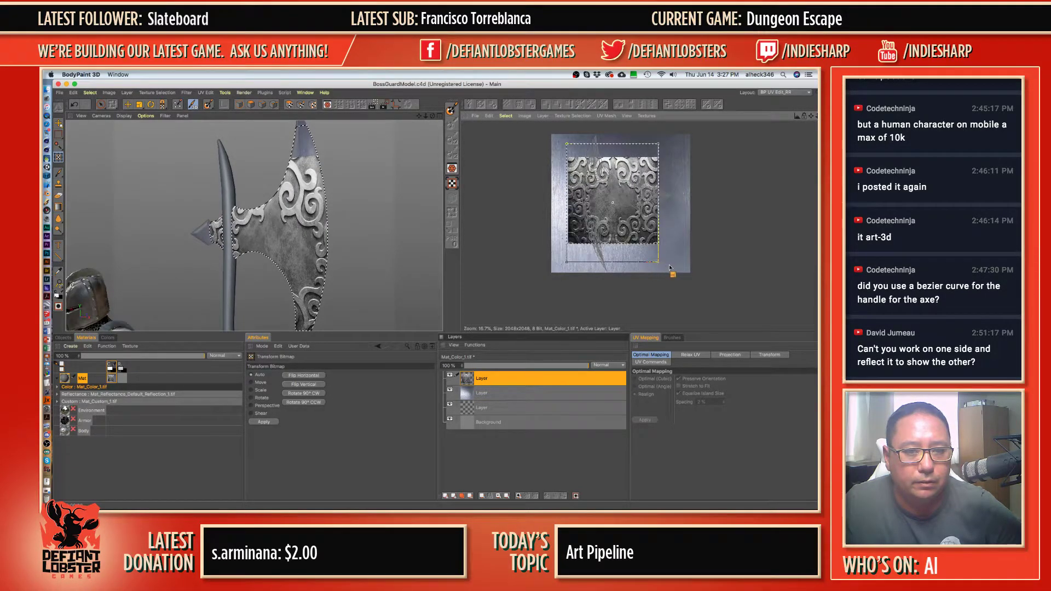
left_click_drag(670, 267, 659, 236)
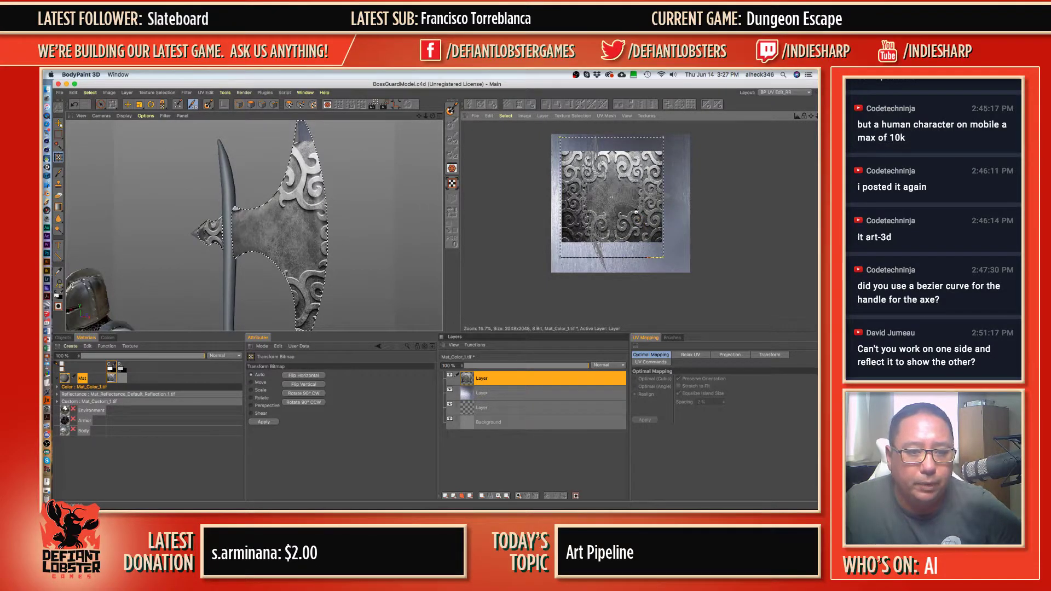
key("e")
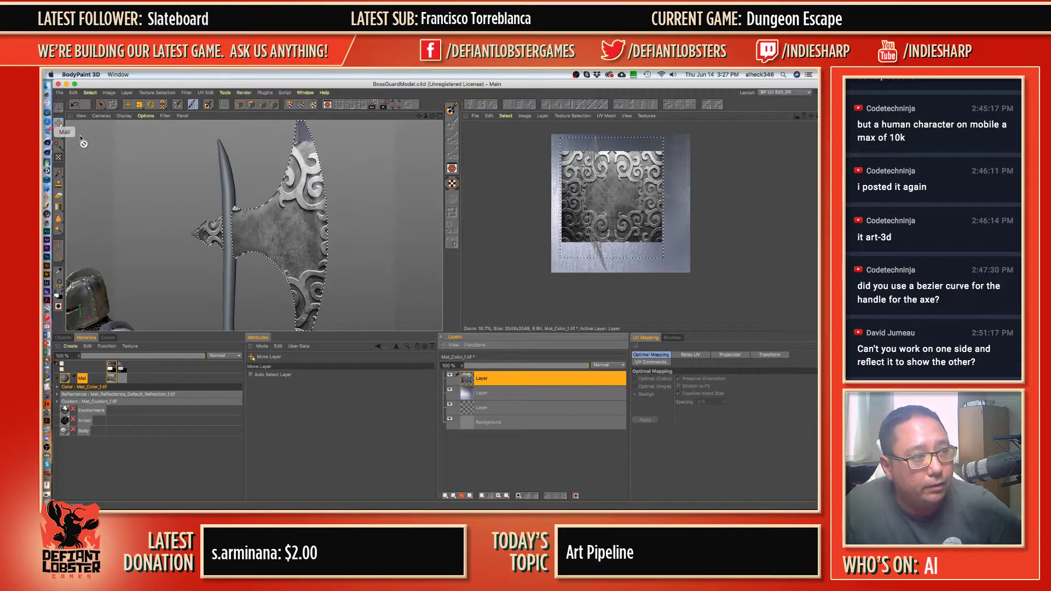
left_click(59, 134)
left_click(574, 187)
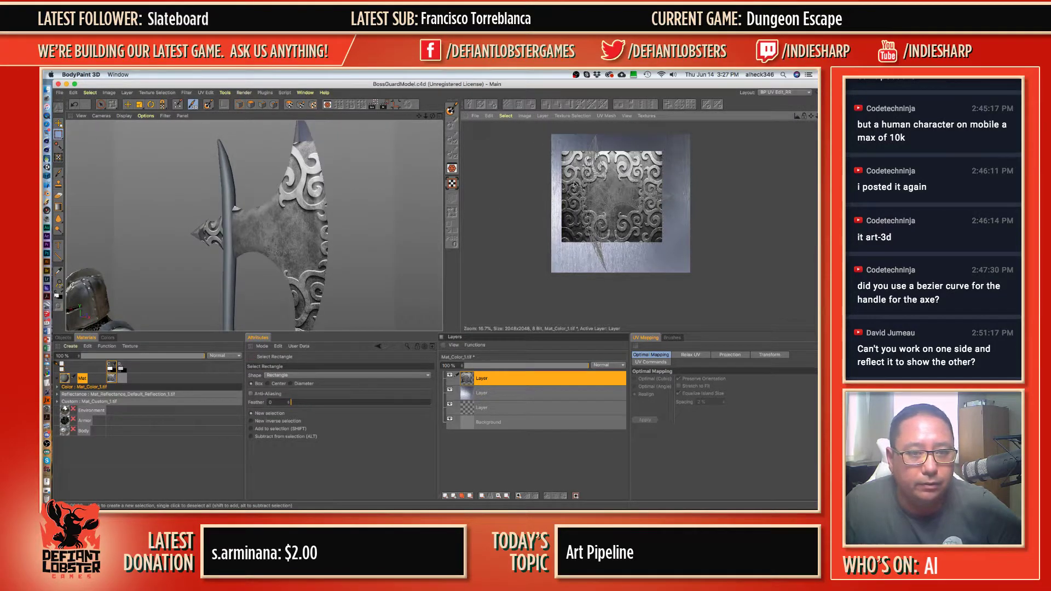
- Add a mask to the scrollwork layer and brush out the pattern along the blade's lower point, undoing the last stroke
scroll(591, 202, "up", 8)
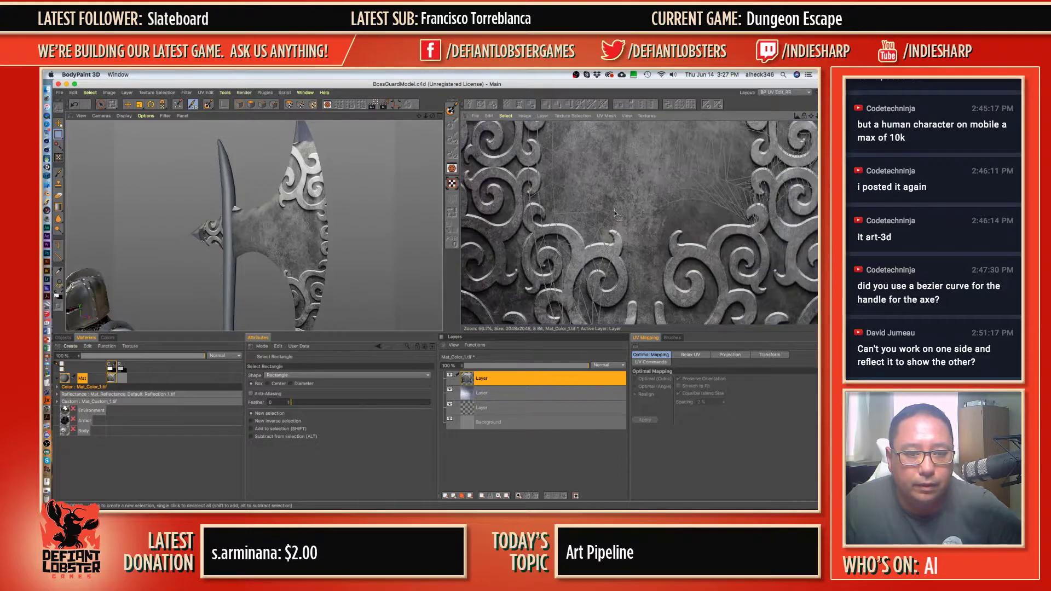
scroll(614, 213, "down", 1)
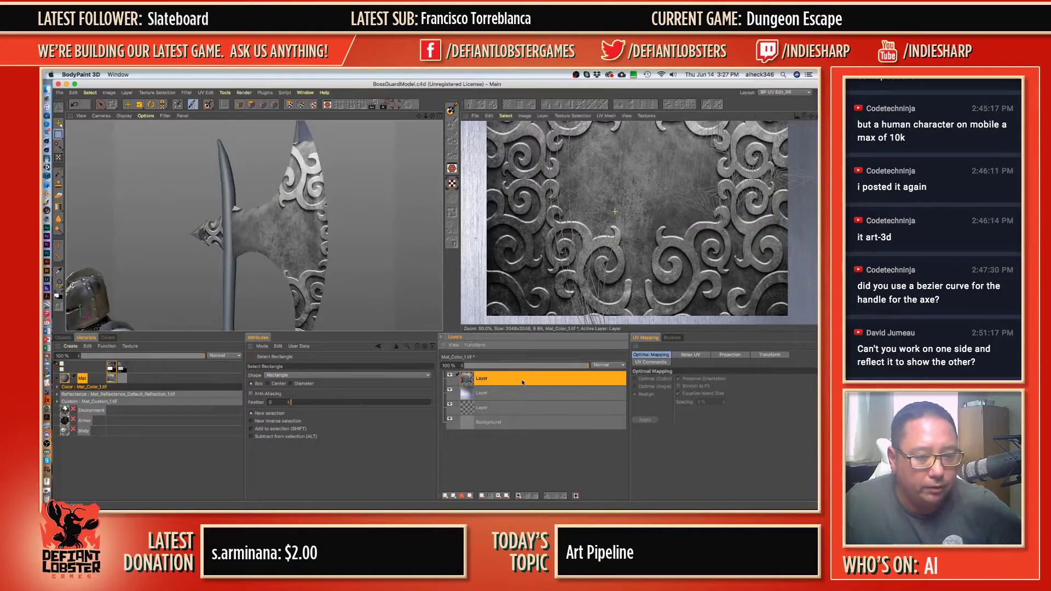
left_click(518, 497)
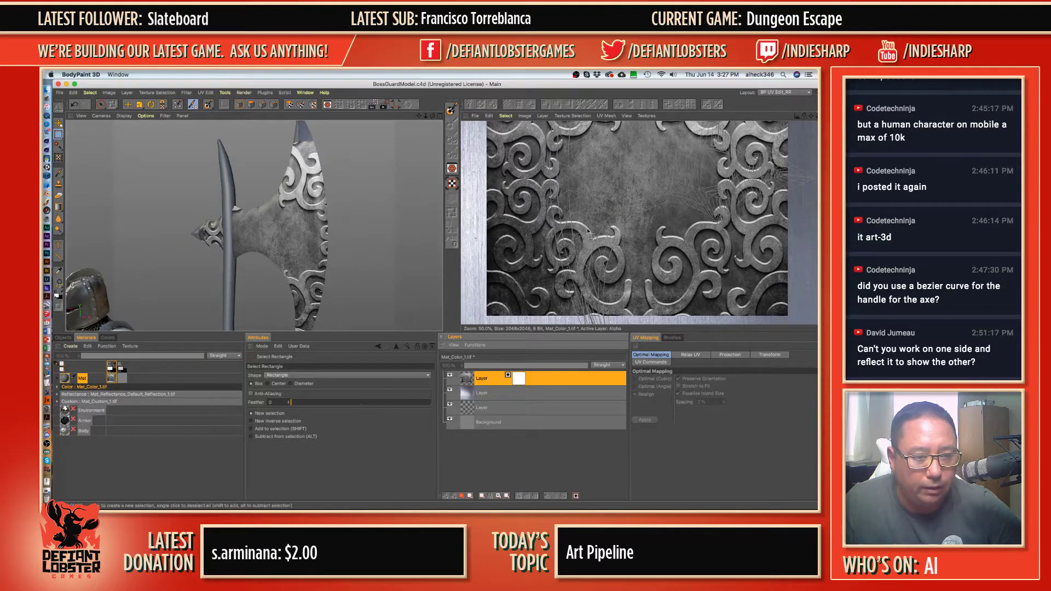
left_click(58, 173)
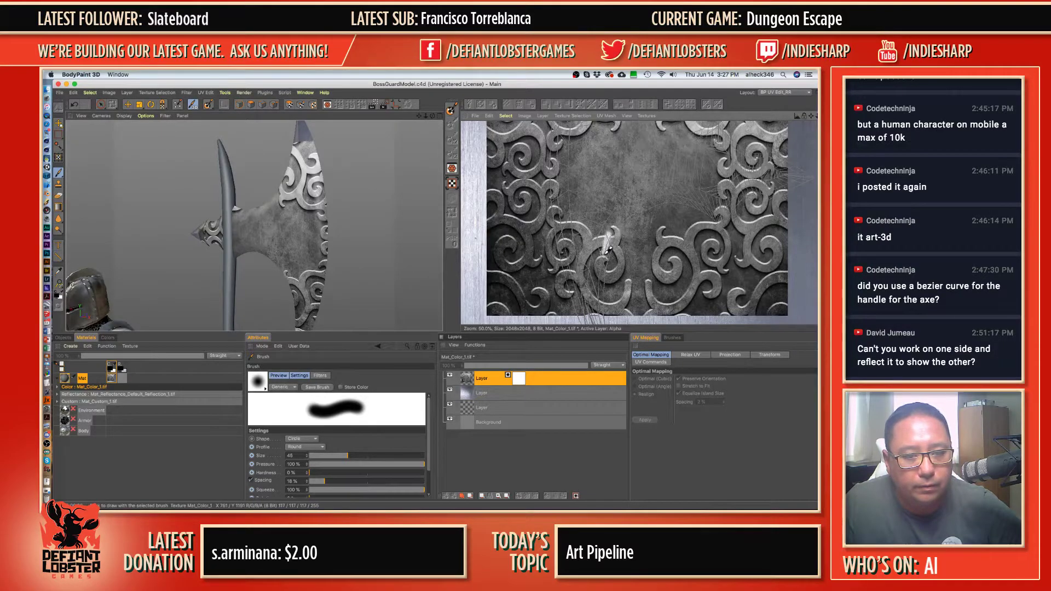
mouse_move(607, 250)
left_mouse_down()
mouse_move(611, 228)
mouse_move(595, 316)
mouse_move(607, 238)
mouse_move(597, 290)
mouse_move(608, 244)
mouse_move(597, 267)
left_mouse_up()
mouse_move(597, 308)
left_mouse_down()
mouse_move(615, 274)
mouse_move(592, 302)
mouse_move(569, 212)
mouse_move(574, 274)
mouse_move(565, 160)
left_mouse_up()
left_click_drag(578, 211, 580, 244)
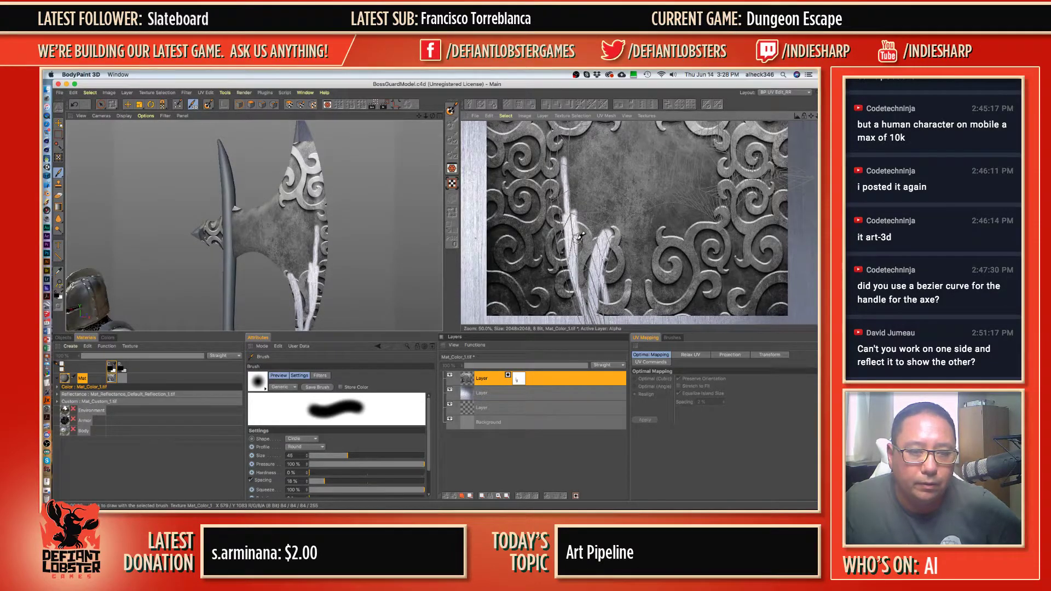
key("super+z")
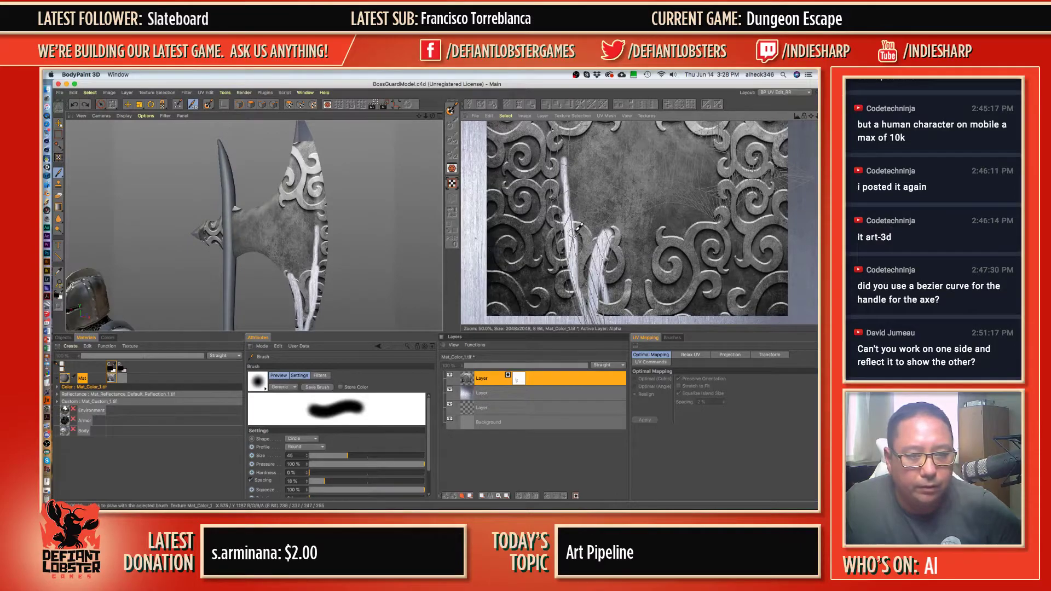
- Brush more of the scrollwork out of the layer mask along the blade's cutting edge
mouse_move(567, 175)
left_mouse_down()
mouse_move(556, 215)
mouse_move(547, 167)
mouse_move(554, 216)
mouse_move(564, 176)
mouse_move(554, 260)
left_mouse_up()
middle_click_drag(323, 277, 336, 182, "alt")
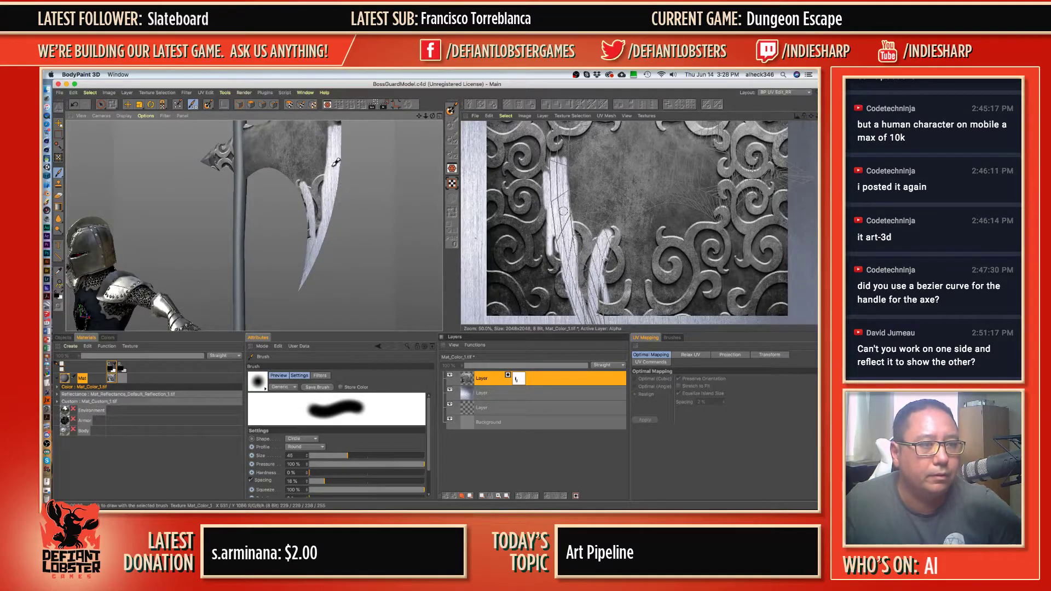
mouse_move(559, 176)
left_mouse_down()
mouse_move(559, 139)
mouse_move(550, 164)
mouse_move(566, 142)
mouse_move(566, 164)
mouse_move(565, 151)
mouse_move(552, 188)
left_mouse_up()
scroll(551, 189, "up", 5)
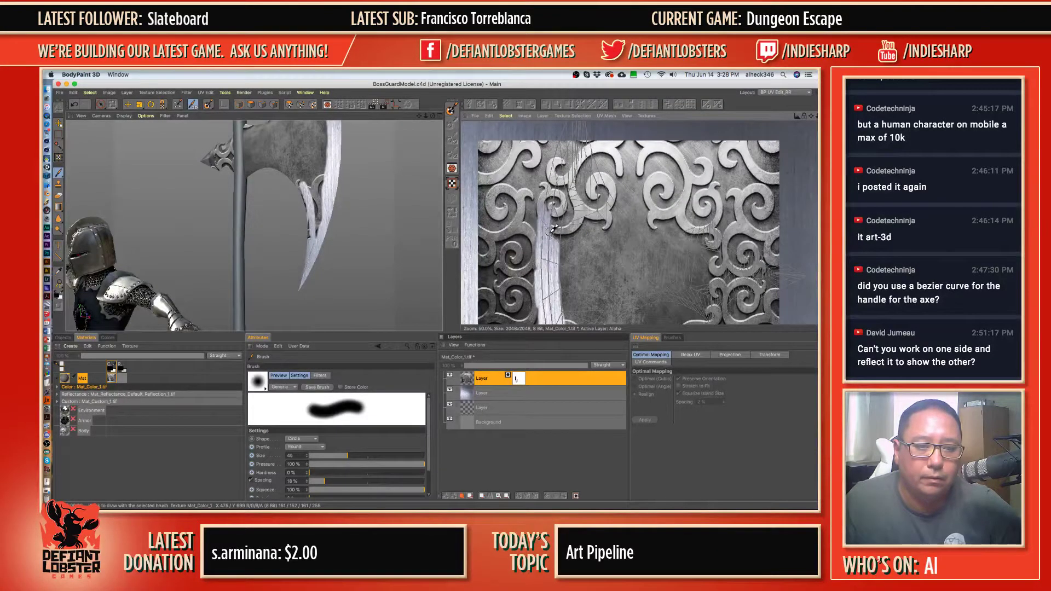
scroll(553, 219, "down", 4)
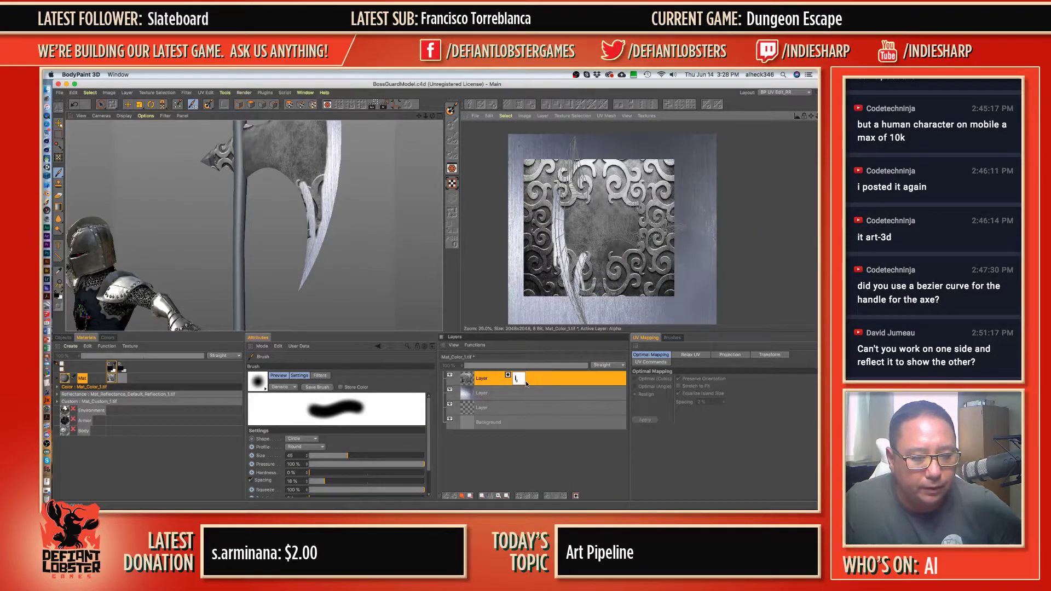
- Outline the cutting-edge strip with a polyline selection and mask out its scrollwork using a brush enlarged to size 250
left_click(59, 135)
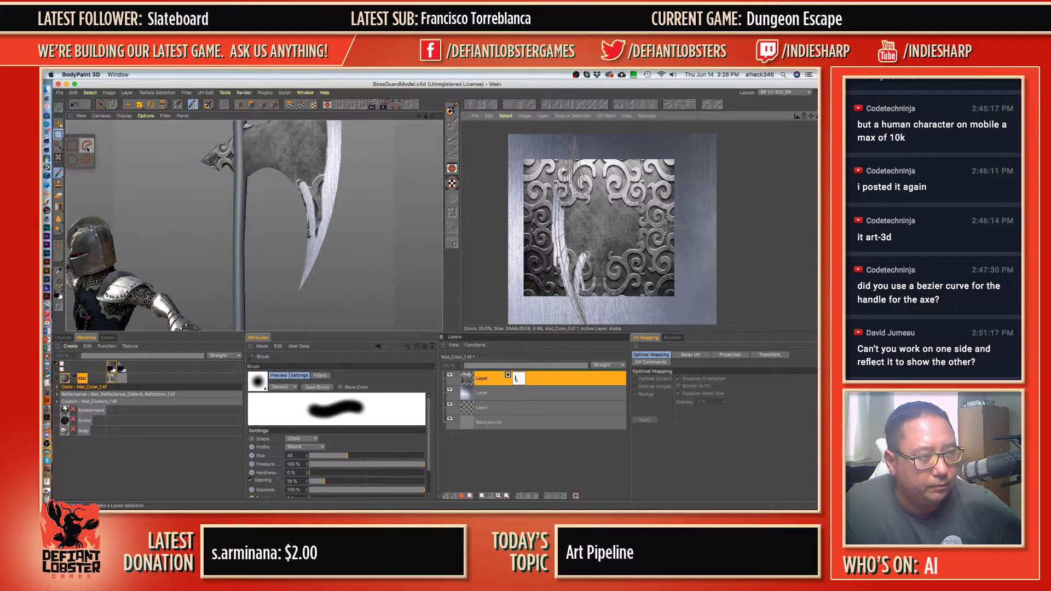
left_click(88, 148)
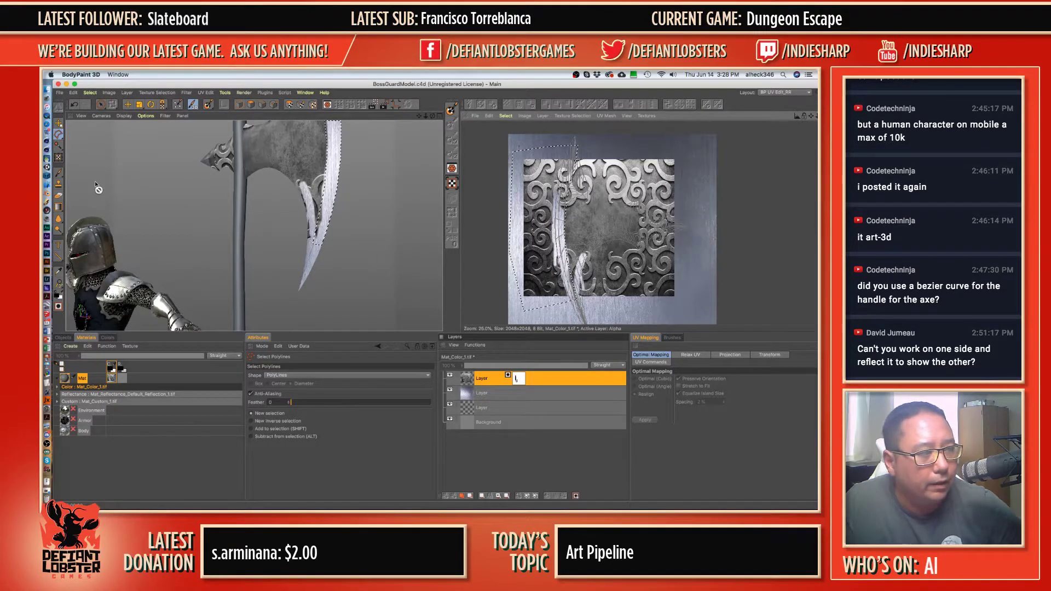
left_click(58, 173)
key("bracketright")
key("bracketright")
key("bracketright")
key("bracketright")
key("bracketright")
key("bracketright")
key("bracketright")
key("bracketright")
key("bracketright")
key("bracketright")
key("bracketright")
key("bracketright")
key("bracketright")
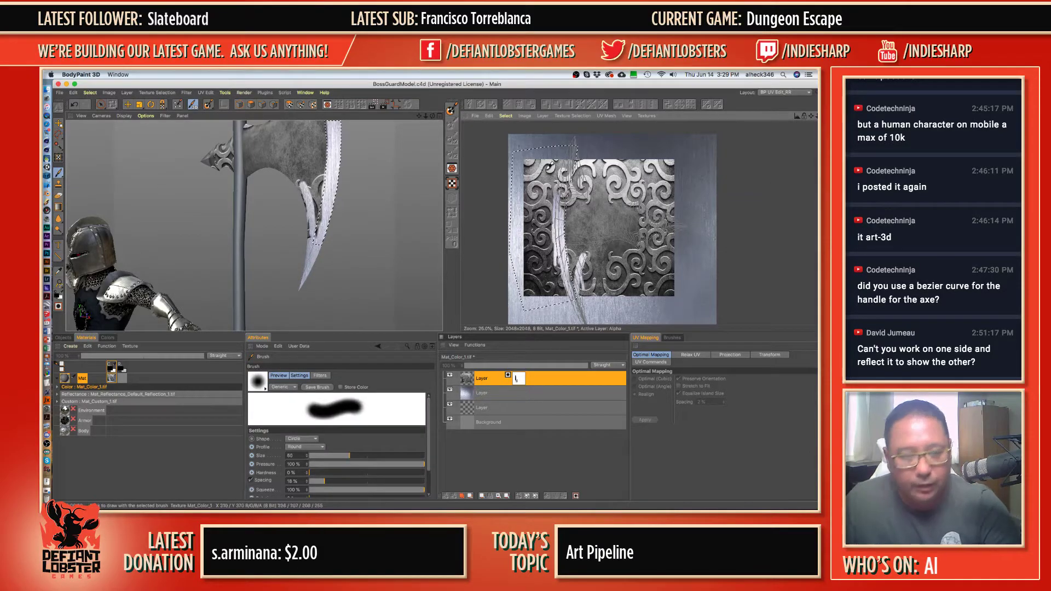
key("bracketright")
key("bracketright")
key("bracketright")
key("bracketright")
key("bracketright")
key("bracketright")
key("bracketright")
mouse_move(549, 167)
left_mouse_down()
mouse_move(534, 186)
mouse_move(542, 247)
mouse_move(548, 197)
mouse_move(533, 158)
mouse_move(583, 135)
mouse_move(535, 268)
mouse_move(565, 306)
mouse_move(539, 218)
left_mouse_up()
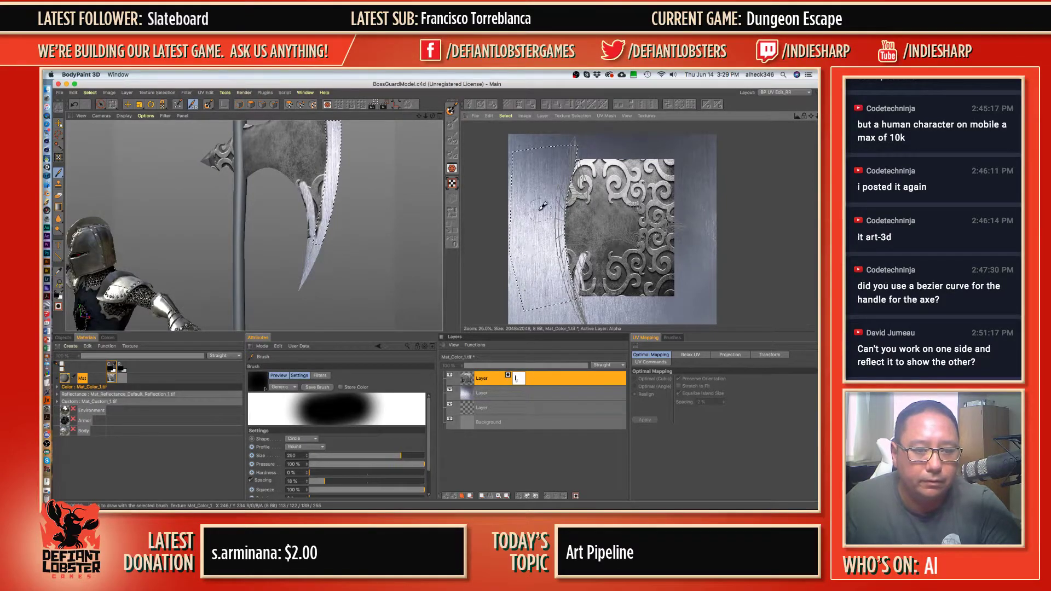
- Replace the selection with a polyline outline following the blade's inner curves and enclosing the scrollwork beyond them
left_click(58, 134)
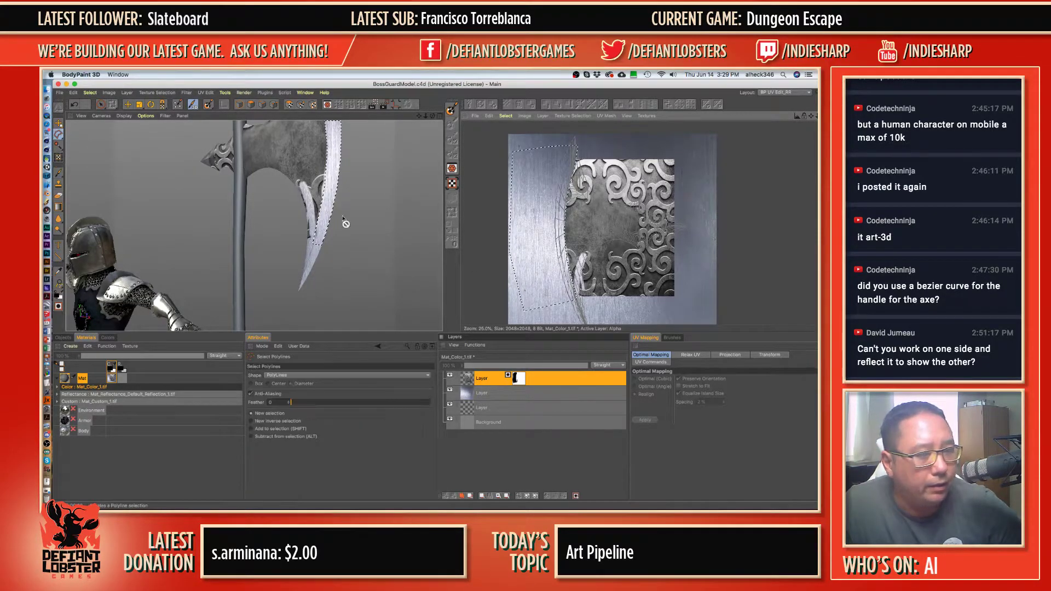
left_click(574, 291)
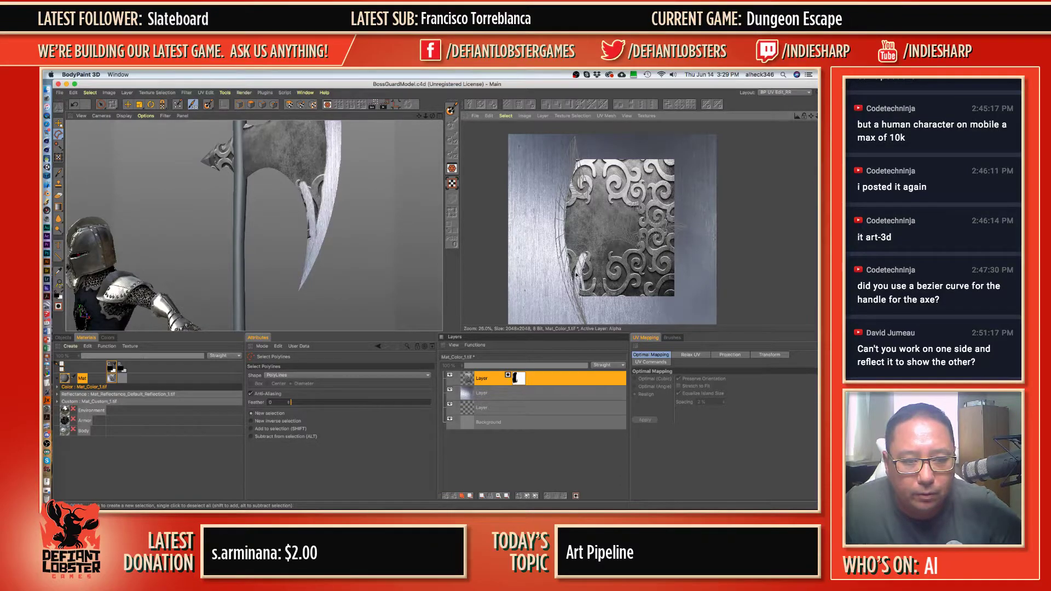
scroll(581, 260, "up", 3)
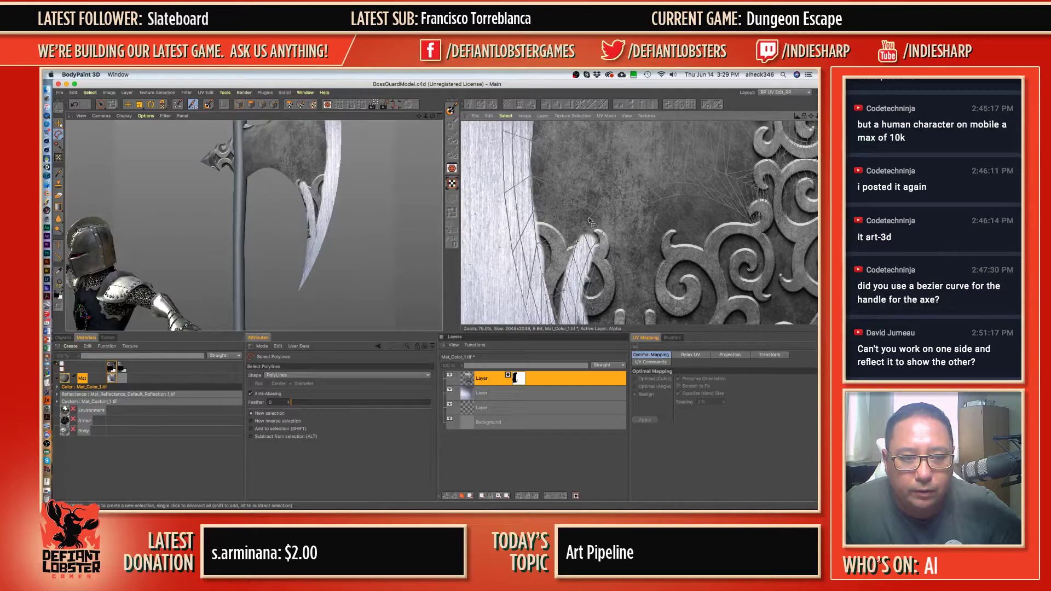
left_click(619, 184)
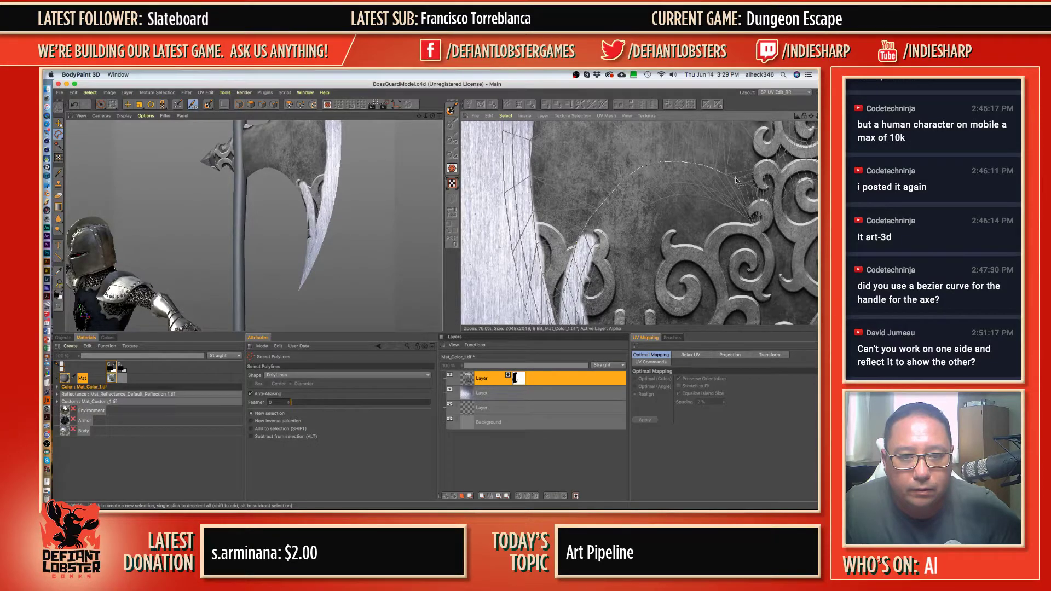
middle_click_drag(751, 214, 586, 207)
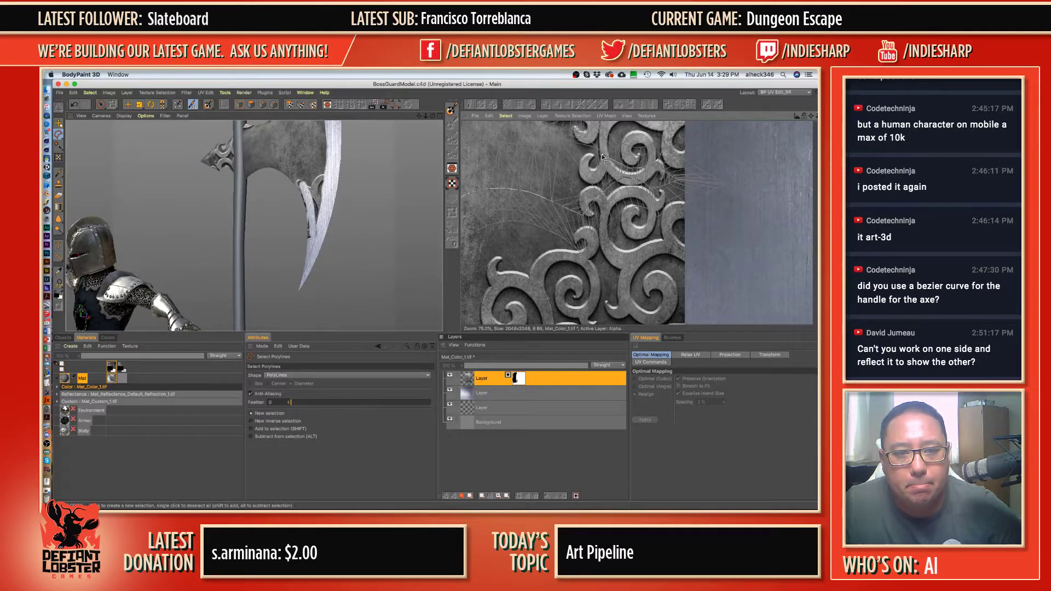
middle_click_drag(588, 141, 620, 183, "alt")
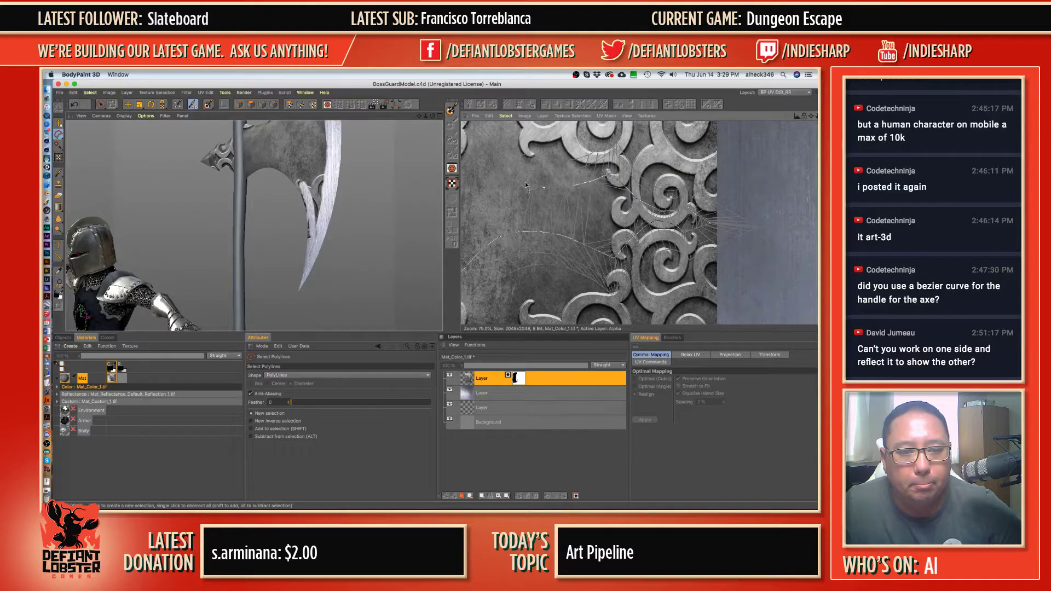
scroll(502, 180, "down", 5)
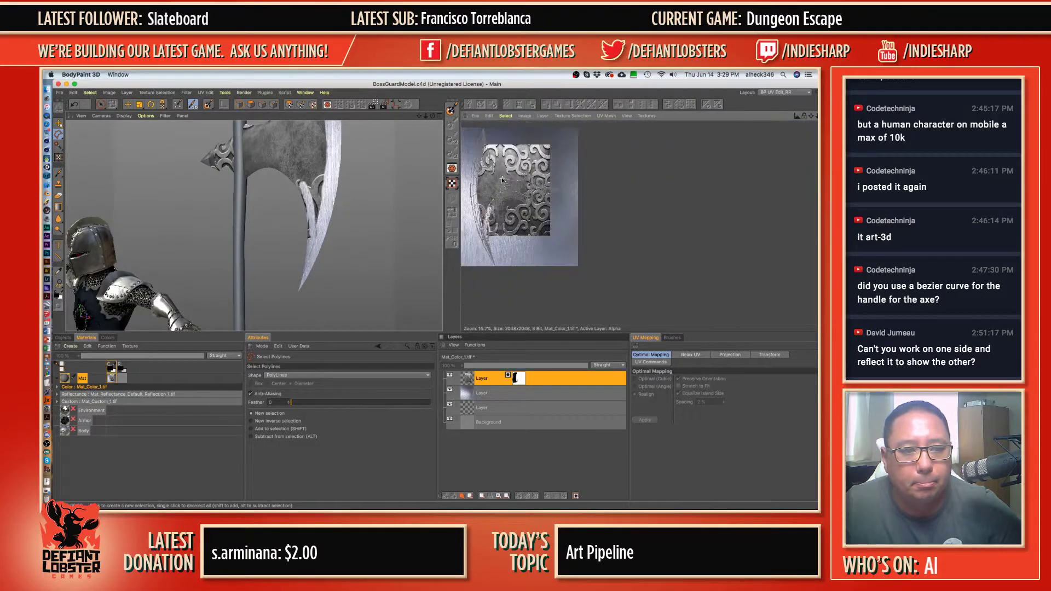
scroll(501, 178, "up", 4)
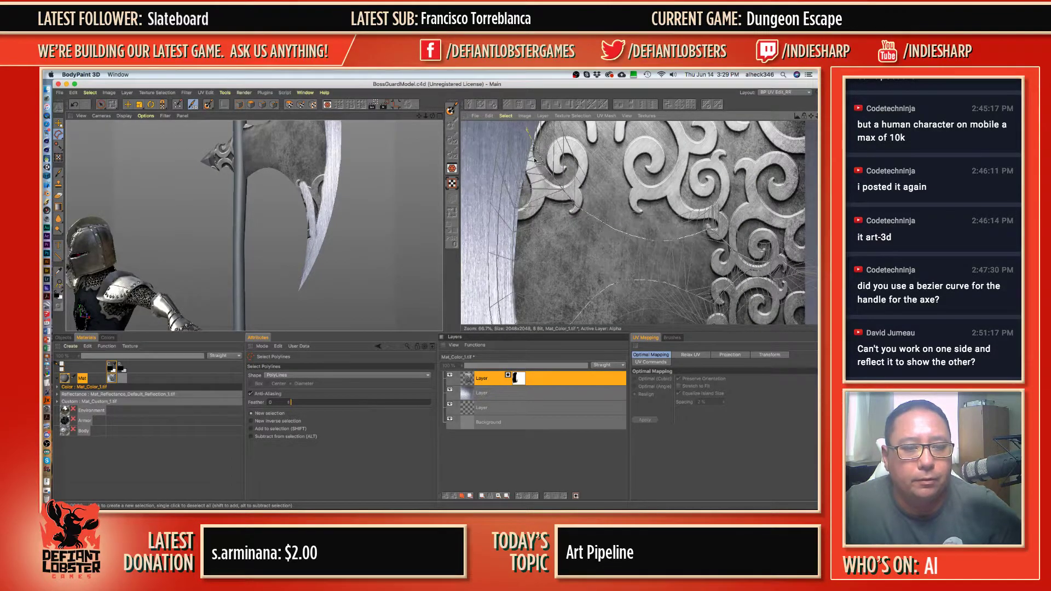
scroll(535, 161, "down", 5)
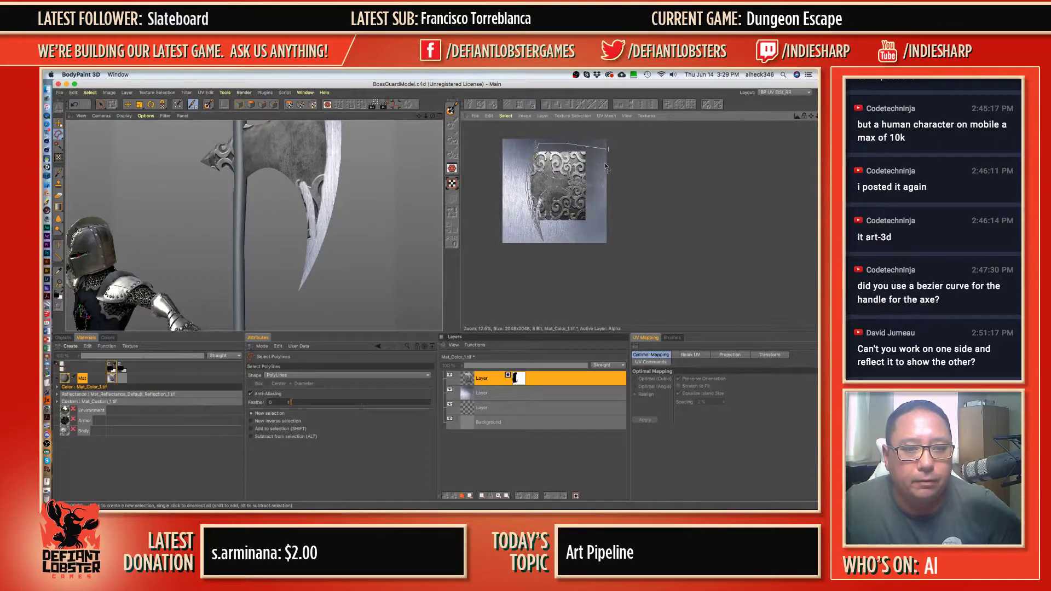
double_click(565, 235)
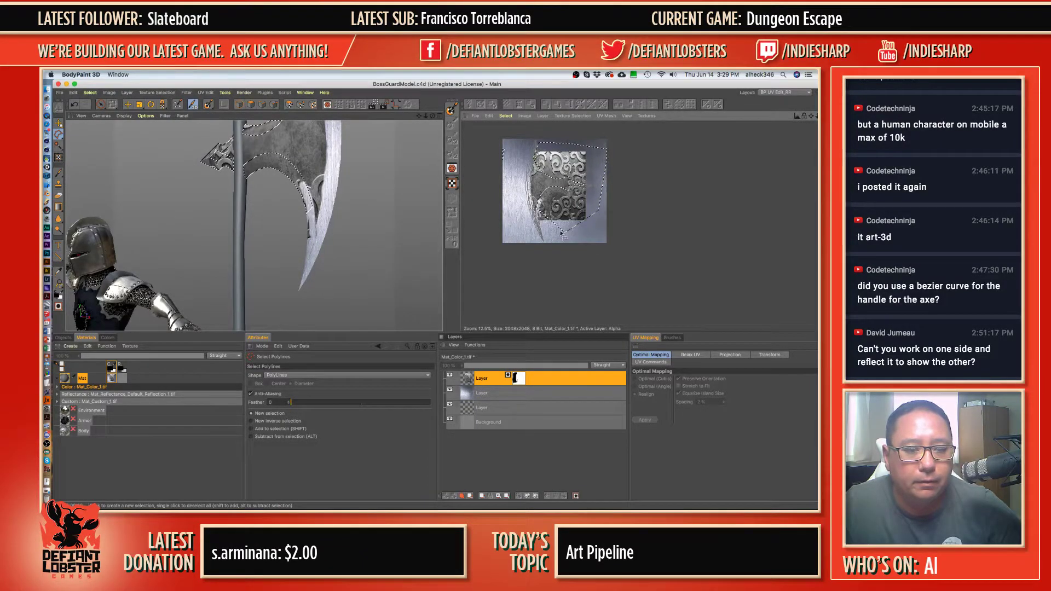
- Mask out the scrollwork inside the new outline with the brush and clear the selection
left_click(58, 172)
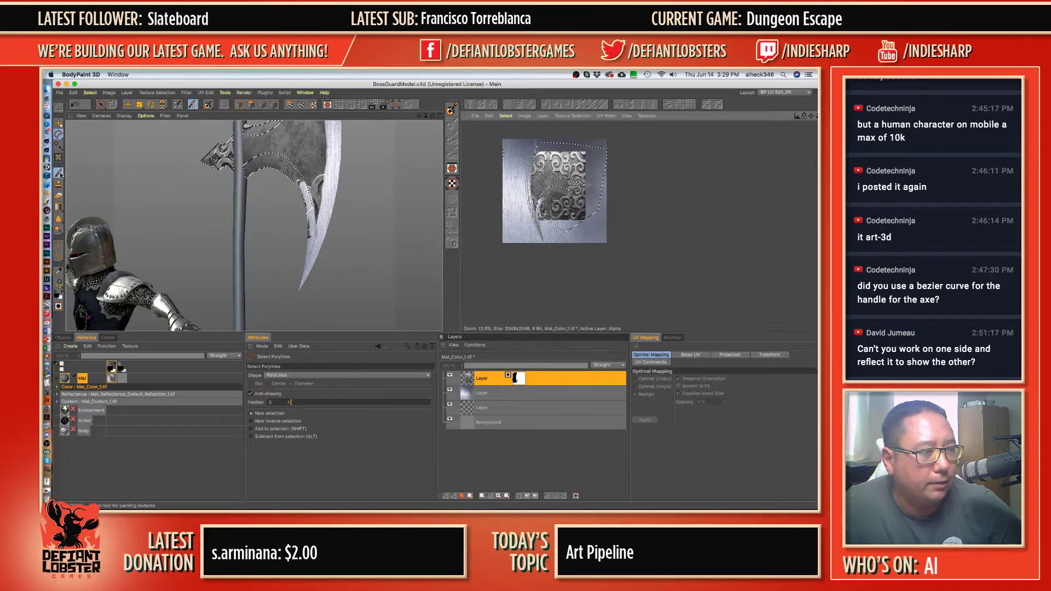
mouse_move(545, 141)
left_mouse_down()
mouse_move(548, 165)
mouse_move(570, 164)
mouse_move(557, 144)
mouse_move(582, 167)
mouse_move(531, 157)
mouse_move(575, 193)
mouse_move(597, 189)
mouse_move(506, 217)
mouse_move(583, 200)
left_mouse_up()
scroll(562, 192, "up", 4)
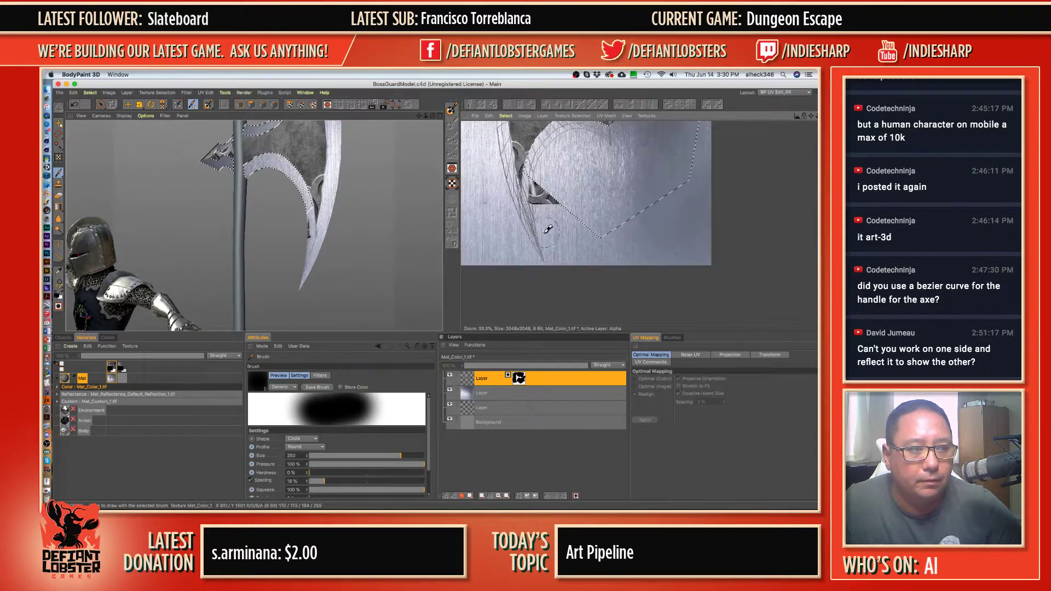
left_click(58, 135)
left_click(522, 211)
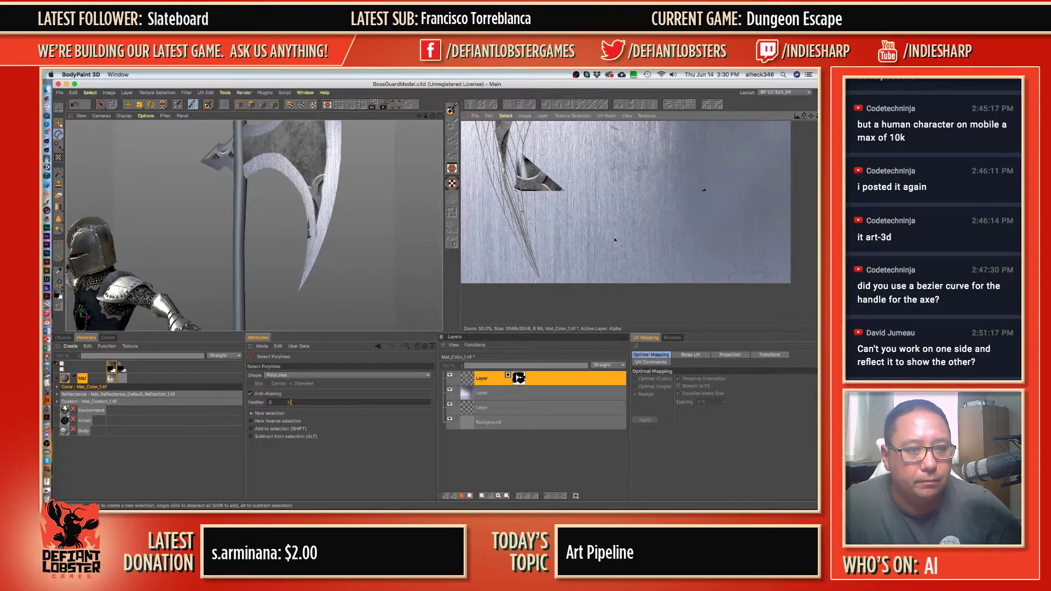
- Clear the selection and mask out the leftover scrollwork patch and specks beside the blade's lower point with a smaller brush
left_click(58, 134)
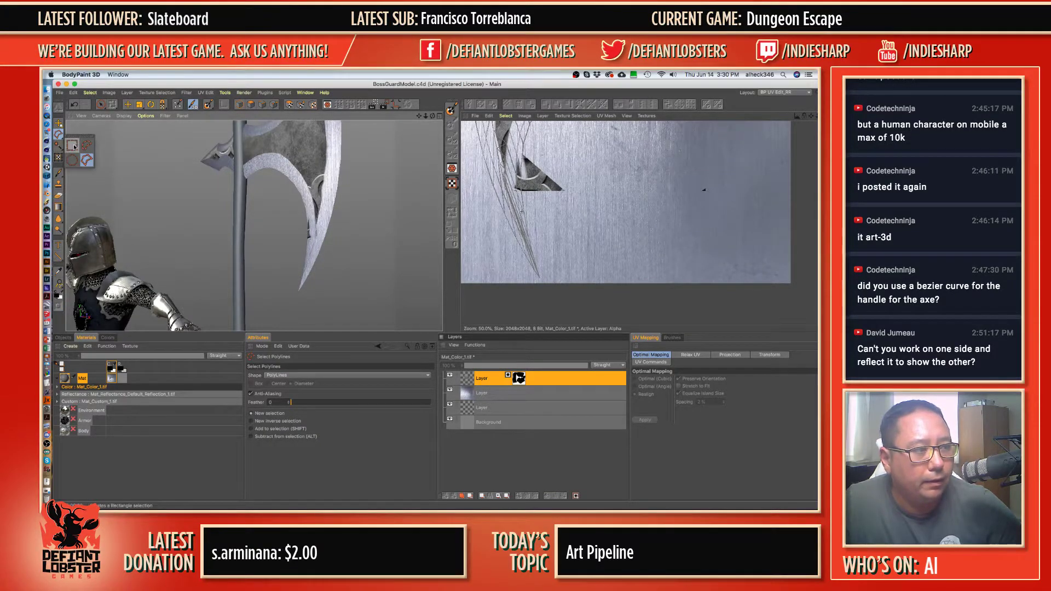
left_click(70, 141)
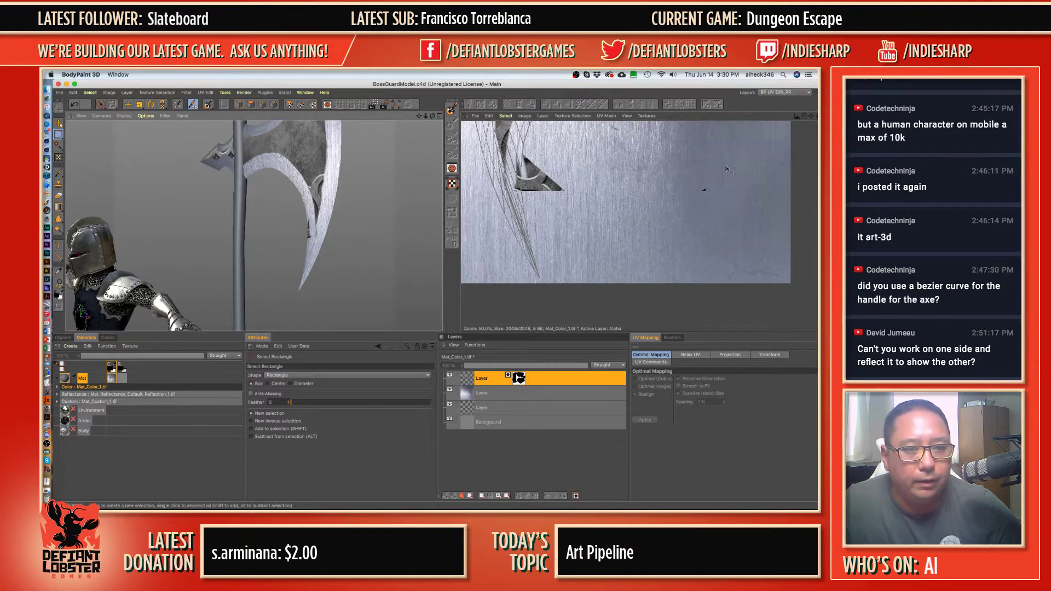
left_click(59, 173)
middle_click_drag(544, 163, 536, 170)
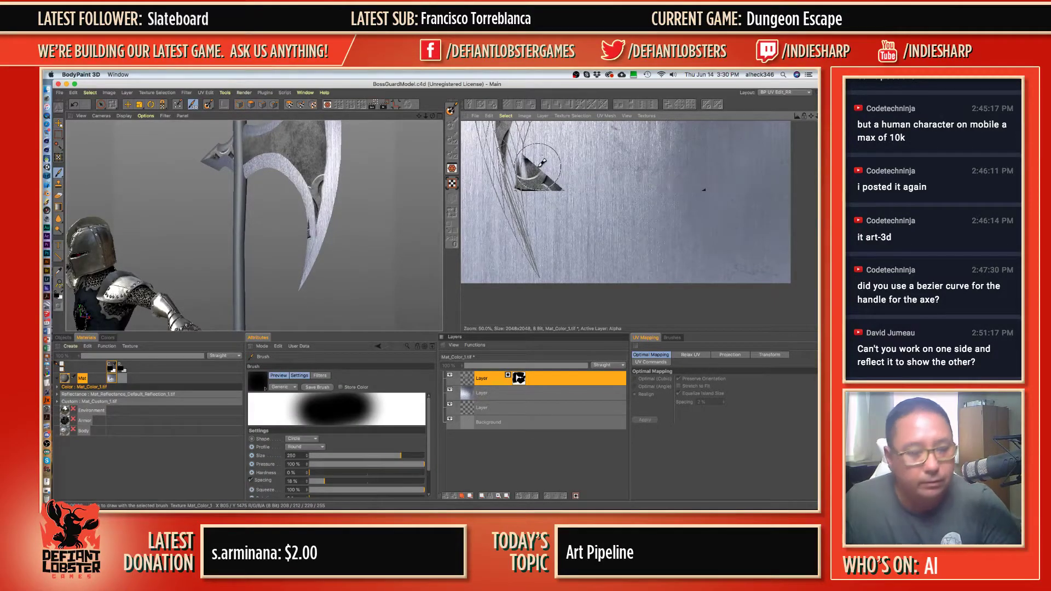
mouse_move(531, 177)
left_mouse_down()
mouse_move(525, 198)
mouse_move(562, 183)
left_mouse_up()
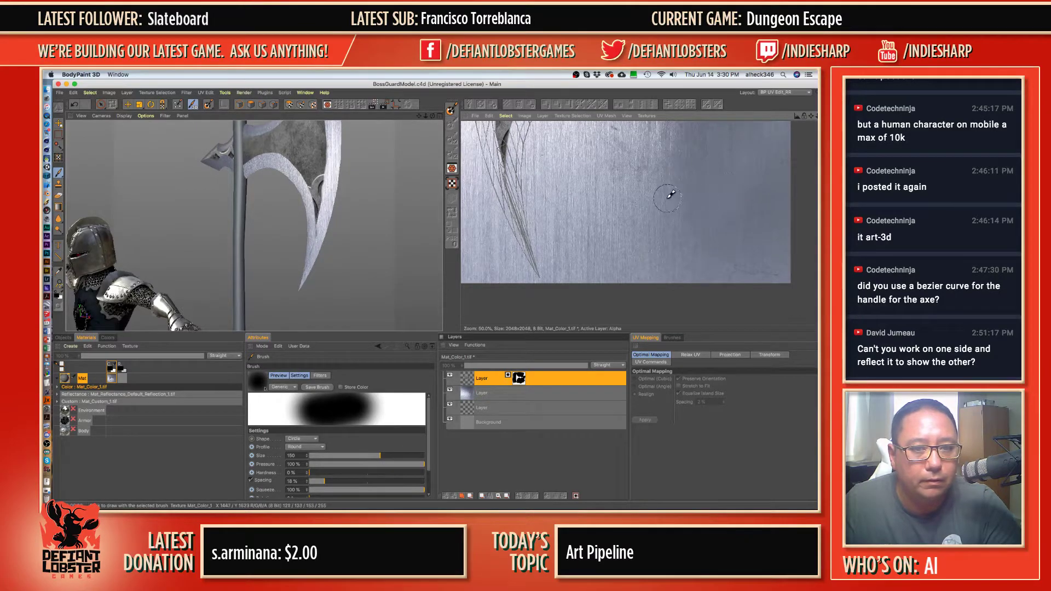
- Examine the masked blade on the model and in the texture, especially the ornament where the lower edges meet
scroll(657, 197, "down", 2)
middle_click_drag(608, 196, 612, 283, "alt")
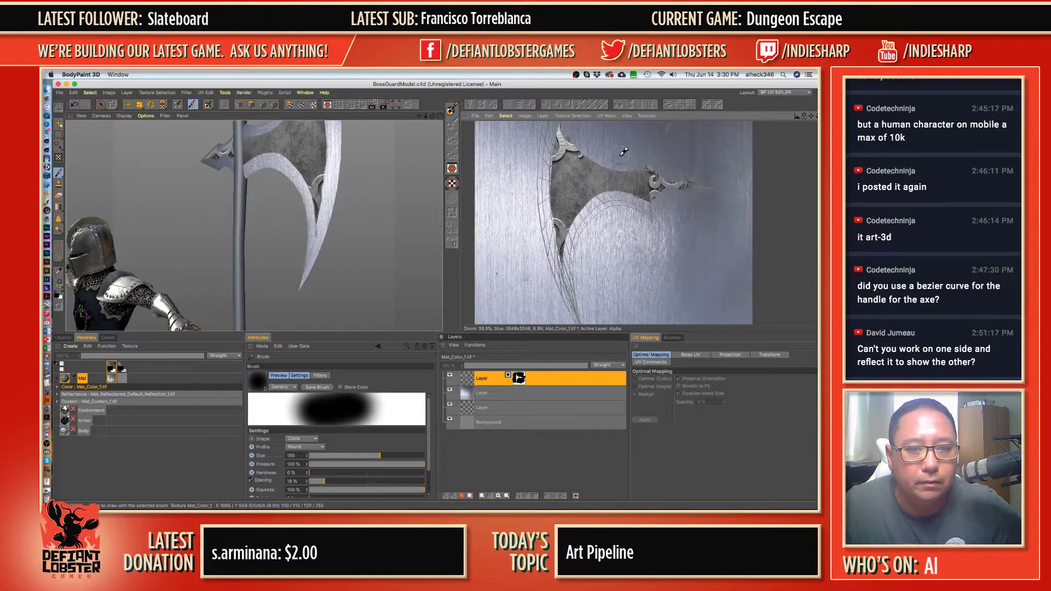
middle_click_drag(624, 157, 629, 176, "alt")
left_click_drag(290, 159, 312, 214, "alt")
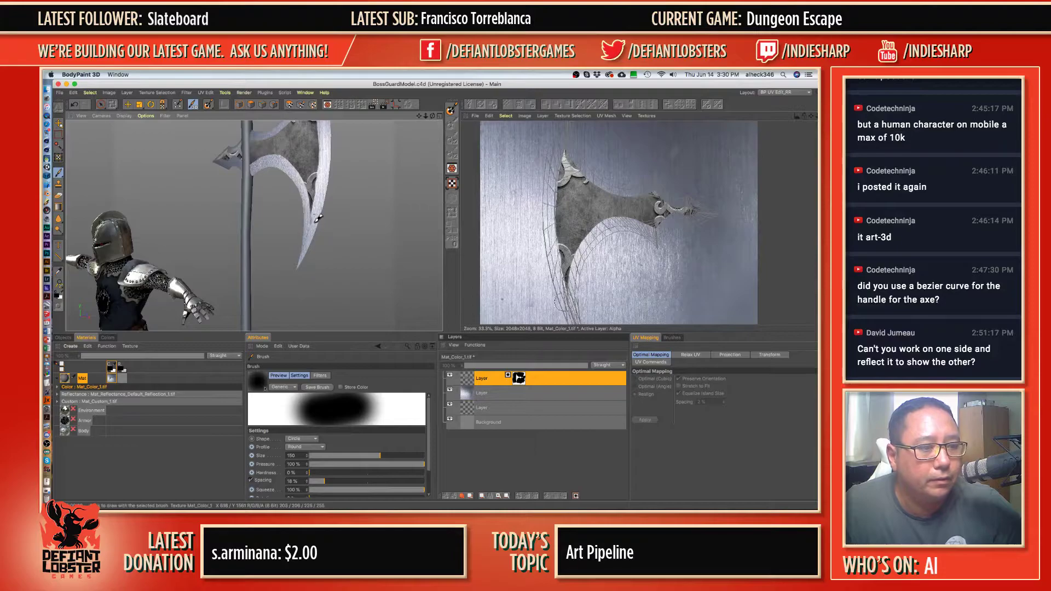
left_click_drag(306, 161, 292, 205, "alt")
scroll(555, 222, "up", 5)
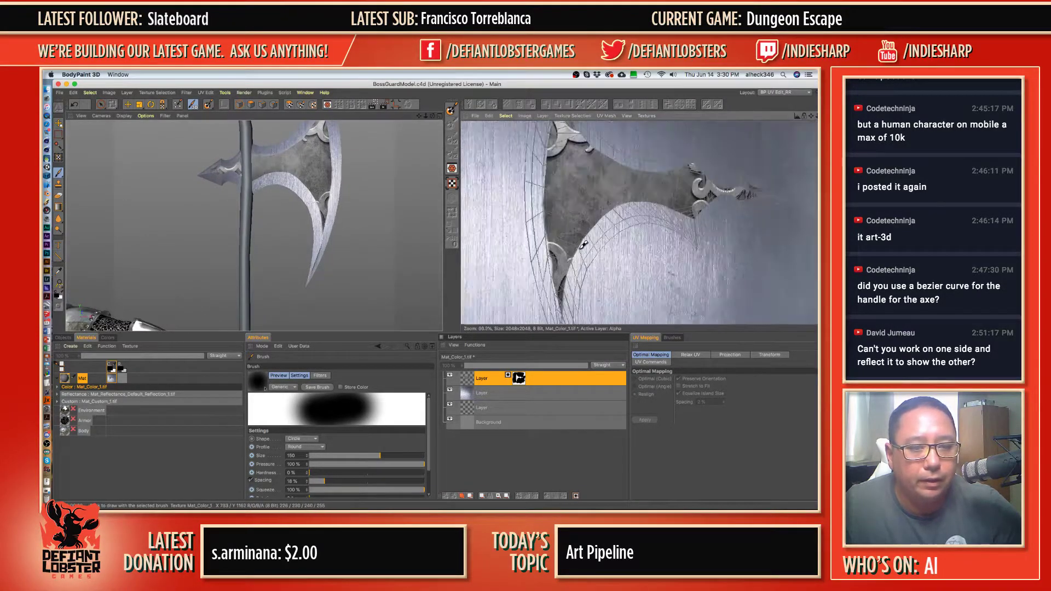
scroll(554, 222, "down", 3)
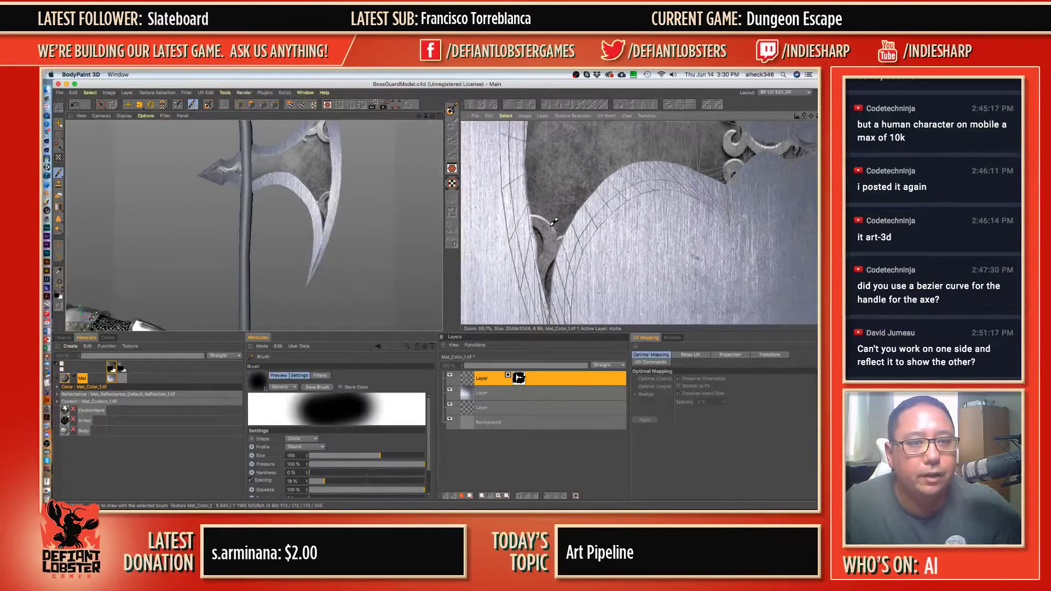
- Try to restore scrollwork with a white brush inside a polyline outline around the blade's lower ornament
mouse_move(60, 133)
left_mouse_down()
mouse_move(87, 147)
mouse_move(87, 161)
left_mouse_up()
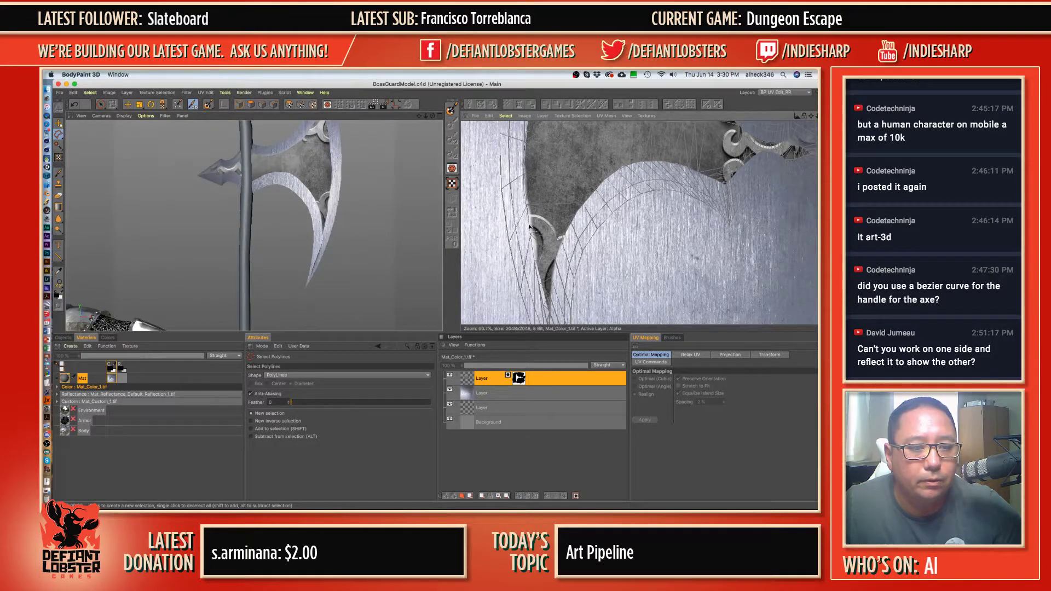
left_click(547, 307)
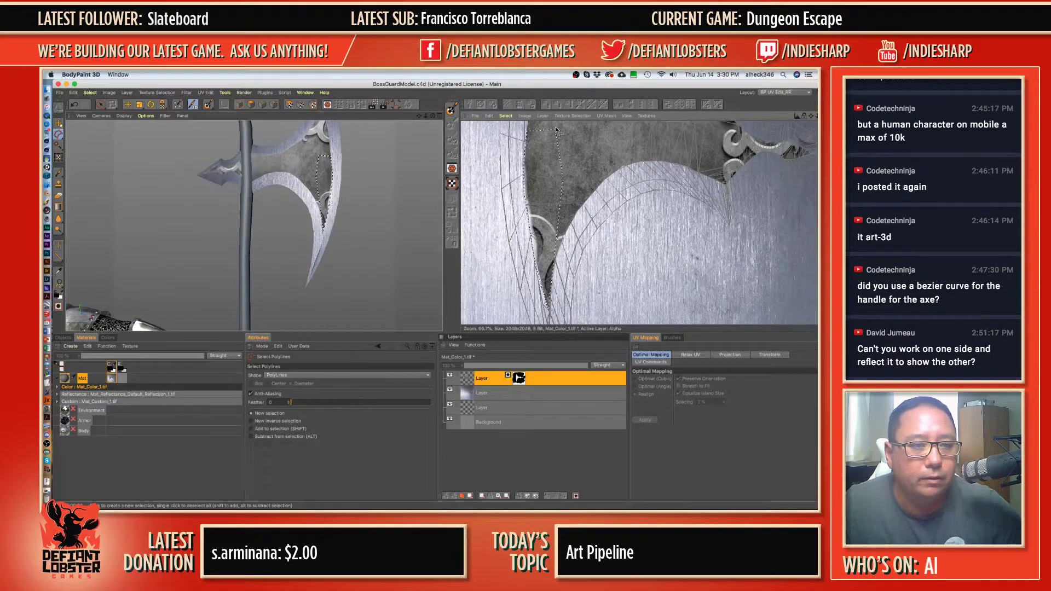
left_click(59, 172)
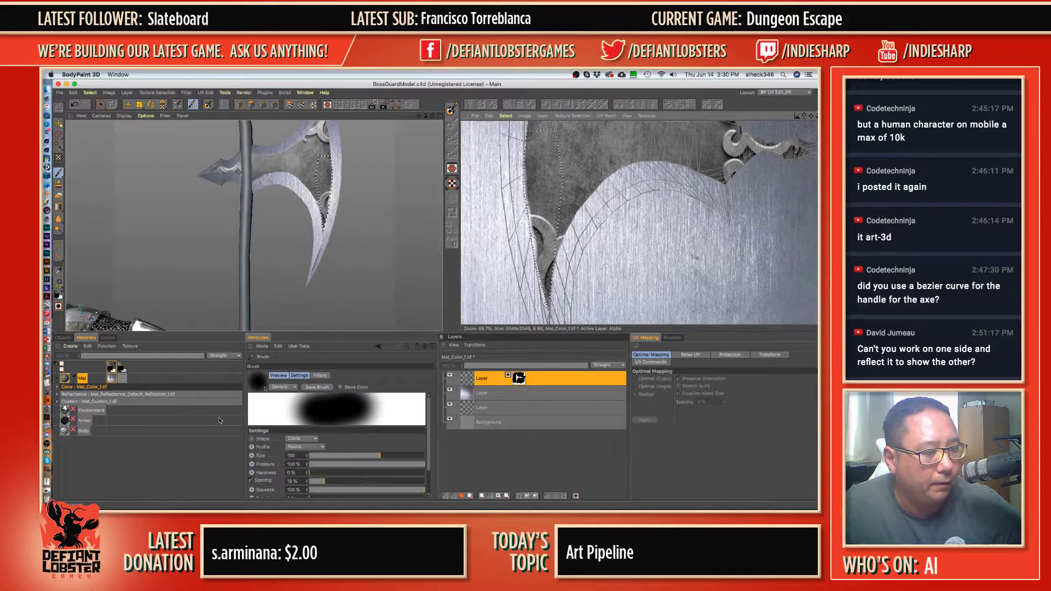
left_click(110, 338)
left_click_drag(167, 400, 241, 400)
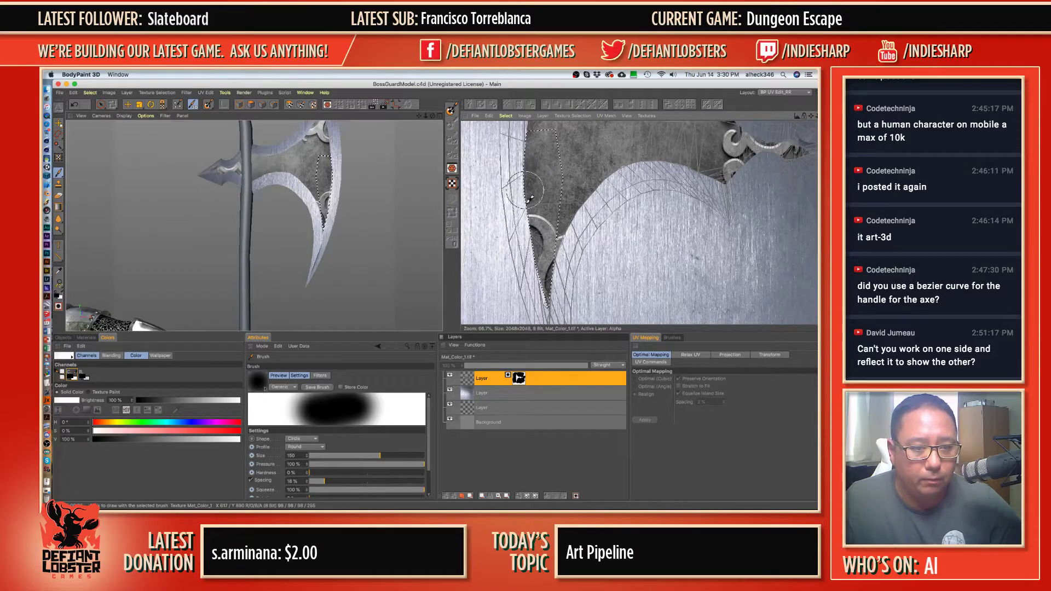
left_click_drag(170, 401, 137, 401)
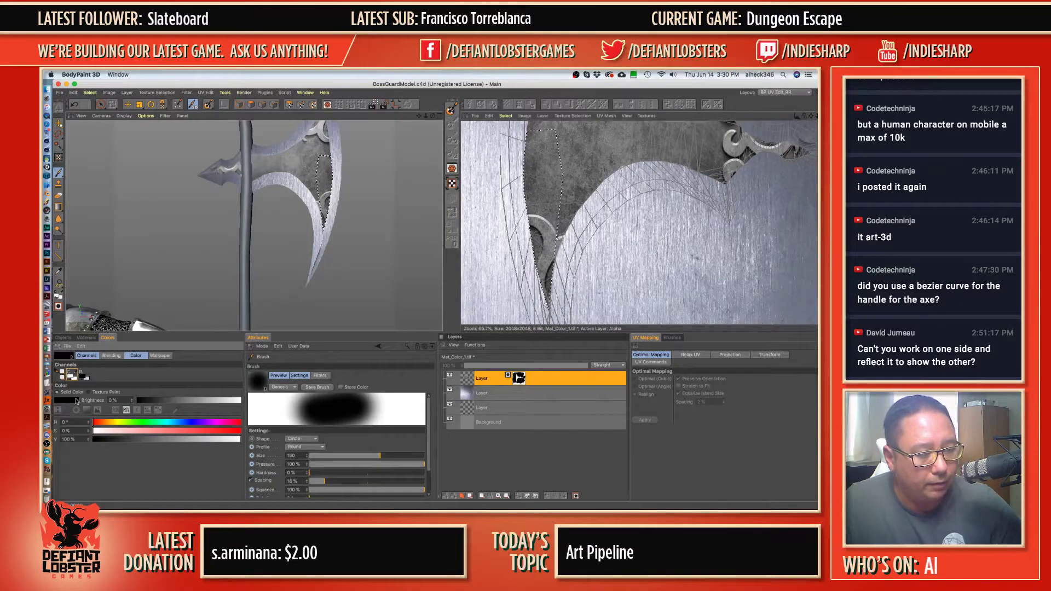
left_click(57, 299)
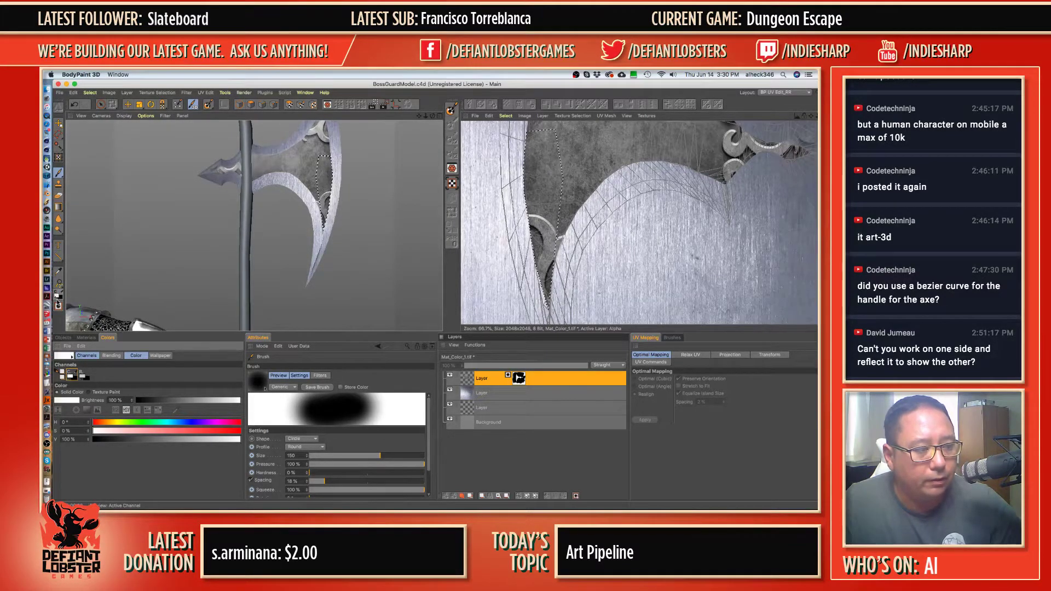
left_click(57, 299)
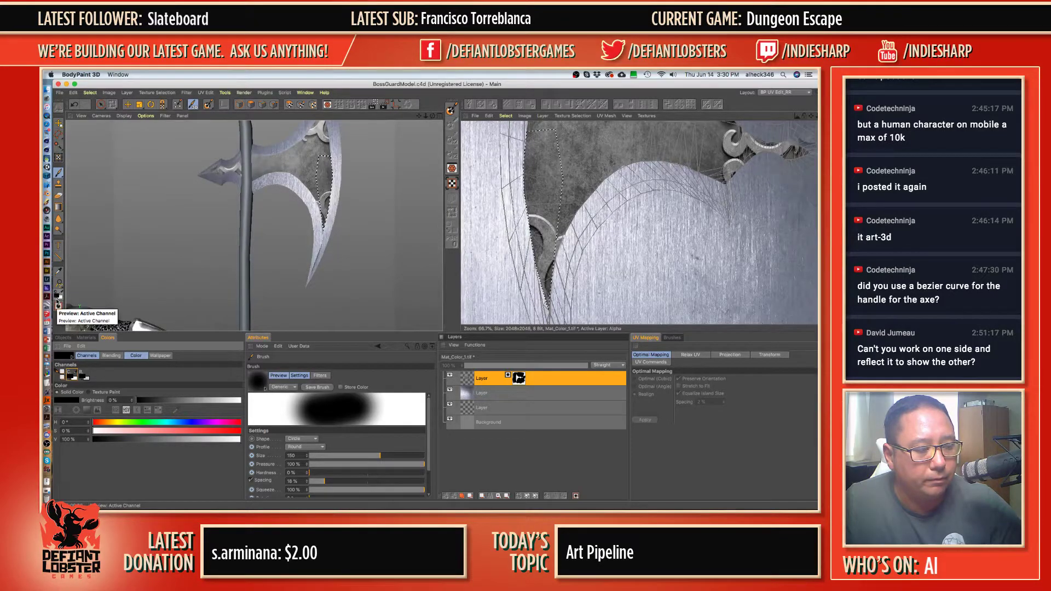
left_click(58, 134)
left_click(58, 134)
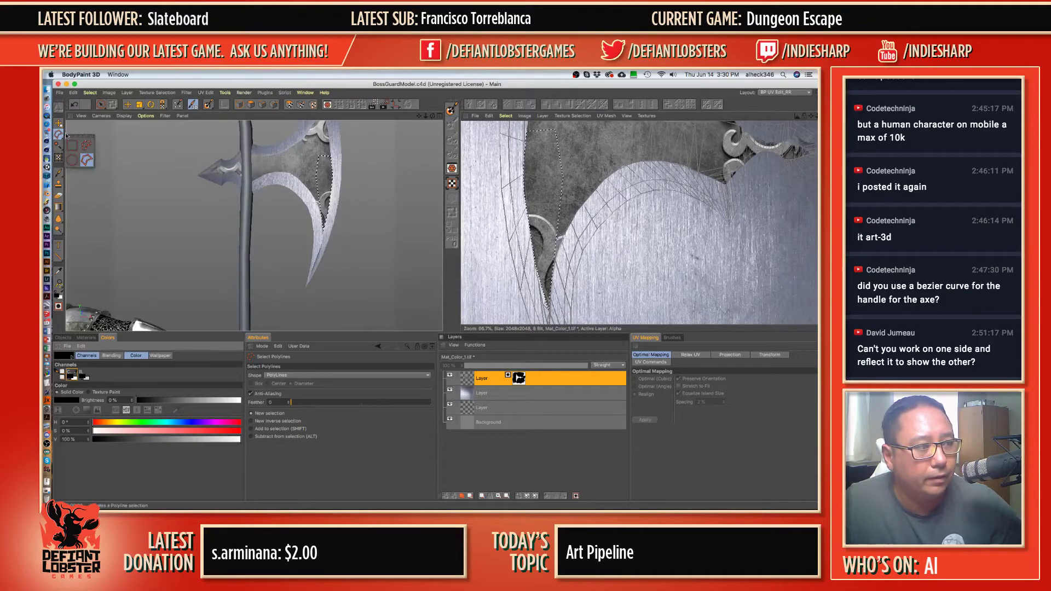
left_click(70, 141)
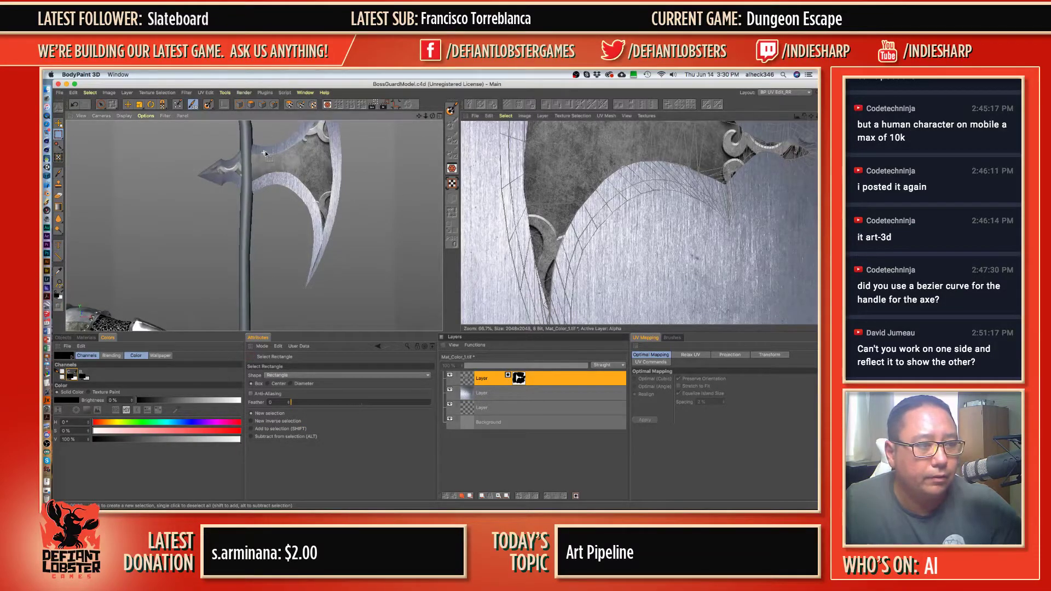
- Examine both sides of the halberd head on the model and the whole blade in the texture
left_click_drag(265, 150, 223, 188, "alt")
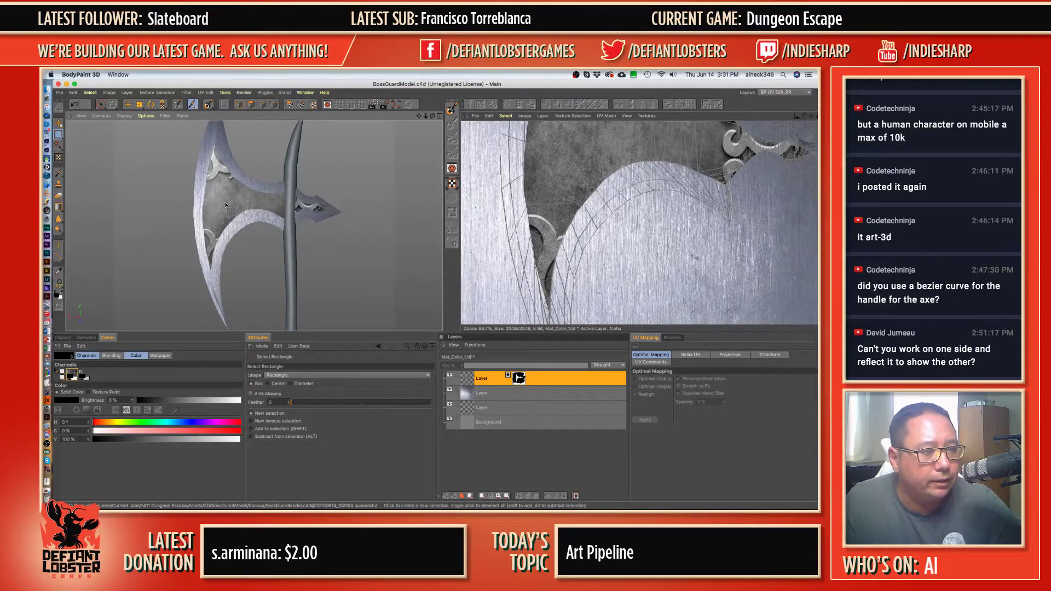
scroll(224, 201, "down", 5)
left_click_drag(225, 198, 435, 193, "alt")
scroll(213, 194, "up", 3)
scroll(241, 193, "up", 4)
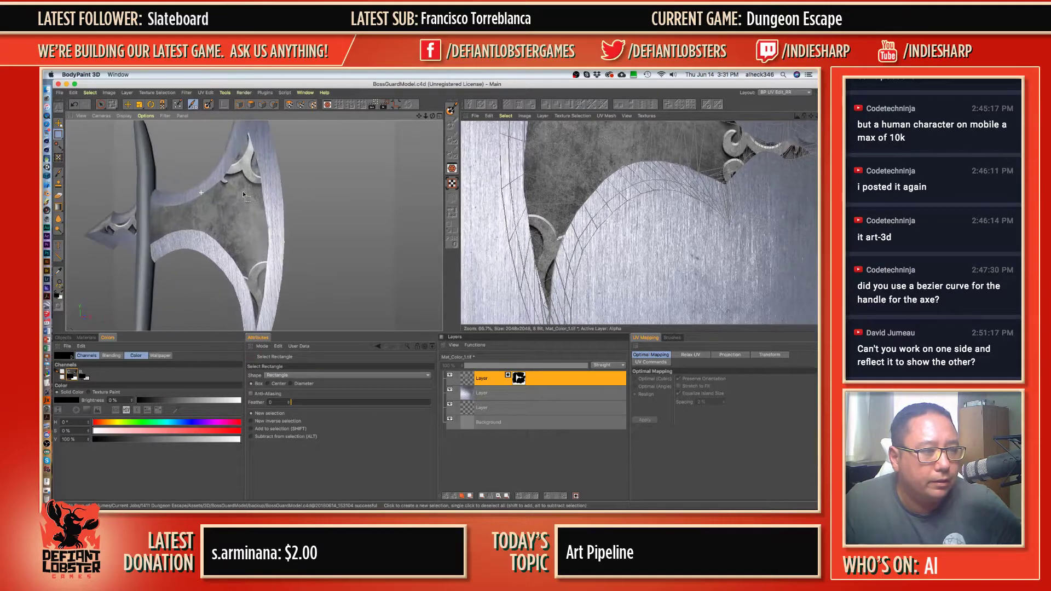
scroll(235, 198, "down", 5)
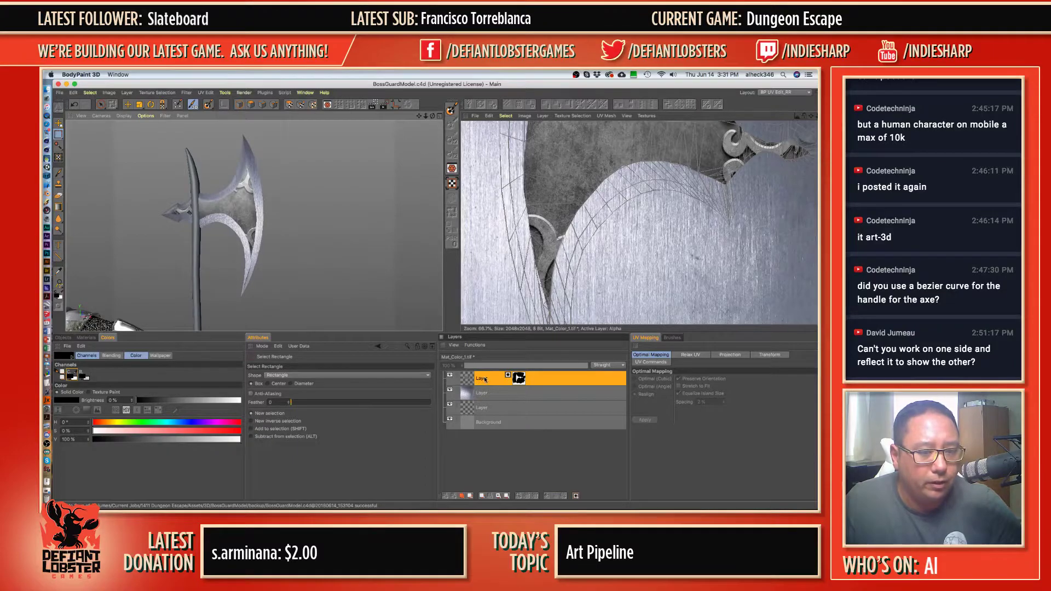
left_click(456, 378)
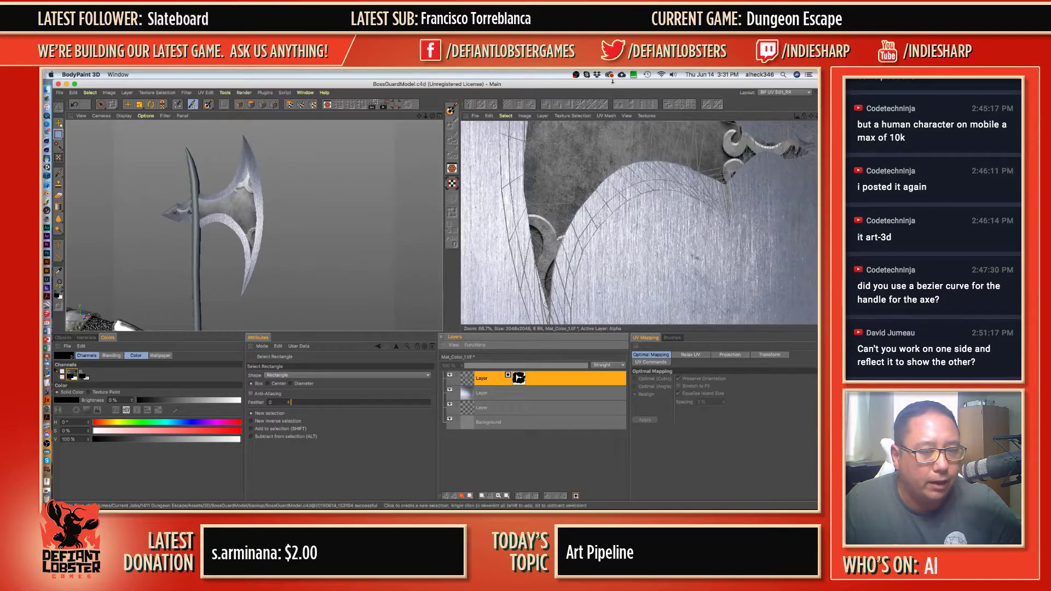
scroll(605, 191, "down", 5)
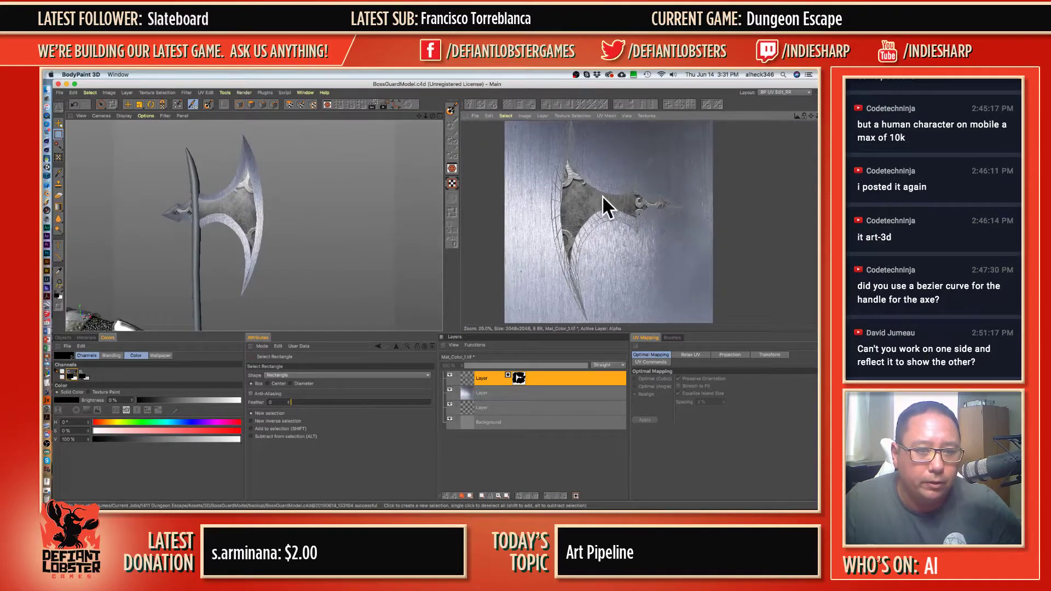
- Open the Hue/Saturation colour correction for the scrollwork layer's image and enable Colorize
left_click(468, 379)
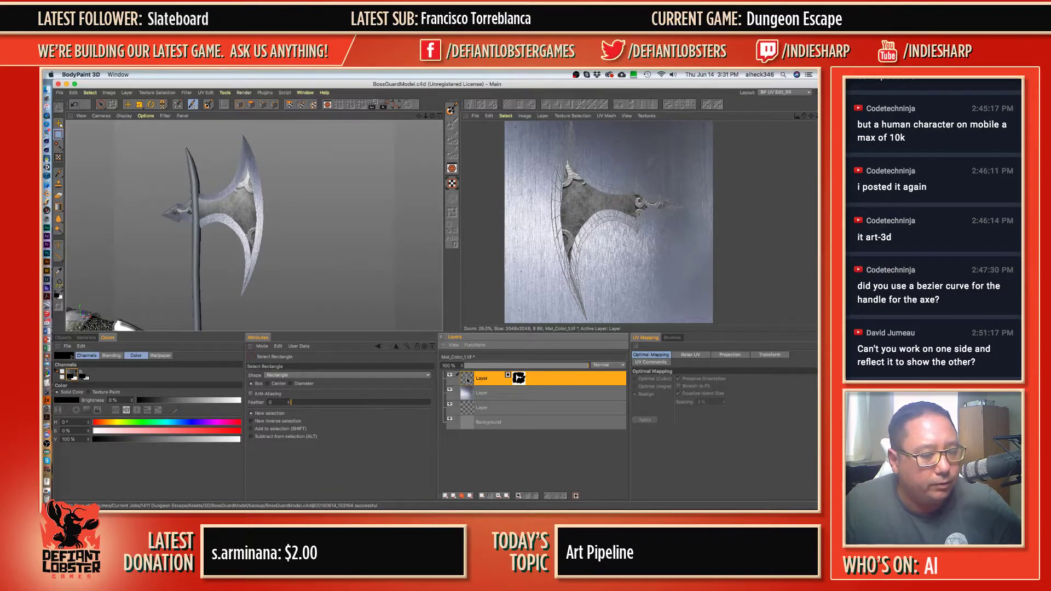
left_click(186, 92)
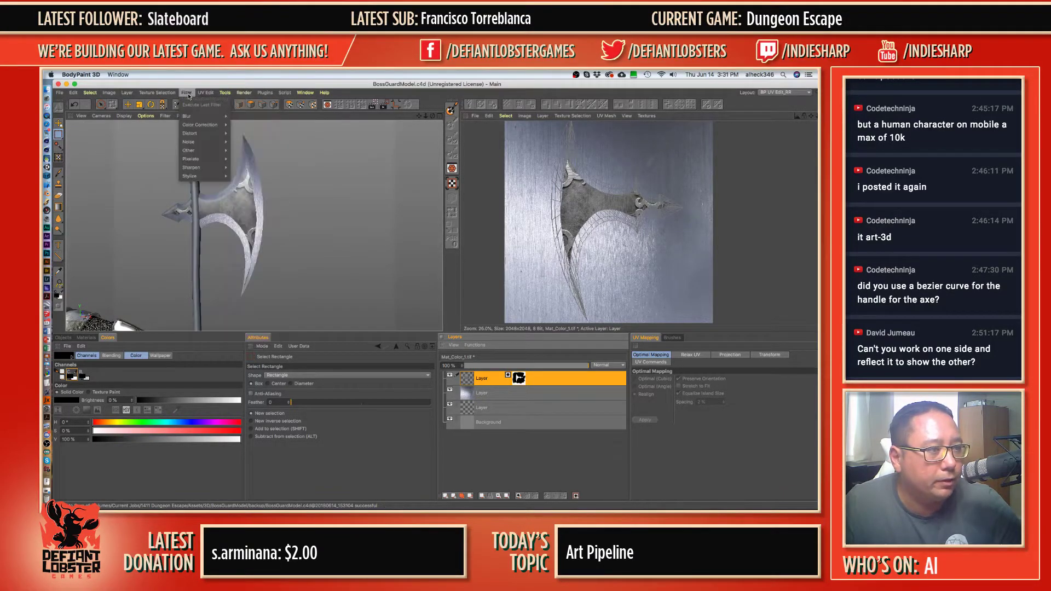
mouse_move(190, 128)
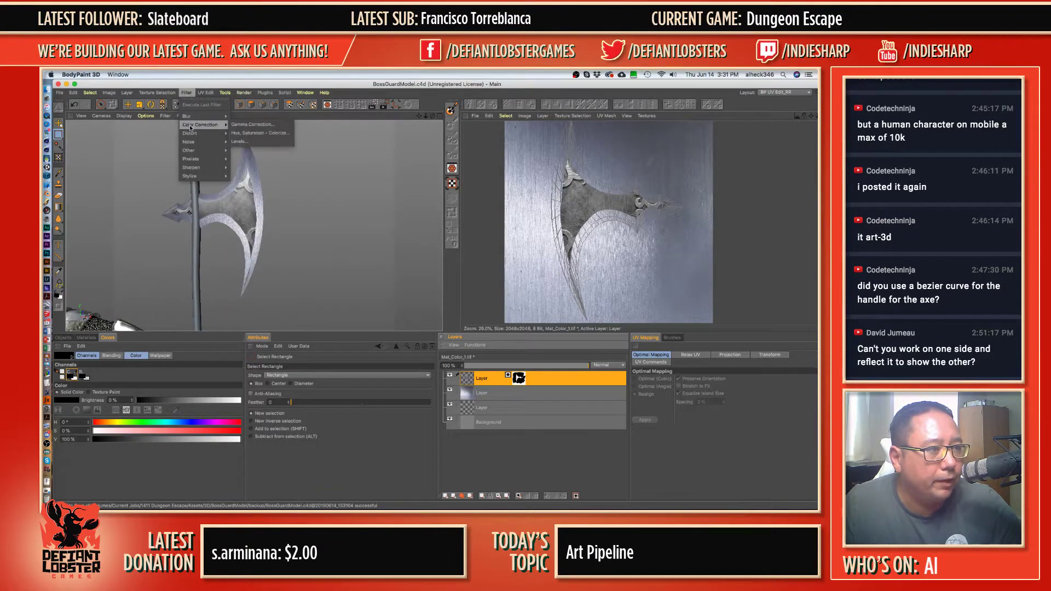
left_click(251, 133)
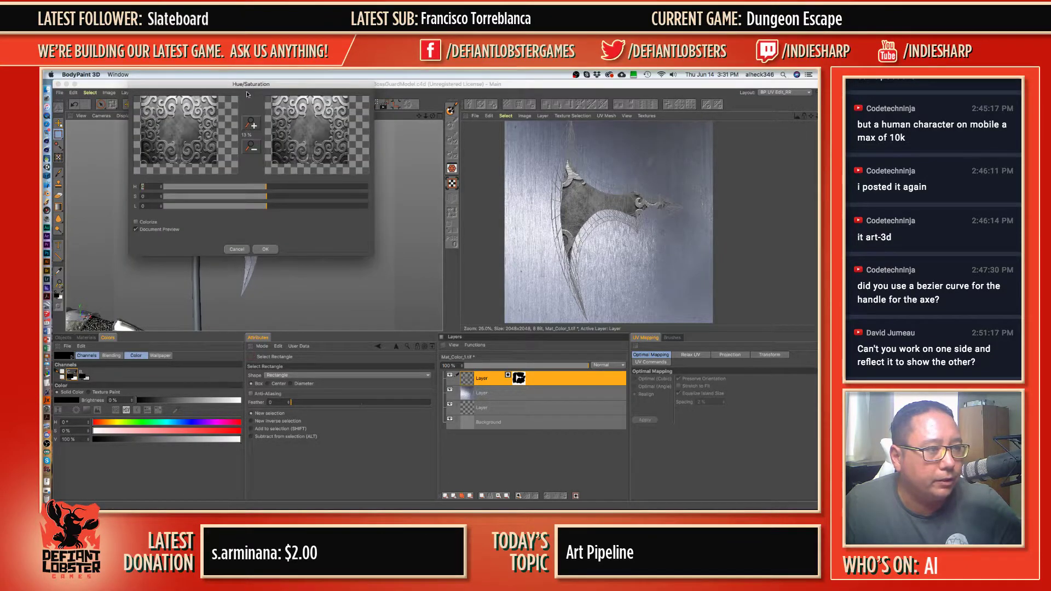
left_click_drag(247, 94, 409, 153)
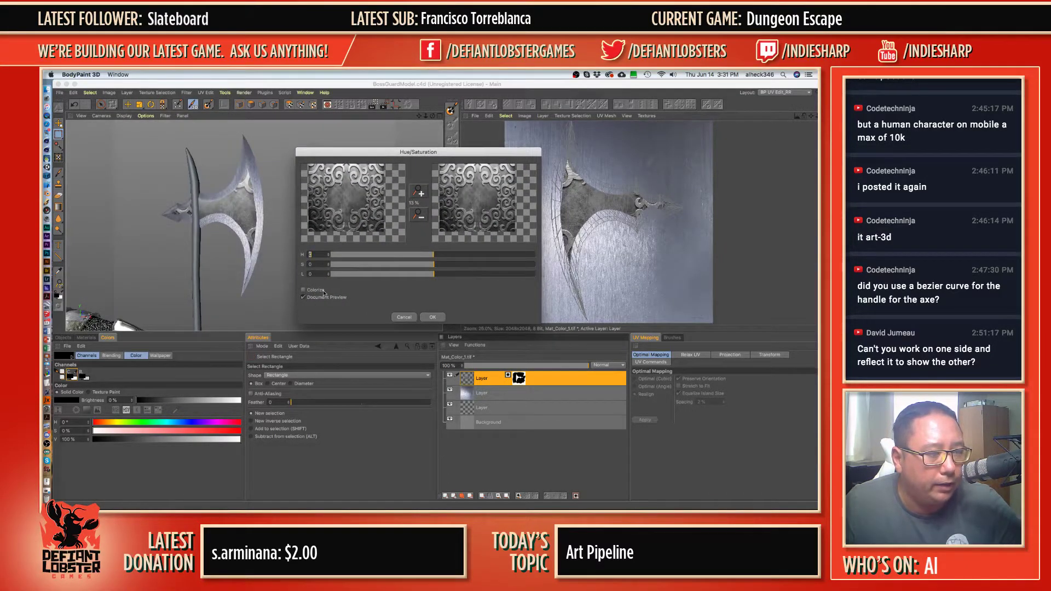
left_click(303, 290)
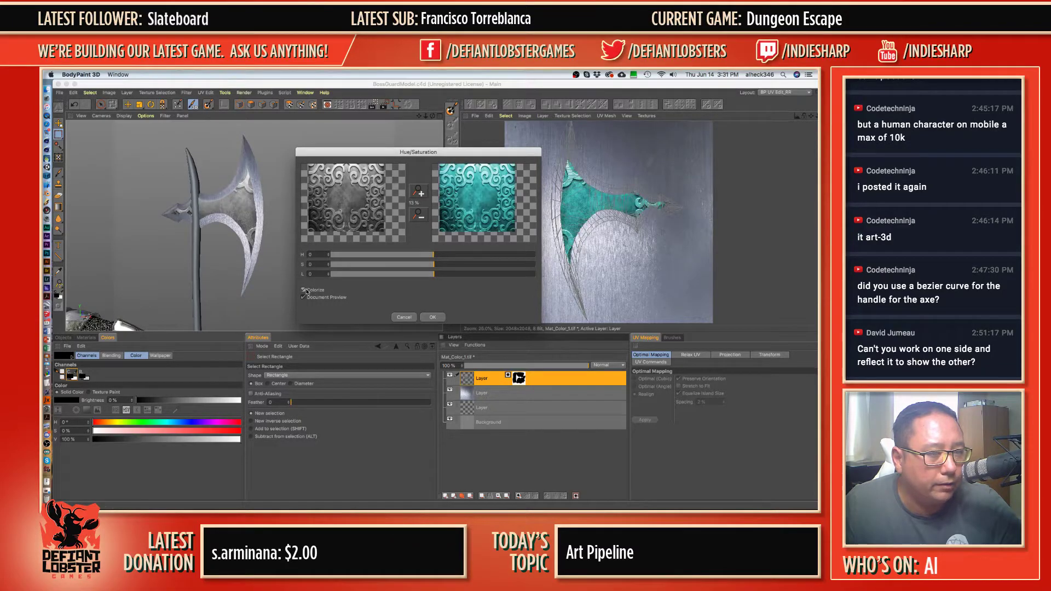
- Colorize the scrollwork with hue 38, saturation -83 and lightness 27, and apply the correction
mouse_move(433, 255)
left_mouse_down()
mouse_move(468, 255)
mouse_move(438, 254)
mouse_move(449, 254)
left_mouse_up()
left_click_drag(361, 263, 343, 266)
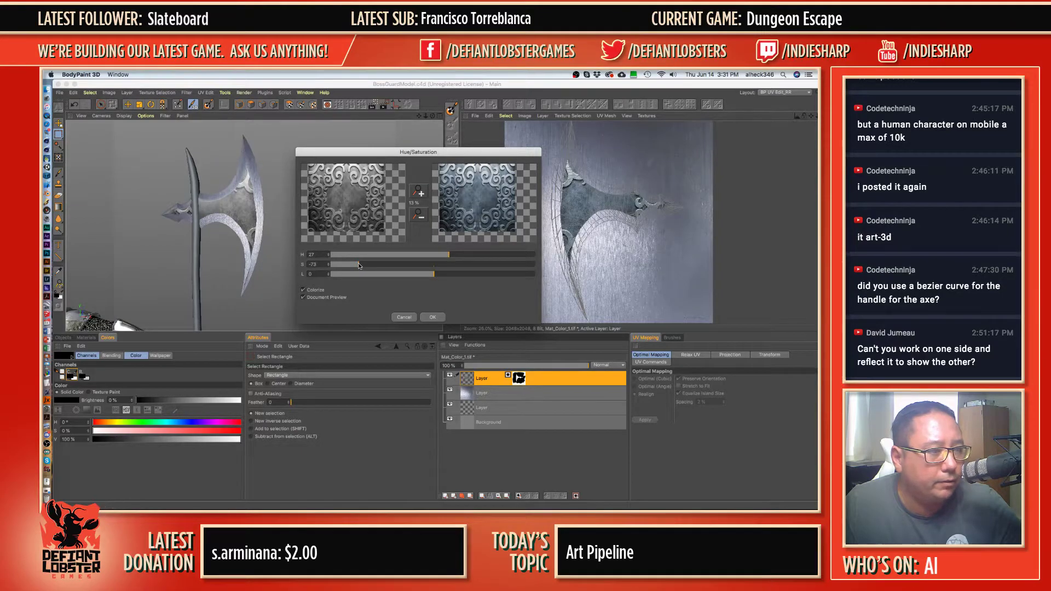
left_click_drag(365, 266, 352, 267)
left_click_drag(433, 275, 461, 277)
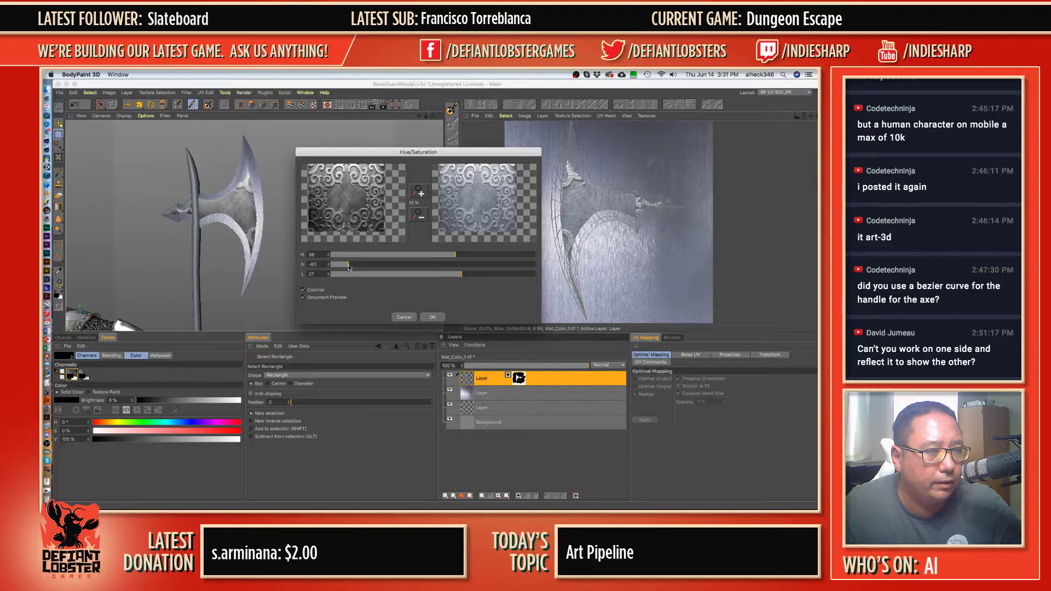
left_click(426, 318)
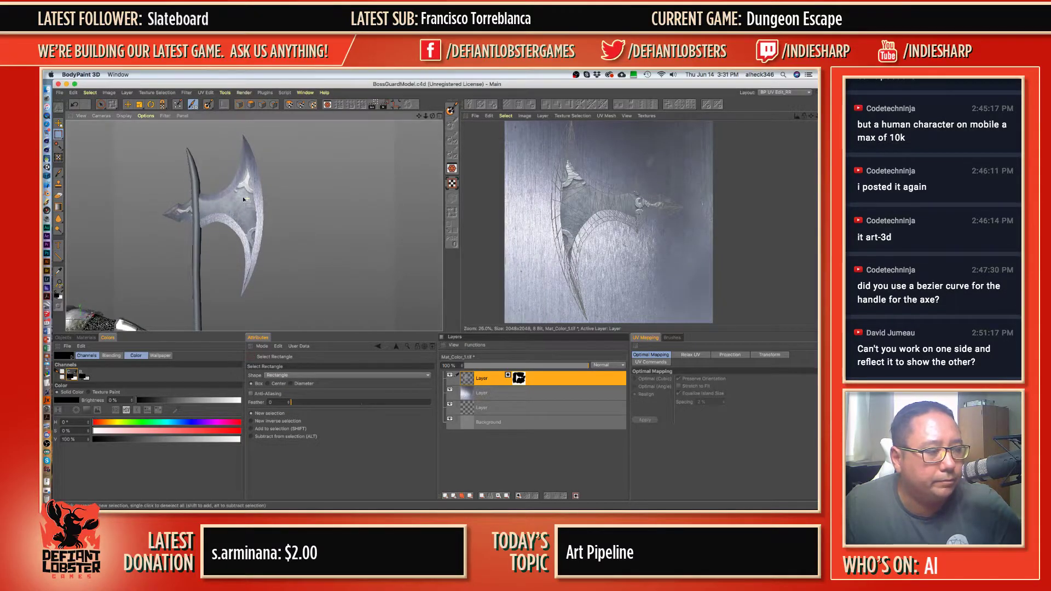
- Cover the scrollwork at the blade's upper tip with plain metal from the blade's centre using the Clone tool at brush size 70
left_click_drag(299, 241, 266, 212, "alt")
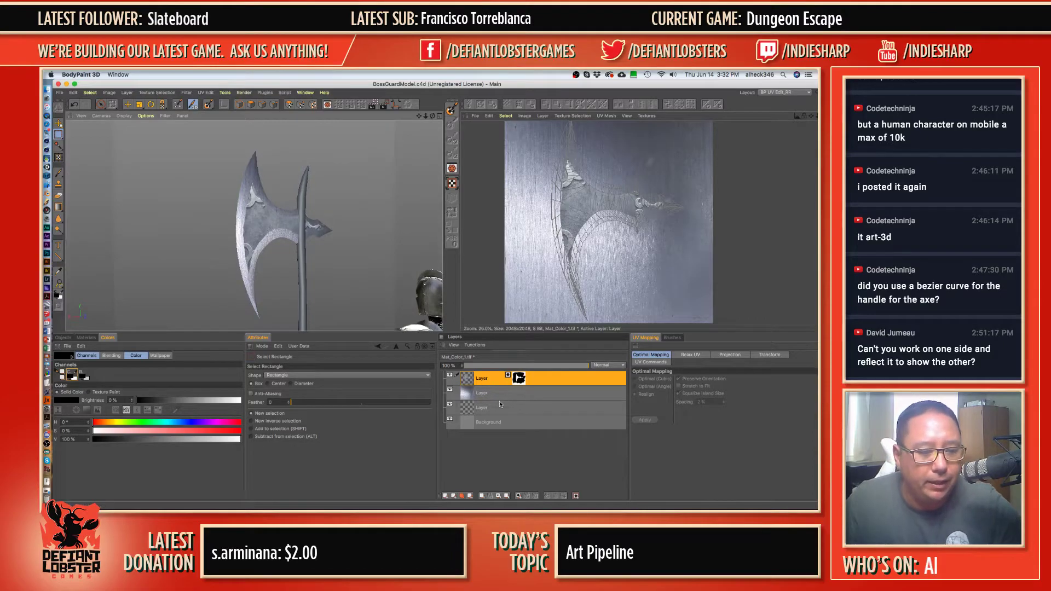
scroll(568, 190, "up", 4)
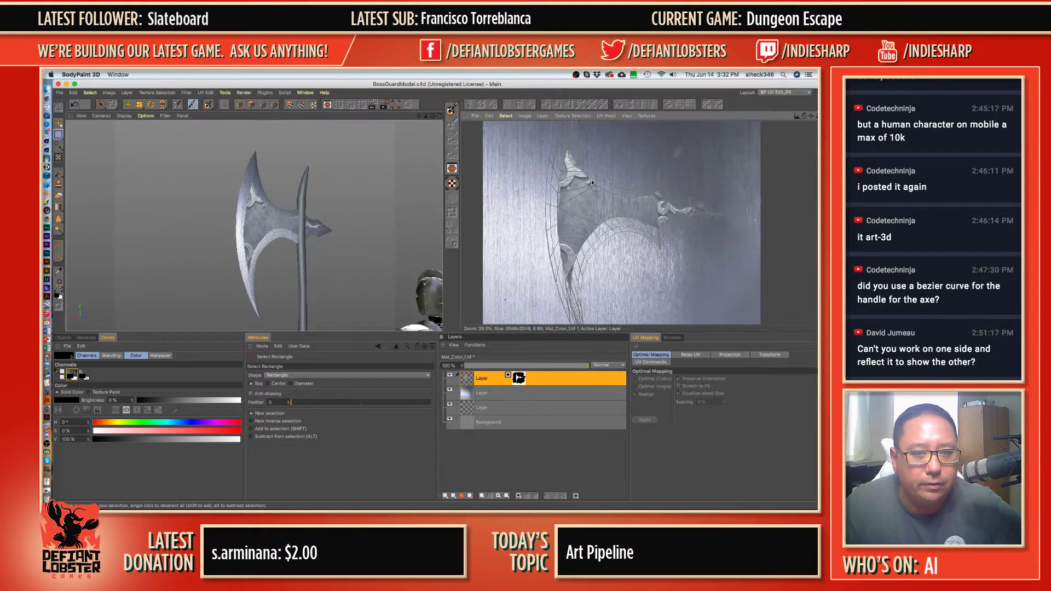
scroll(555, 182, "up", 2)
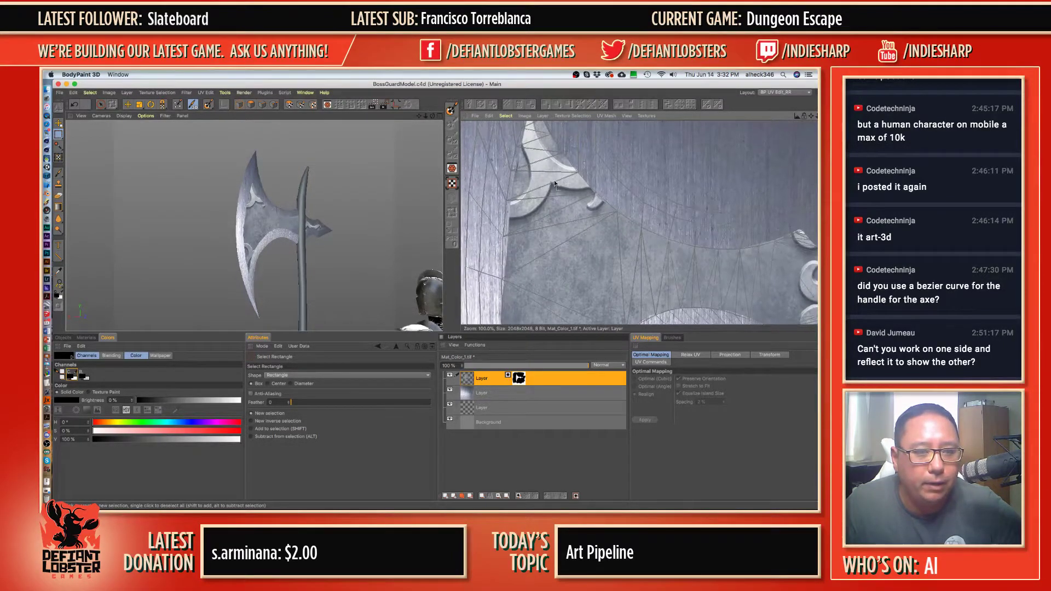
left_click(470, 378)
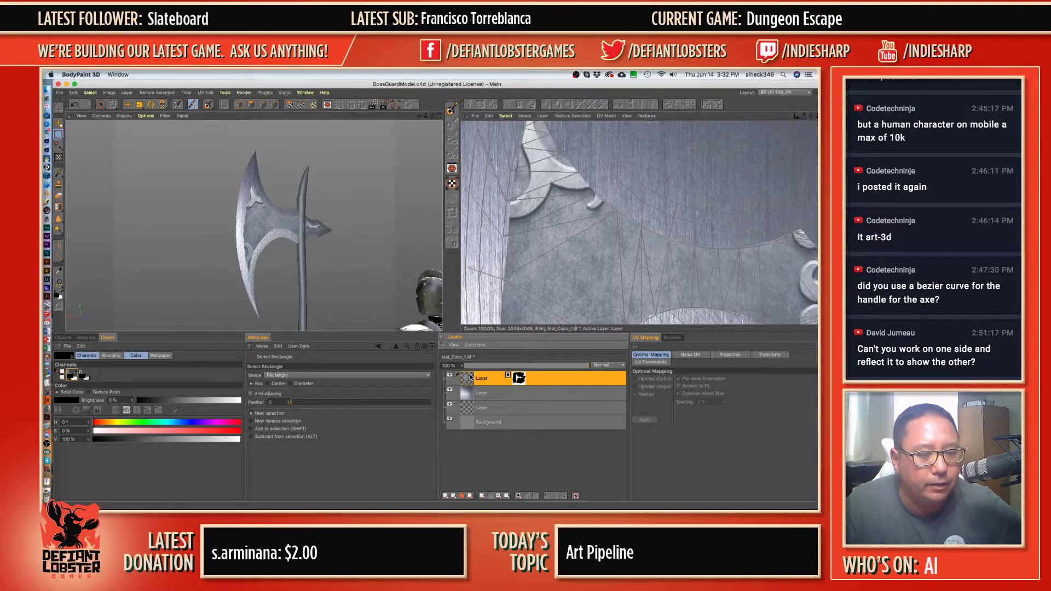
left_click(59, 184)
left_click(606, 269)
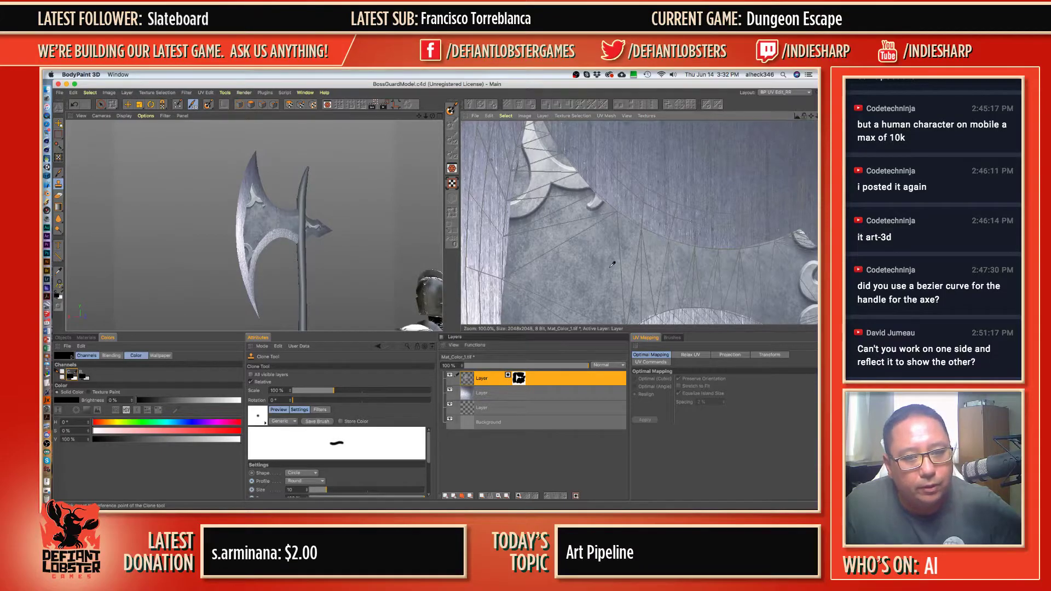
key("bracketright")
key("bracketright")
key("bracketright")
key("bracketright")
key("bracketright")
key("bracketright")
key("bracketright")
key("bracketright")
key("bracketright")
key("bracketright")
key("bracketright")
key("bracketright")
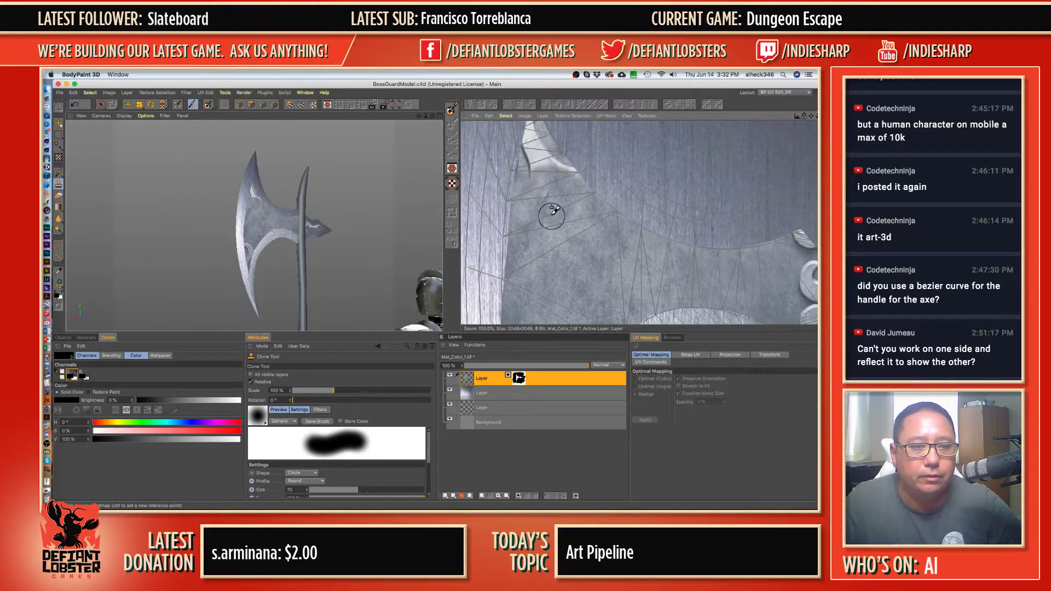
left_click_drag(549, 160, 530, 129)
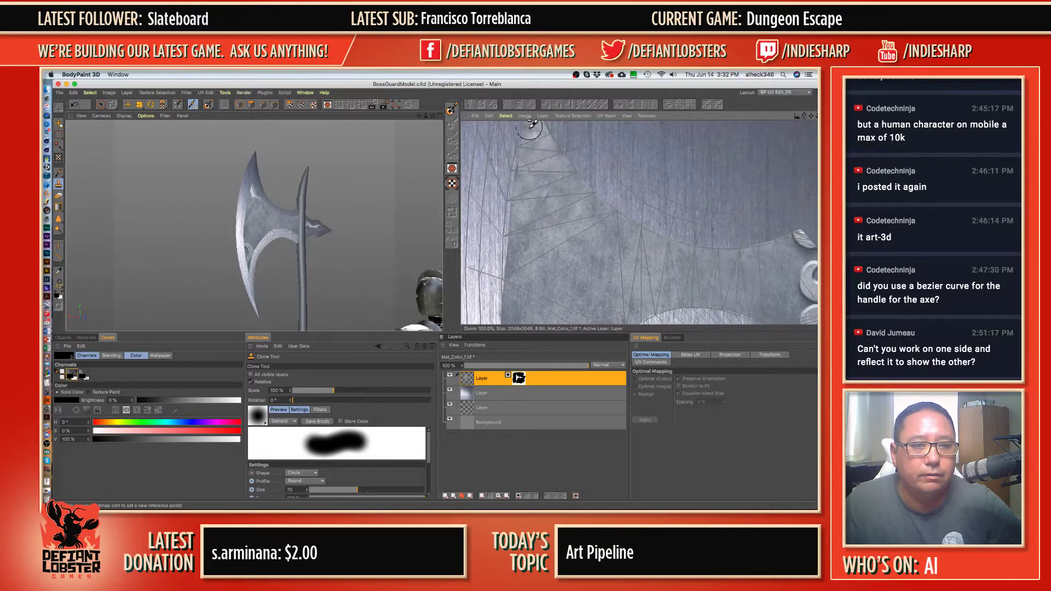
- Clone plain metal over the scrollwork ornament in the lower part of the blade
mouse_move(550, 193)
middle_mouse_down("alt")
mouse_move(551, 231)
mouse_move(674, 180)
mouse_move(668, 17)
mouse_move(578, 4)
middle_mouse_up("alt")
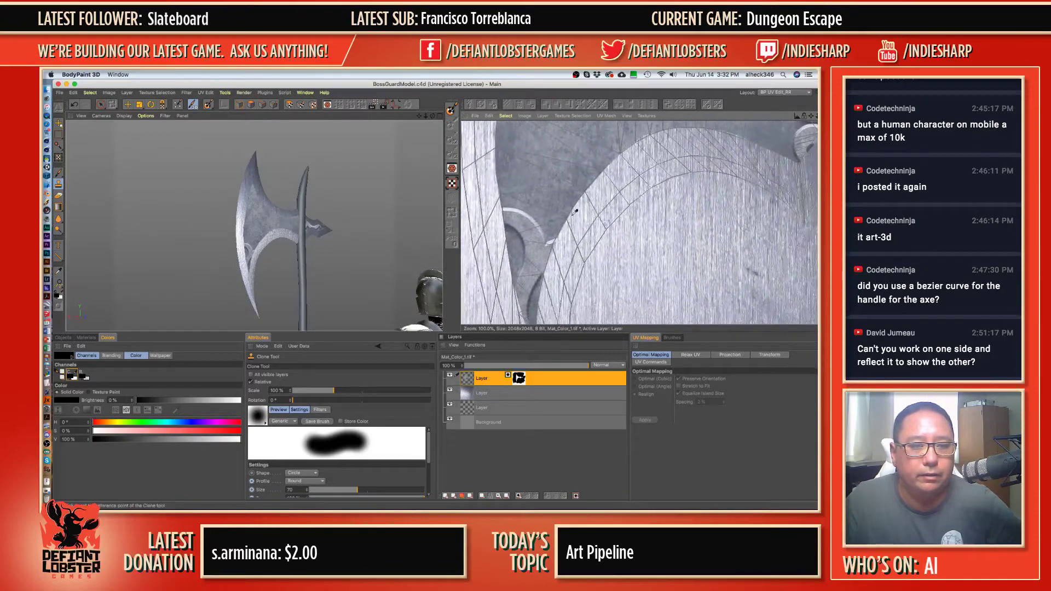
left_click(517, 160, "ctrl")
mouse_move(514, 211)
left_mouse_down()
mouse_move(501, 230)
mouse_move(542, 230)
mouse_move(553, 244)
left_mouse_up()
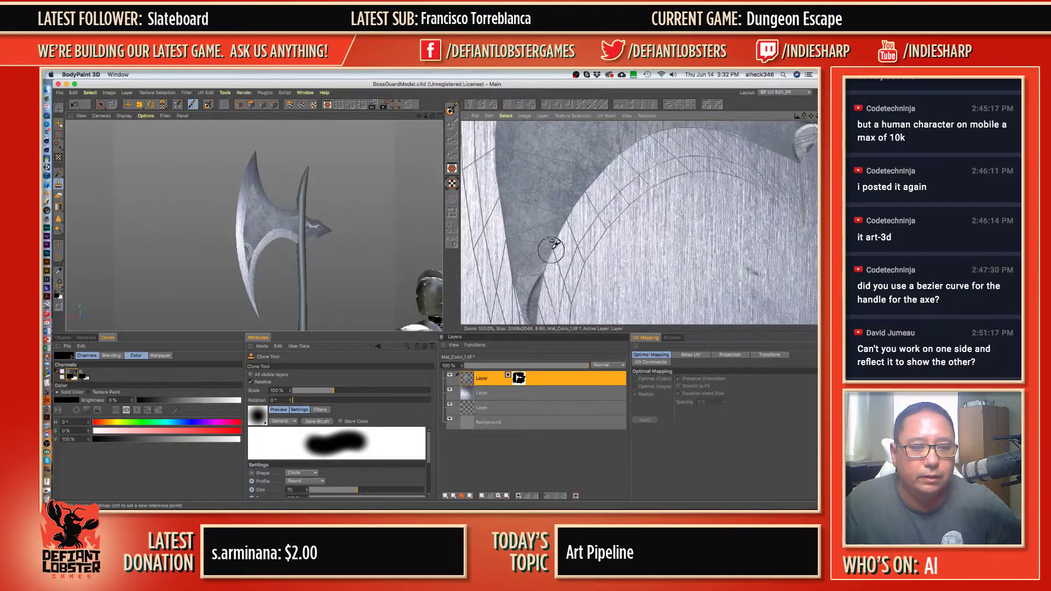
- Clone plain metal over the remaining scrollwork along the blade's neck and the rear spike, resampling the source as needed
mouse_move(556, 173)
middle_mouse_down("alt")
mouse_move(506, 131)
mouse_move(508, 142)
middle_mouse_up("alt")
left_click(625, 225, "ctrl")
mouse_move(643, 176)
left_mouse_down()
mouse_move(677, 185)
mouse_move(650, 203)
mouse_move(655, 217)
left_mouse_up()
left_click(565, 222, "ctrl")
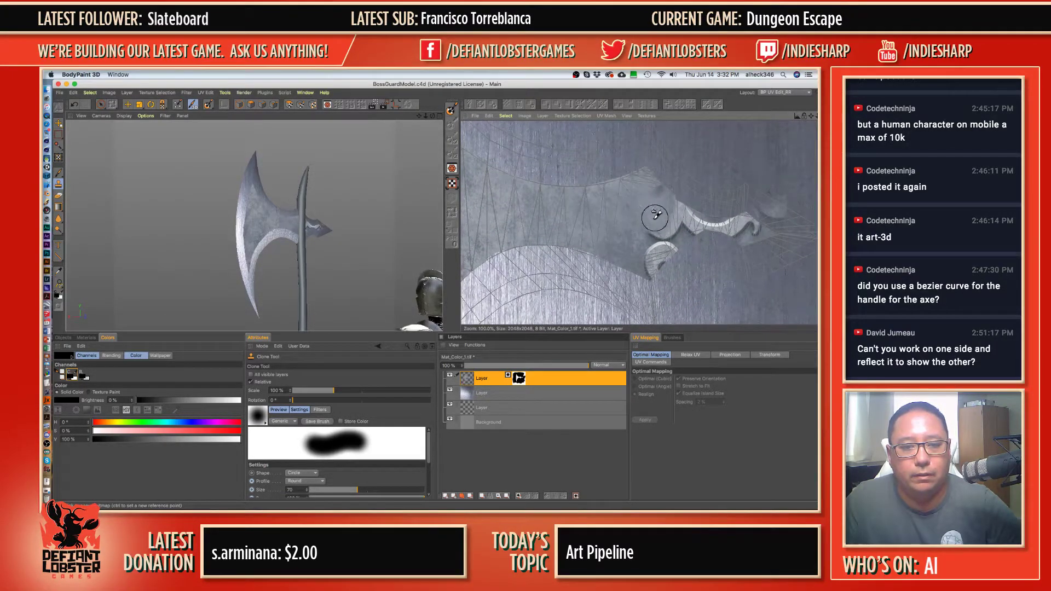
left_click(565, 230, "ctrl")
mouse_move(647, 260)
left_mouse_down()
mouse_move(669, 244)
mouse_move(626, 267)
left_mouse_up()
left_click(621, 227, "ctrl")
left_click(635, 227, "ctrl")
left_click_drag(691, 230, 759, 230)
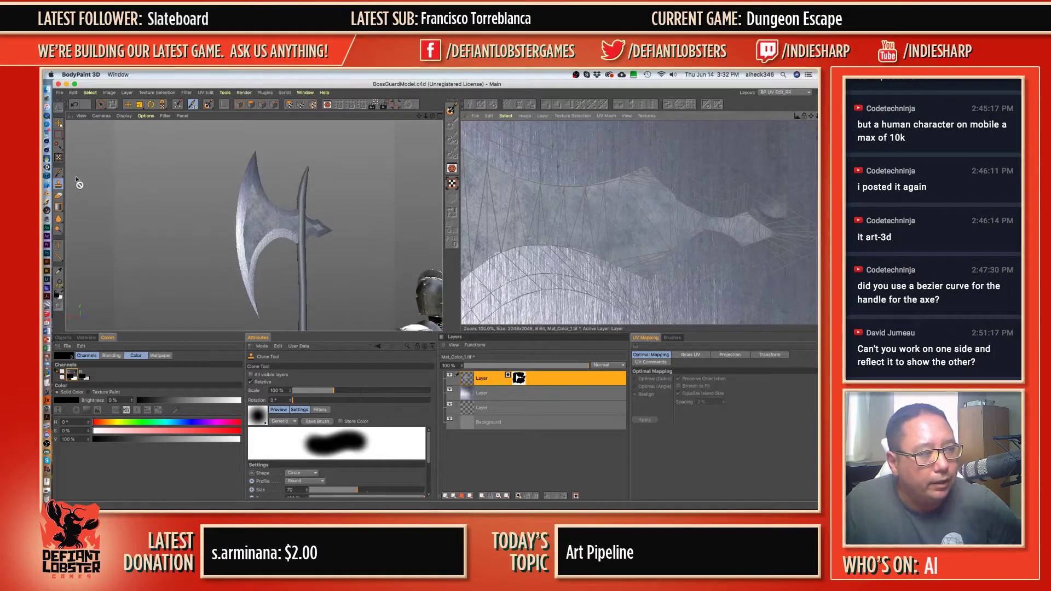
- Paint the layer's alpha mask black around the rear spike to hide the clone spill, and reduce the brush size to 80
left_click(58, 173)
left_click(522, 378)
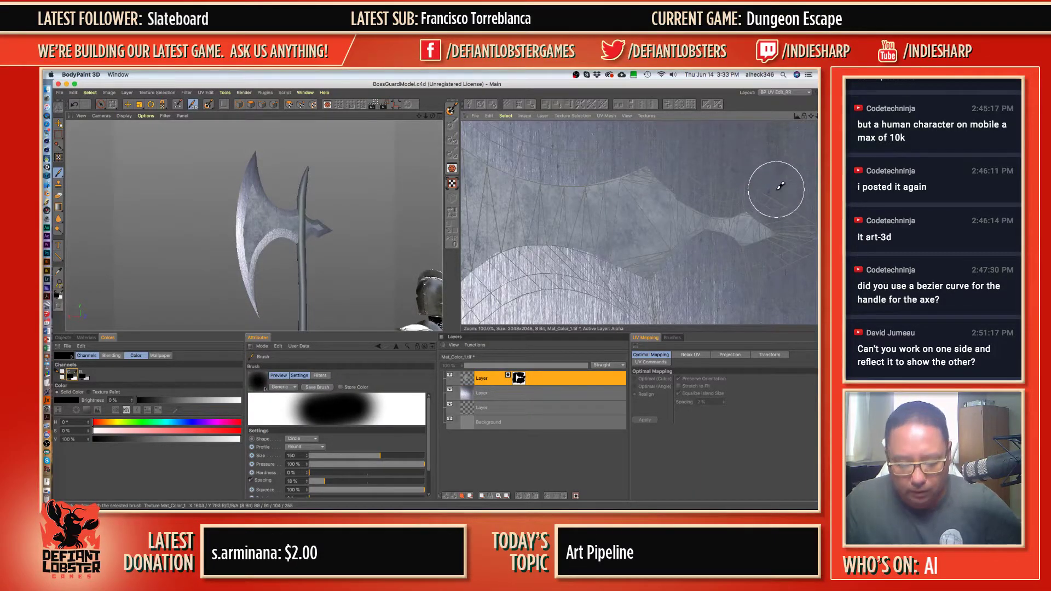
key("bracketleft")
key("bracketleft")
key("bracketleft")
key("bracketleft")
key("bracketleft")
key("bracketleft")
key("bracketleft")
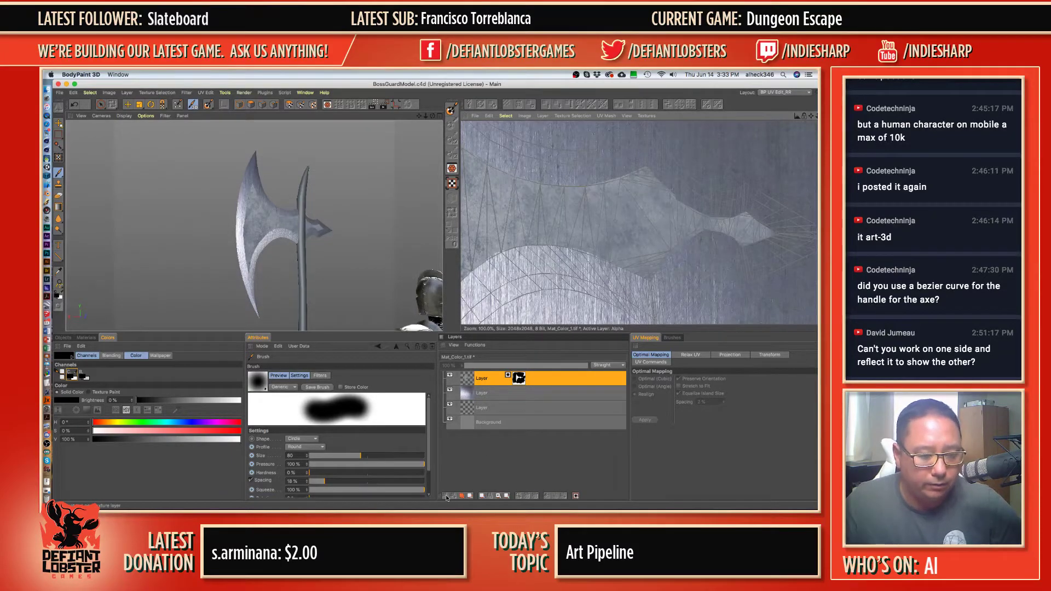
- Add a new empty layer above the masked metal layer and bring the halberd head into view on the model
left_click(483, 379)
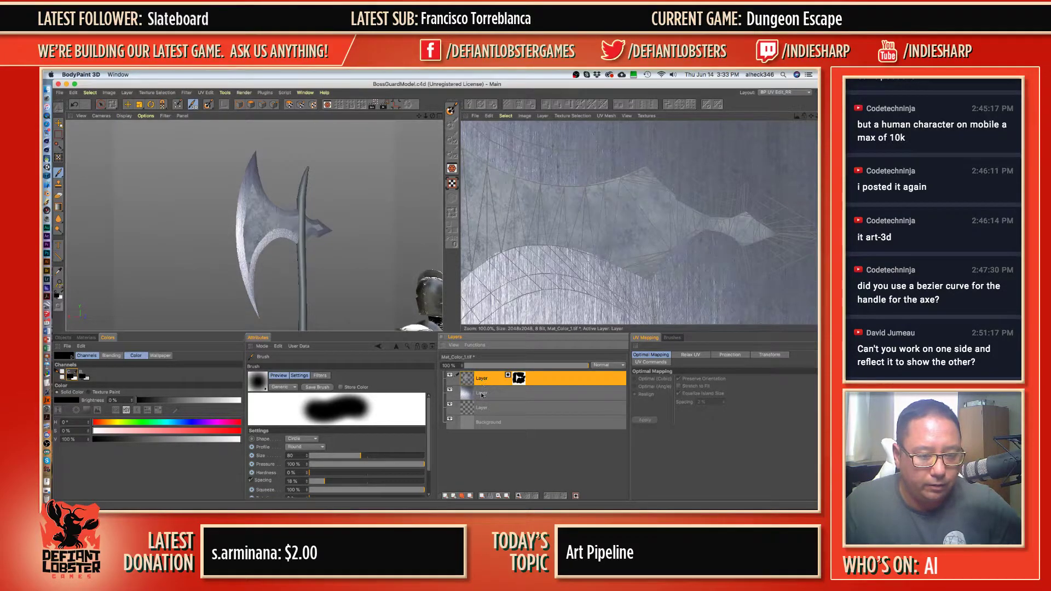
left_click(446, 496)
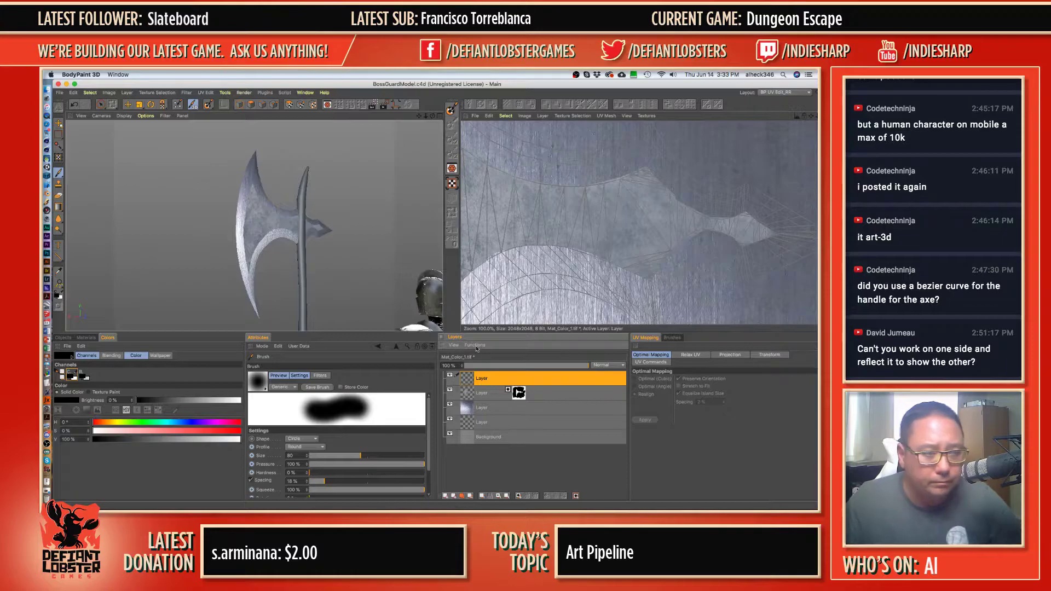
left_click_drag(285, 211, 312, 199, "alt")
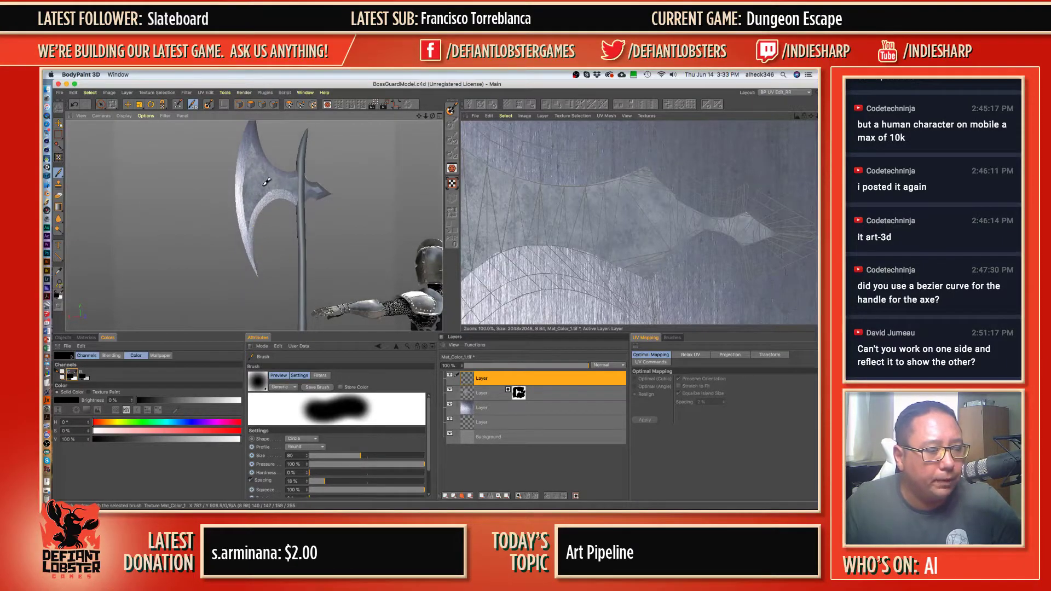
- Check the blade ornament in the halberd_outline.jpg reference in Preview, then close it to return to Safari's image results
left_click(50, 113)
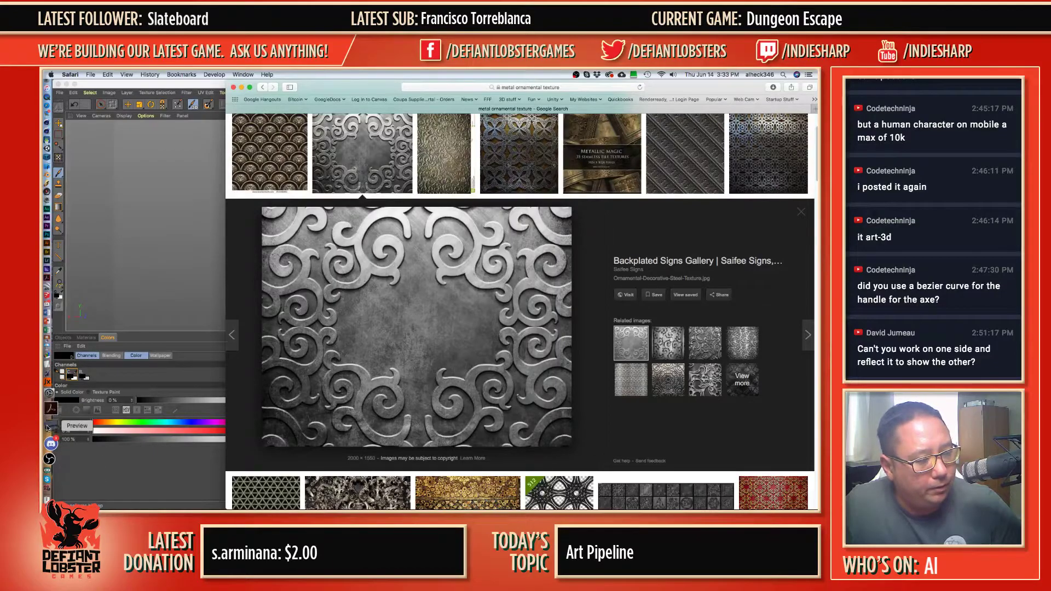
left_click(73, 428)
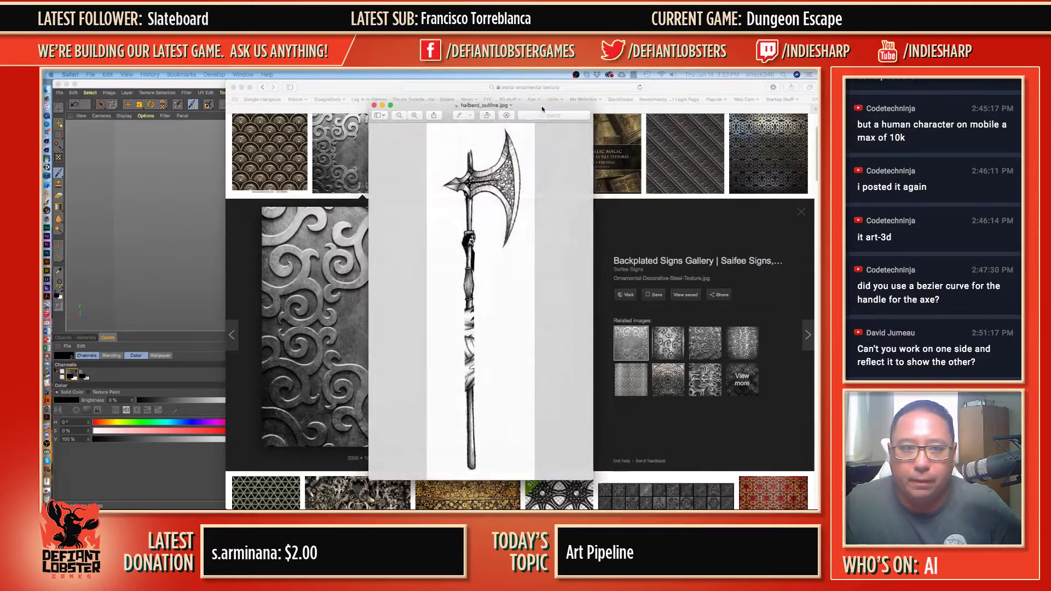
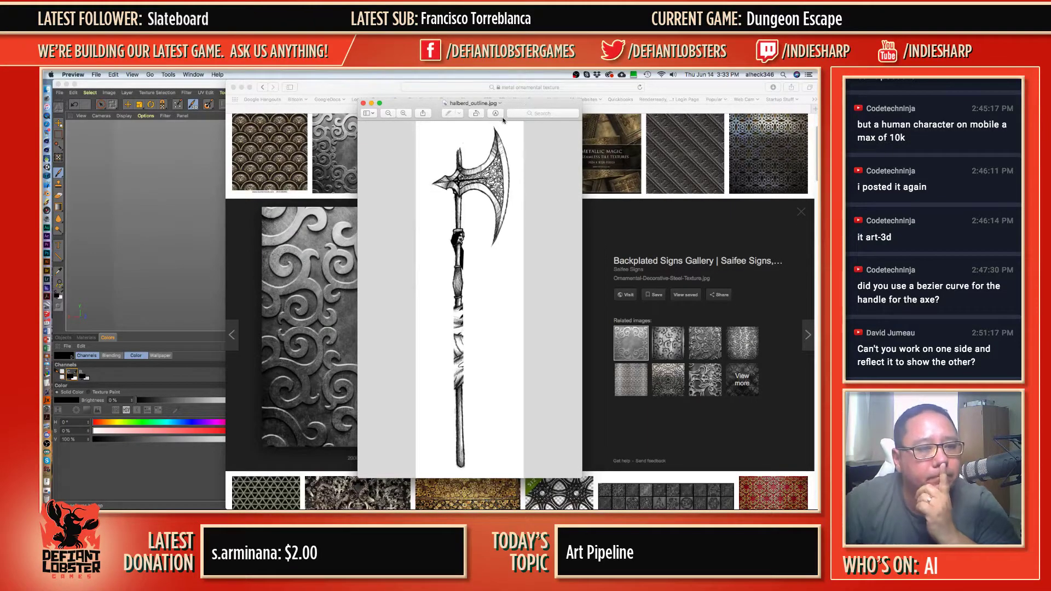
left_click_drag(417, 103, 441, 108)
key("super+q")
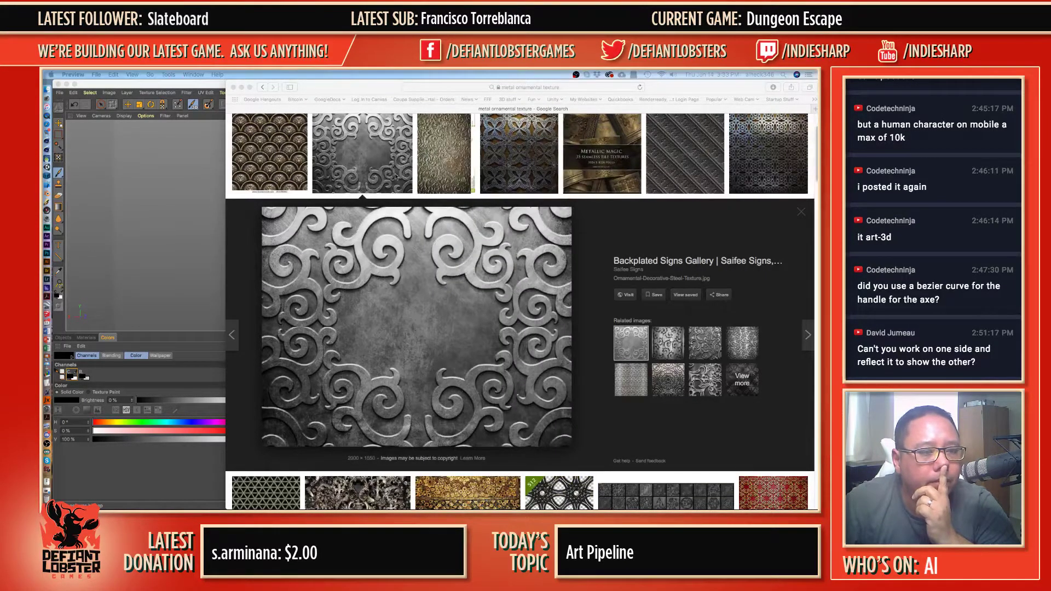
- Preview the hammered ornament, overlapping scale and diagonal engraved metal textures in the image results
scroll(447, 156, "up", 1)
left_click(447, 157)
left_click(447, 154)
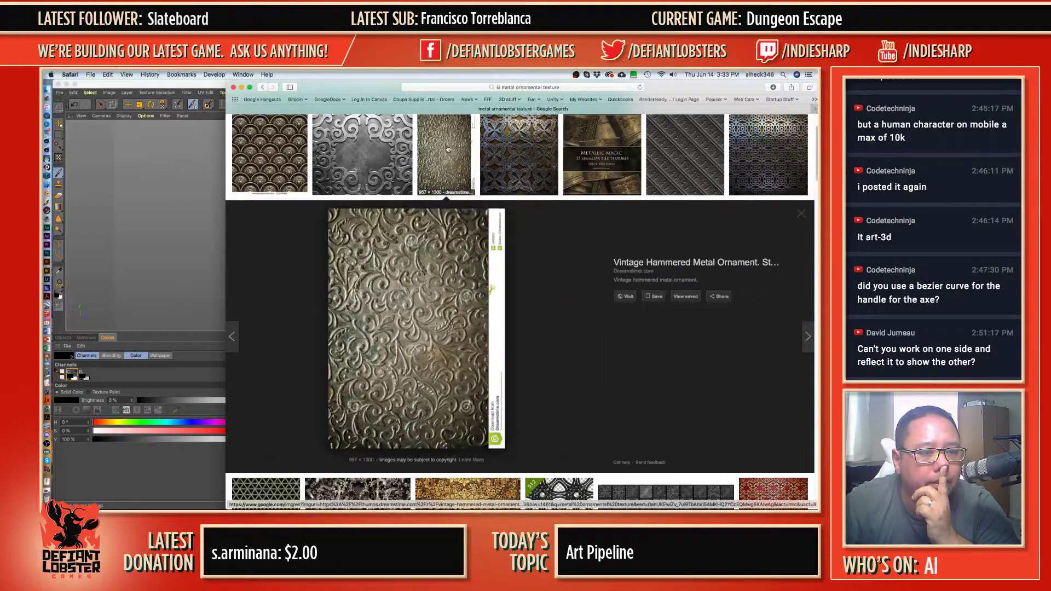
left_click(250, 155)
left_click(683, 156)
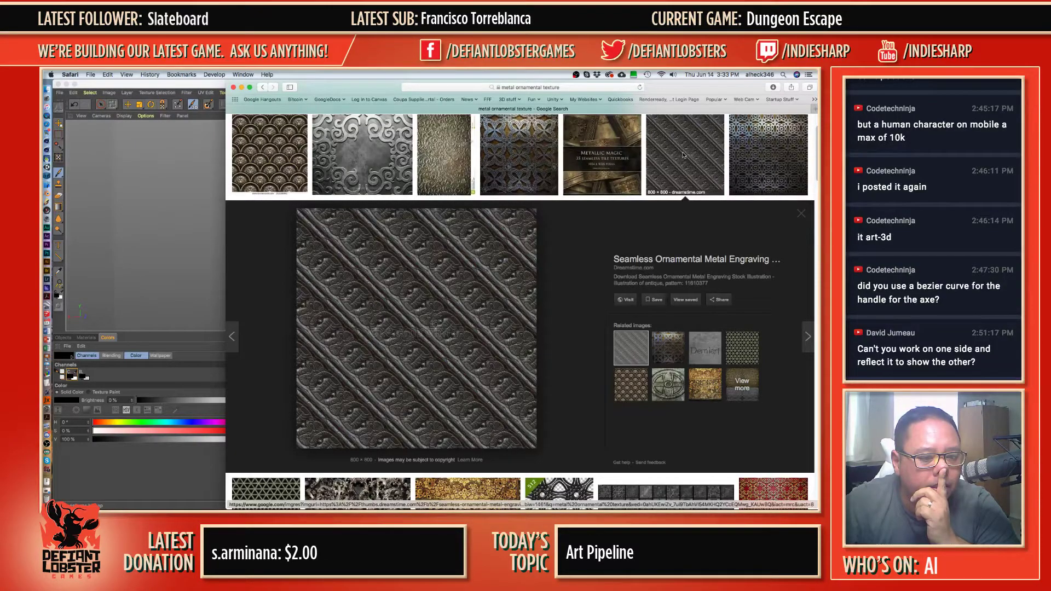
mouse_move(374, 84)
left_mouse_down()
mouse_move(579, 77)
mouse_move(365, 73)
left_mouse_up()
scroll(372, 271, "down", 2)
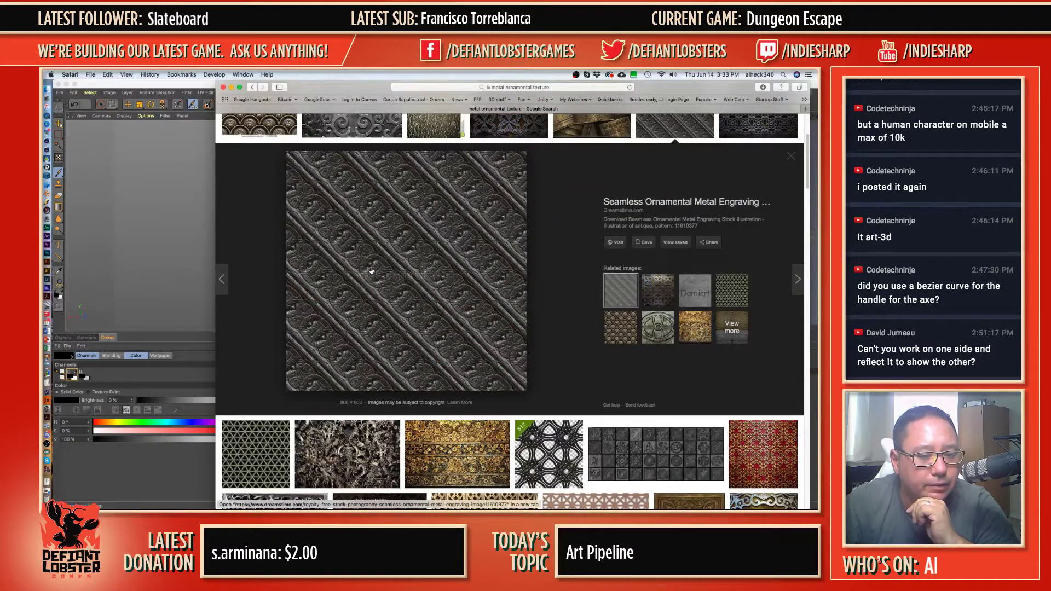
- Change the image search to "metal viking texture" and run it
scroll(534, 429, "up", 5)
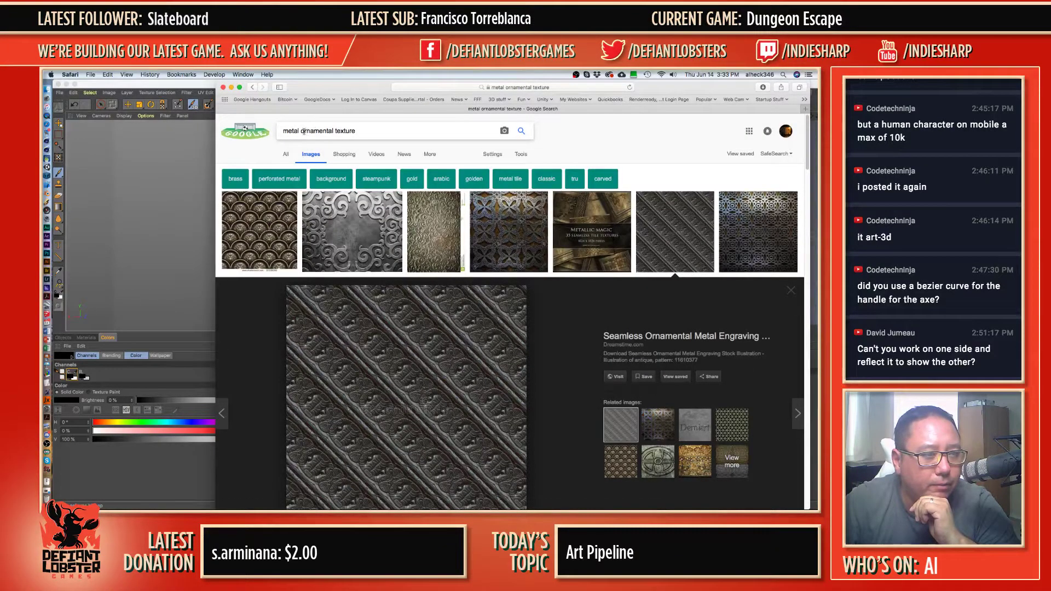
left_click_drag(301, 131, 312, 132)
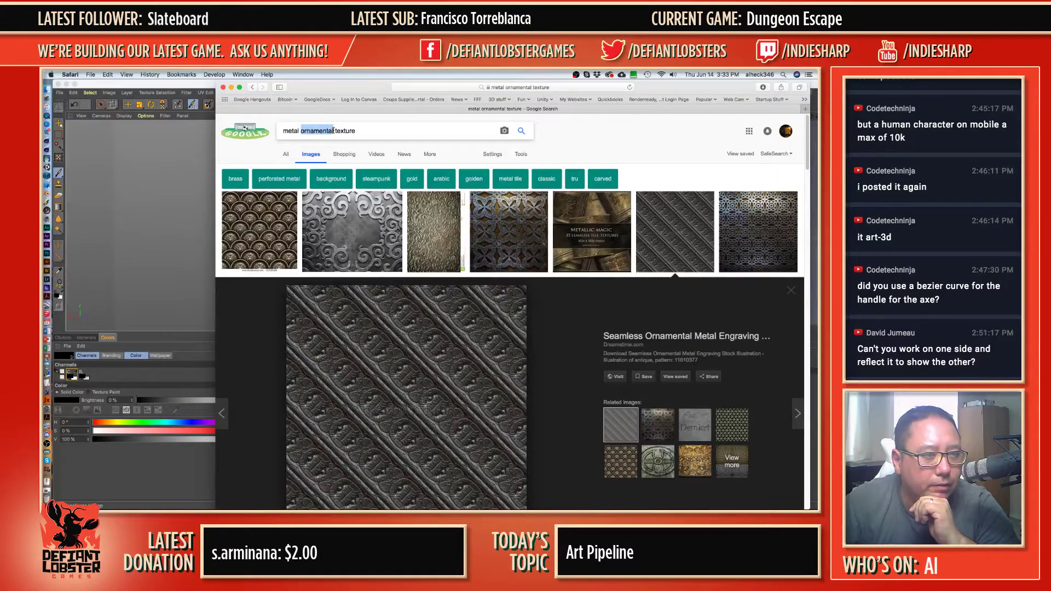
type("vi")
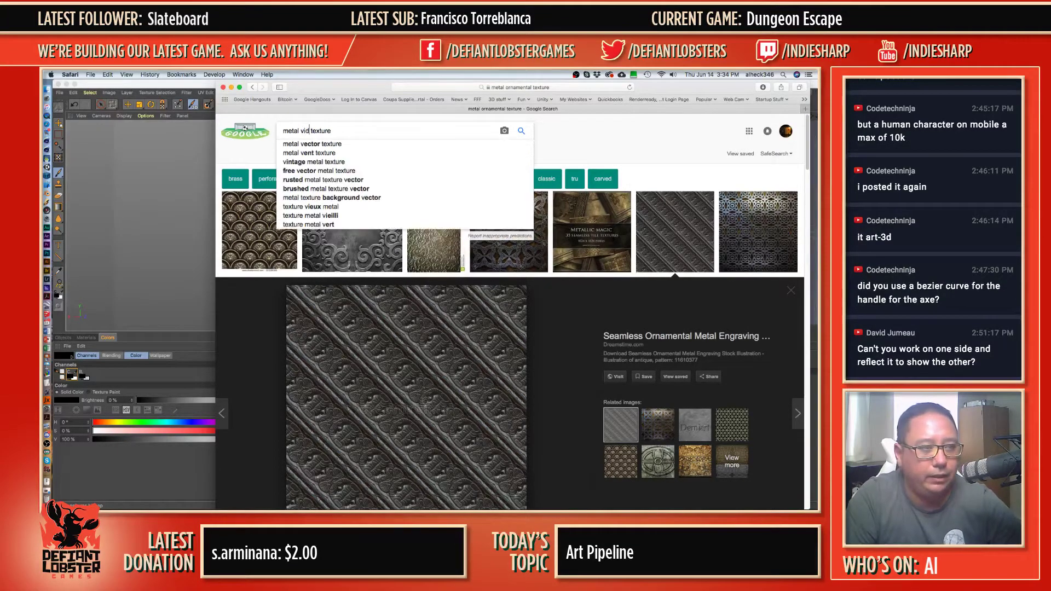
type("king")
key("Return")
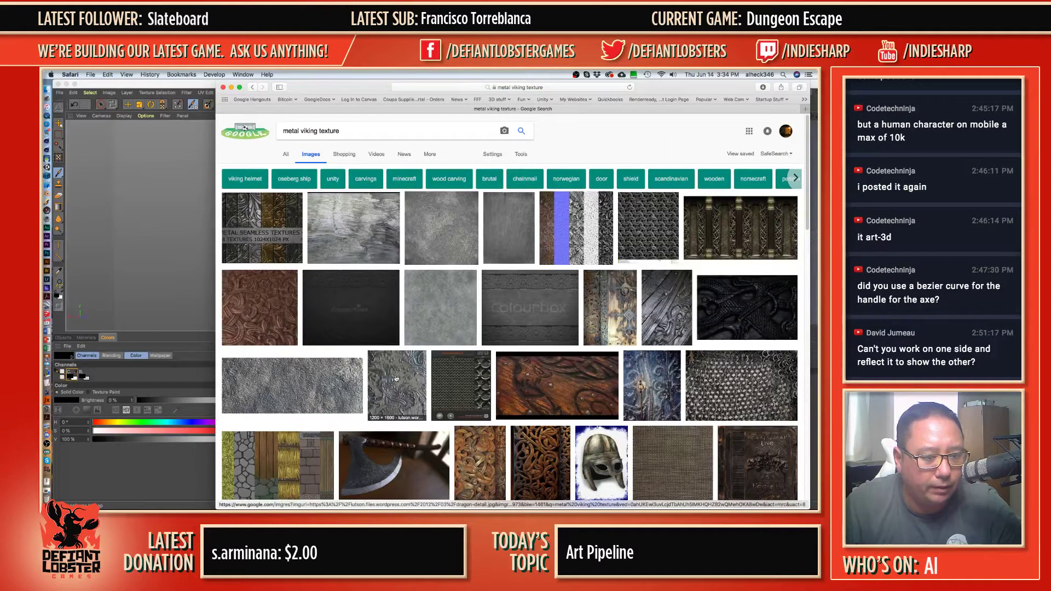
- Copy the embossed dragon leather image from the results and return to BodyPaint 3D with the browser out of the way
left_click(406, 393)
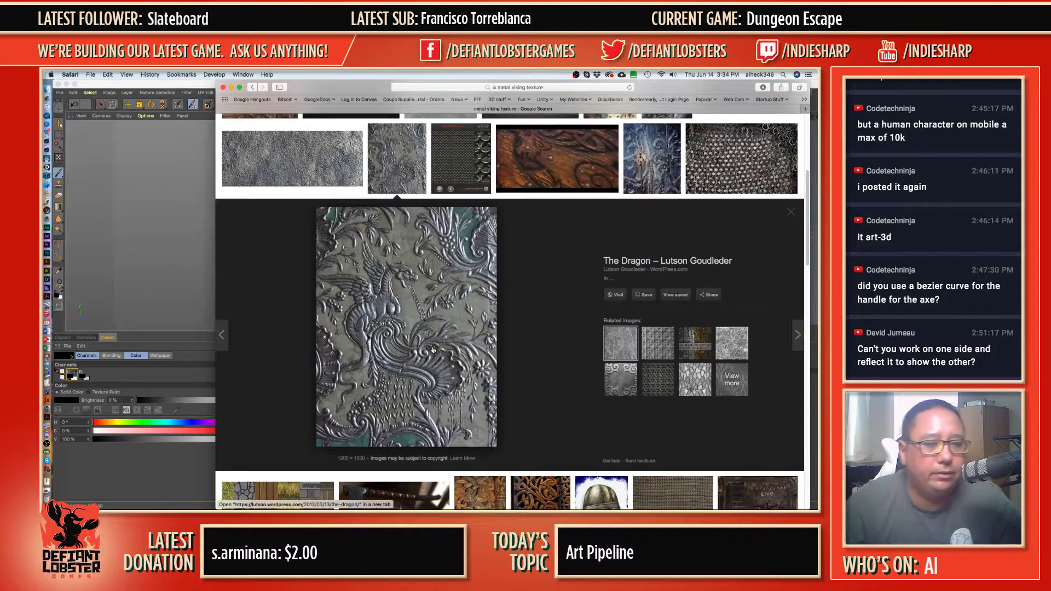
right_click(432, 325)
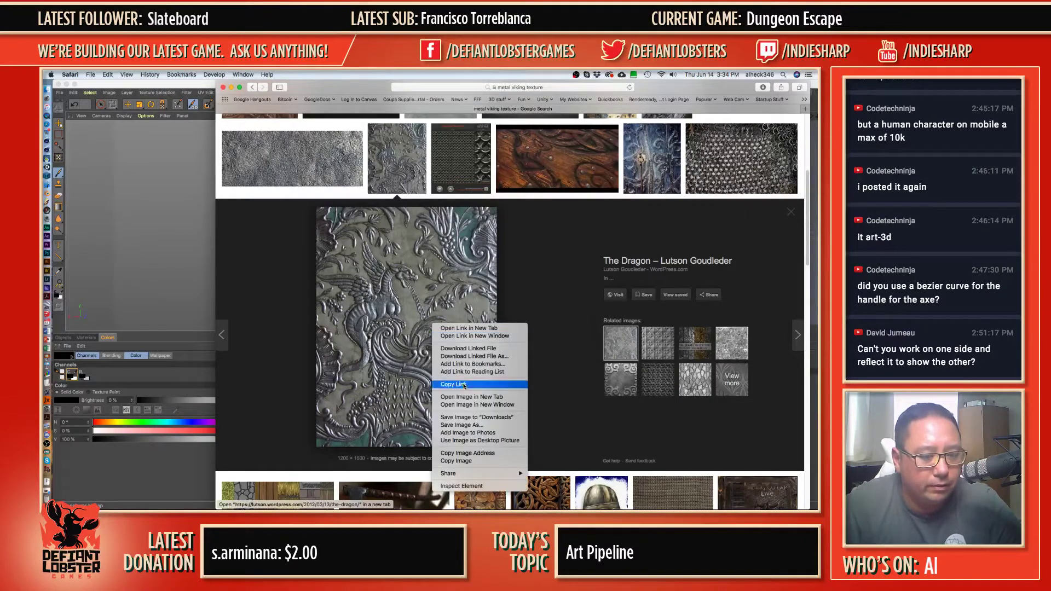
left_click(471, 461)
left_click_drag(241, 88, 739, 144)
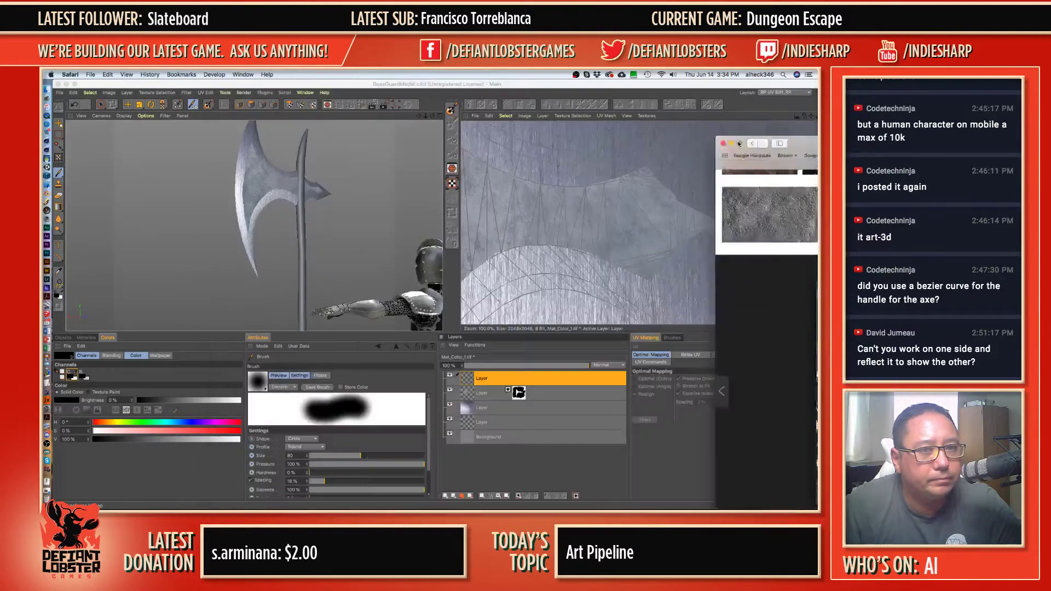
left_click(738, 143)
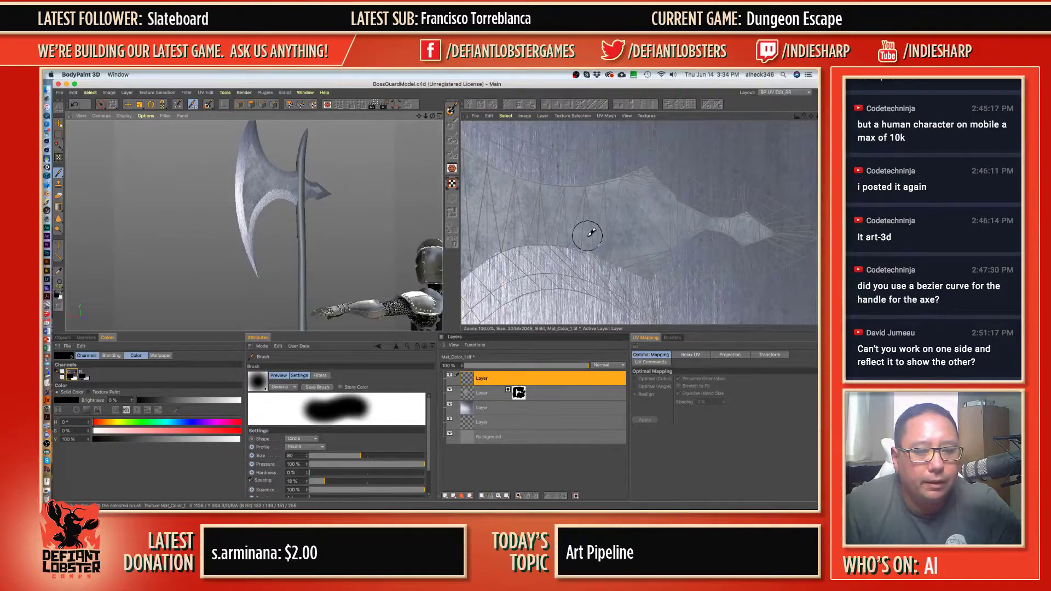
- Paste the dragon relief image as a layer on the halberd texture and shift it slightly upward over the blade's UVs
scroll(592, 233, "down", 2)
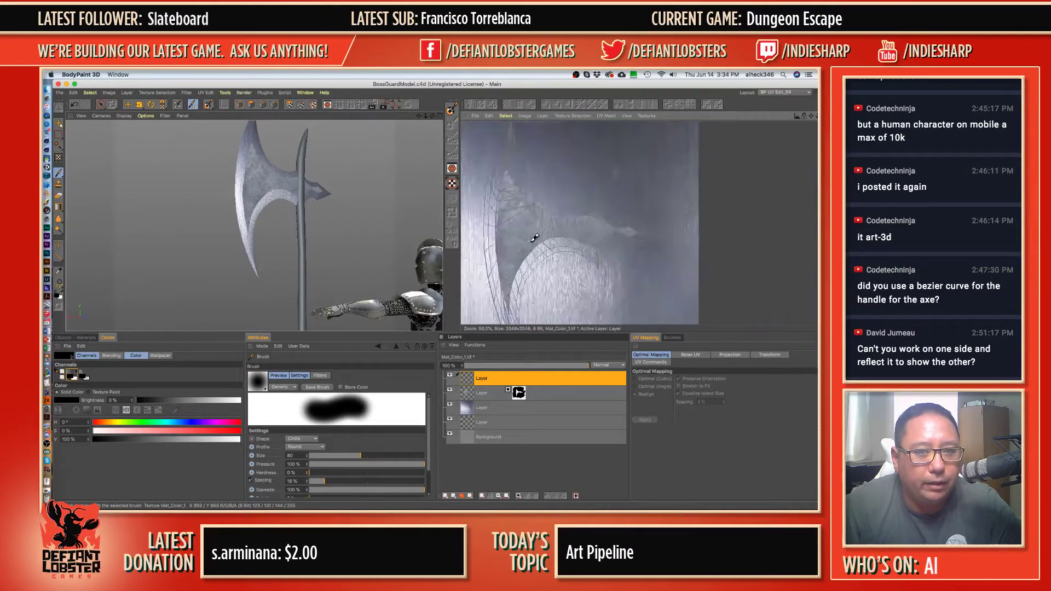
scroll(535, 238, "down", 1)
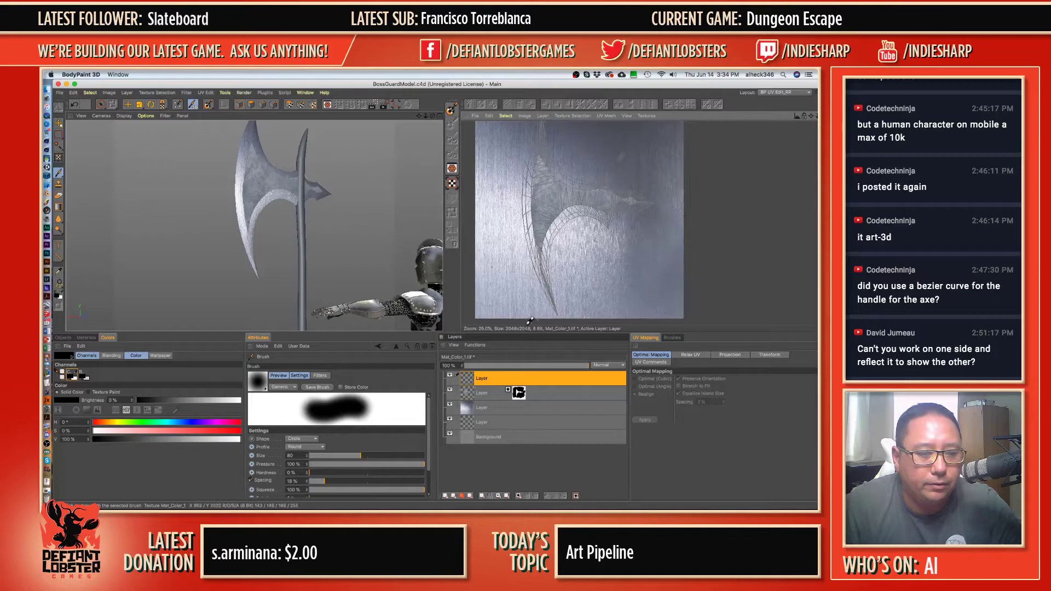
left_click(490, 378)
key("super+v")
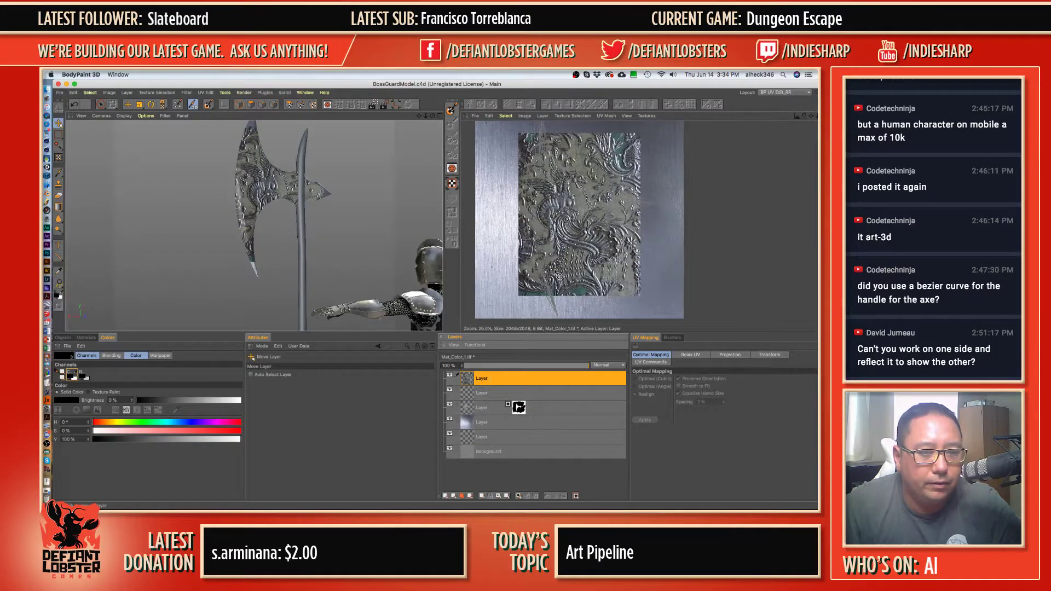
left_click_drag(564, 270, 569, 259)
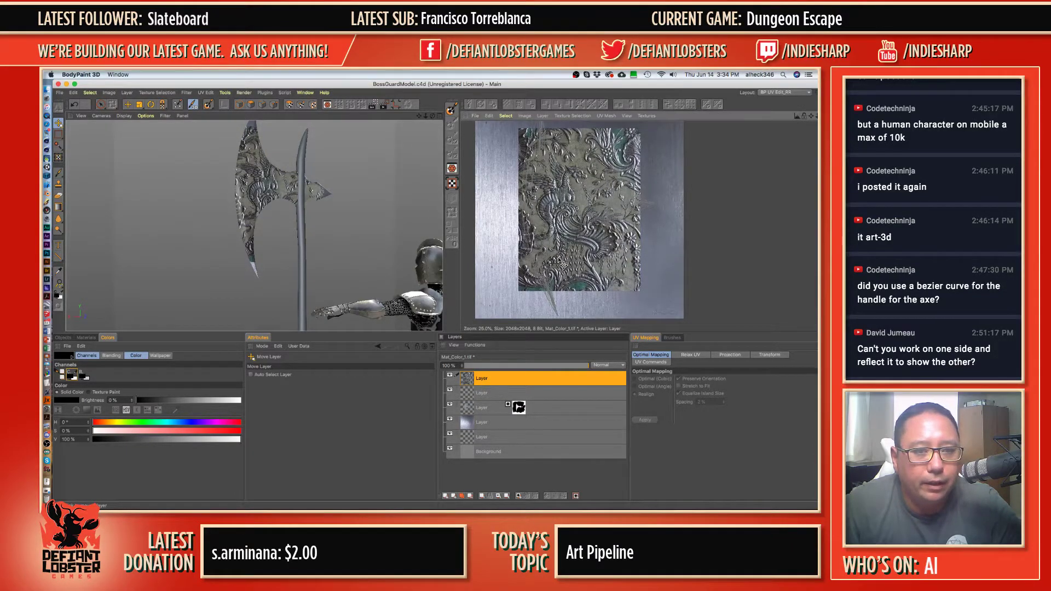
- Try copying the lower layer's blade-shaped mask onto the dragon relief layer and shifting the masked image
left_click(519, 408)
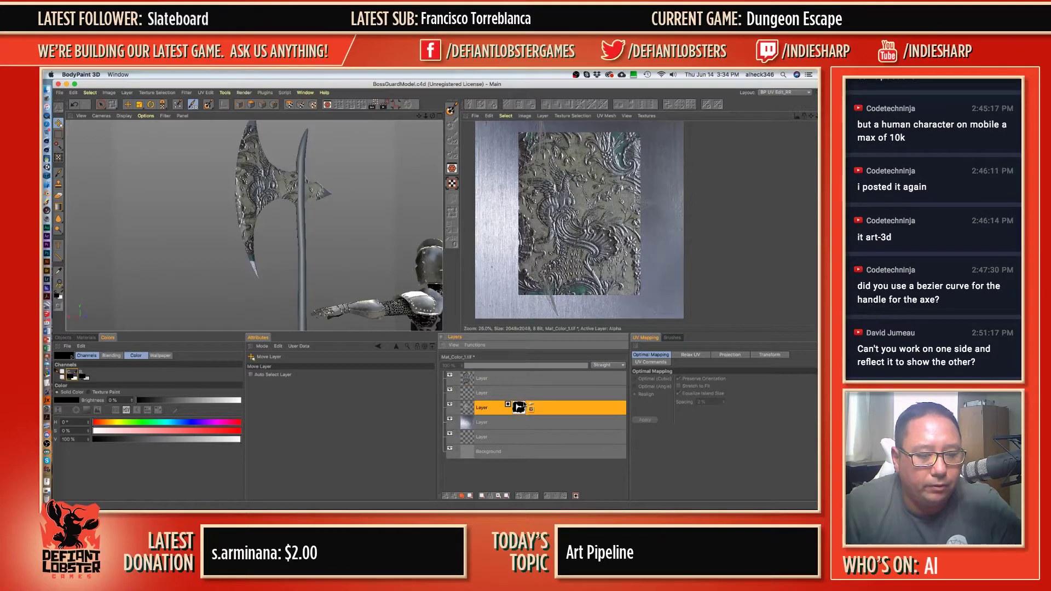
left_click_drag(522, 407, 523, 383)
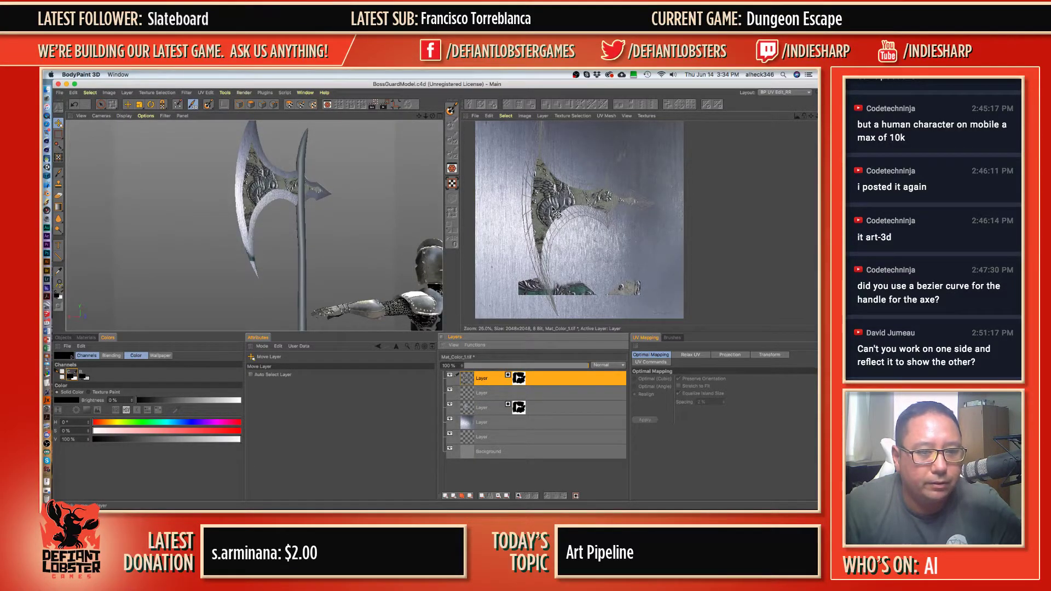
left_click_drag(556, 213, 556, 216)
key("super+z")
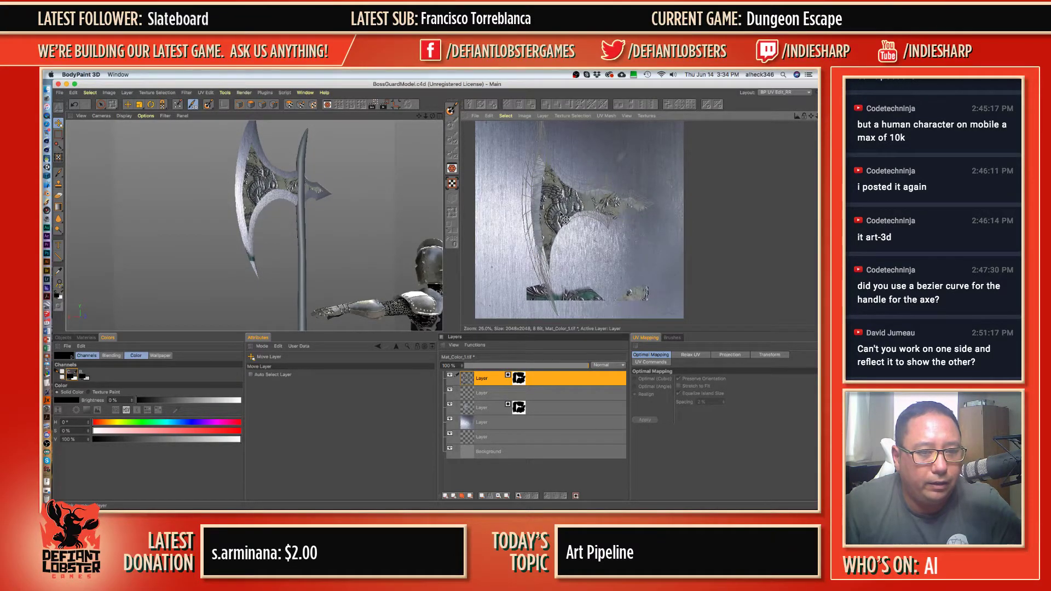
left_click(518, 378)
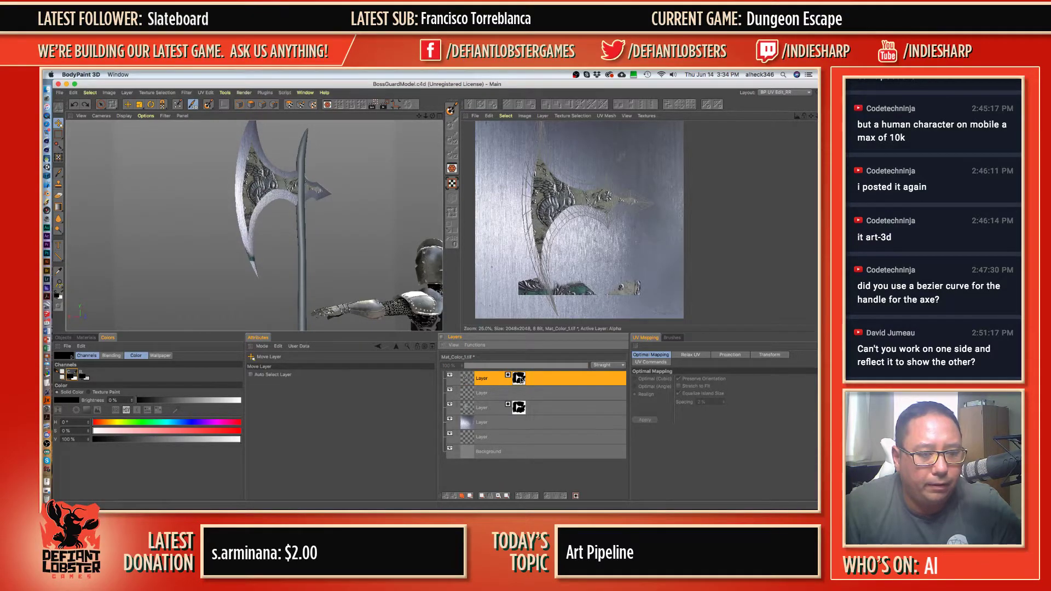
left_click(462, 496)
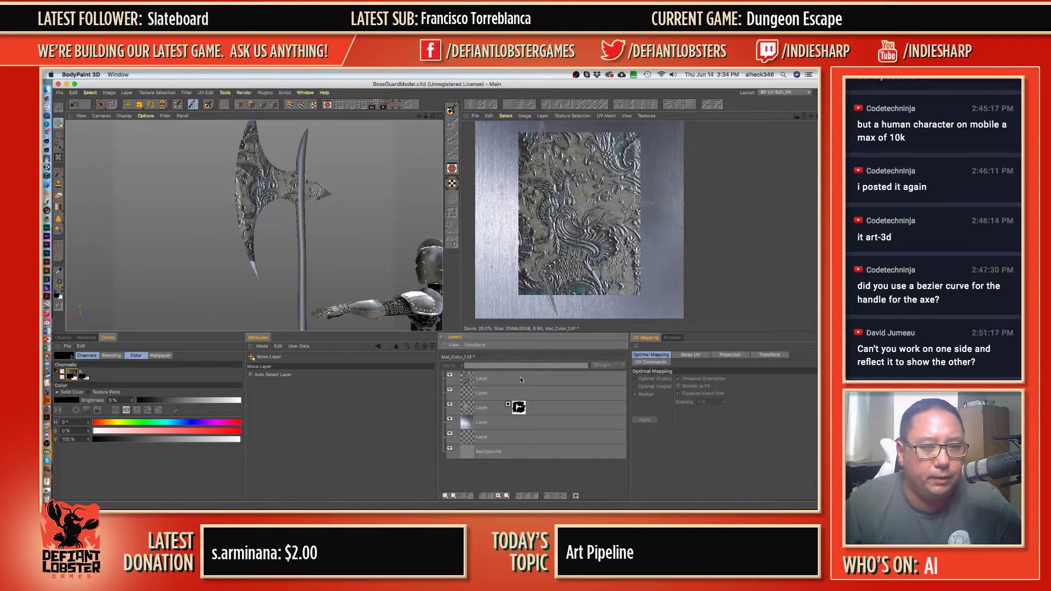
- Select the dragon relief layer and shift it slightly left on the halberd texture
left_click(554, 188)
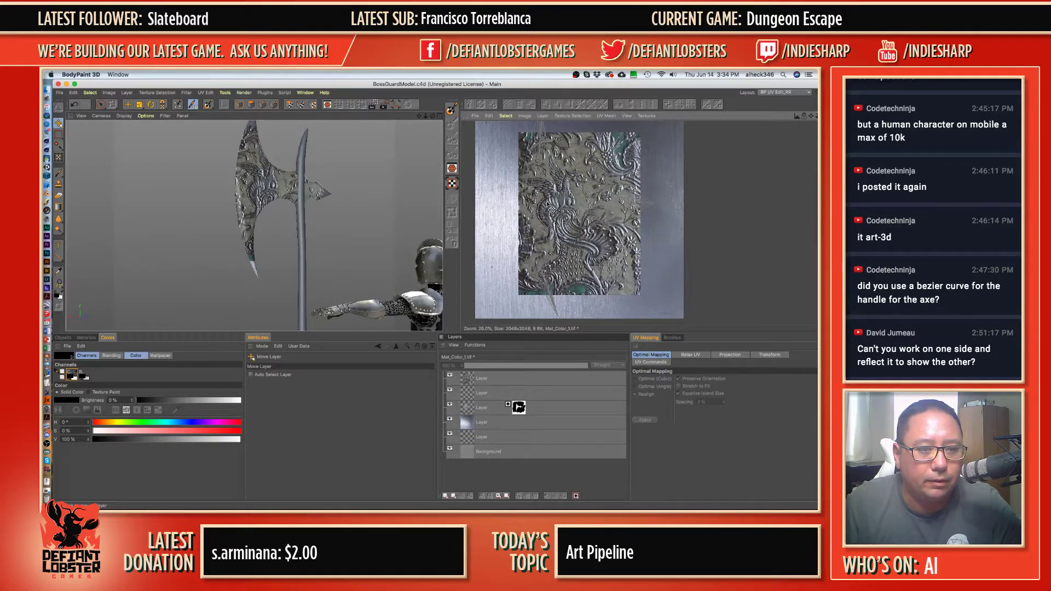
left_click(493, 377)
left_click_drag(577, 237, 562, 237)
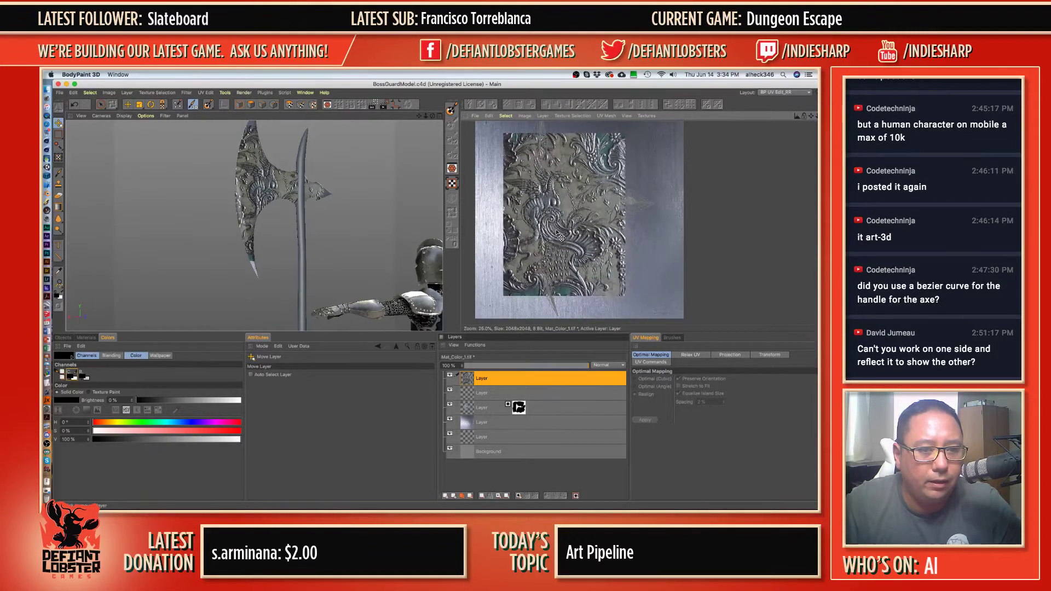
left_click(59, 157)
left_click(496, 222)
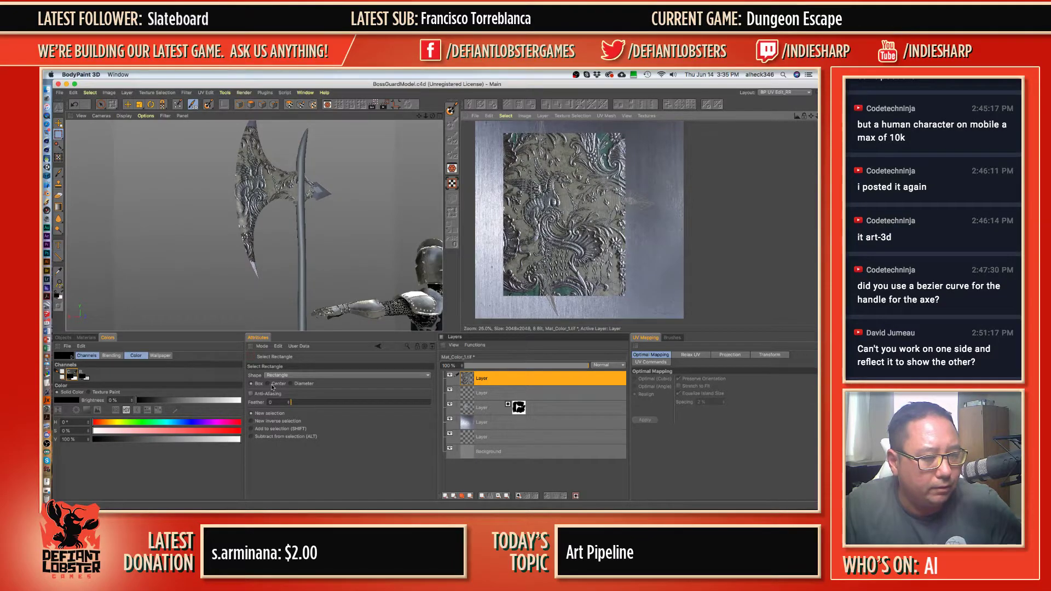
left_click(500, 382)
left_click(60, 173)
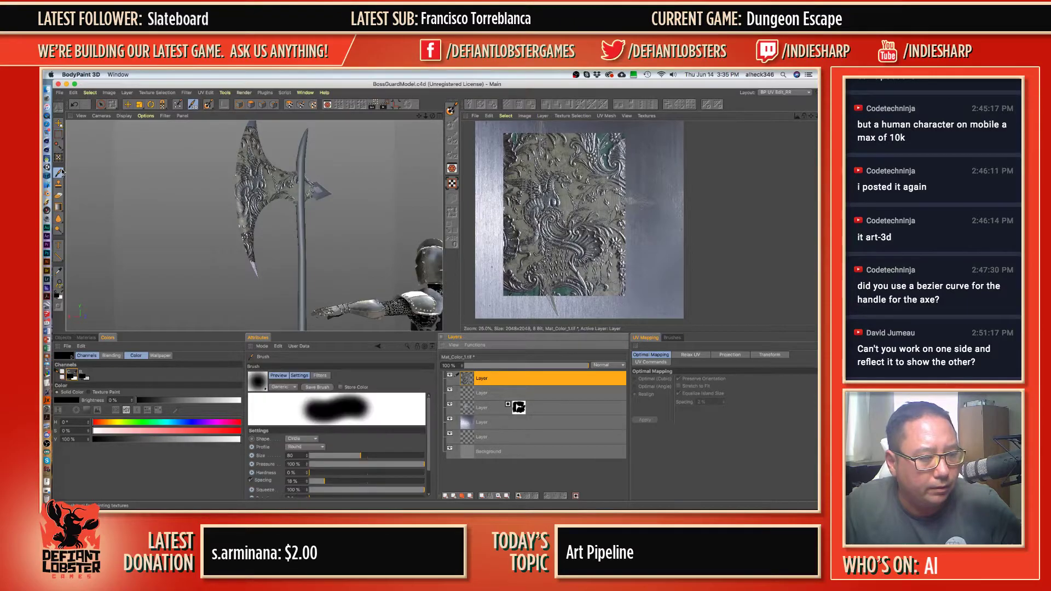
left_click(58, 184)
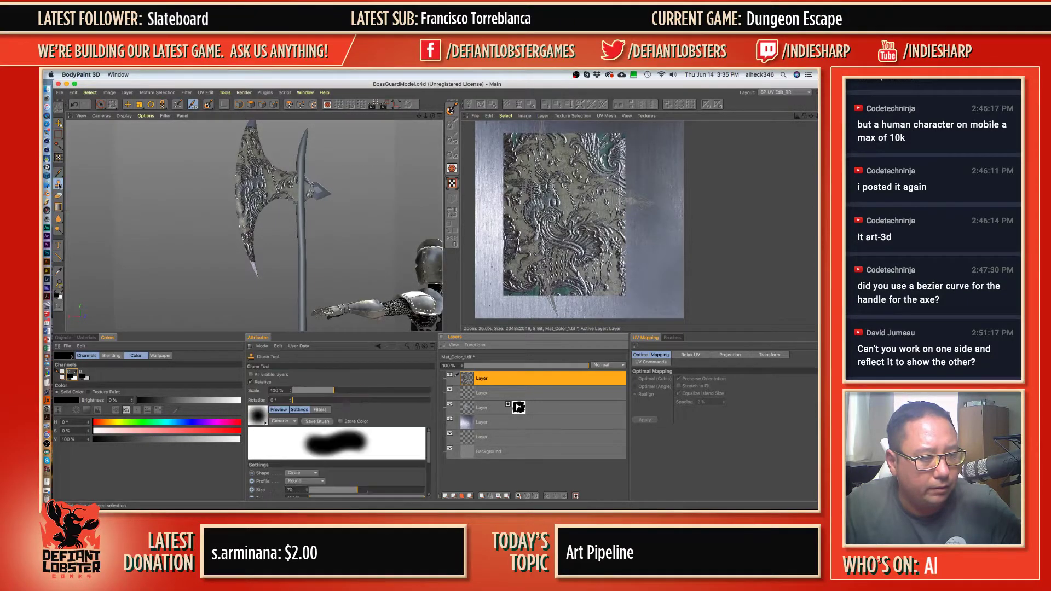
left_click(251, 375)
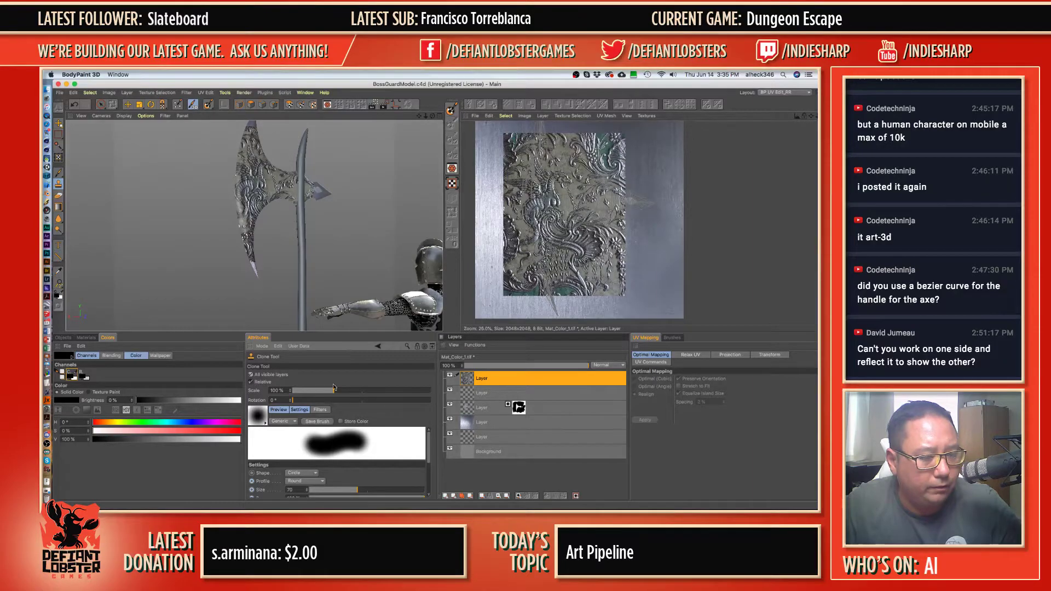
left_click(59, 159)
left_click(498, 222)
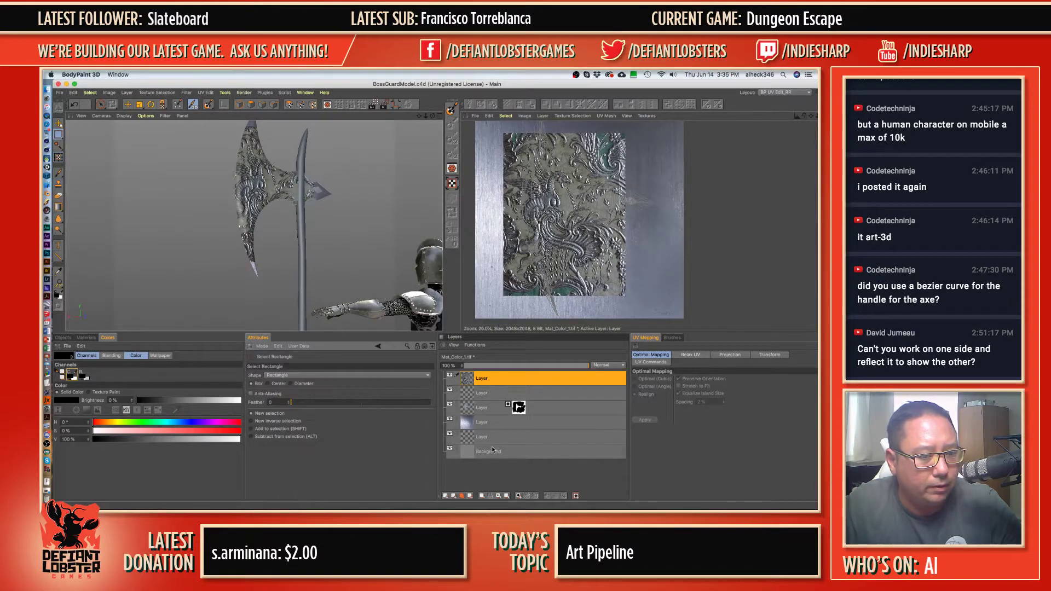
left_click(490, 379)
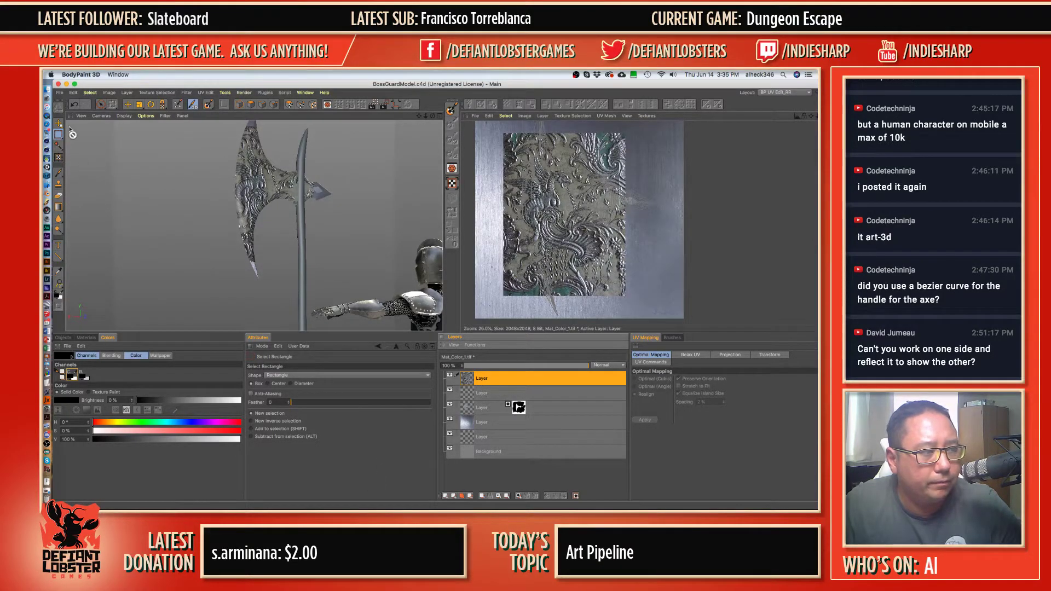
- Select the whole dragon relief with a rectangle and flip it horizontally with Transform Bitmap
left_click_drag(500, 132, 628, 299)
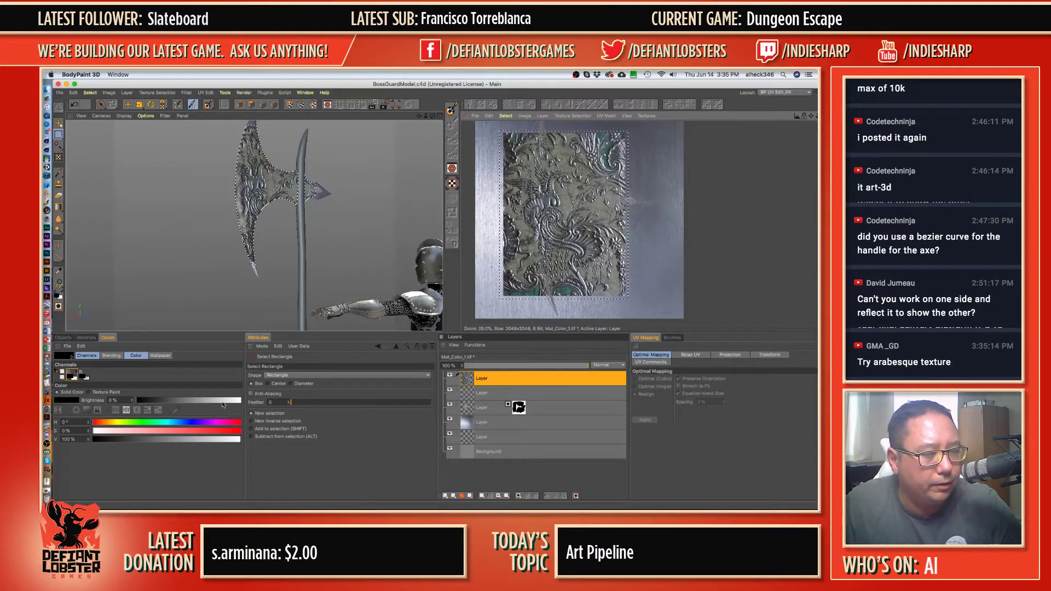
left_click(59, 157)
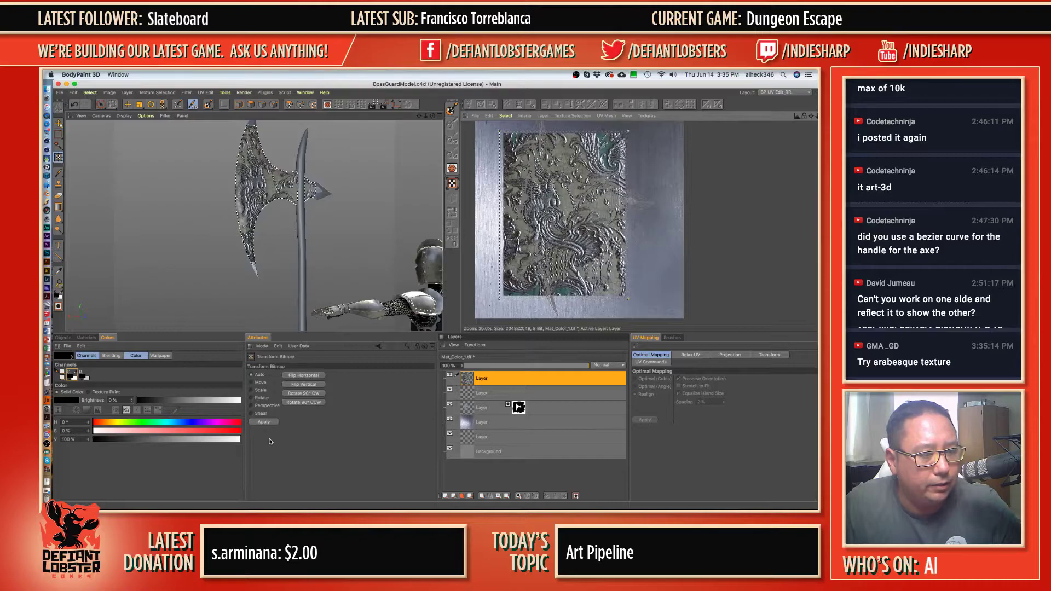
left_click(305, 375)
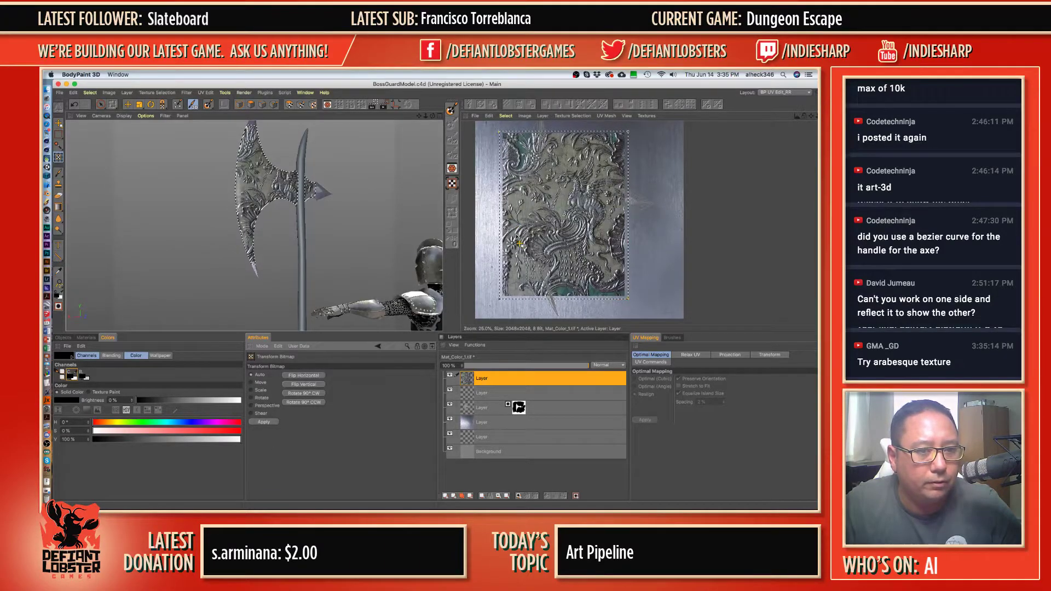
- Scale the flipped dragon relief down, place it over the middle of the axe blade's UVs, and clear the selection
left_click_drag(582, 241, 557, 242)
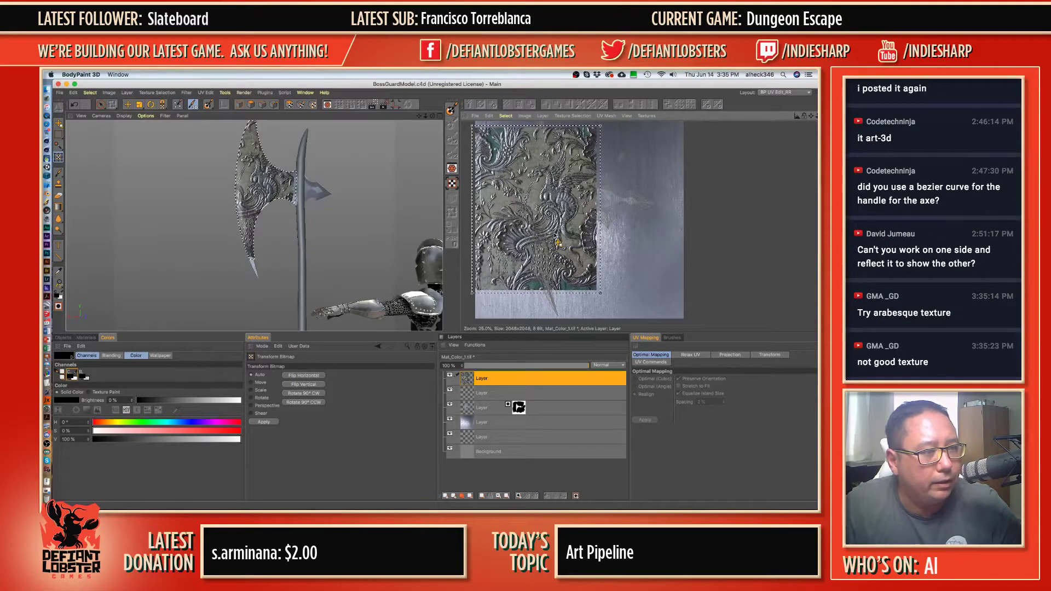
left_click_drag(601, 293, 550, 231)
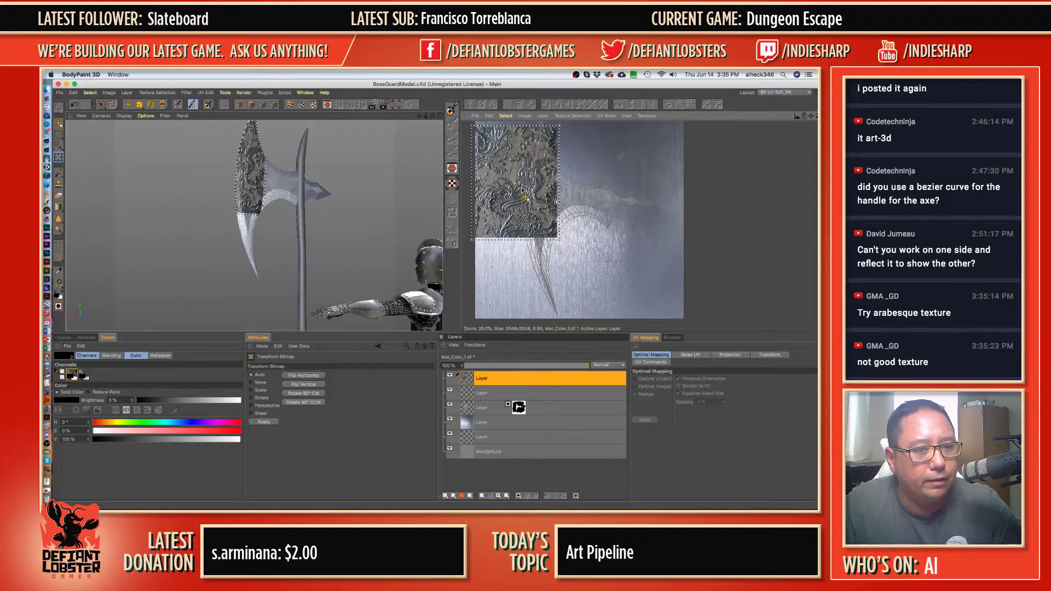
left_click_drag(523, 190, 558, 218)
left_click(59, 124)
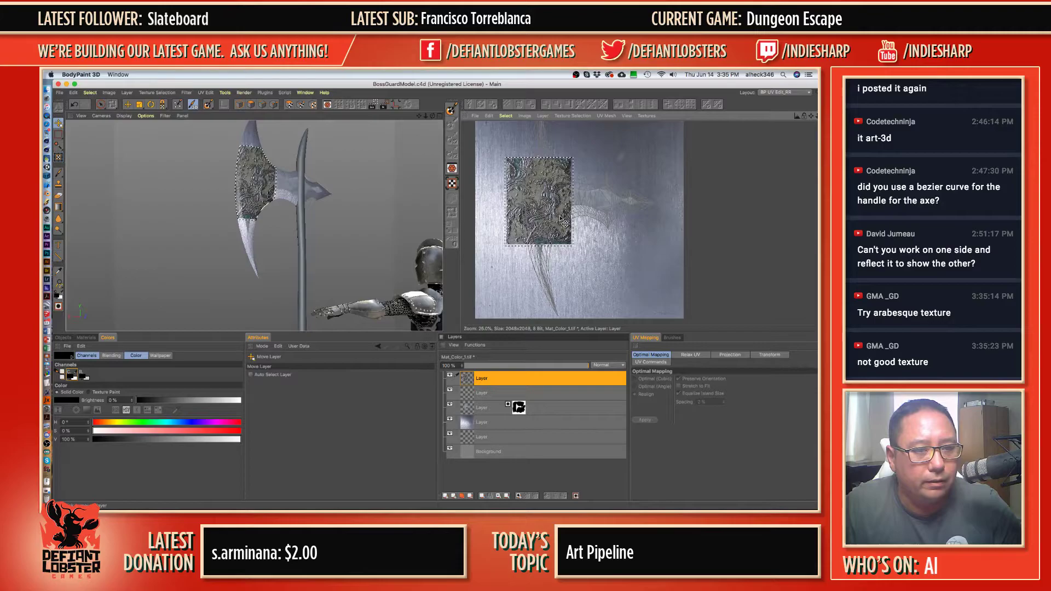
left_click(59, 134)
left_click(529, 380)
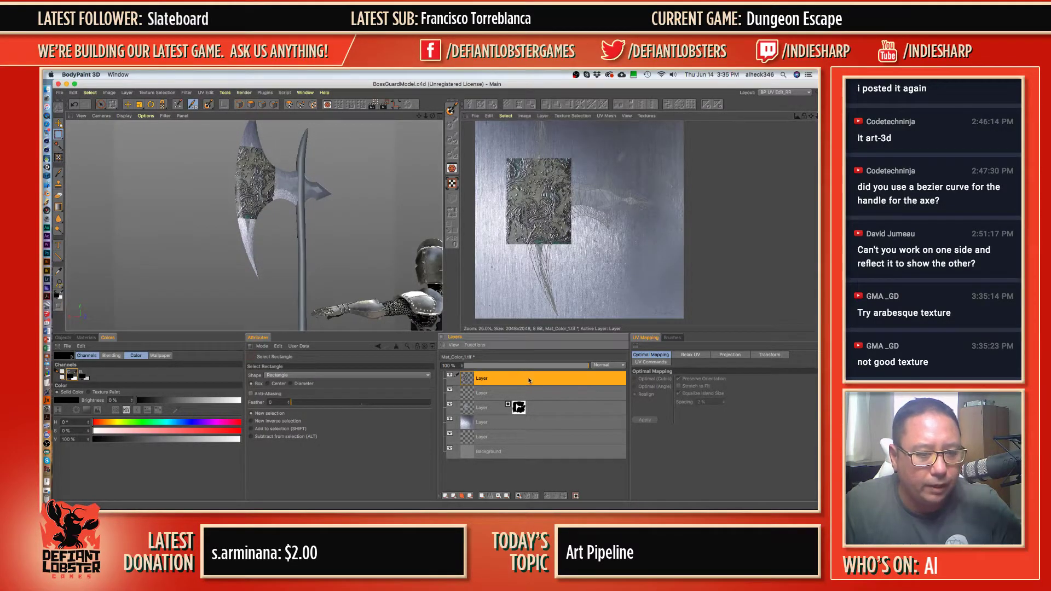
left_click(617, 365)
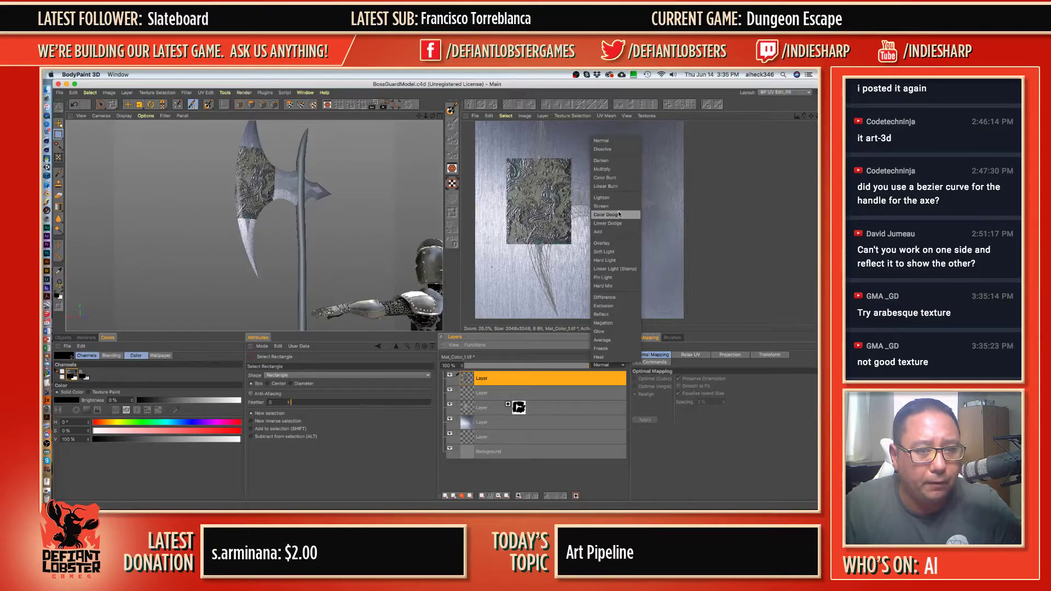
left_click(706, 236)
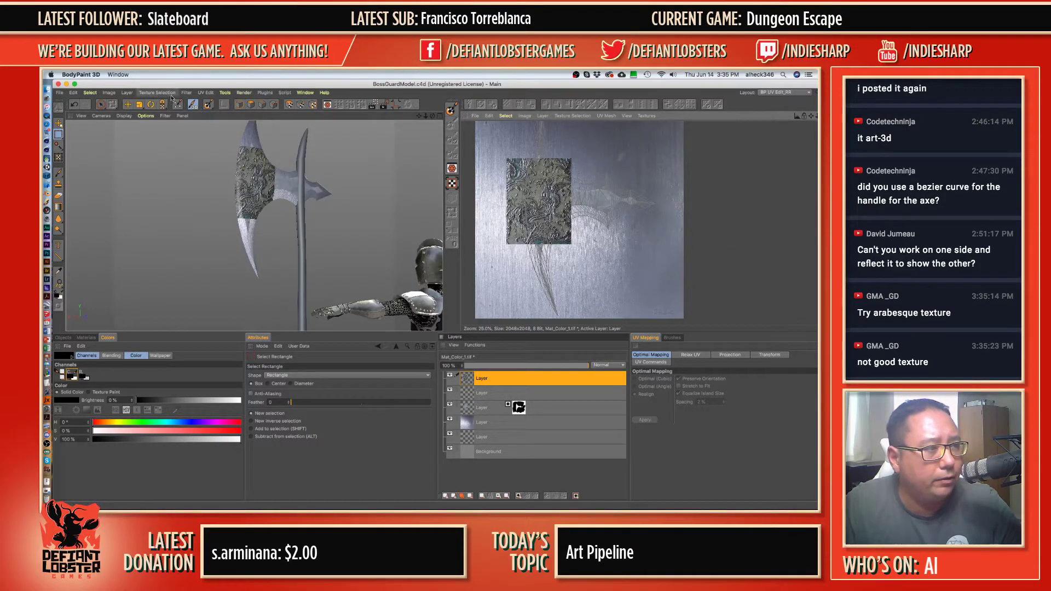
- Apply a Hue/Saturation correction to the dragon relief layer with saturation -52, lightness -4 and a reduced hue
left_click(153, 93)
mouse_move(187, 92)
mouse_move(200, 125)
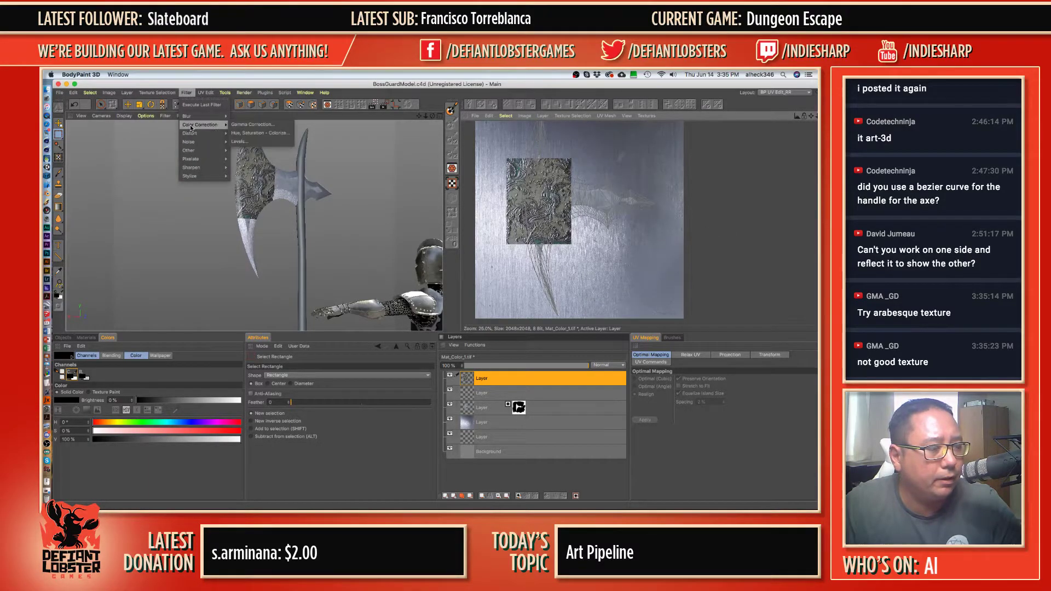
left_click(269, 133)
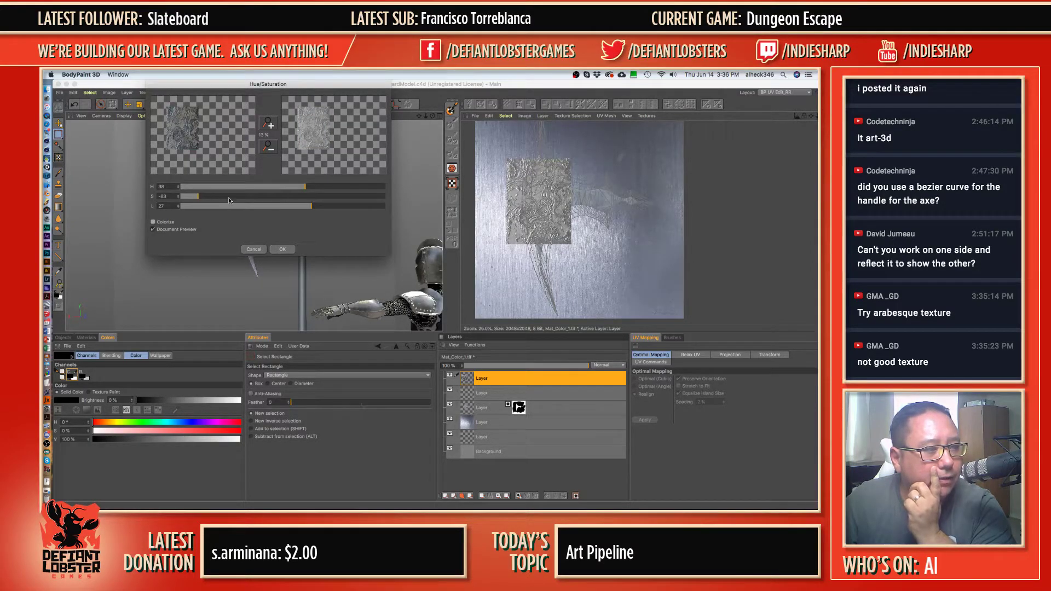
left_click_drag(229, 199, 304, 209)
left_click(280, 207)
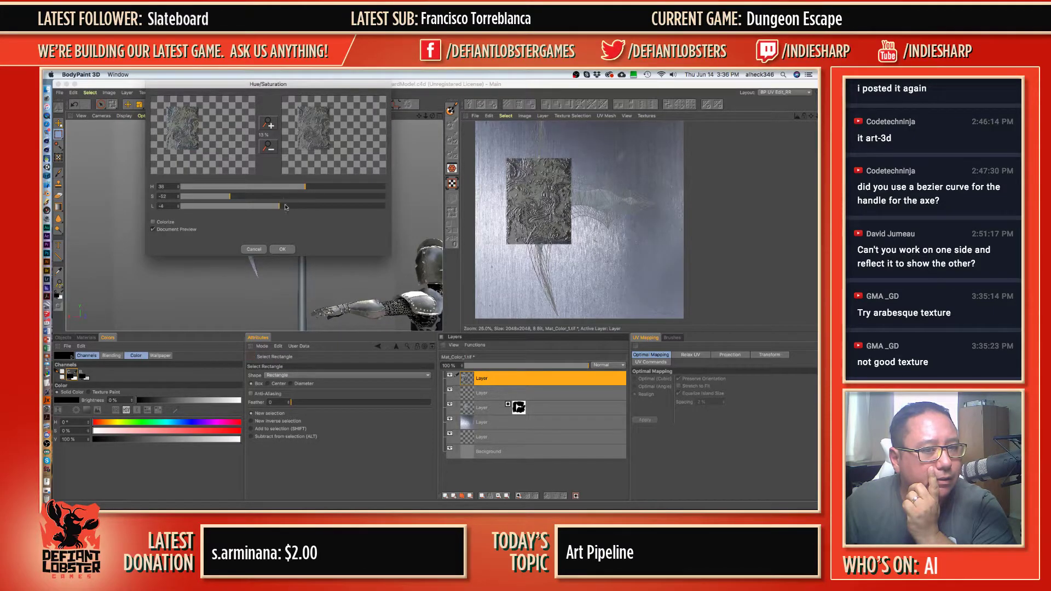
left_click(276, 188)
left_click(282, 249)
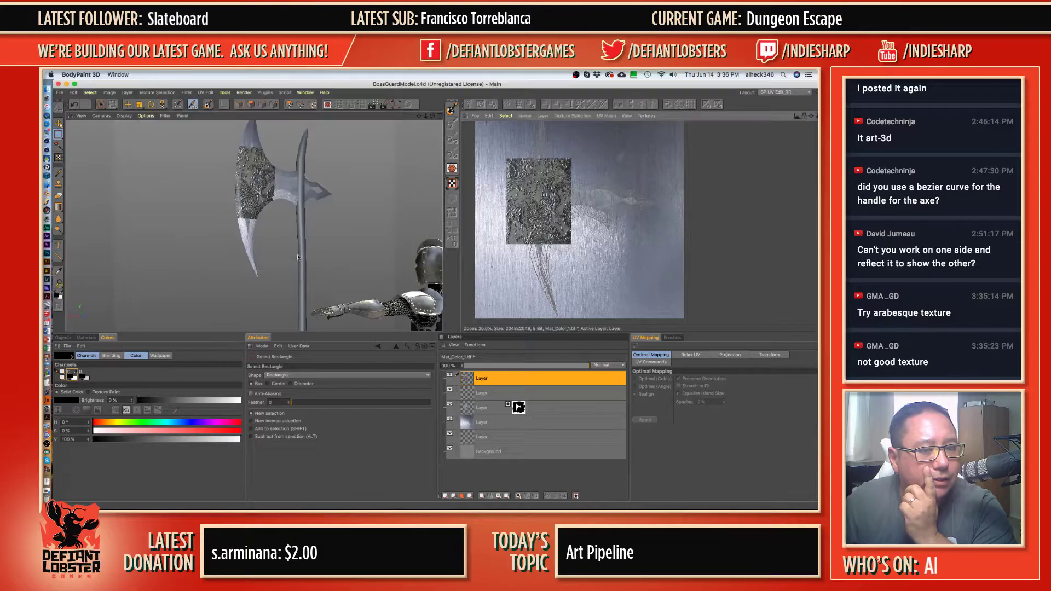
- Increase the dragon relief's contrast with Levels, setting black input to 49, midtones to about 1.7, lowered white input and full output range
left_click(605, 365)
left_click(530, 377)
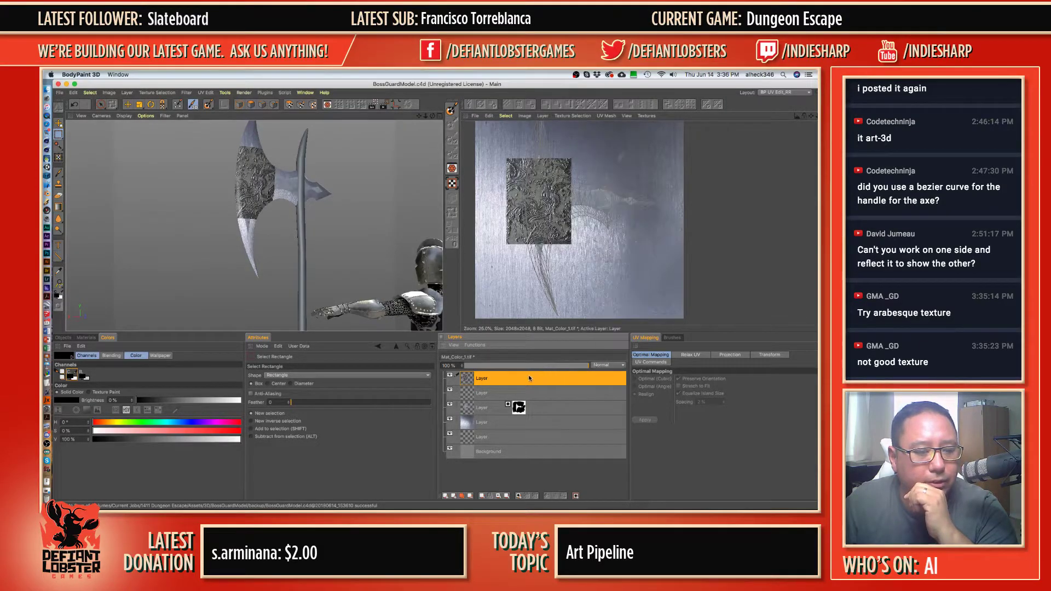
left_click(186, 93)
mouse_move(194, 125)
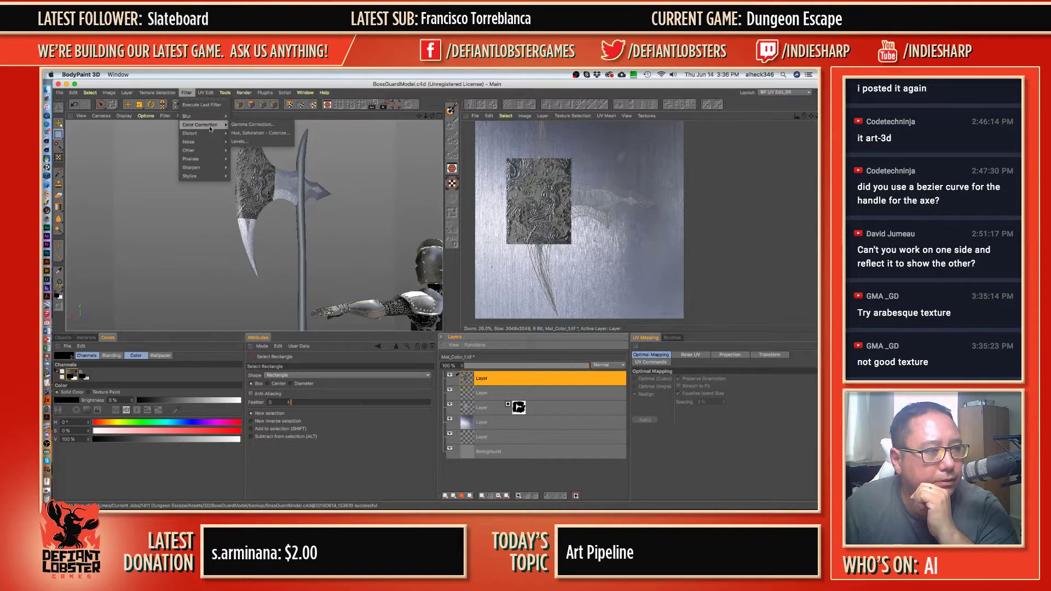
left_click(240, 141)
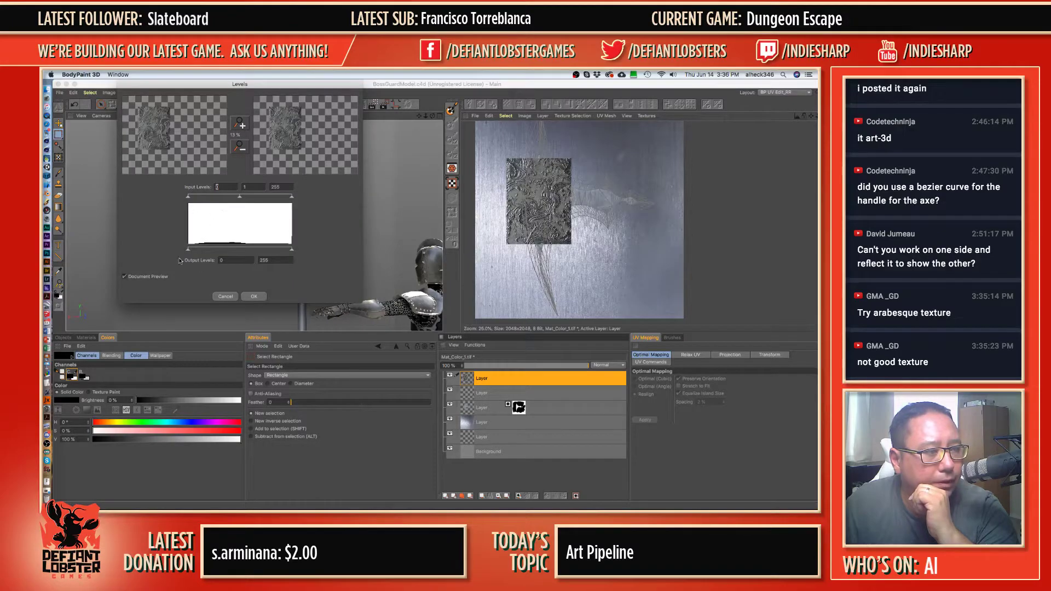
mouse_move(188, 250)
left_mouse_down()
mouse_move(221, 251)
mouse_move(200, 250)
left_mouse_up()
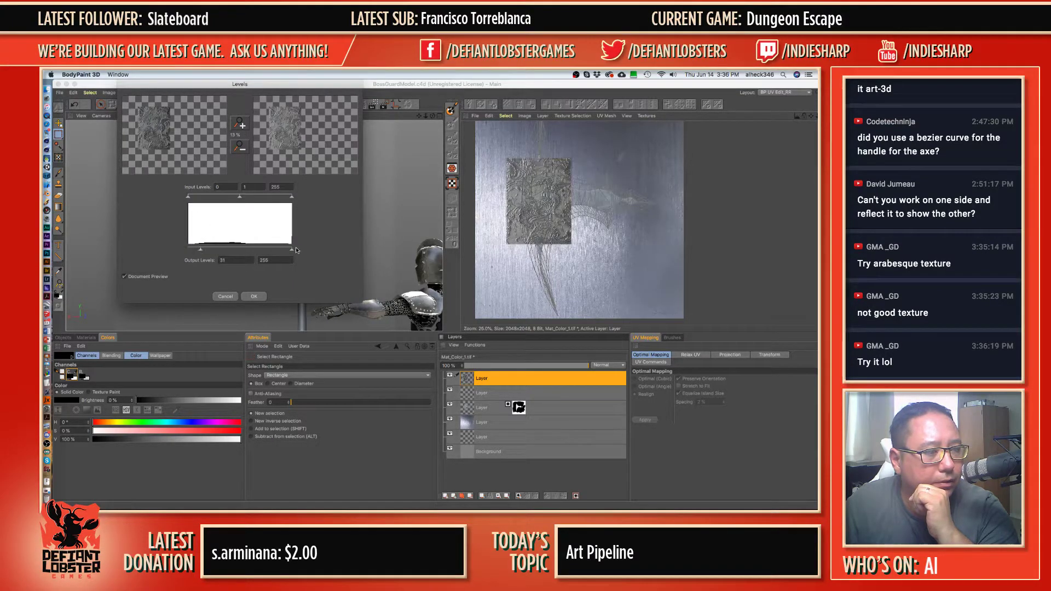
left_click_drag(292, 250, 268, 250)
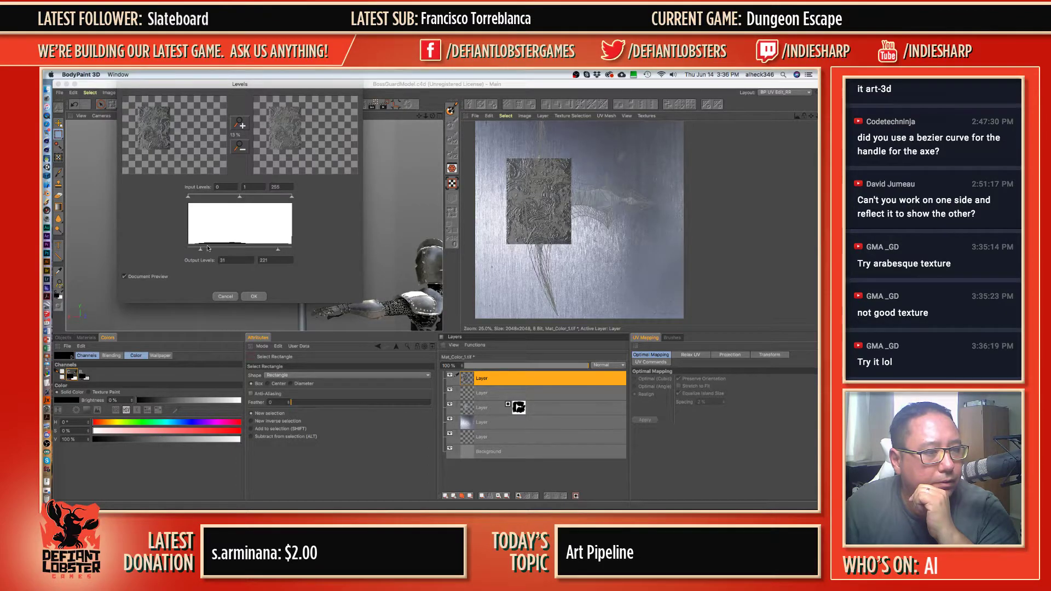
left_click_drag(202, 251, 208, 199)
left_click_drag(293, 251, 292, 250)
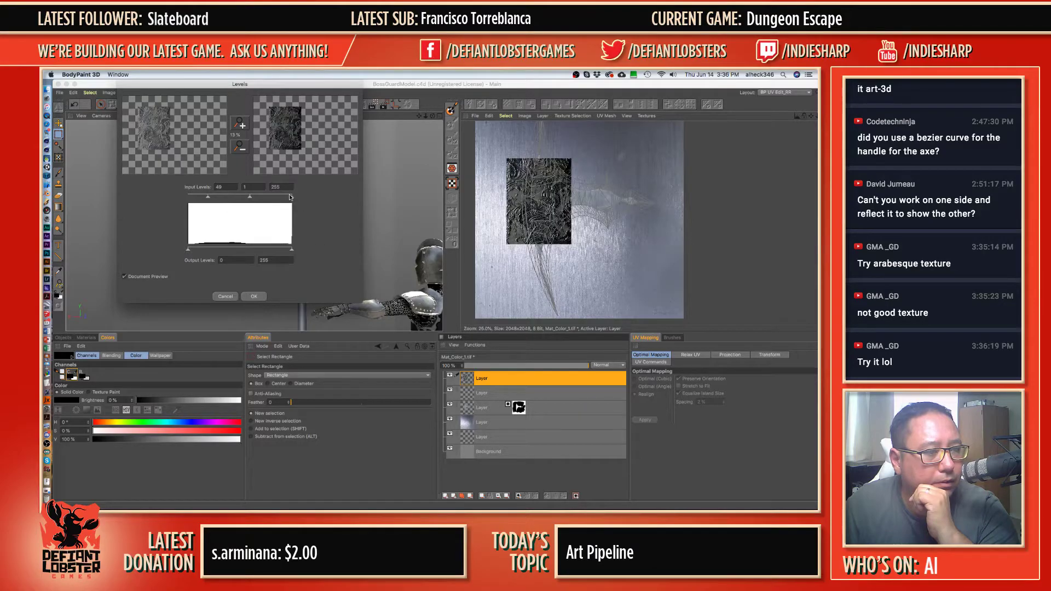
left_click_drag(291, 196, 232, 201)
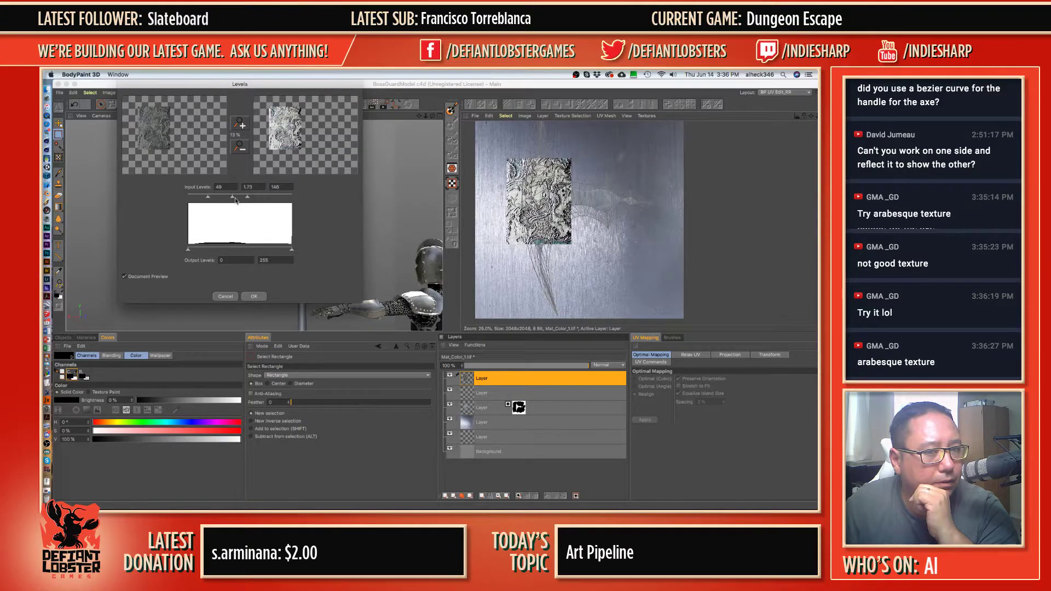
left_click(254, 298)
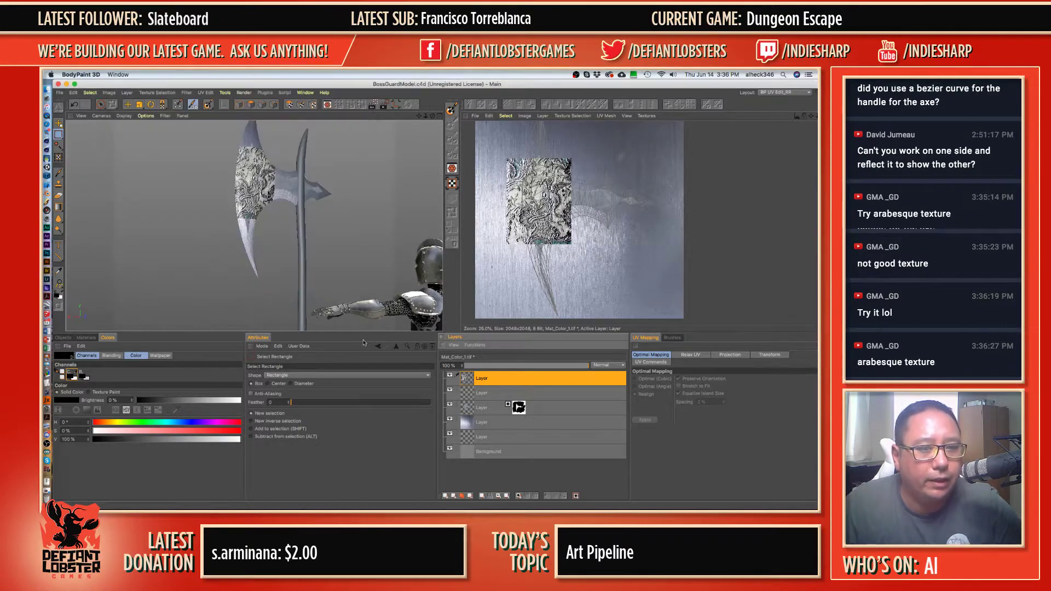
- Set the dragon relief layer's blend mode to Multiply and copy the lower layer's axe-head mask onto it
left_click(602, 366)
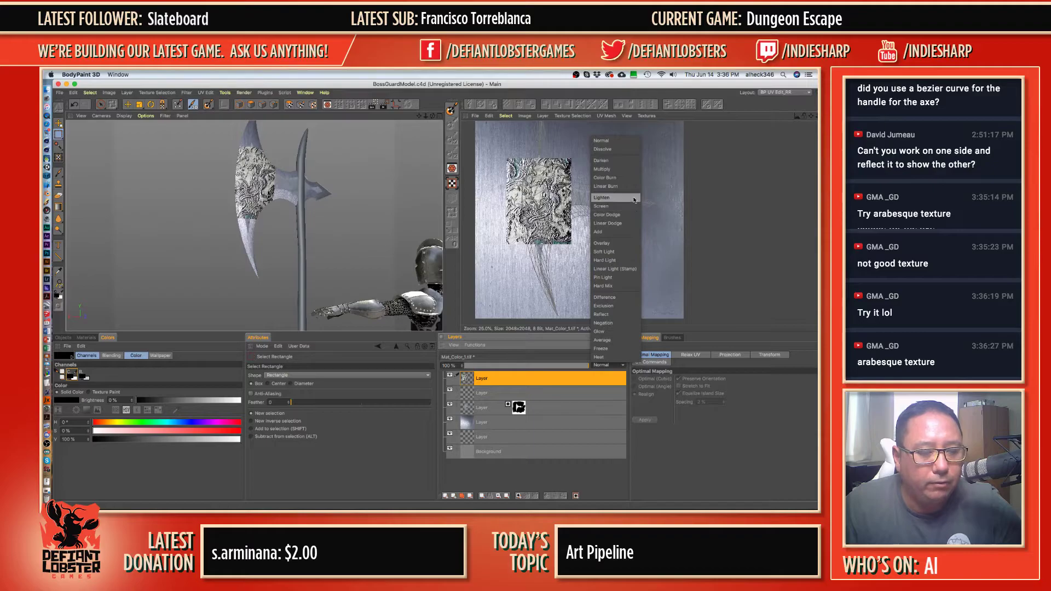
left_click(622, 174)
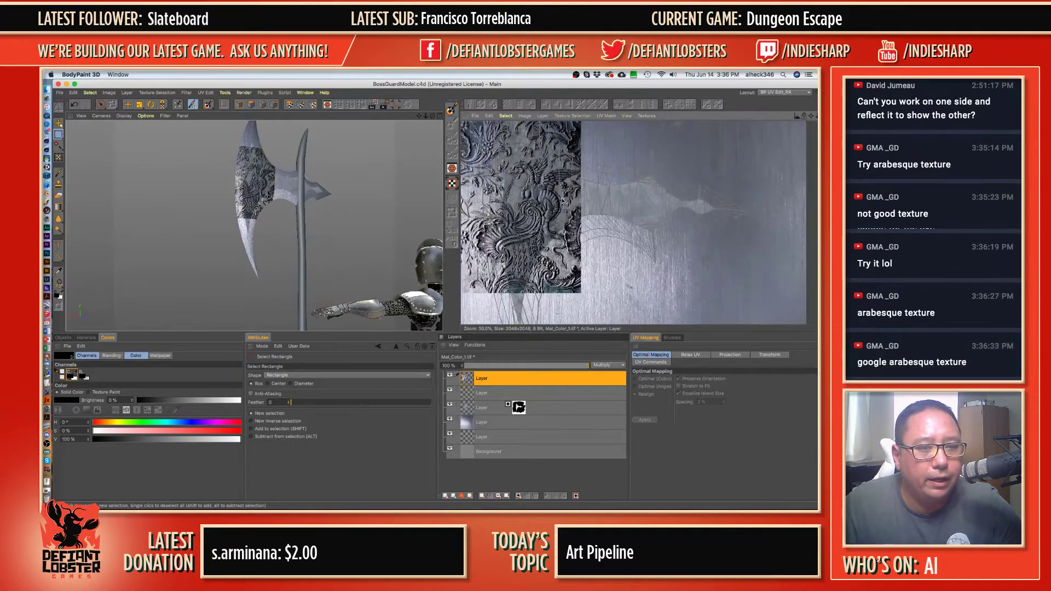
scroll(570, 232, "up", 4)
scroll(570, 232, "down", 1)
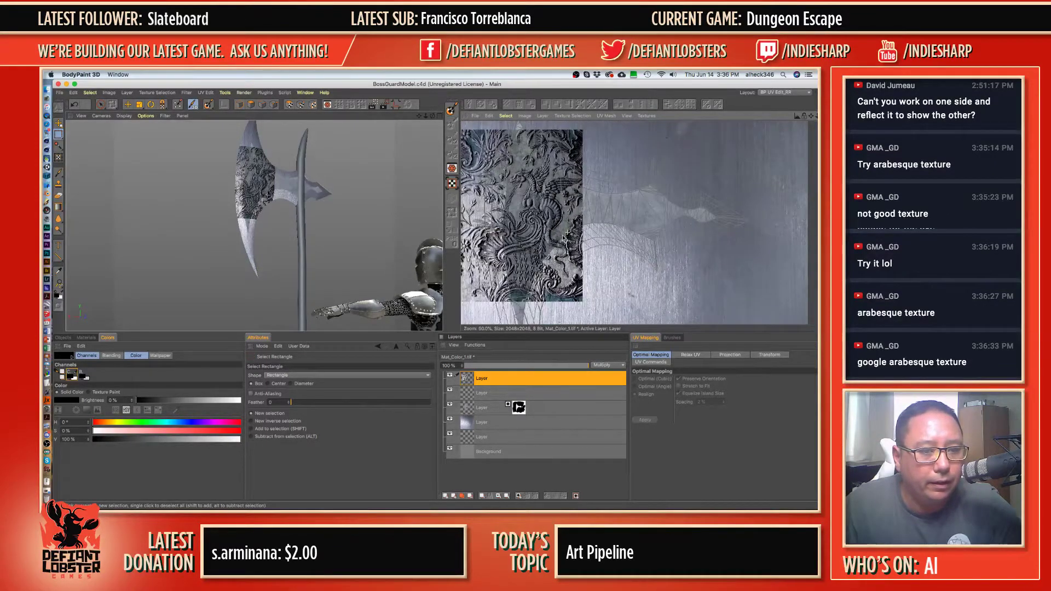
left_click_drag(519, 408, 521, 382)
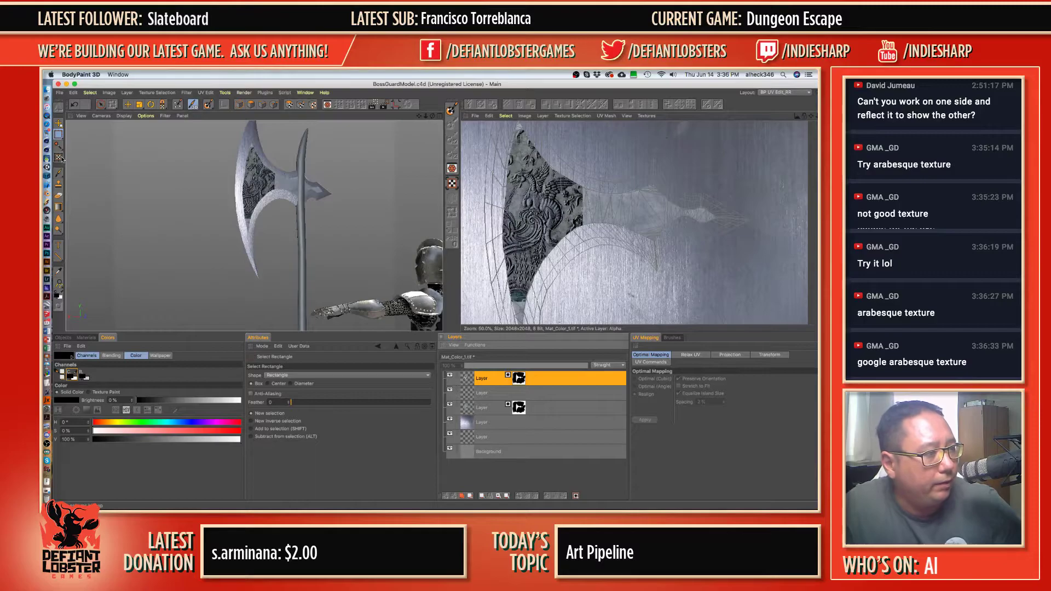
- Clone the dragon relief into the uncovered blade tips and the start of the axe head's neck on the relief layer
left_click(59, 184)
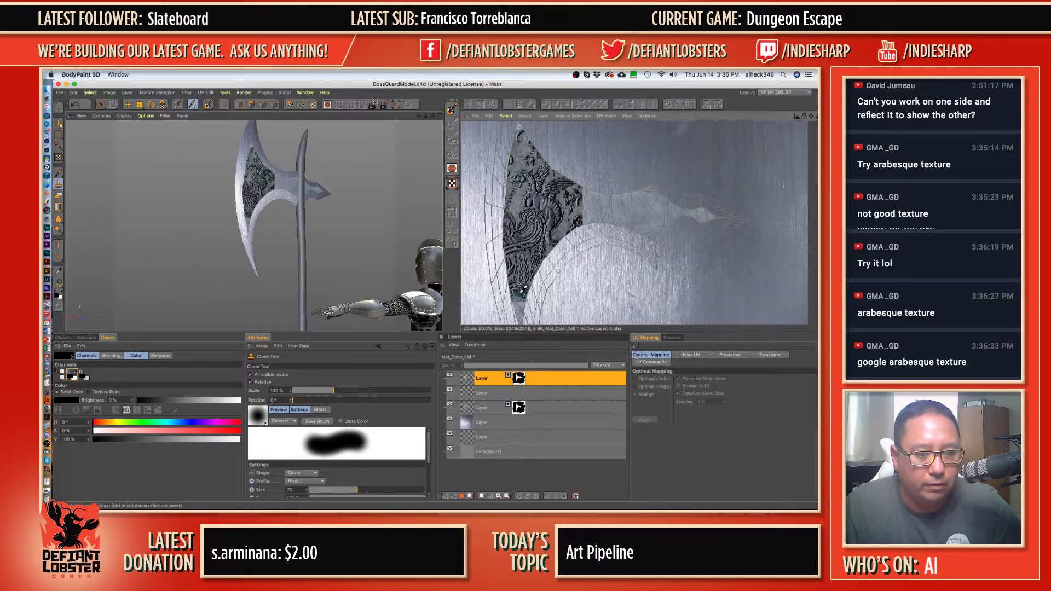
left_click(467, 379)
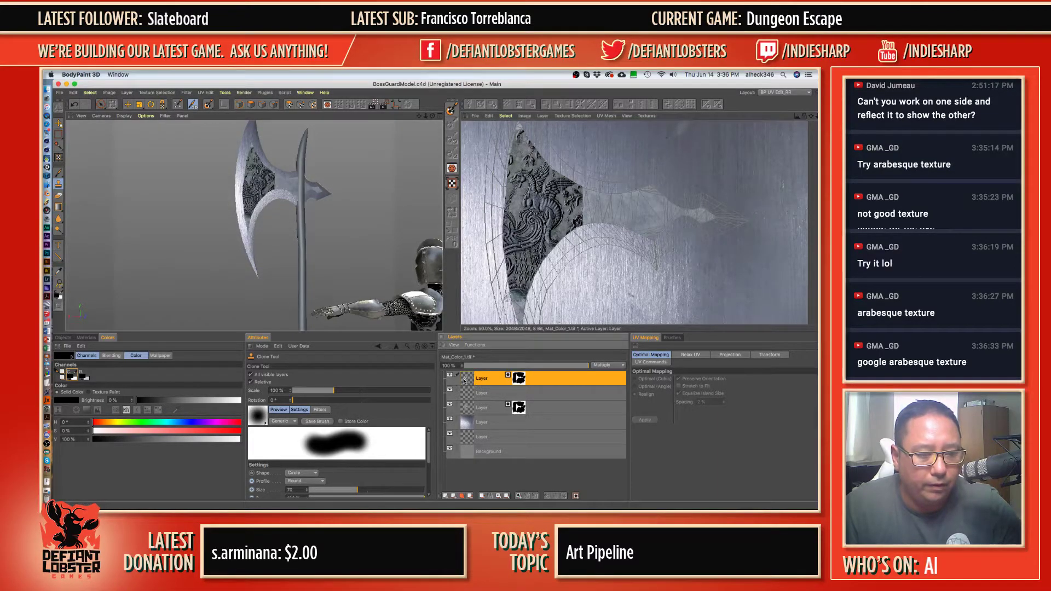
left_click_drag(518, 309, 536, 260)
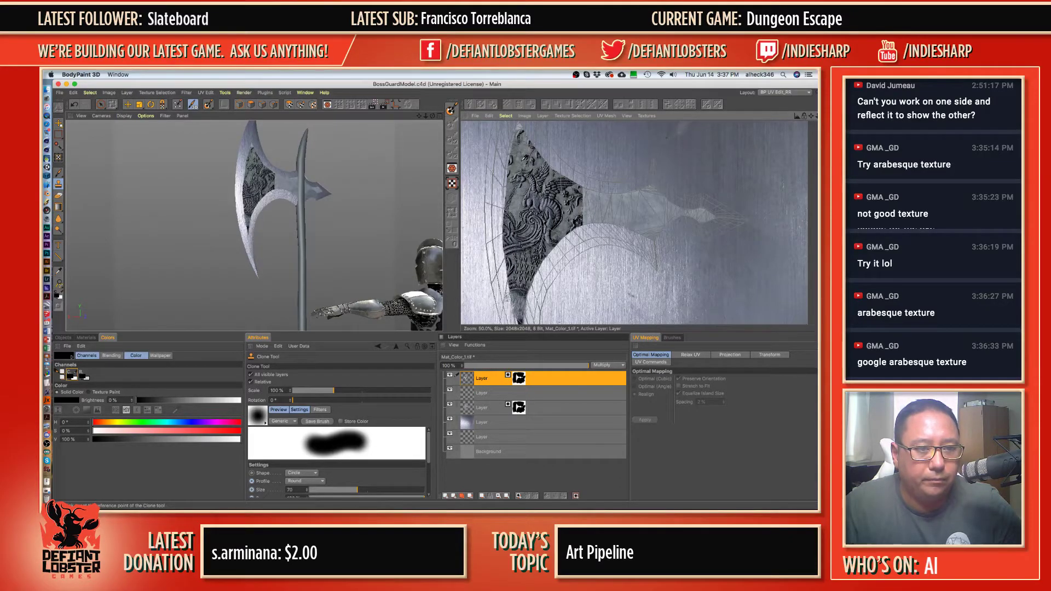
mouse_move(525, 117)
left_mouse_down()
mouse_move(512, 148)
mouse_move(535, 157)
left_mouse_up()
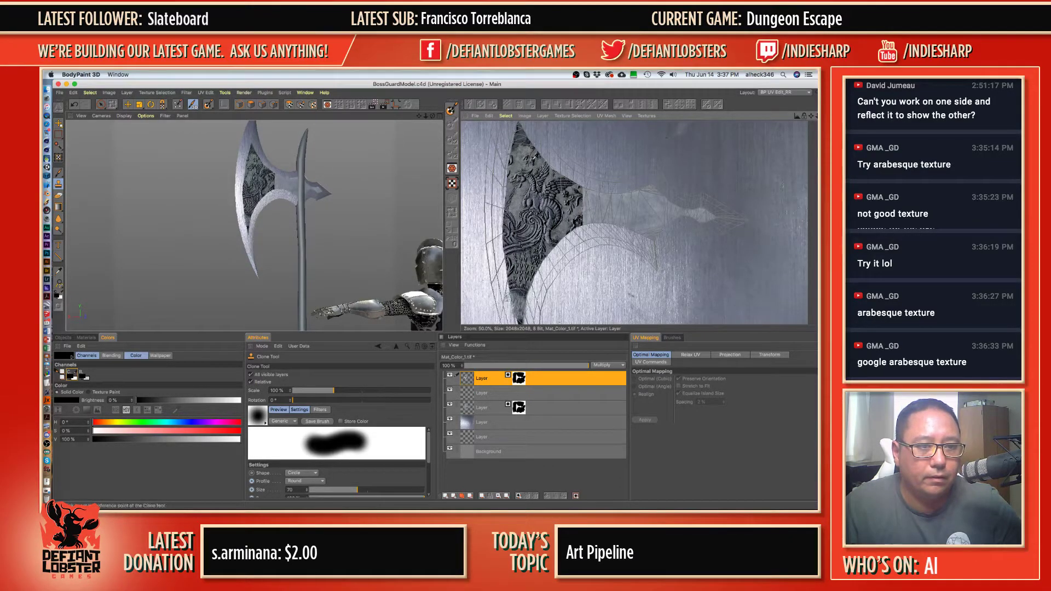
mouse_move(597, 200)
left_mouse_down()
mouse_move(589, 192)
mouse_move(583, 225)
mouse_move(586, 189)
mouse_move(574, 218)
mouse_move(580, 183)
mouse_move(572, 218)
mouse_move(591, 221)
mouse_move(572, 227)
mouse_move(582, 198)
left_mouse_up()
mouse_move(594, 187)
left_mouse_down()
mouse_move(598, 224)
mouse_move(600, 209)
mouse_move(596, 222)
mouse_move(615, 207)
left_mouse_up()
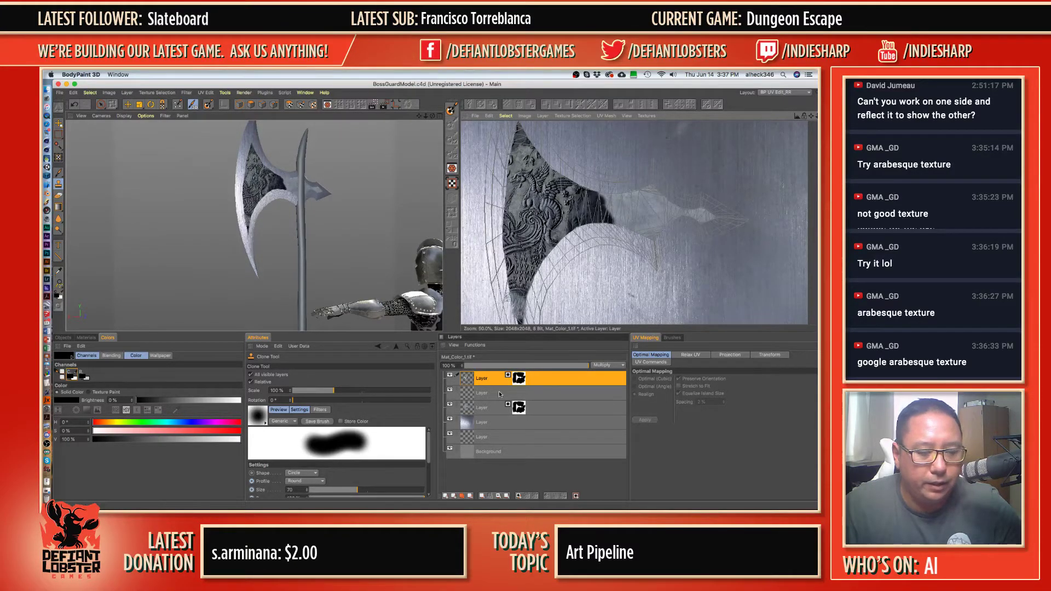
- Delete the relief layer's mask and clone the relief pattern across the axe head's neck to the tip of the rear spike
left_click(523, 381)
key("Delete")
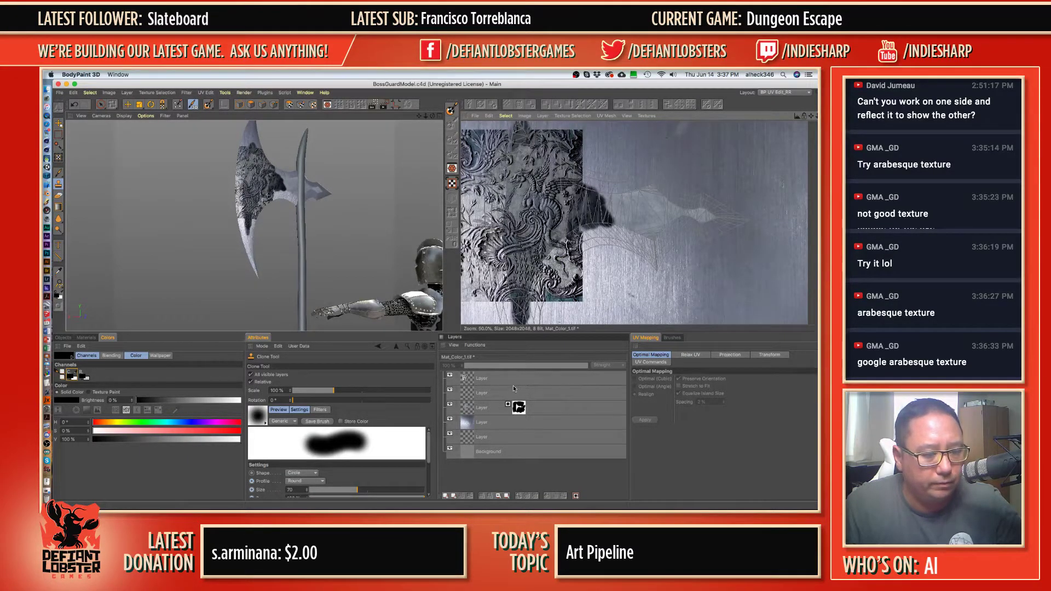
left_click(495, 380)
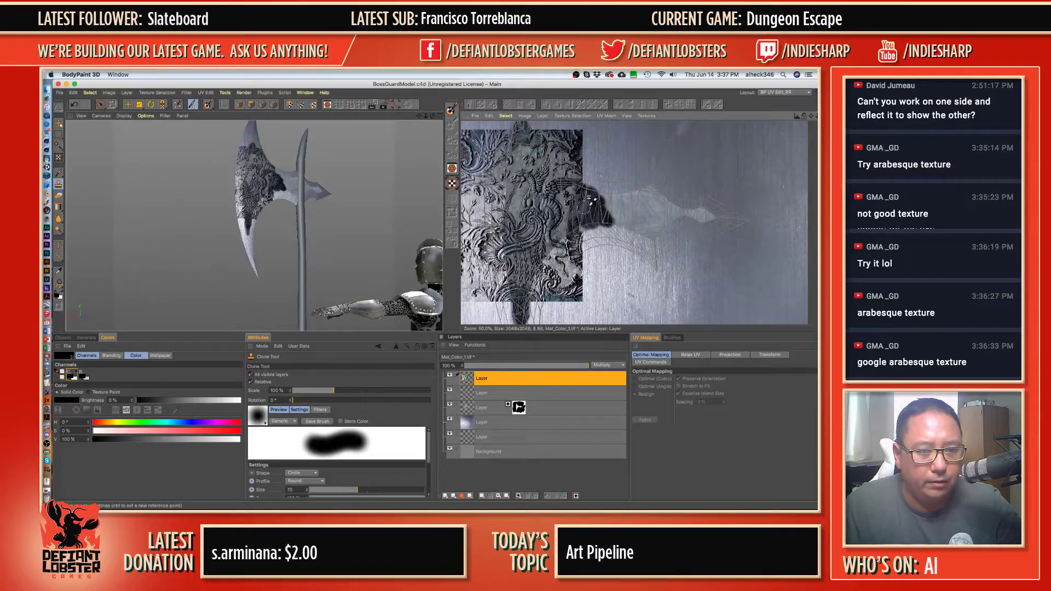
mouse_move(591, 200)
left_mouse_down()
mouse_move(602, 200)
mouse_move(575, 189)
mouse_move(575, 222)
mouse_move(608, 202)
mouse_move(621, 219)
mouse_move(595, 202)
mouse_move(602, 219)
mouse_move(621, 211)
mouse_move(619, 189)
mouse_move(629, 214)
mouse_move(570, 240)
mouse_move(660, 208)
mouse_move(635, 227)
mouse_move(630, 203)
mouse_move(638, 230)
mouse_move(646, 197)
mouse_move(650, 240)
mouse_move(662, 217)
mouse_move(655, 178)
mouse_move(684, 211)
mouse_move(716, 213)
left_mouse_up()
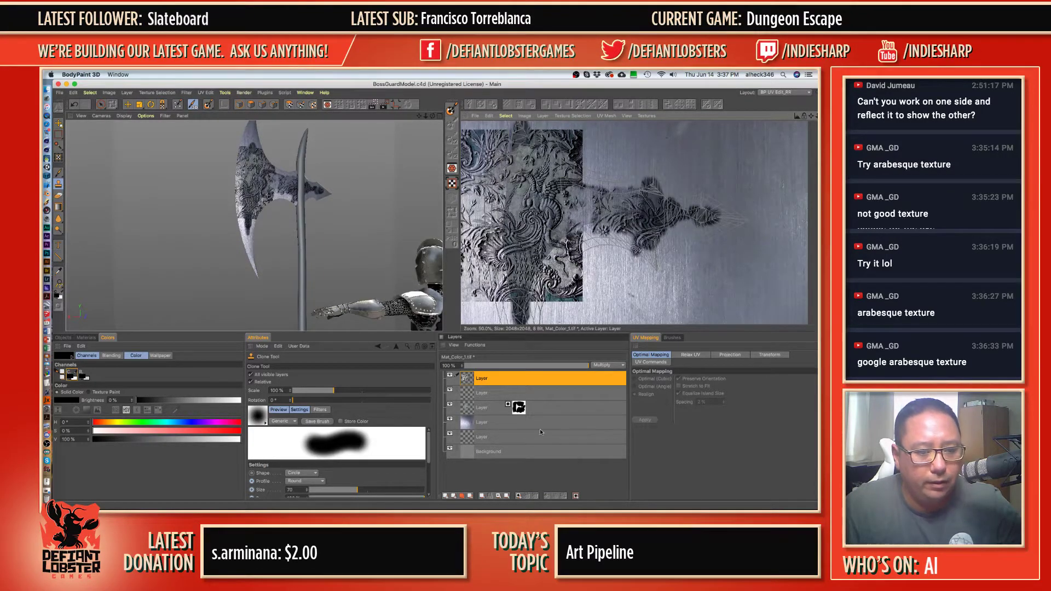
- Copy the axe-head mask back onto the relief layer and prepare a larger soft brush with 33% pressure for painting on it
left_click_drag(511, 415, 521, 383)
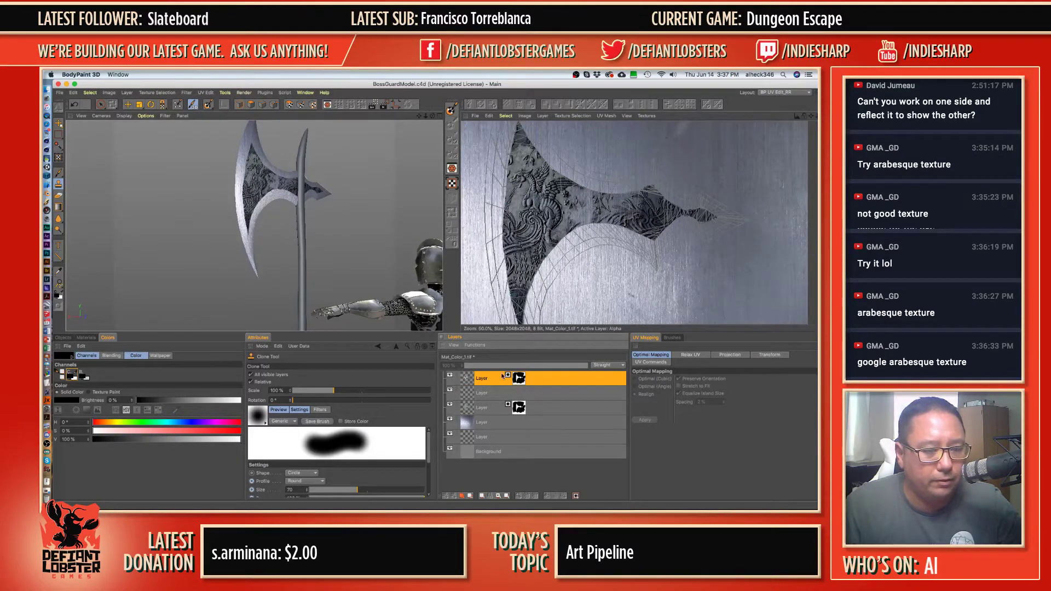
left_click(59, 172)
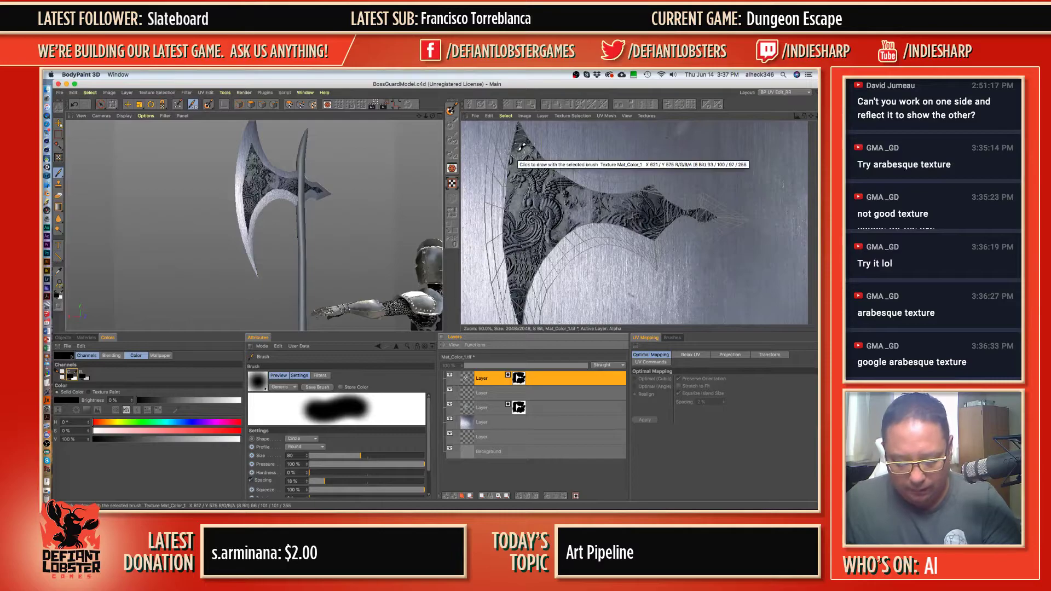
middle_click_drag(521, 147, 611, 160)
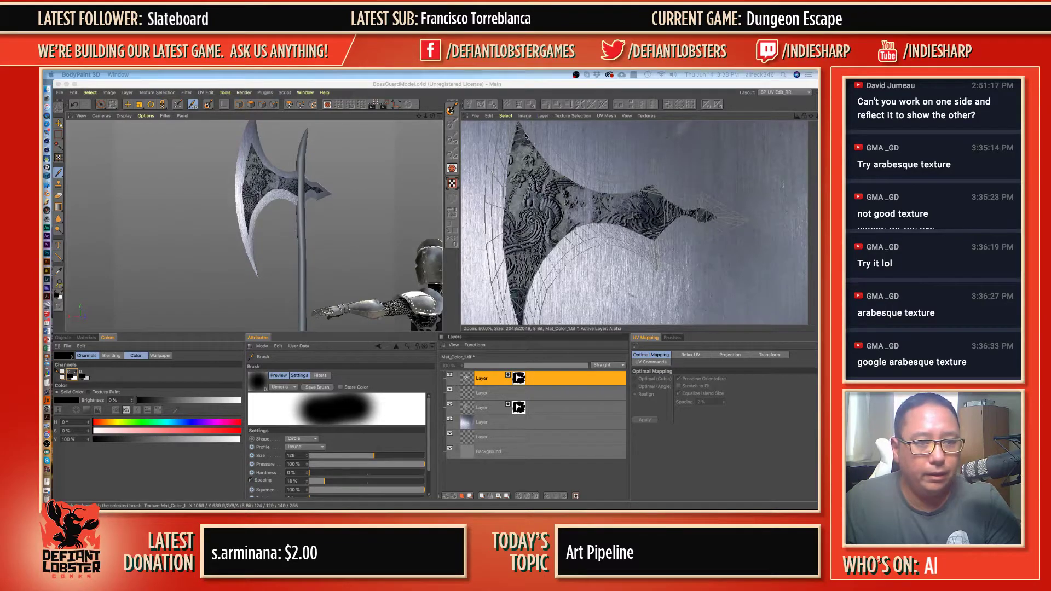
left_click(528, 377)
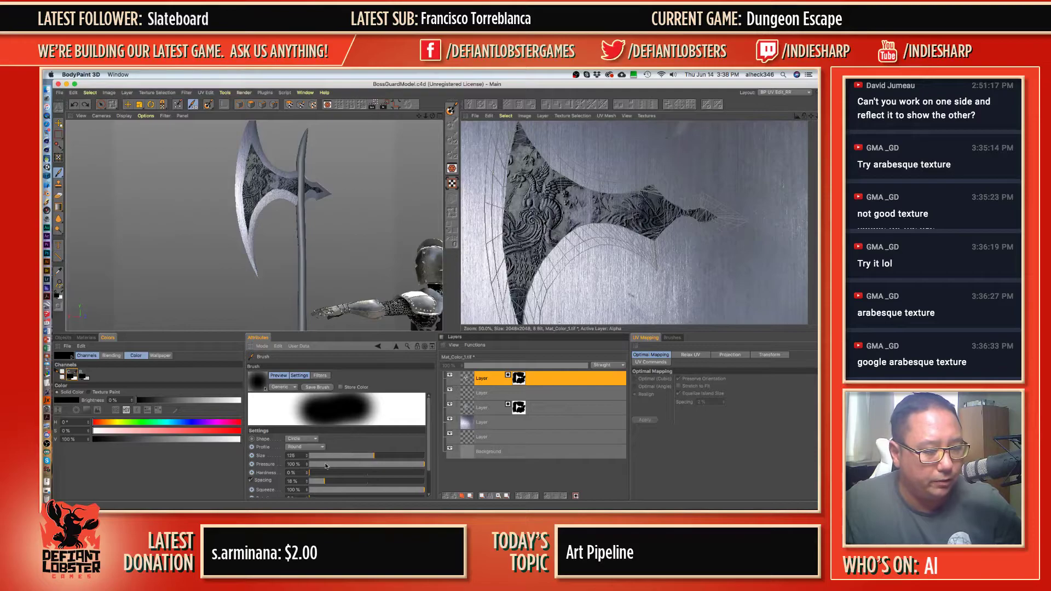
left_click(348, 465)
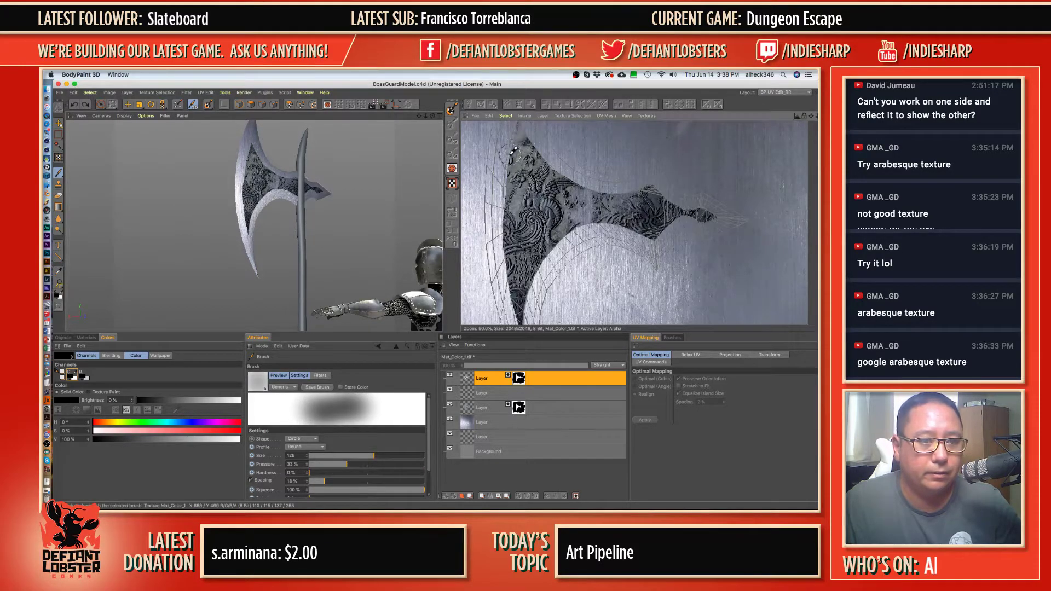
- Paint black on the relief layer's mask to fade the dragon pattern at the blade's tips, edges and neck into the plain metal
mouse_move(518, 126)
left_mouse_down()
mouse_move(512, 189)
mouse_move(515, 161)
left_mouse_up()
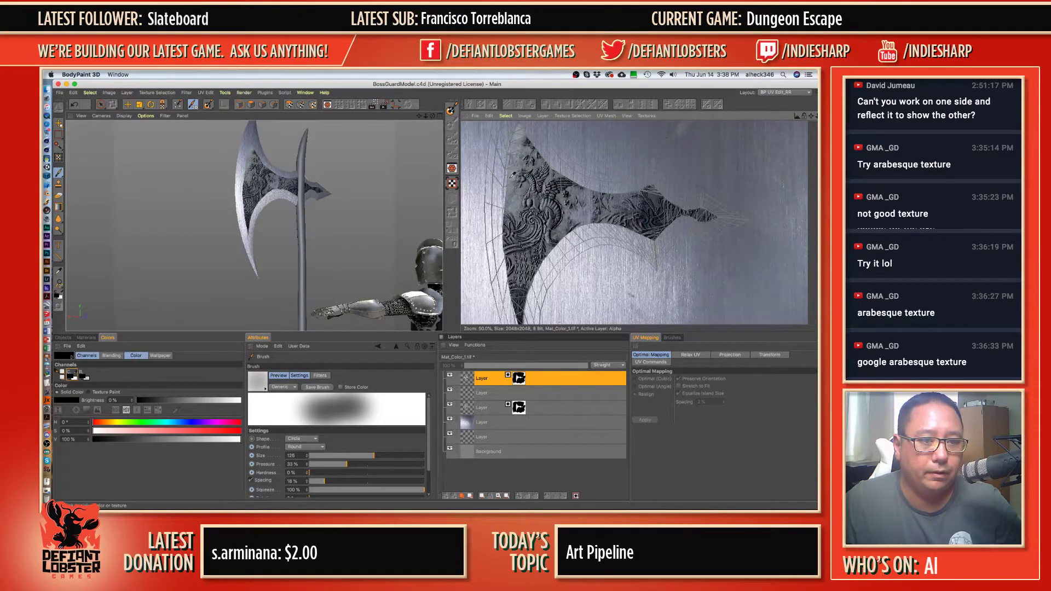
key("super+z")
mouse_move(529, 122)
left_mouse_down()
mouse_move(515, 156)
mouse_move(523, 139)
mouse_move(552, 158)
mouse_move(504, 192)
mouse_move(504, 230)
mouse_move(509, 277)
mouse_move(539, 320)
mouse_move(528, 260)
mouse_move(553, 266)
mouse_move(524, 313)
mouse_move(580, 211)
mouse_move(578, 194)
mouse_move(664, 233)
mouse_move(676, 219)
mouse_move(725, 222)
mouse_move(700, 200)
mouse_move(666, 202)
mouse_move(654, 178)
mouse_move(641, 191)
mouse_move(583, 186)
mouse_move(547, 148)
mouse_move(584, 193)
mouse_move(572, 183)
mouse_move(572, 203)
mouse_move(526, 197)
mouse_move(515, 216)
mouse_move(514, 197)
mouse_move(517, 230)
mouse_move(569, 223)
mouse_move(529, 219)
mouse_move(514, 249)
mouse_move(539, 258)
mouse_move(526, 249)
mouse_move(550, 227)
mouse_move(564, 235)
mouse_move(561, 163)
mouse_move(539, 165)
mouse_move(549, 155)
left_mouse_up()
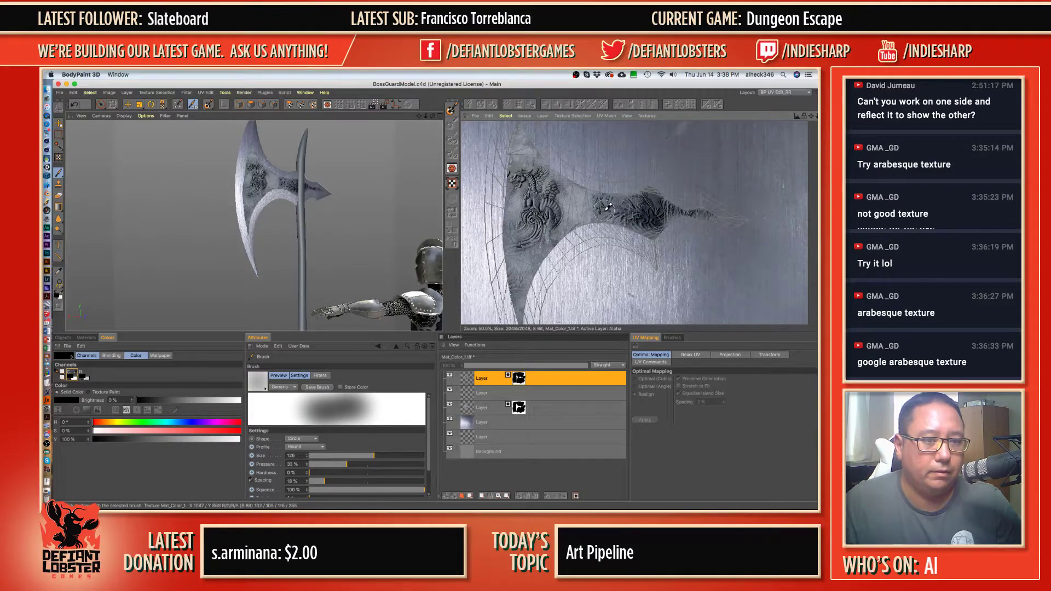
scroll(300, 189, "down", 3)
mouse_move(284, 175)
left_mouse_down("alt")
mouse_move(436, 172)
mouse_move(425, 238)
mouse_move(363, 256)
mouse_move(399, 188)
mouse_move(352, 162)
mouse_move(359, 142)
mouse_move(291, 174)
left_mouse_up("alt")
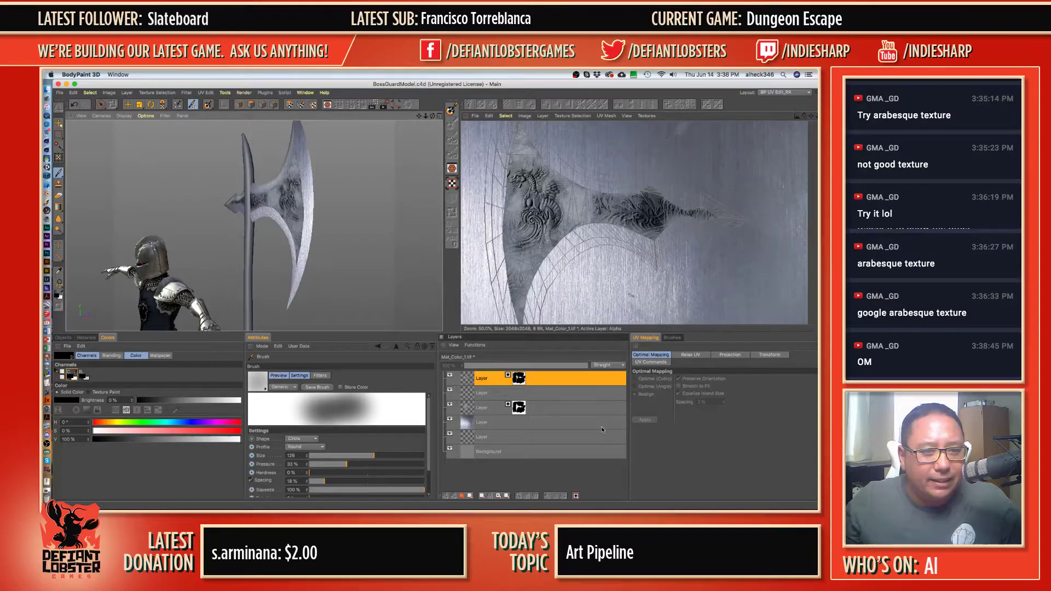
left_click(484, 395)
left_click(493, 422)
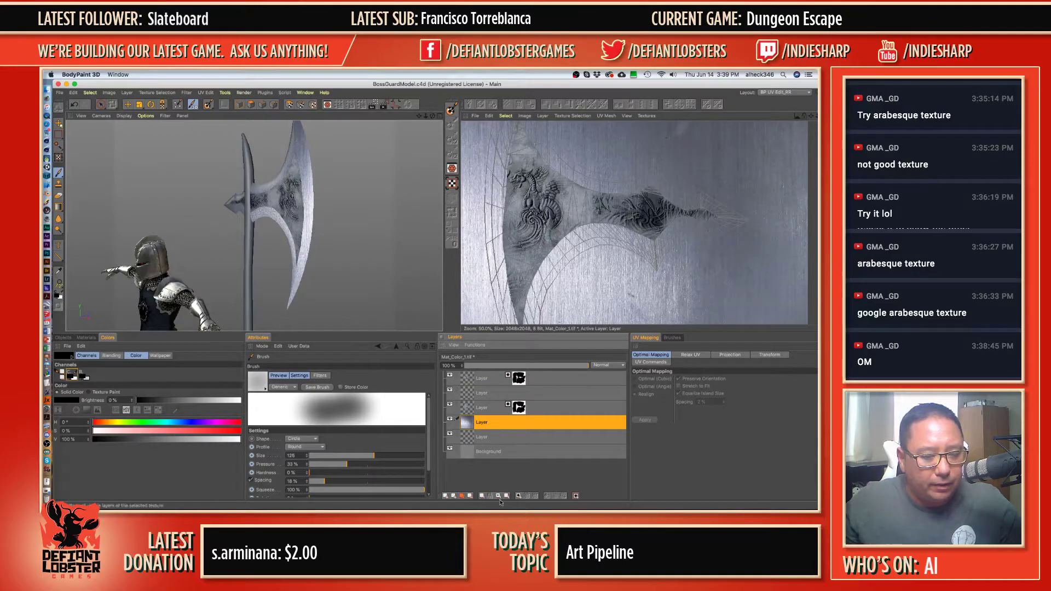
left_click(445, 496)
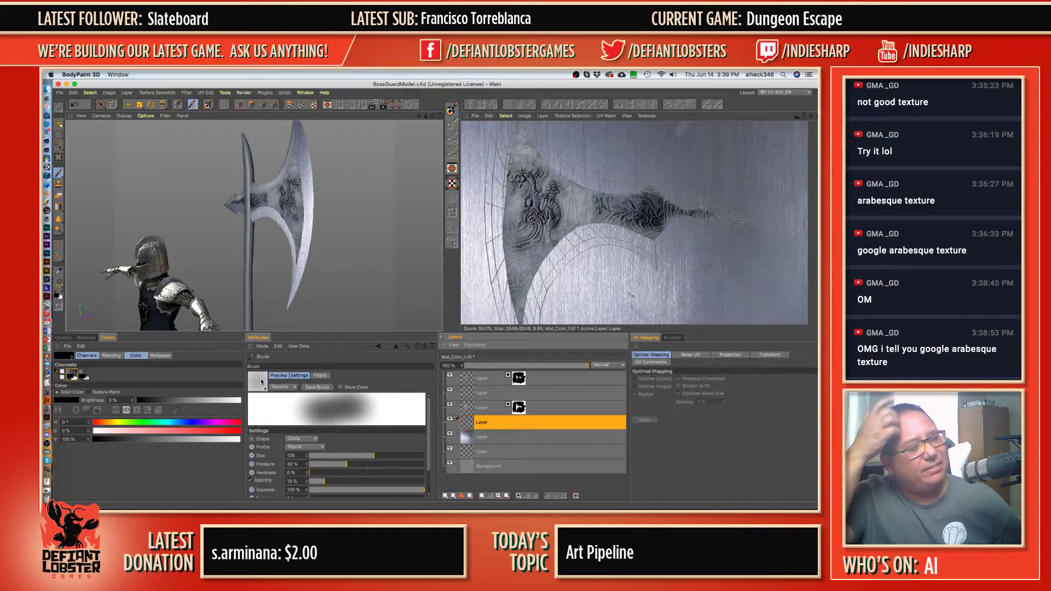
key("super+z")
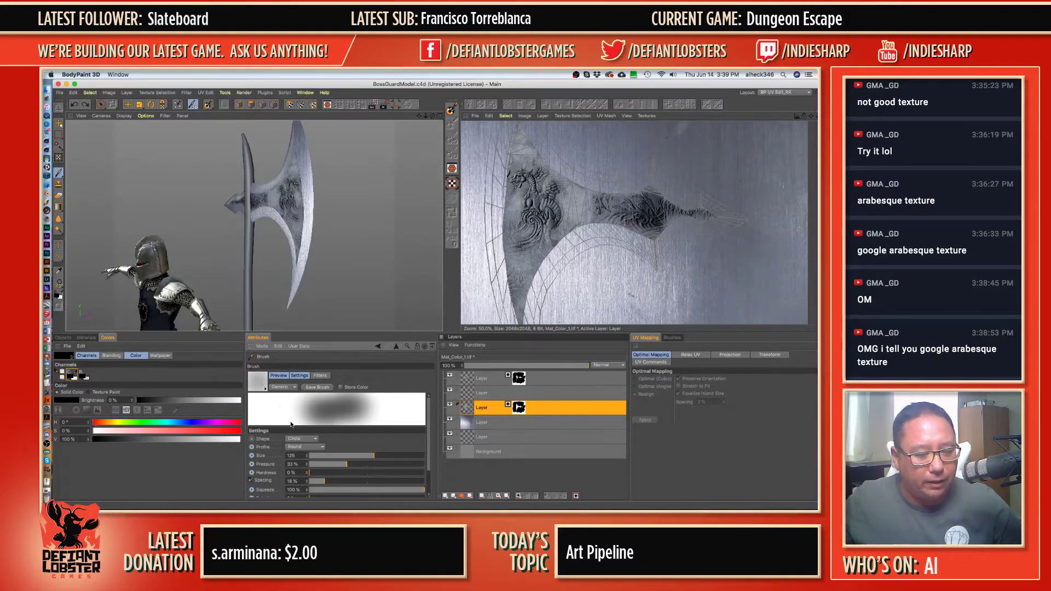
- Select the brushed metal layer directly below the lower masked layer
left_click(494, 422)
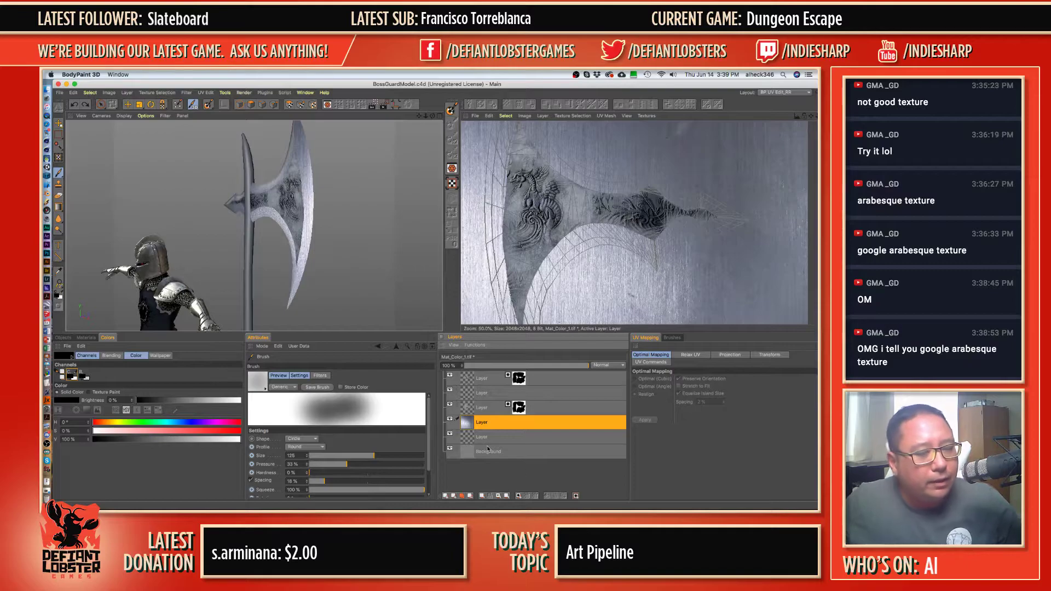
- Duplicate the selected metal layer of the axe texture
right_click(484, 423)
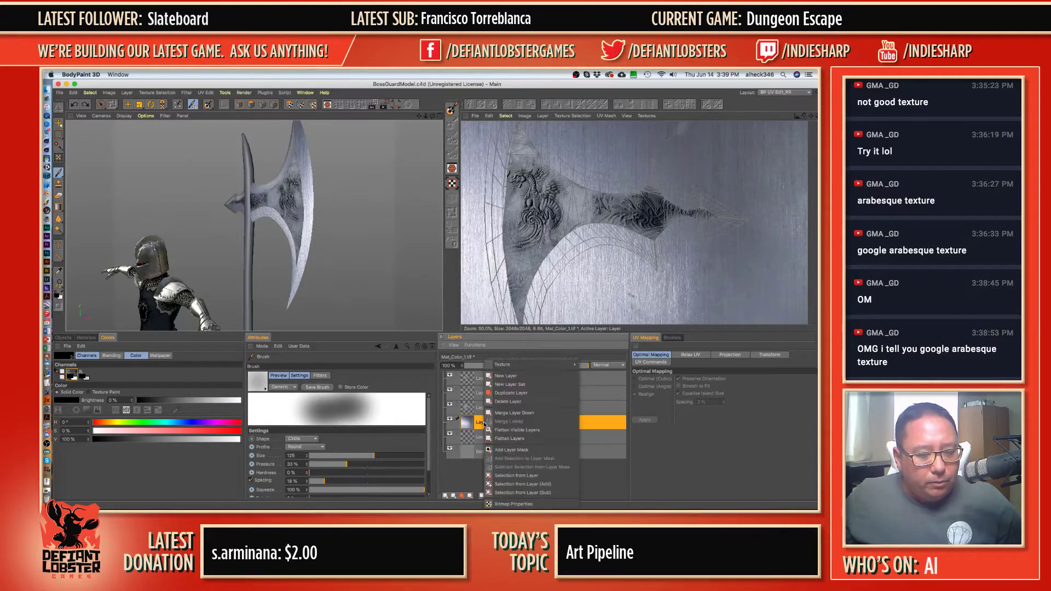
left_click(501, 394)
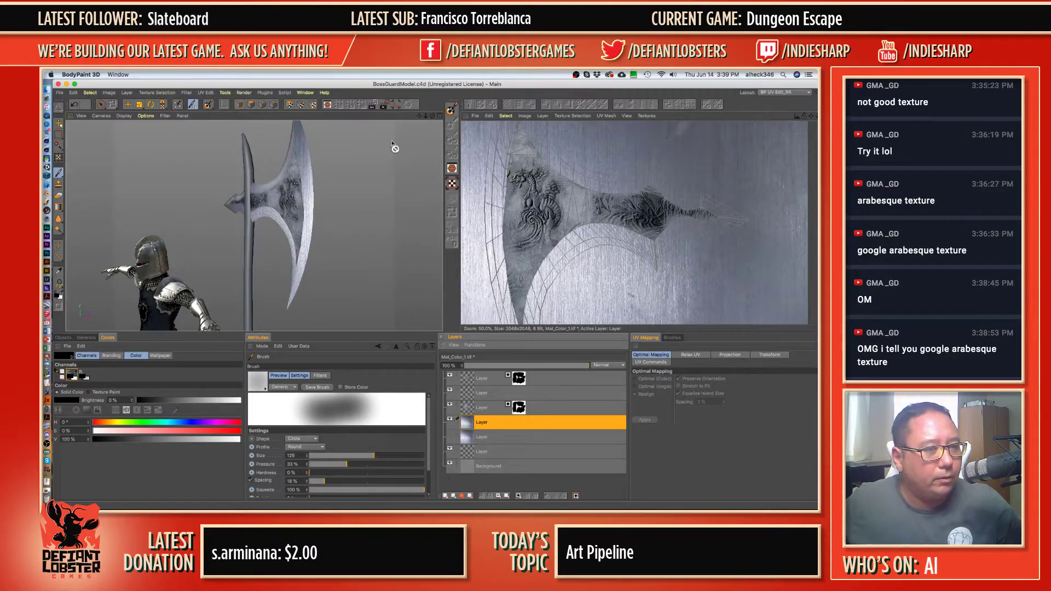
- Choose the half-moon bitmap preset for the paint brush
left_click(265, 381)
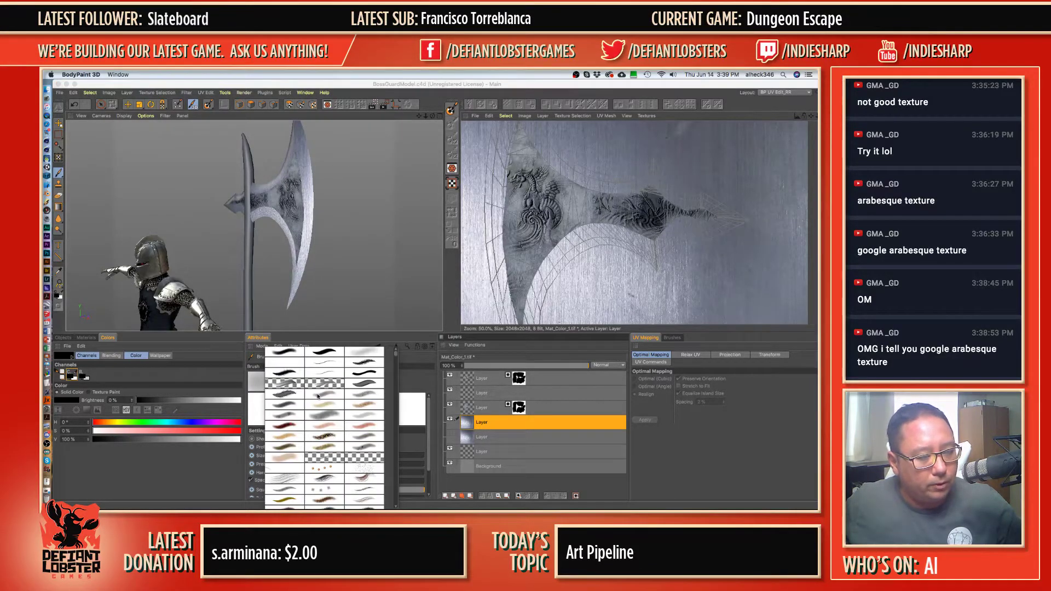
scroll(331, 461, "down", 3)
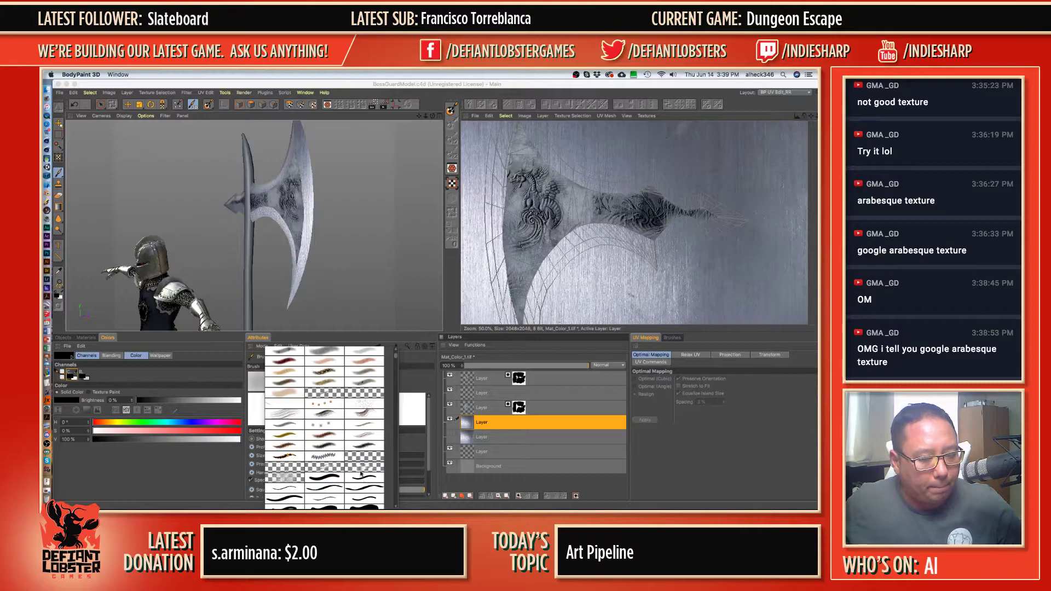
left_click(360, 472)
left_click(255, 387)
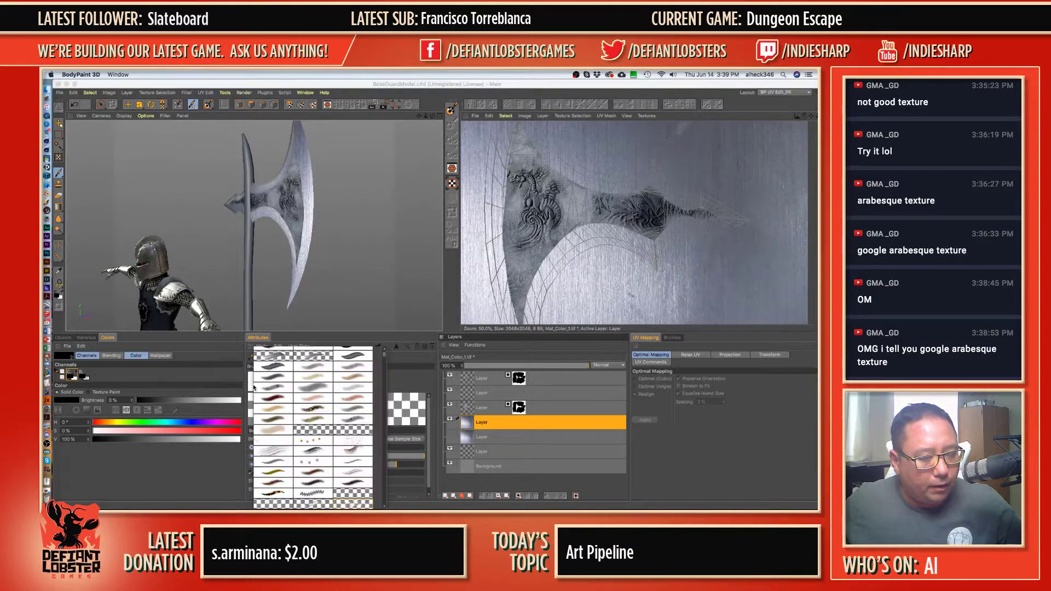
left_click(408, 370)
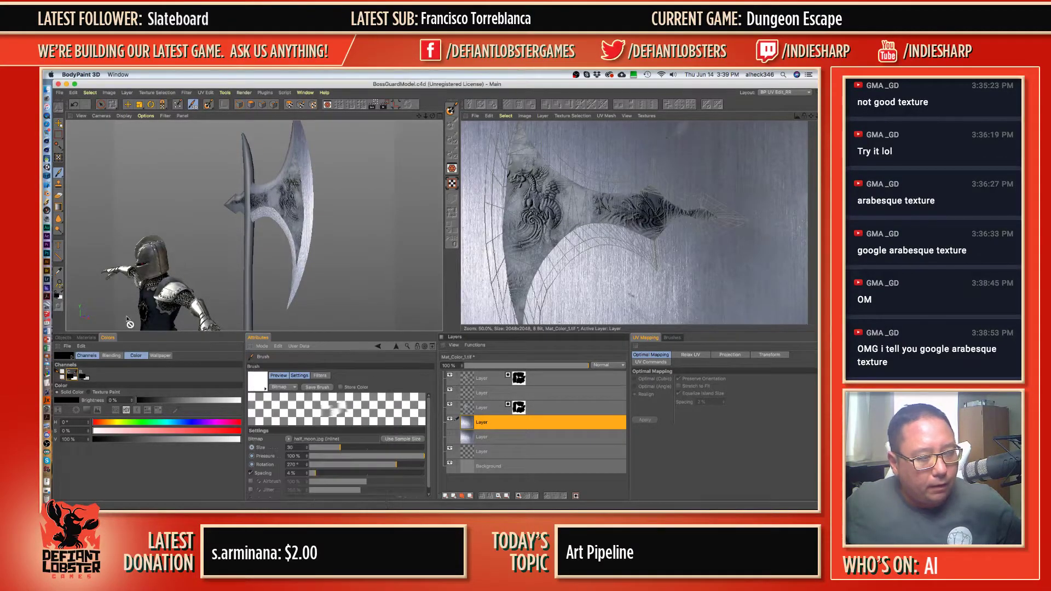
- Switch to the Smear tool and give it a bitmap brush preset with a 270° rotation at size 60
left_click(59, 219)
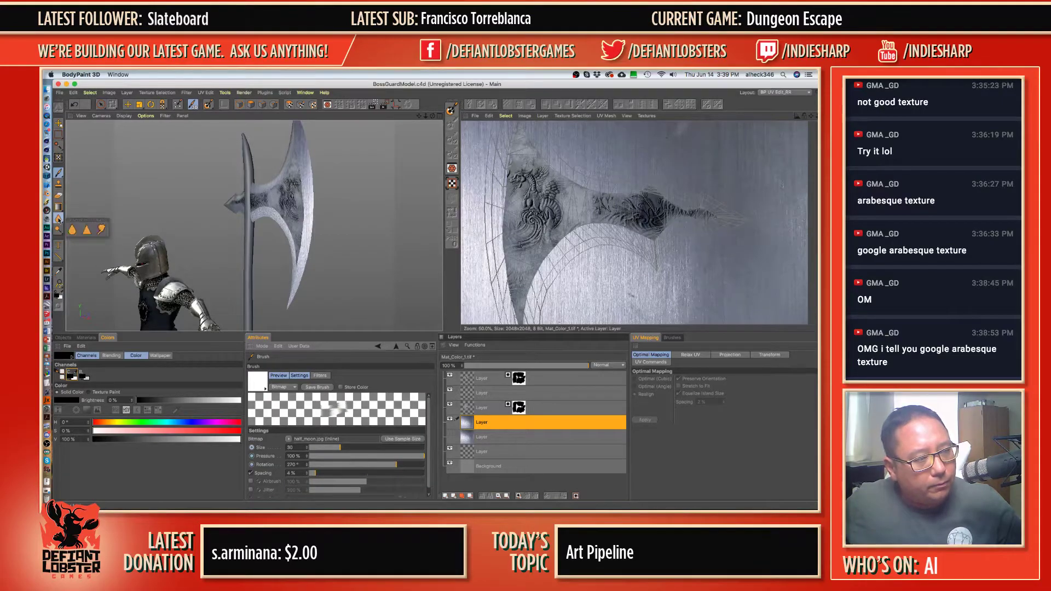
left_click(100, 229)
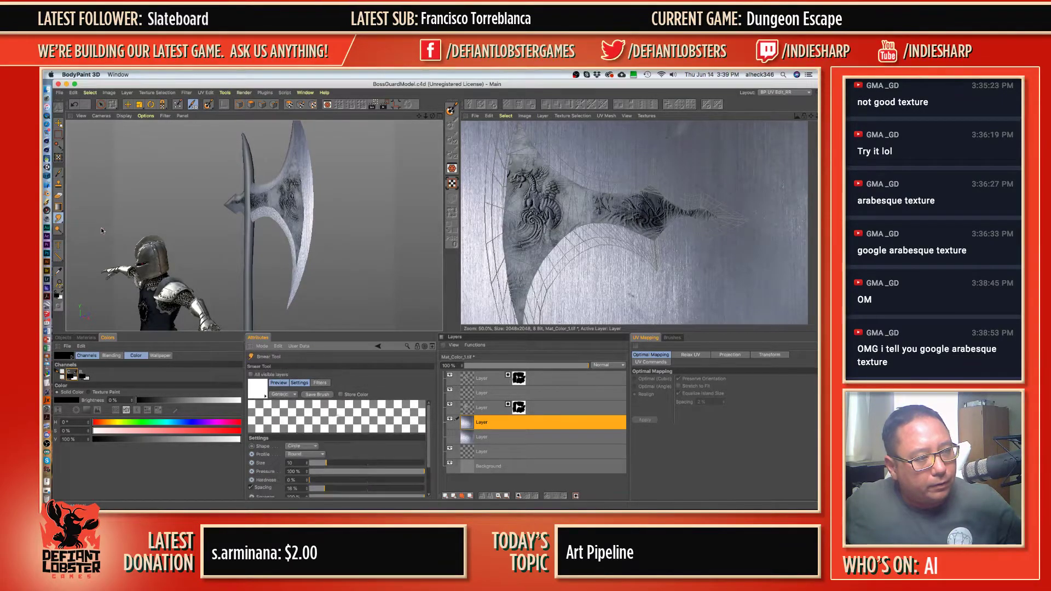
left_click(261, 392)
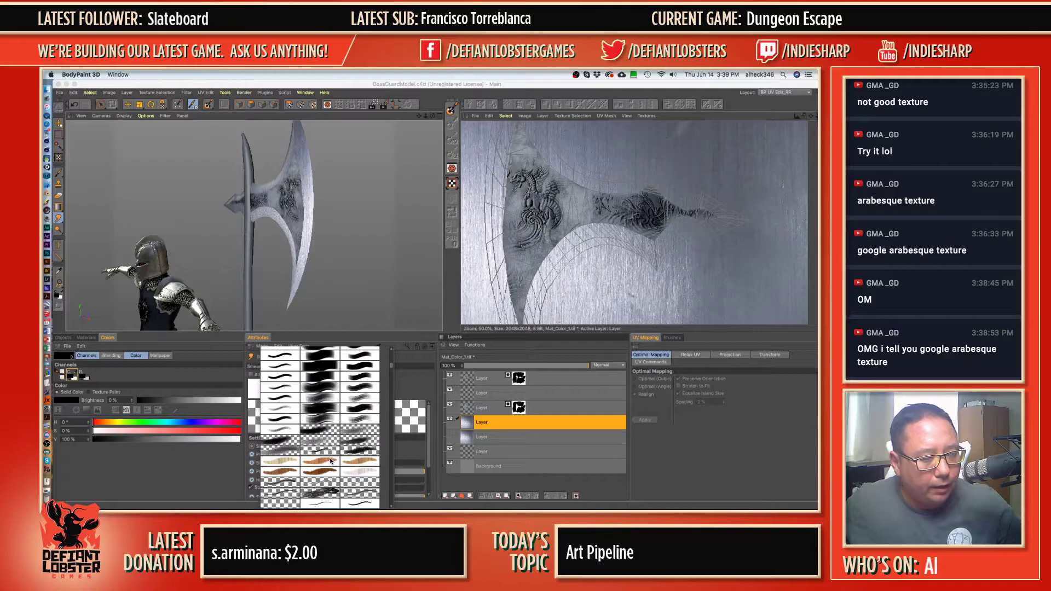
scroll(331, 461, "up", 3)
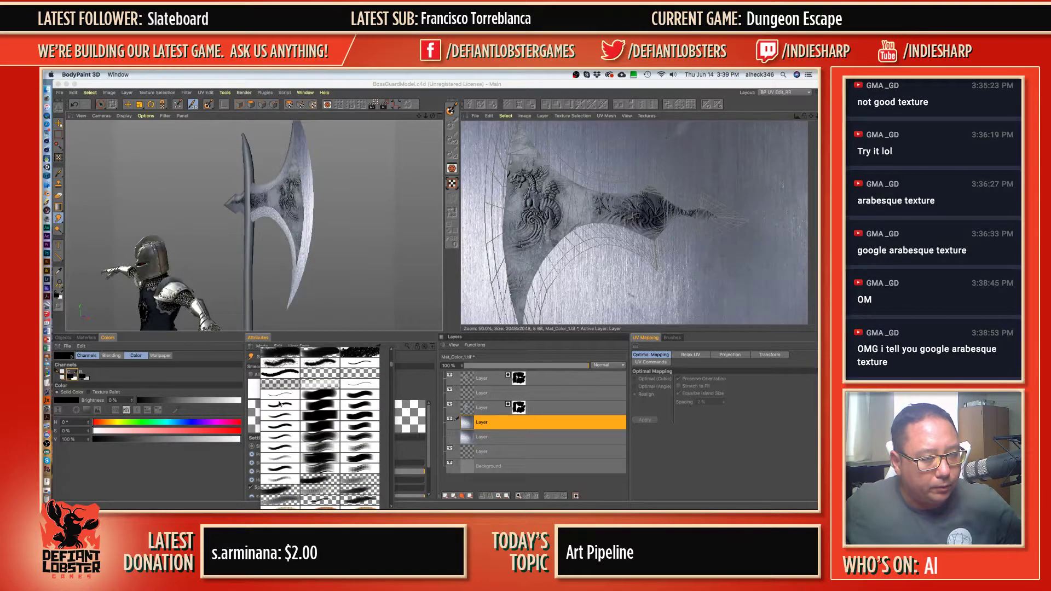
scroll(279, 405, "down", 10)
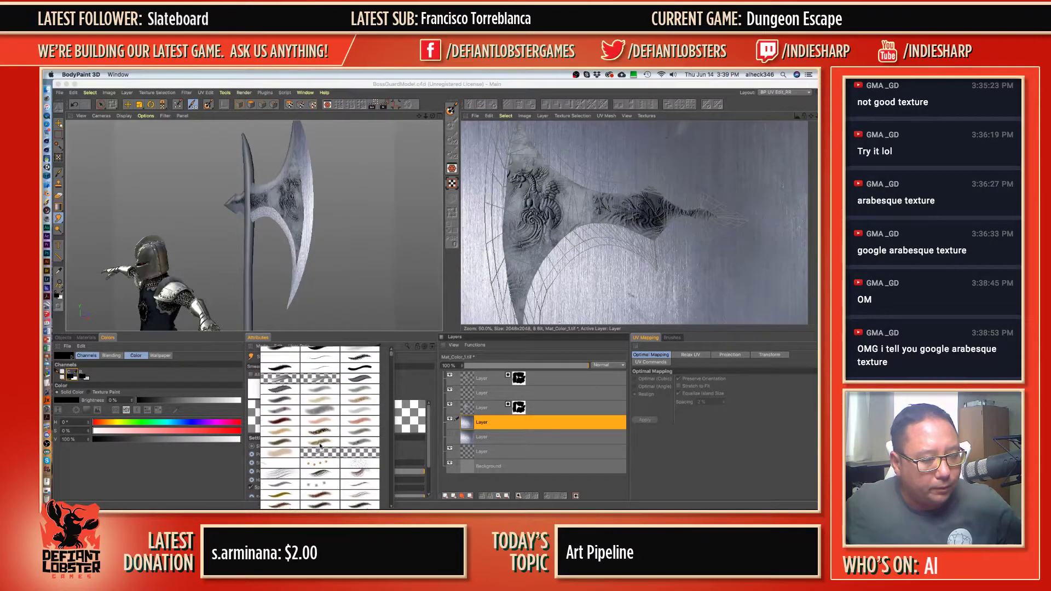
scroll(320, 446, "down", 3)
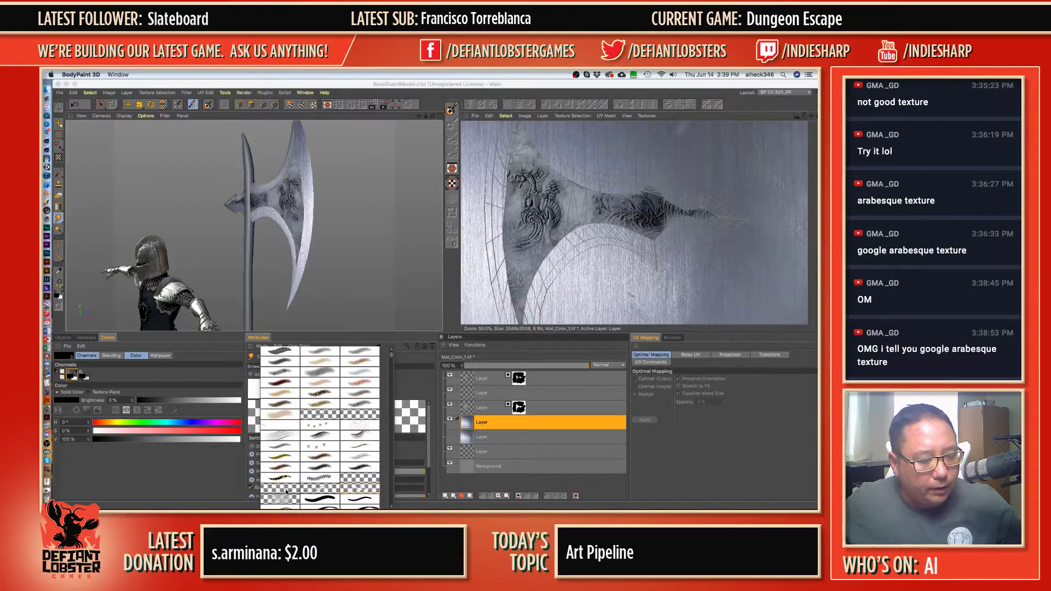
left_click(325, 489)
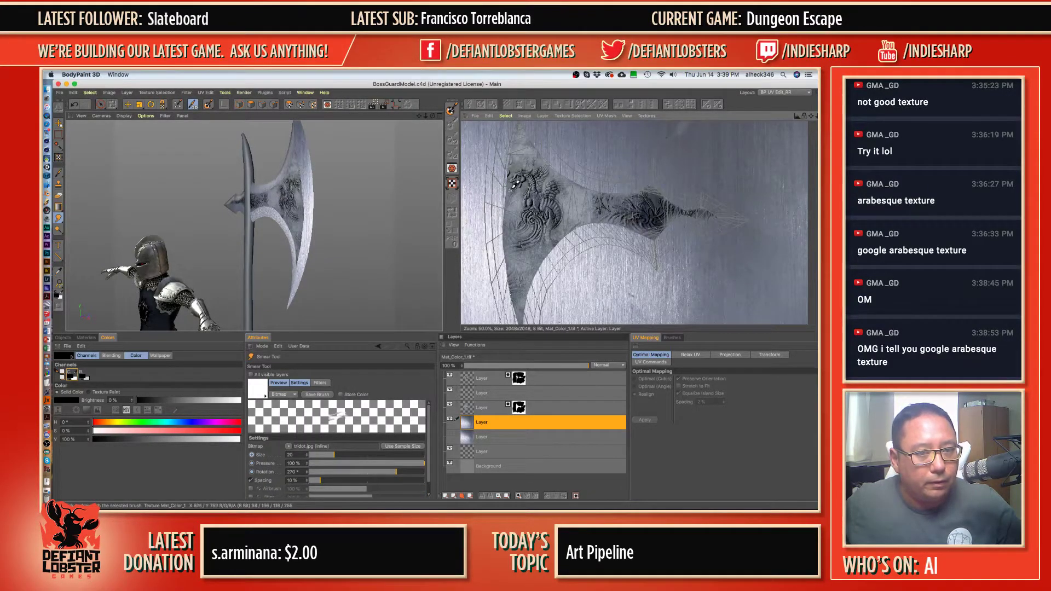
mouse_move(513, 186)
middle_mouse_down()
mouse_move(548, 203)
mouse_move(507, 191)
middle_mouse_up()
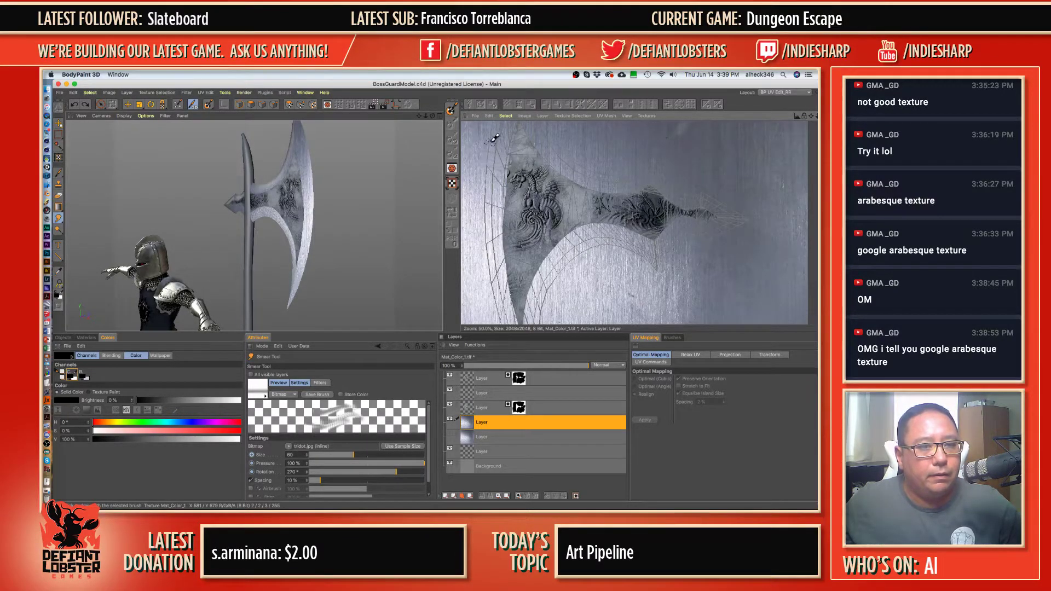
middle_click_drag(517, 135, 529, 180)
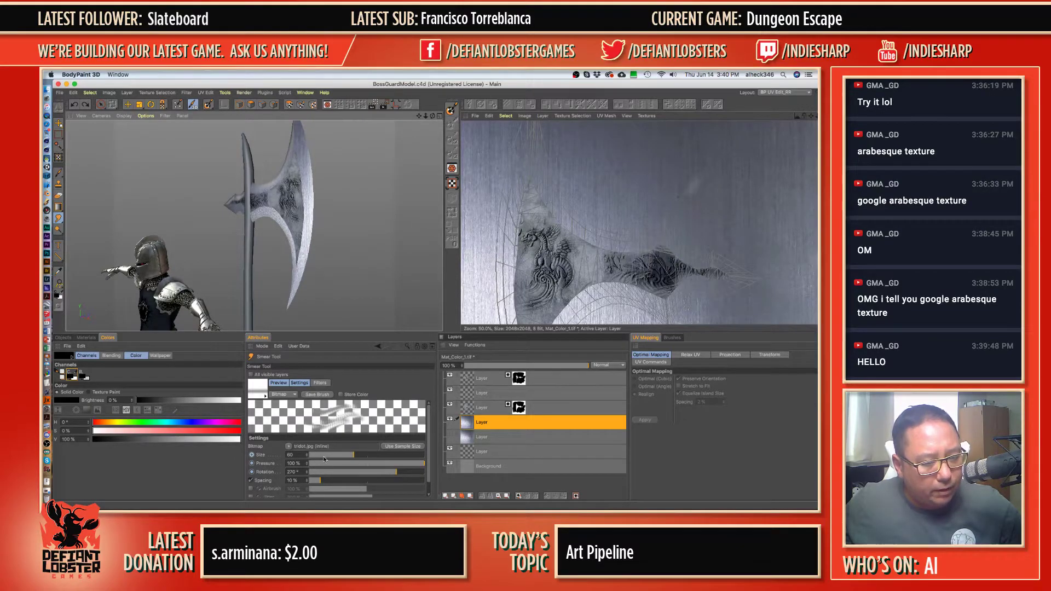
- Try smearing the axe blade's edge in the 3D view with a small circular brush preset, and undo the smear
left_click(258, 389)
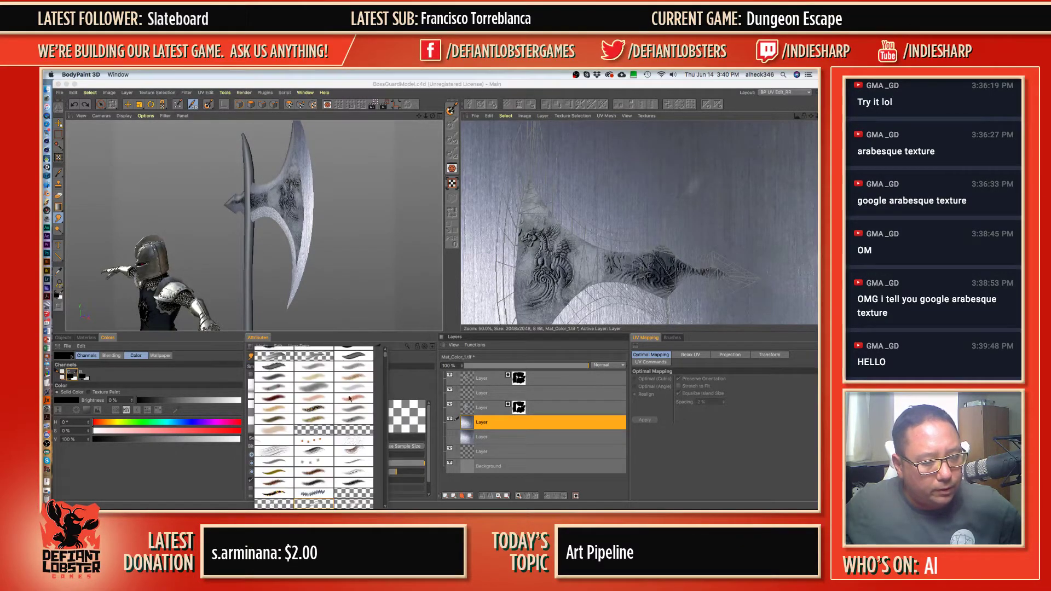
scroll(330, 428, "down", 5)
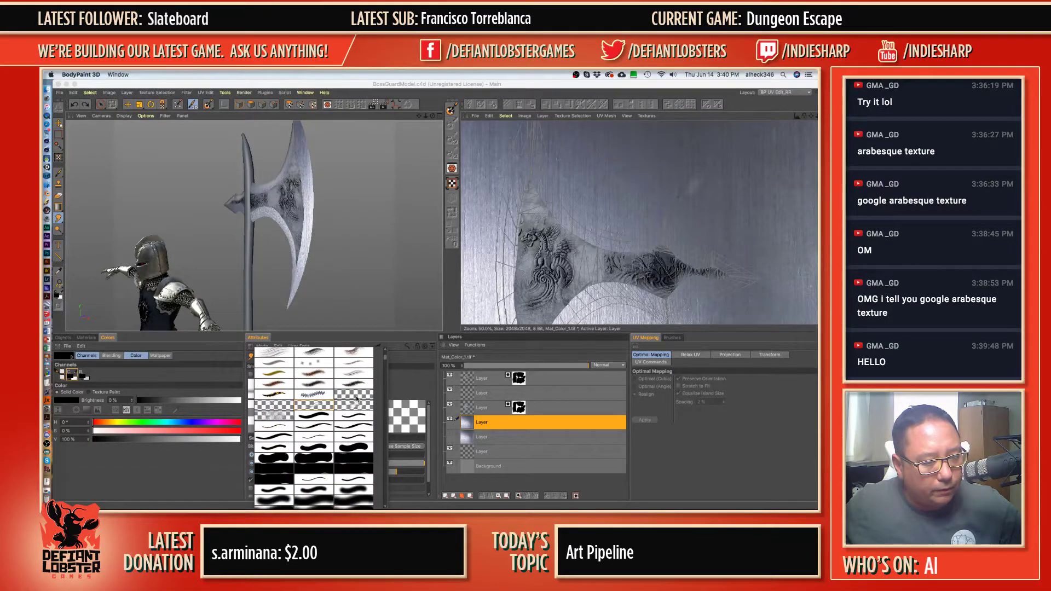
left_click(275, 406)
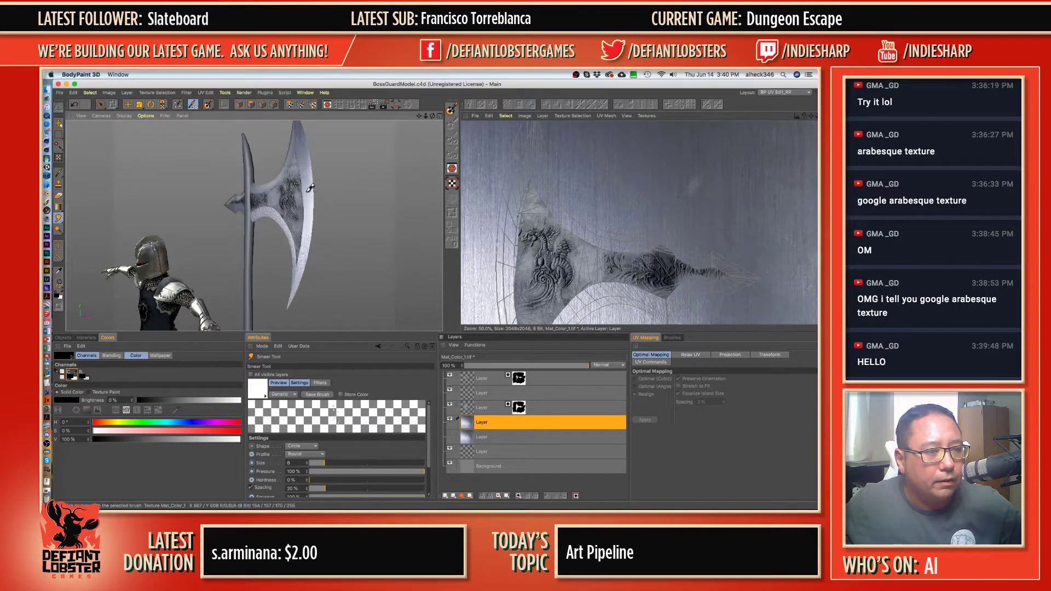
scroll(310, 188, "up", 8)
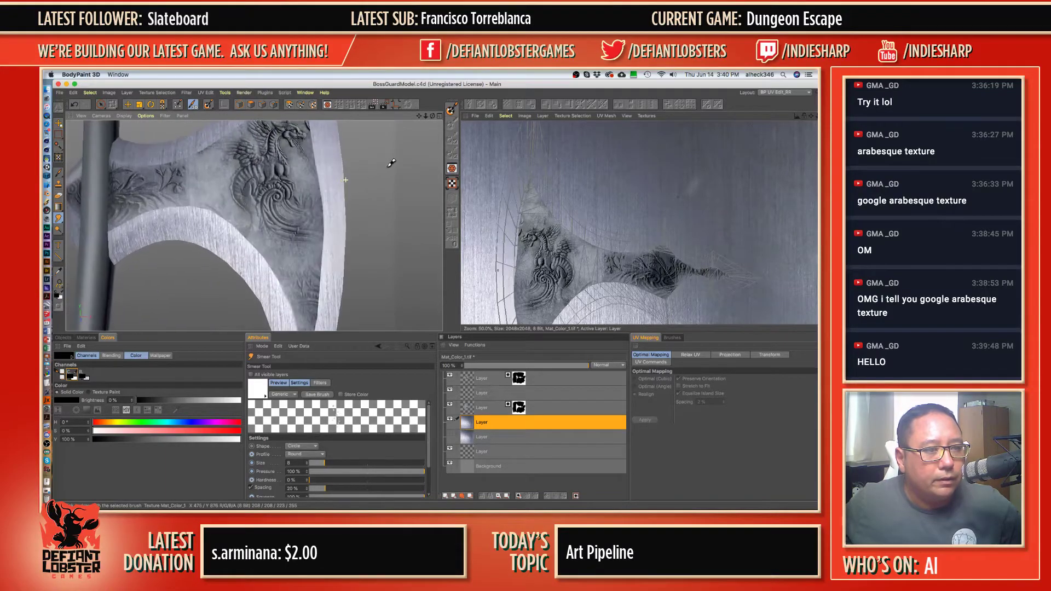
left_click_drag(391, 162, 335, 255, "alt")
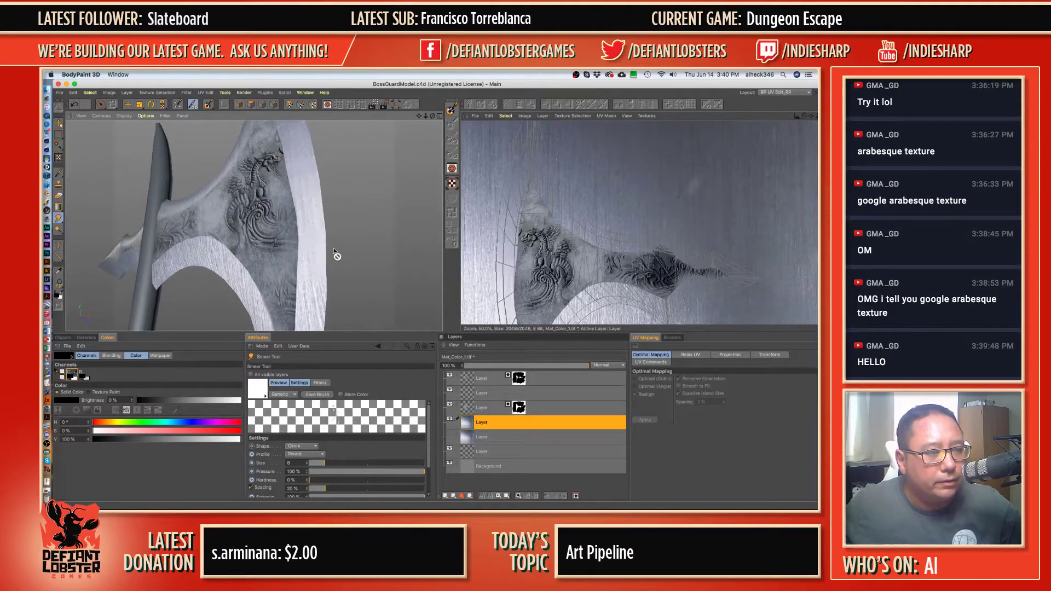
key("super+z")
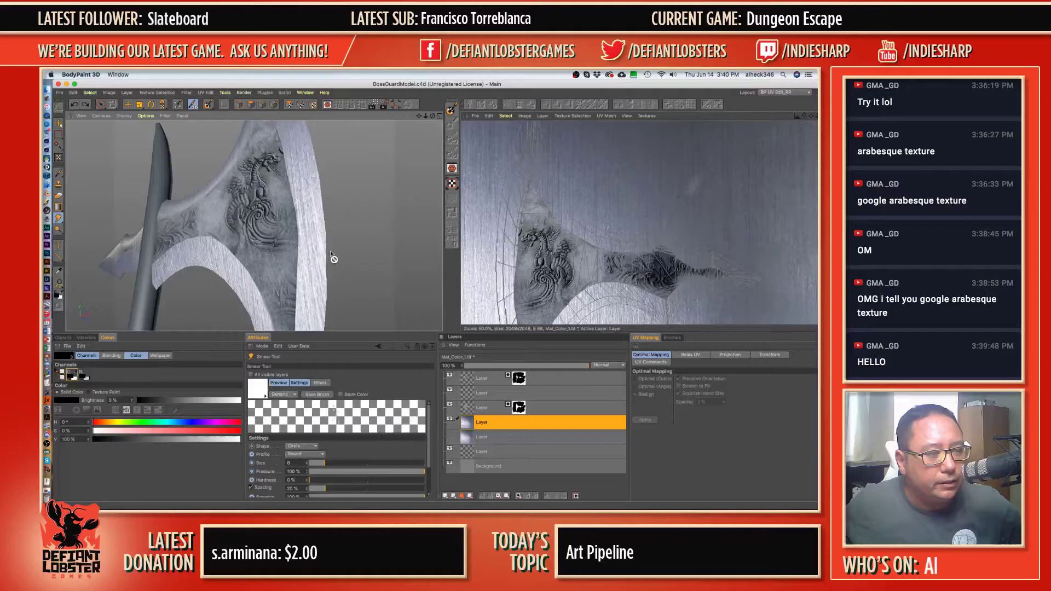
- Choose a circular brush preset of size 30 for the Smear tool
left_click(259, 390)
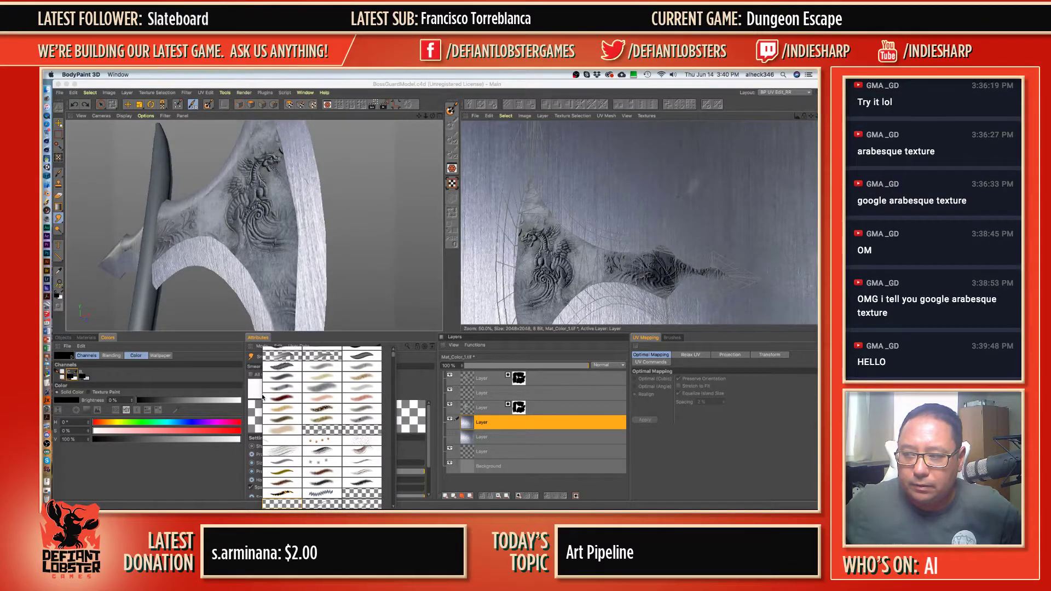
left_click(264, 397)
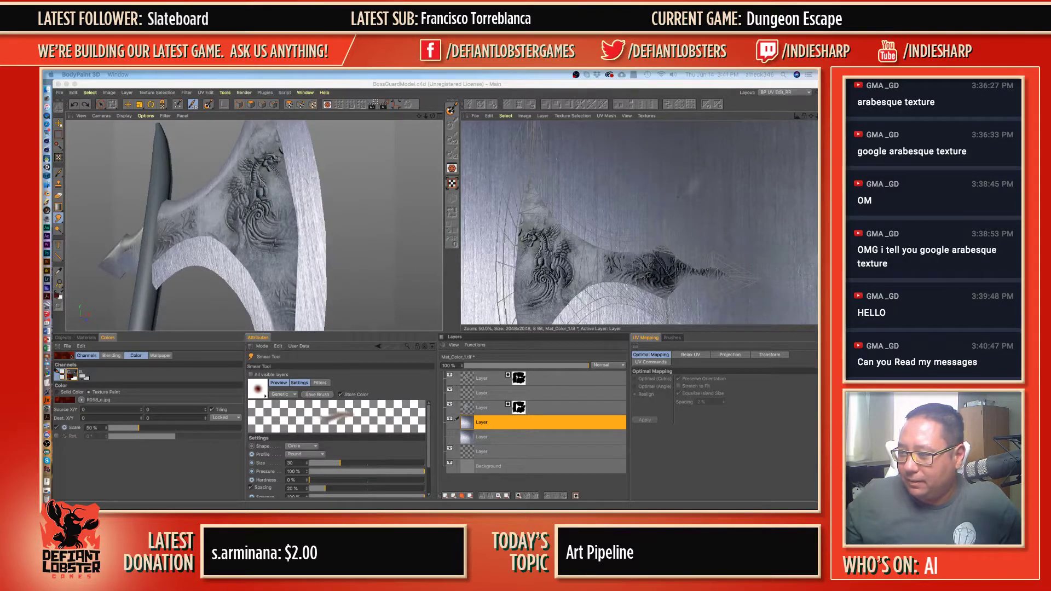
- Switch to Safari and look through the image results for "arabesque texture"
key("super+Tab")
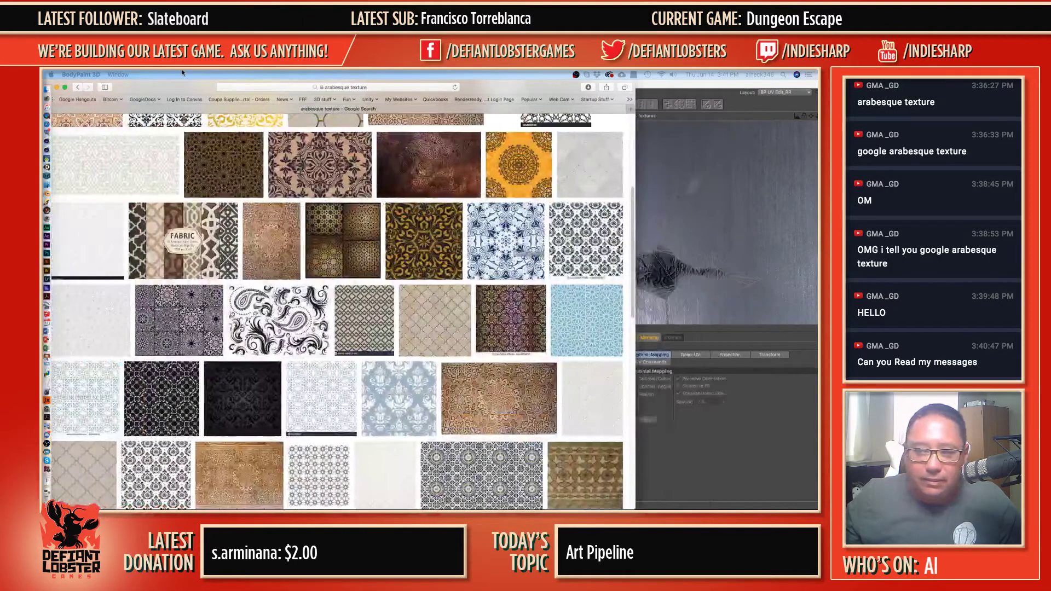
left_click_drag(155, 91, 263, 91)
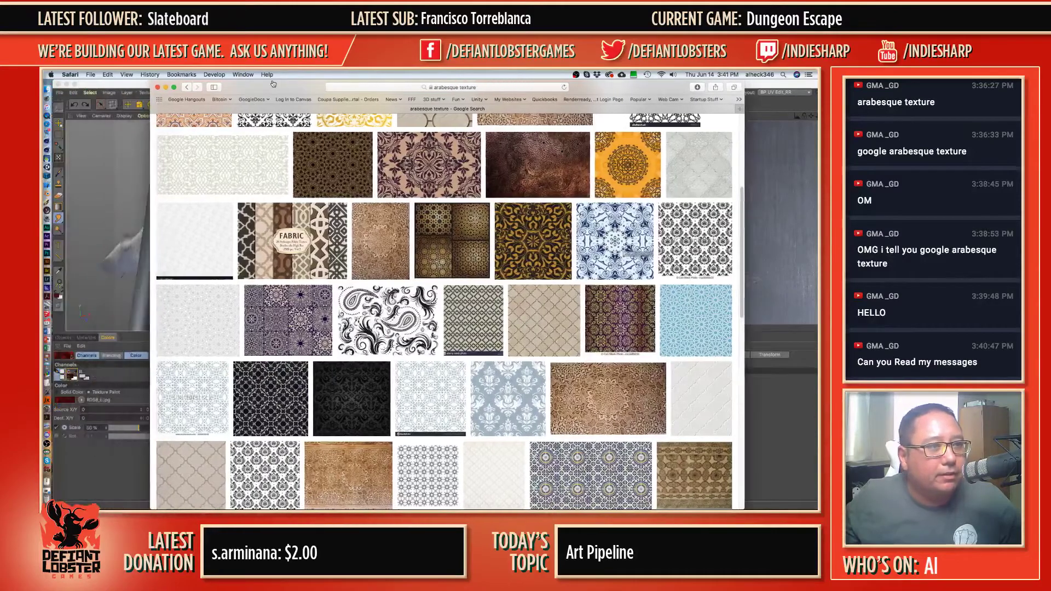
scroll(483, 356, "down", 1)
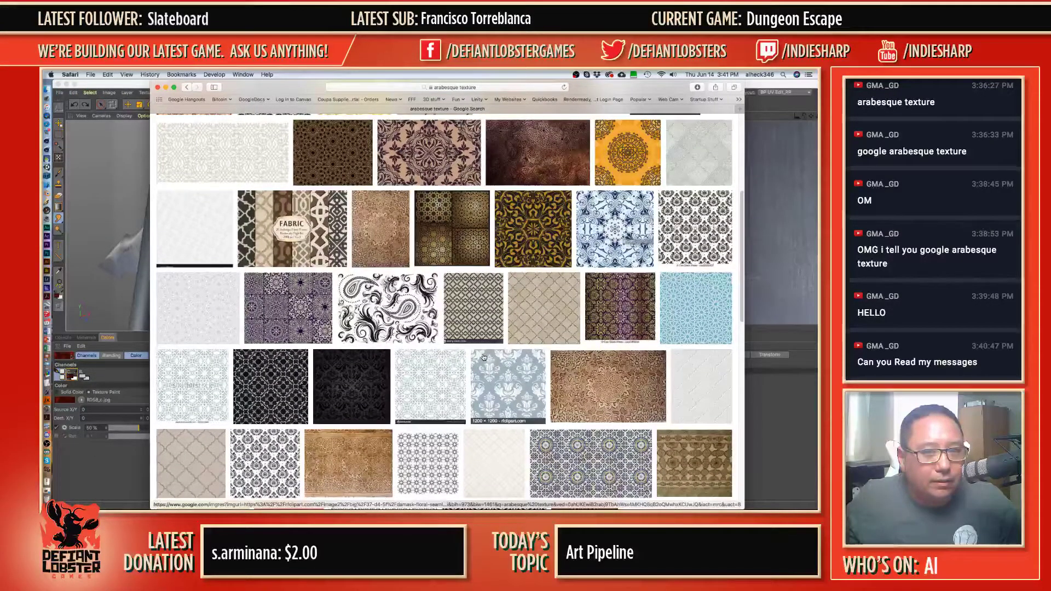
scroll(483, 357, "down", 1)
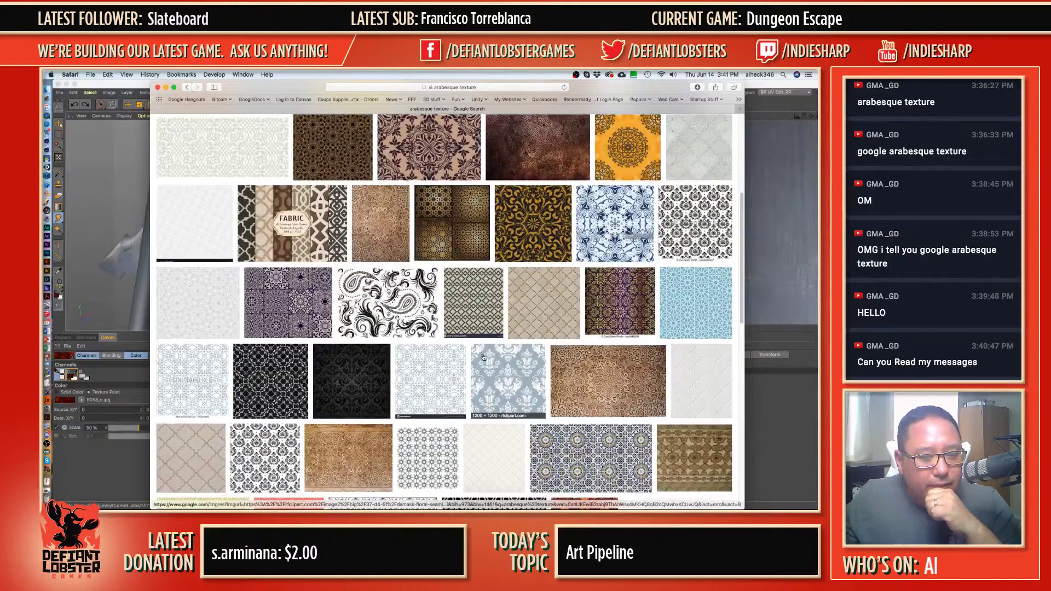
scroll(483, 357, "down", 3)
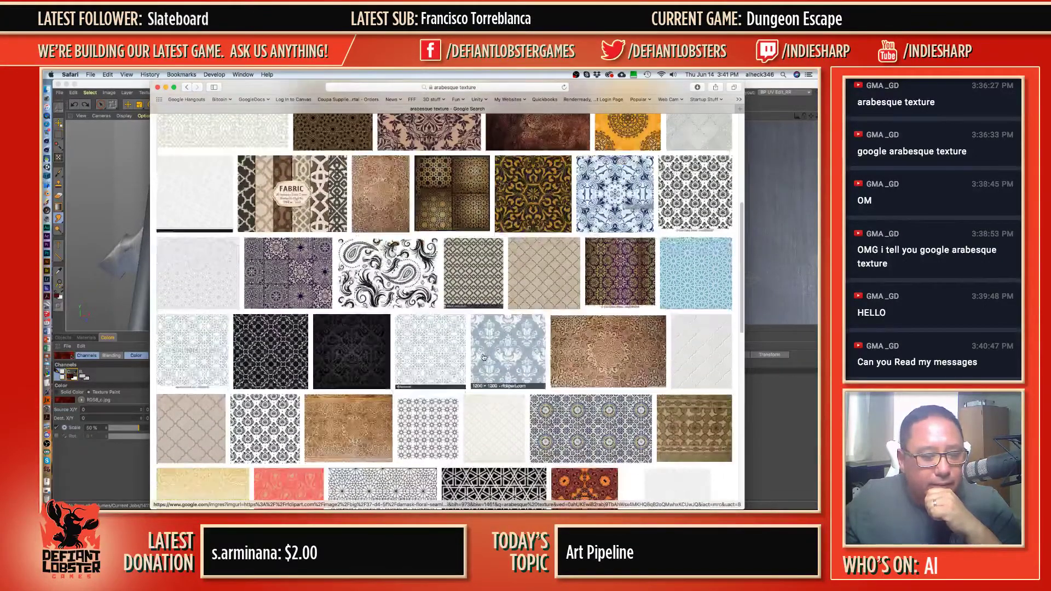
scroll(483, 356, "down", 5)
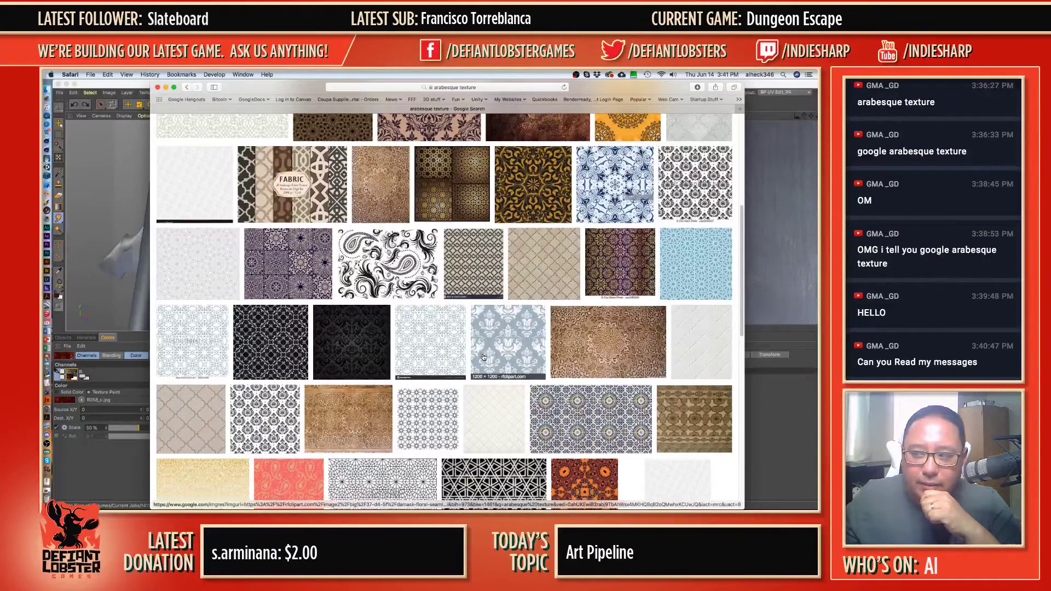
scroll(483, 356, "down", 4)
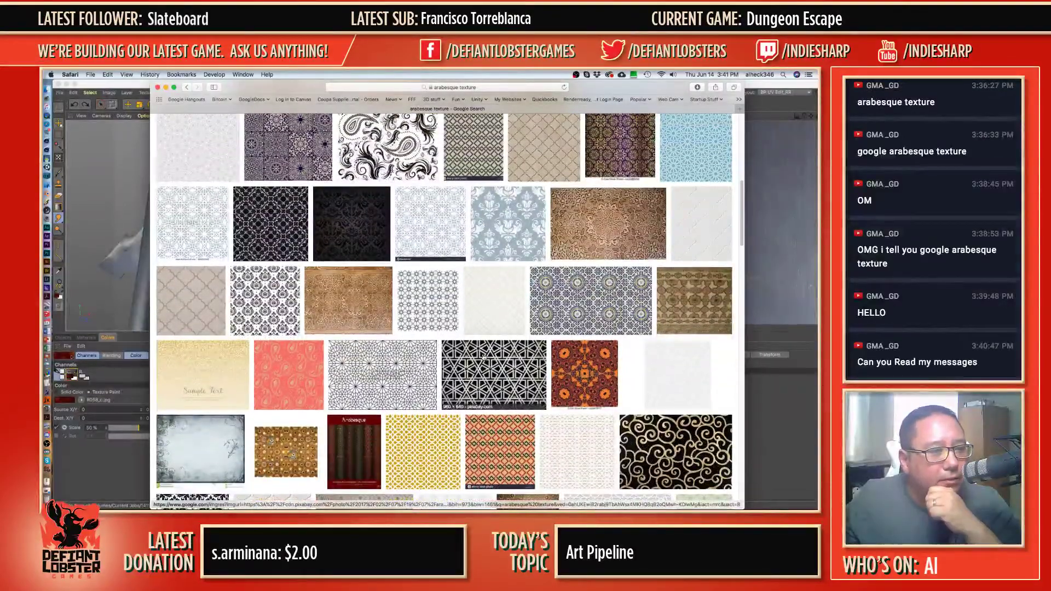
scroll(484, 356, "down", 3)
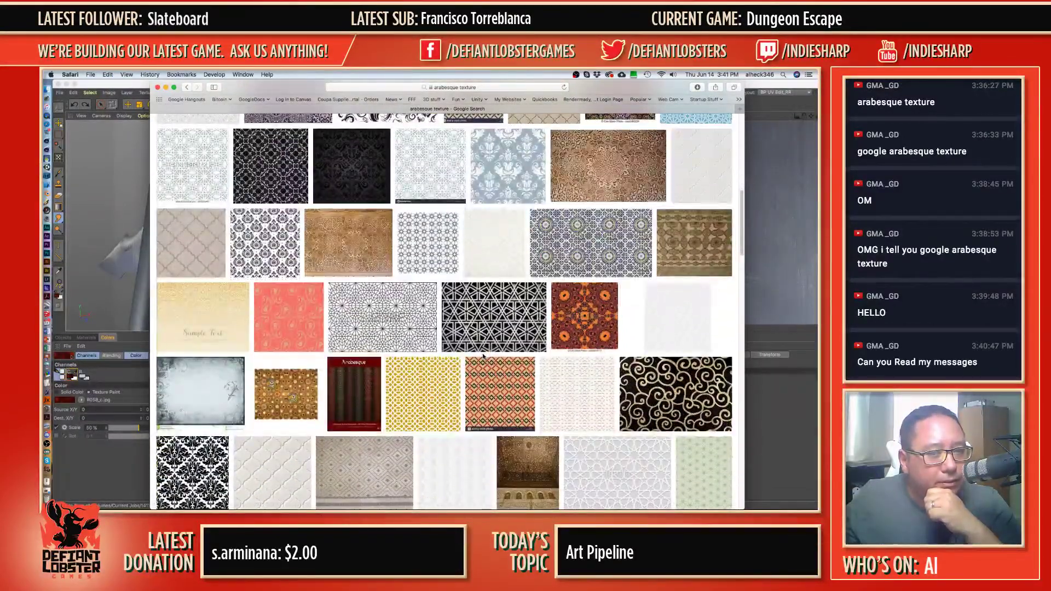
scroll(483, 357, "up", 15)
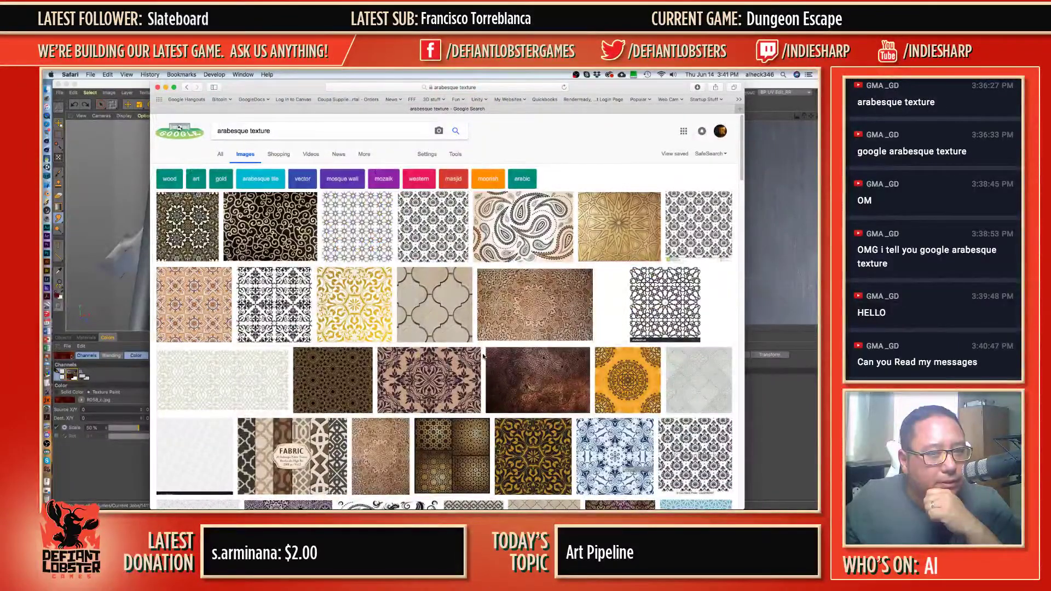
scroll(484, 356, "down", 1)
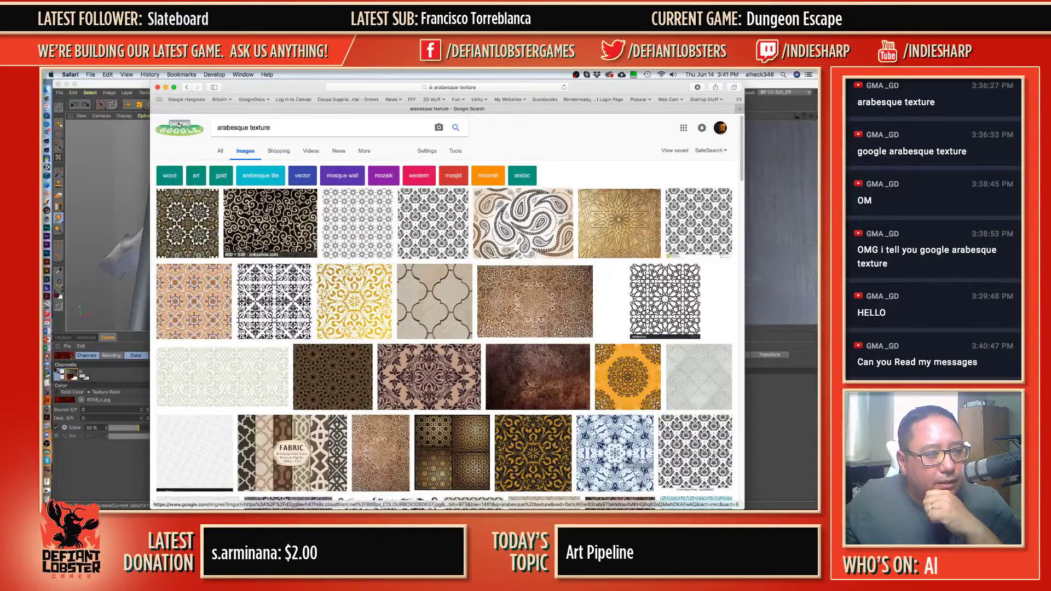
- Preview the golden abstract seamless arabesque result on black and compare its related images
left_click(284, 228)
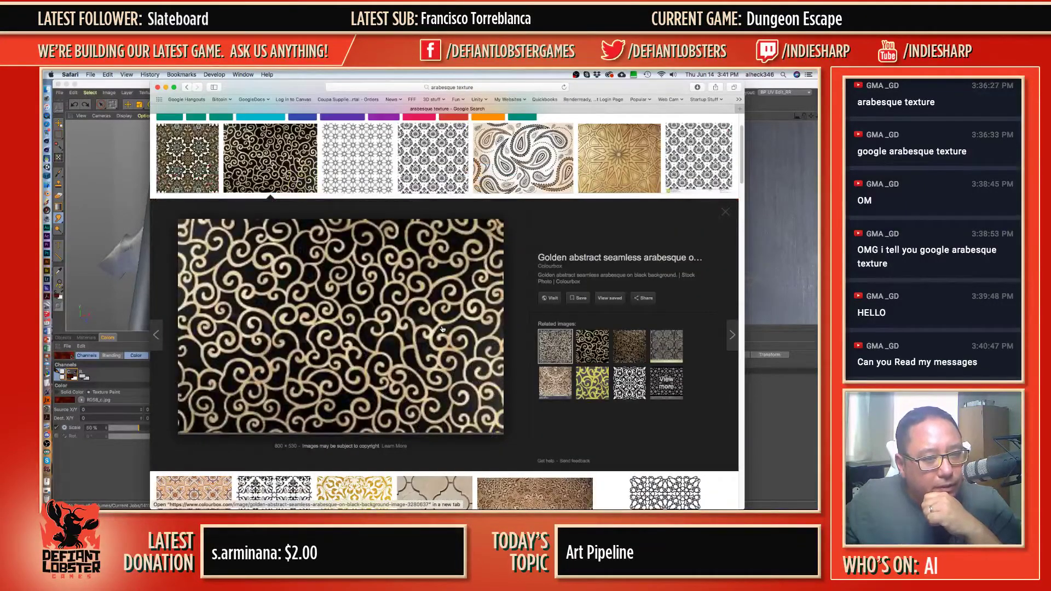
left_click(592, 344)
left_click(622, 343)
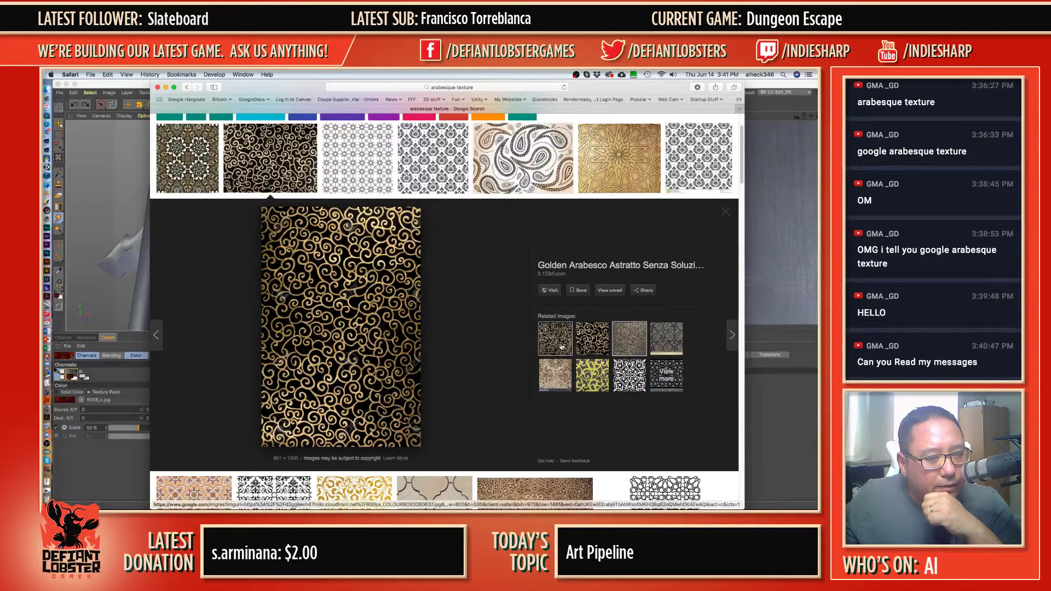
- Copy the golden abstract seamless arabesque image with gold scrolls on black from its enlarged preview
left_click(585, 344)
left_click(560, 344)
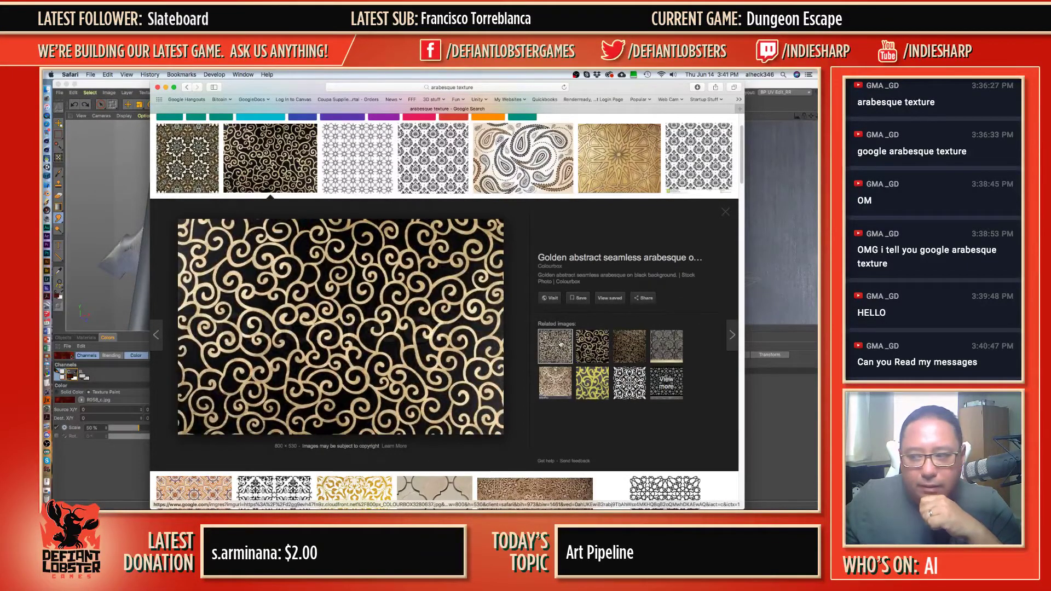
right_click(322, 287)
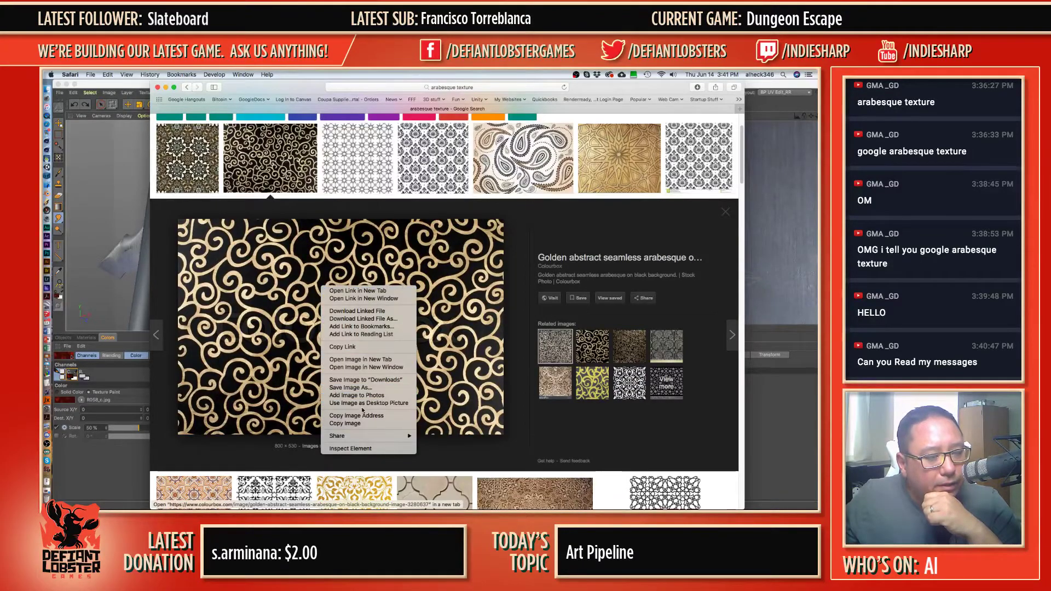
left_click(360, 425)
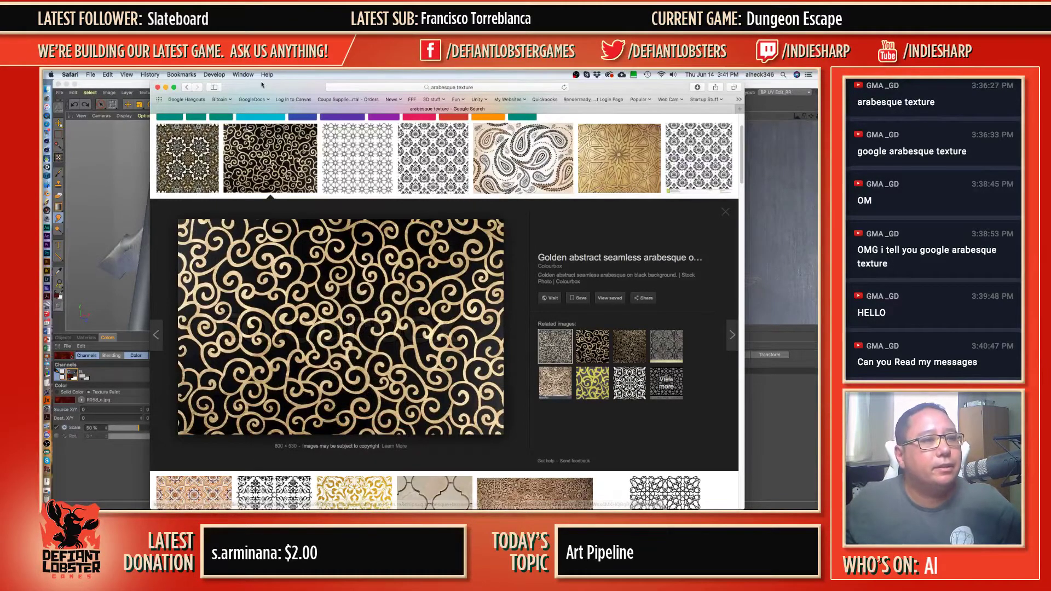
- Switch to BodyPaint 3D, hide the top masked layer and delete the unmasked layer directly beneath it
key("super+m")
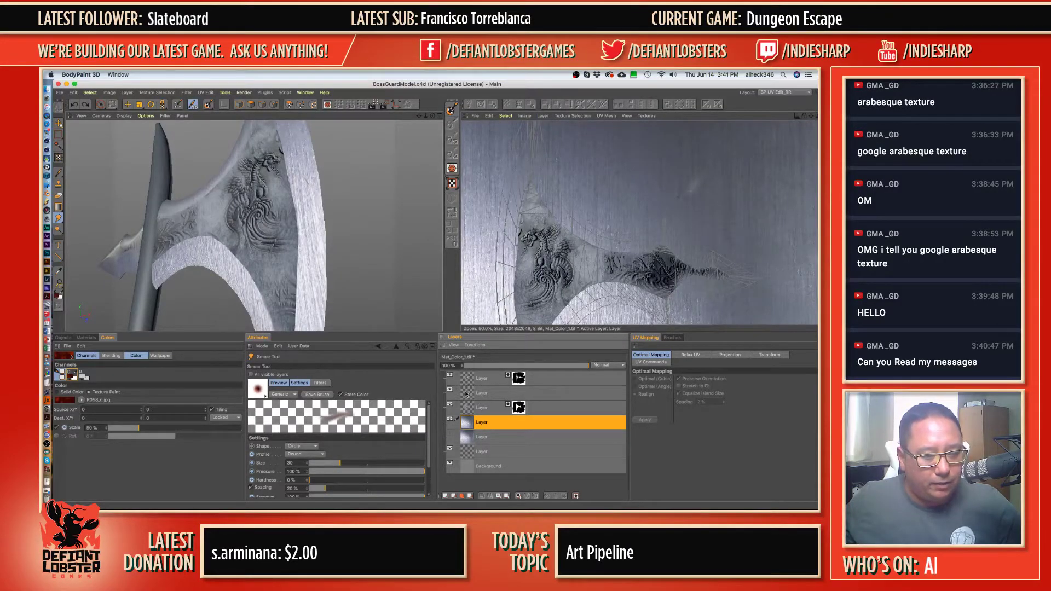
left_click(449, 377)
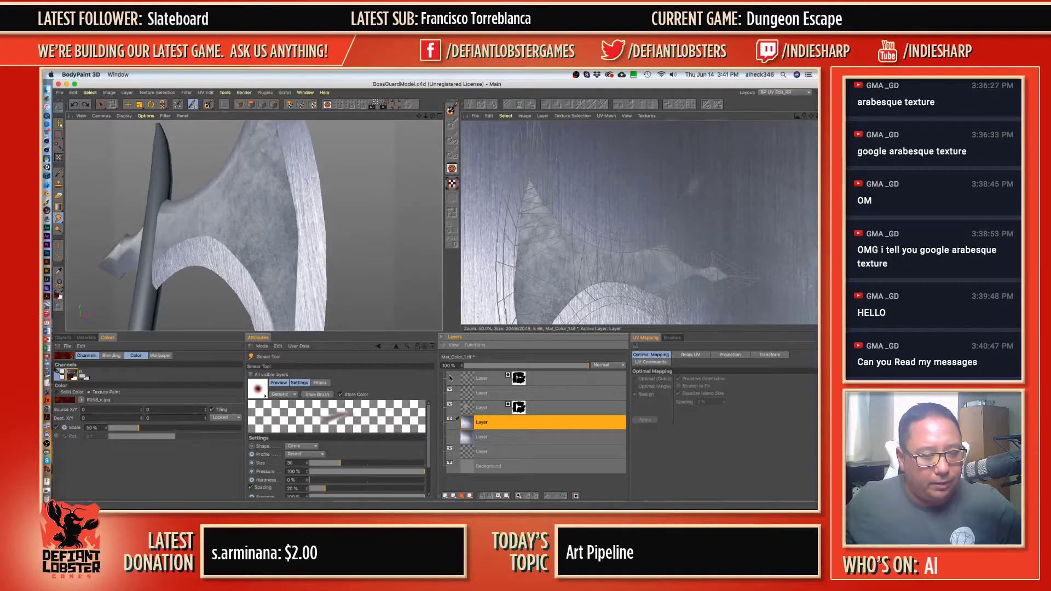
left_click(481, 393)
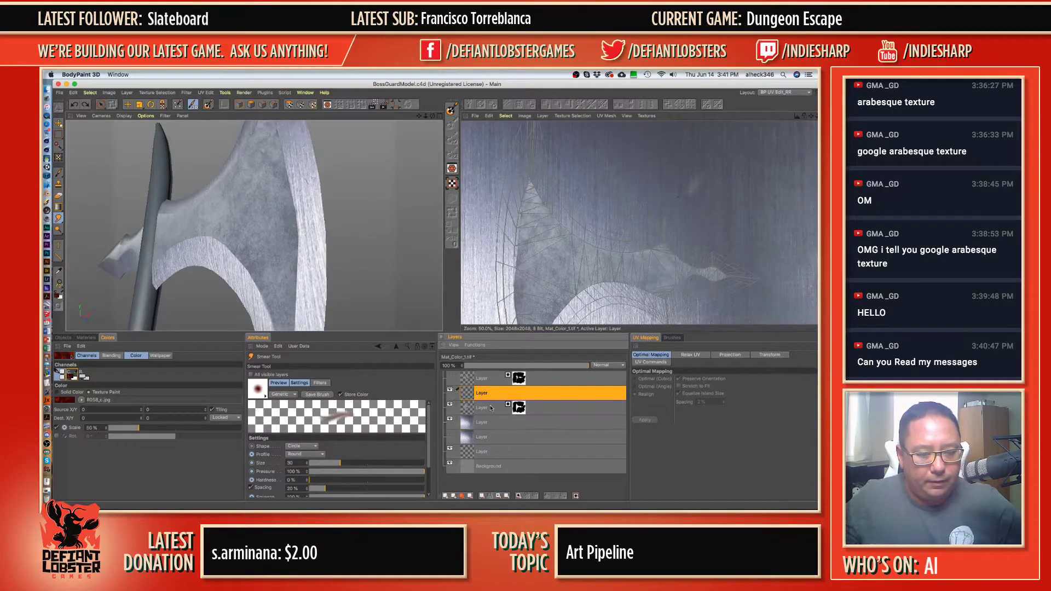
key("Delete")
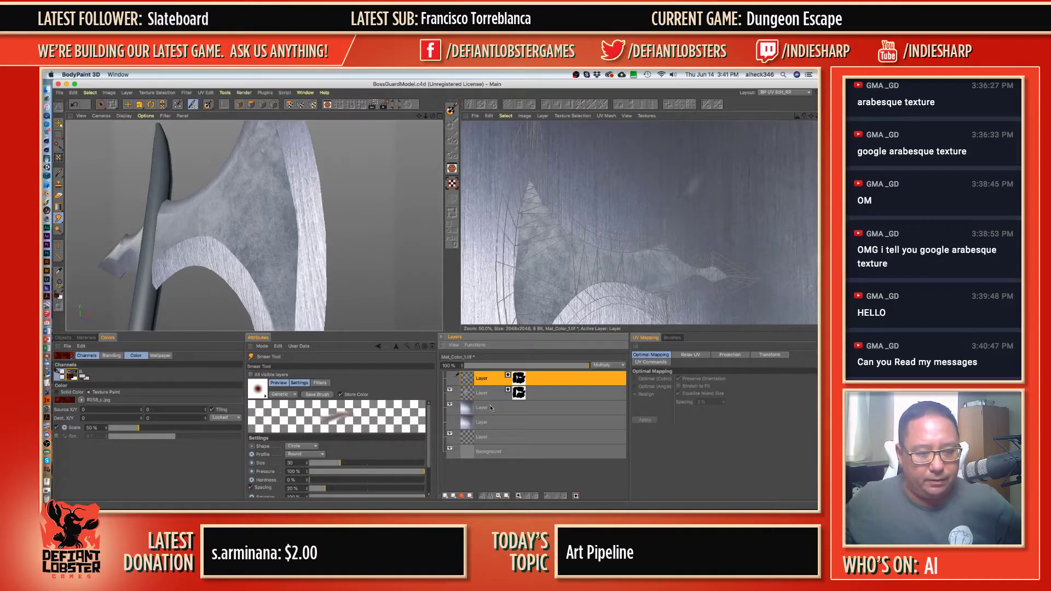
- Paste the arabesque image above the remaining visible masked layer and move it over the axe blade's UVs
left_click(491, 395)
key("ctrl+v")
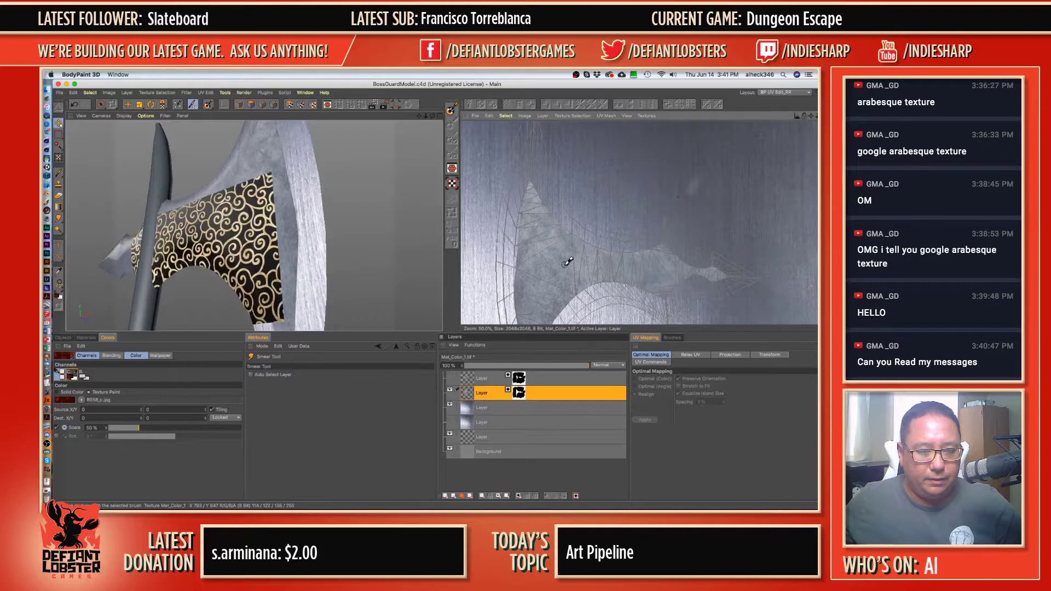
left_click_drag(599, 299, 587, 236)
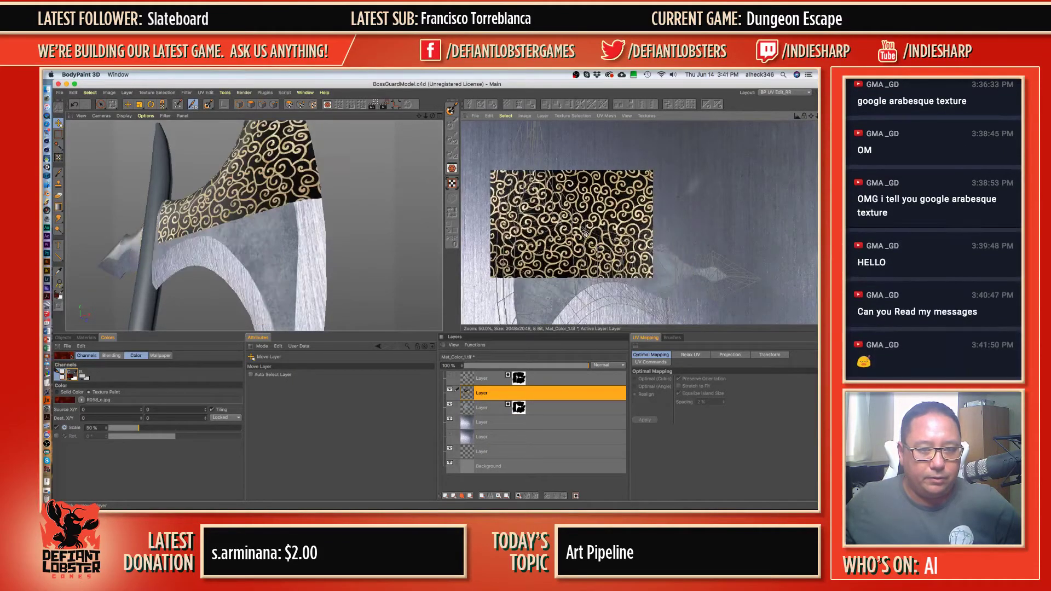
- Select the pasted arabesque pattern with a rectangle and enlarge it with Transform Bitmap to cover most of the blade's UVs
left_click(59, 135)
left_click_drag(485, 166, 655, 281)
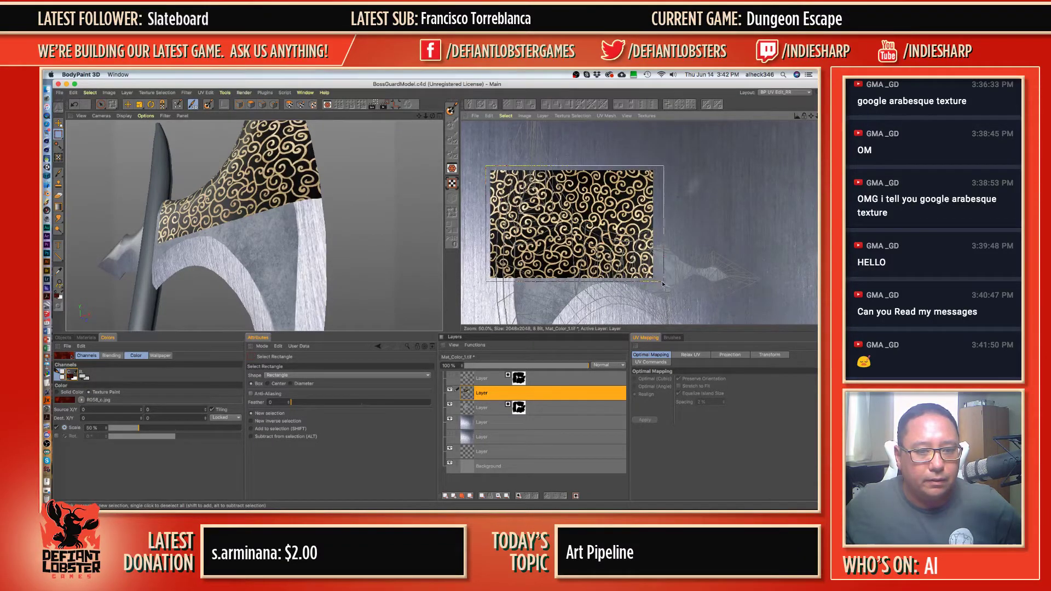
left_click(58, 158)
left_click_drag(656, 282, 733, 353)
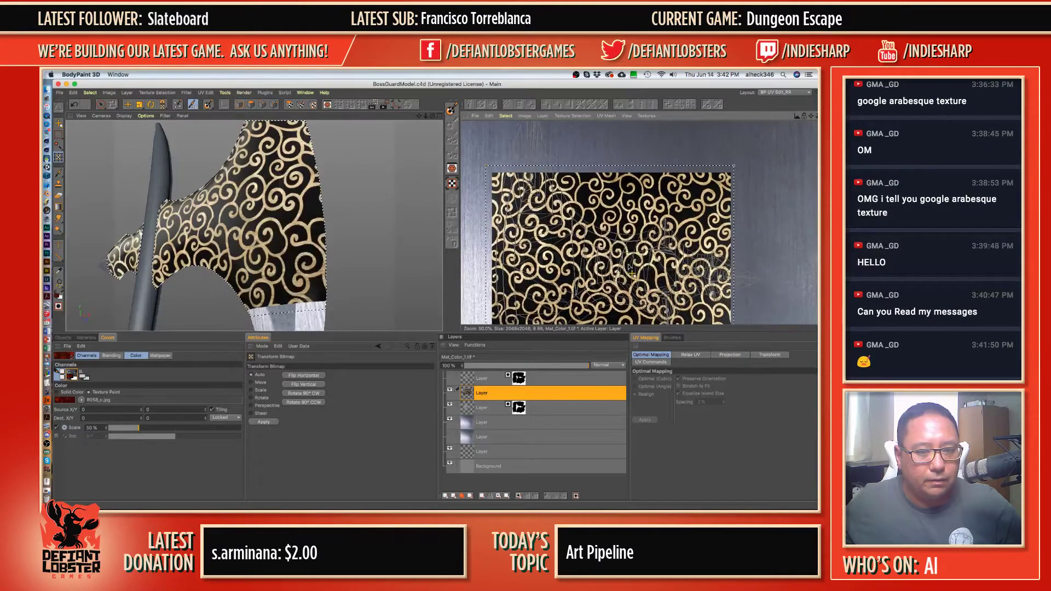
- Try the Soft Light, Screen and Multiply blend modes on the arabesque pattern layer
scroll(629, 268, "down", 2)
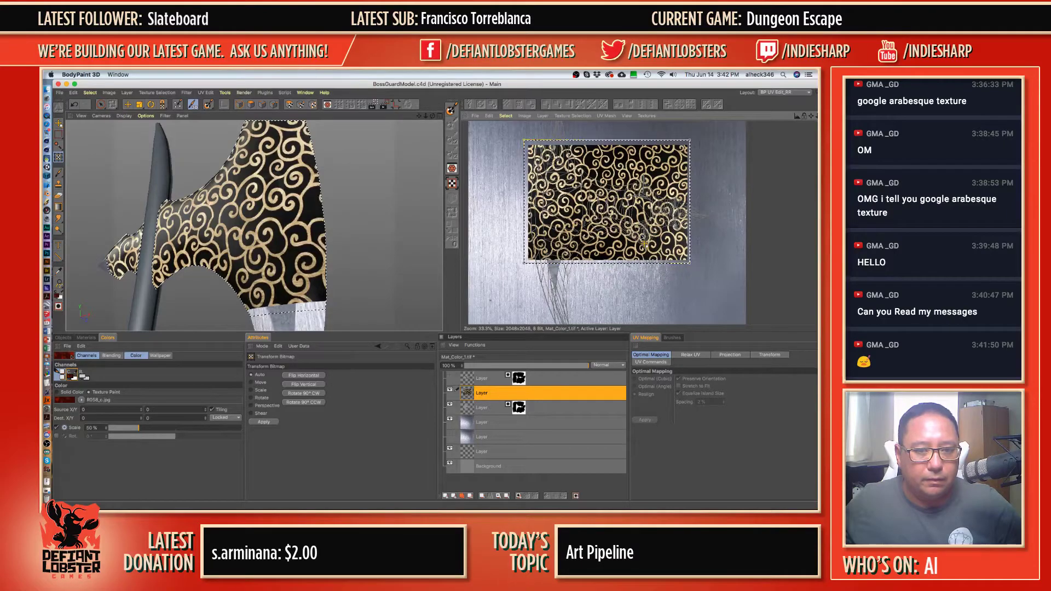
key("e")
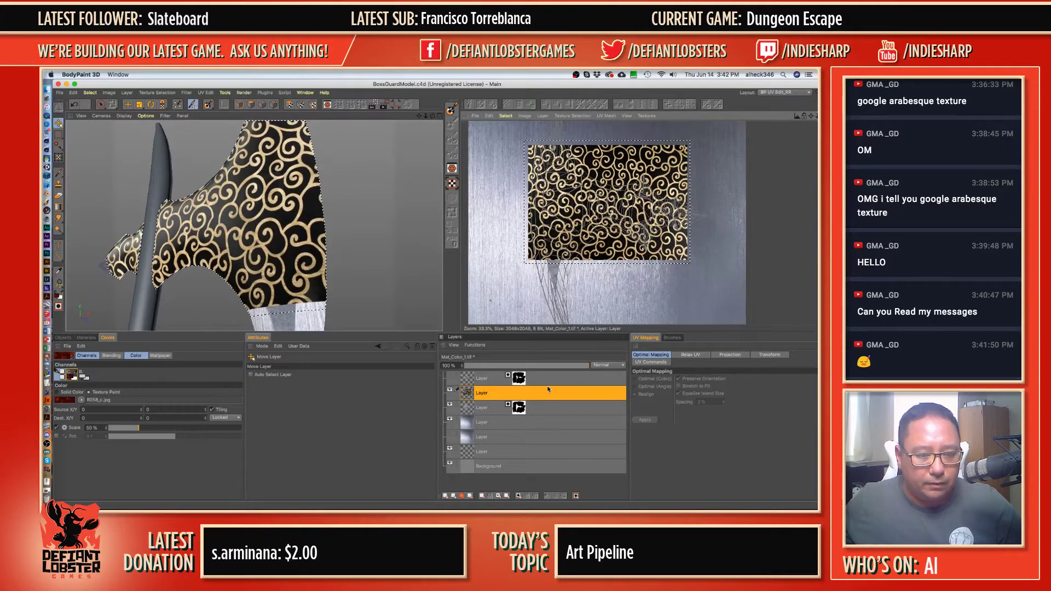
left_click(570, 389)
left_click(608, 364)
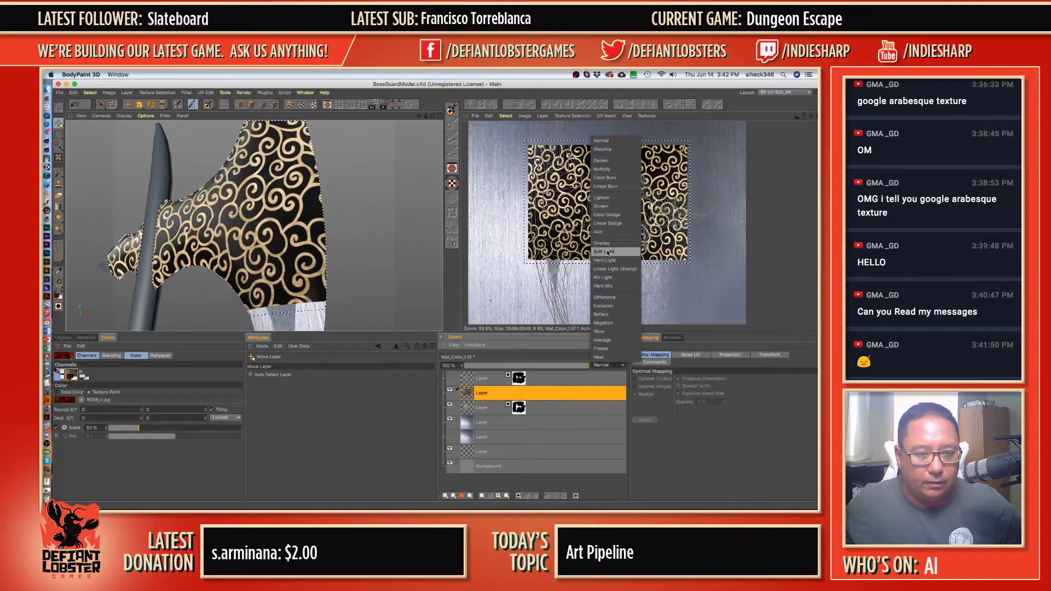
left_click(607, 252)
left_click(608, 365)
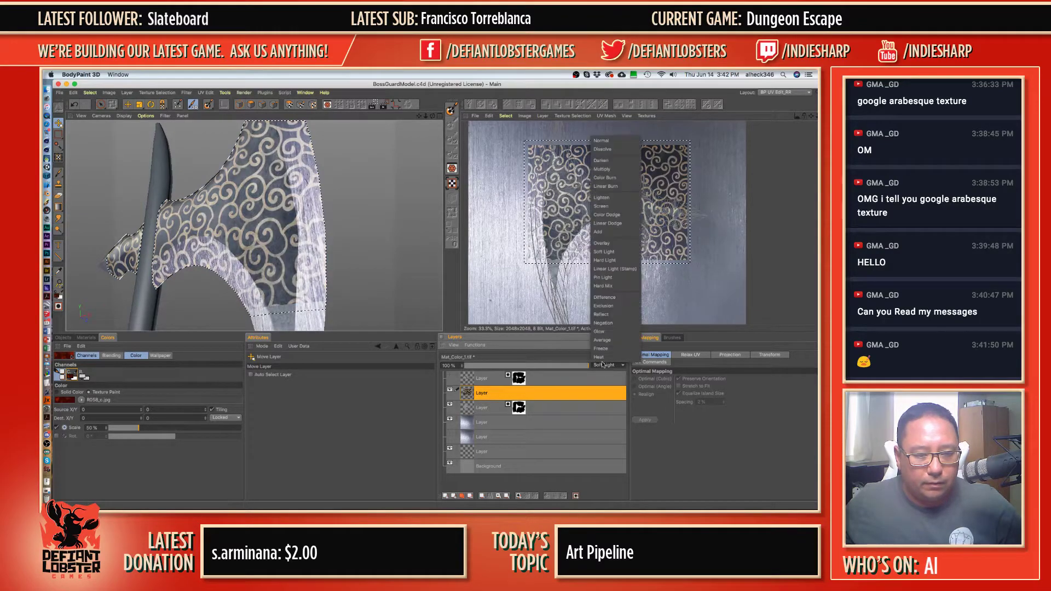
left_click(613, 215)
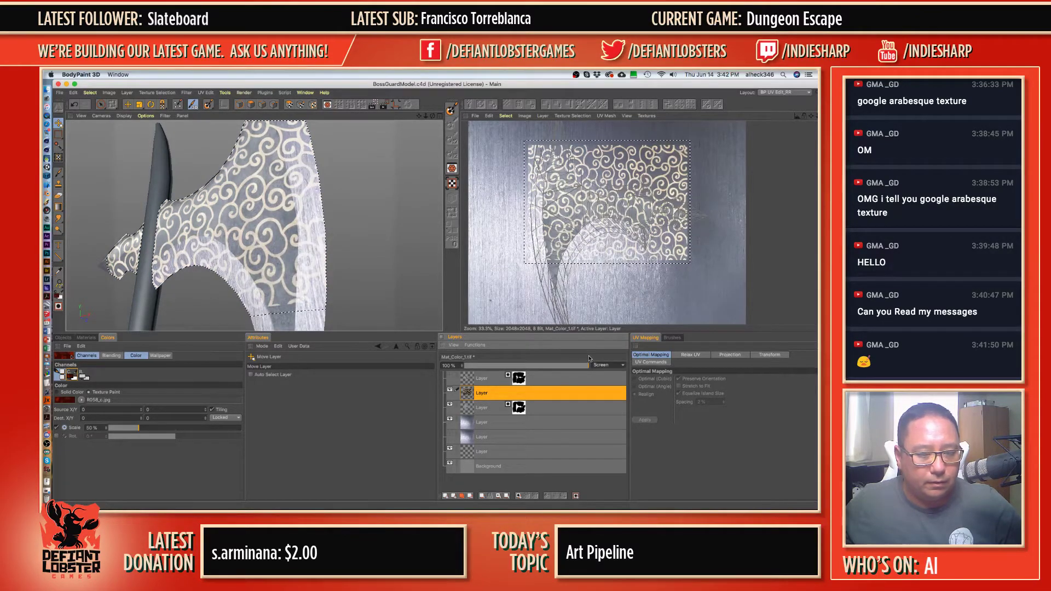
left_click(608, 365)
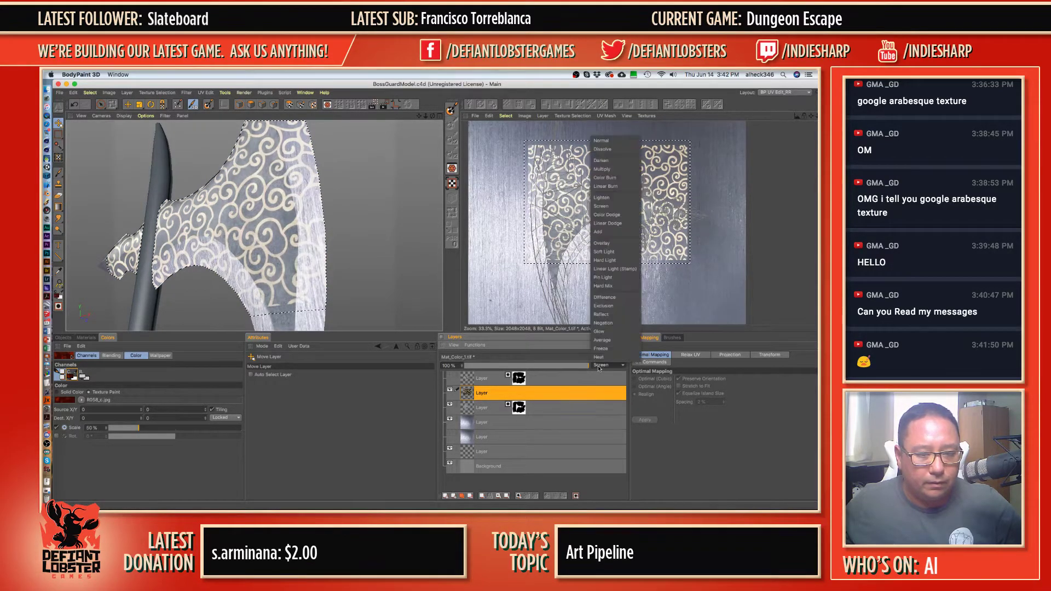
left_click(602, 169)
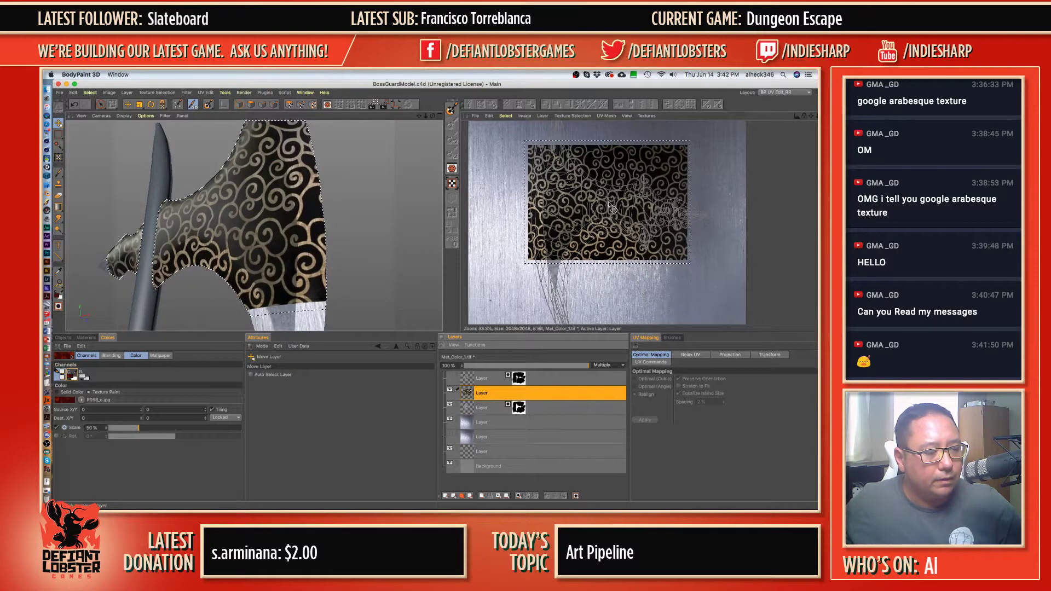
left_click(614, 365)
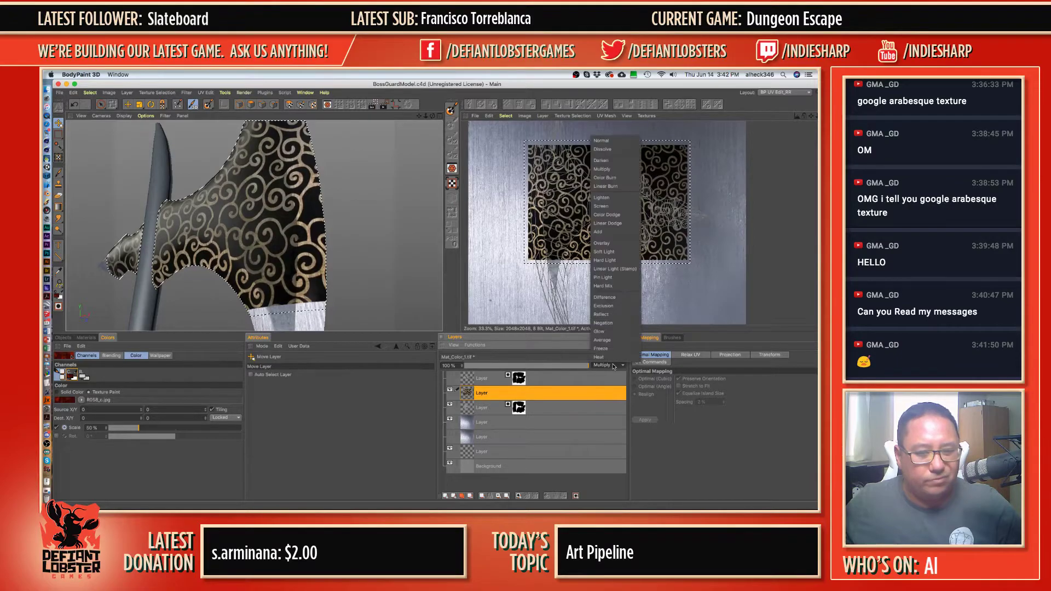
left_click(612, 174)
- Try the Color Dodge, Linear Dodge, Linear Light and Hard Mix blend modes on the arabesque pattern layer
left_click(609, 365)
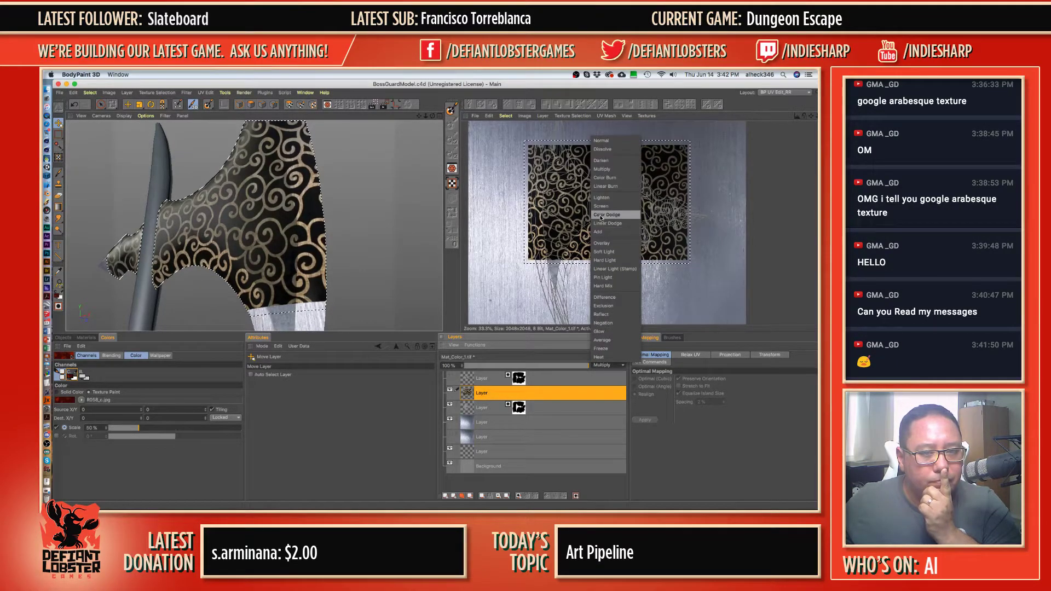
left_click(601, 216)
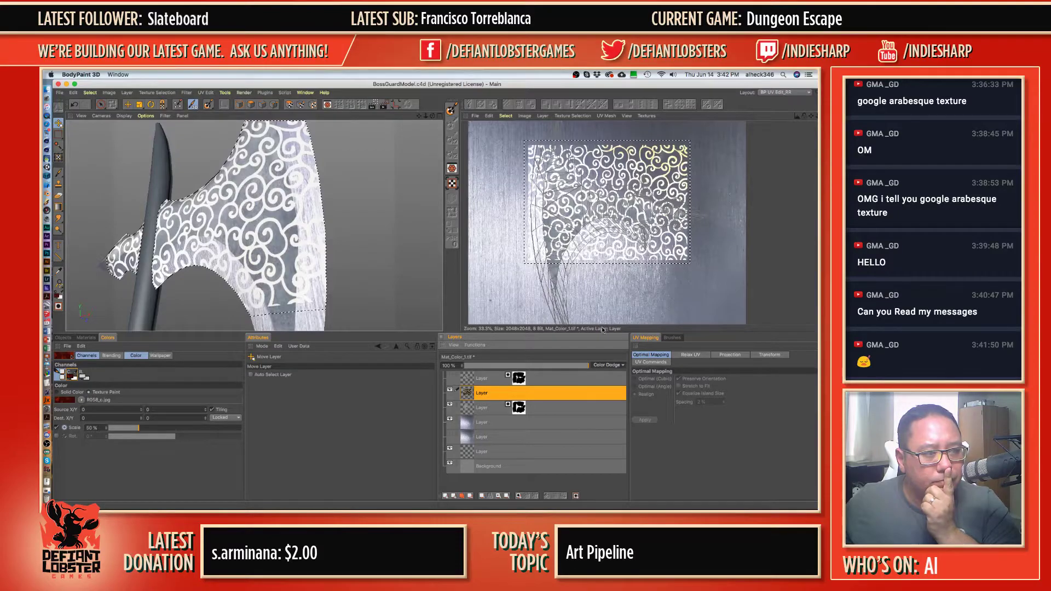
left_click(607, 366)
left_click(609, 221)
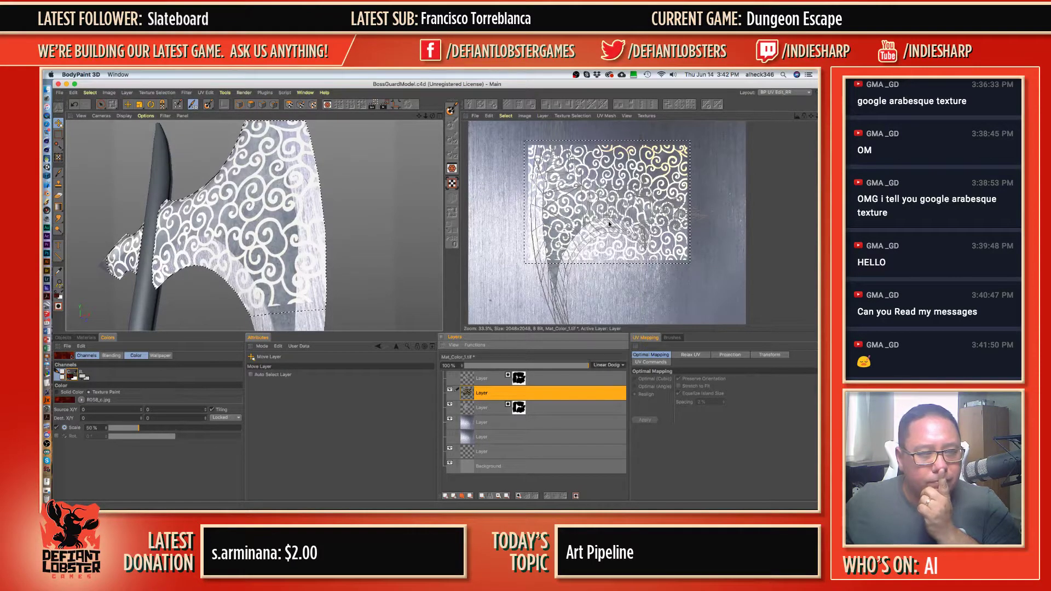
left_click(607, 365)
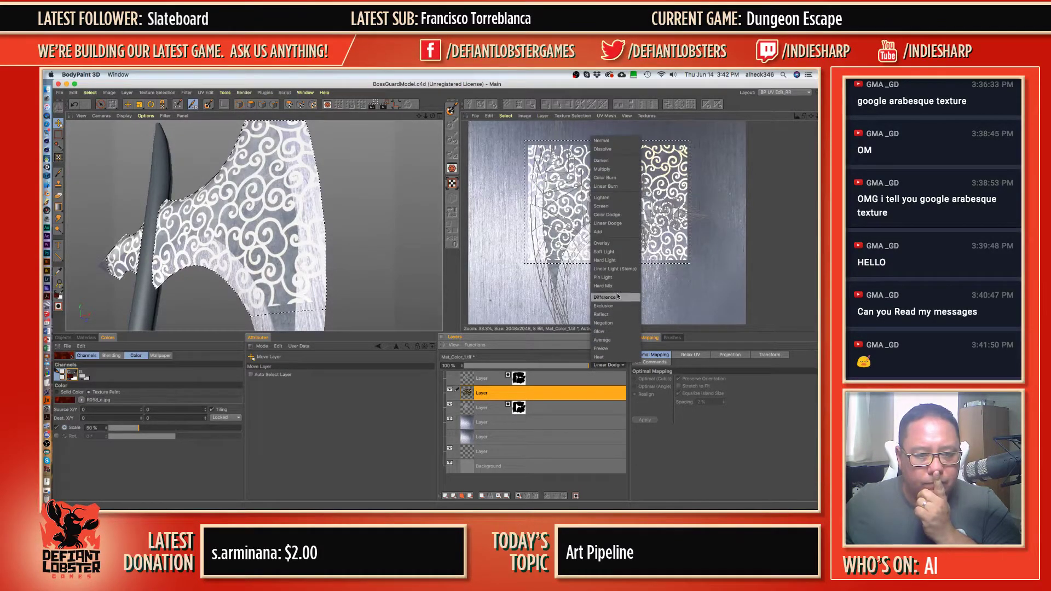
left_click(605, 269)
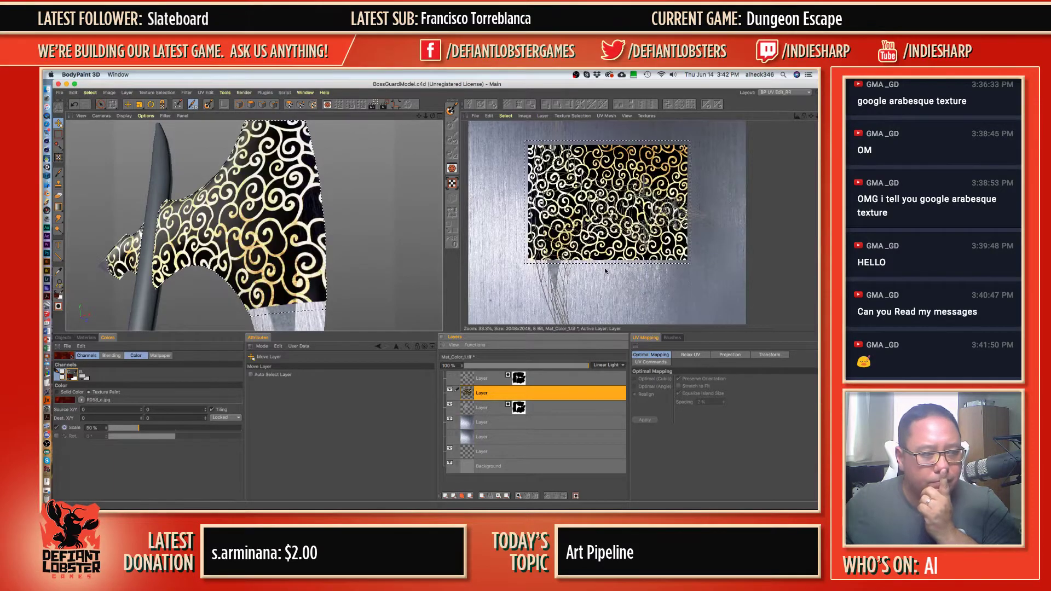
left_click(608, 365)
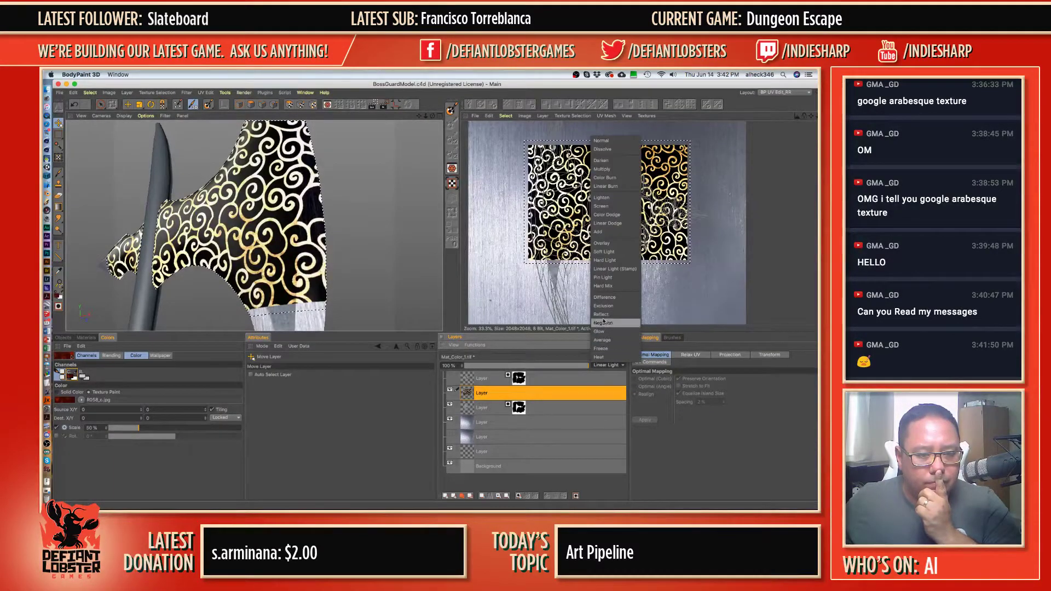
left_click(604, 286)
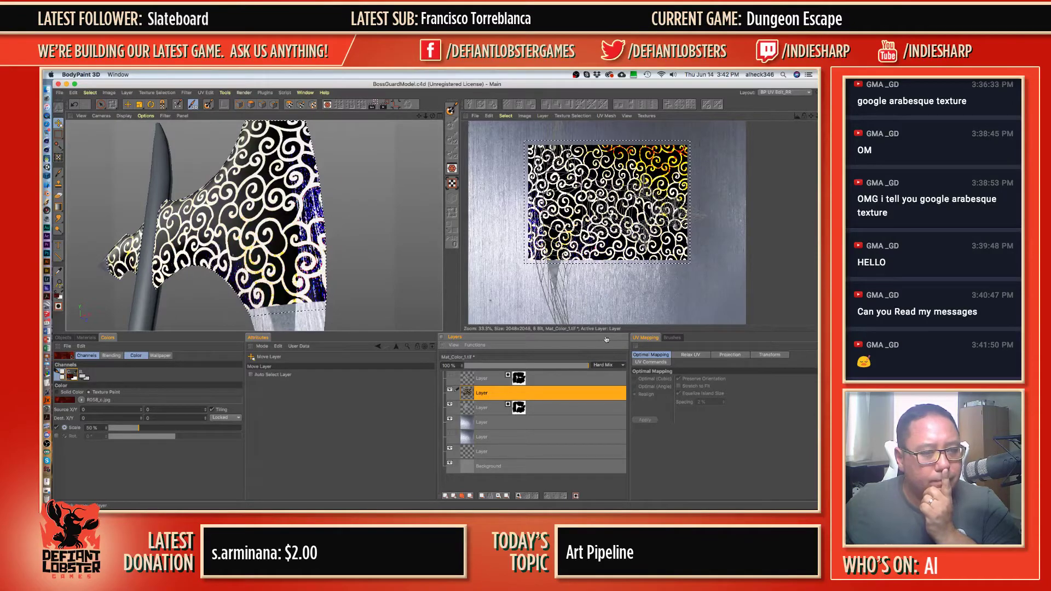
- Try the Overlay blend mode on the arabesque pattern layer, and delete the layer
left_click(606, 365)
left_click(609, 255)
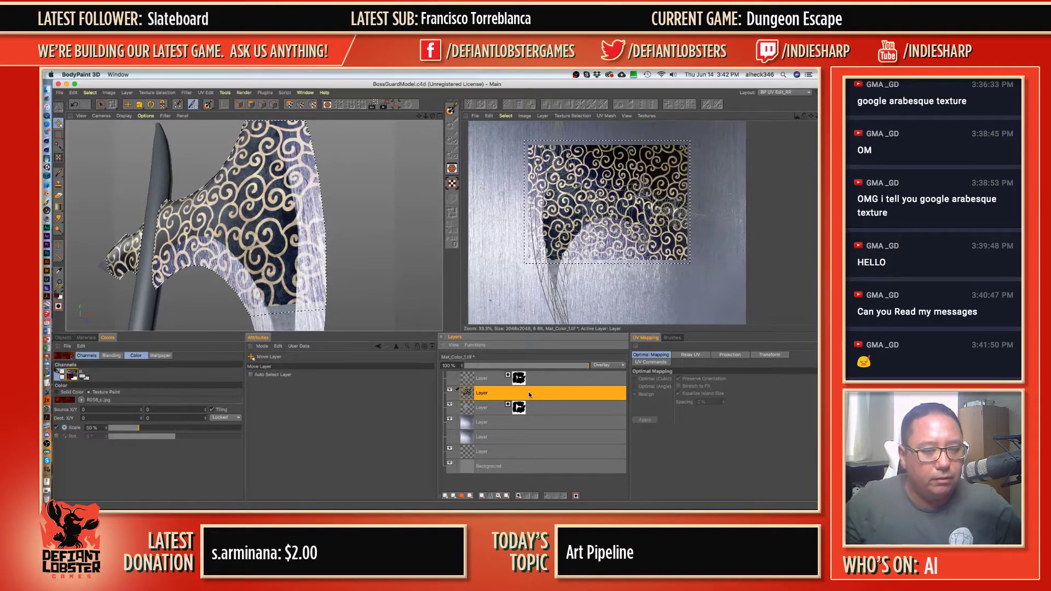
key("Delete")
- Switch to Safari and look further through the "arabesque texture" image results for another pattern
key("super+Tab")
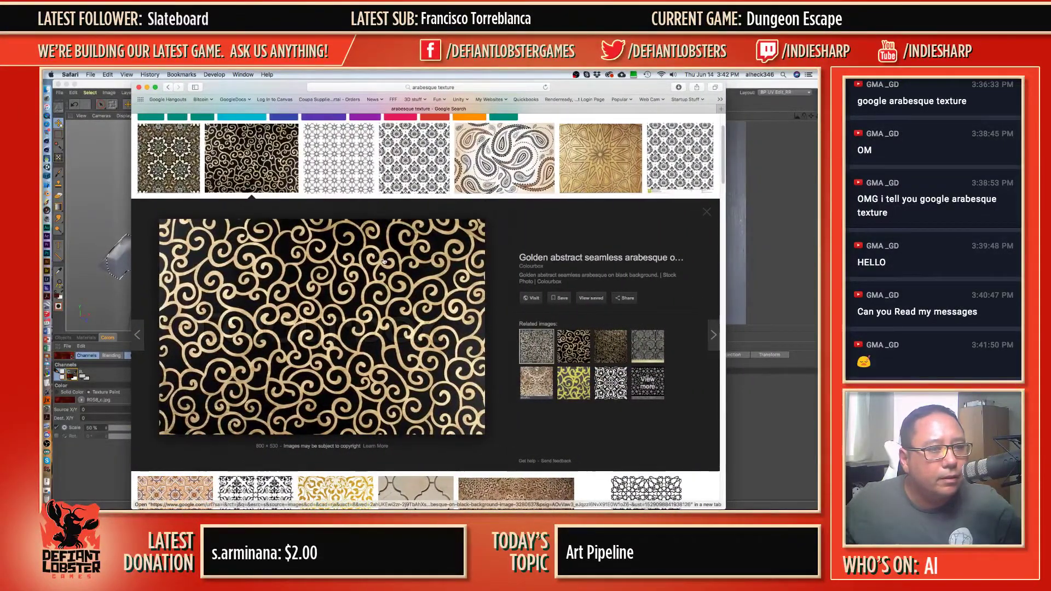
scroll(384, 261, "down", 5)
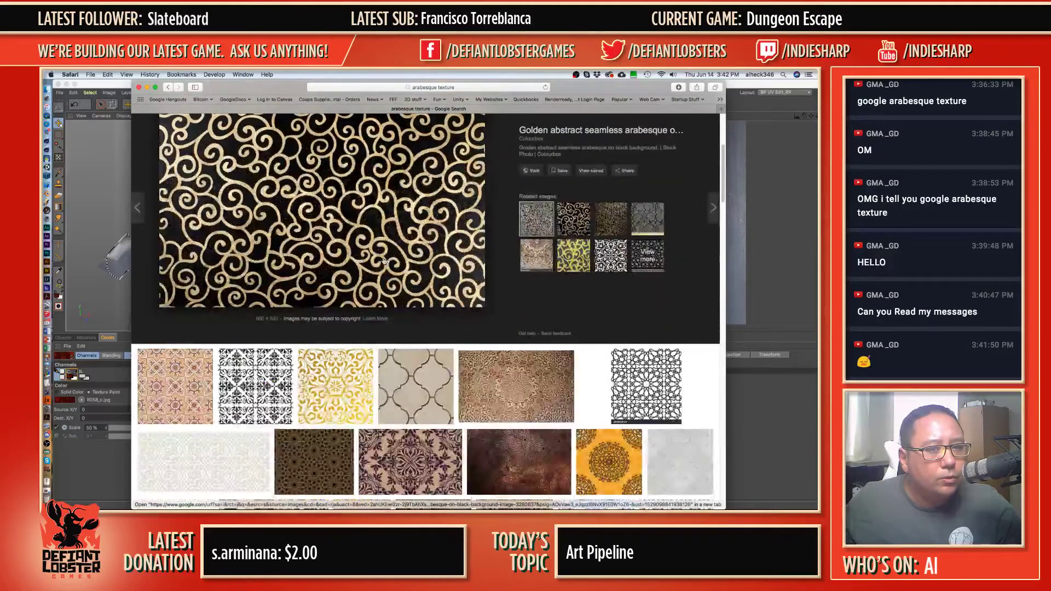
scroll(384, 261, "down", 8)
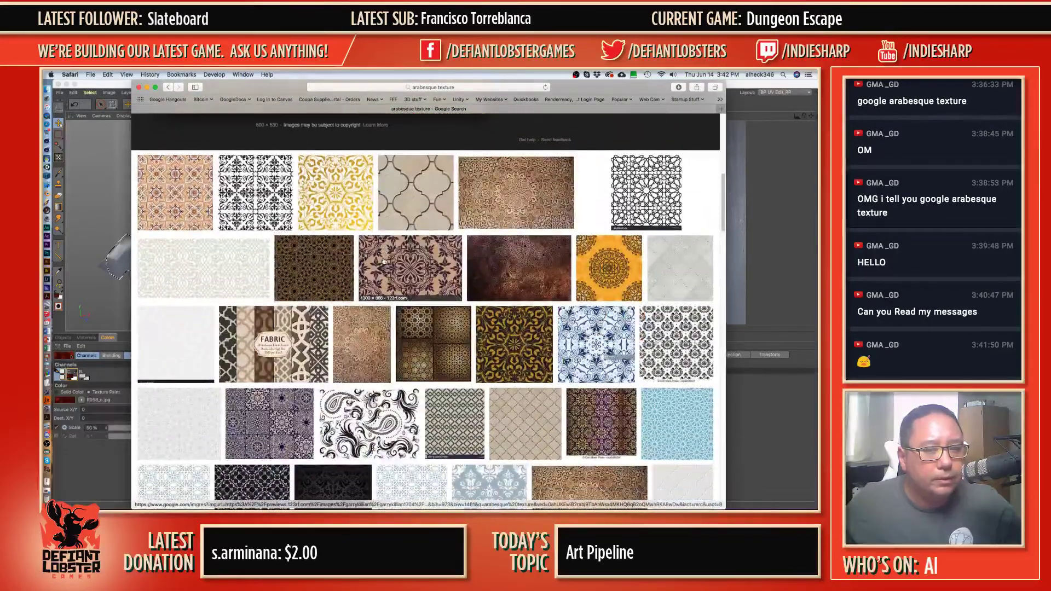
scroll(383, 261, "down", 2)
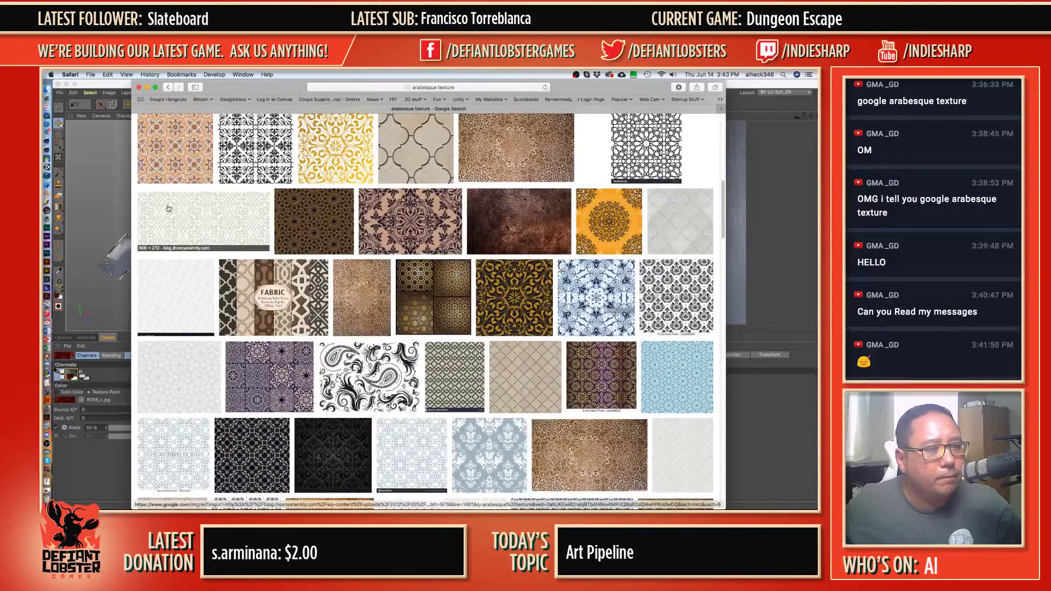
- Preview the pale Seamless Tiles arabesque result and compare its related images, including Arabesque in Light
left_click(177, 212)
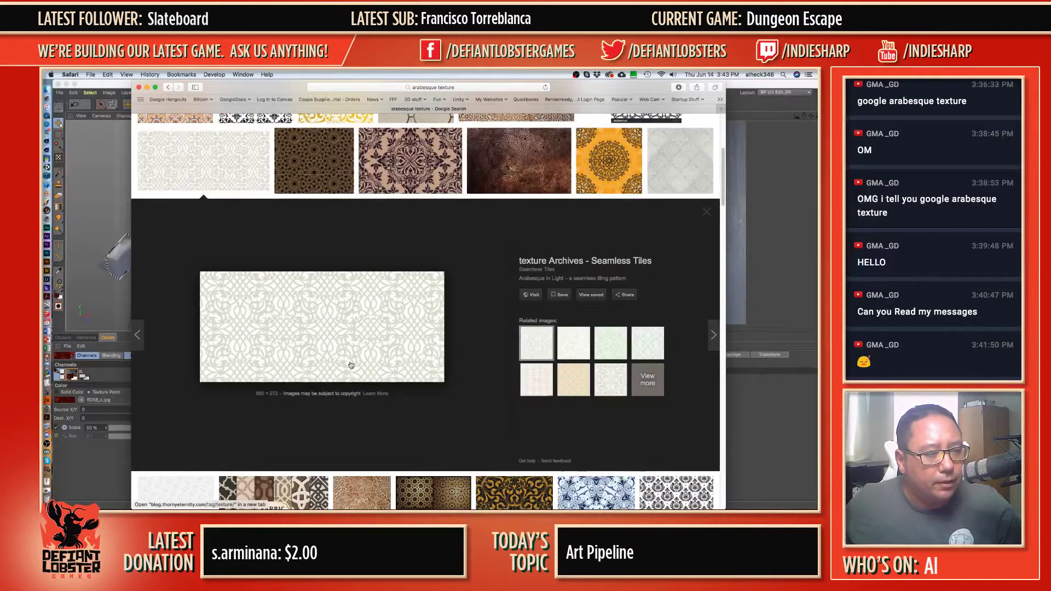
left_click(611, 356)
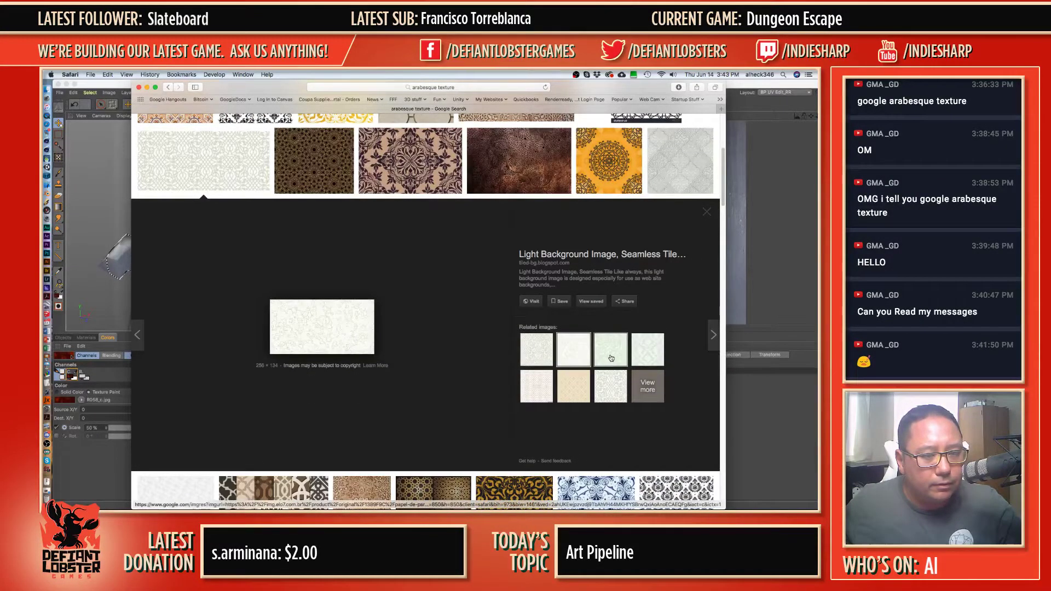
left_click(611, 358)
left_click(645, 354)
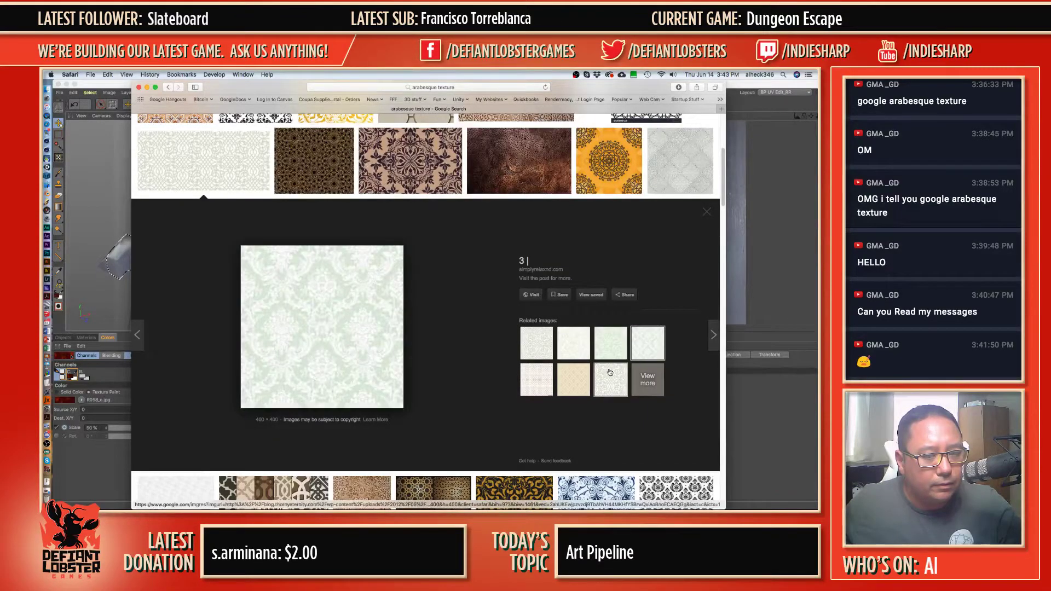
left_click(597, 383)
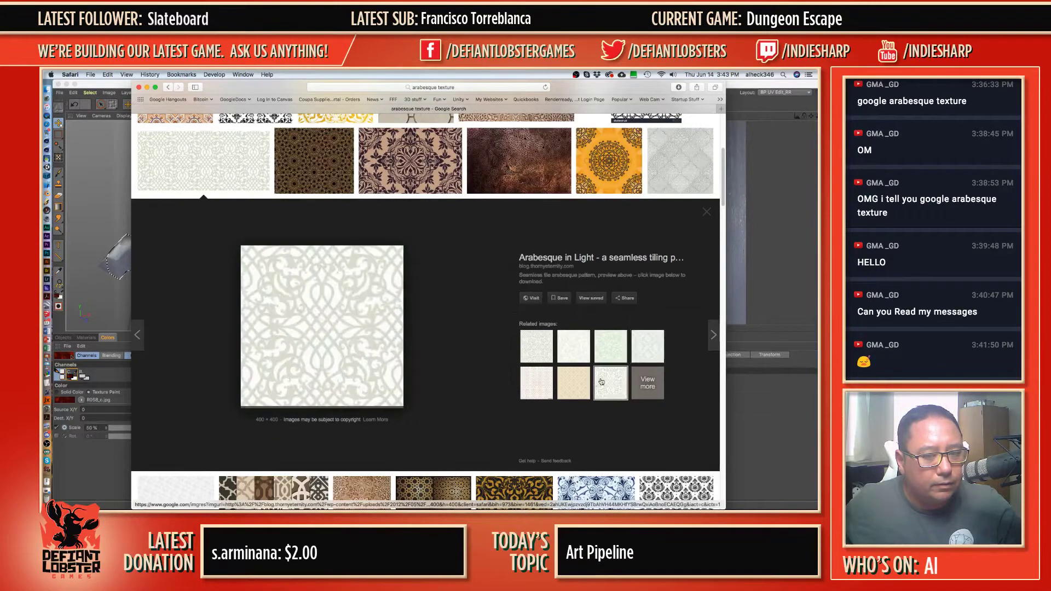
- Copy the Arabesque in Light image and, in BodyPaint 3D, paste it as a new layer directly below the top masked layer
right_click(334, 315)
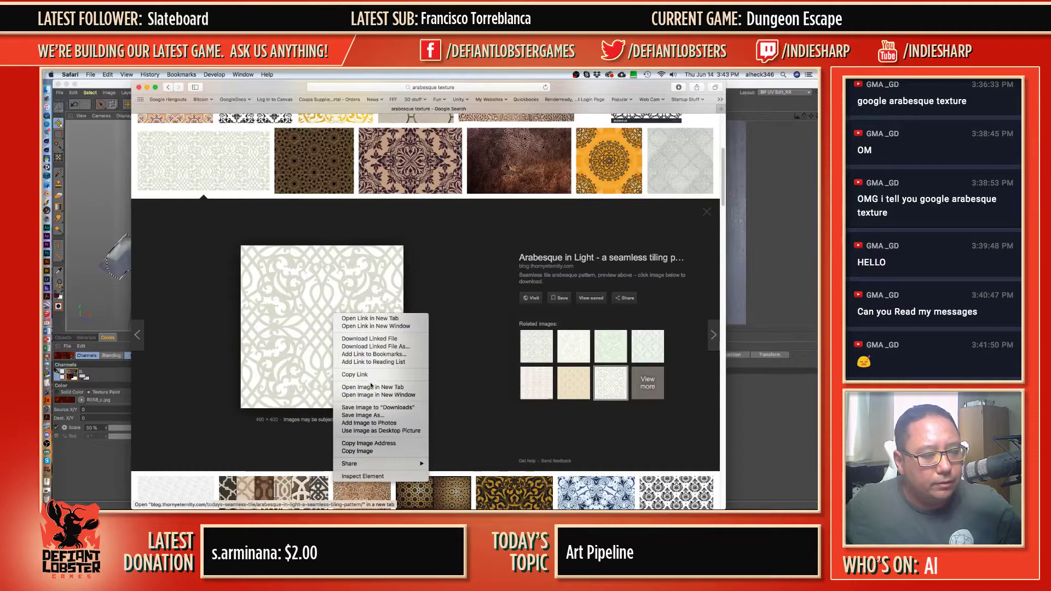
key("Escape")
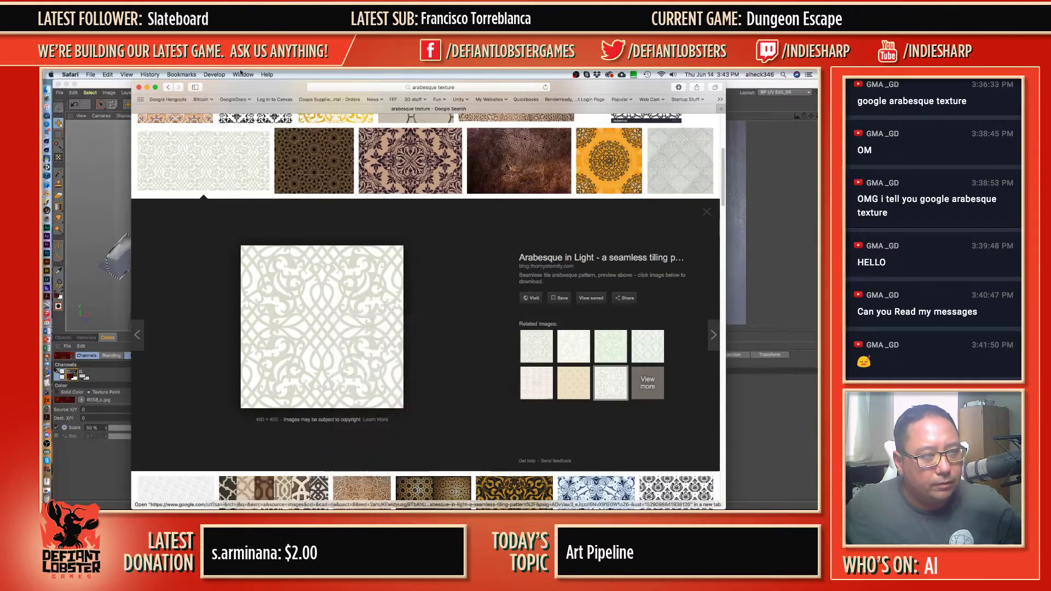
left_click(111, 86)
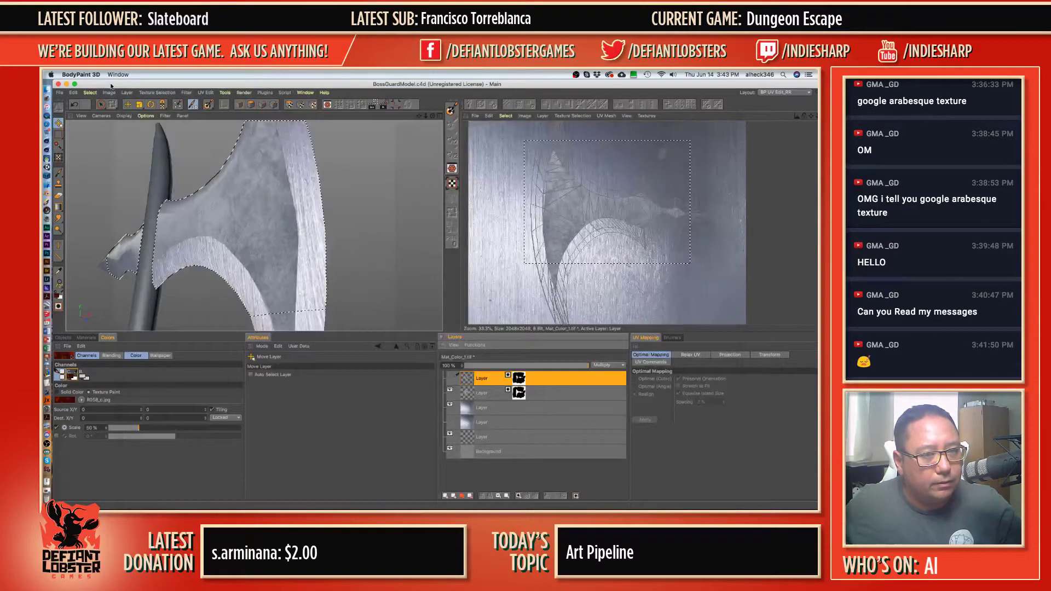
left_click(481, 395)
key("super+v")
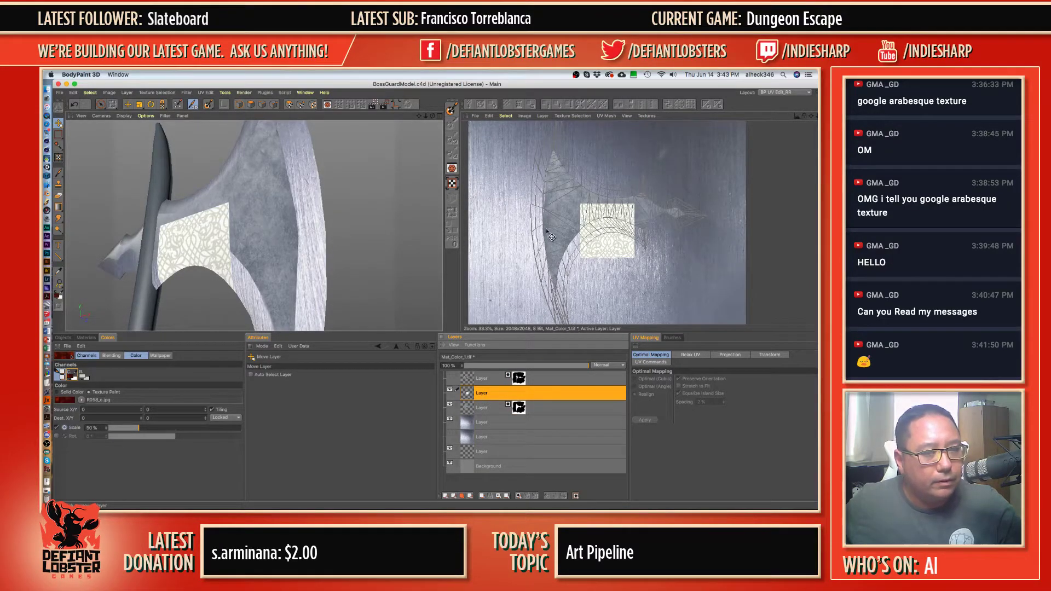
left_click(580, 212)
left_click(498, 222)
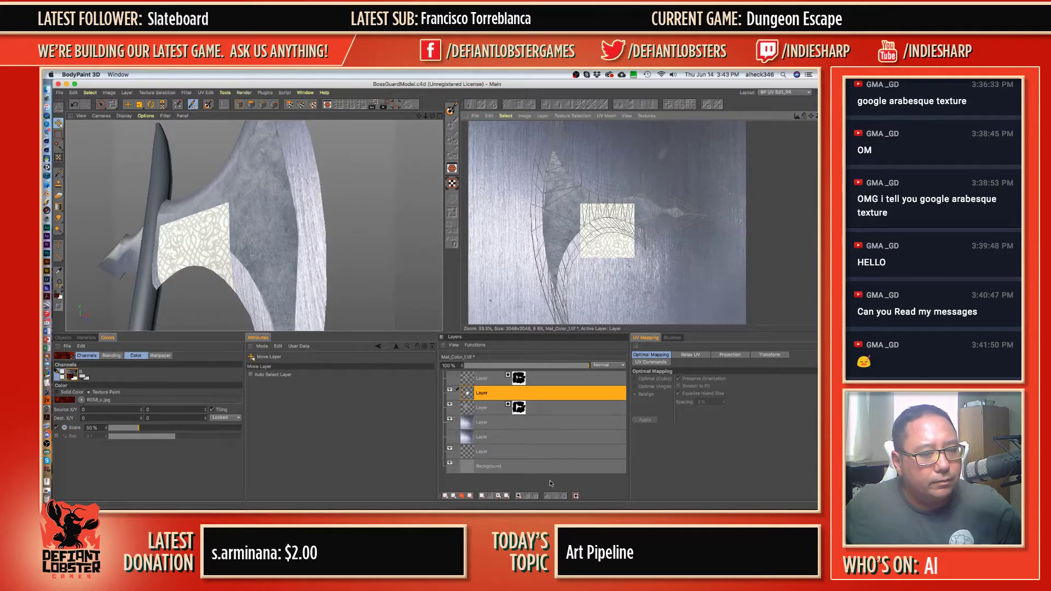
left_click(481, 399)
left_click(630, 234)
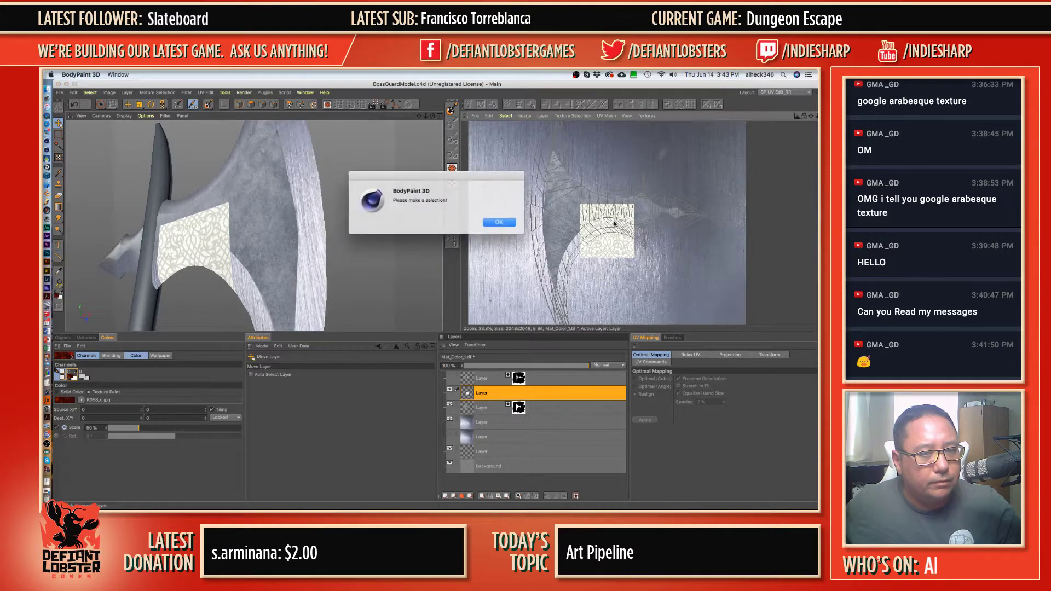
left_click(498, 223)
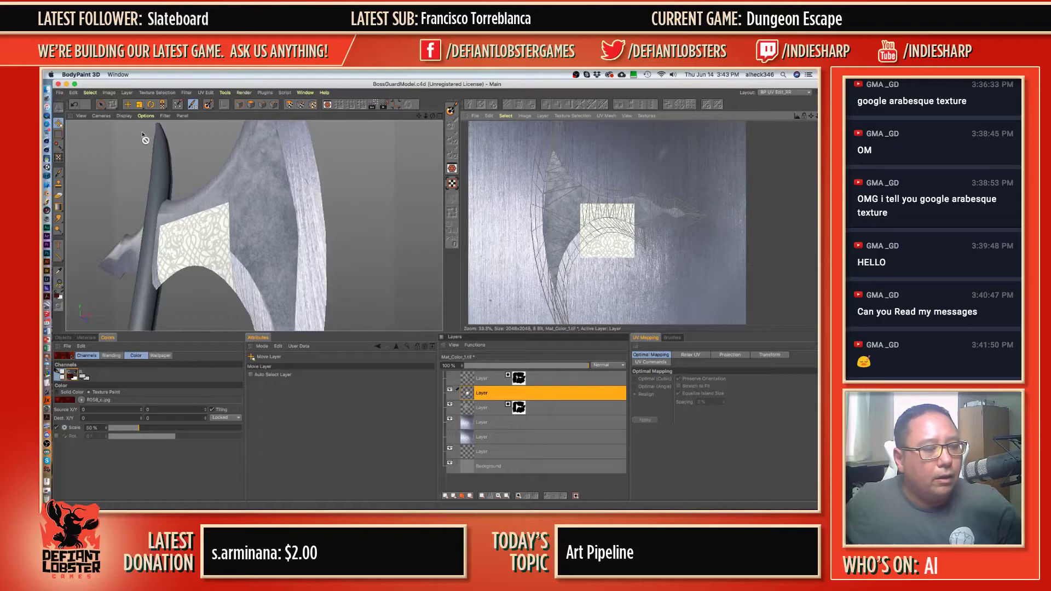
- Select the pasted arabesque square with a rectangular selection and move it onto the wide part of the axe blade with Transform Bitmap
left_click(56, 135)
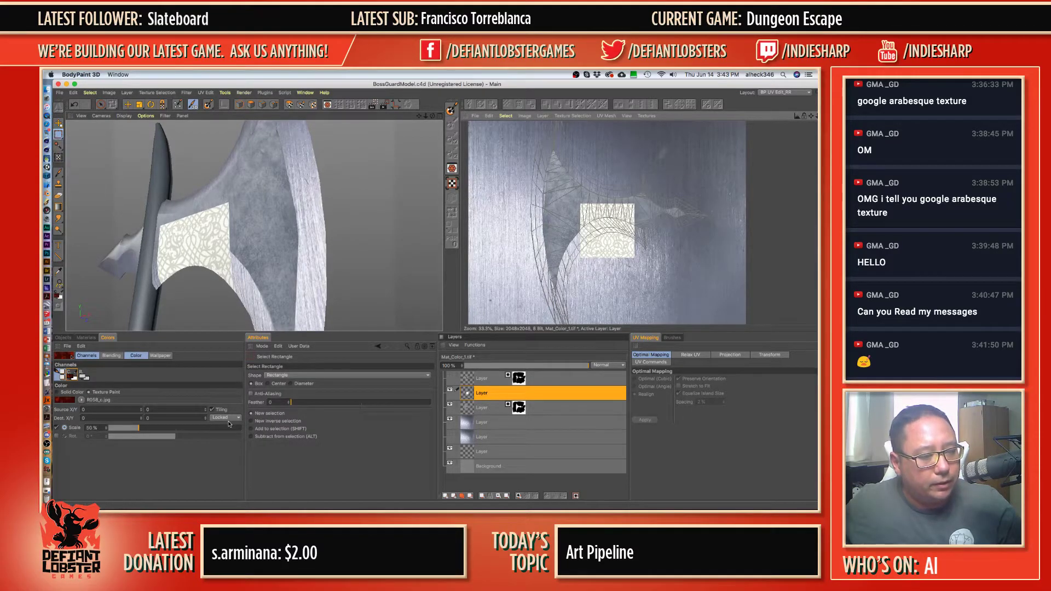
left_click(303, 376)
left_click(258, 376)
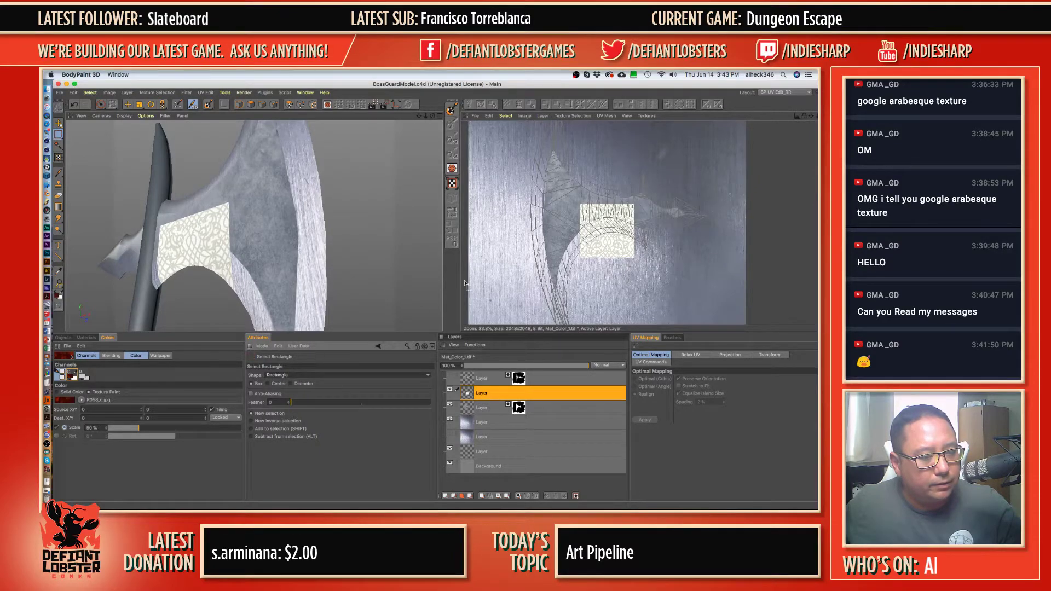
left_click_drag(579, 202, 637, 260)
left_click(58, 157)
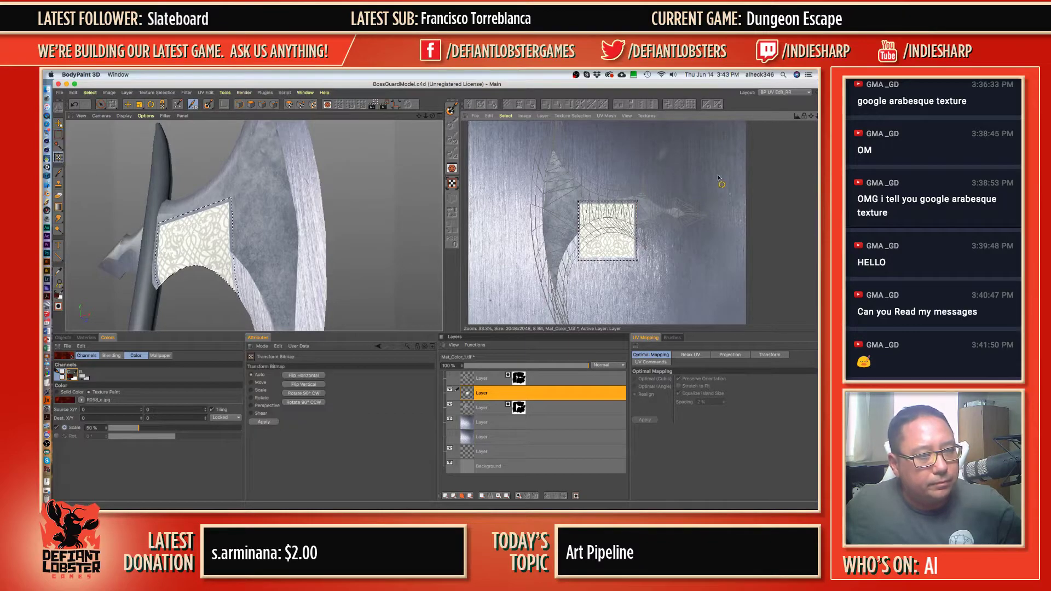
left_click_drag(601, 223, 560, 200)
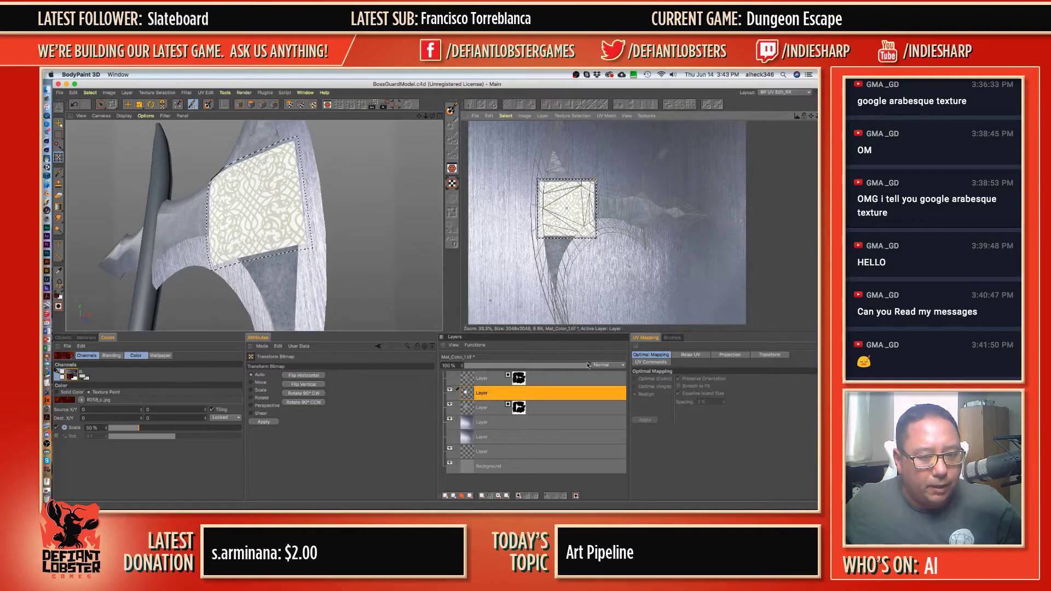
- Try the Overlay blend mode on the arabesque layer and invert the layer's colors with the Invert filter
left_click(608, 365)
left_click(620, 245)
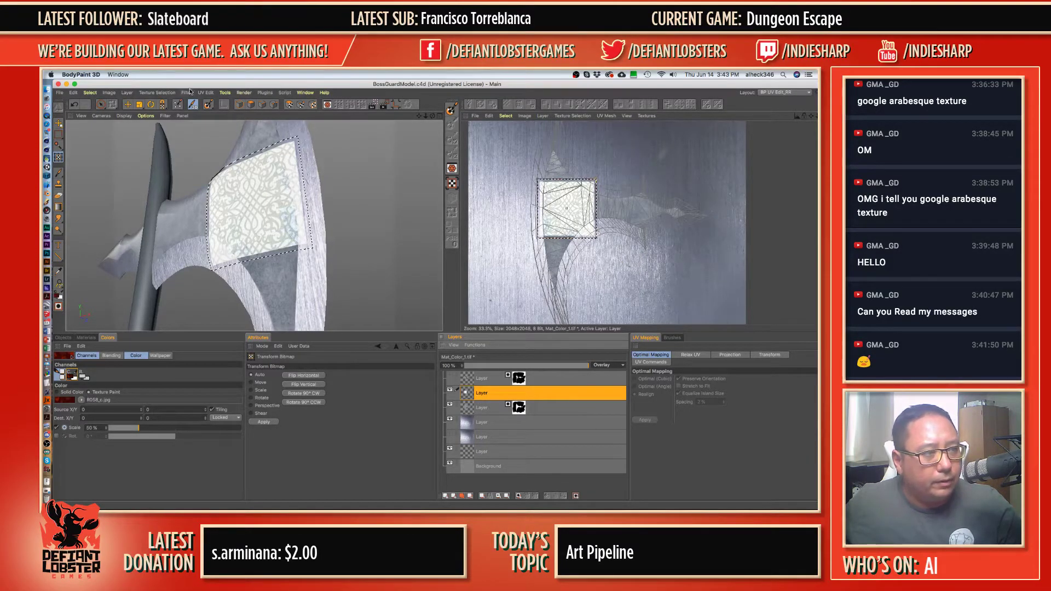
left_click(205, 93)
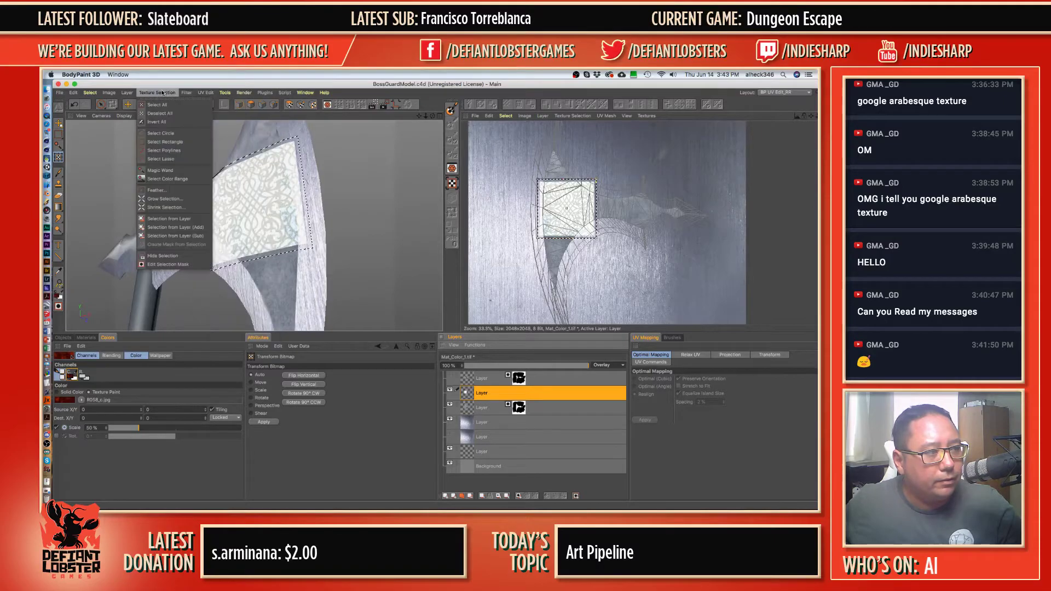
mouse_move(186, 94)
mouse_move(191, 128)
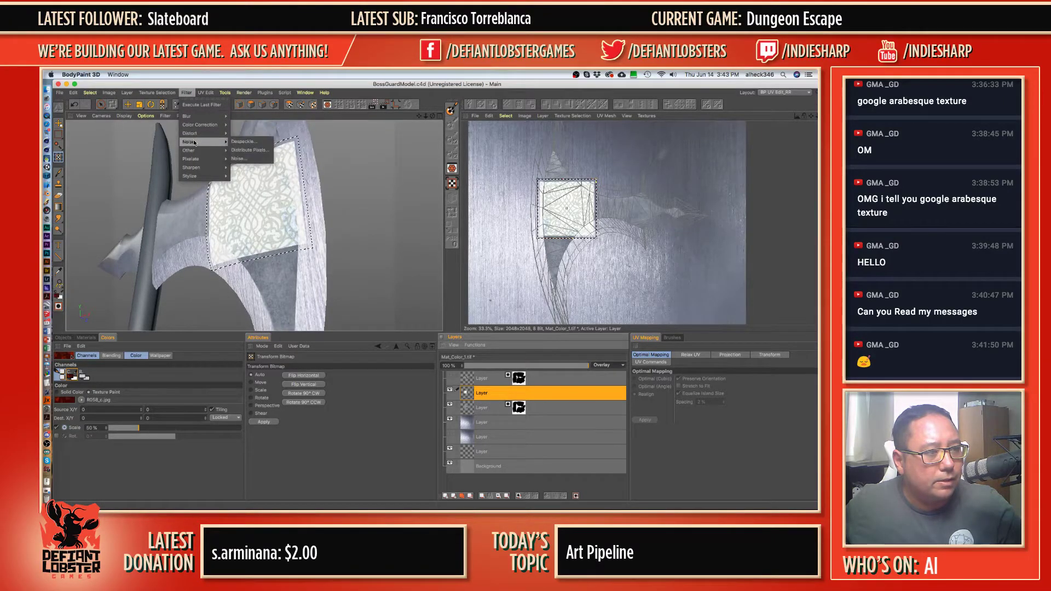
mouse_move(195, 153)
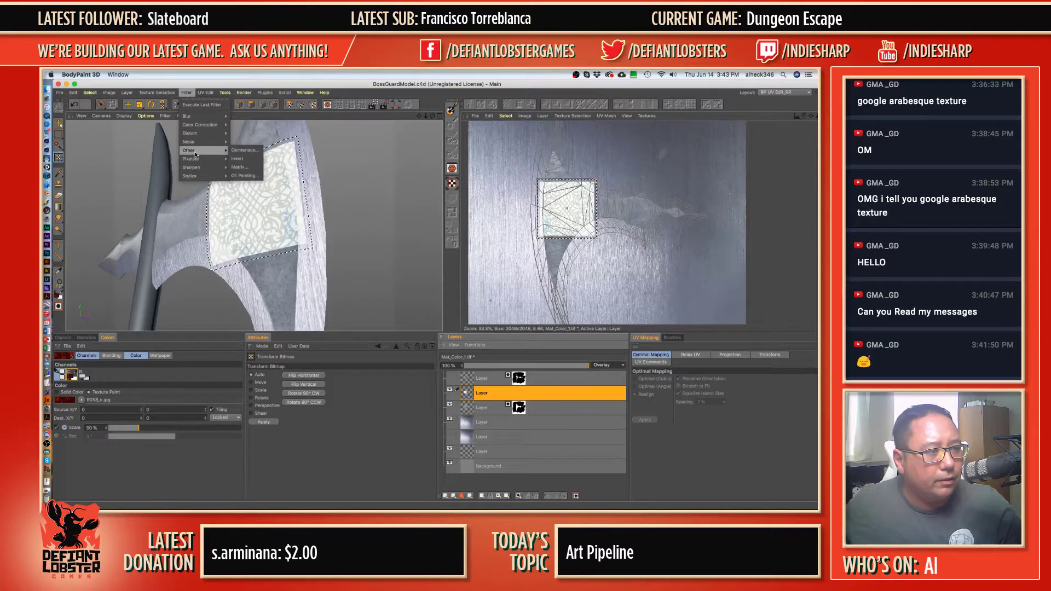
left_click(239, 159)
left_click(497, 223)
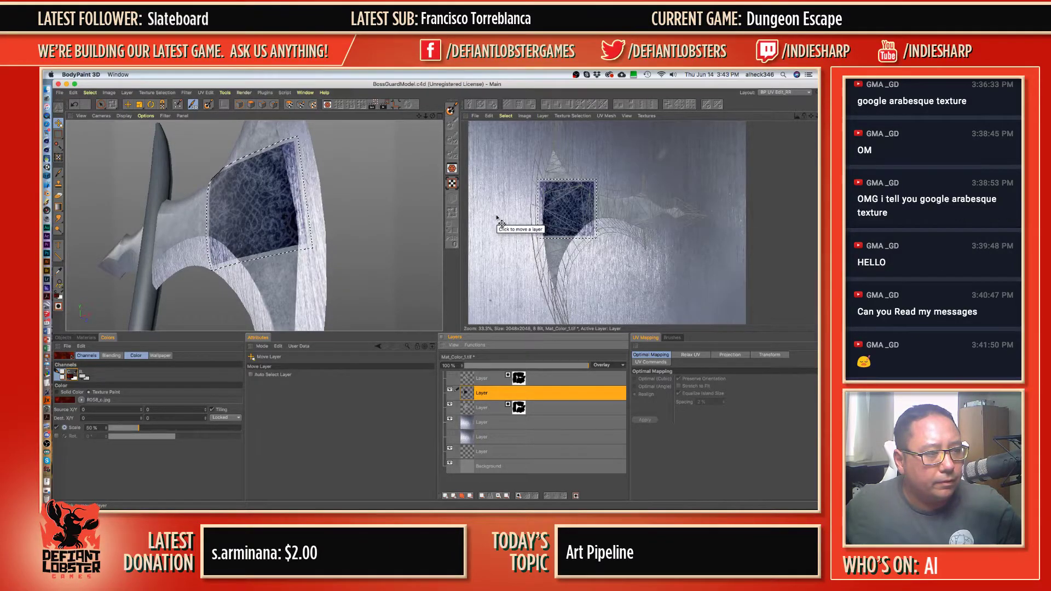
- Set the inverted arabesque layer's blend mode to Screen and clear the rectangular selection
left_click(606, 365)
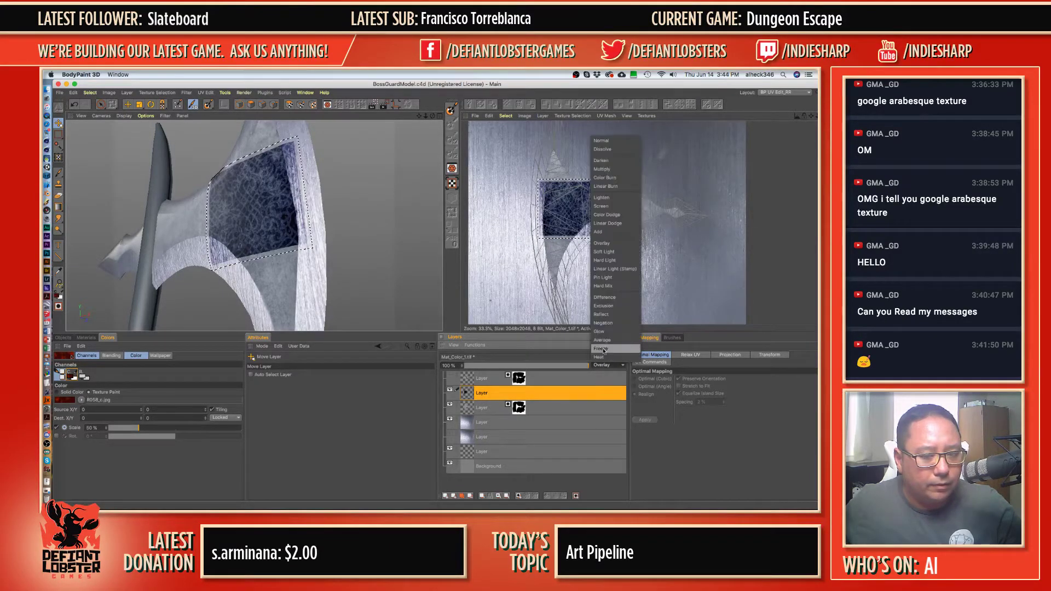
left_click(603, 206)
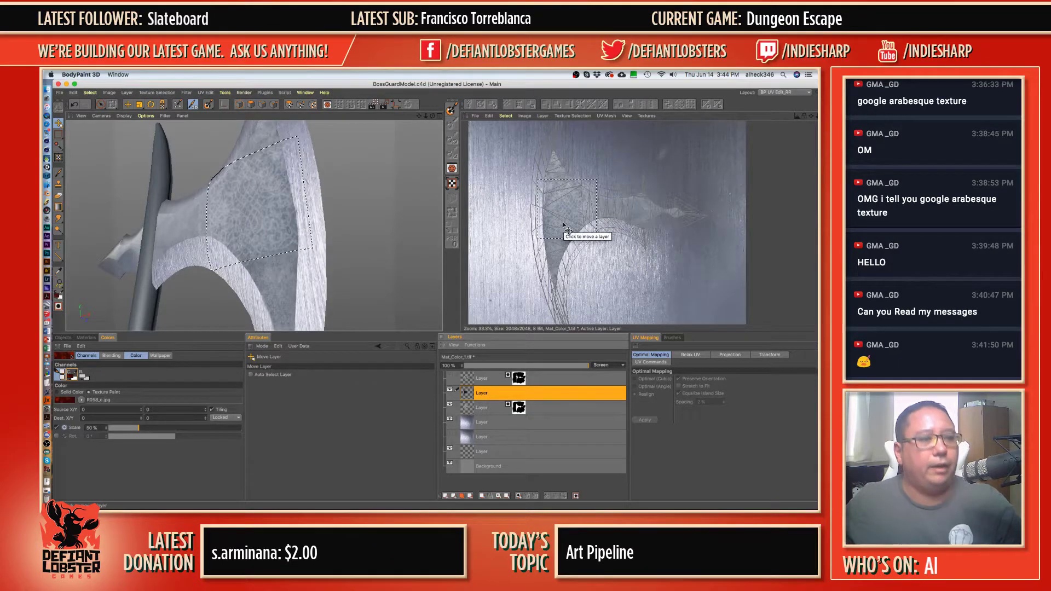
left_click(101, 104)
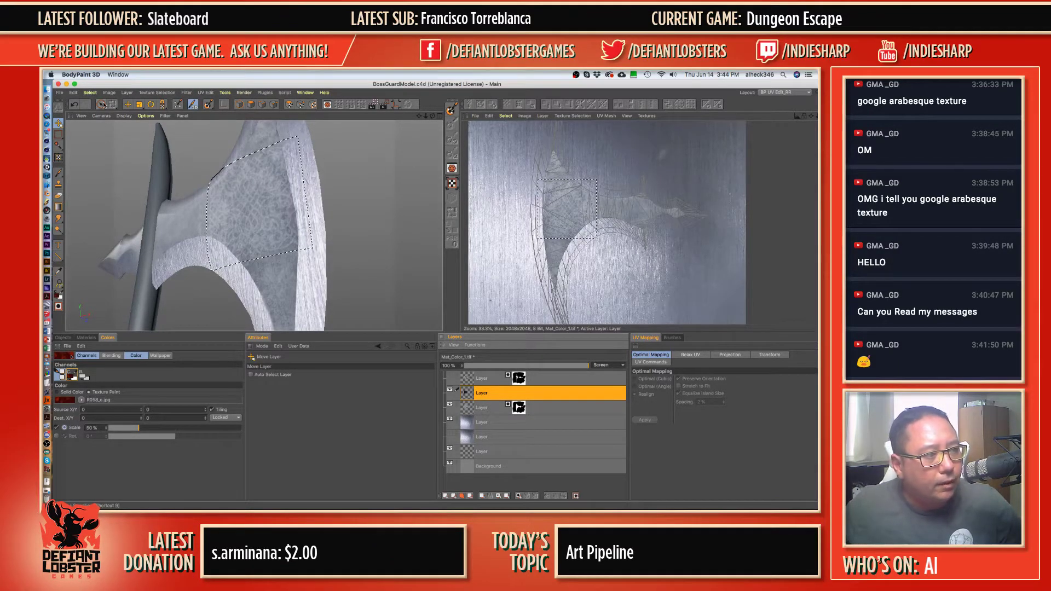
left_click(226, 200)
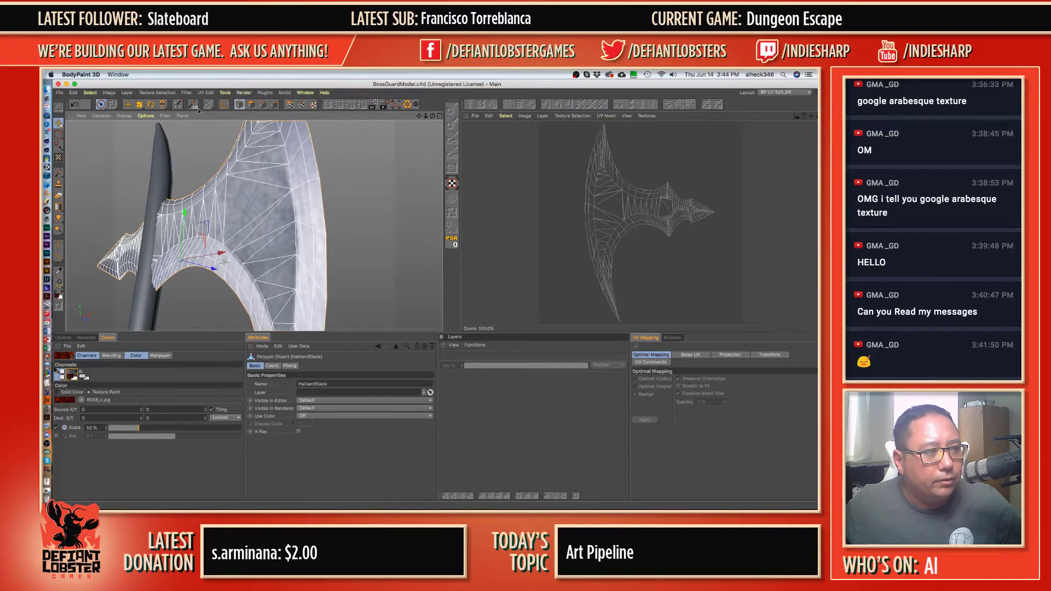
left_click(193, 104)
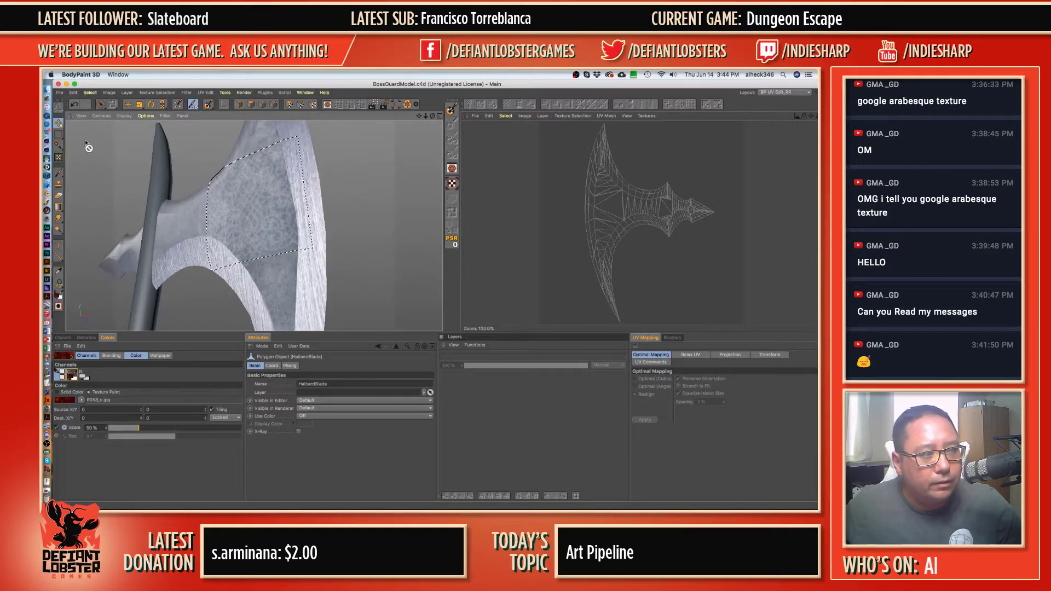
left_click(58, 134)
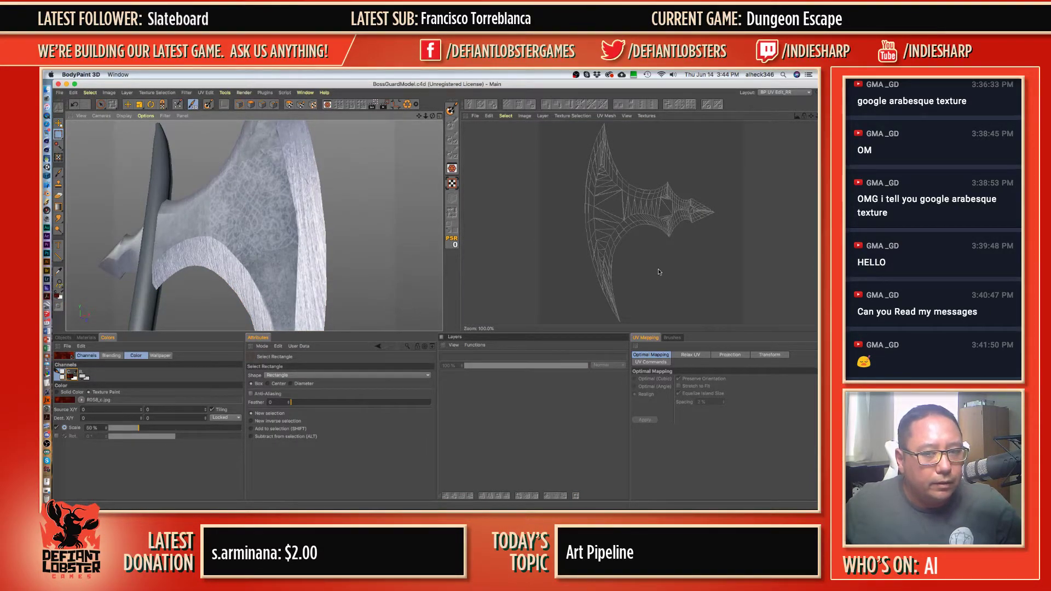
- Show the Mat material's color texture in the UV view again, with the arabesque layer active
left_click(86, 338)
left_click(110, 380)
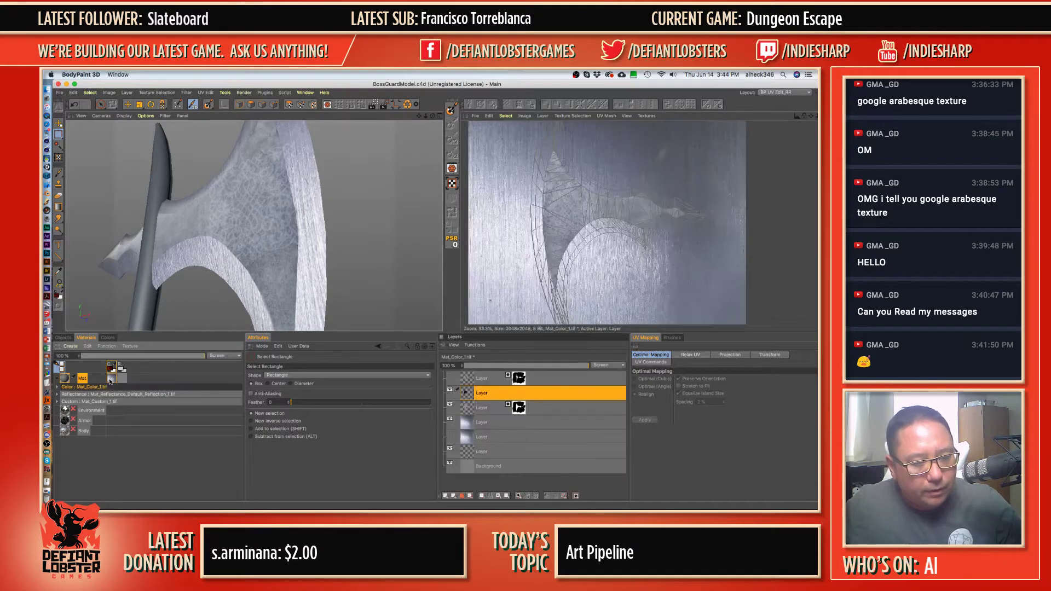
left_click(490, 392)
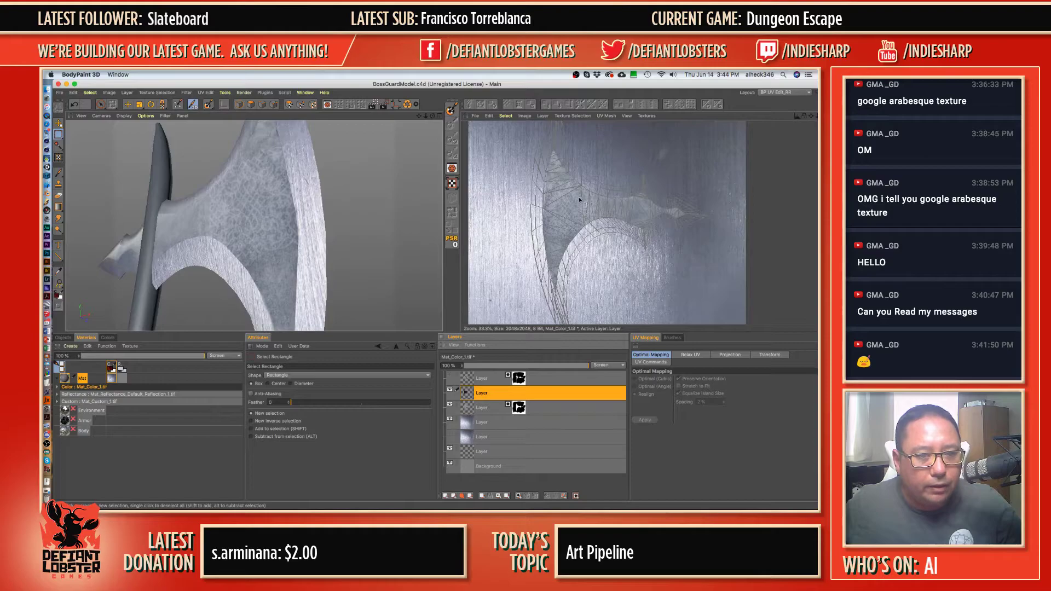
scroll(577, 203, "up", 3)
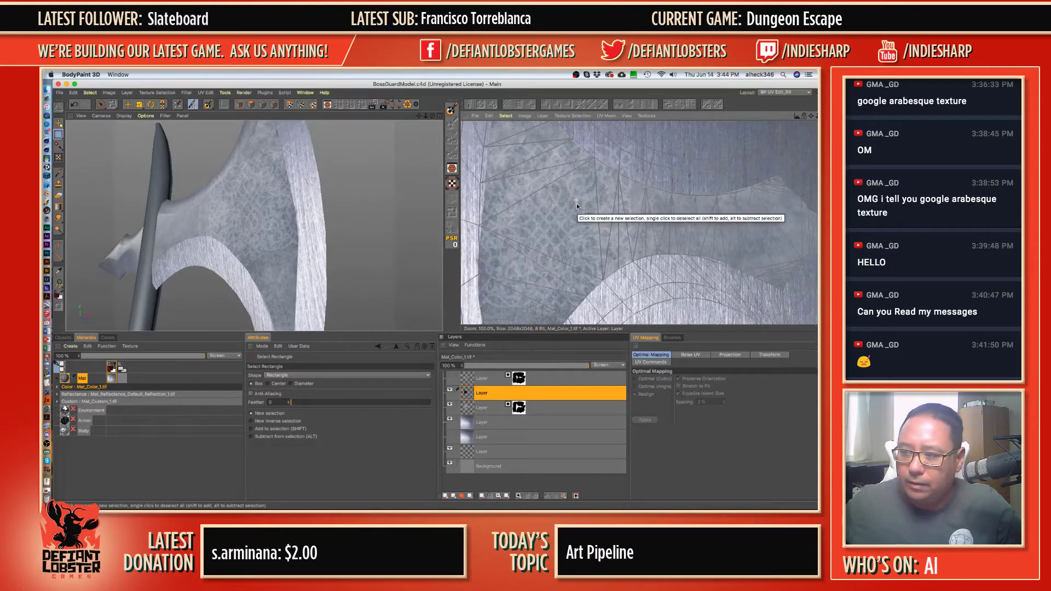
- Duplicate the arabesque layer and move the copy beside the original, over the neck between blade and handle
left_click(482, 394)
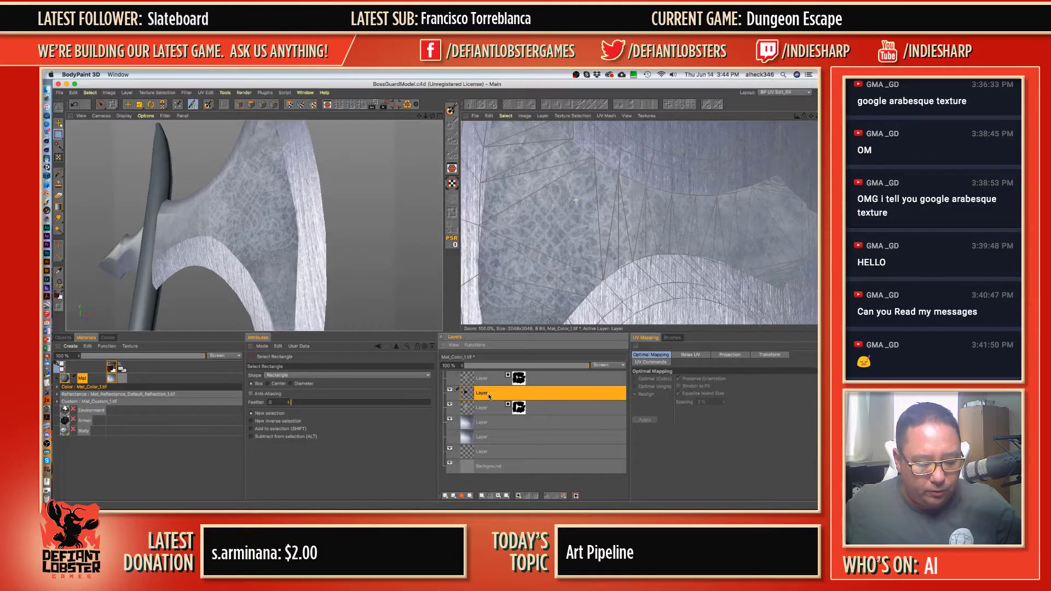
right_click(489, 396)
left_click(526, 394)
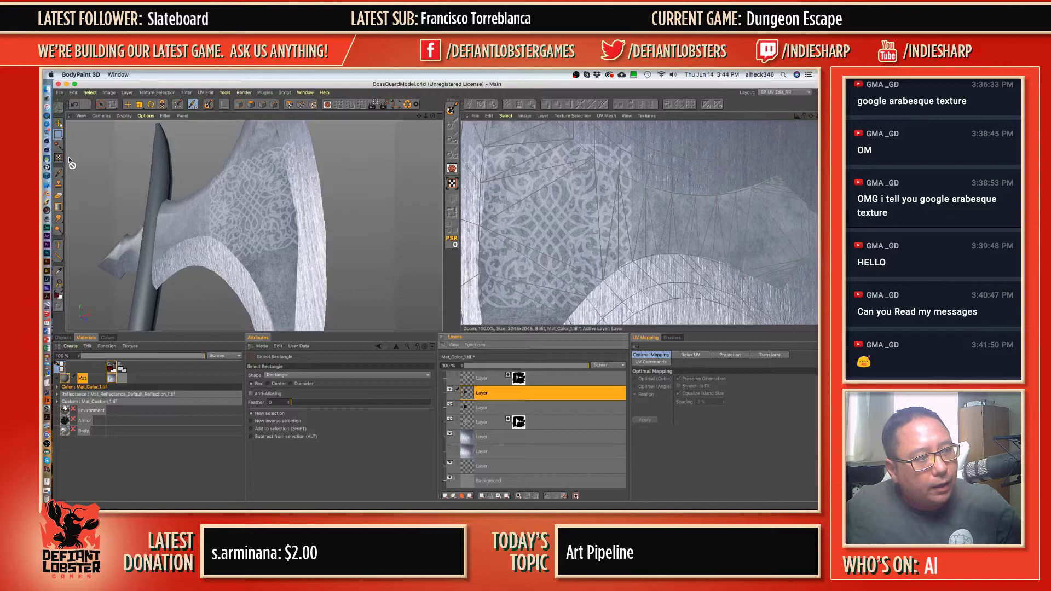
left_click(59, 125)
left_click_drag(516, 225, 655, 222)
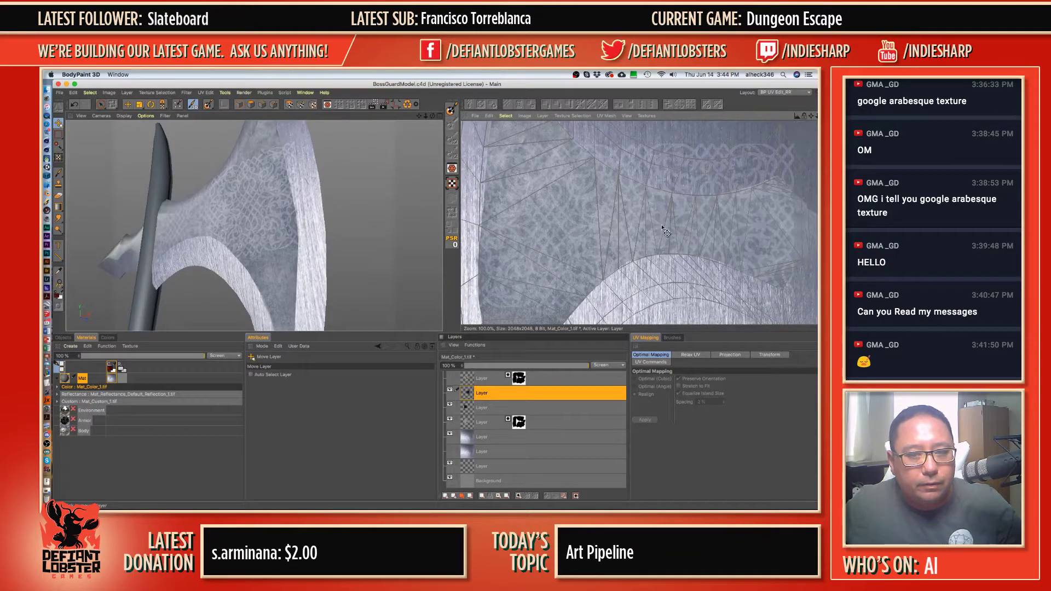
- Duplicate the arabesque layer again and place the copy over the lower, narrowing part of the blade
scroll(660, 228, "down", 4)
scroll(660, 228, "down", 2)
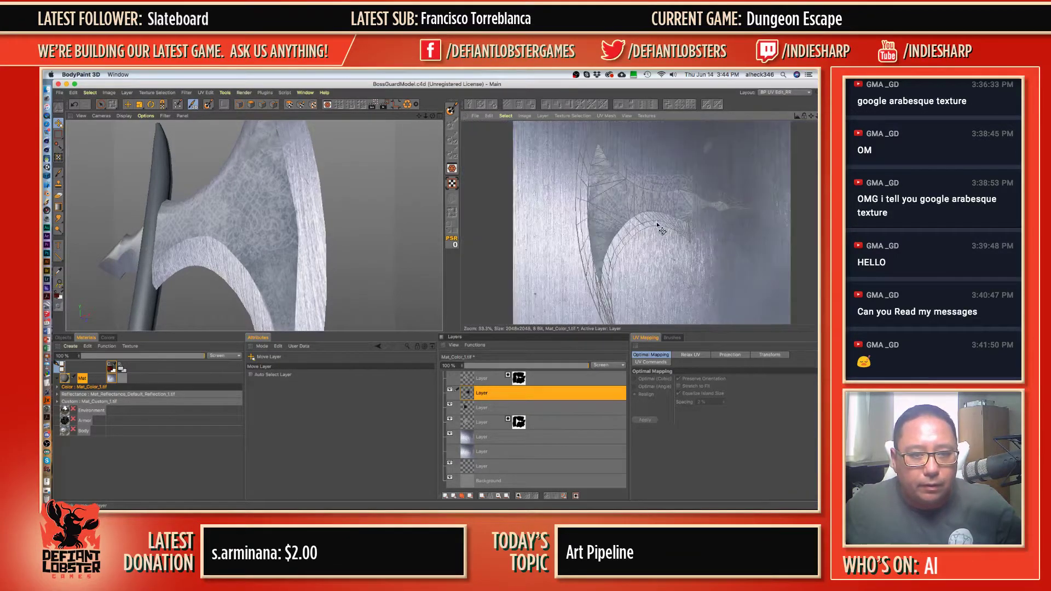
right_click(475, 410)
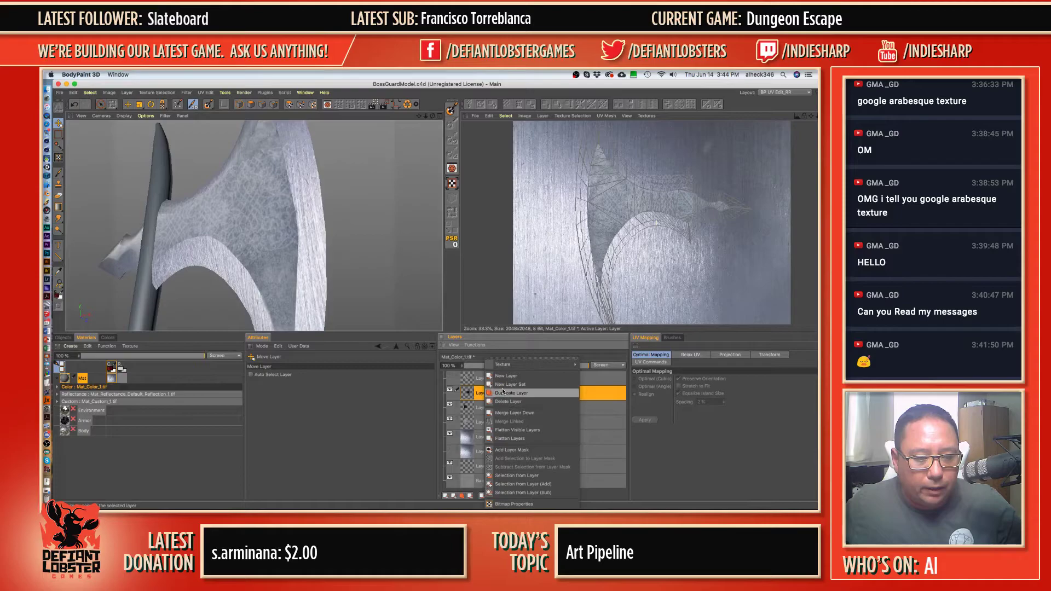
left_click(504, 393)
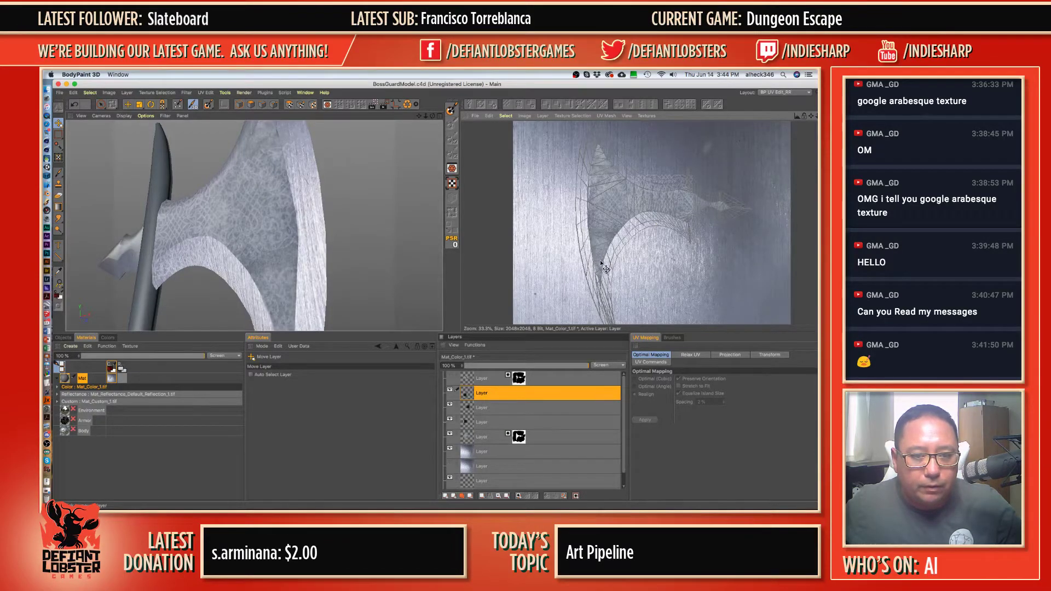
scroll(604, 267, "up", 5)
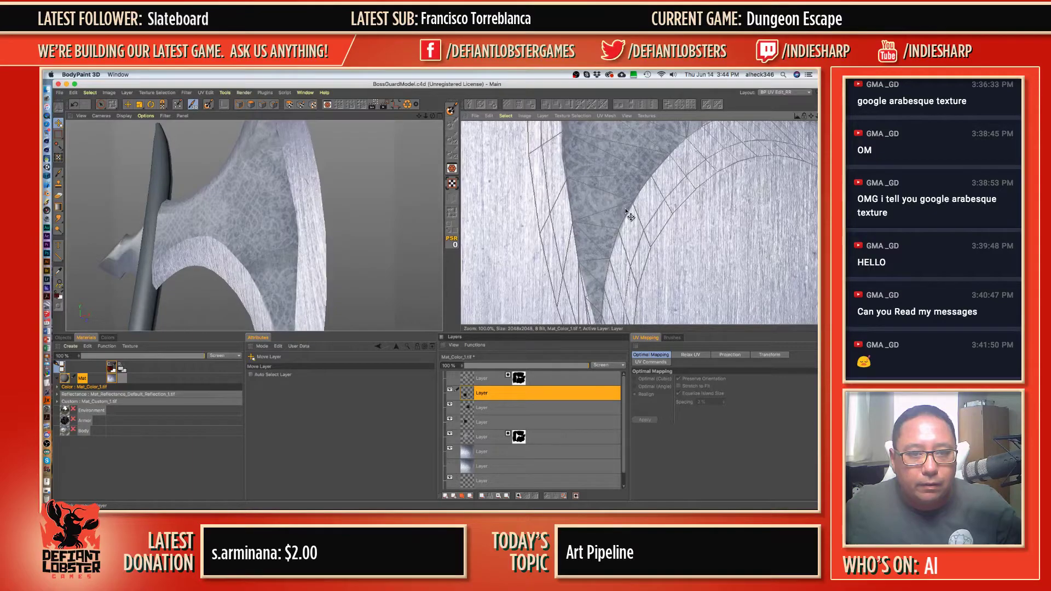
- Duplicate the arabesque layer once more and align the copy over the blade's upper tip, above the original pattern
scroll(630, 214, "down", 3)
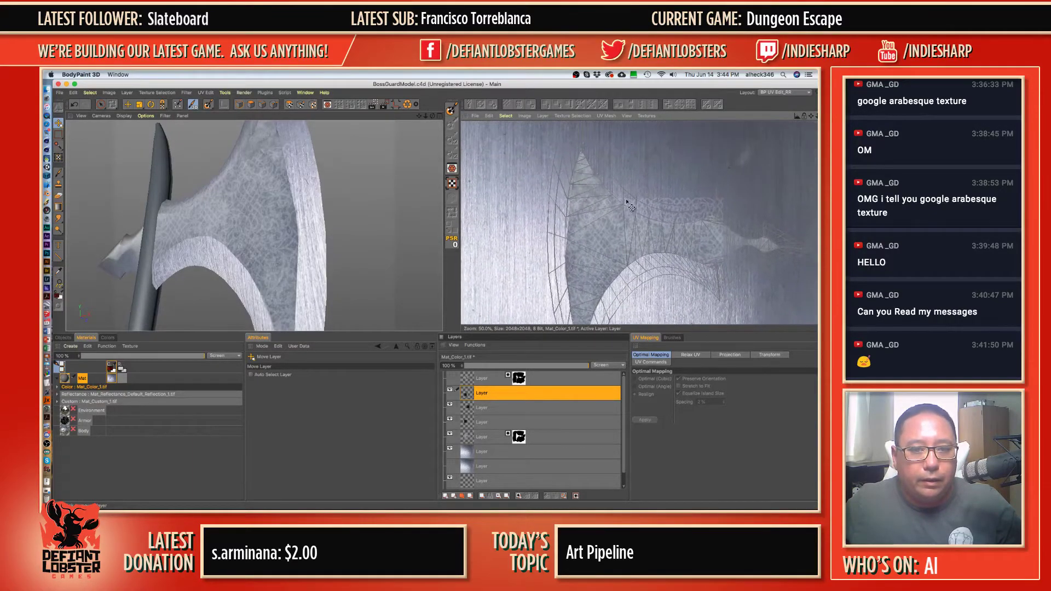
right_click(481, 395)
left_click(507, 394)
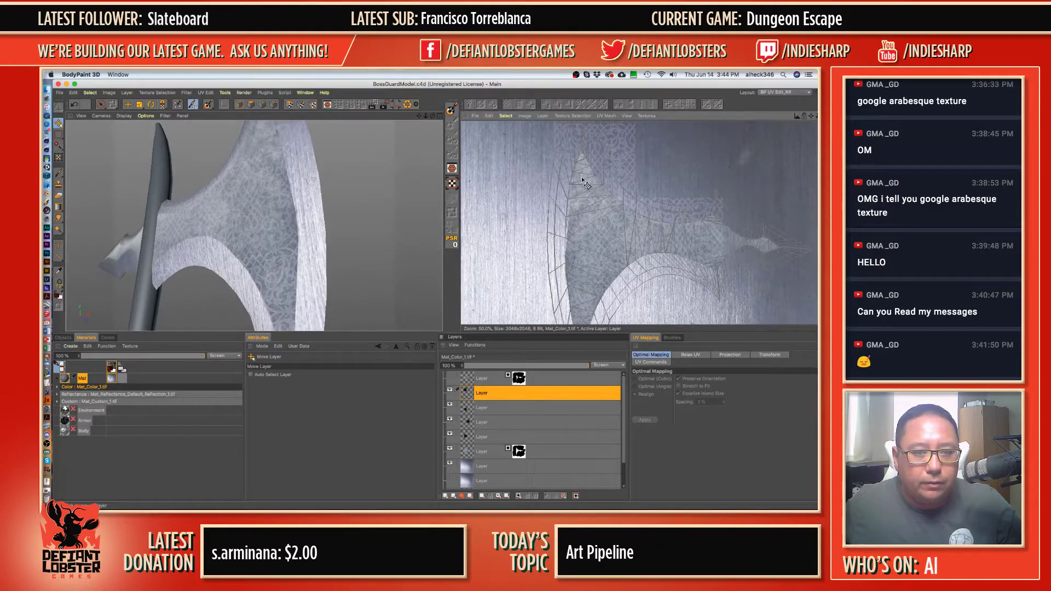
scroll(587, 180, "up", 3)
left_click_drag(614, 221, 630, 205)
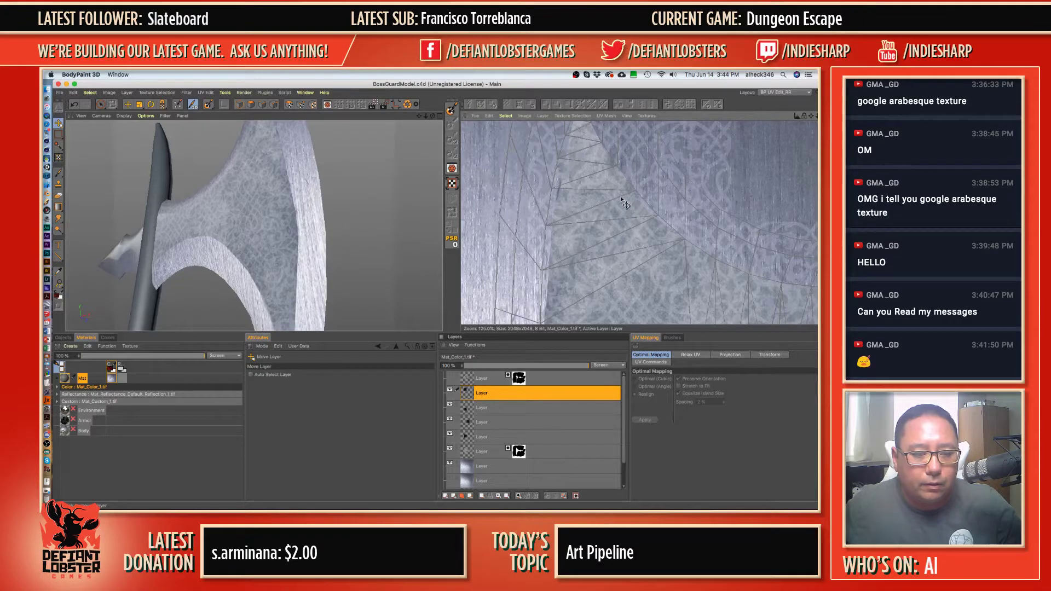
- Merge the arabesque copies down into a single layer holding the whole tiled pattern
left_click(493, 399)
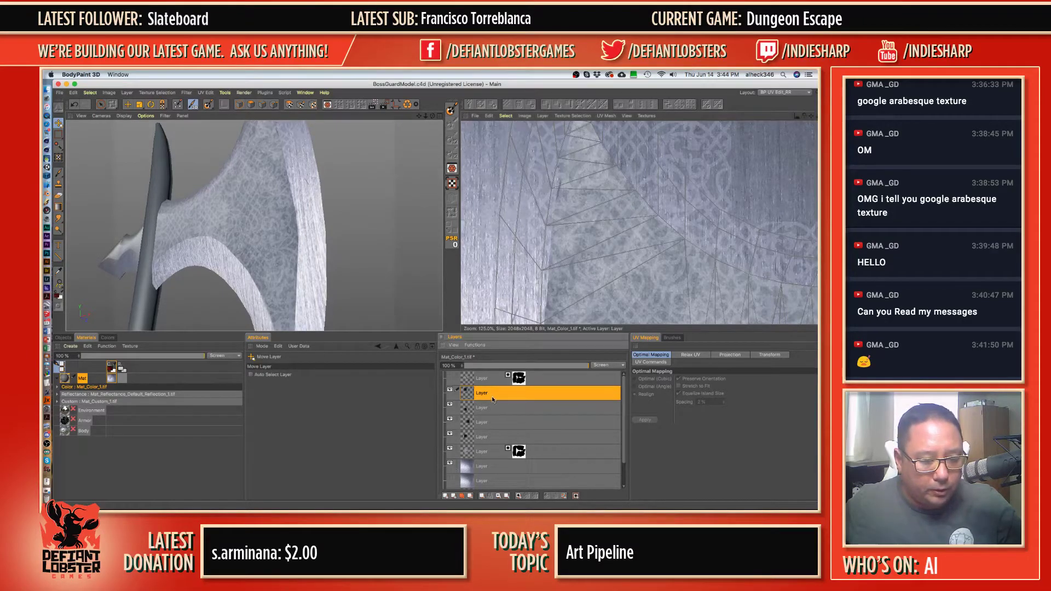
left_click(483, 495)
left_click(483, 495)
left_click(483, 495)
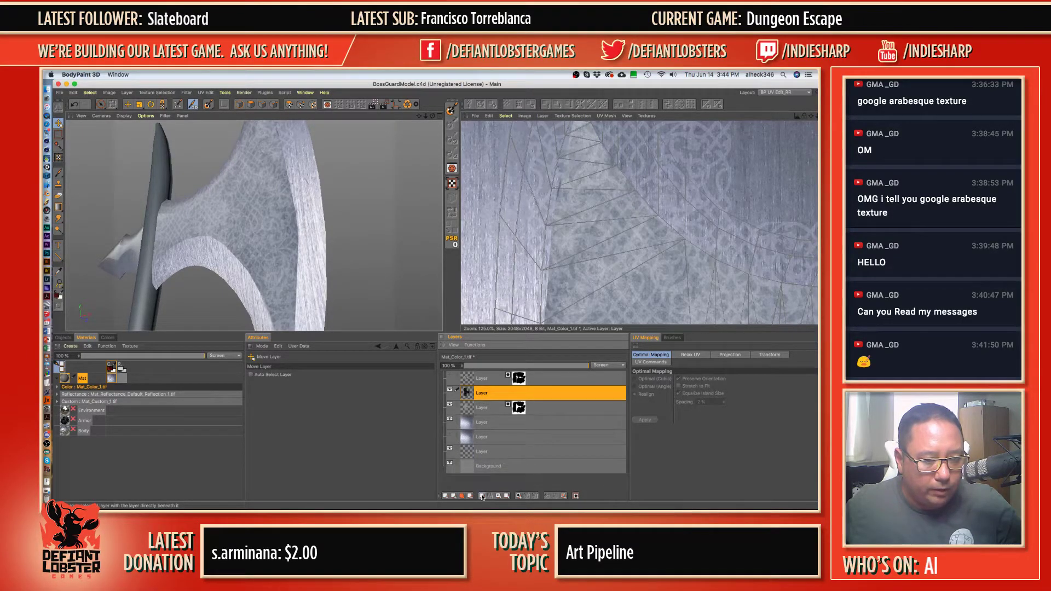
scroll(585, 279, "down", 3)
middle_click_drag(581, 272, 546, 178, "alt")
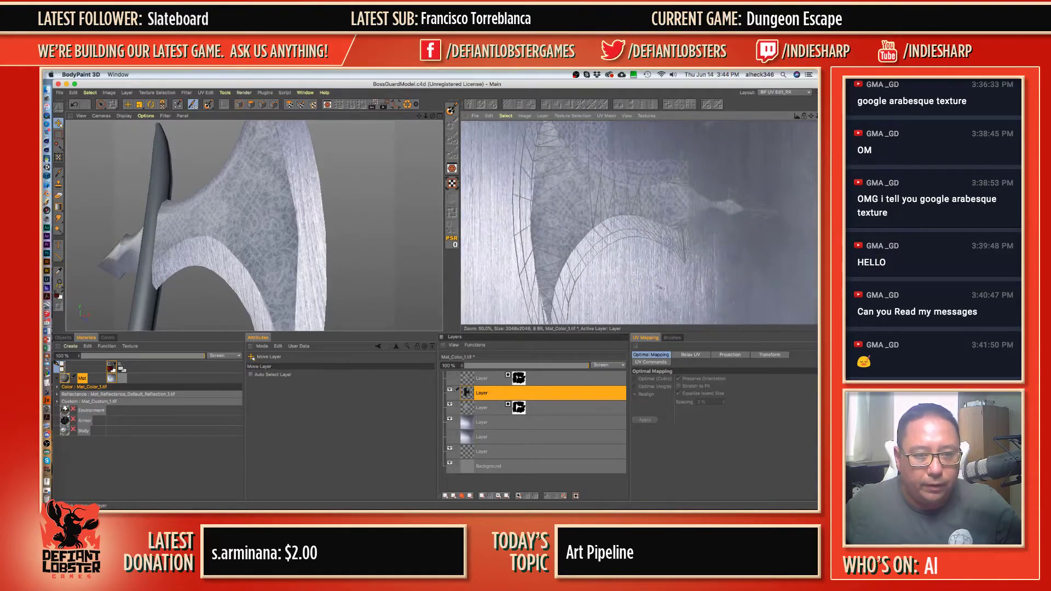
- Merge the arabesque layer with a duplicate of itself, both limited to the inner blade by copies of the layer mask below
right_click(498, 395)
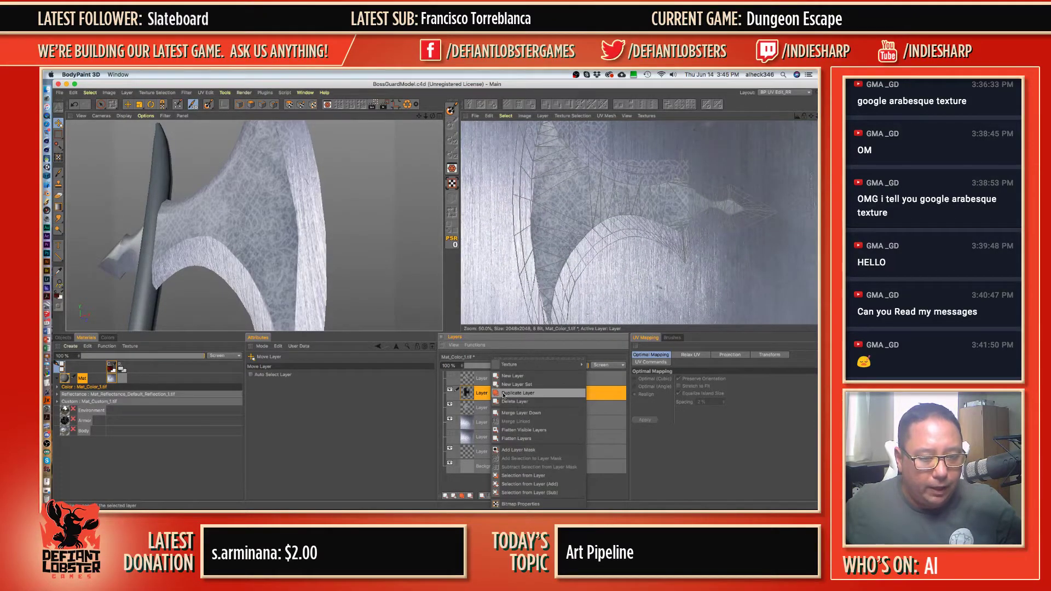
left_click(503, 393)
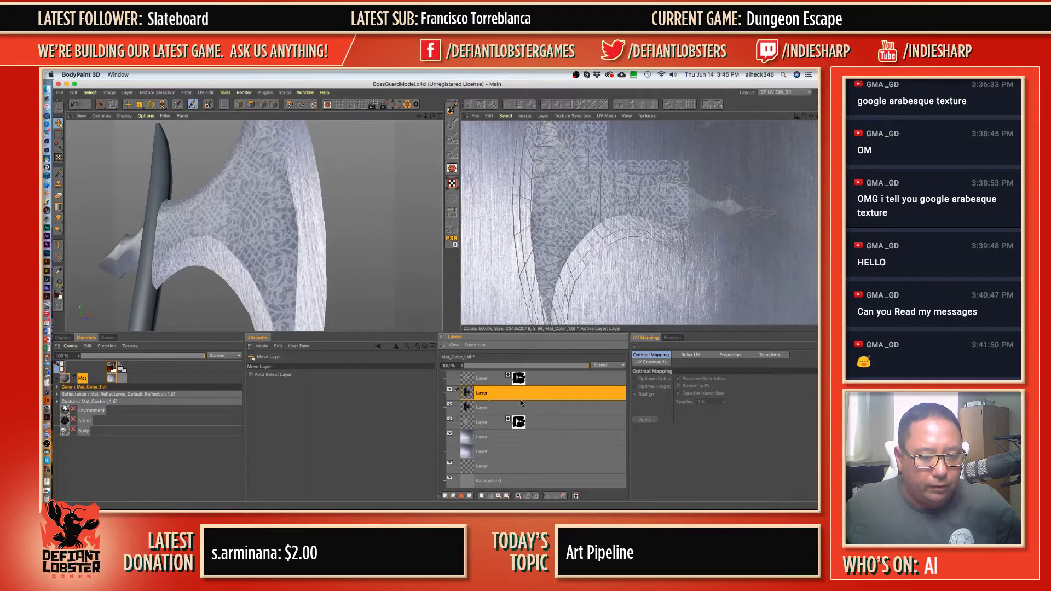
mouse_move(522, 403)
left_mouse_down("ctrl")
mouse_move(520, 394)
mouse_move(519, 408)
left_mouse_up("ctrl")
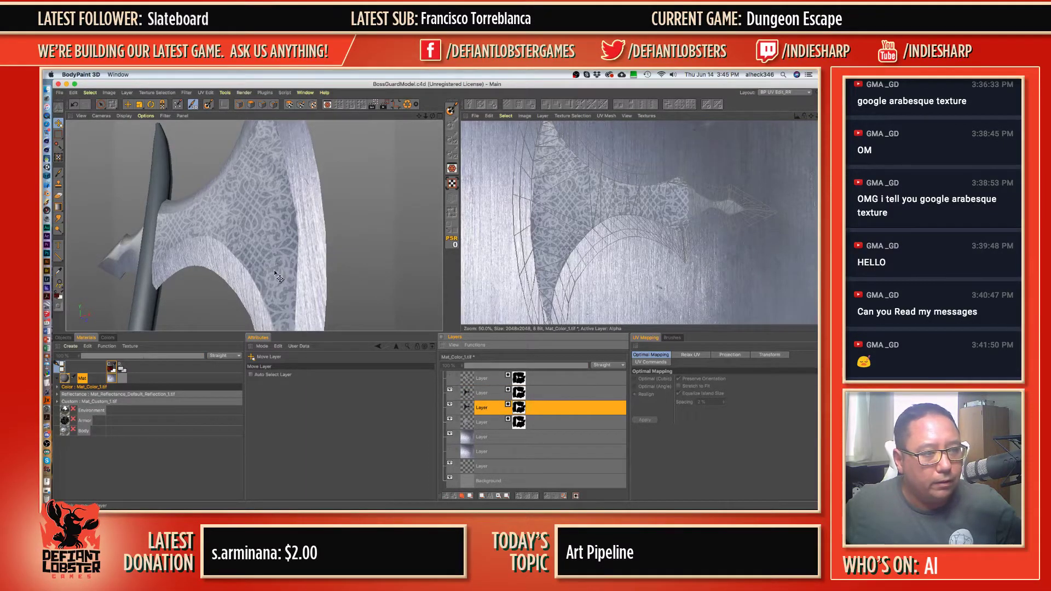
left_click(491, 395)
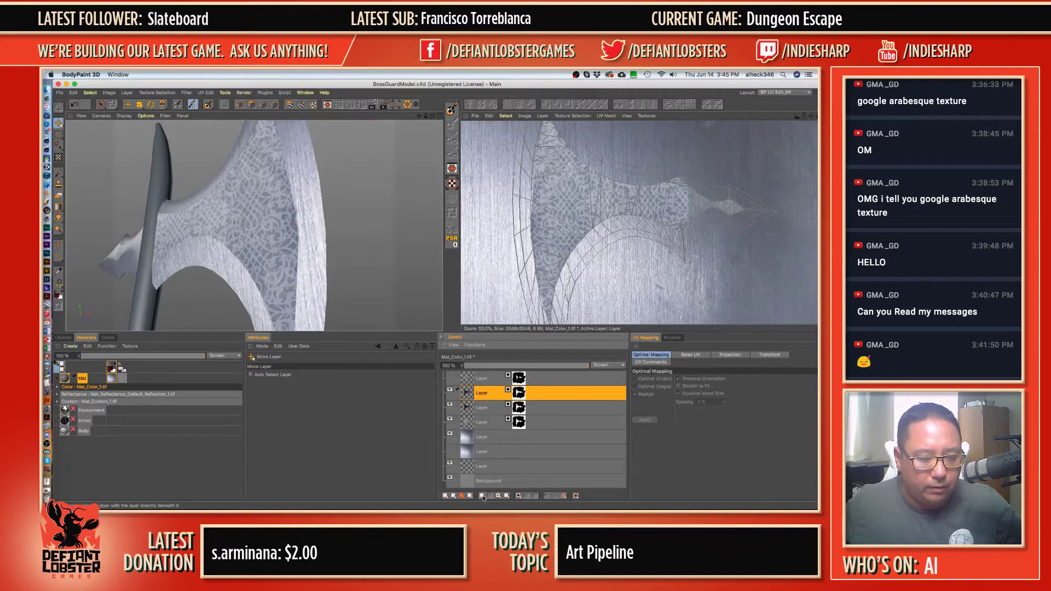
left_click(482, 496)
- Try the Color Burn, Linear Burn and Lighten blend modes on the arabesque layer, returning to Screen
left_click(612, 367)
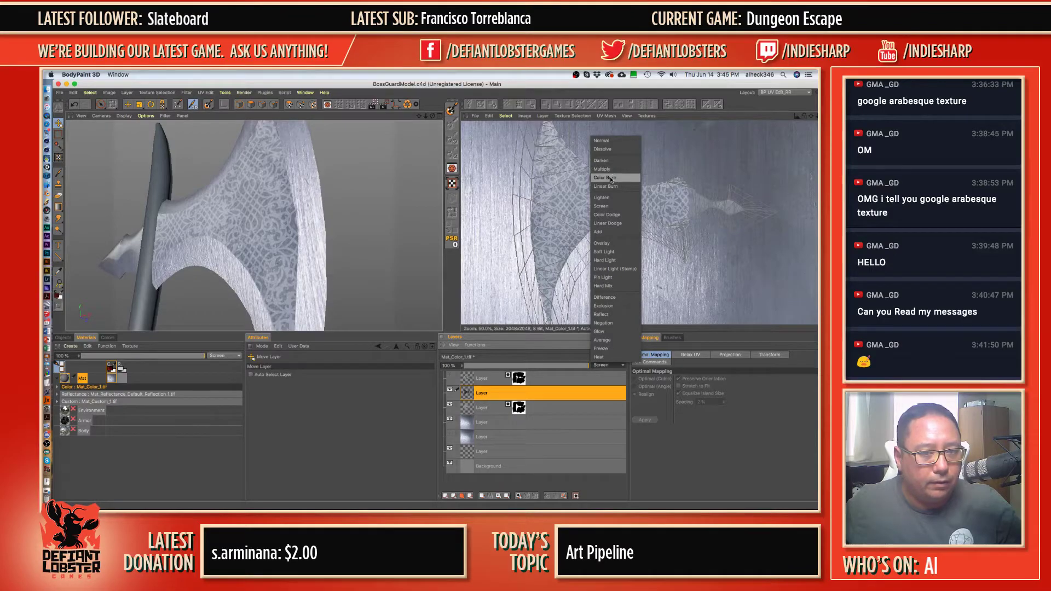
left_click(611, 178)
left_click(598, 363)
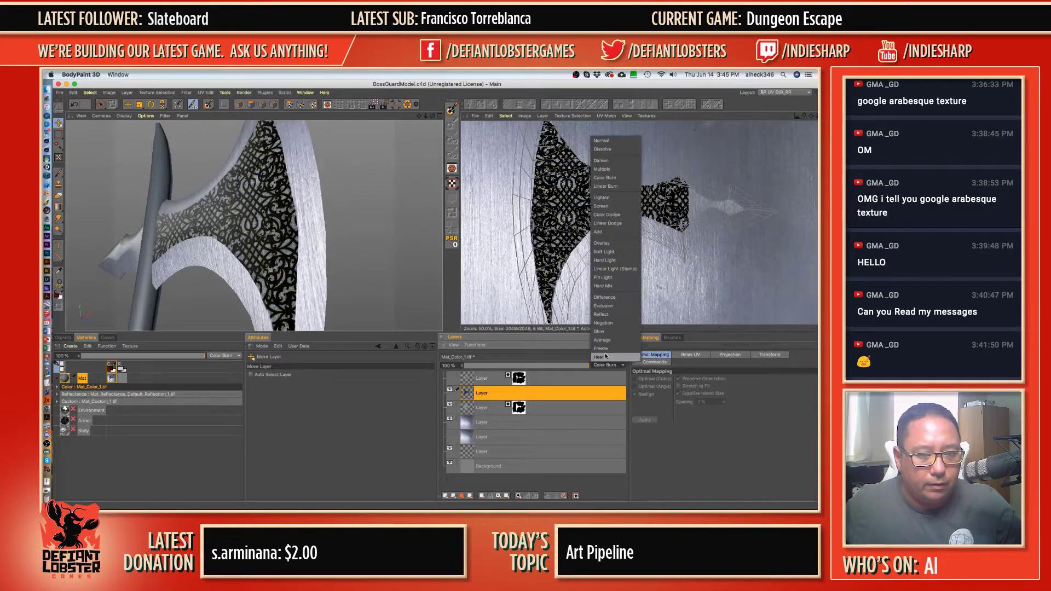
left_click(620, 199)
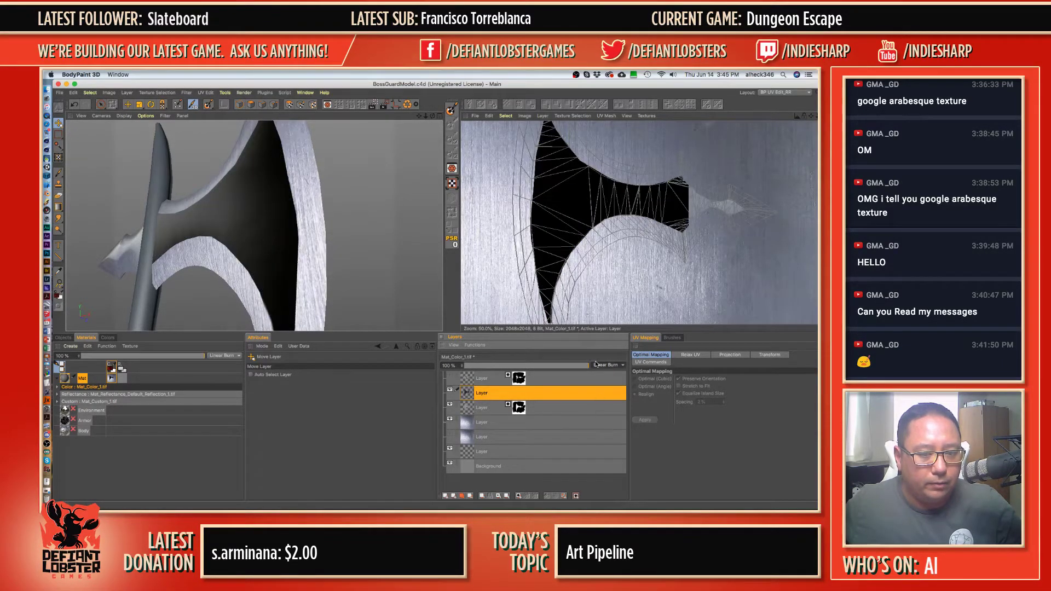
left_click(597, 364)
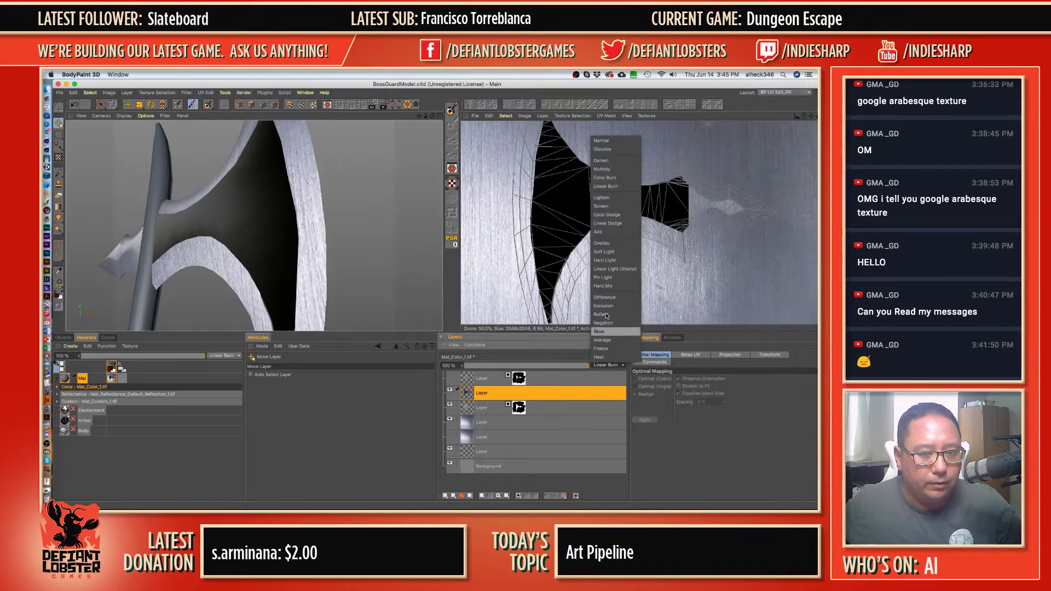
left_click(602, 199)
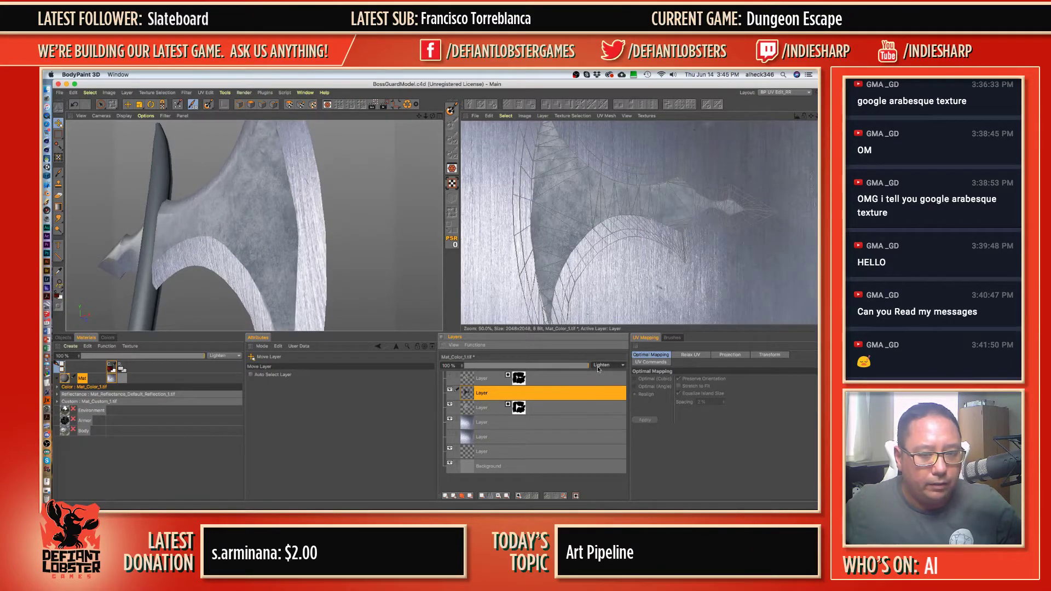
left_click(597, 365)
left_click(600, 210)
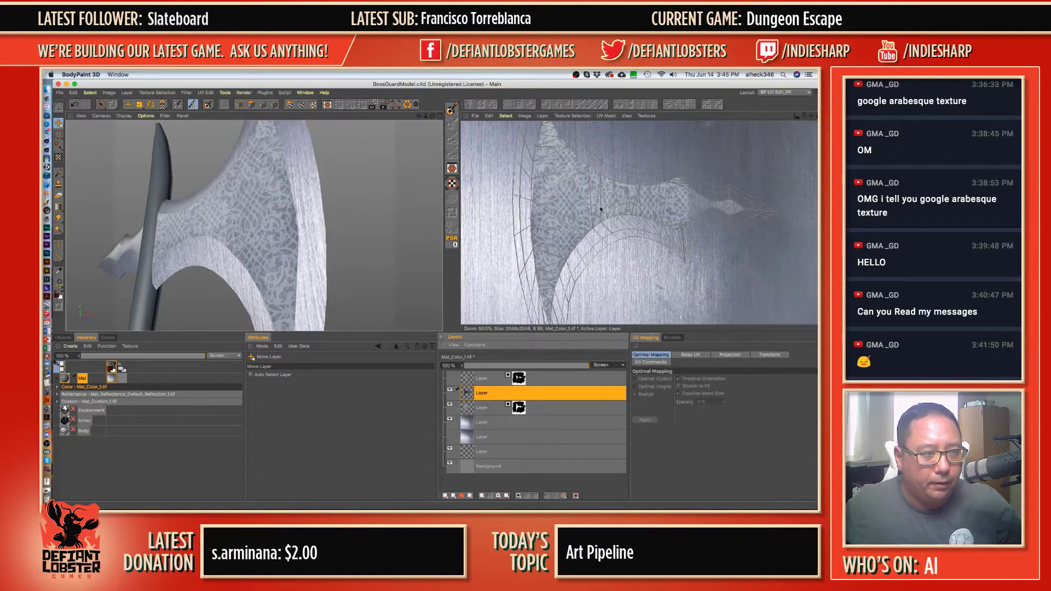
- Try the Linear Dodge, Color Dodge and Add blend modes on the arabesque layer and compare them on the axe
left_click(608, 365)
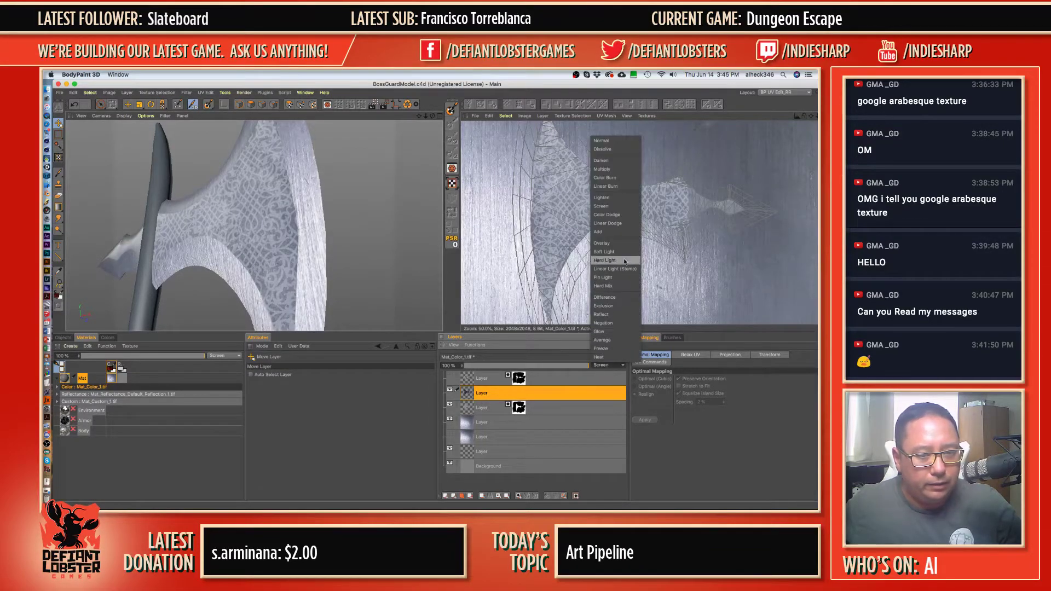
left_click(613, 223)
scroll(276, 241, "down", 10)
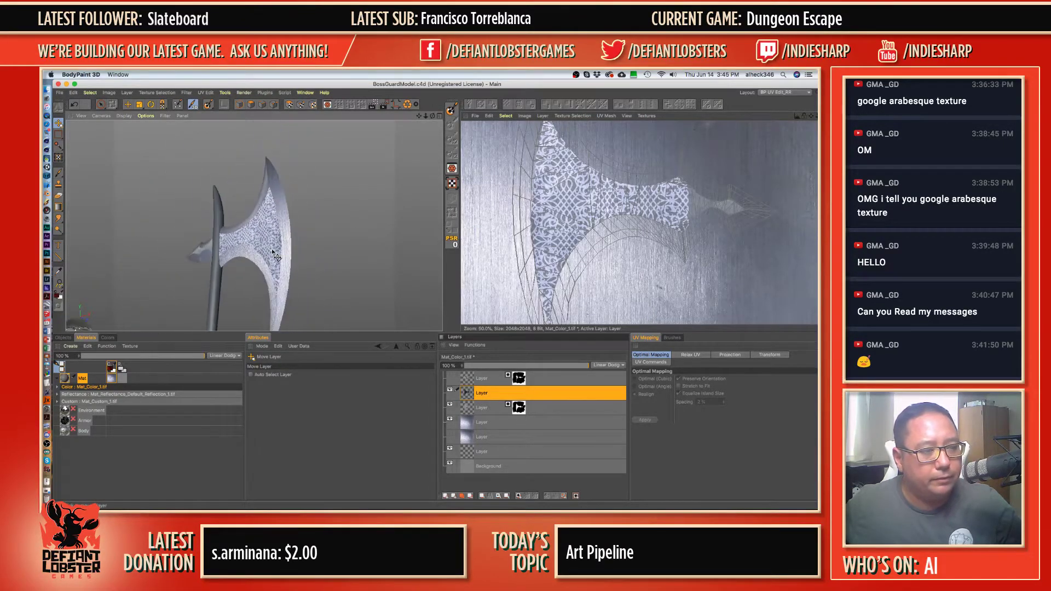
left_click_drag(280, 236, 264, 142, "alt")
middle_click_drag(264, 142, 267, 174, "alt")
scroll(266, 176, "up", 10)
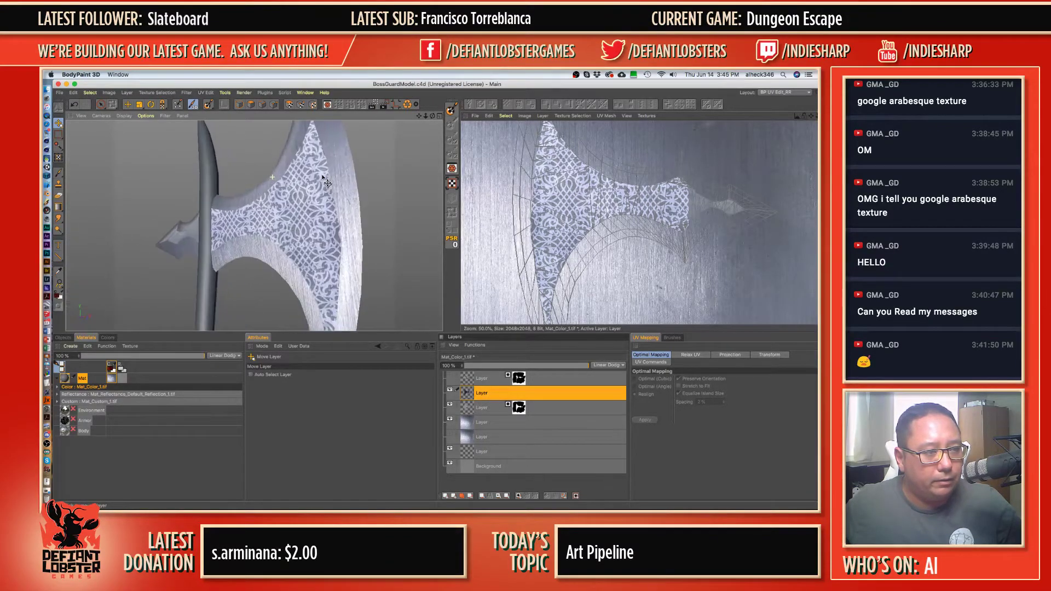
left_click(608, 365)
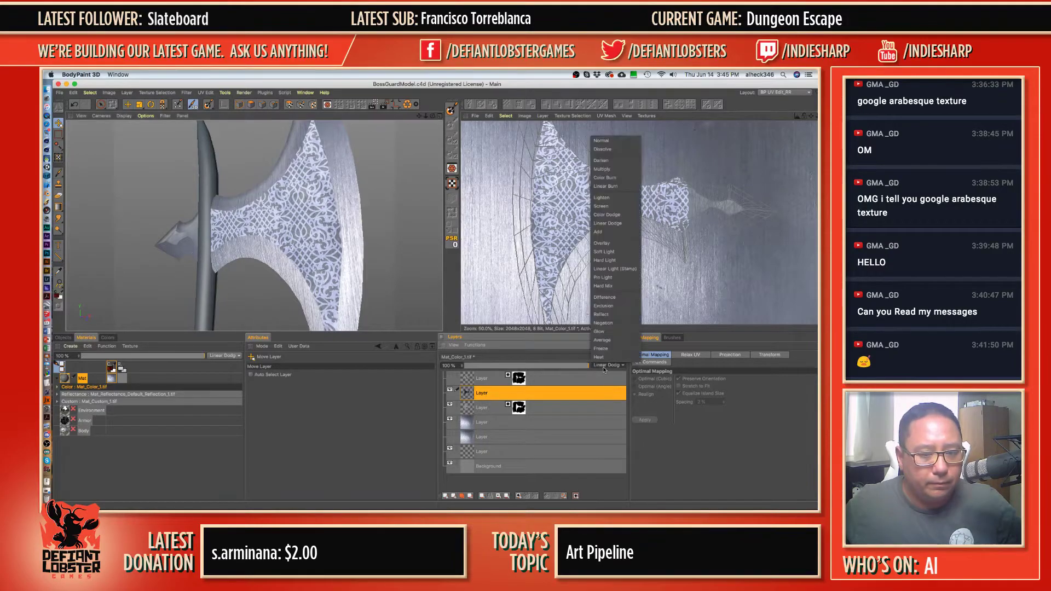
left_click(607, 215)
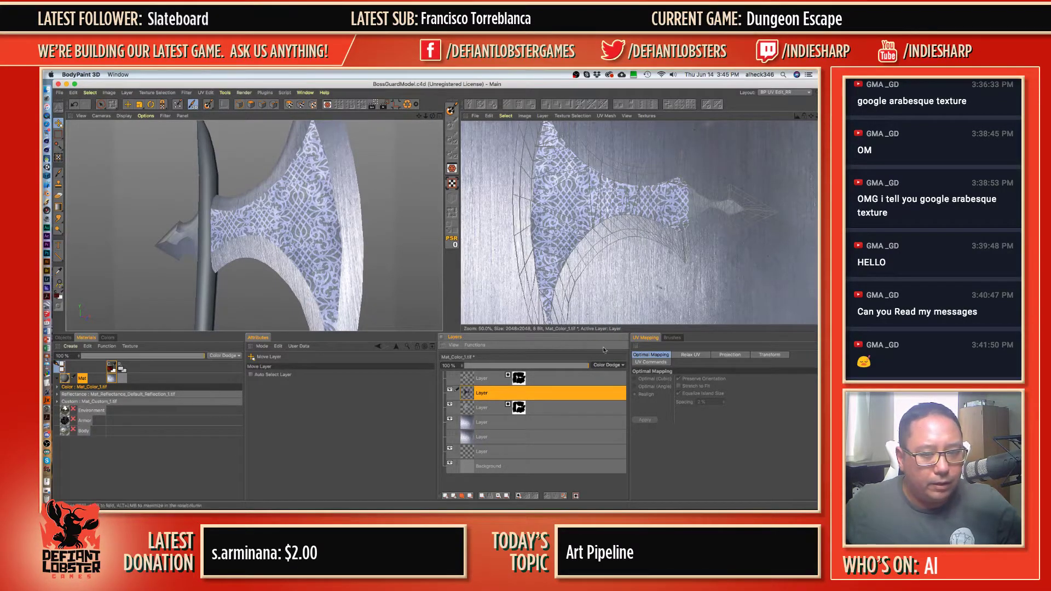
left_click(608, 366)
left_click(620, 233)
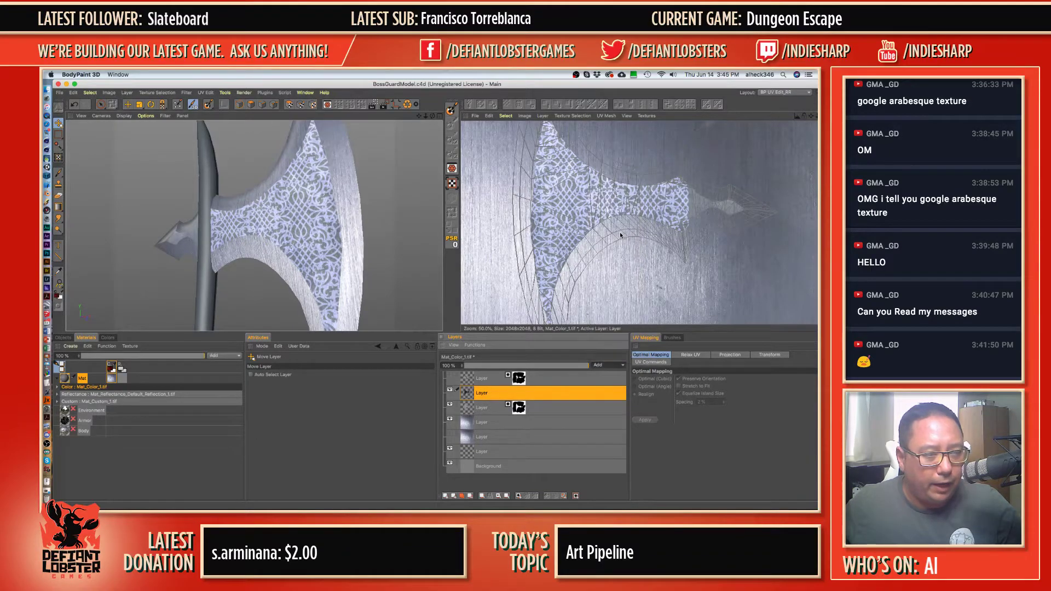
- Compare the Soft Light, Hard Light and Overlay blend modes on the arabesque layer and settle on Soft Light
left_click(607, 366)
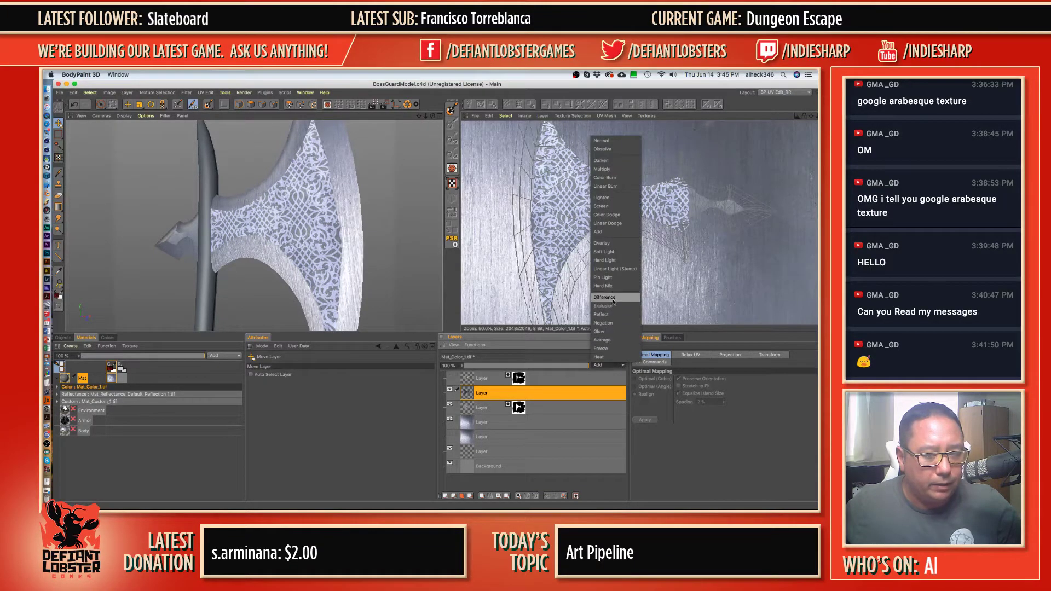
left_click(611, 253)
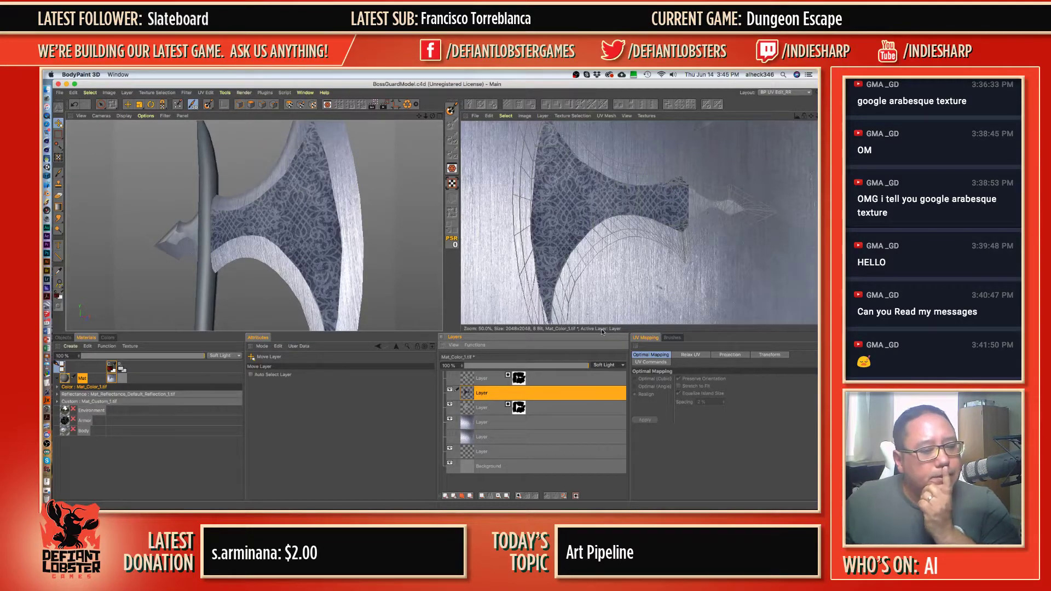
left_click(602, 366)
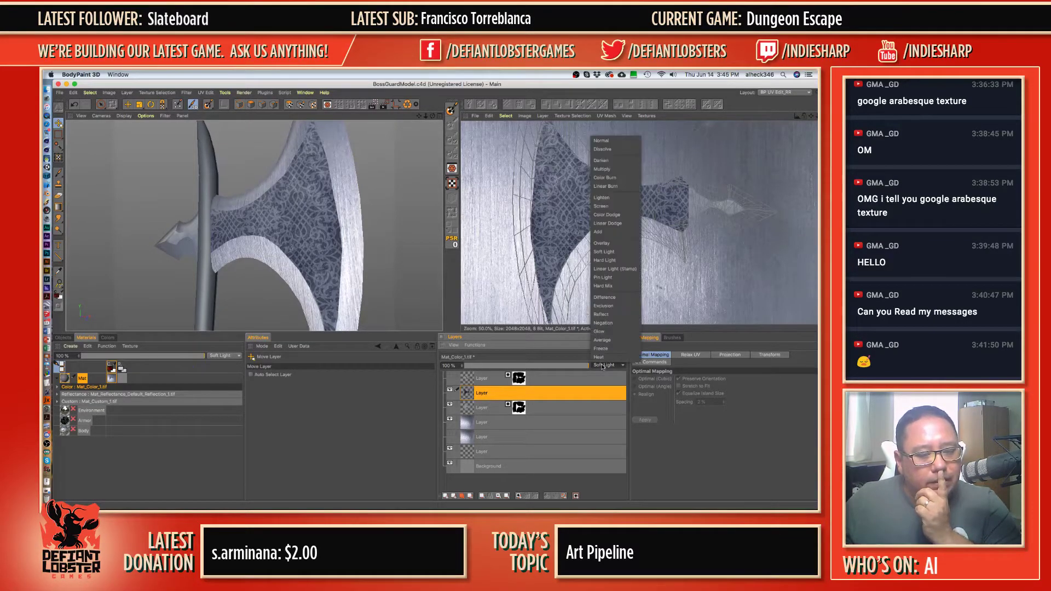
left_click(599, 262)
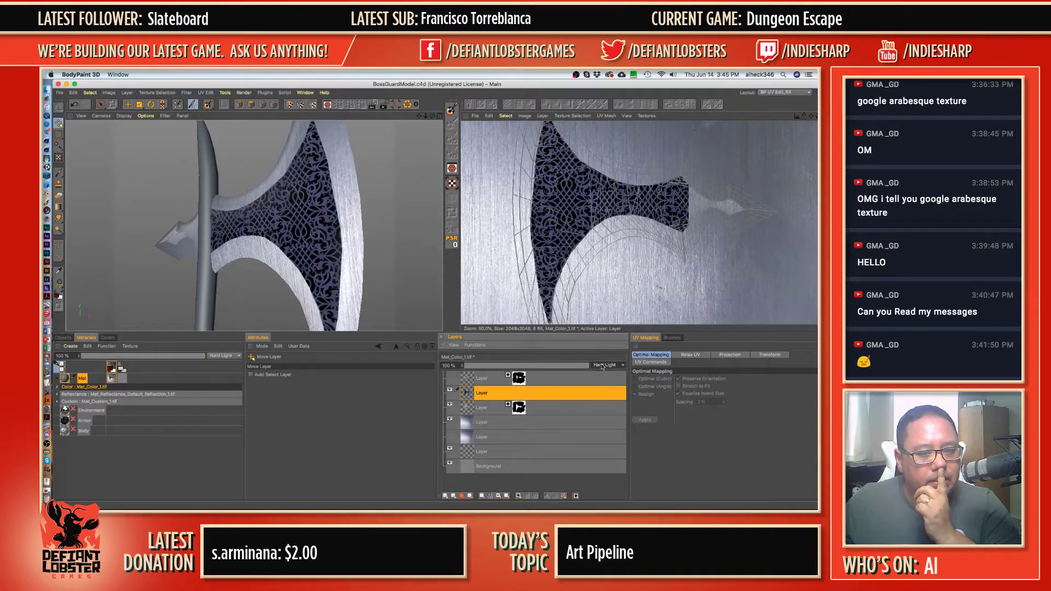
left_click(605, 365)
left_click(598, 243)
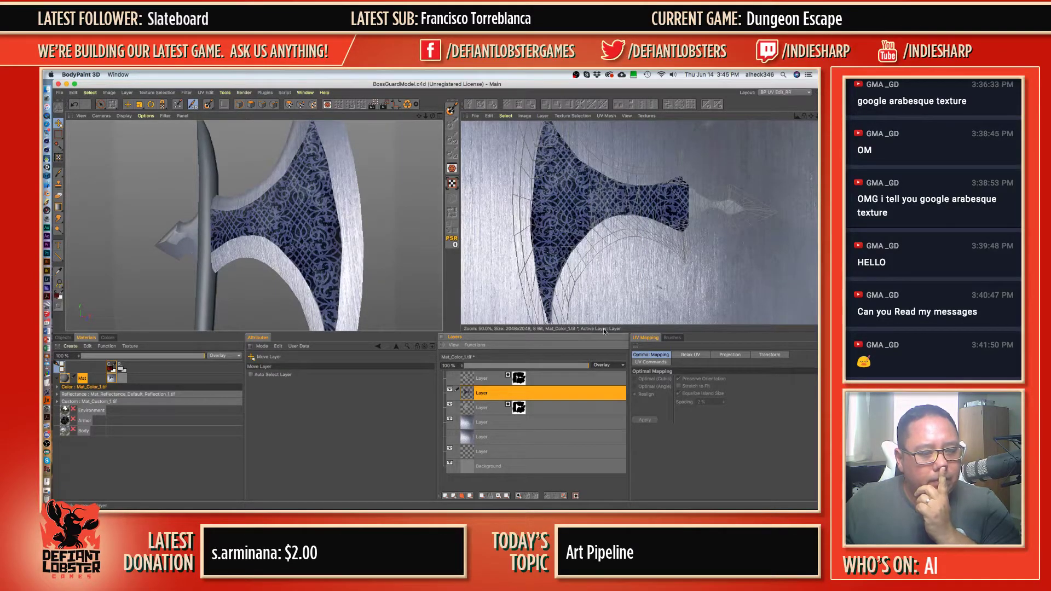
left_click(604, 365)
left_click(610, 253)
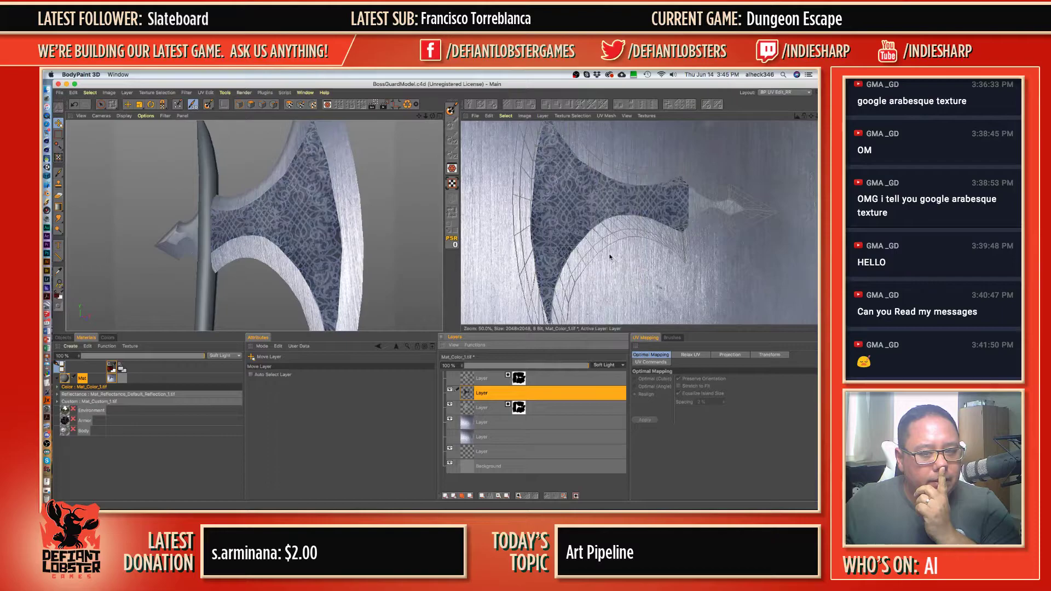
- Duplicate the Soft Light arabesque layer and set the copy's blend mode to Screen
right_click(484, 394)
left_click(496, 393)
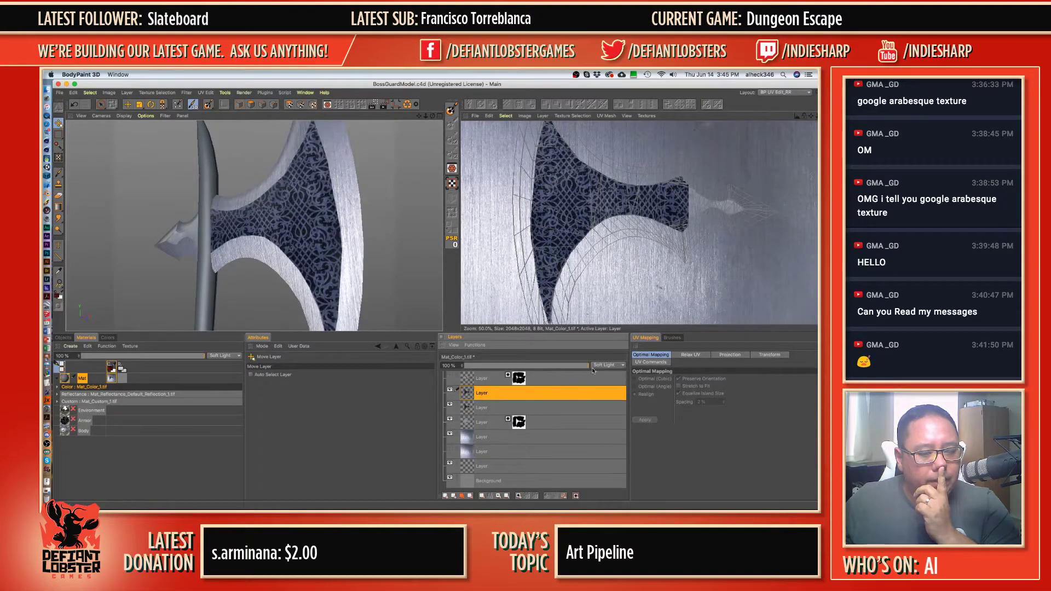
left_click(604, 365)
left_click(610, 207)
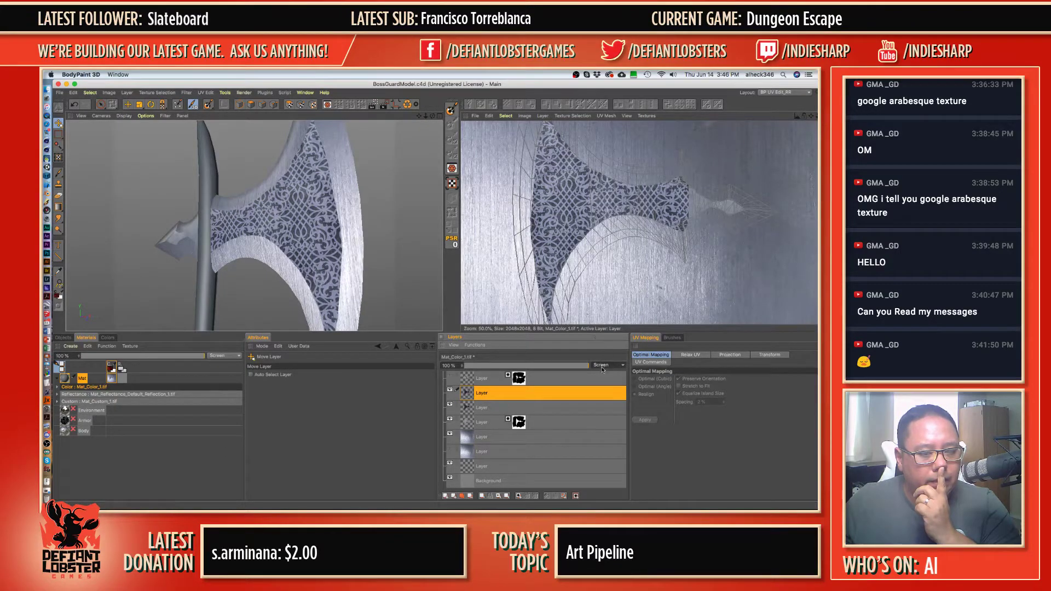
- Reduce the opacity of the Screen arabesque layer to 73%
left_click(513, 406)
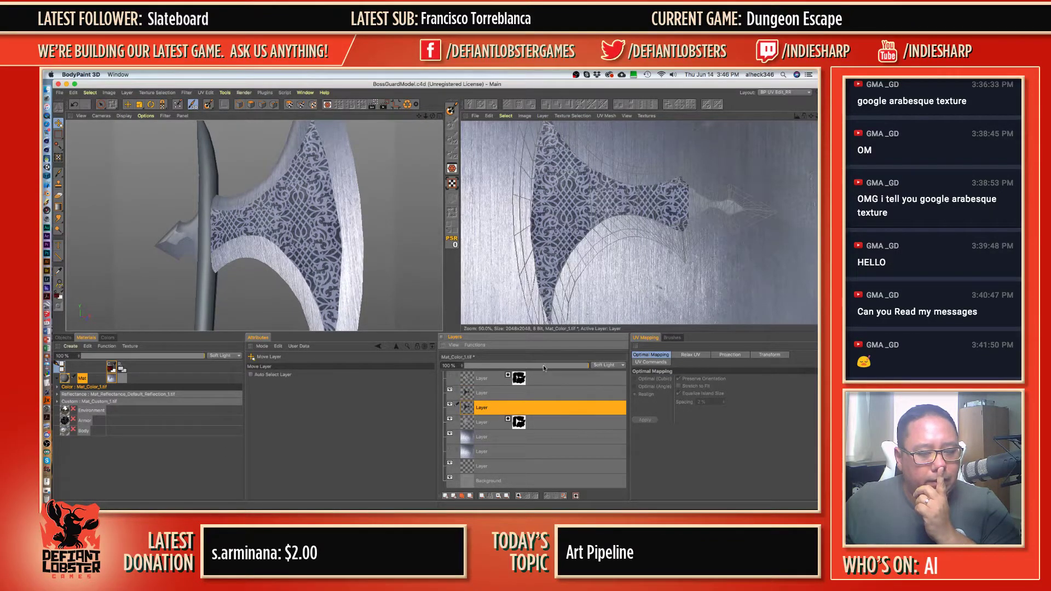
mouse_move(544, 368)
left_mouse_down()
mouse_move(519, 368)
mouse_move(591, 369)
mouse_move(556, 367)
left_mouse_up()
left_click(531, 395)
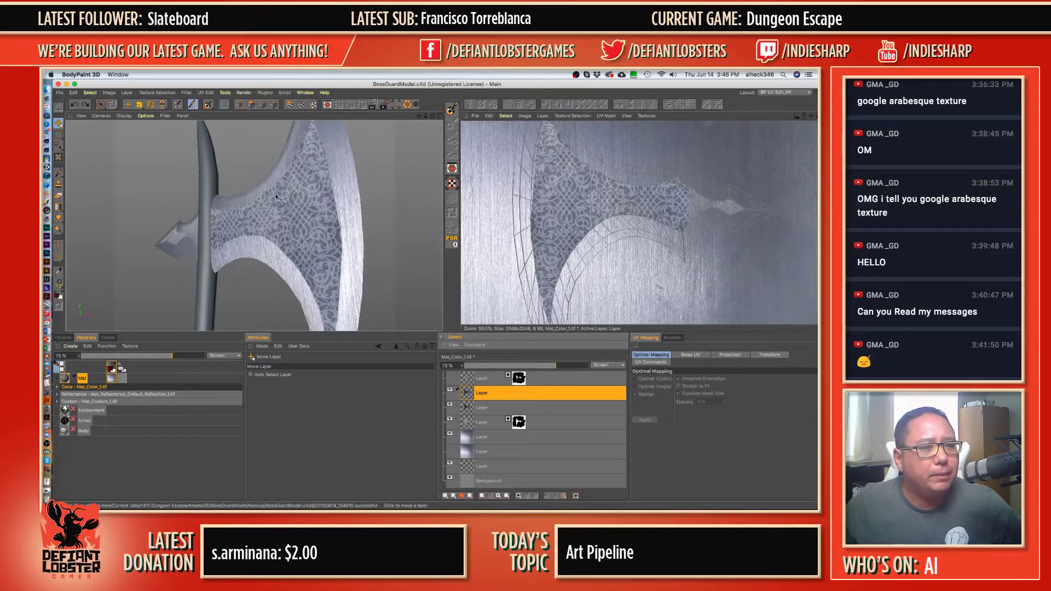
- Examine the blended ornament on the axe blade up close and from a distance
left_click_drag(307, 219, 335, 259, "alt")
scroll(340, 240, "up", 6)
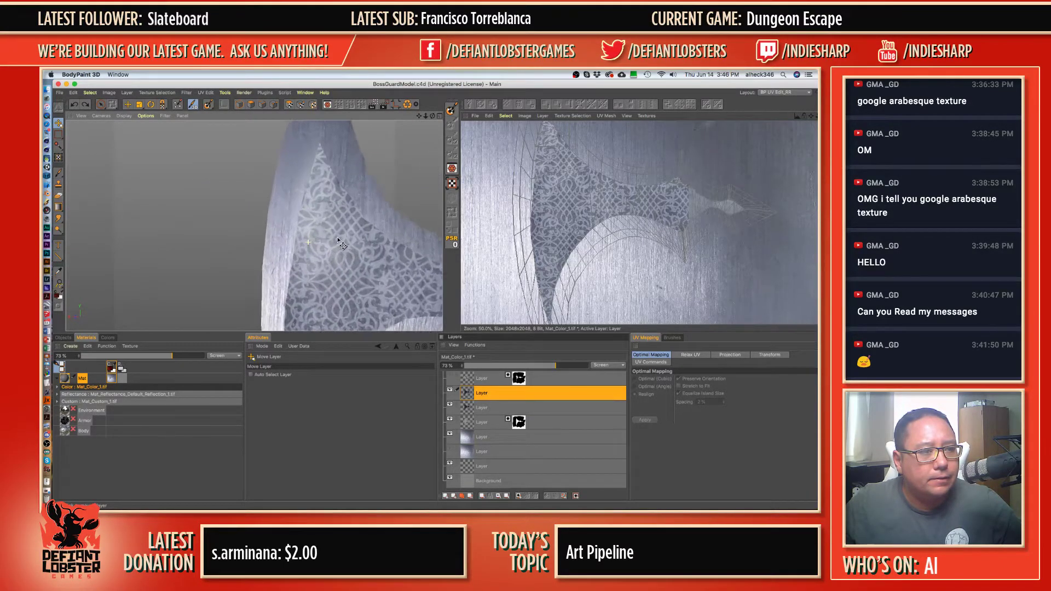
scroll(345, 222, "down", 5)
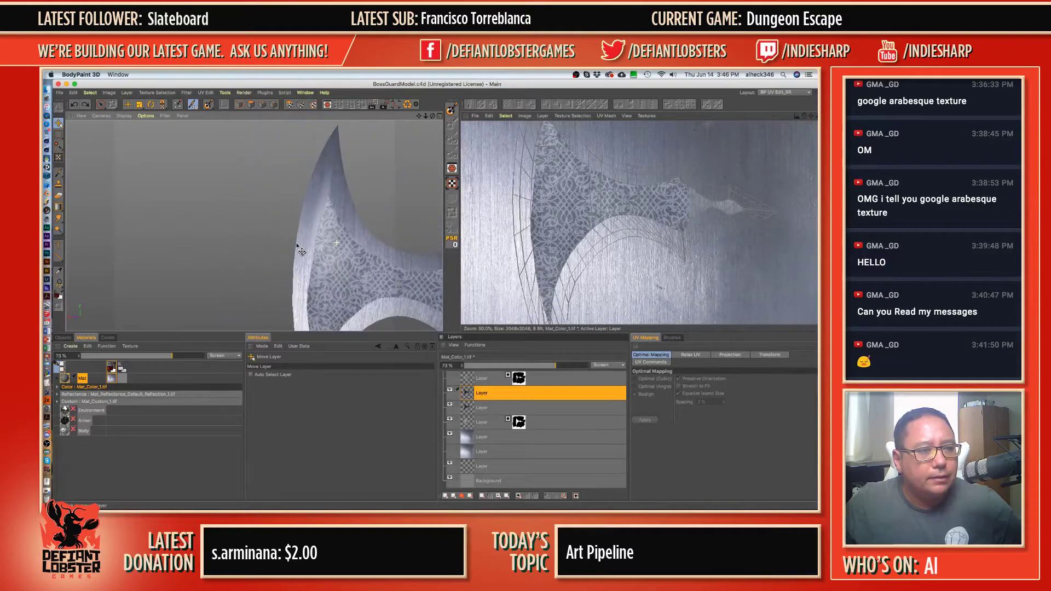
scroll(381, 183, "down", 4)
middle_click_drag(380, 184, 323, 186, "alt")
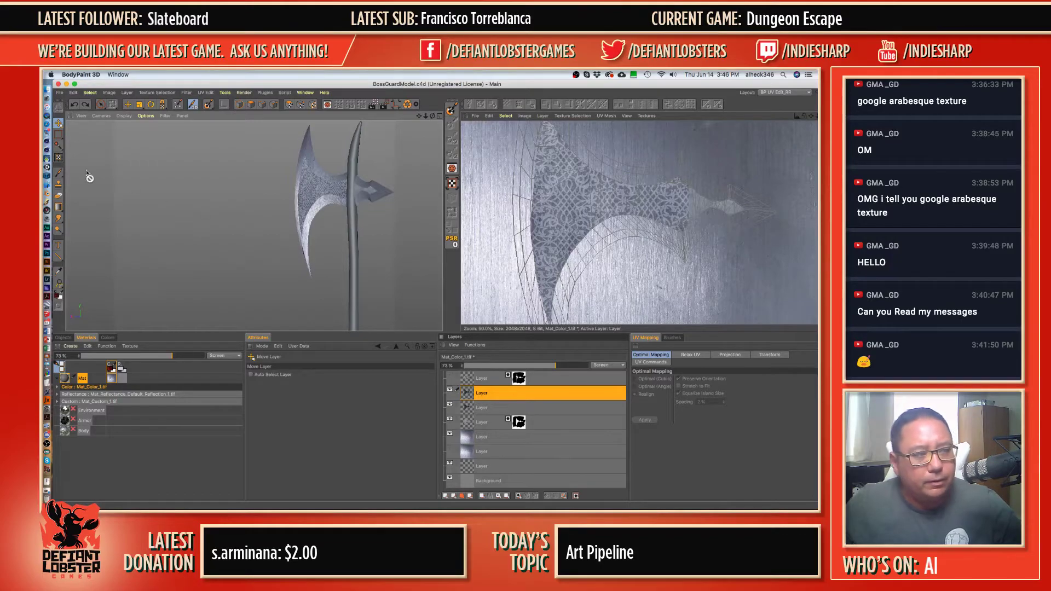
- Try to clone the arabesque pattern onto the axe's rear spike on both the Screen and Soft Light layers
left_click(58, 184)
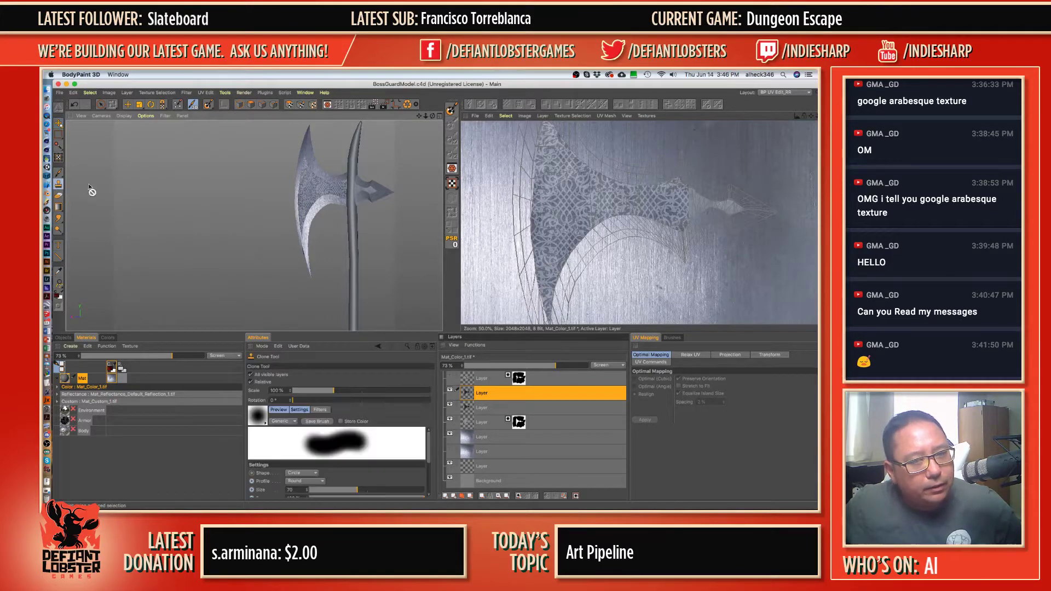
left_click(628, 197)
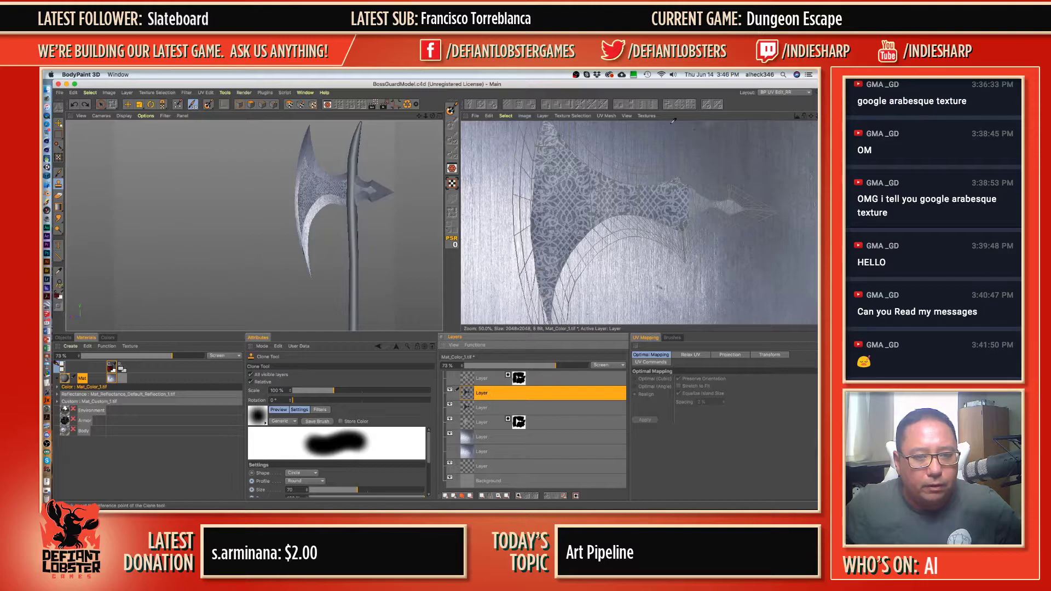
left_click(628, 199)
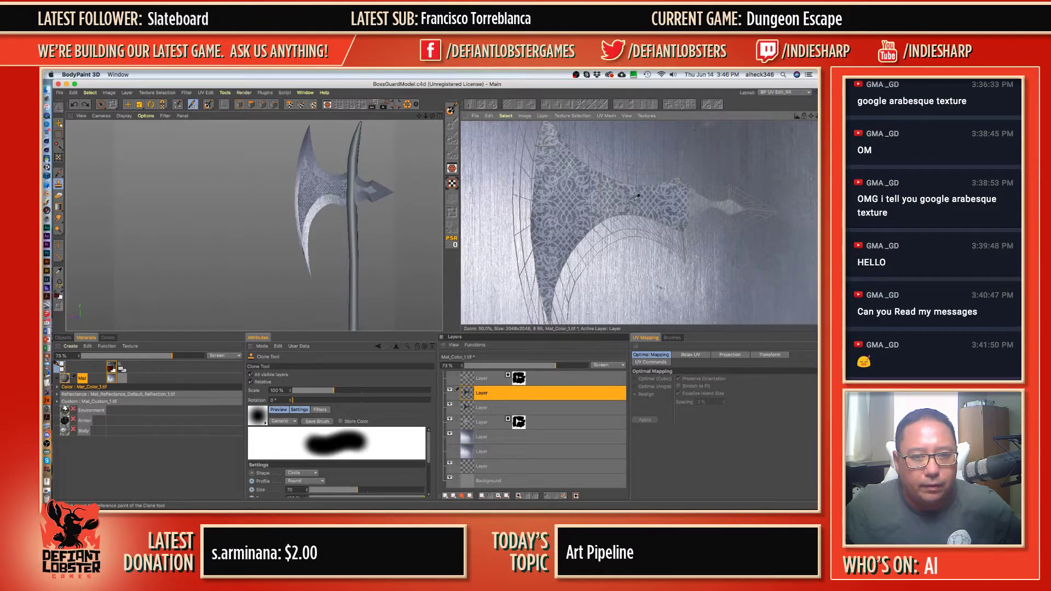
mouse_move(684, 201)
left_mouse_down()
mouse_move(694, 217)
mouse_move(702, 198)
mouse_move(753, 210)
left_mouse_up()
left_click(480, 408)
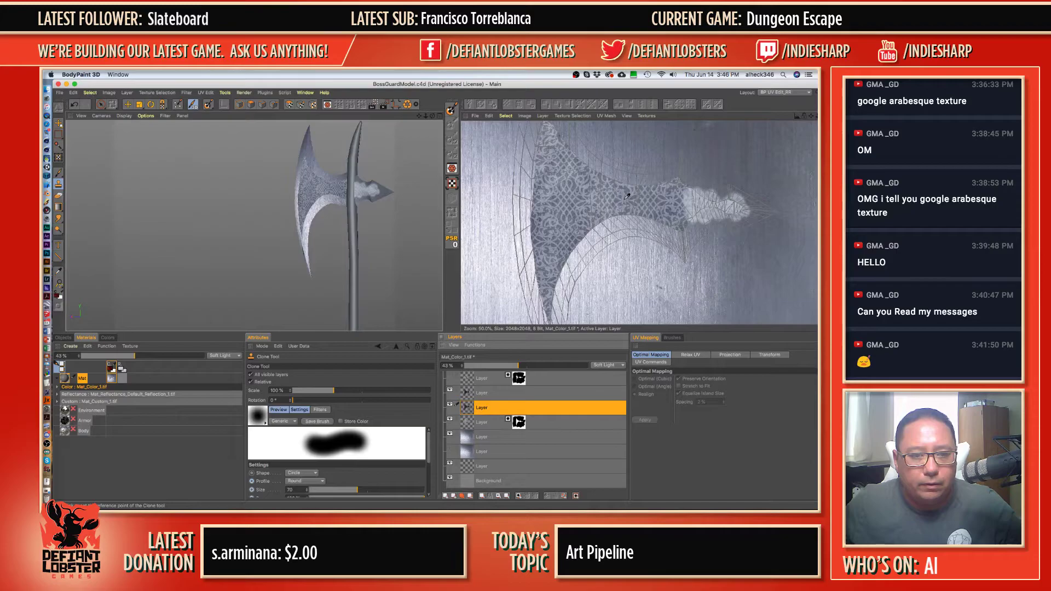
left_click_drag(694, 198, 705, 206)
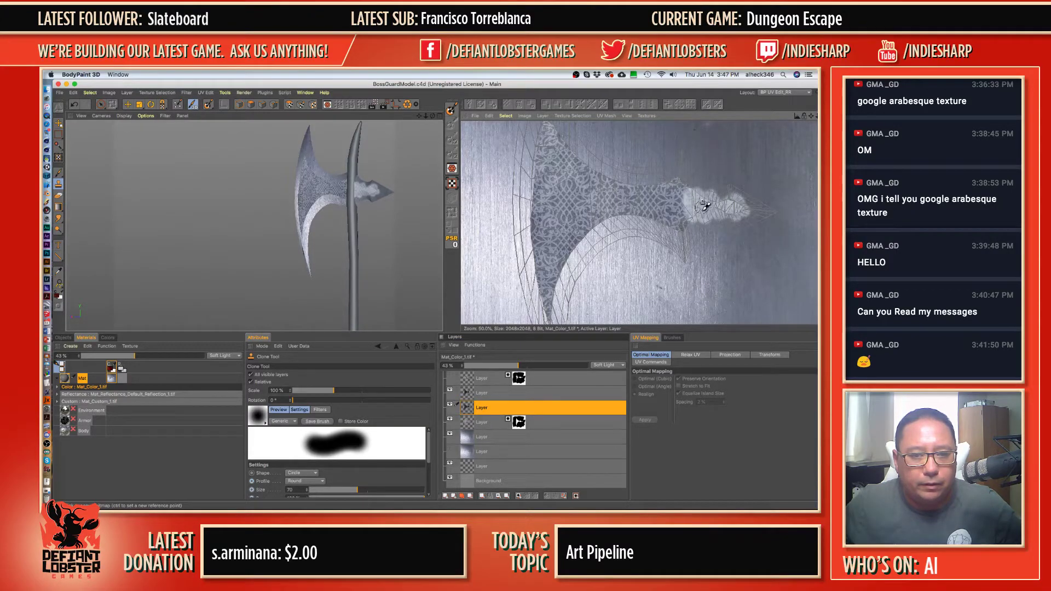
key("super+z")
key("super+z")
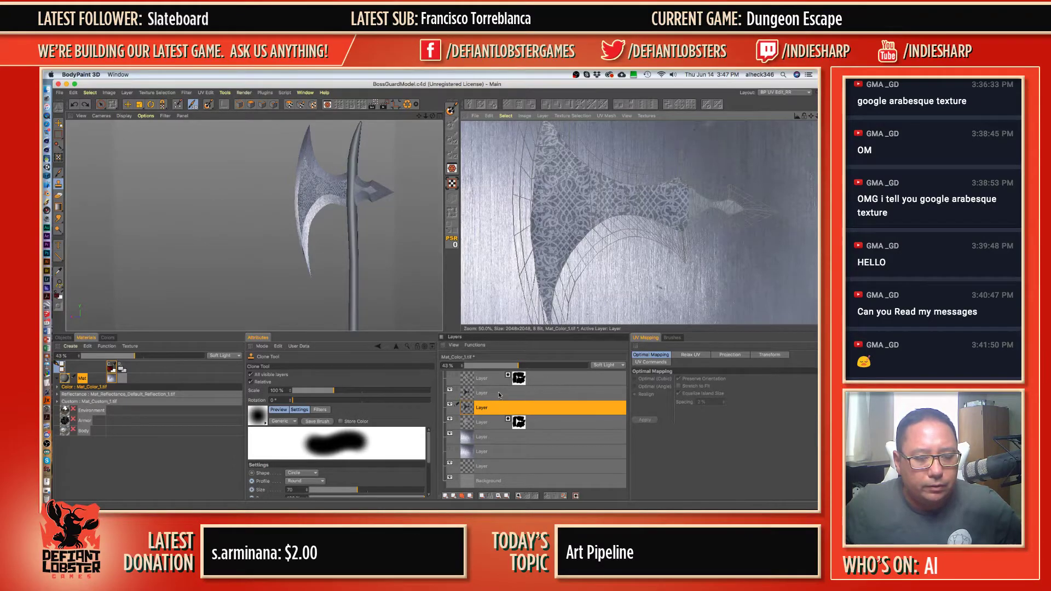
- Delete the Soft Light arabesque layer and raise the Screen arabesque layer's opacity to about 98%
left_click(460, 393)
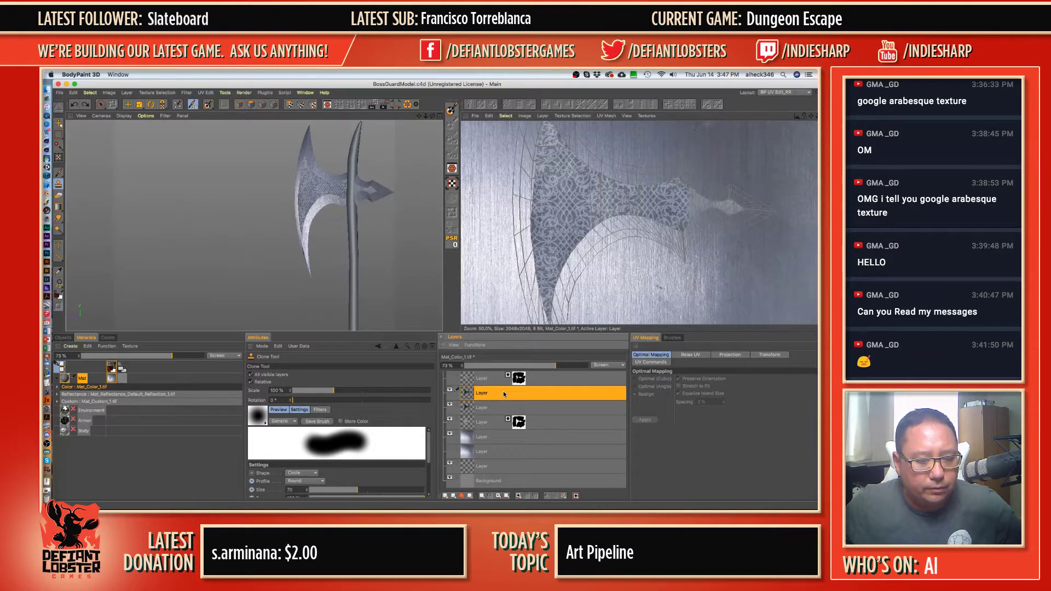
left_click(450, 390)
left_click(450, 391)
left_click(450, 405)
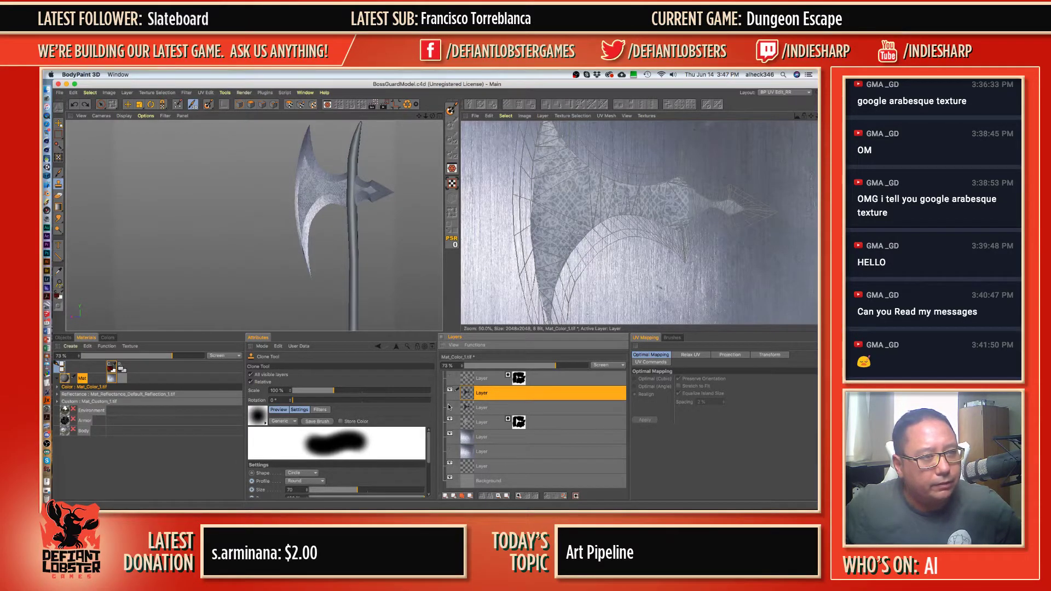
left_click(485, 408)
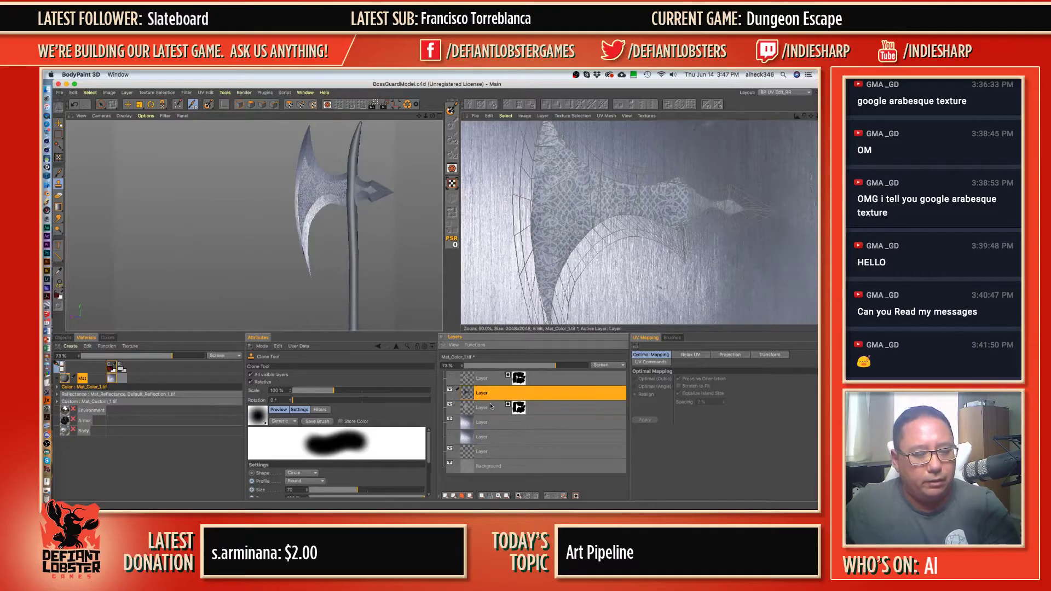
key("Delete")
left_click_drag(563, 367, 587, 368)
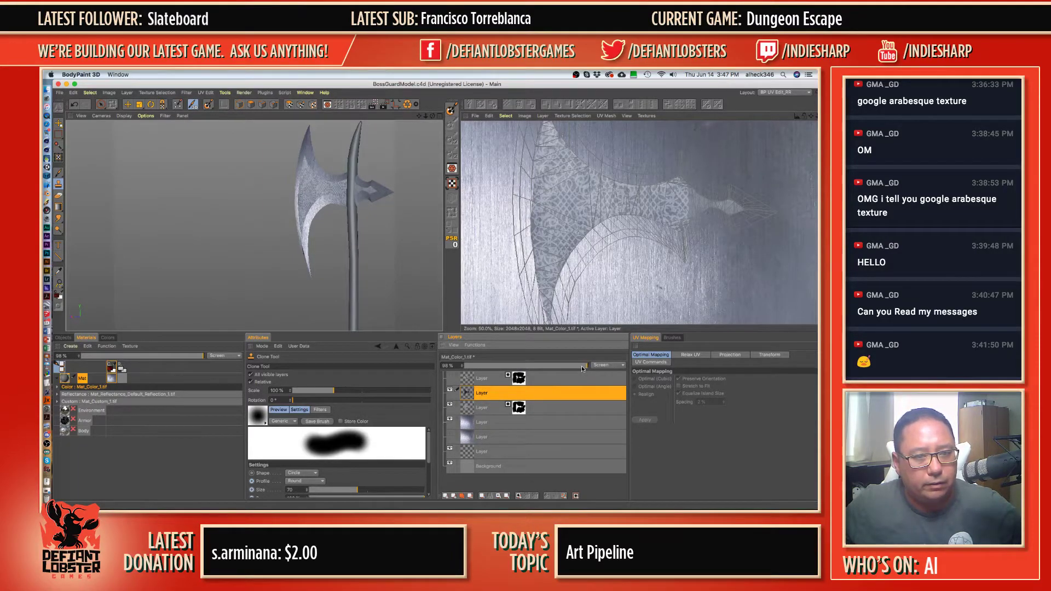
- Clone the arabesque onto the rear spike, sampling only the Screen layer, and erase the overspill along the spike's outline with a size 20 eraser
left_click(674, 199, "ctrl")
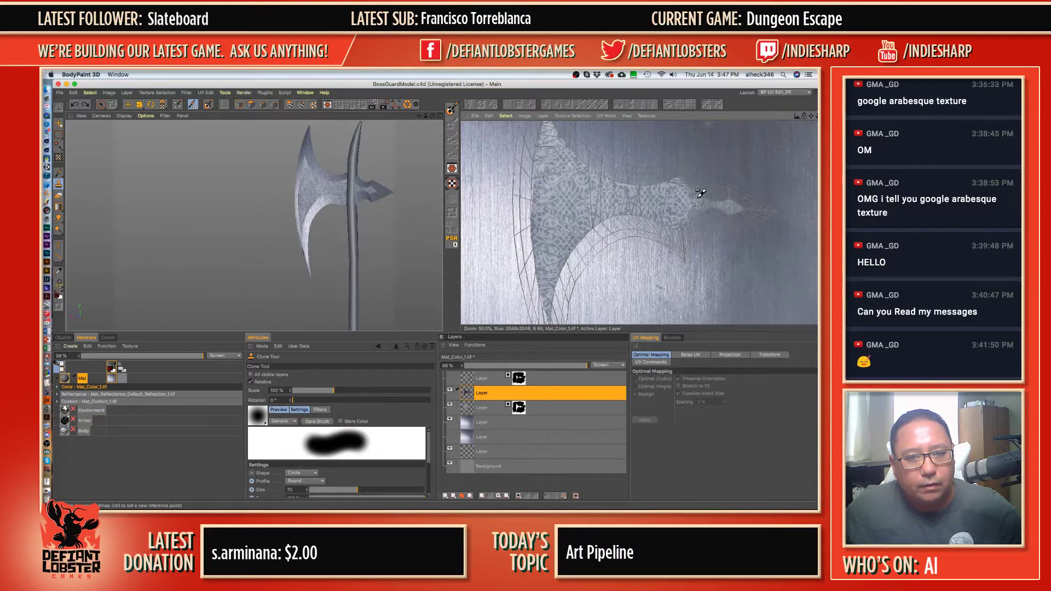
left_click_drag(692, 203, 741, 210)
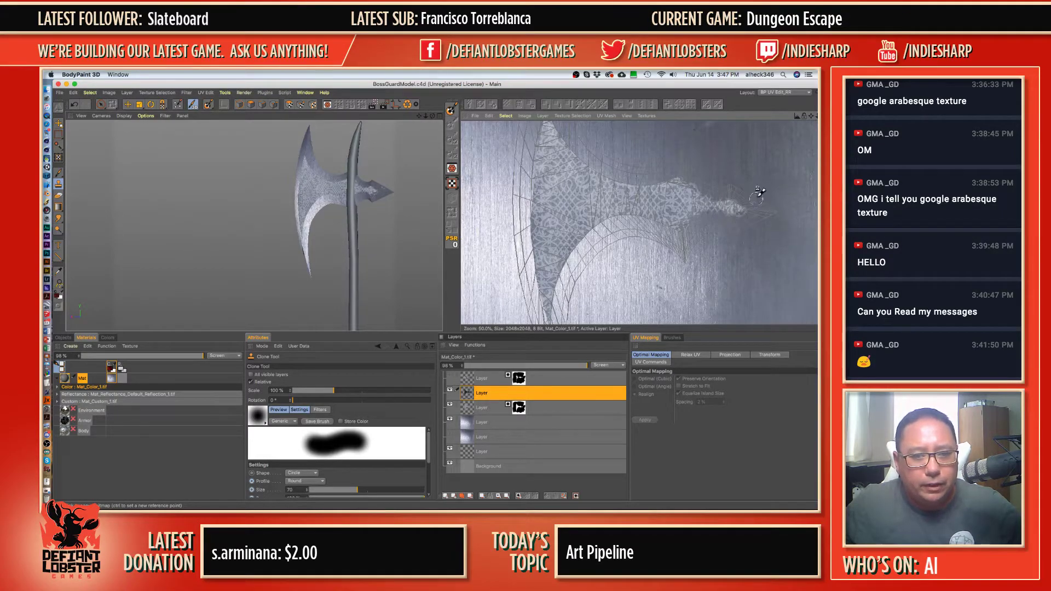
scroll(762, 191, "up", 1)
scroll(762, 192, "up", 3)
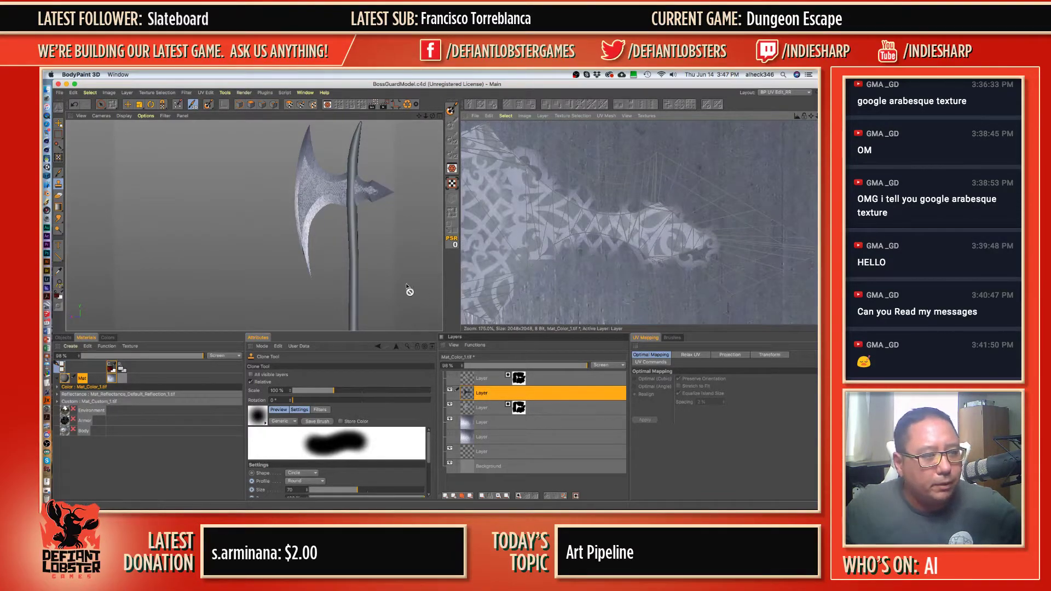
left_click(59, 196)
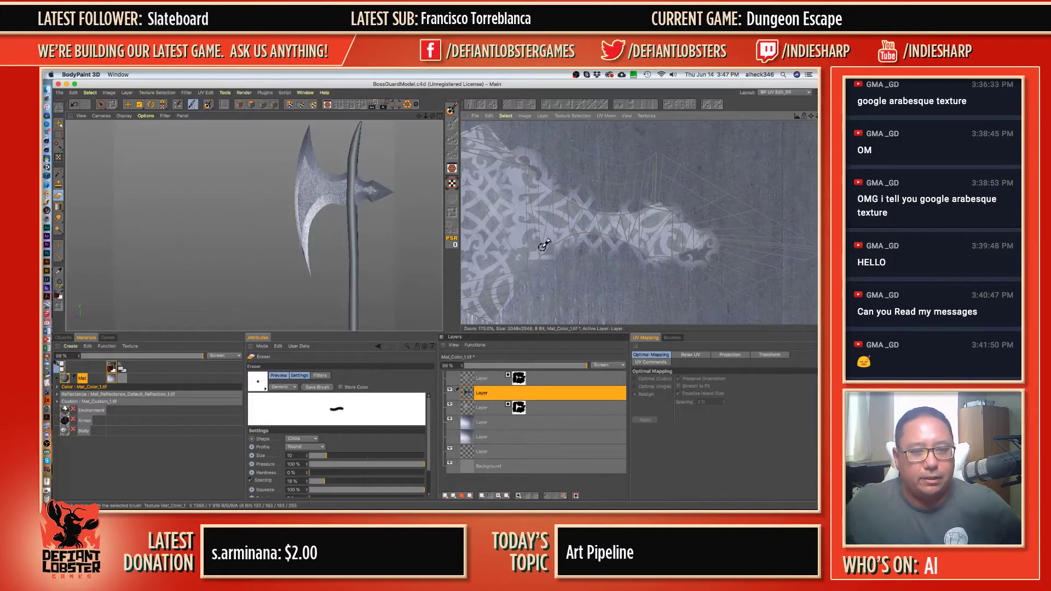
middle_click_drag(540, 279, 540, 280)
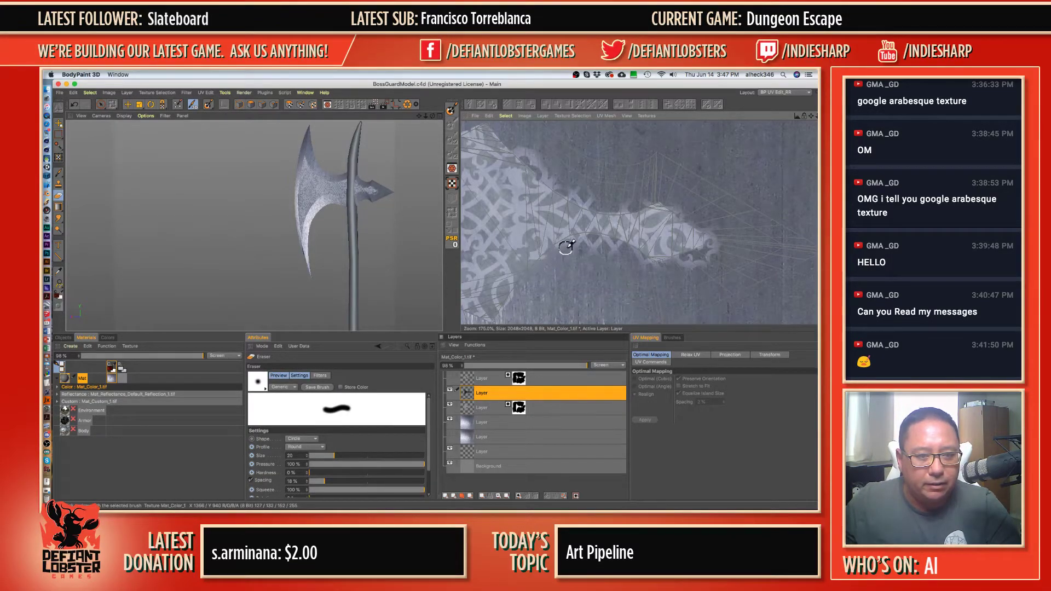
mouse_move(587, 242)
left_mouse_down()
mouse_move(629, 244)
mouse_move(602, 235)
mouse_move(600, 253)
mouse_move(587, 241)
mouse_move(652, 263)
mouse_move(682, 258)
left_mouse_up()
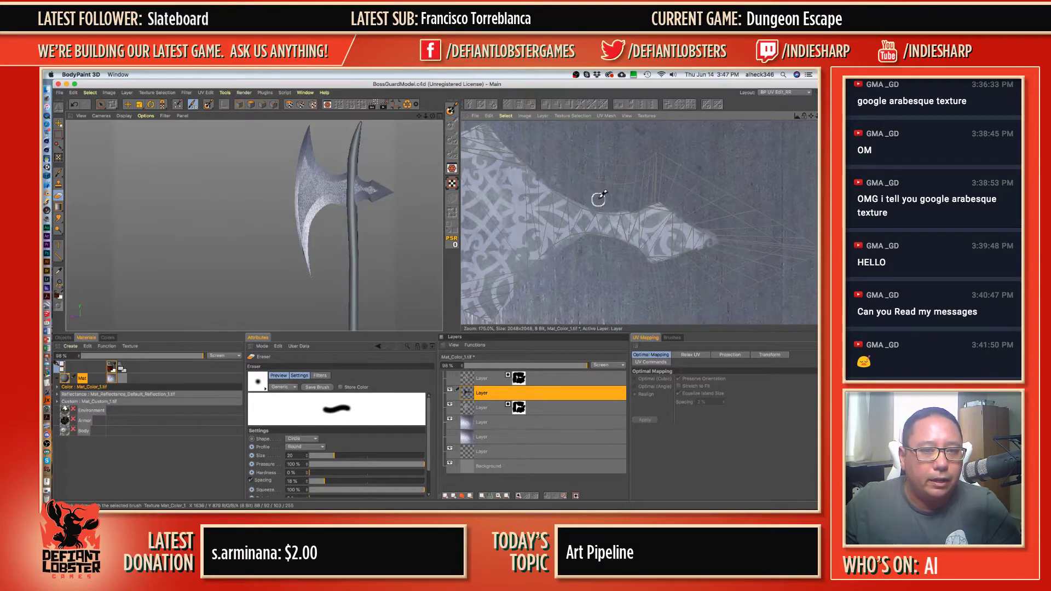
scroll(648, 228, "down", 3)
scroll(649, 230, "down", 3)
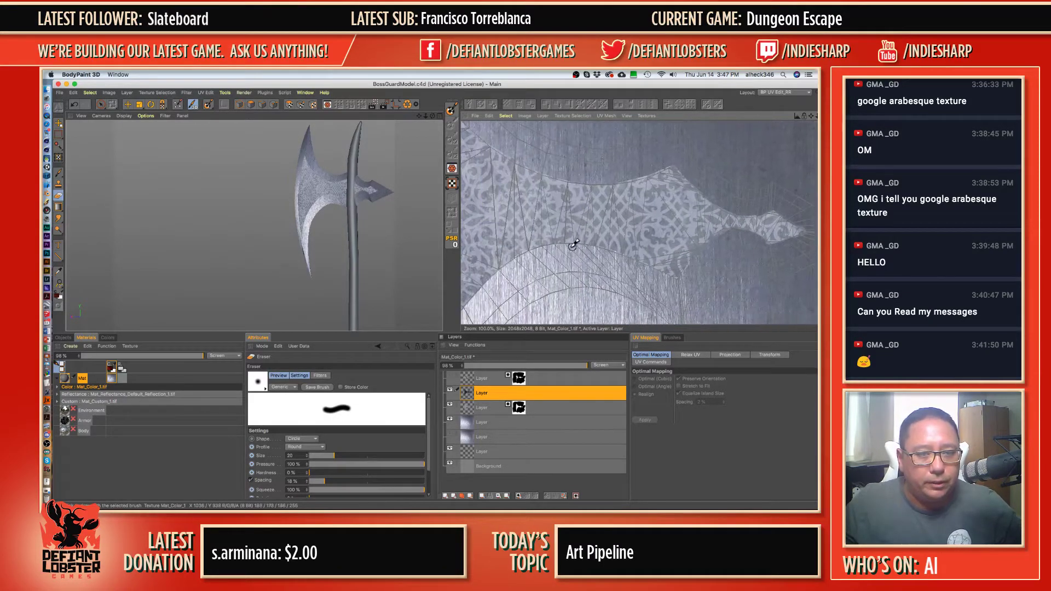
- Try to transform the visible brushed-metal layer beneath the ornament
middle_click_drag(547, 250, 601, 204, "alt")
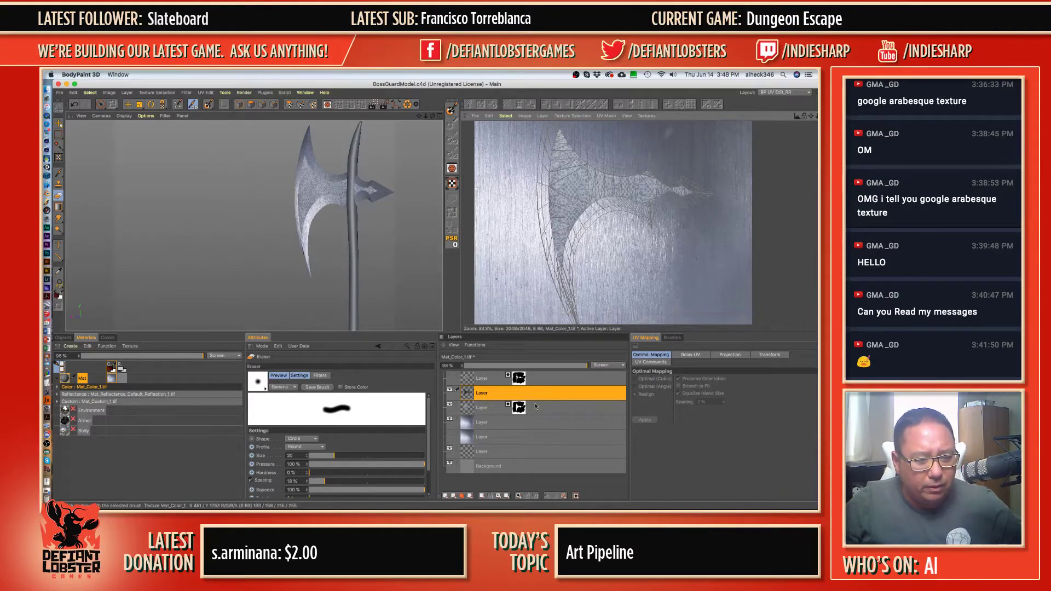
left_click(486, 421)
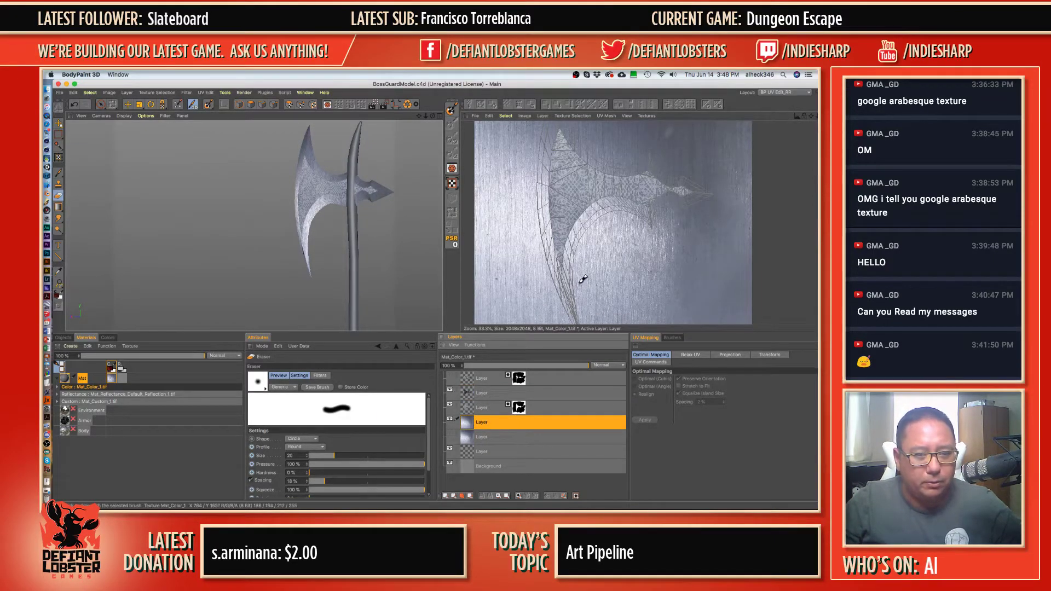
scroll(567, 276, "down", 2)
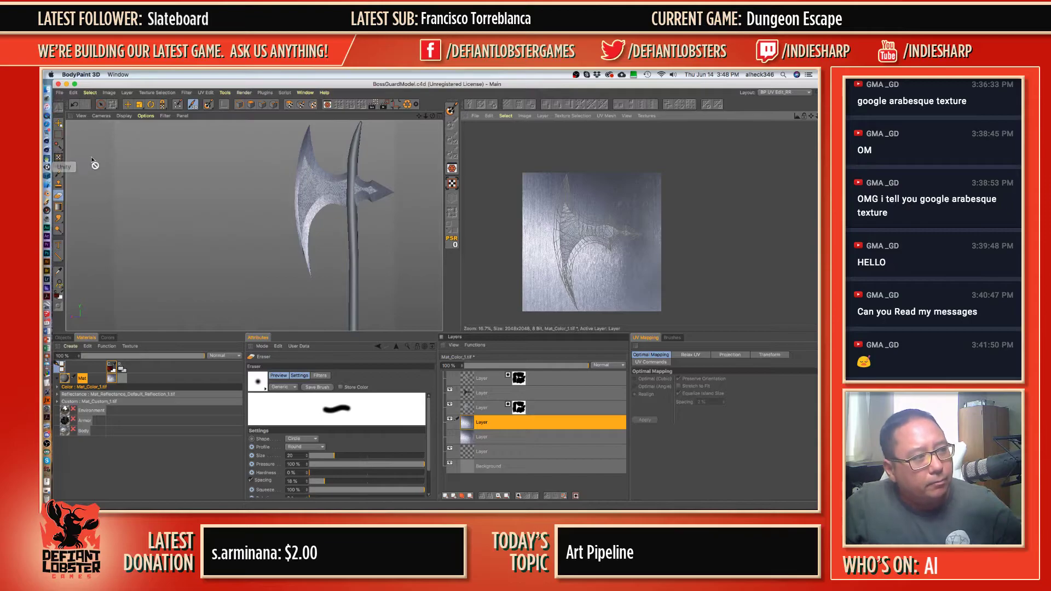
left_click(58, 158)
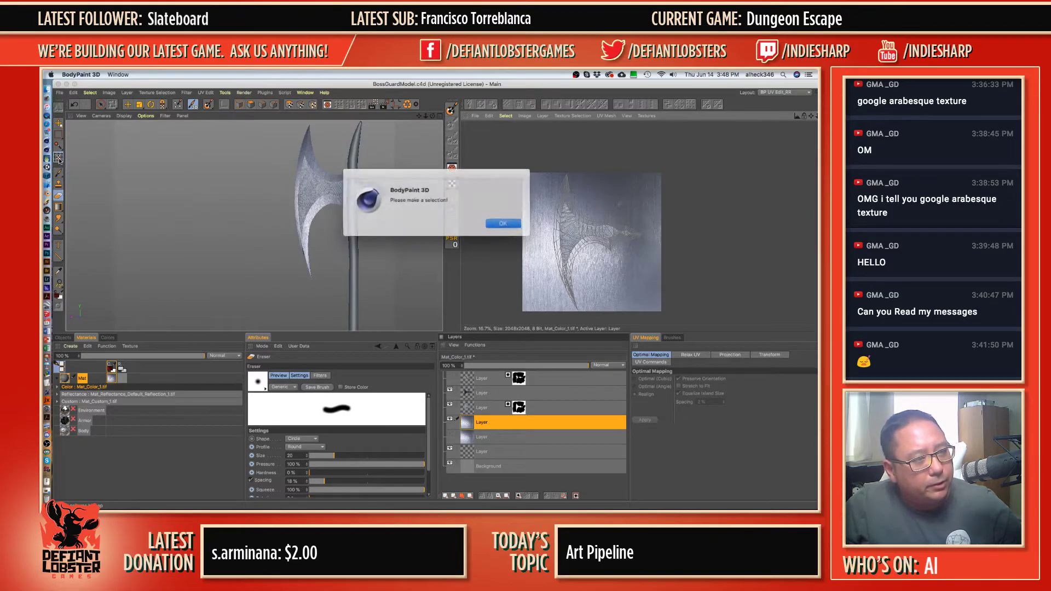
left_click(497, 221)
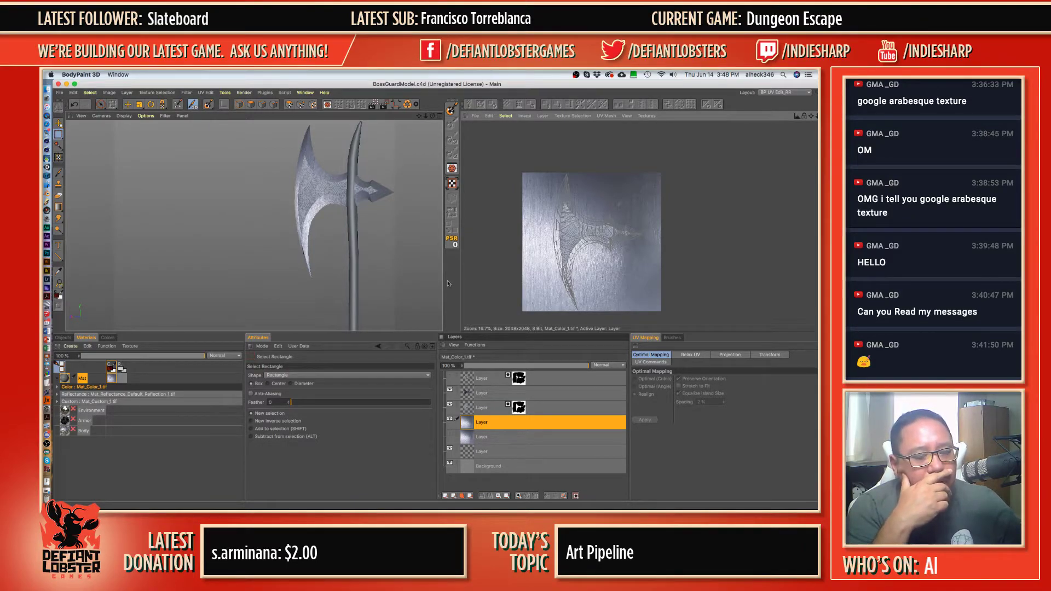
- Save the project's texture changes and quit the program without saving the remaining project changes
key("super+s")
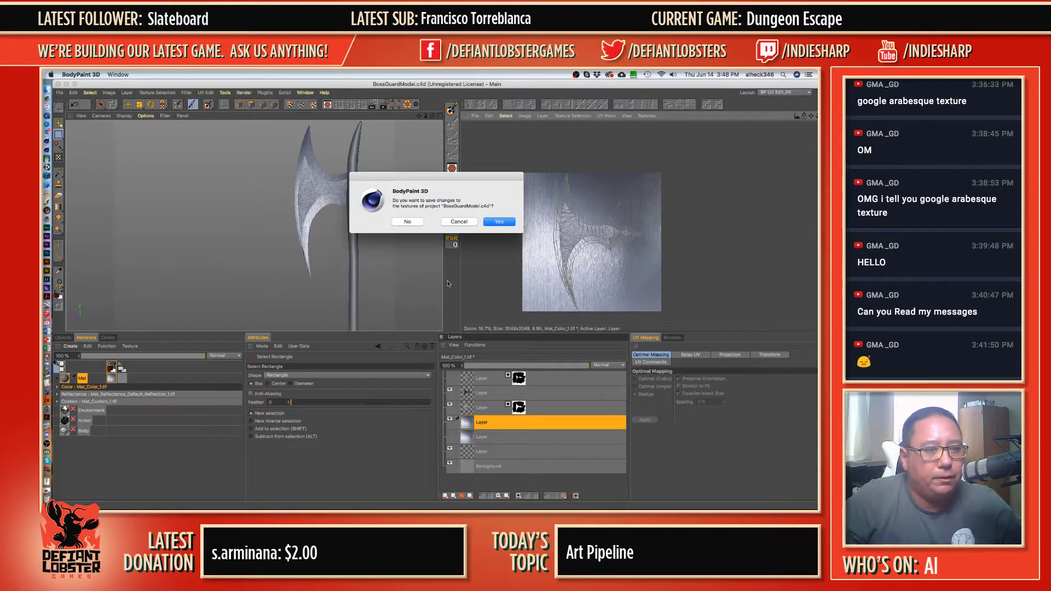
left_click(486, 222)
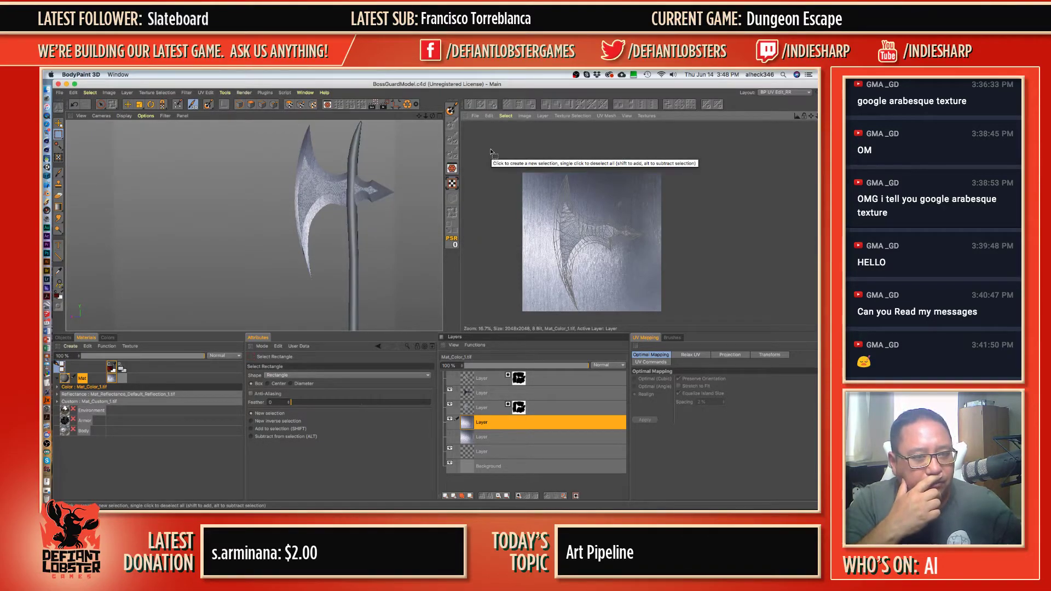
key("super+q")
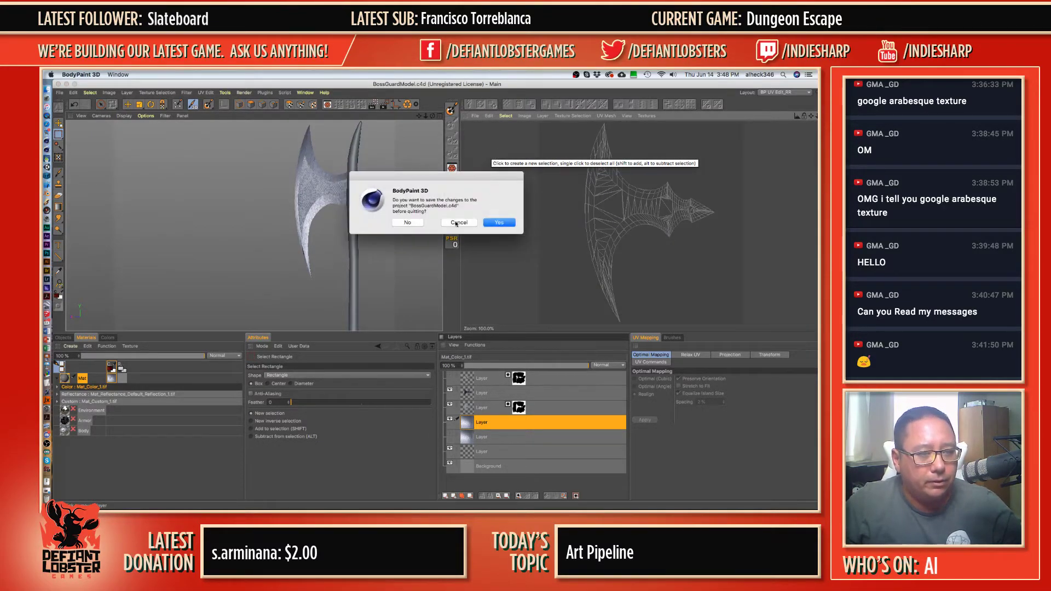
left_click(418, 225)
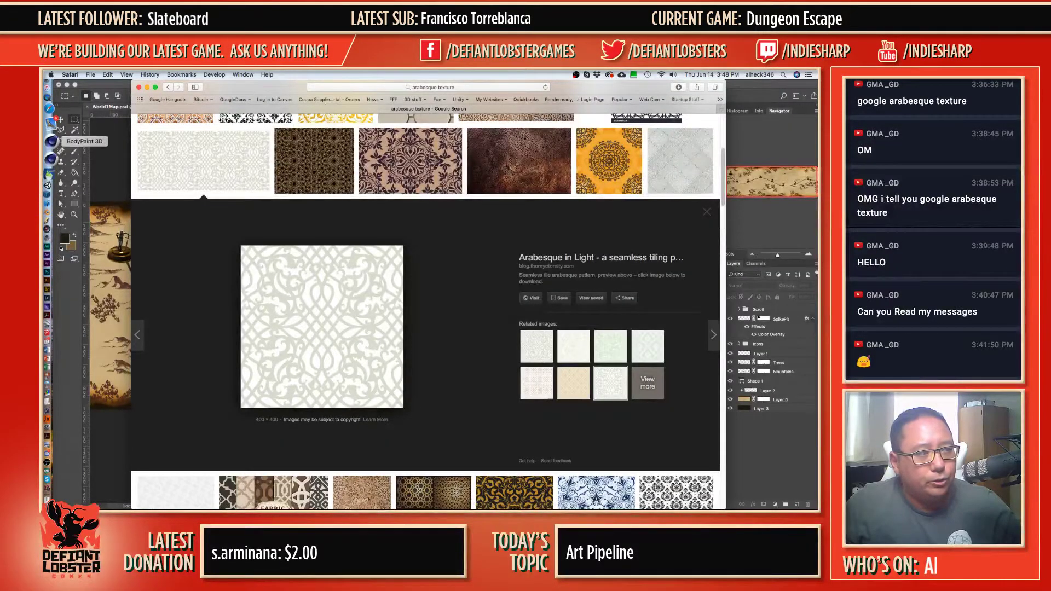
- Launch Cinema 4D and enlarge its window to fill the screen
left_click(50, 84)
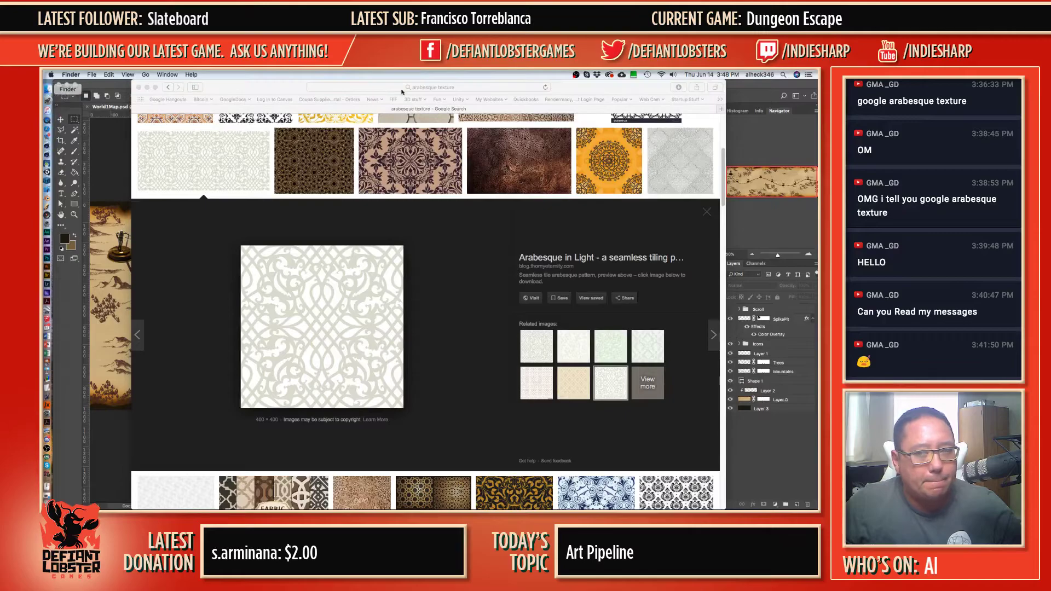
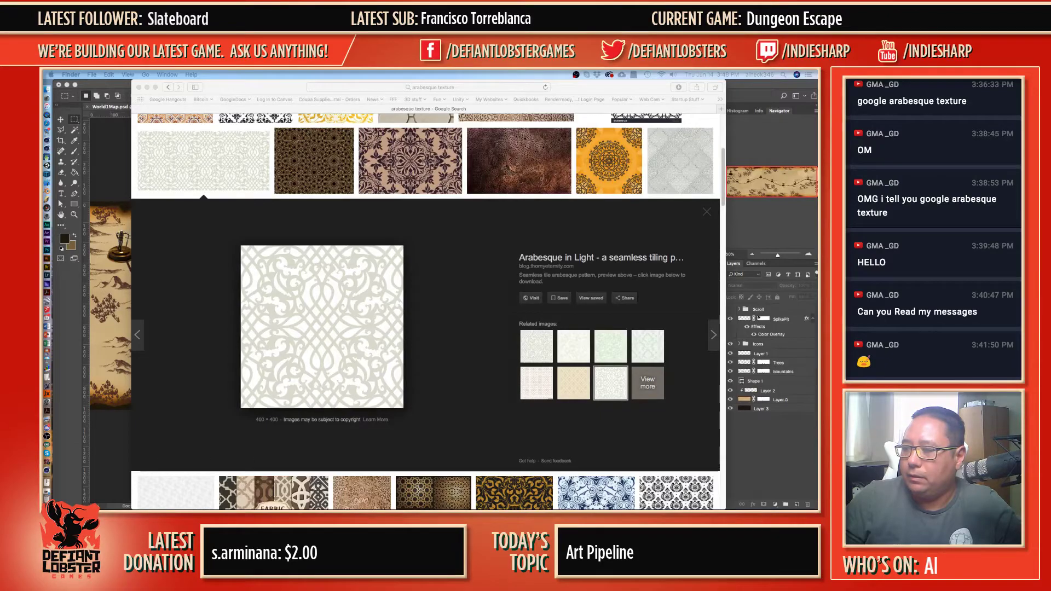
key("super+Tab")
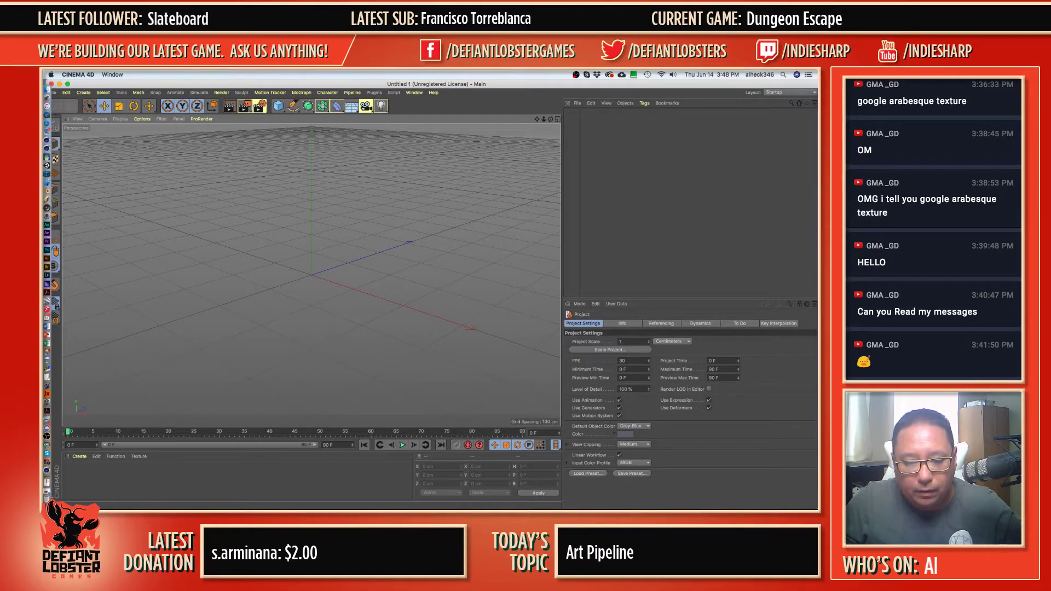
double_click(567, 89)
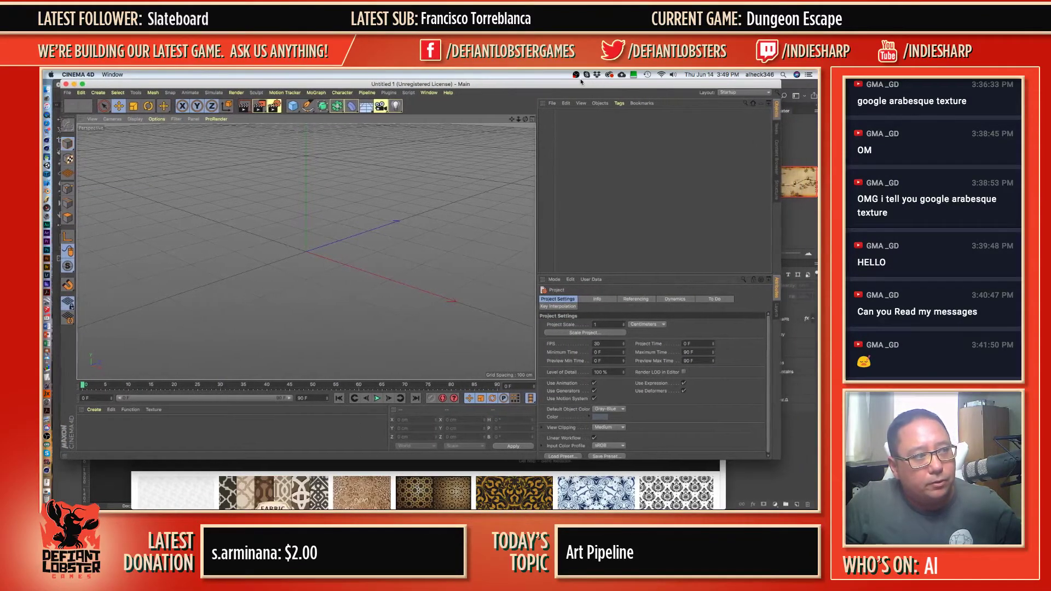
left_click_drag(777, 458, 816, 503)
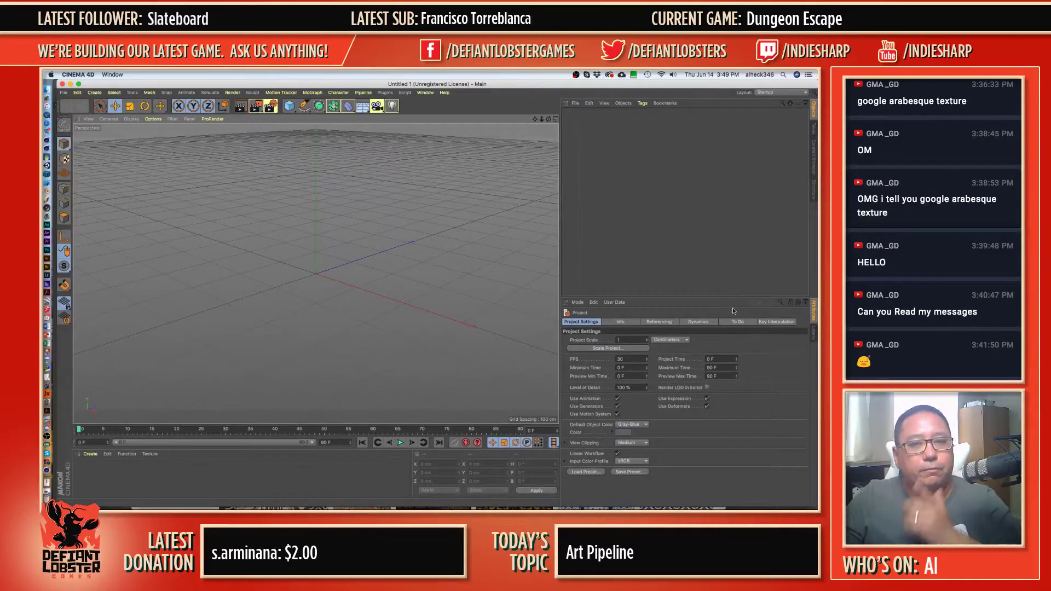
- Open the recent project BossGuardModel.c4d in Cinema 4D
left_click(780, 92)
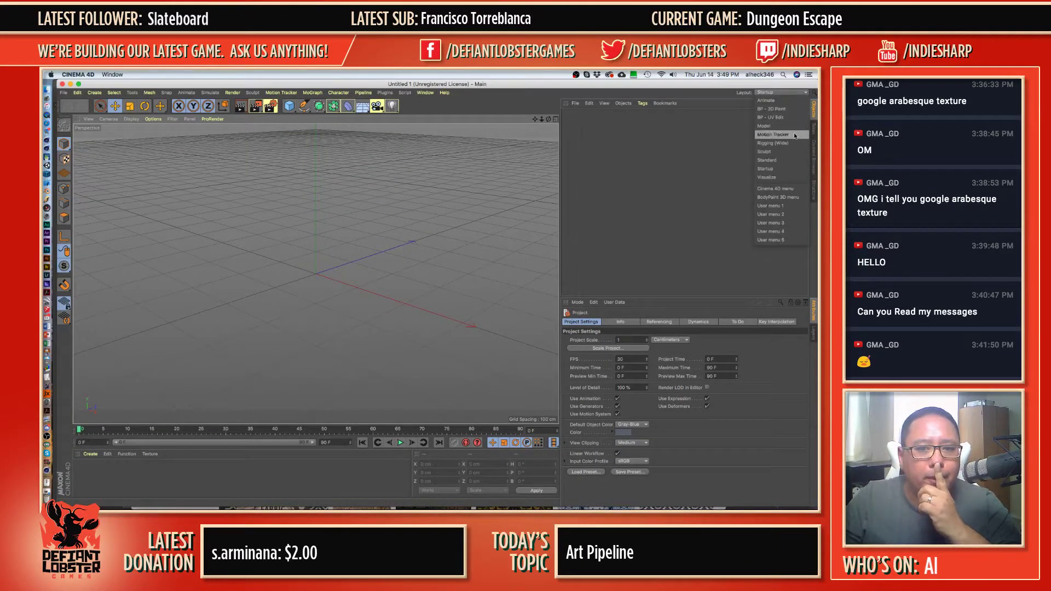
left_click(692, 137)
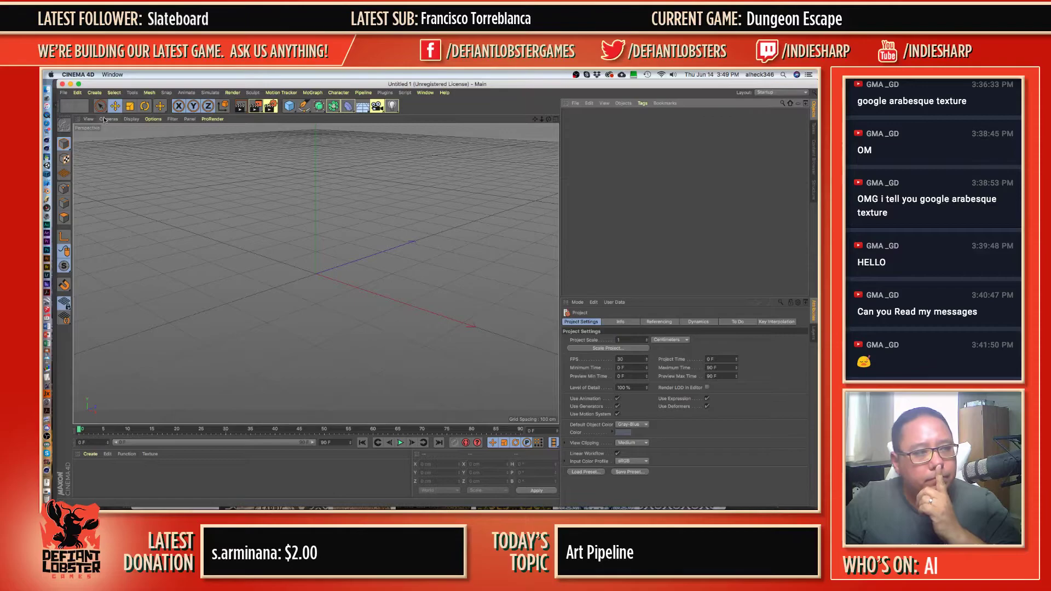
left_click(64, 92)
mouse_move(164, 256)
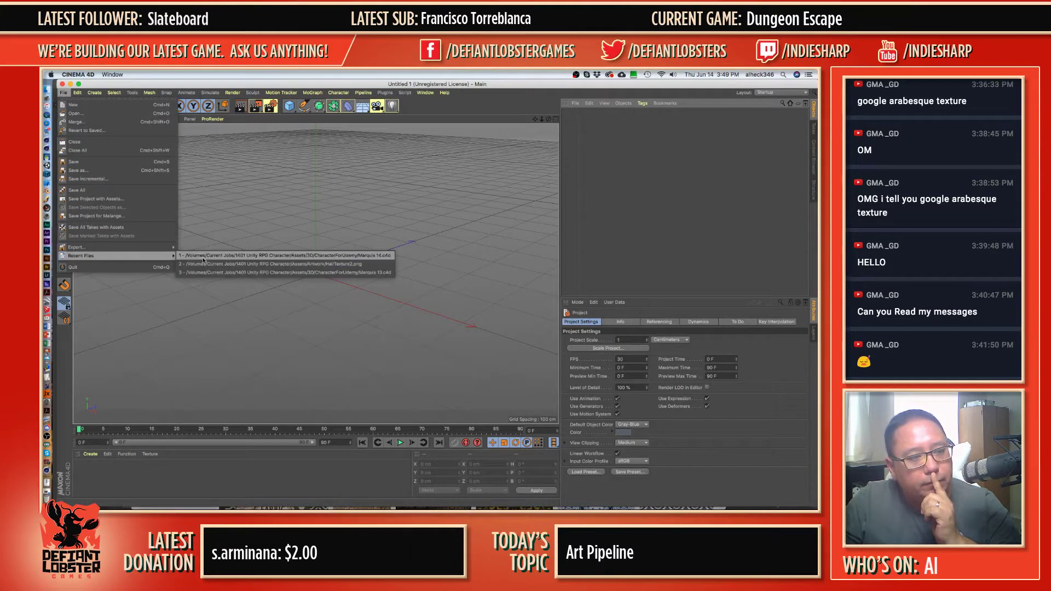
left_click(53, 86)
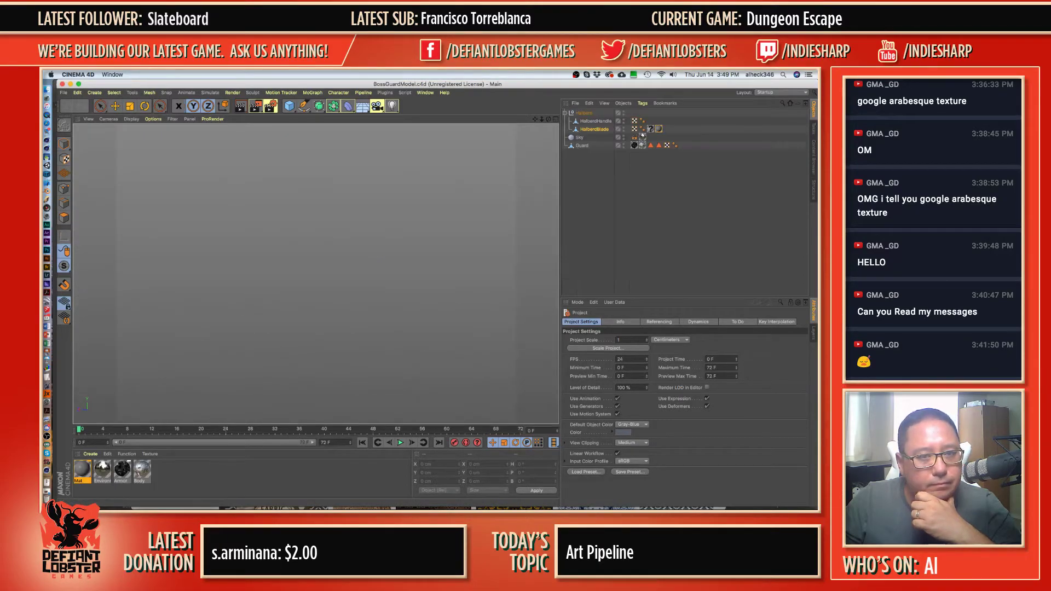
- Switch to the BP - UV Edit layout and display the HalberdBlade's Mat texture with its layers
left_click(781, 92)
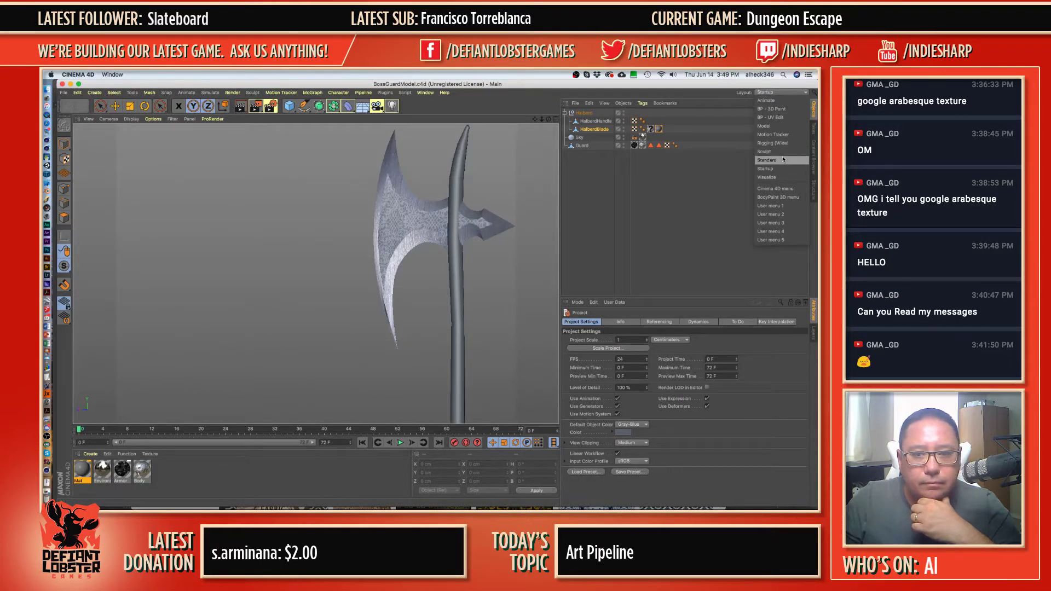
left_click(775, 119)
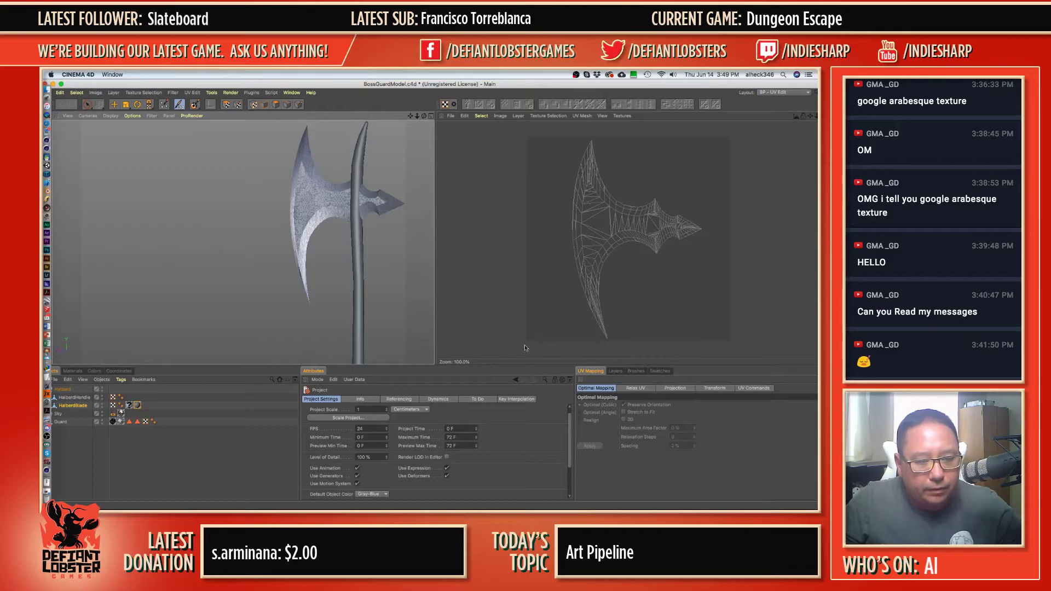
left_click(137, 405)
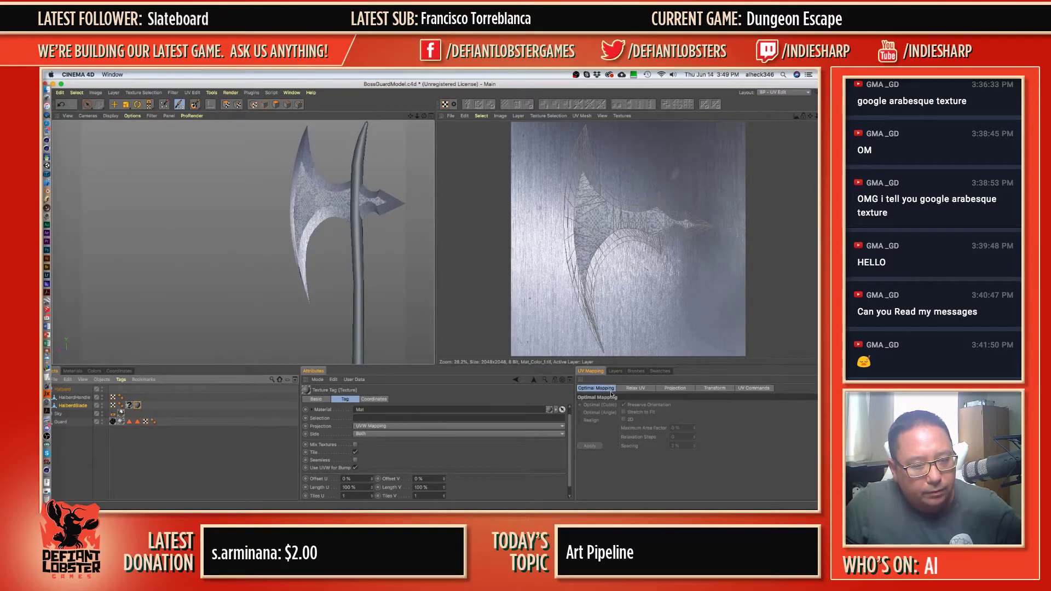
left_click(614, 371)
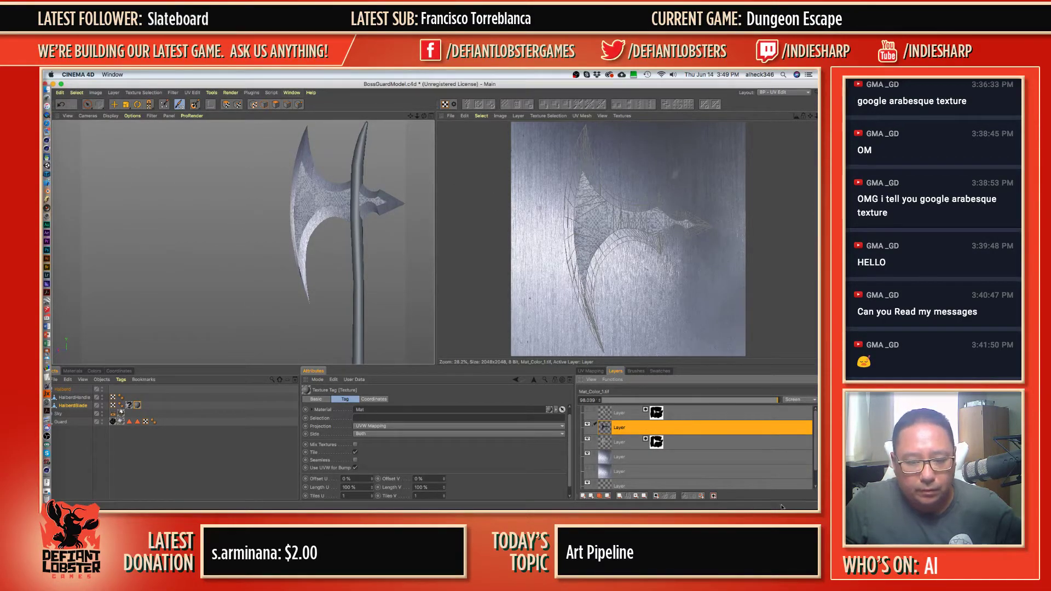
- Narrow the window to uncover the painting tools and try to transform the selected Screen arabesque layer
left_click_drag(818, 508, 751, 507)
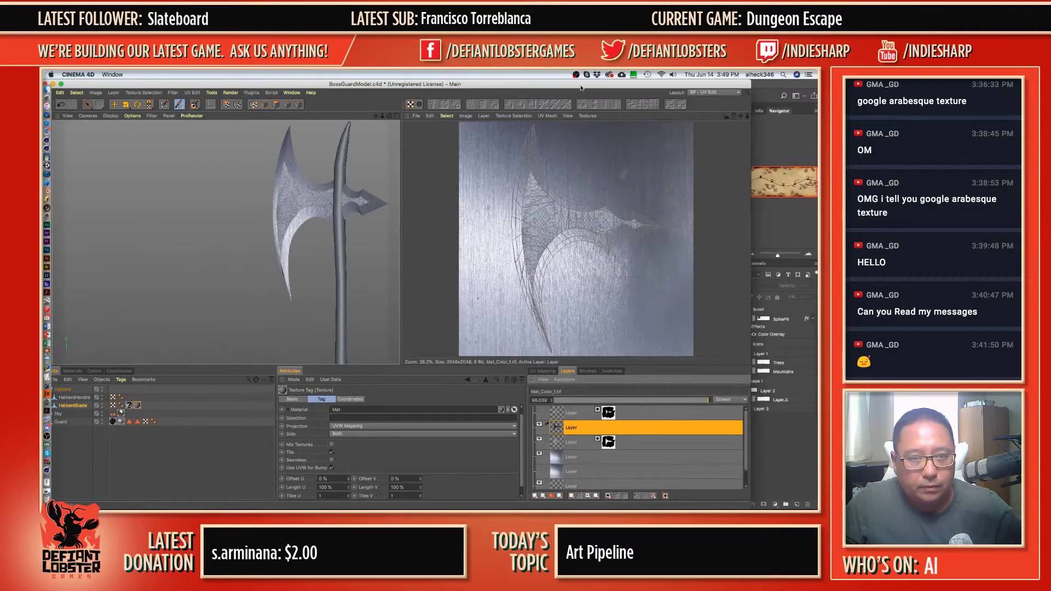
left_click_drag(499, 85, 515, 84)
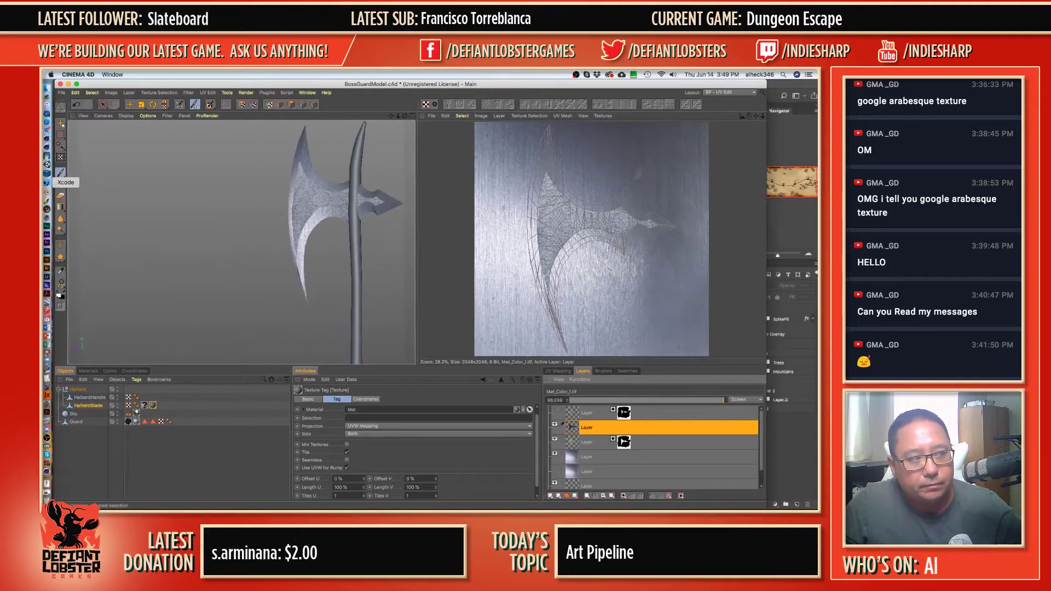
left_click(60, 158)
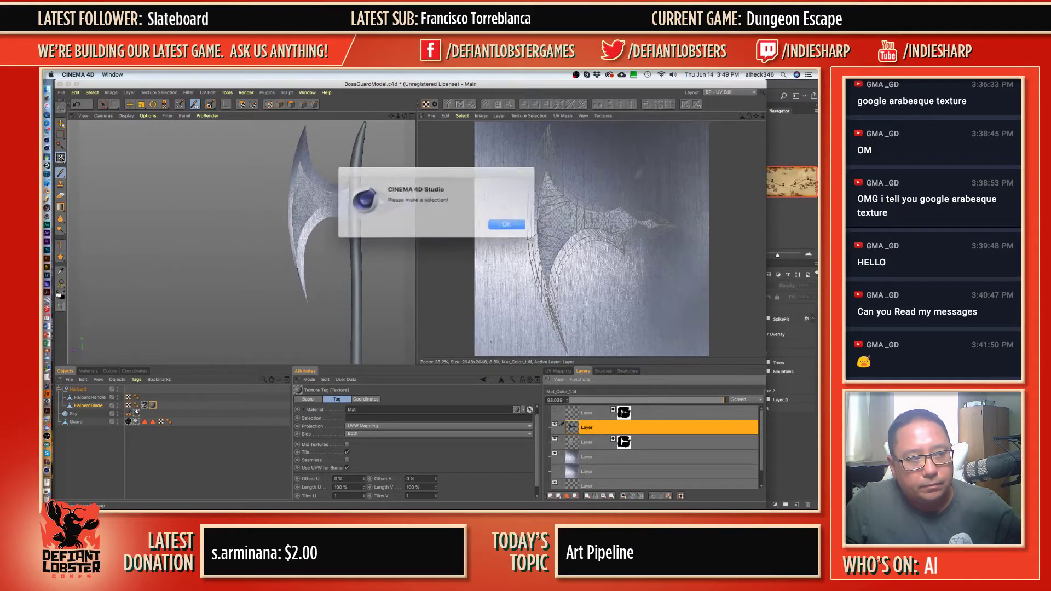
left_click(504, 223)
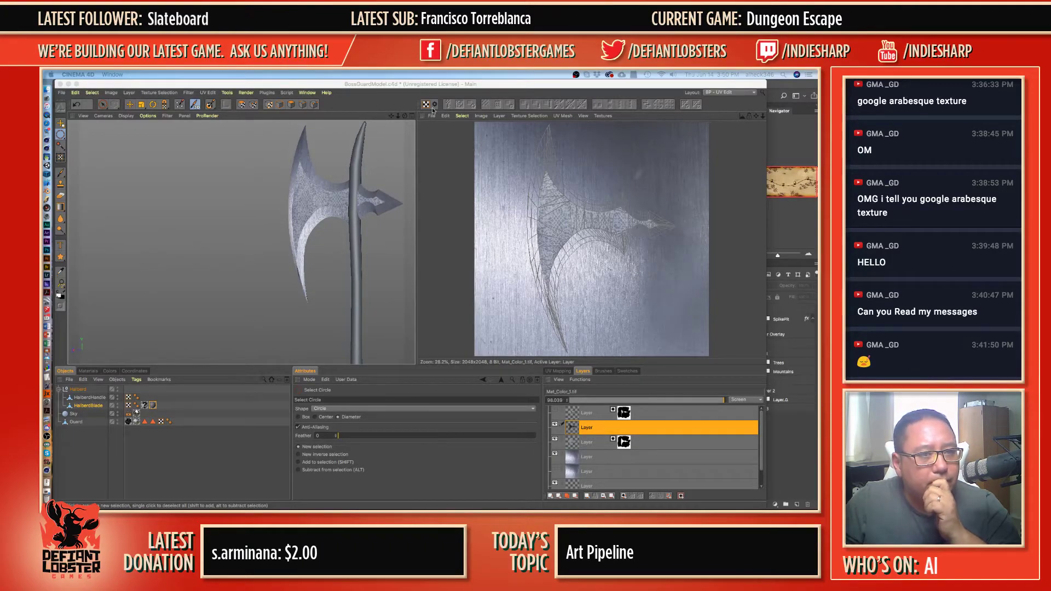
left_click(201, 96)
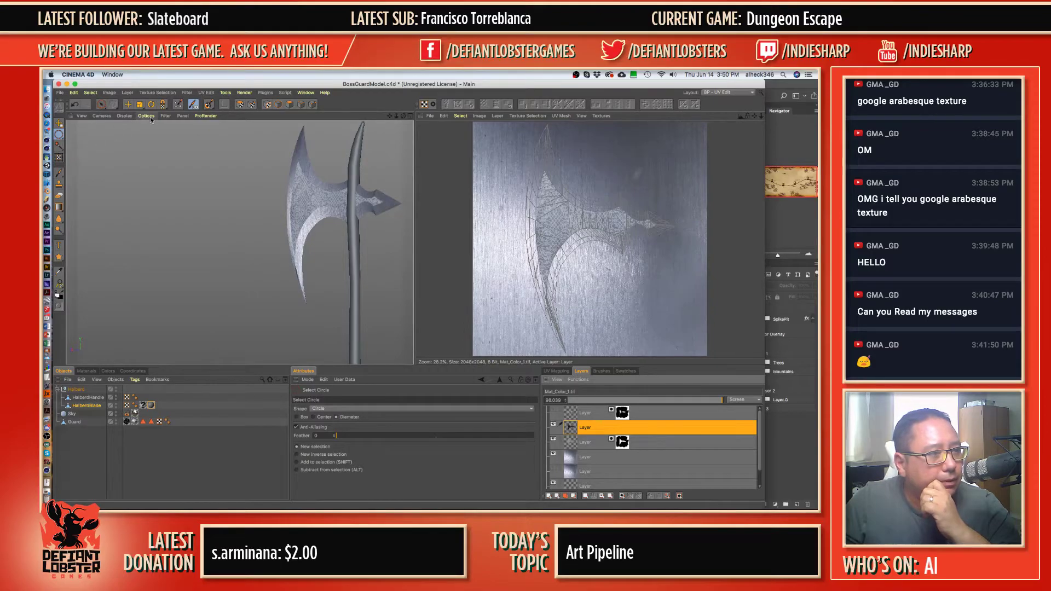
left_click(59, 157)
left_click(504, 223)
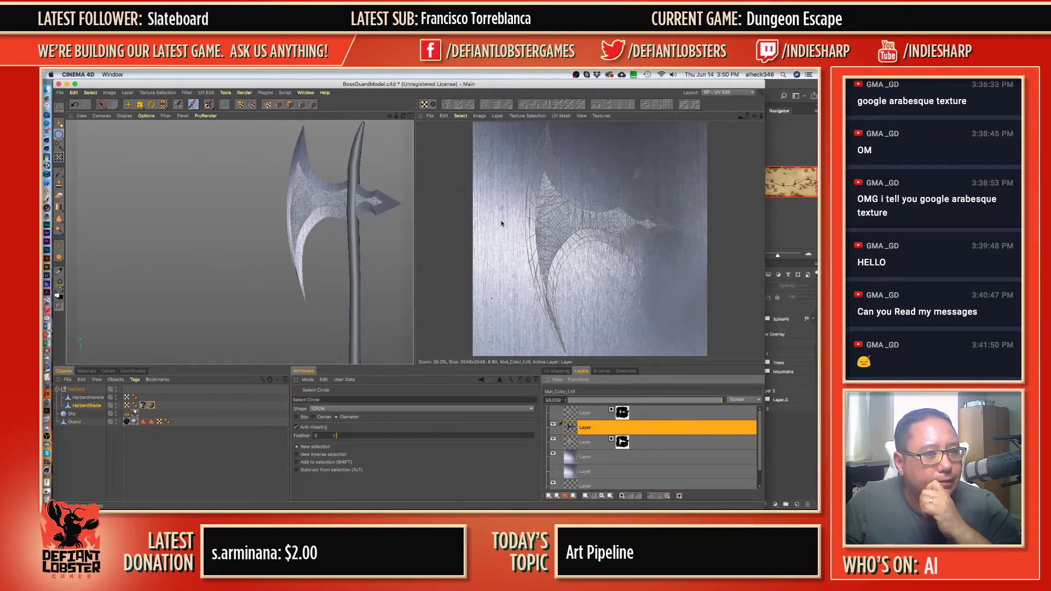
- Widen the window and quit Cinema 4D without saving the project changes
left_click_drag(766, 506, 811, 495)
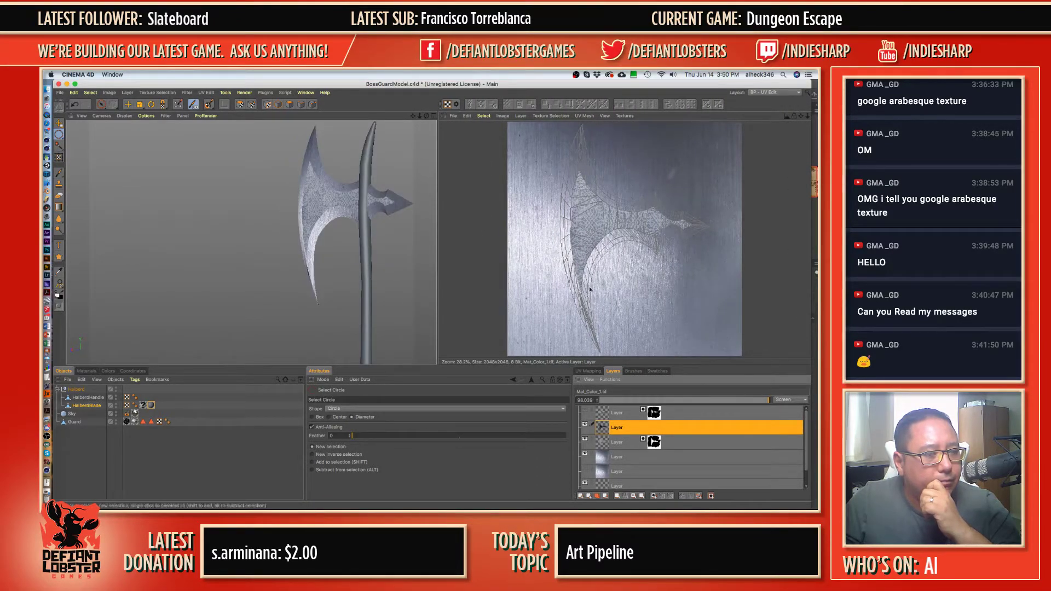
right_click(48, 470)
left_click(76, 477)
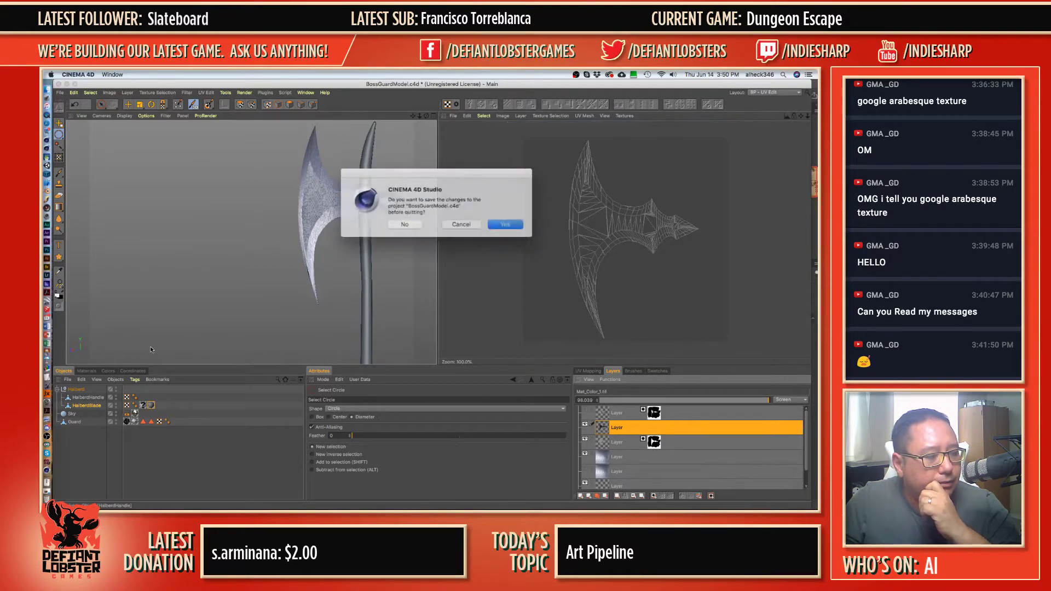
left_click(405, 224)
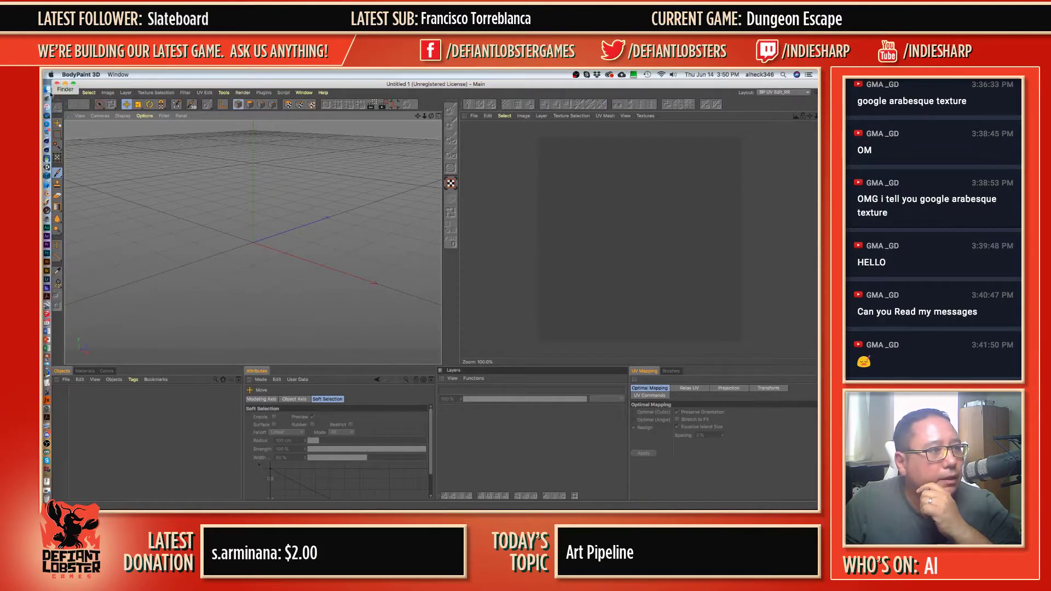
- Switch to BodyPaint 3D and open the recent project BossGuardModel.c4d
left_click(61, 93)
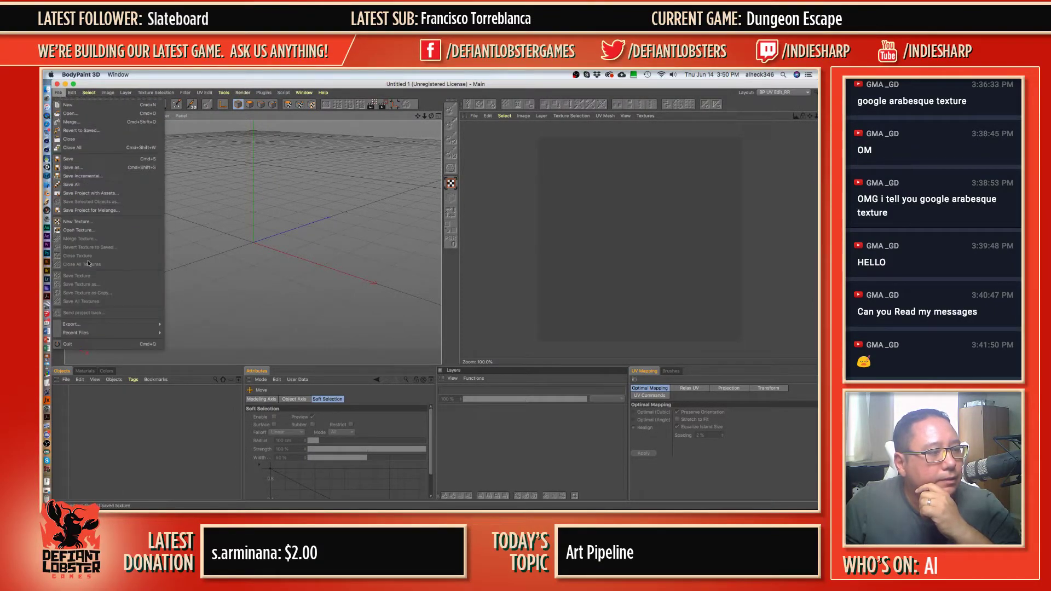
mouse_move(98, 332)
left_click(222, 322)
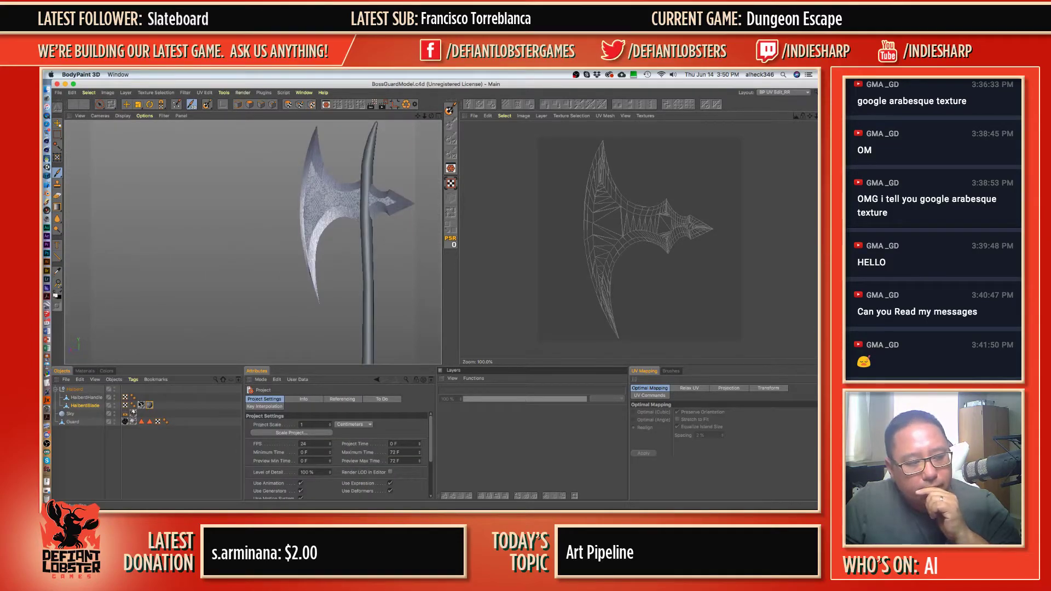
- Delete the extra texture tag from HalberdBlade and display the remaining Mat texture with its Screen arabesque layer selected
left_click(148, 405)
left_click(141, 405)
key("Delete")
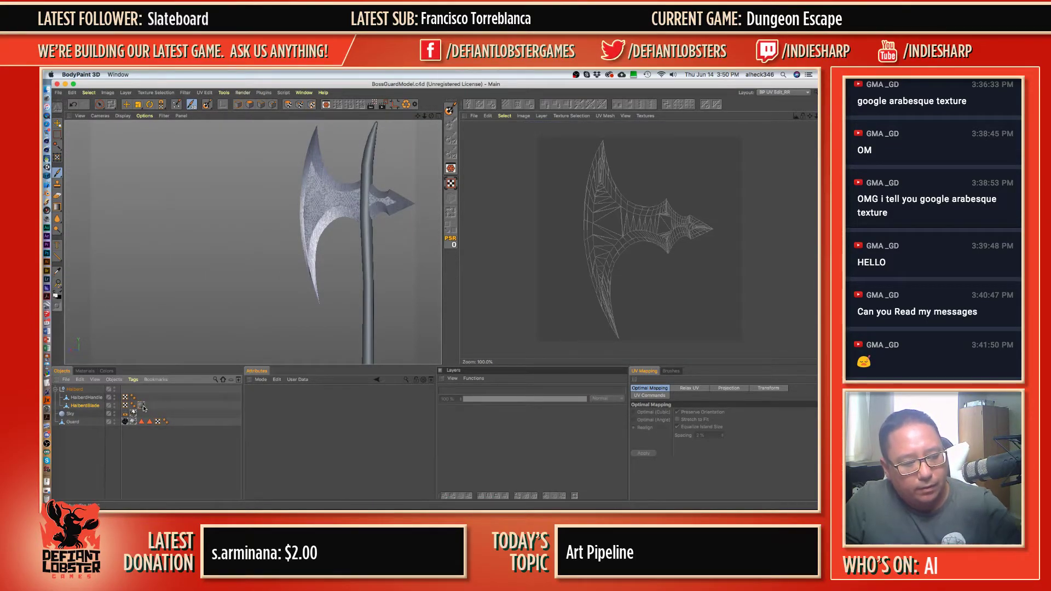
left_click(142, 405)
left_click(491, 431)
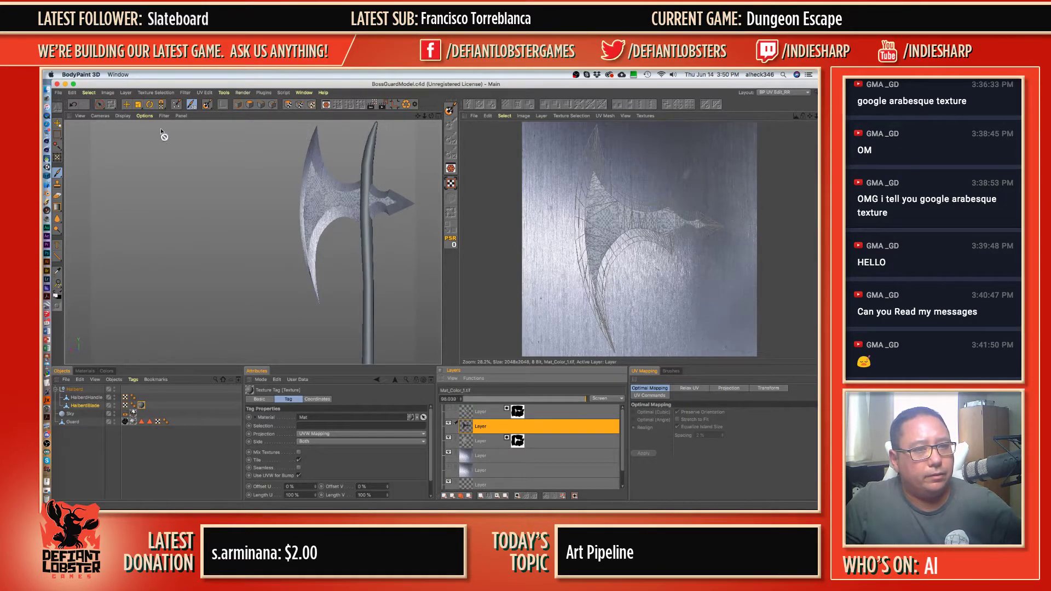
- Try to transform the Screen arabesque layer, changing the Select Circle mode to New inverse selection between attempts
left_click(58, 158)
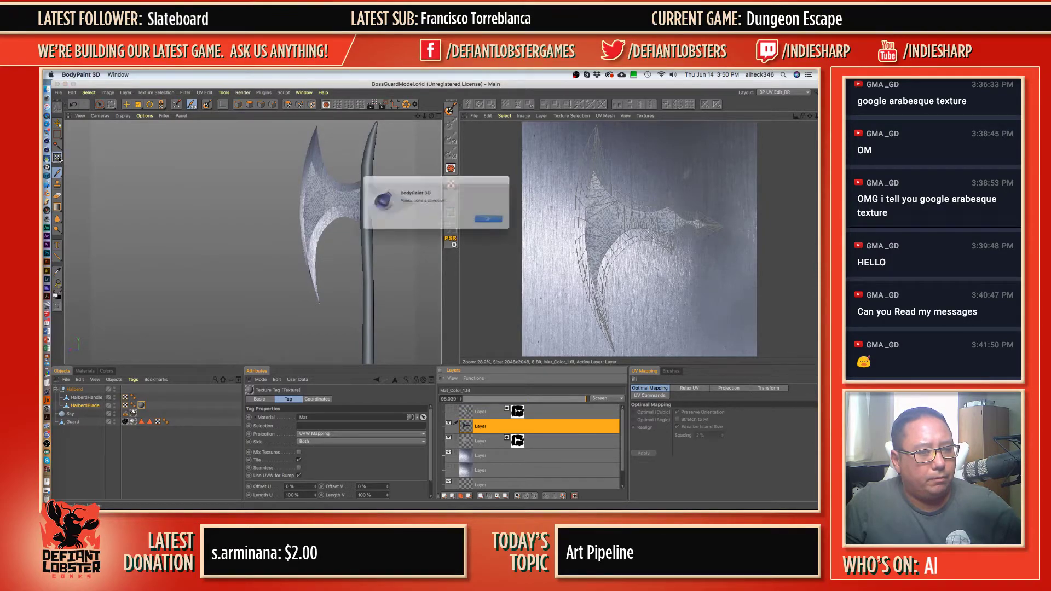
left_click(497, 222)
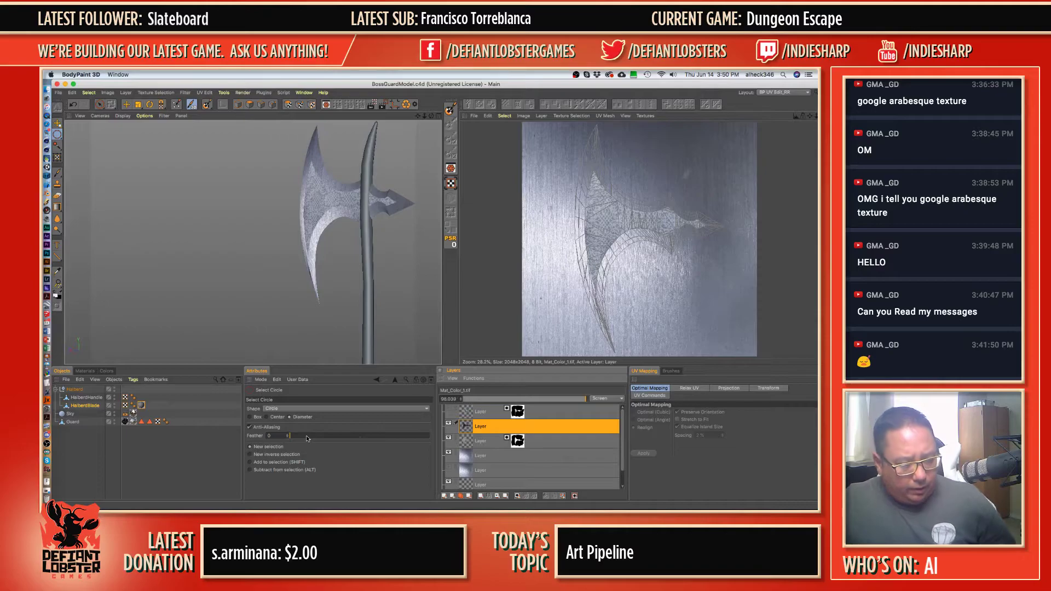
left_click(282, 455)
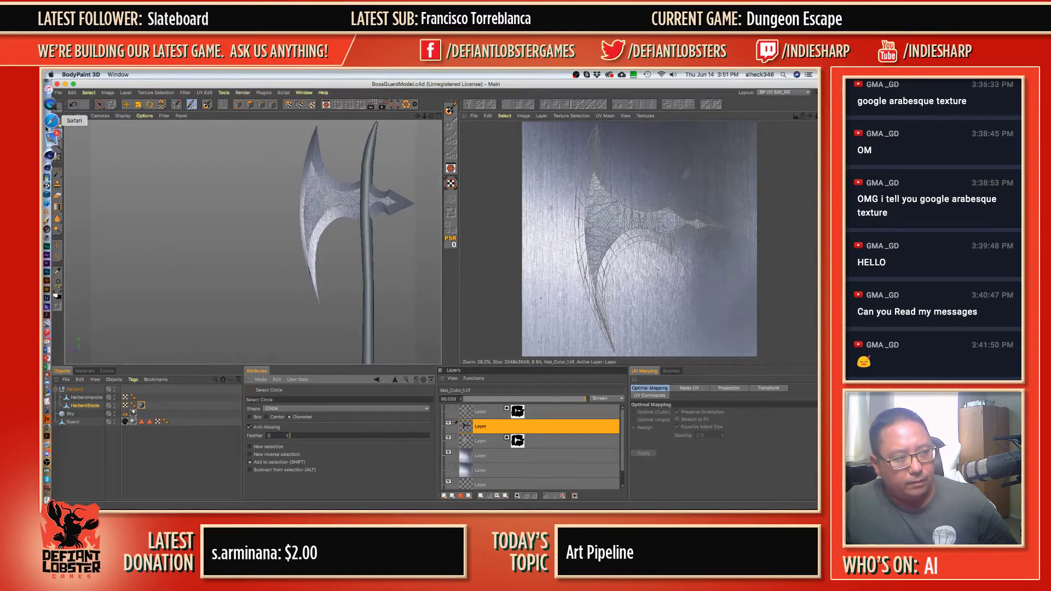
left_click(57, 157)
left_click(505, 222)
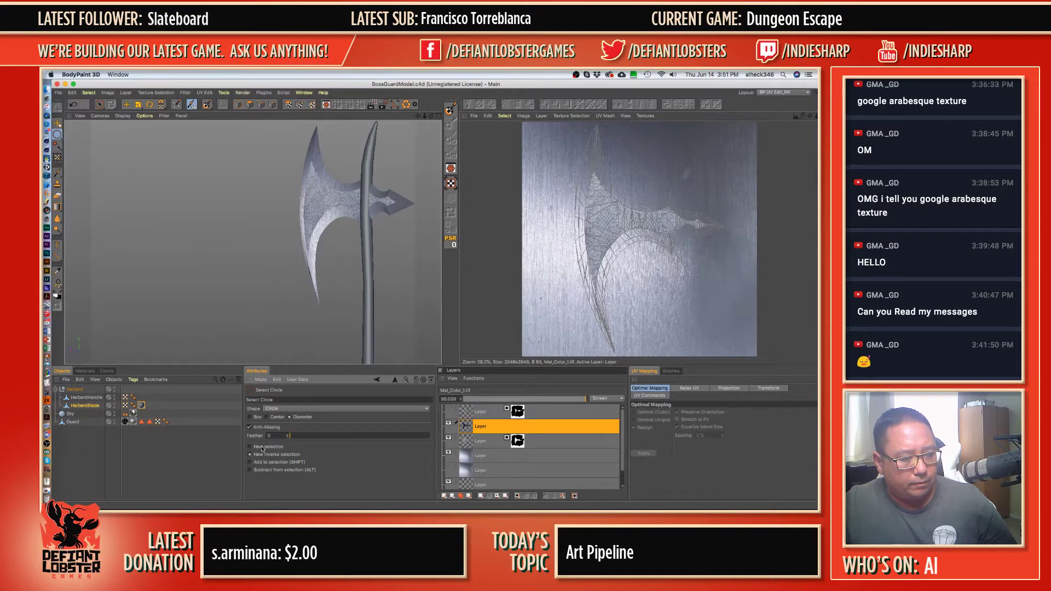
- Retry the layer transform with the Circle shape and New selection mode, and activate the Move Layer tool instead
left_click(282, 409)
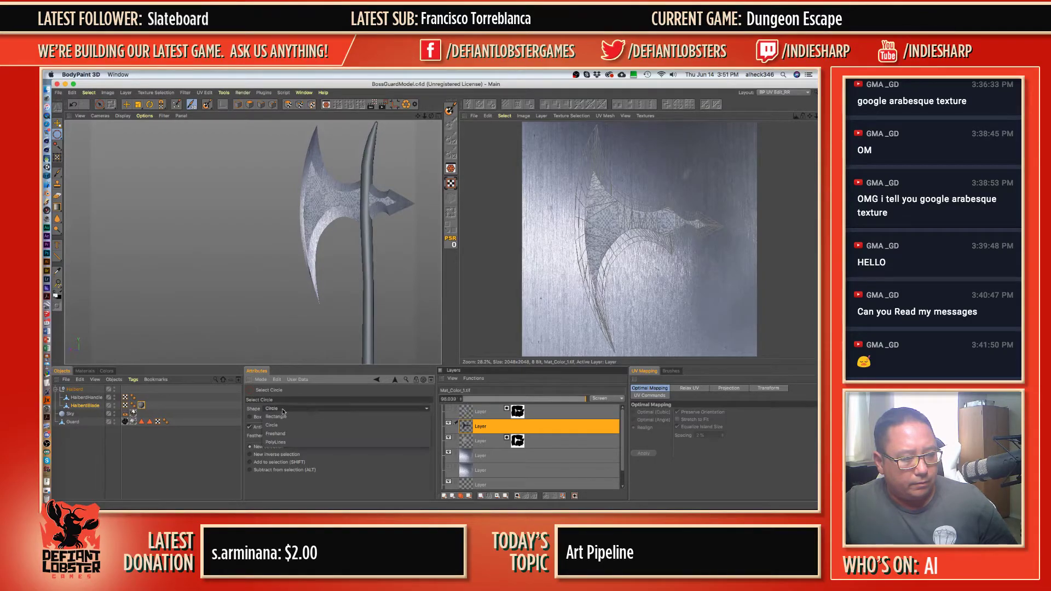
left_click(251, 411)
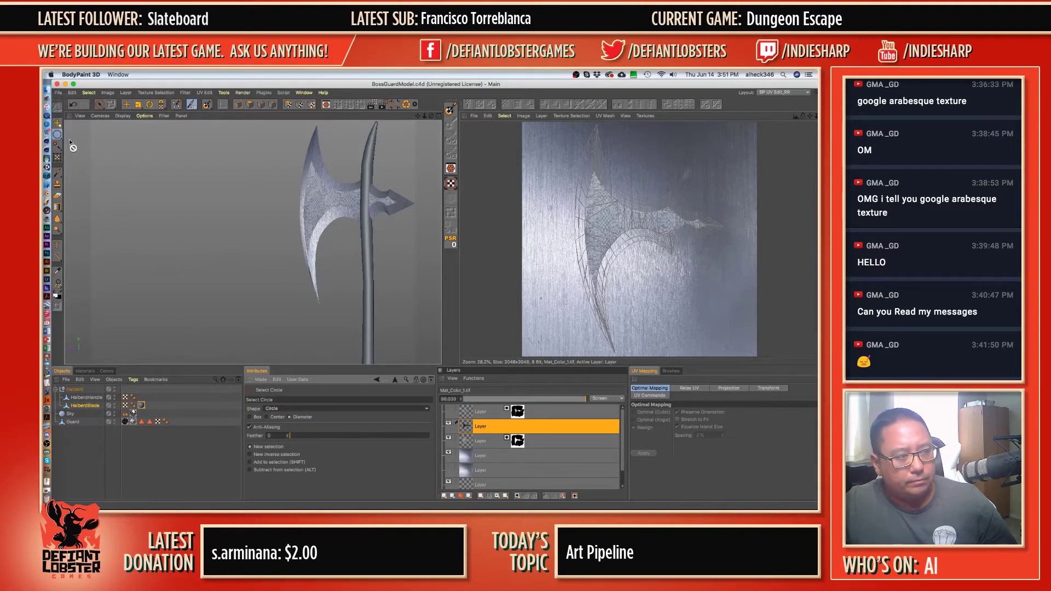
left_click_drag(59, 157, 58, 160)
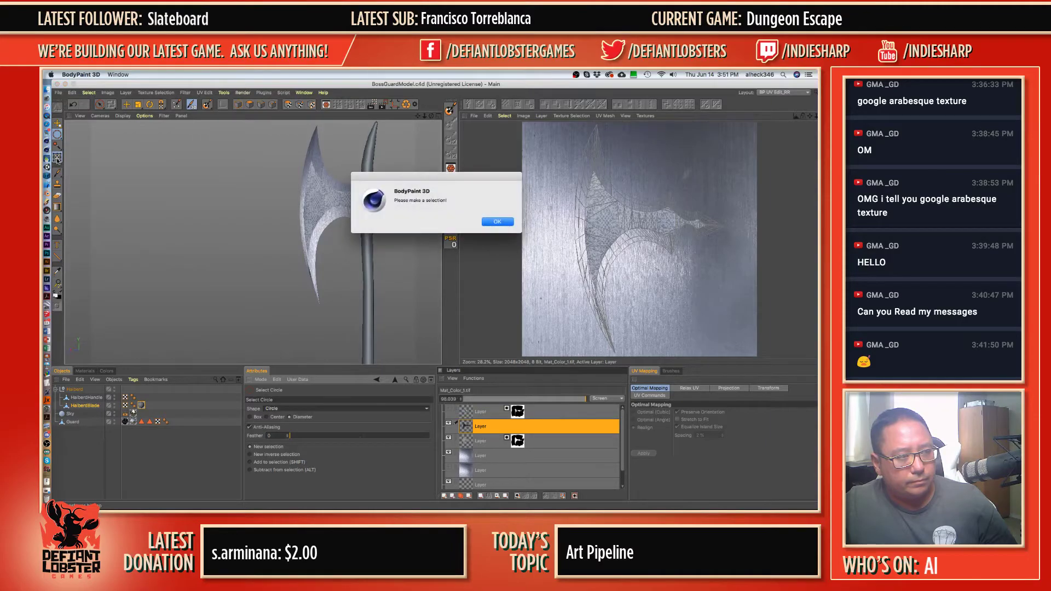
left_click(480, 224)
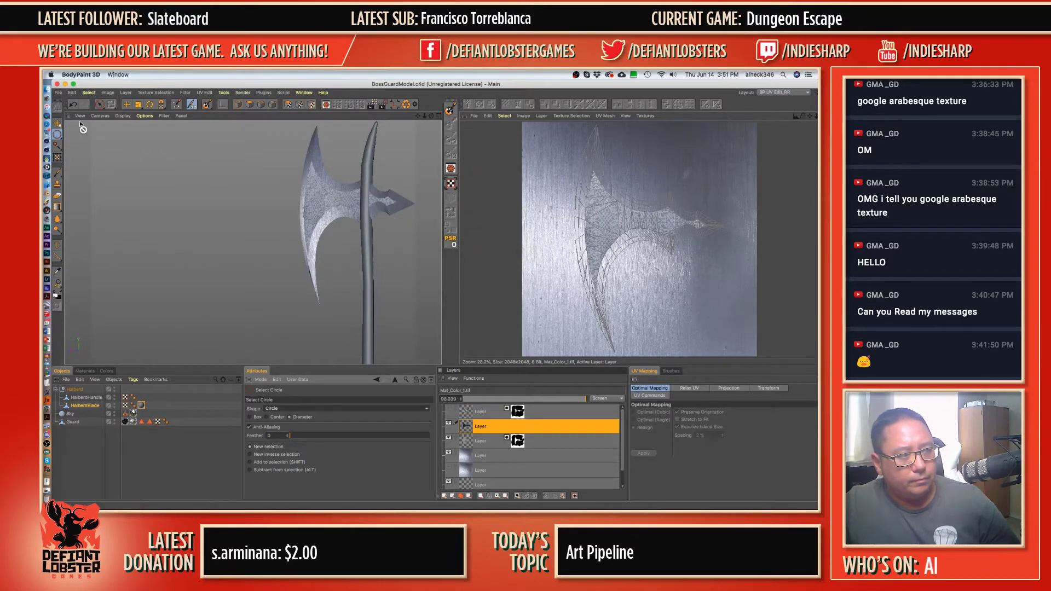
left_click(58, 123)
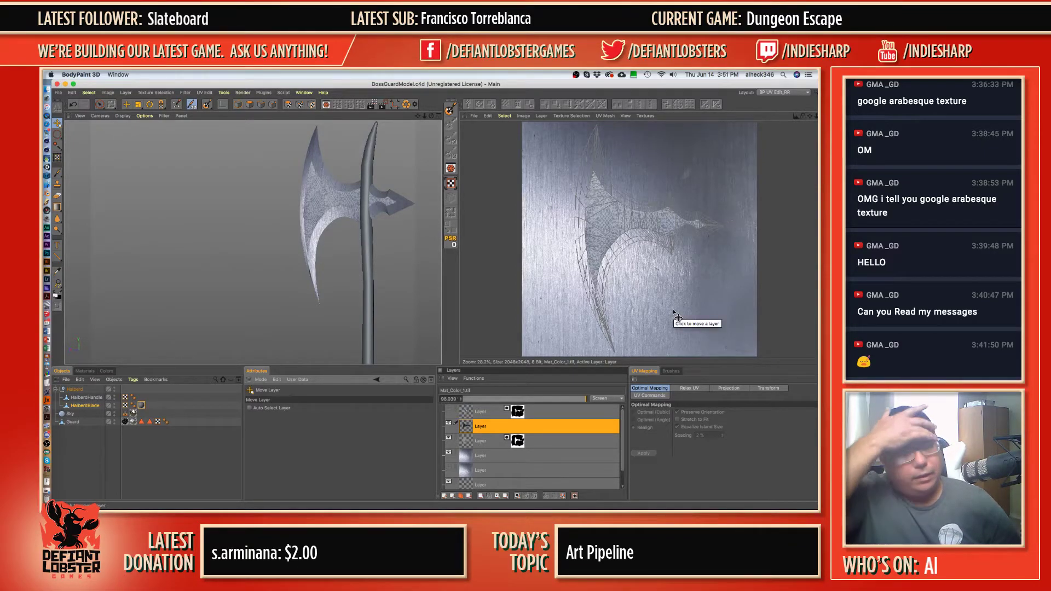
- Select the entire canvas on the brushed metal layer and rotate that layer's bitmap 90° clockwise
left_click(482, 458)
scroll(524, 198, "down", 1)
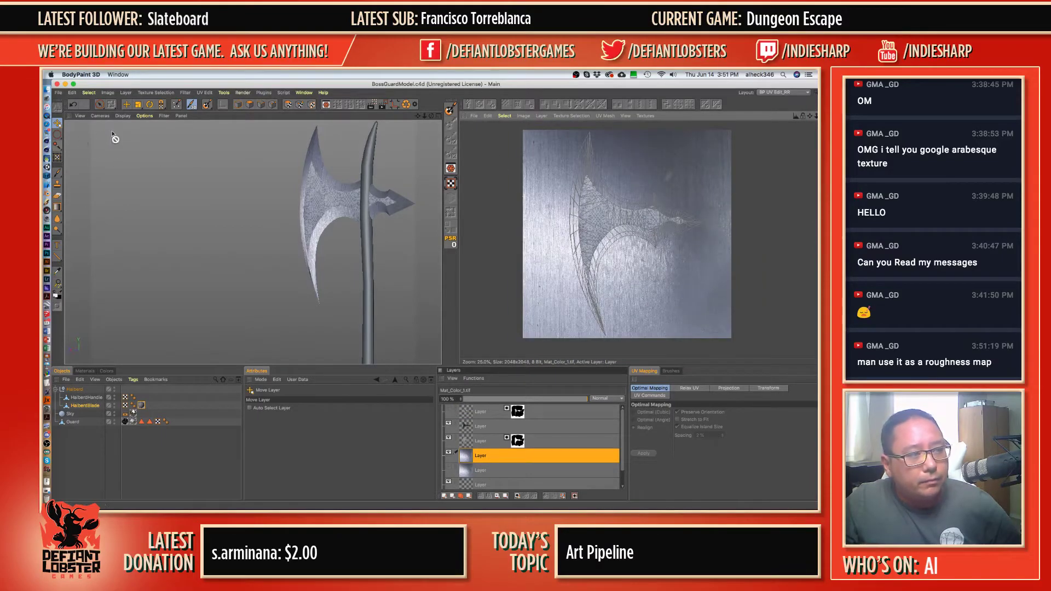
left_click(58, 134)
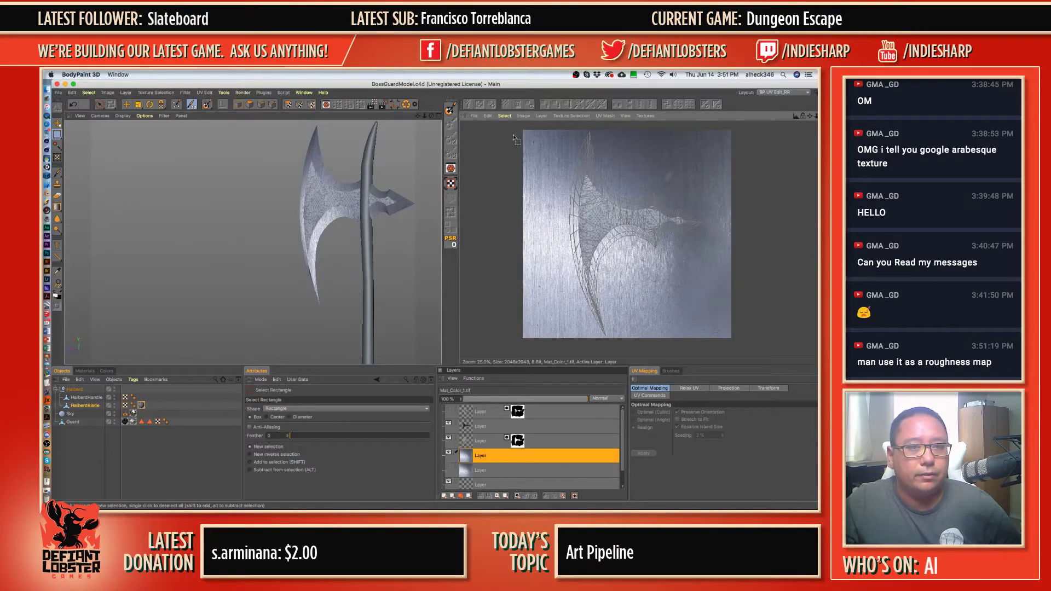
left_click_drag(516, 131, 737, 344)
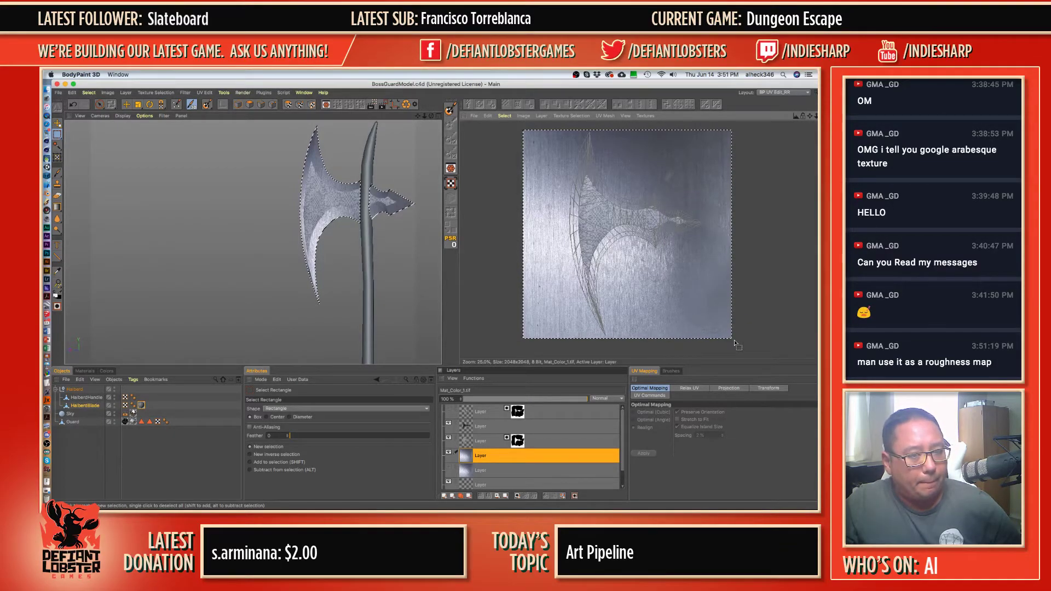
left_click(57, 158)
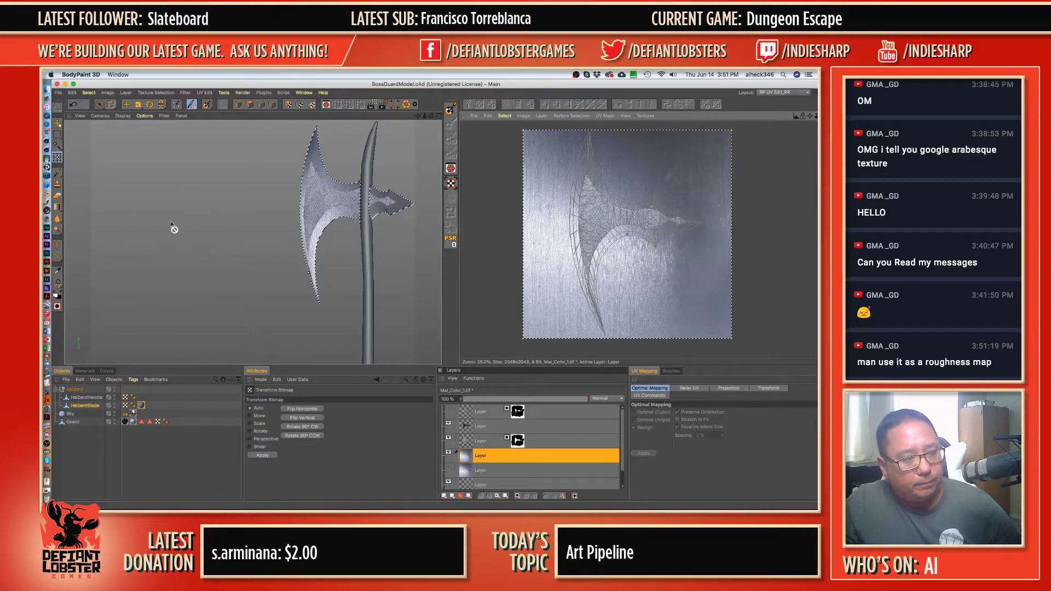
left_click(311, 427)
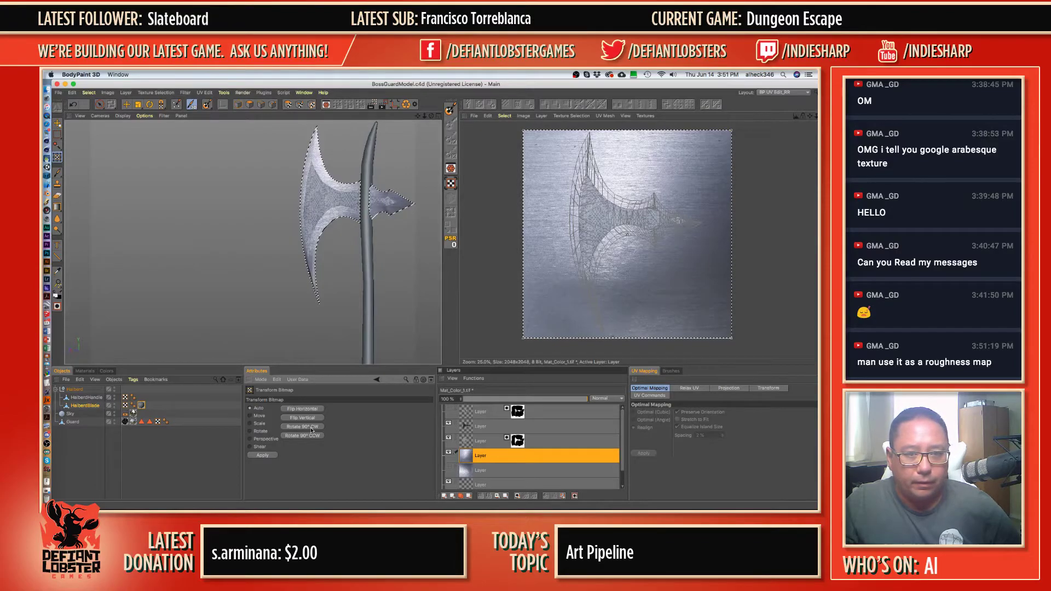
- Add a white layer mask to the rotated metal layer and enlarge the painting brush to size 150
left_click(480, 472)
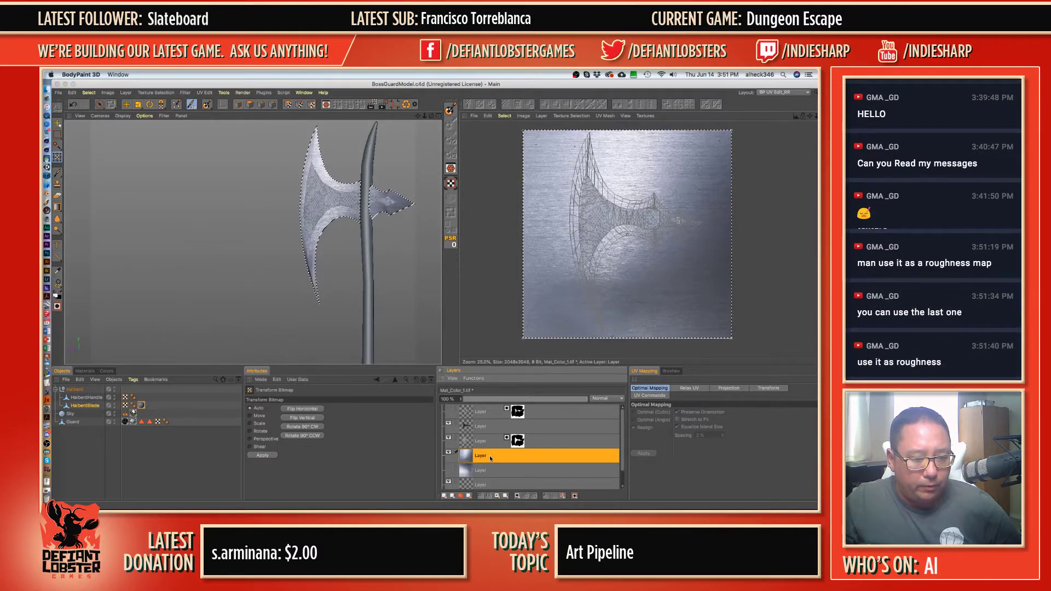
left_click(500, 225)
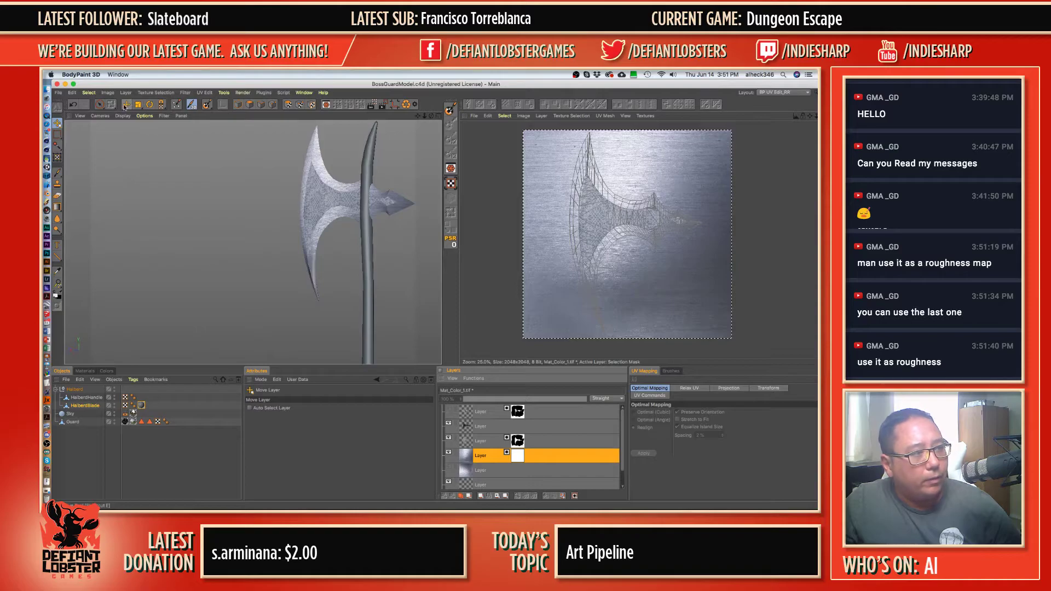
left_click(57, 172)
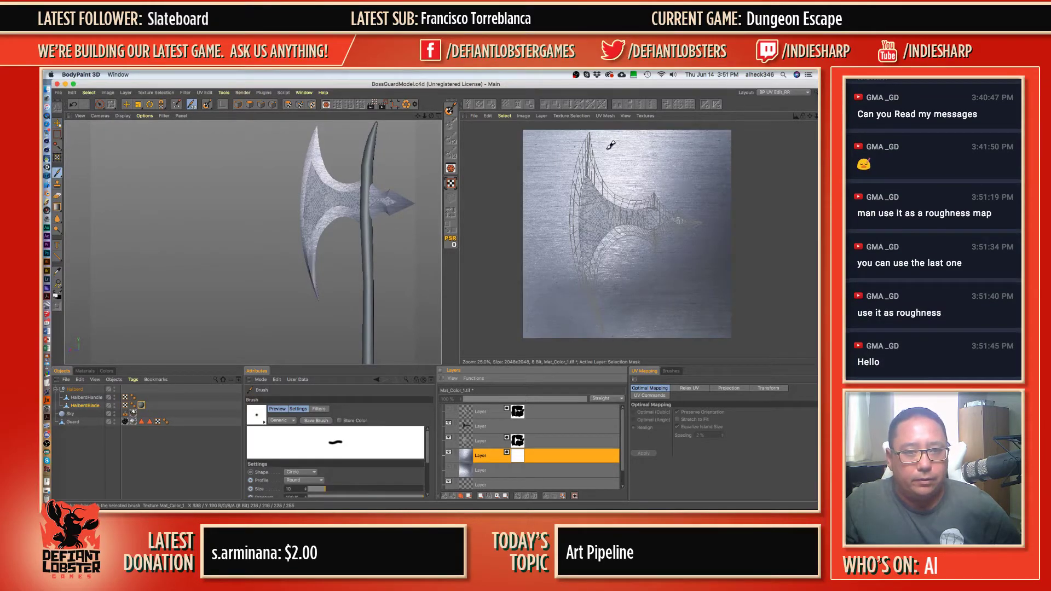
key("bracketright")
key("bracketright")
key("bracketright")
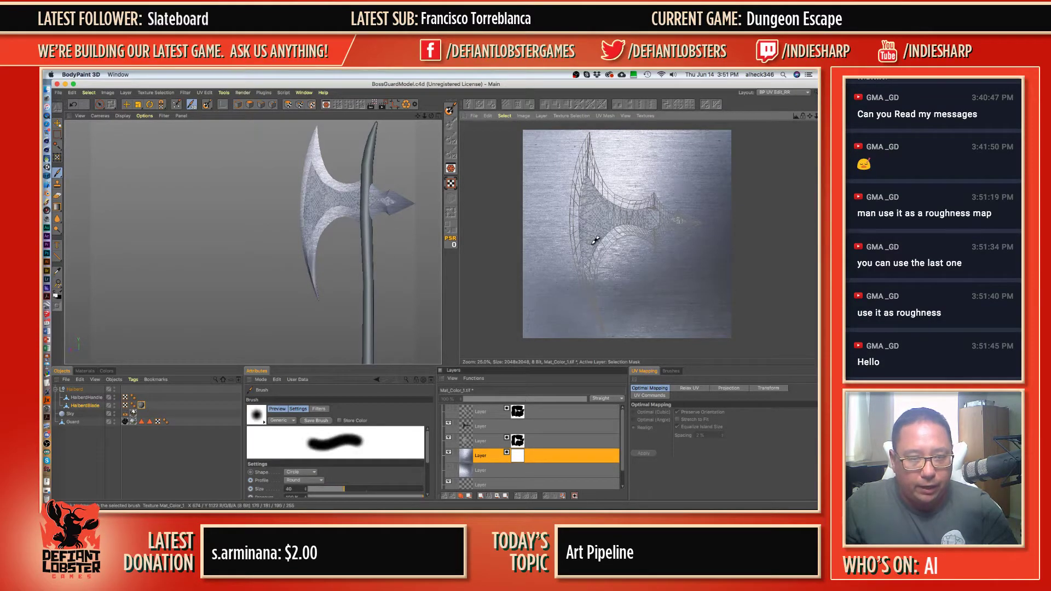
key("bracketright")
key("bracketright")
key("bracketright")
key("bracketright")
key("bracketright")
key("bracketright")
key("bracketright")
key("bracketright")
key("bracketright")
key("bracketright")
key("bracketright")
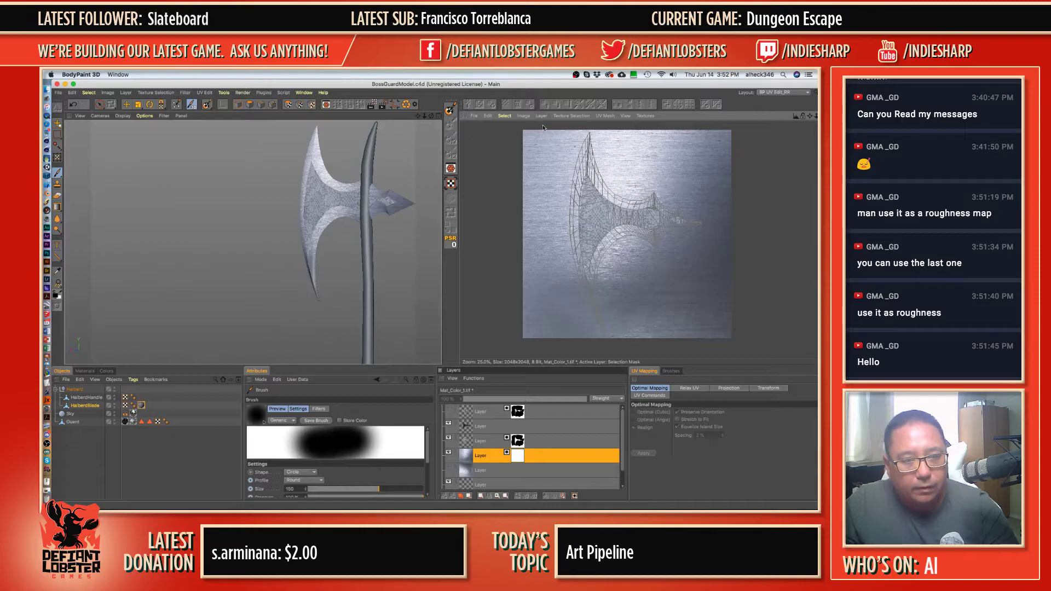
- Paint black on the layer mask along the blade's curved bevels and rear spike, and show the metal layer underneath
left_click_drag(598, 144, 604, 191)
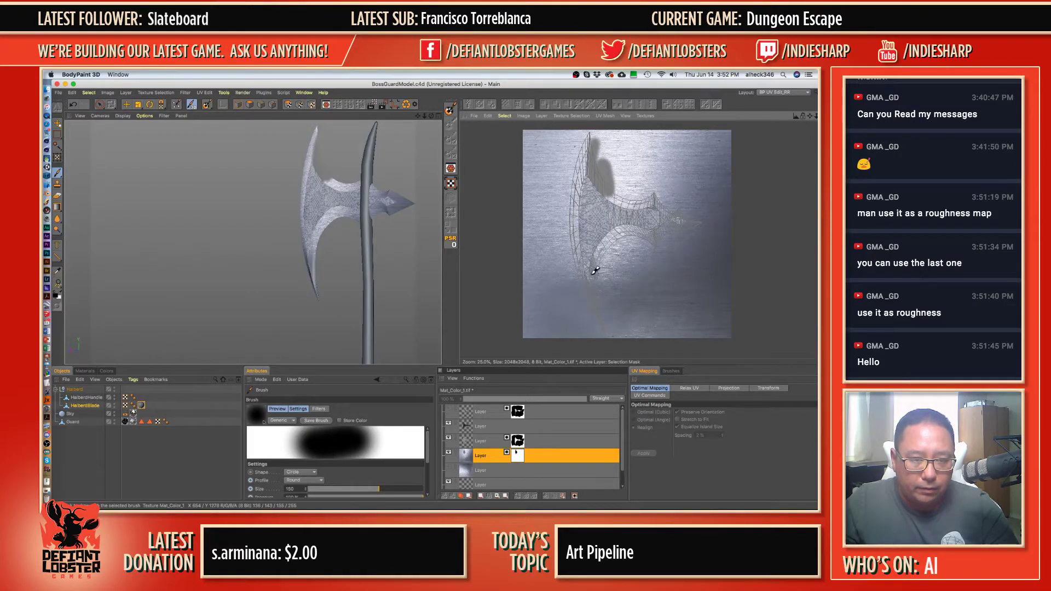
mouse_move(608, 312)
left_mouse_down()
mouse_move(603, 237)
mouse_move(703, 224)
mouse_move(691, 203)
mouse_move(629, 205)
mouse_move(621, 195)
left_mouse_up()
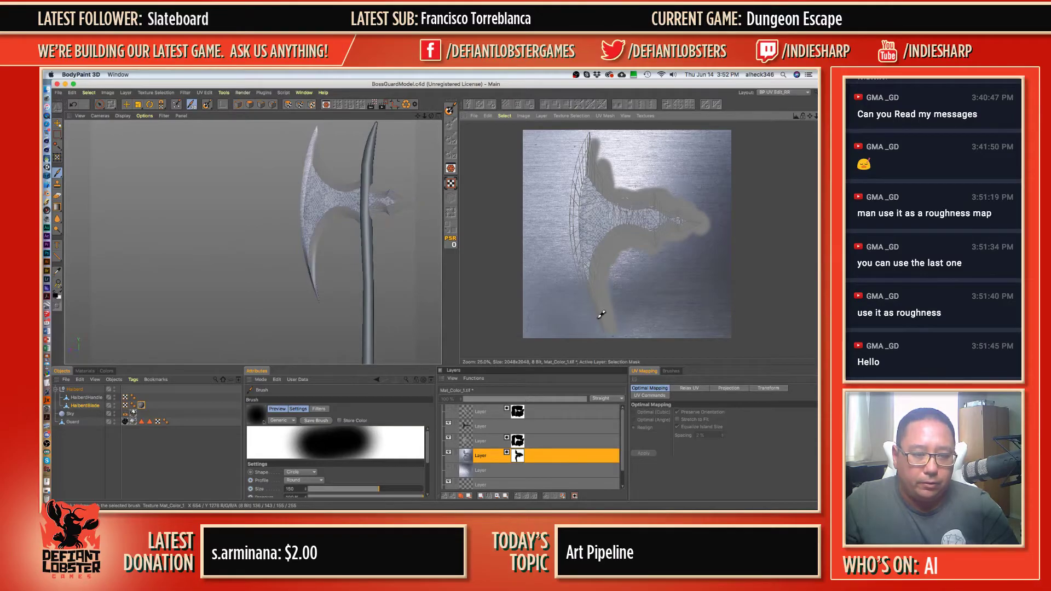
left_click(449, 469)
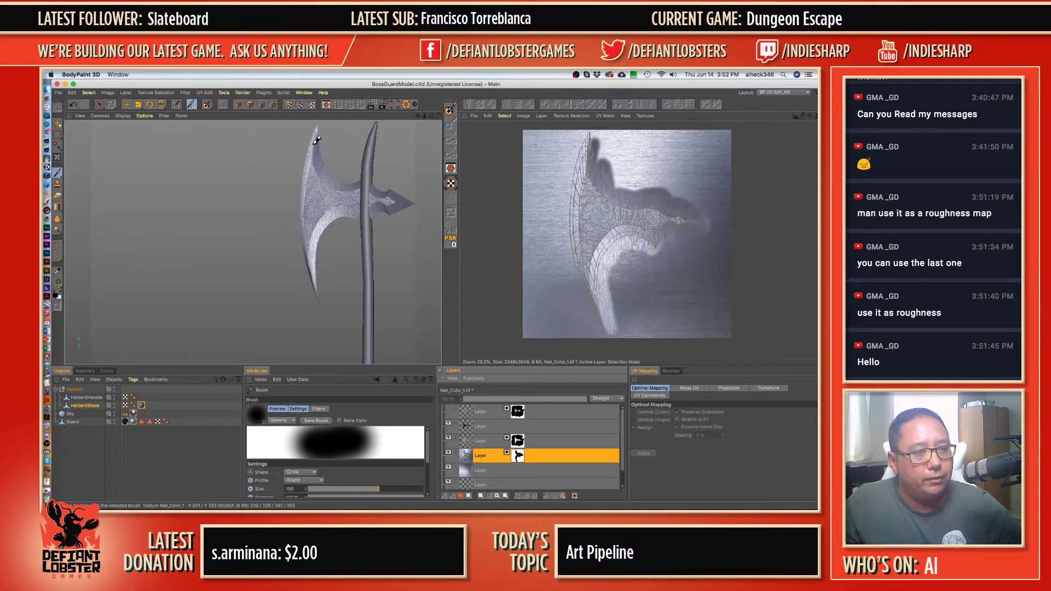
- Pick a smaller brush, outline the inner bevel at the blade's upper tip with a polyline selection, and paint it black on the mask
scroll(367, 142, "up", 5)
right_click_drag(319, 162, 359, 162, "alt")
middle_click_drag(320, 156, 321, 239, "alt")
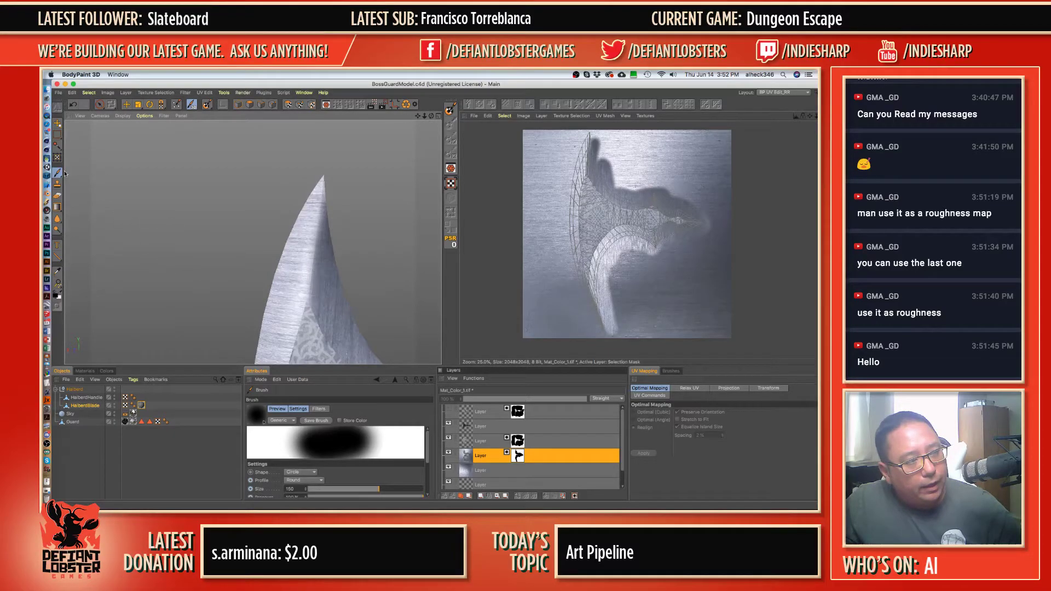
left_click(256, 416)
left_click(322, 355)
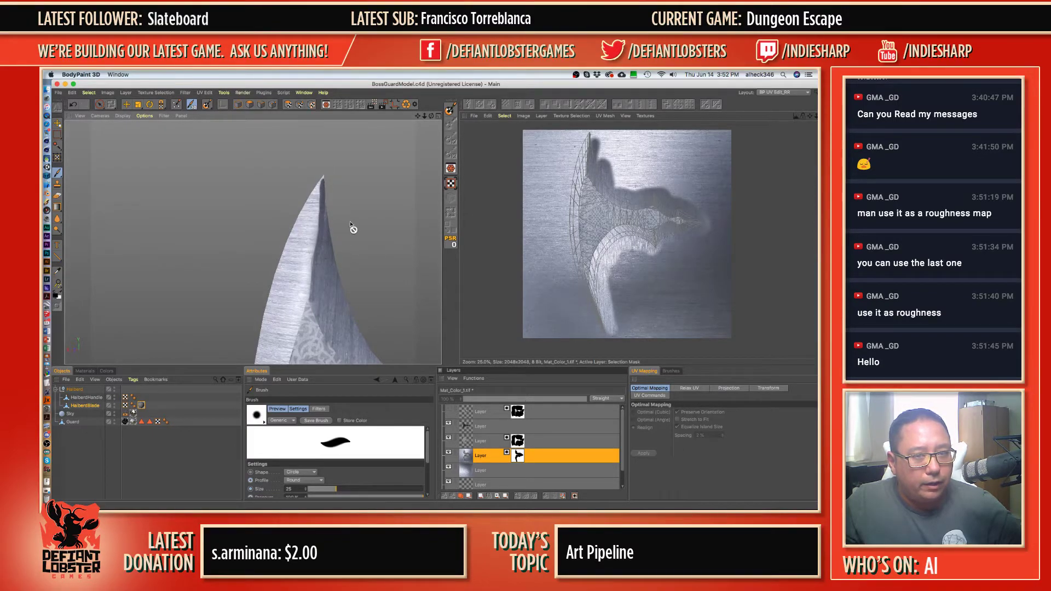
scroll(603, 170, "up", 5)
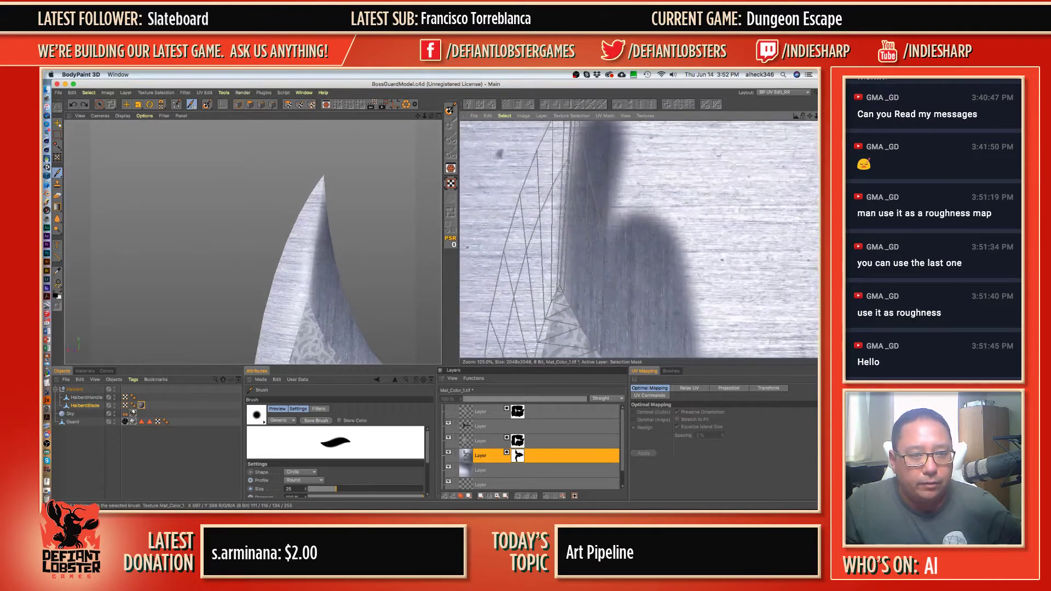
left_click_drag(57, 134, 85, 159)
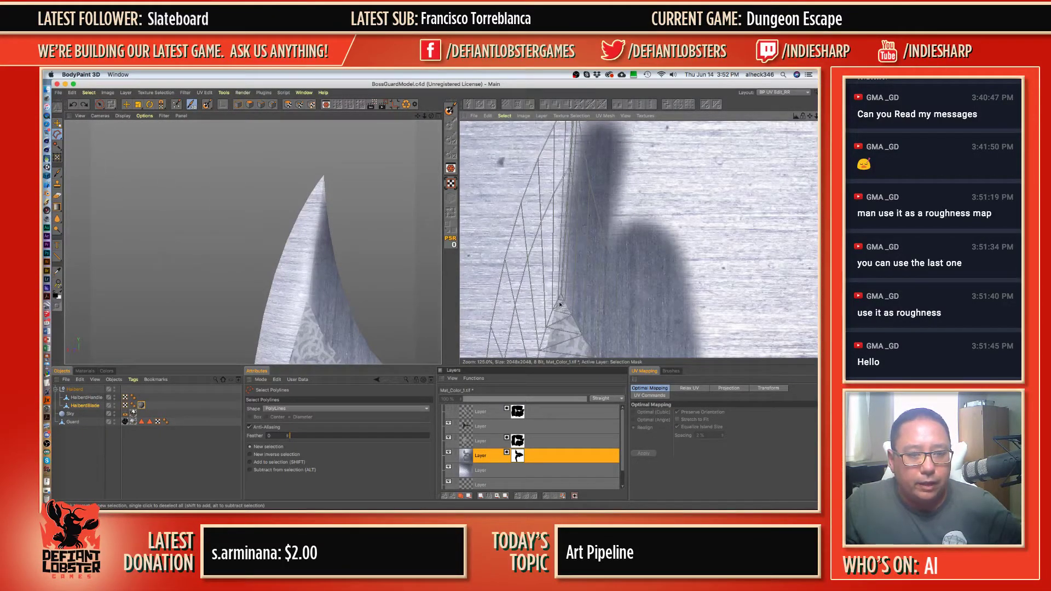
middle_click_drag(567, 163, 559, 205, "alt")
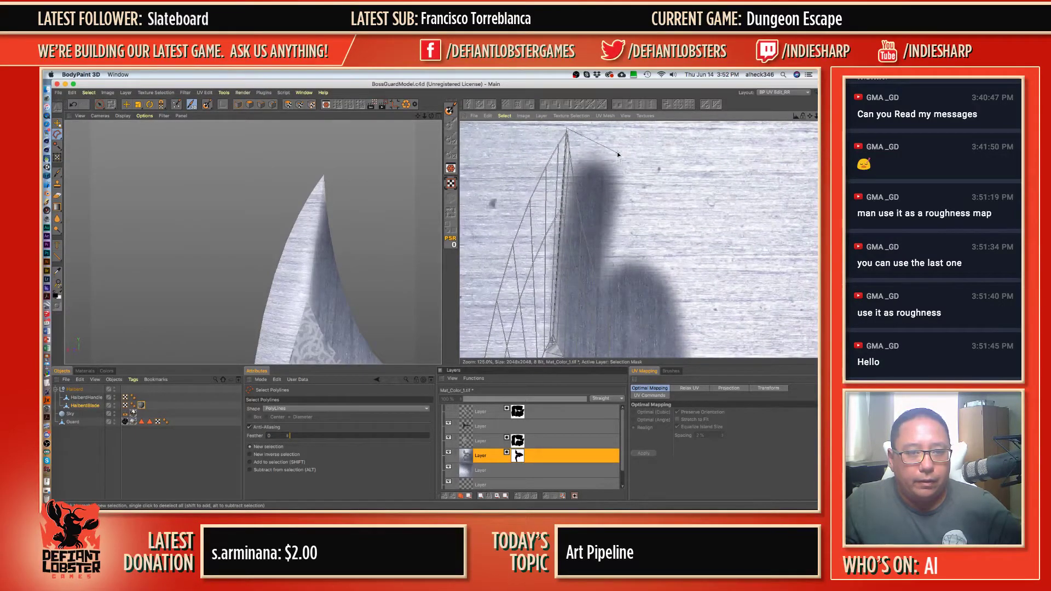
double_click(569, 356)
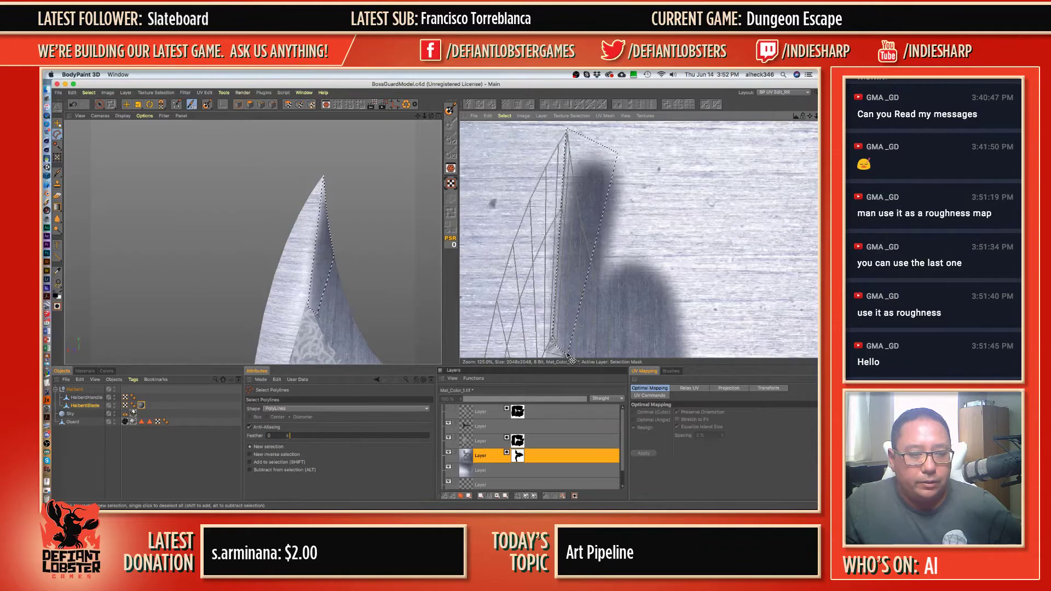
left_click(60, 173)
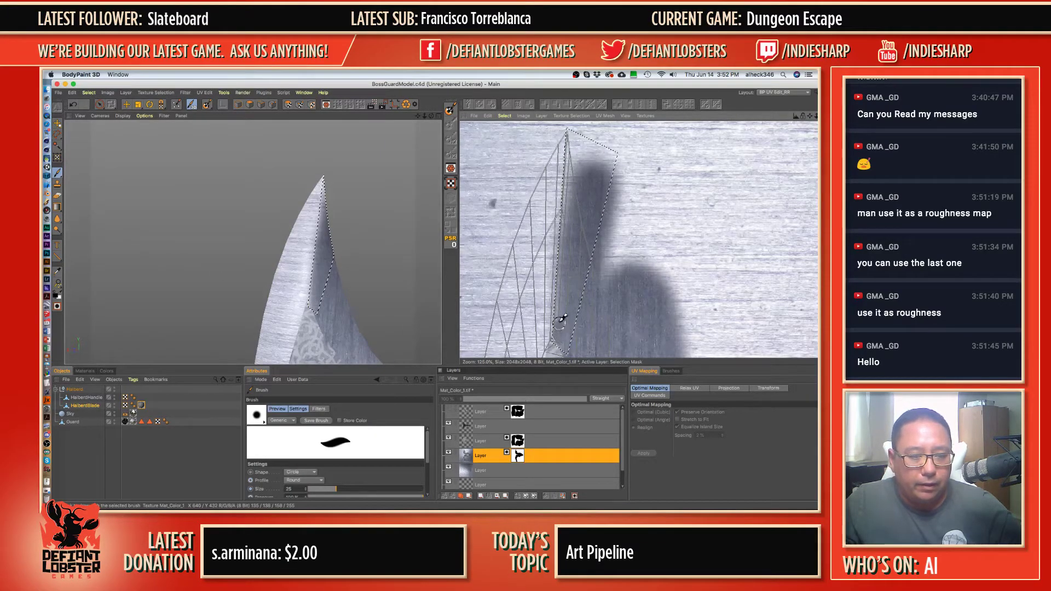
mouse_move(564, 253)
left_mouse_down()
mouse_move(568, 147)
mouse_move(581, 262)
mouse_move(575, 181)
mouse_move(562, 214)
mouse_move(564, 296)
left_mouse_up()
- Try a polyline selection around the bright inner bevel at the blade's lower tip as a boundary for brushing the mask
middle_click_drag(319, 270, 323, 129, "alt")
middle_click_drag(338, 335, 325, 123, "alt")
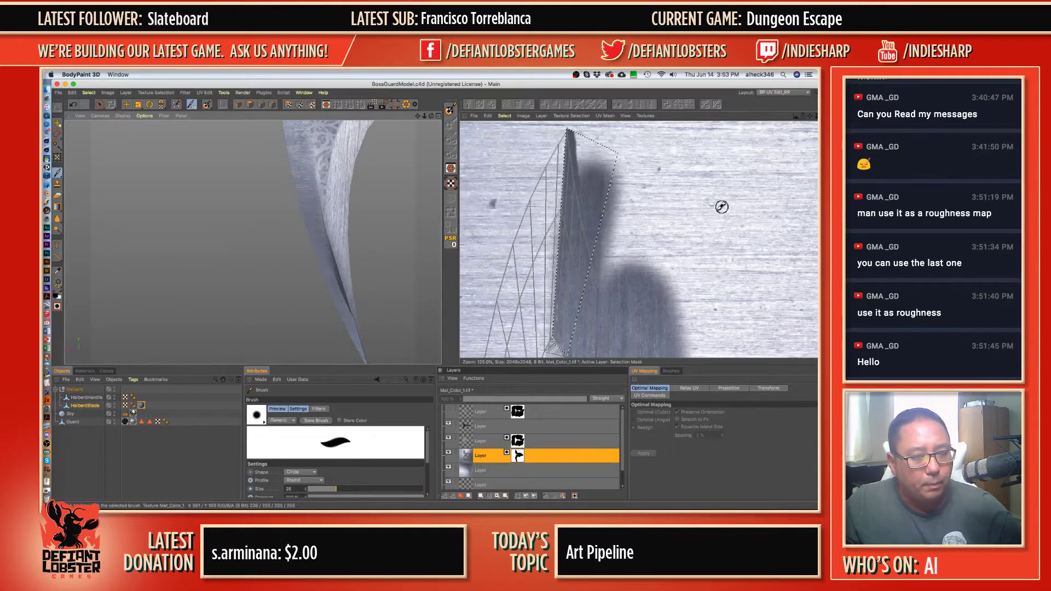
scroll(682, 255, "up", 3)
scroll(680, 251, "down", 5)
scroll(664, 265, "down", 5)
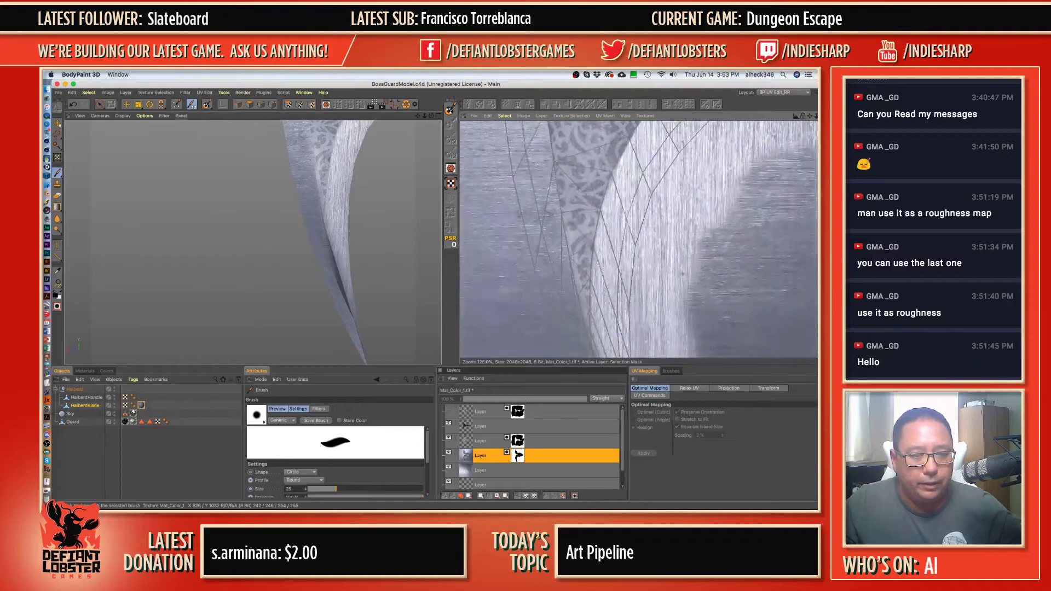
scroll(659, 265, "down", 5)
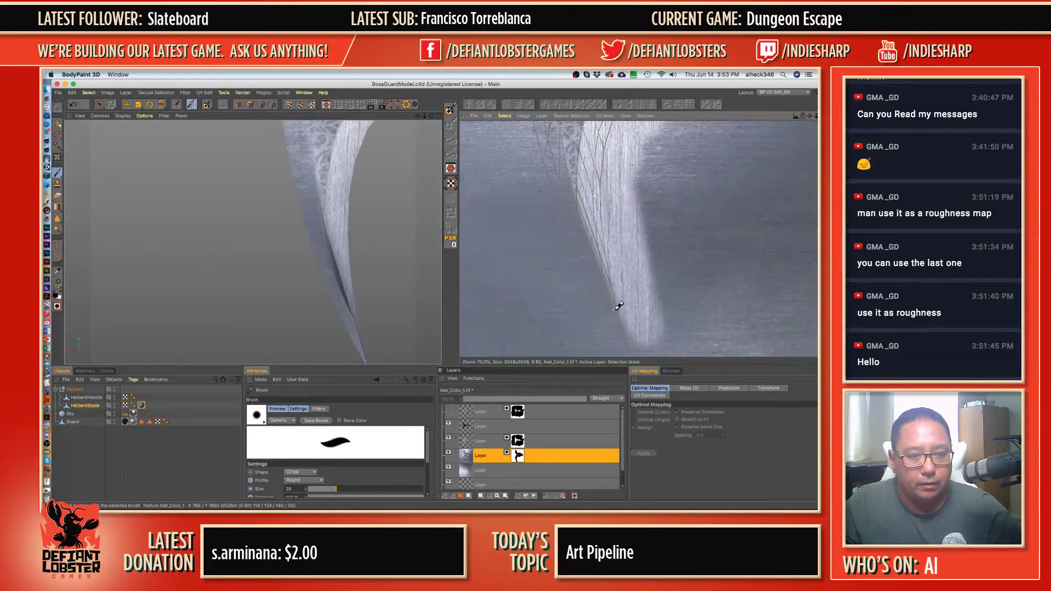
left_click(57, 134)
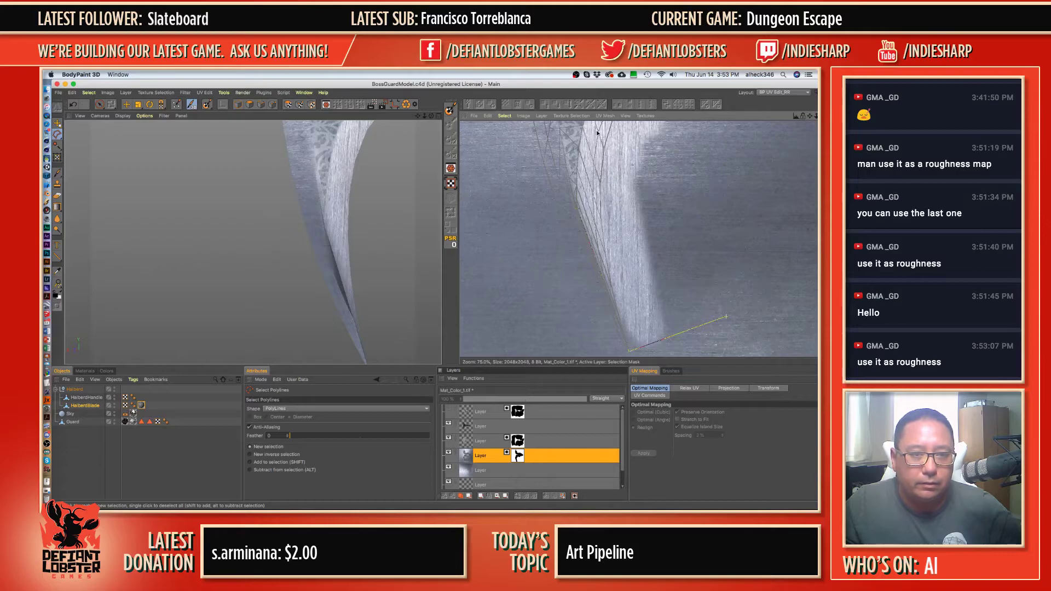
left_click(575, 127)
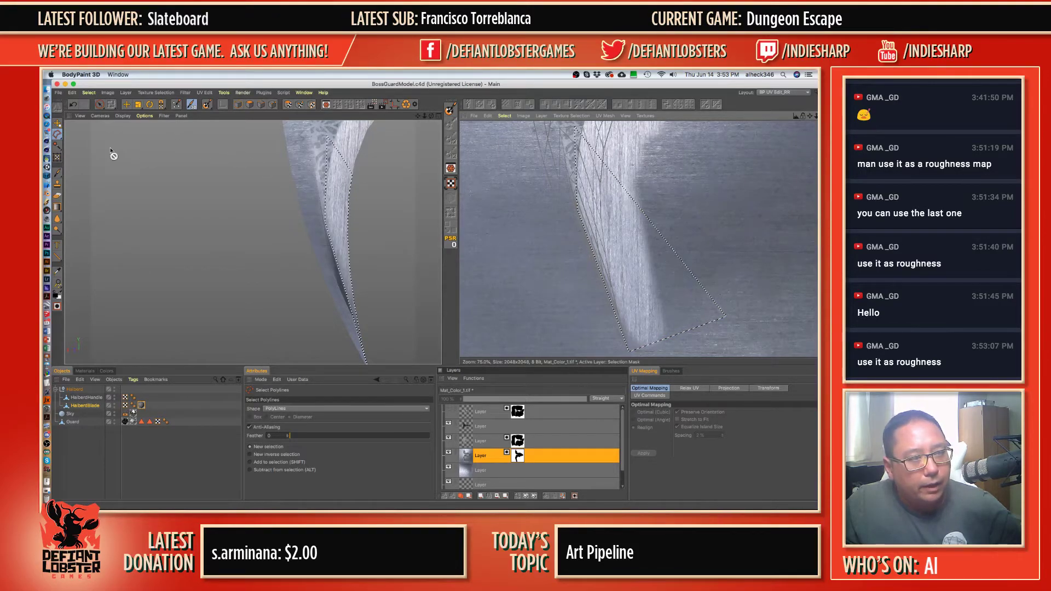
left_click(57, 173)
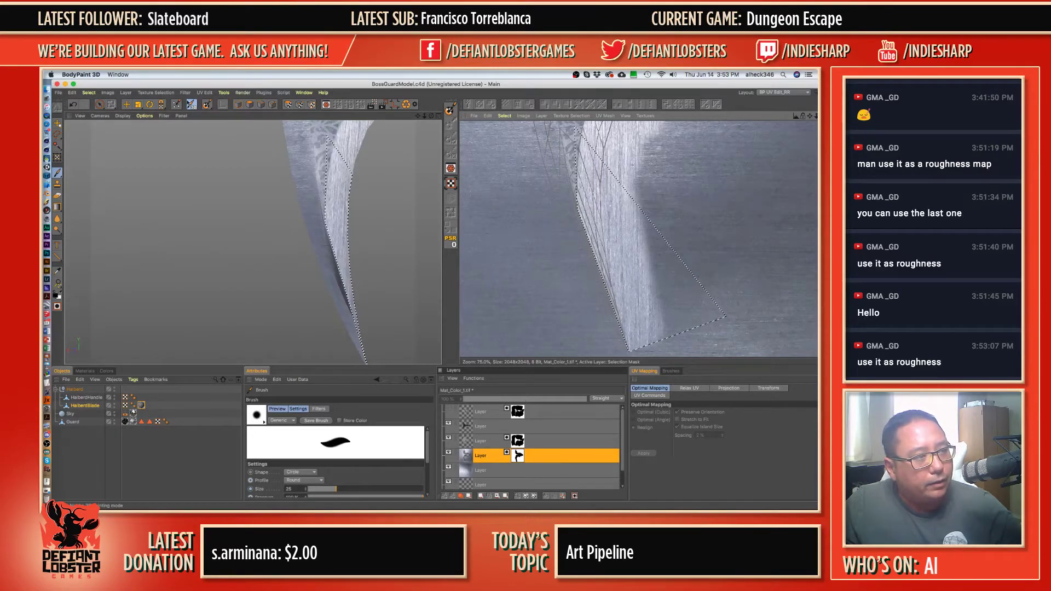
left_click(87, 93)
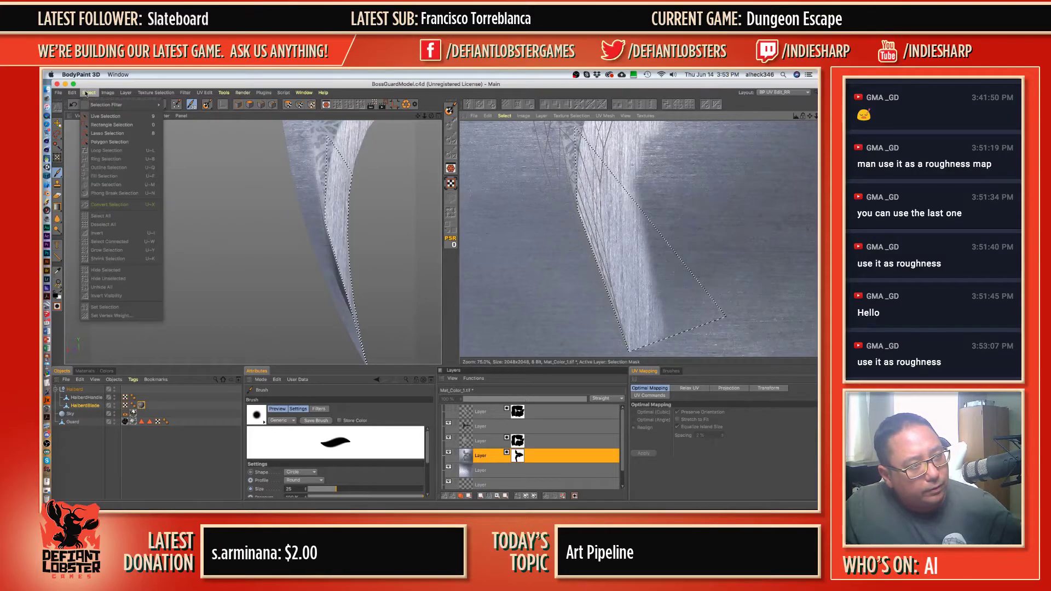
mouse_move(91, 105)
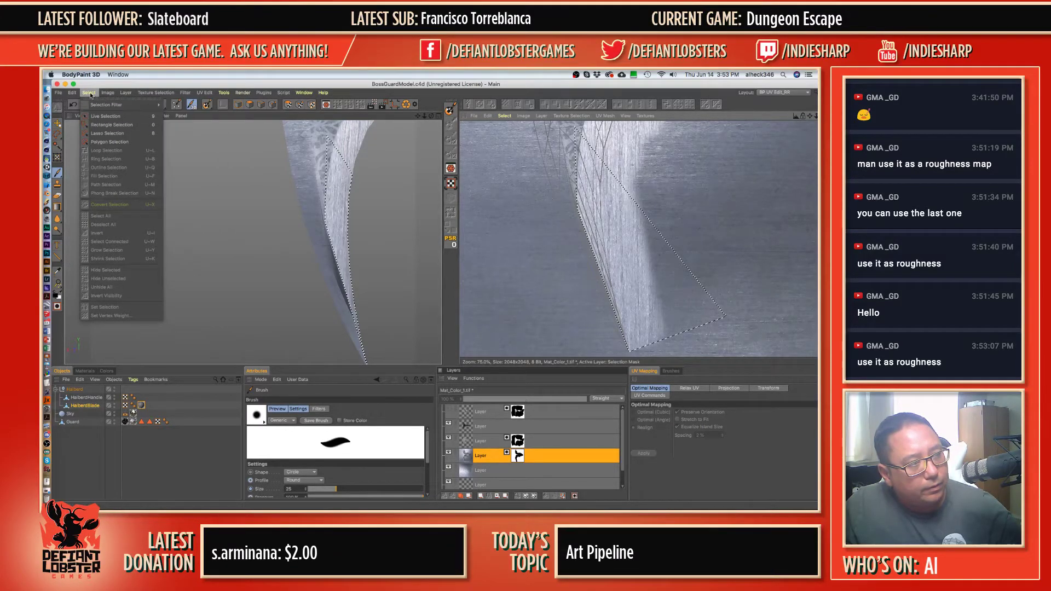
- Outline the darker outer side of the blade's lower tip with a new polyline selection along the bevel edge
left_click(62, 138)
left_click(58, 134)
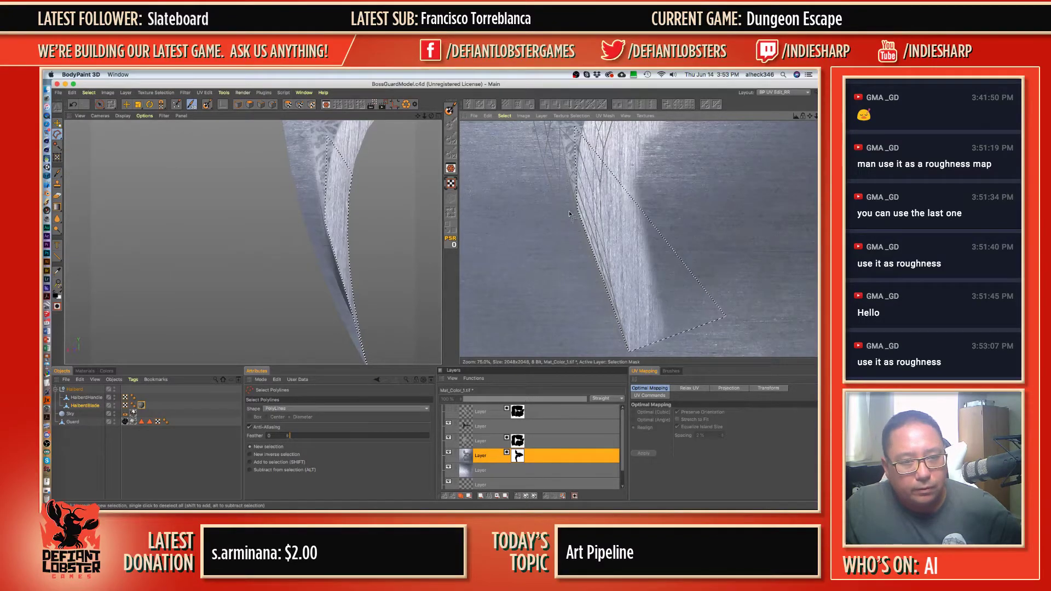
left_click(582, 224)
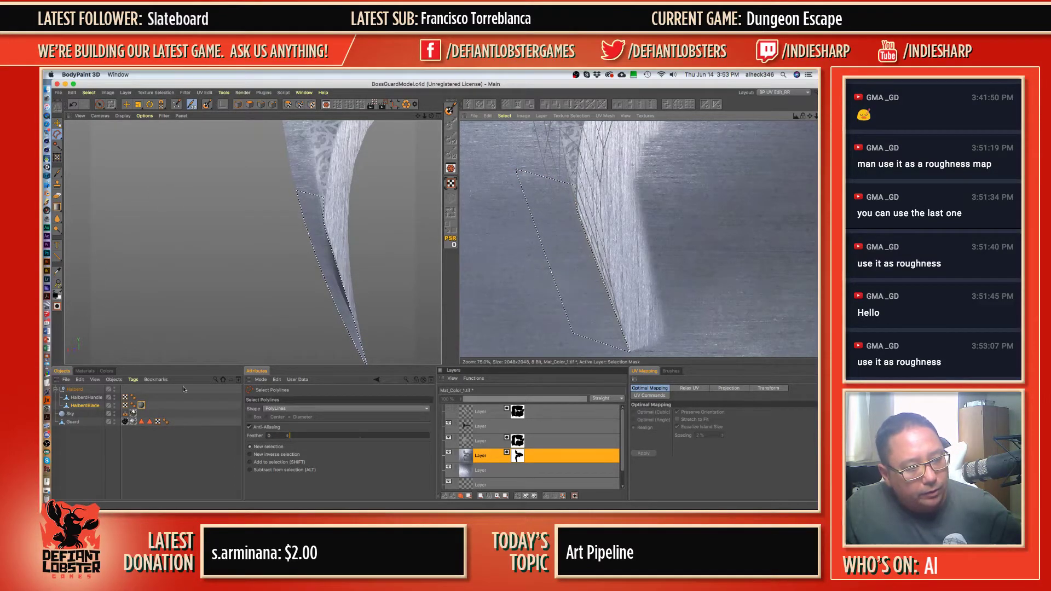
- Set the painting colour to white with 100% brightness and enlarge the brush to size 60 for the selected lower-tip mask area
left_click(106, 371)
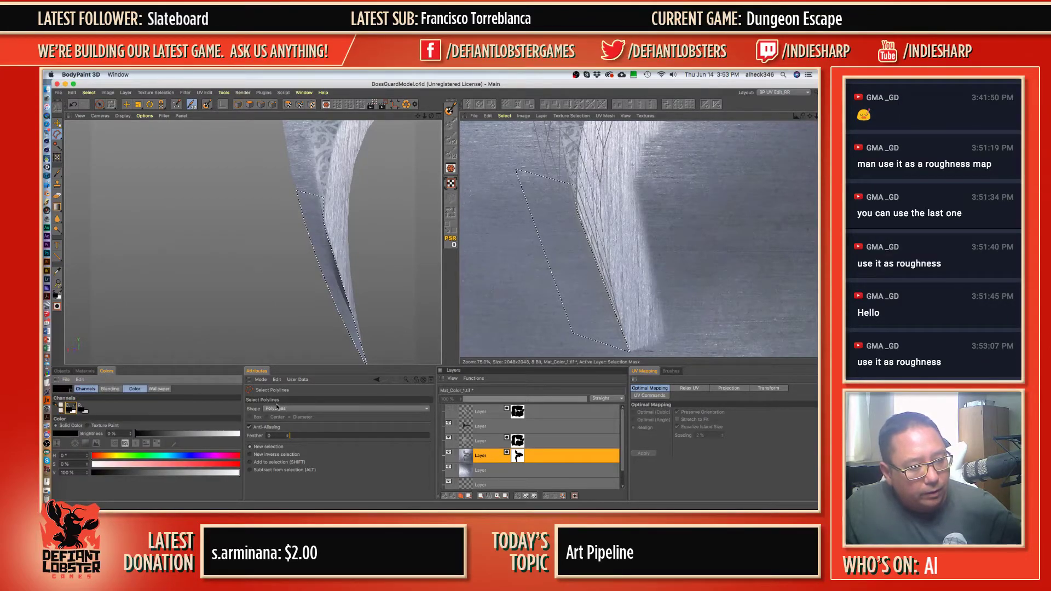
left_click_drag(138, 434, 367, 431)
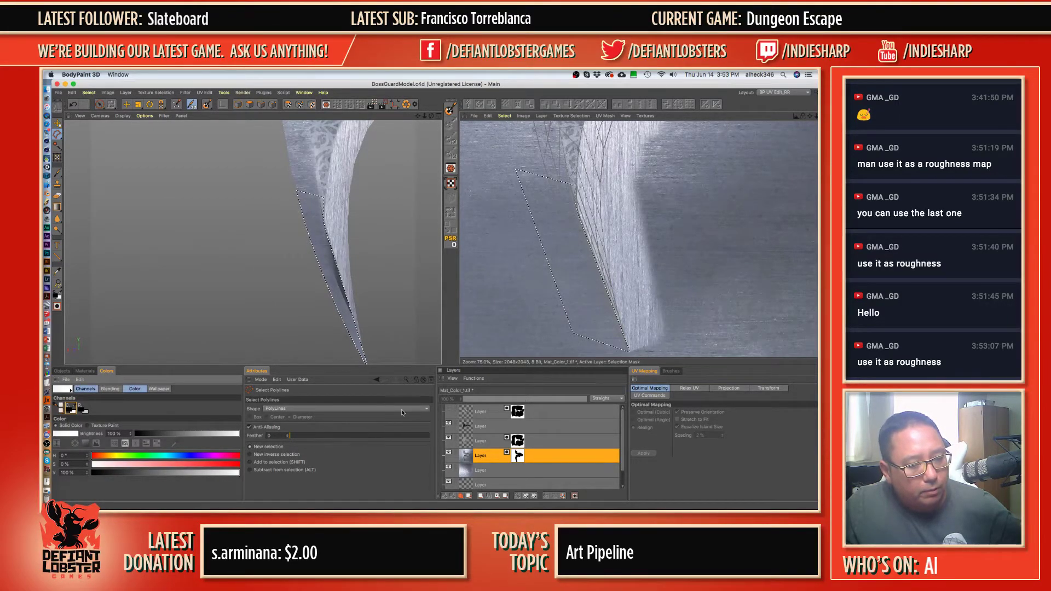
left_click(58, 173)
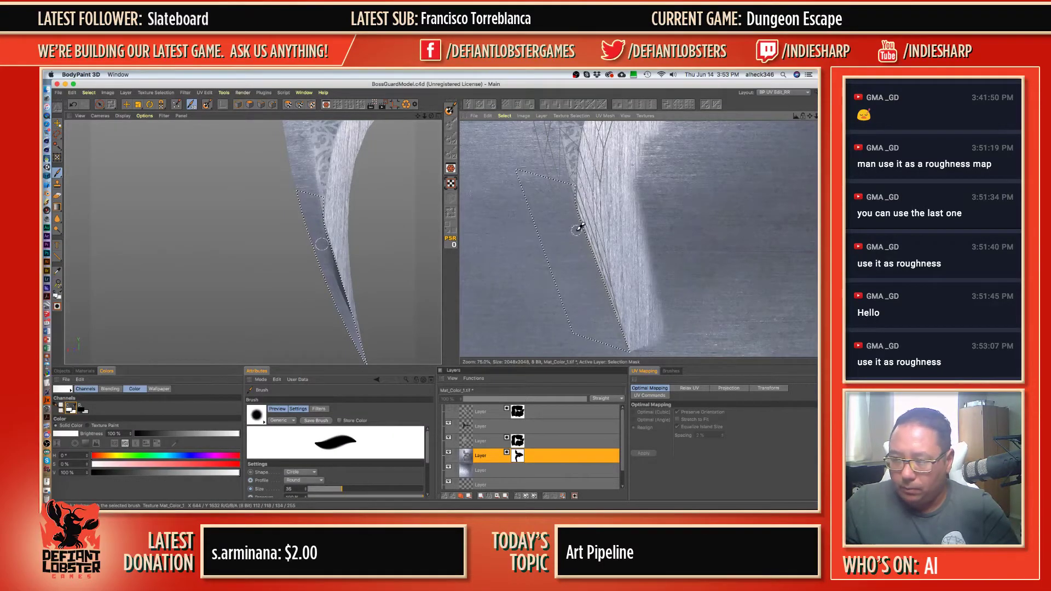
key("bracketright")
key("bracketright")
key("bracketright")
key("bracketright")
key("bracketright")
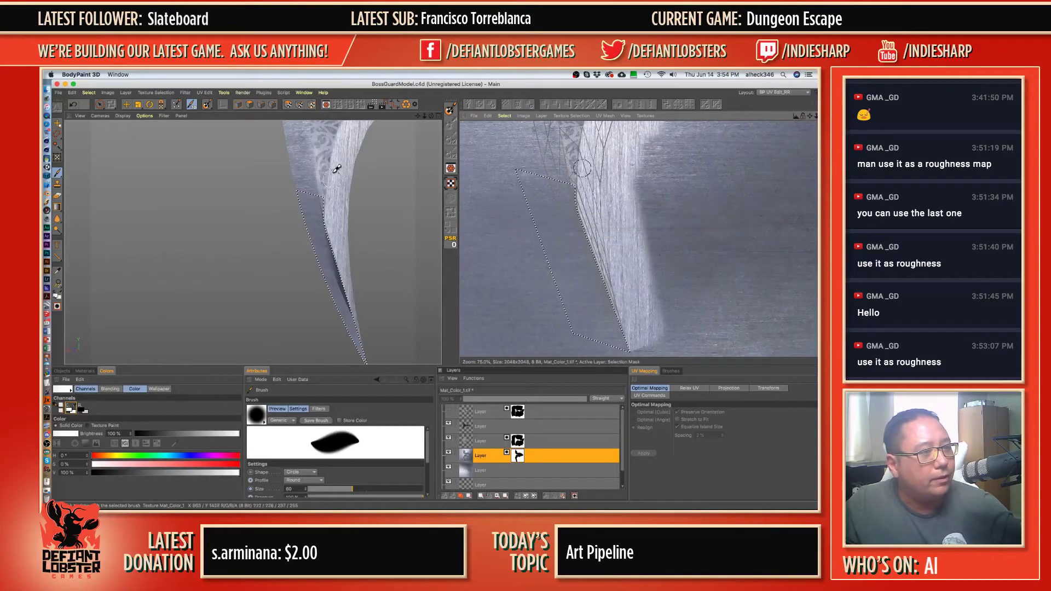
left_click(57, 134)
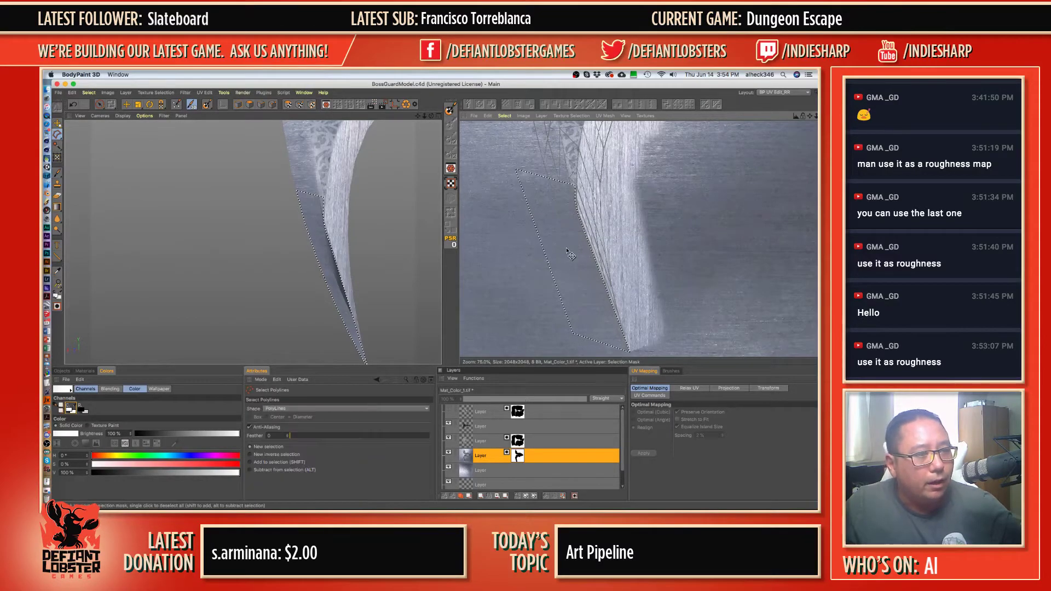
- Clear the polyline selection at the blade's lower tip and switch to rectangular selection
left_click(516, 243)
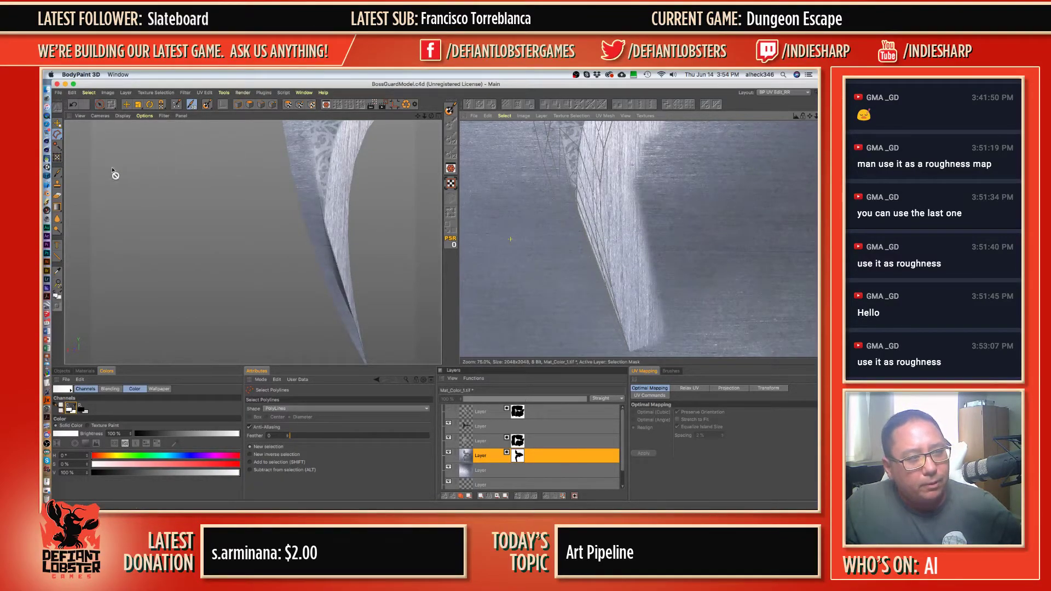
left_click_drag(58, 135, 76, 145)
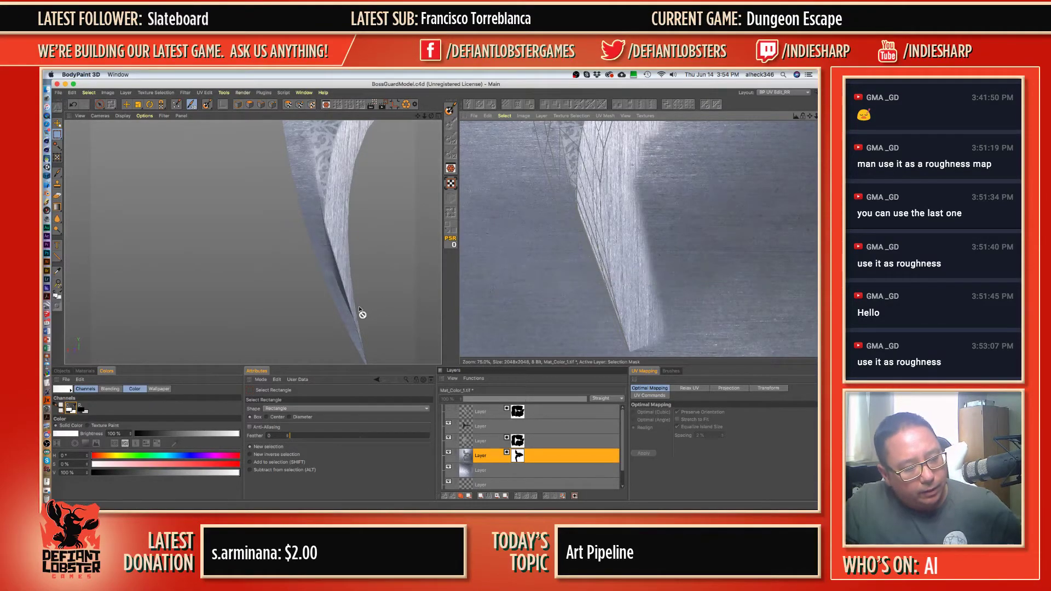
- Inspect the blade material's reflectance texture, return to its colour texture, and examine the axe blade from both sides
left_click(85, 371)
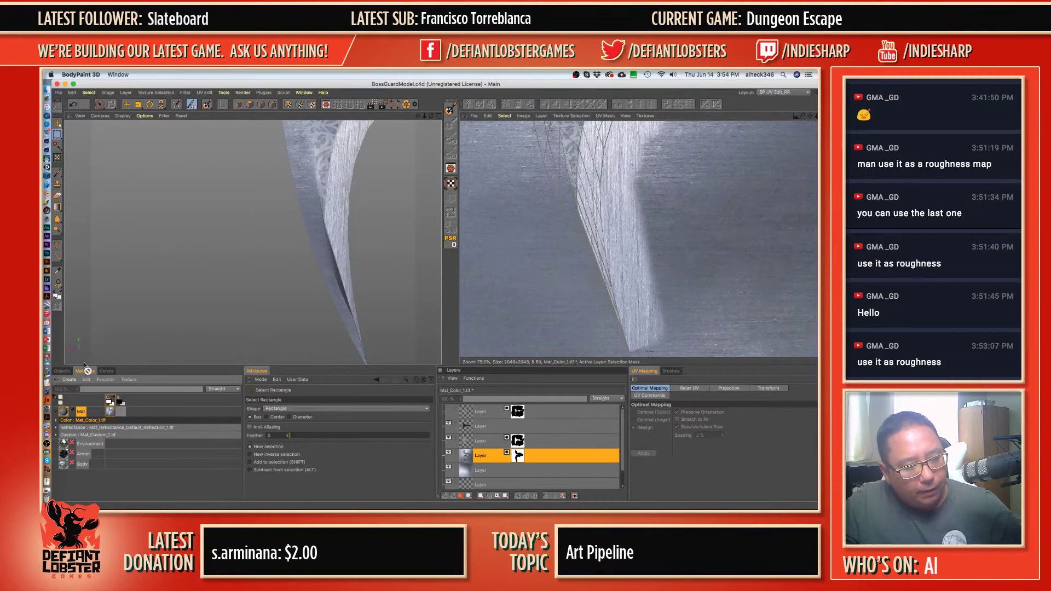
left_click(121, 412)
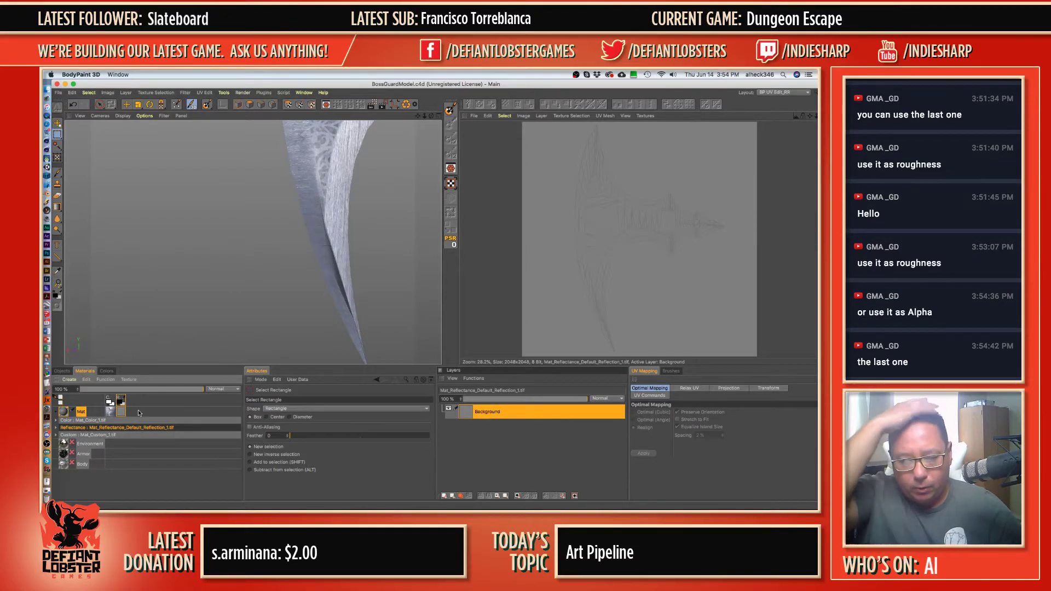
left_click_drag(138, 412, 266, 354)
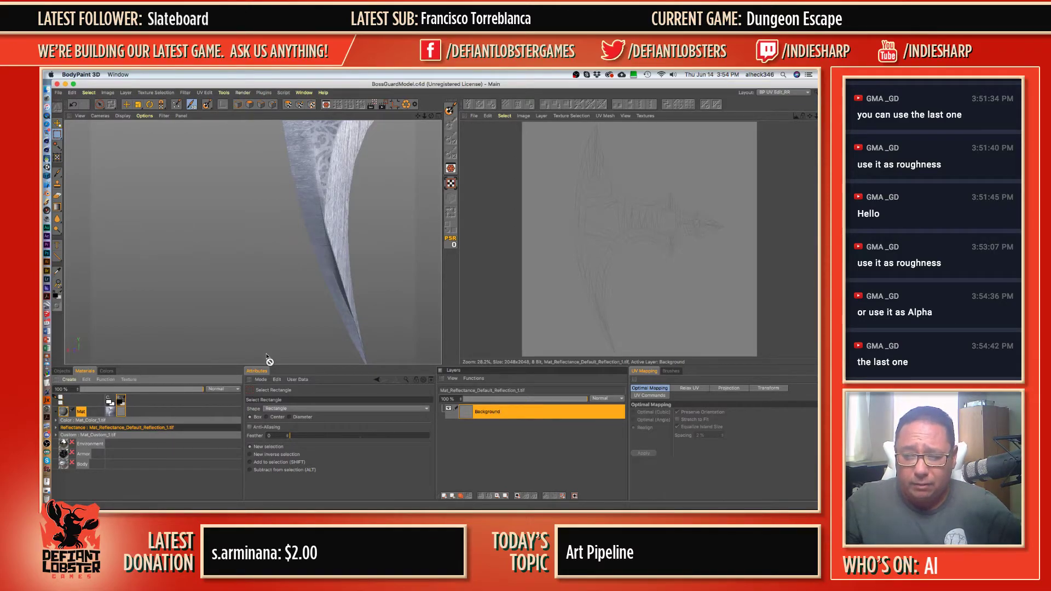
scroll(301, 259, "down", 6)
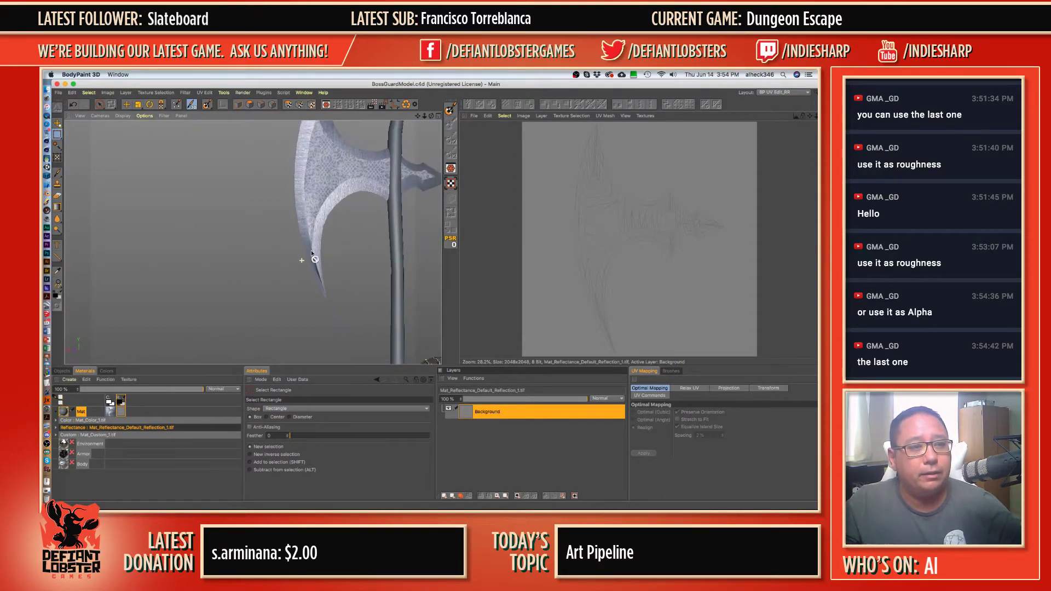
scroll(270, 235, "down", 5)
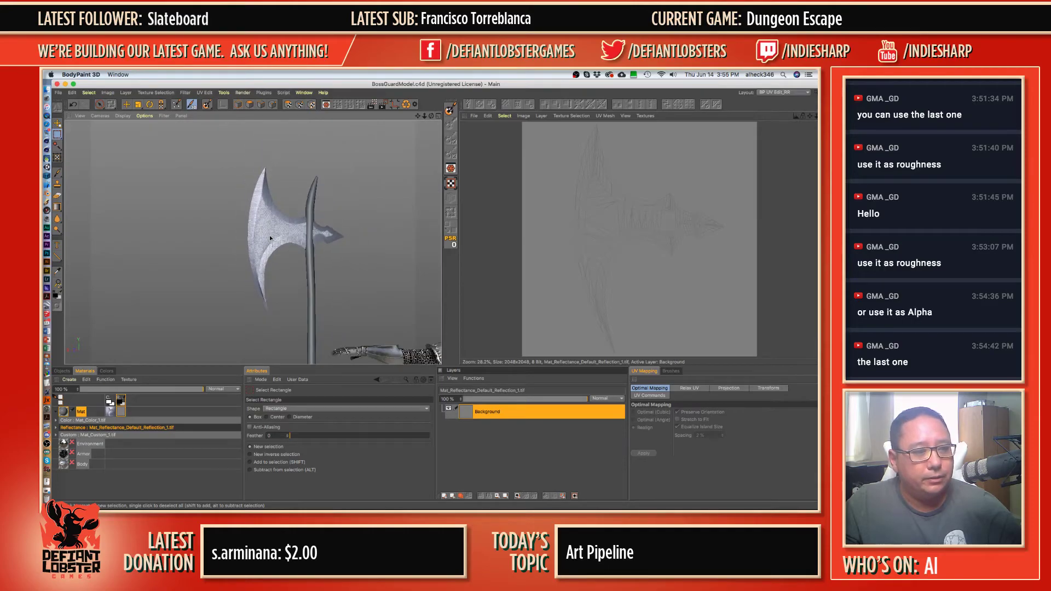
scroll(272, 213, "up", 4)
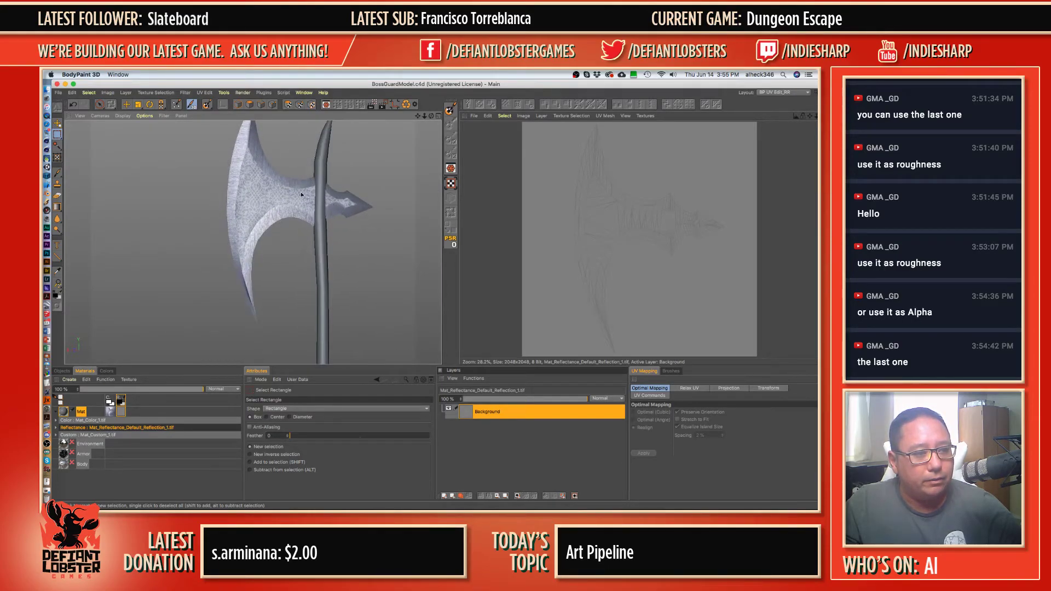
middle_click_drag(301, 195, 267, 200, "alt")
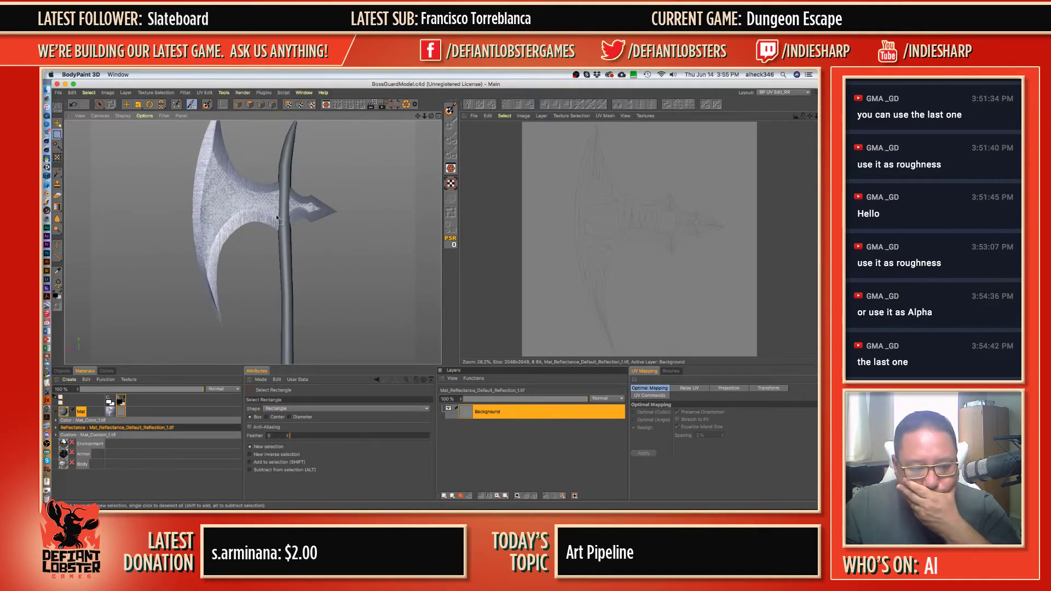
left_click(111, 414)
scroll(646, 282, "down", 3)
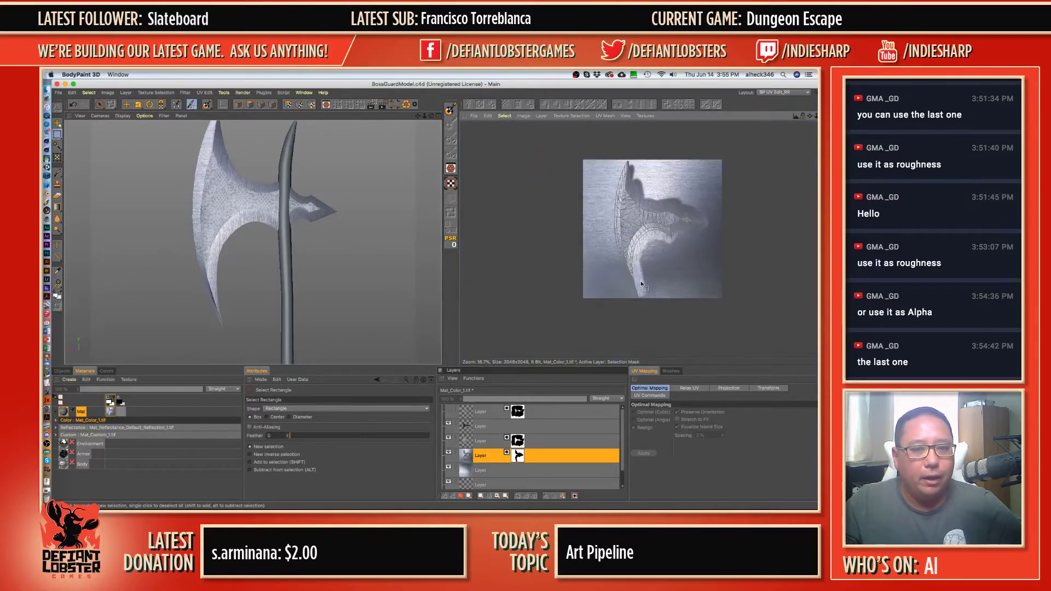
scroll(651, 233, "up", 2)
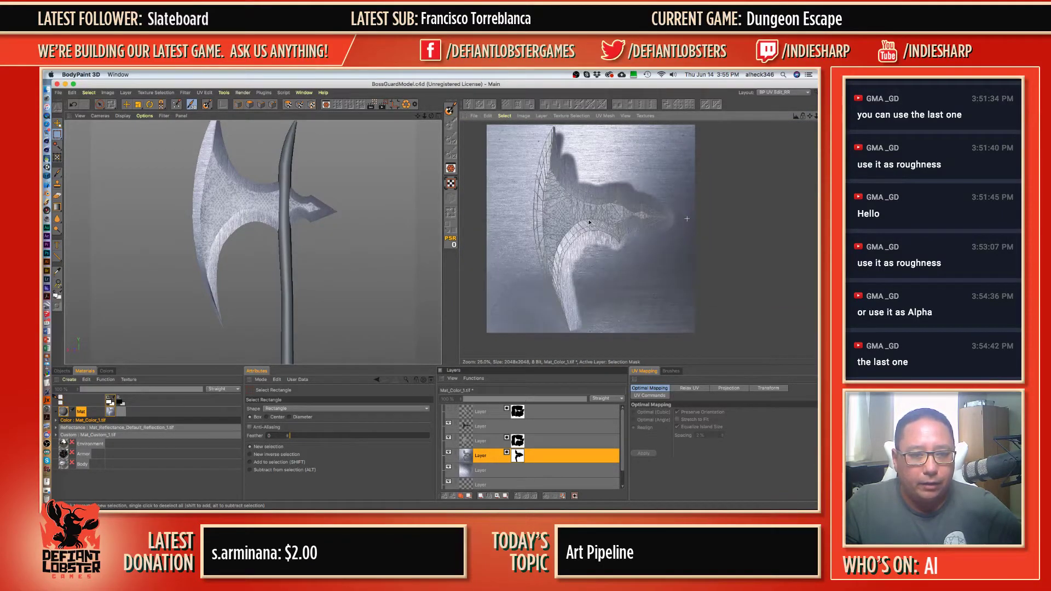
scroll(267, 239, "down", 3)
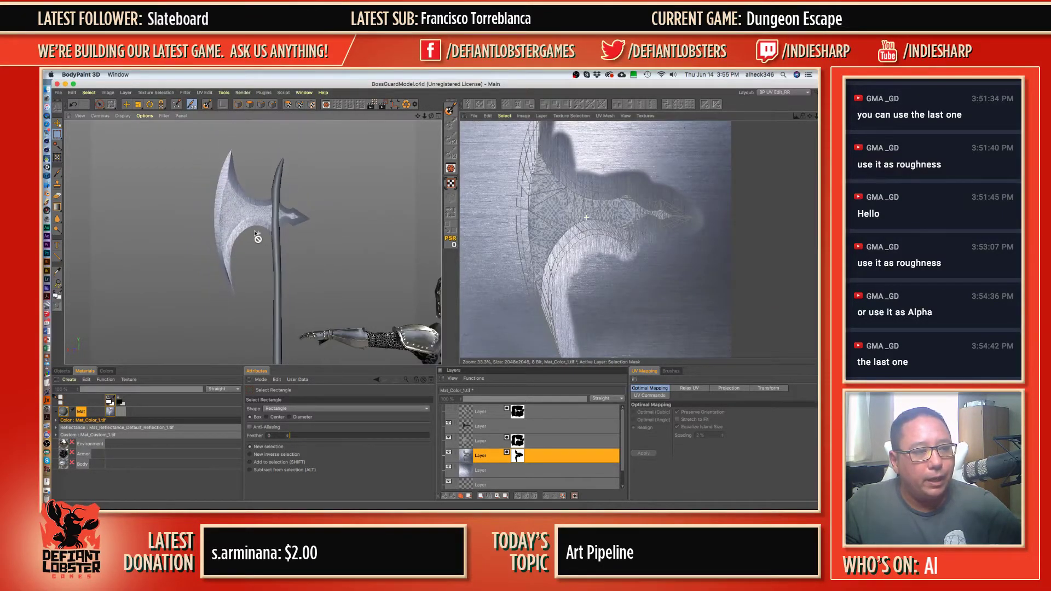
left_click_drag(259, 238, 430, 206, "alt")
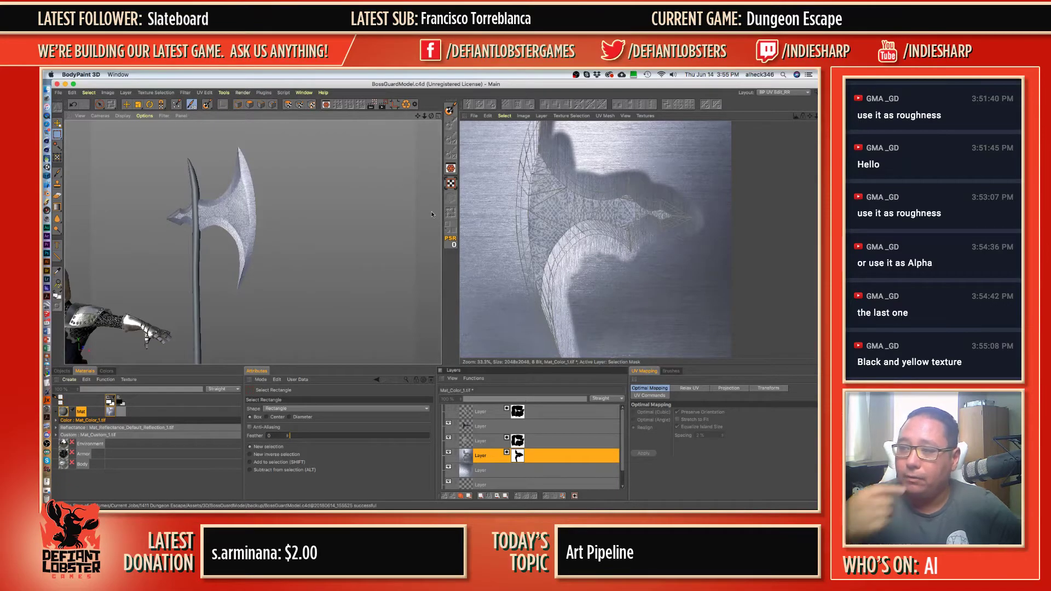
- Switch to Safari, look up the "Dungeon Escape - Live Art #1" stream on YouTube, and return to BodyPaint 3D
left_click(49, 125)
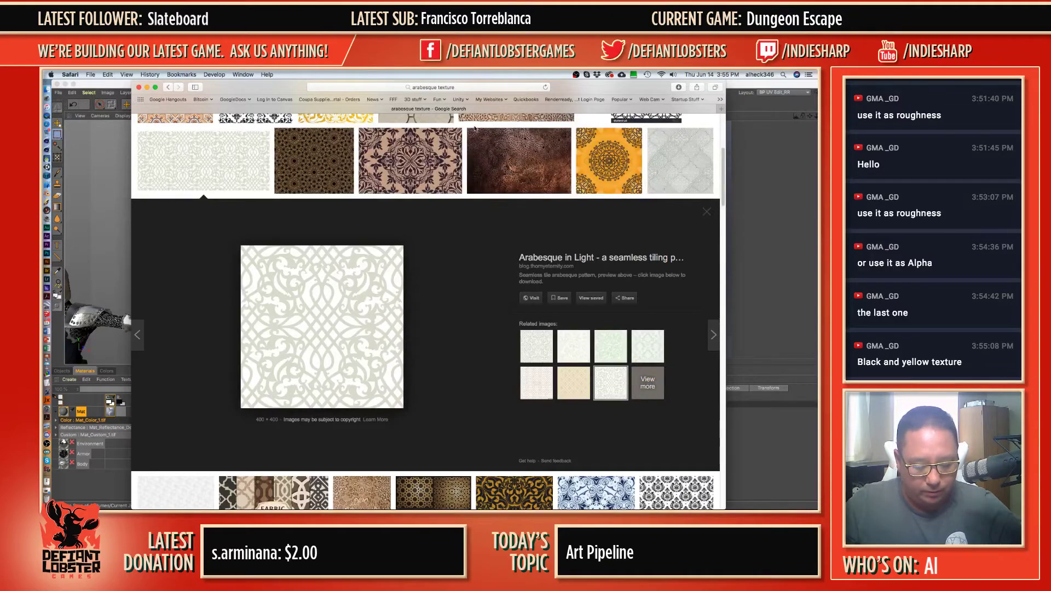
key("super+t")
type("youtube.com — YouTube")
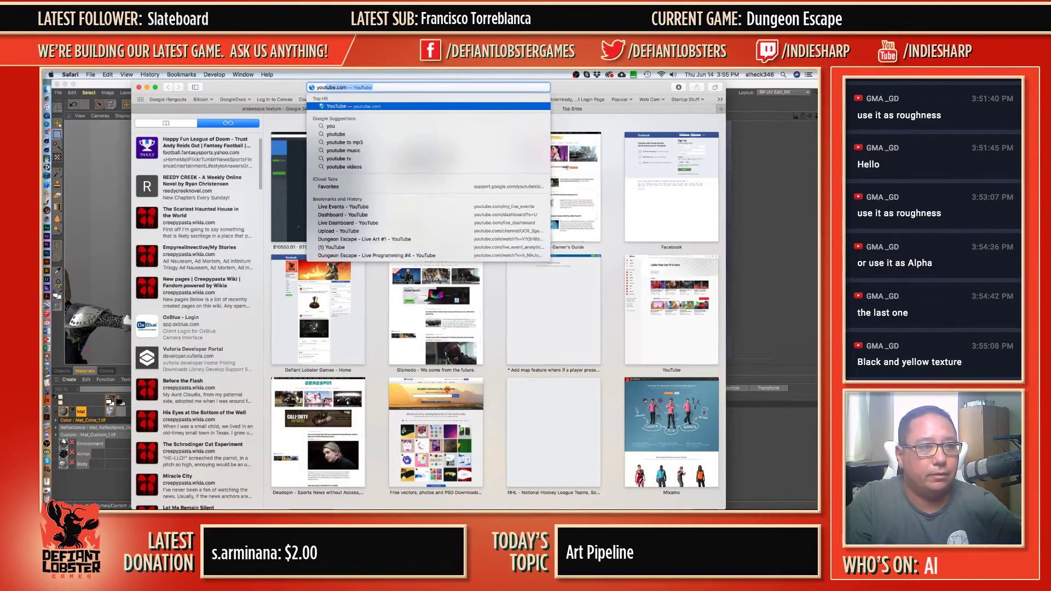
key("Return")
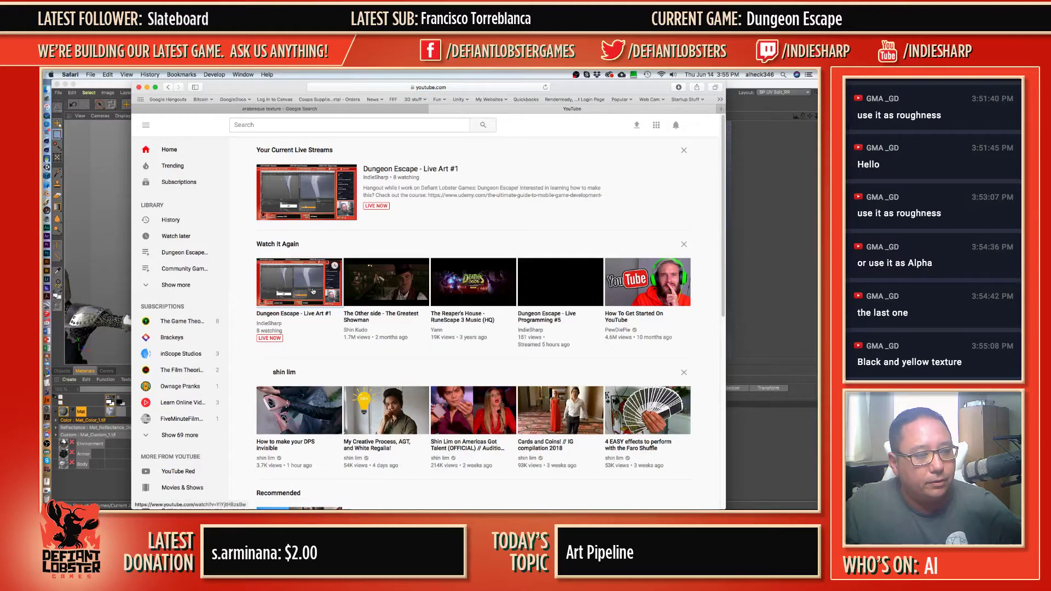
left_click(313, 291)
key("super+w")
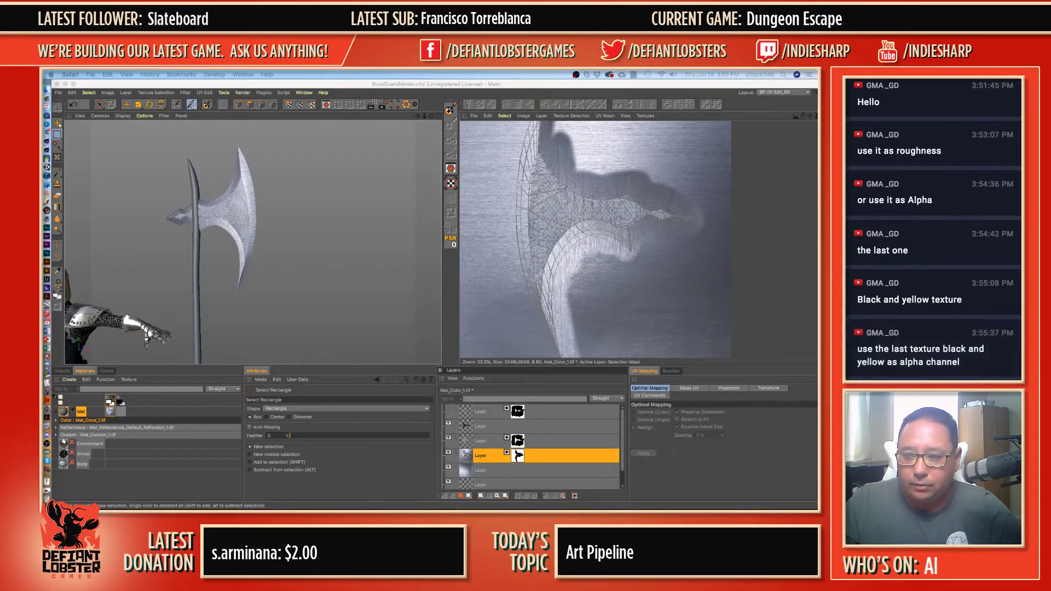
left_click(637, 88)
- Create a new material and name it Wood
scroll(247, 264, "down", 3)
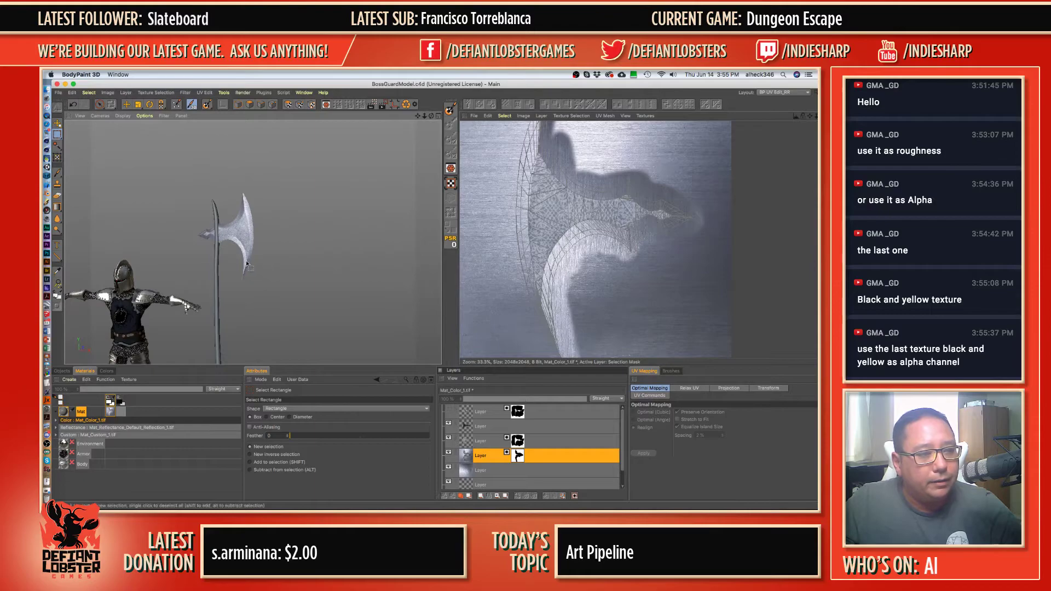
middle_click_drag(229, 237, 272, 160, "alt")
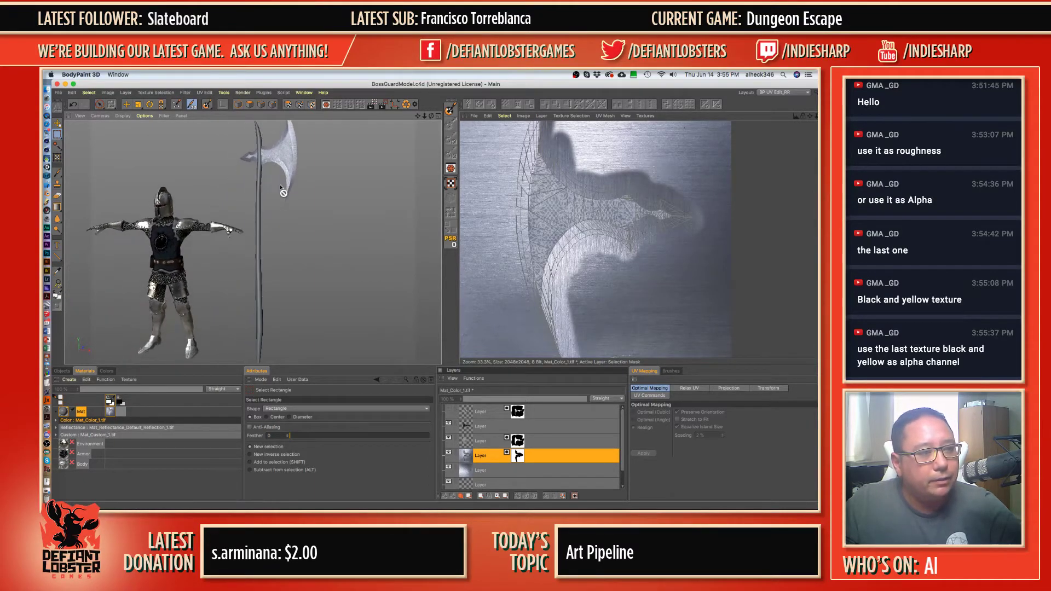
right_click_drag(272, 160, 260, 203, "alt")
middle_click_drag(248, 200, 253, 203, "alt")
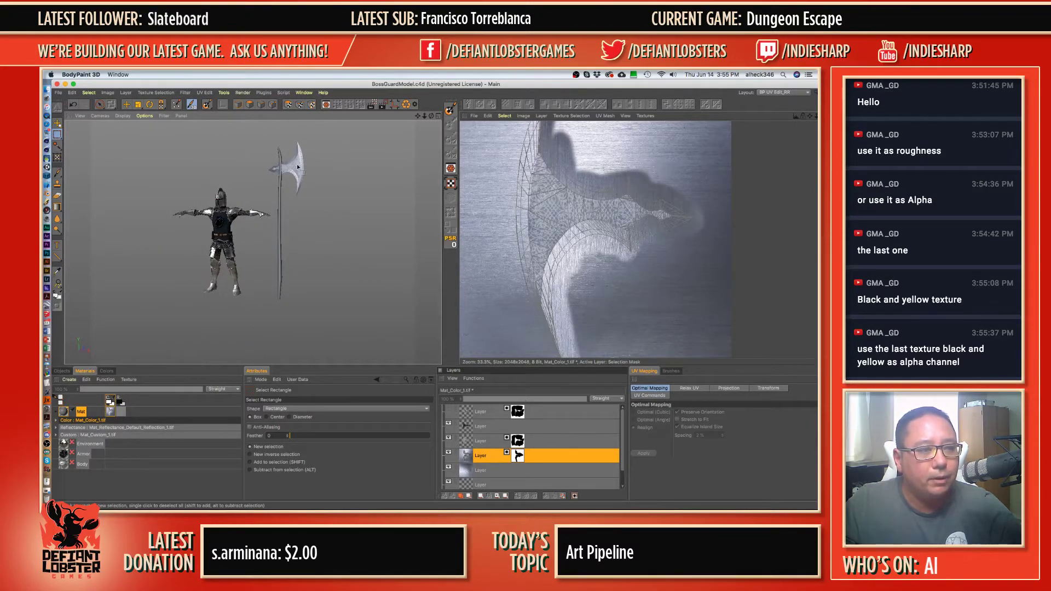
right_click_drag(298, 165, 323, 167, "alt")
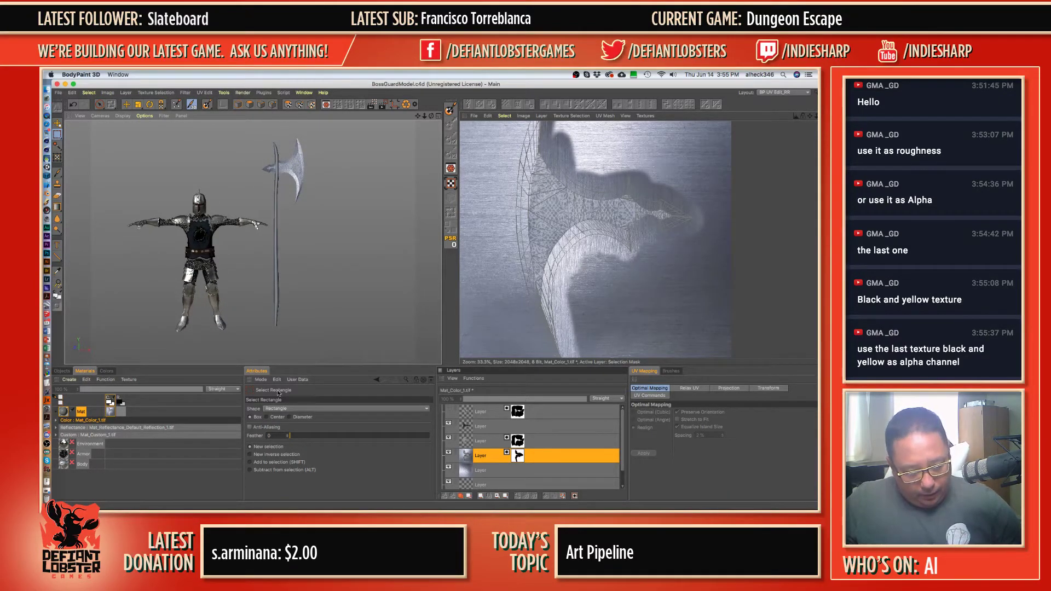
double_click(72, 390)
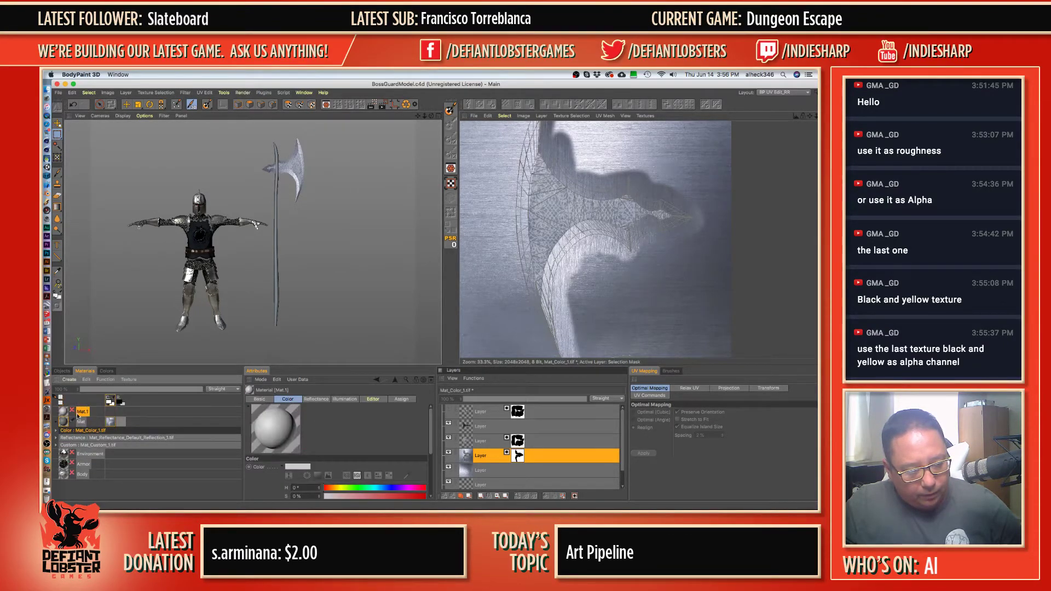
double_click(82, 411)
type("Cood")
key("Return")
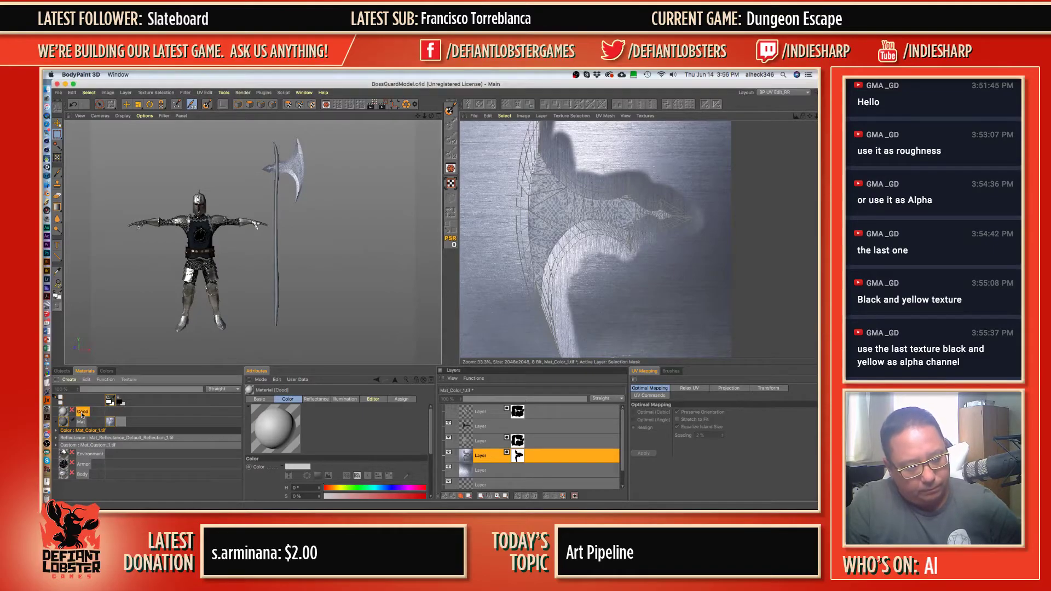
double_click(82, 413)
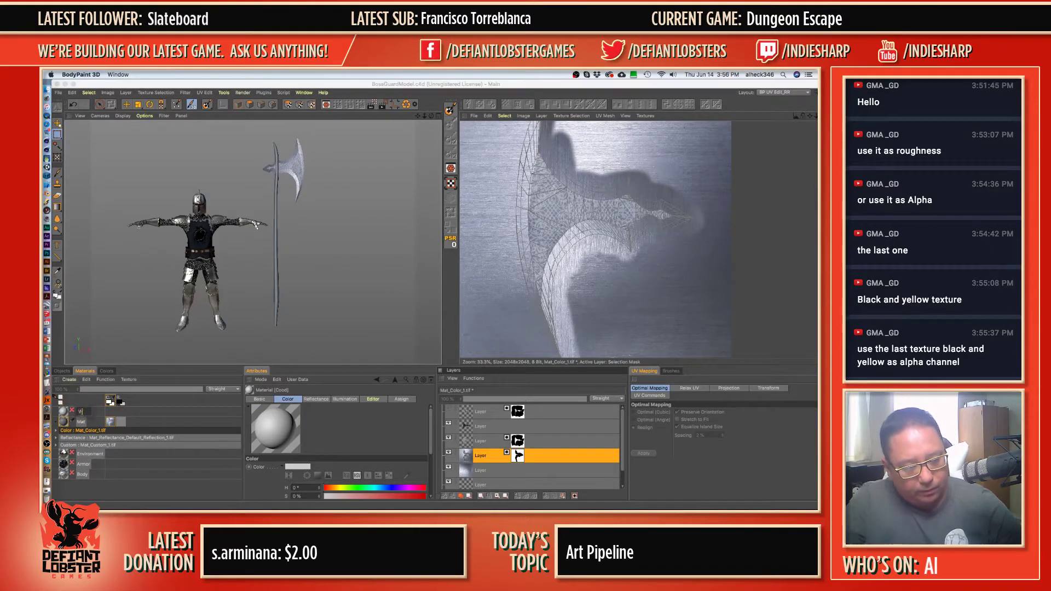
type("Wood")
key("Return")
- Rename the axe head's material as Blade
double_click(82, 422)
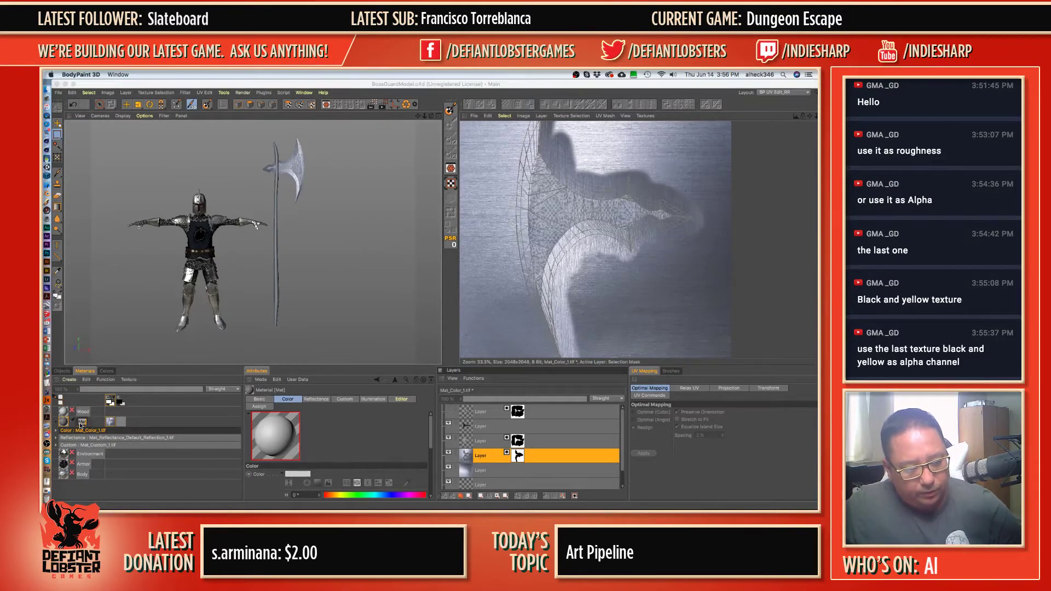
type("Blade")
key("Return")
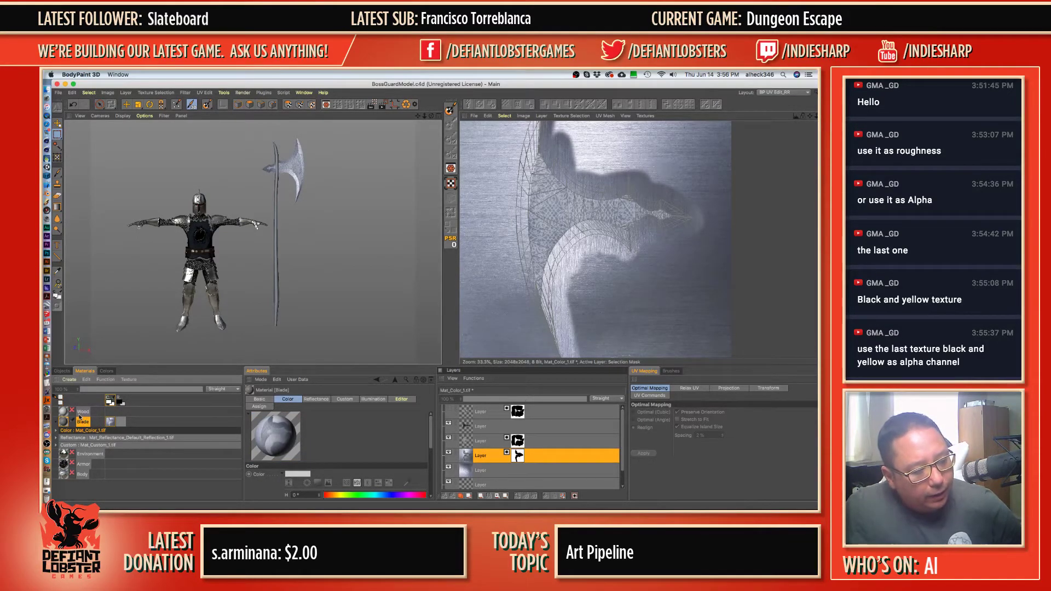
- Create a 2048 by 2048 RGB, 8-bit colour texture for the Wood material and save the project's texture changes
left_click(66, 411)
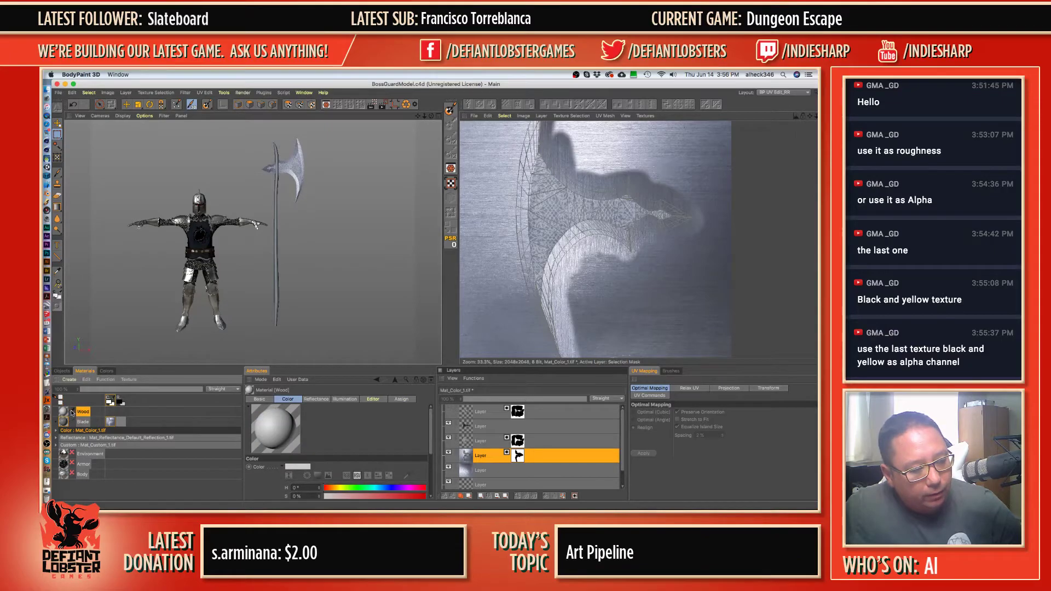
left_click(108, 413)
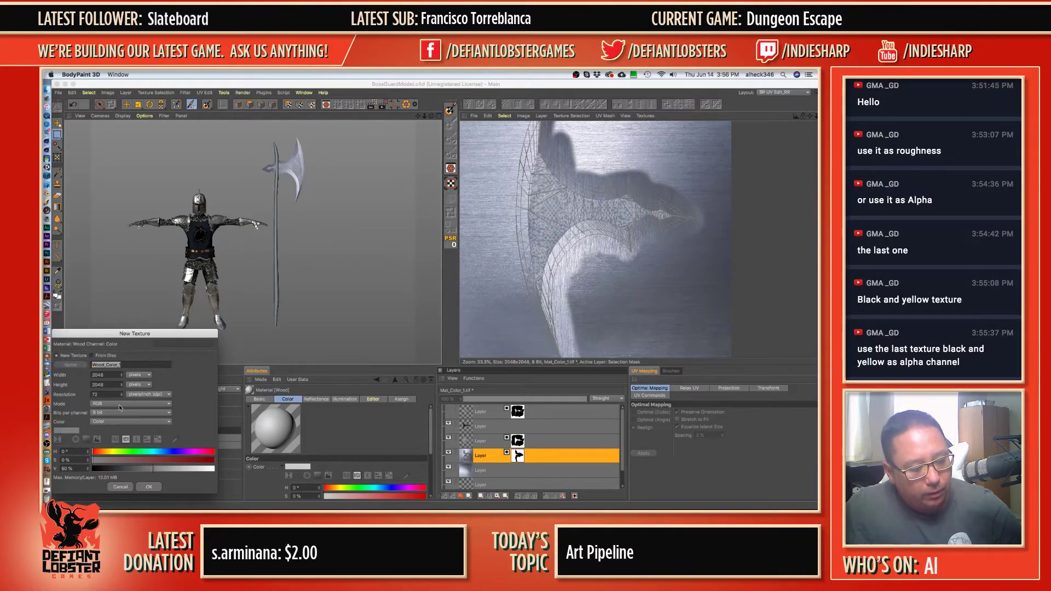
left_click(150, 487)
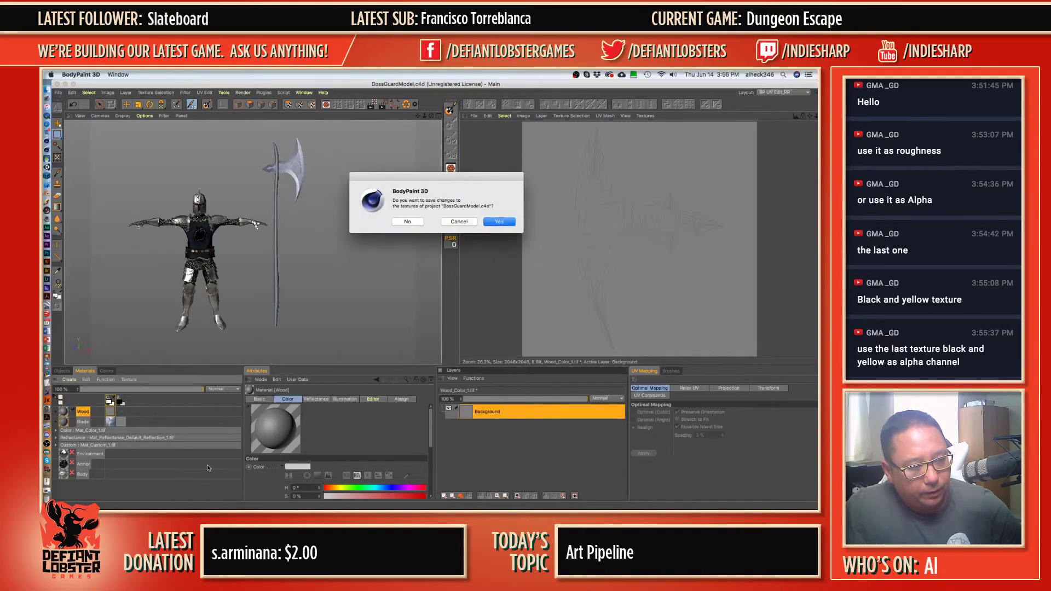
key("Return")
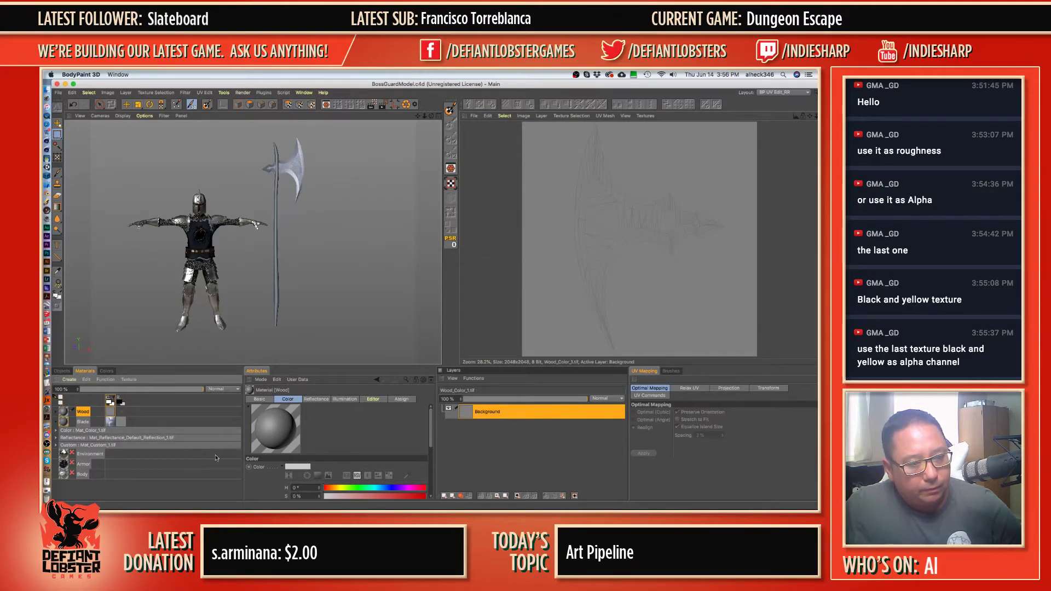
- Apply the Wood material to the axe's handle and select the handle with Wood_Color_1.tif displayed in the texture view
left_click(275, 203)
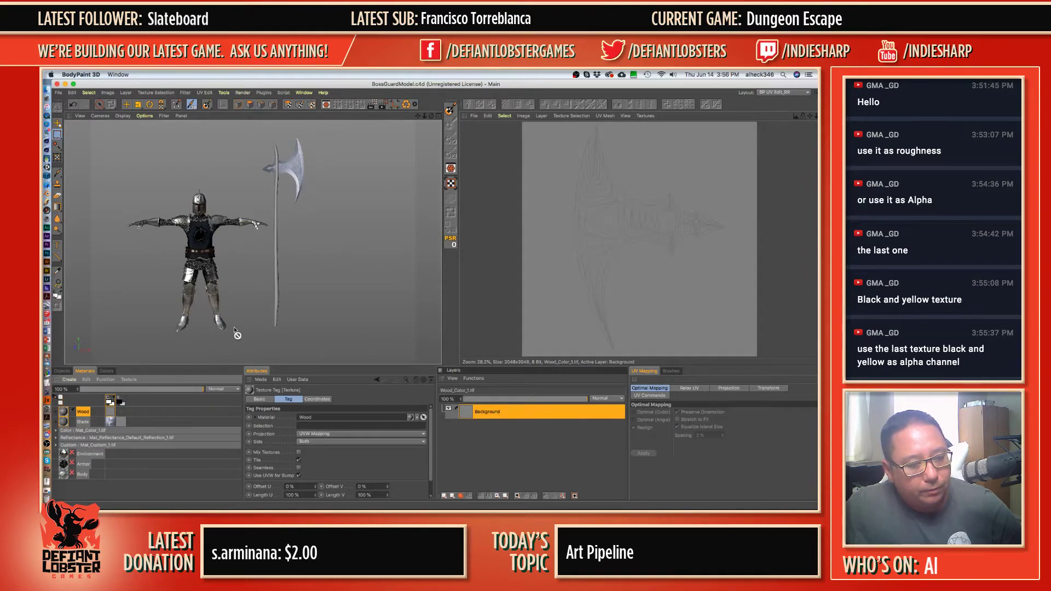
left_click(69, 412)
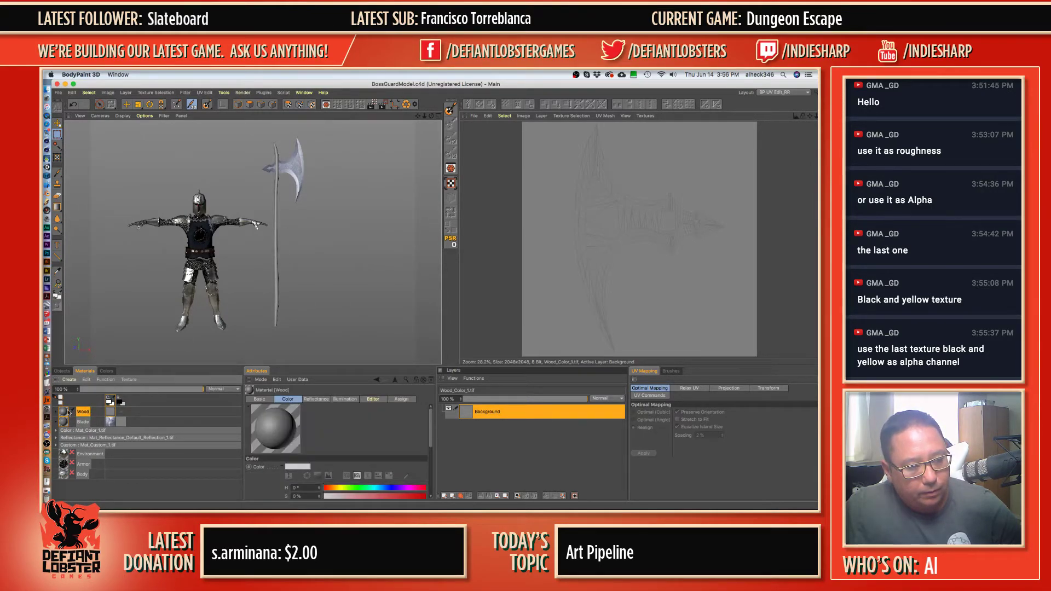
left_click(655, 116)
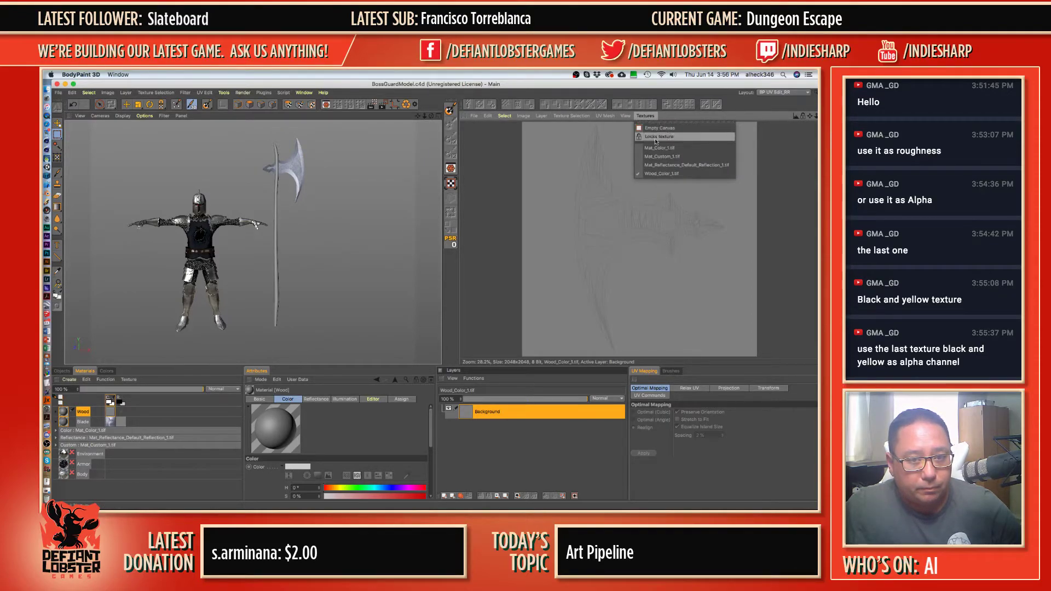
left_click(665, 173)
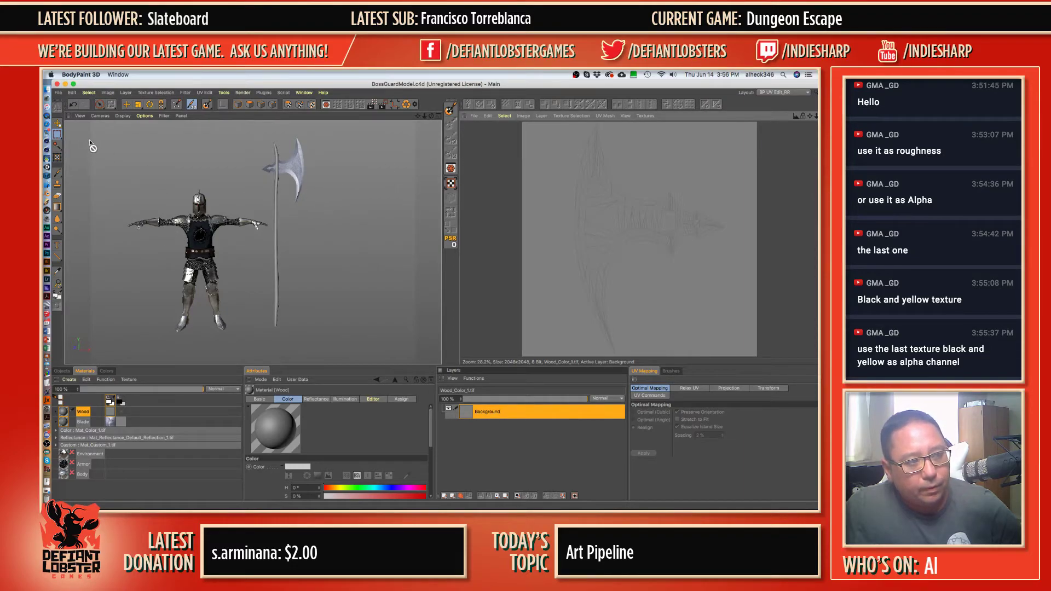
left_click(99, 104)
left_click(276, 230)
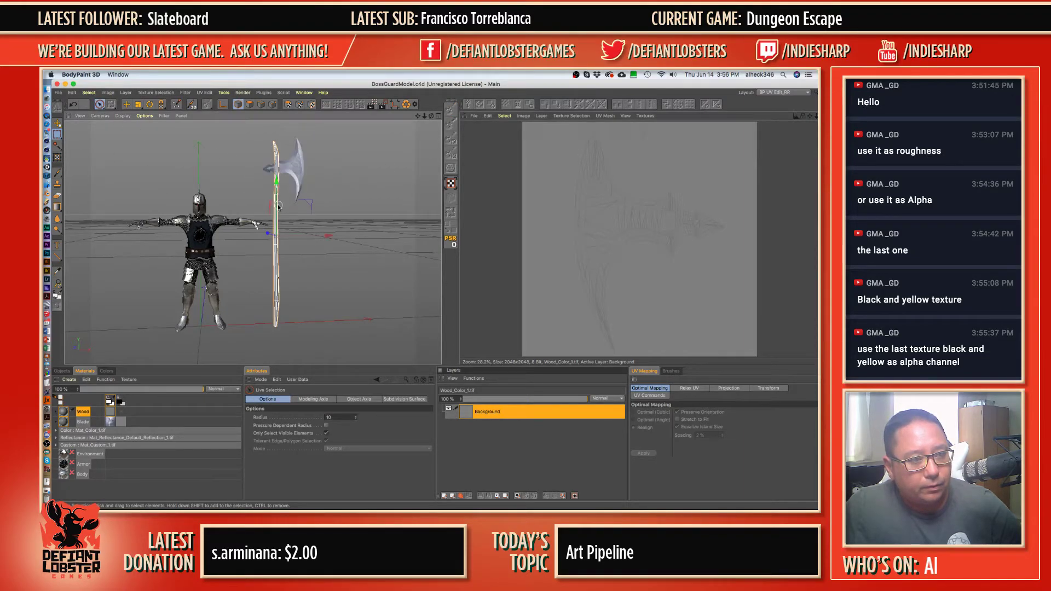
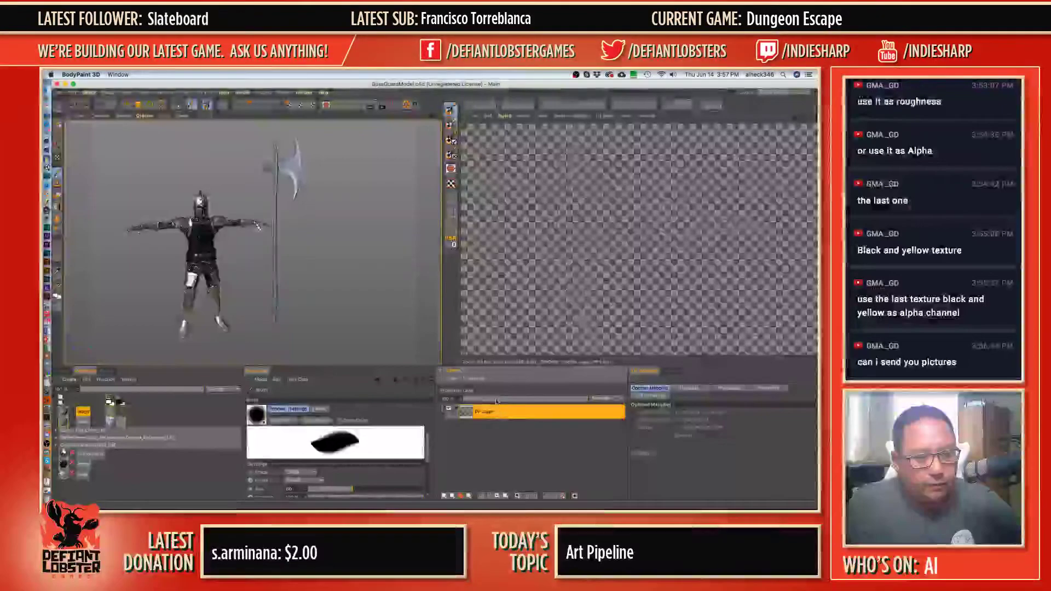
- Undo the last two edits made on the projection painting layer
left_click(576, 326)
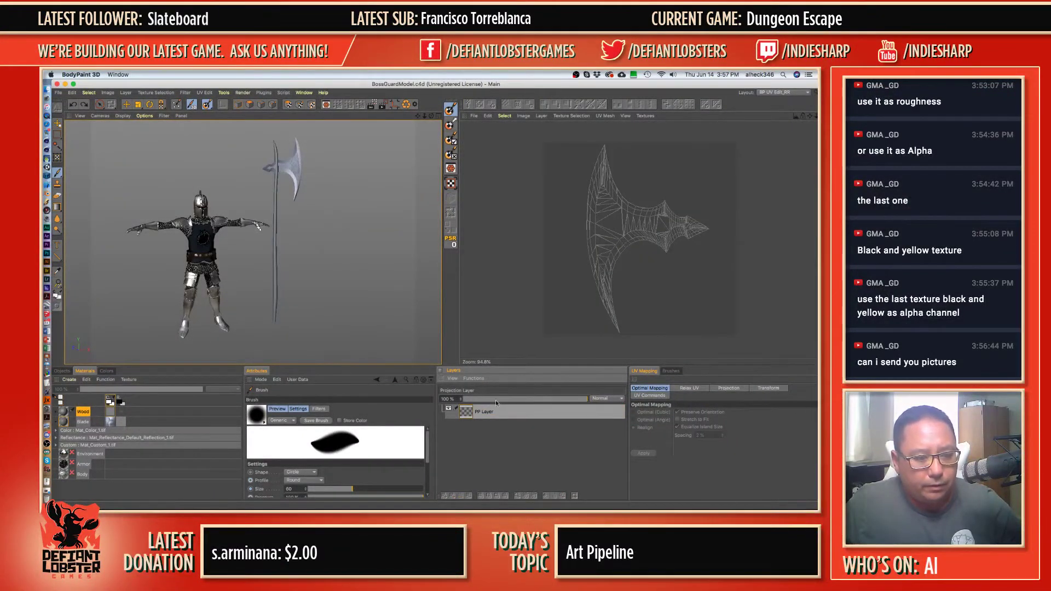
left_click(85, 107)
left_click(86, 108)
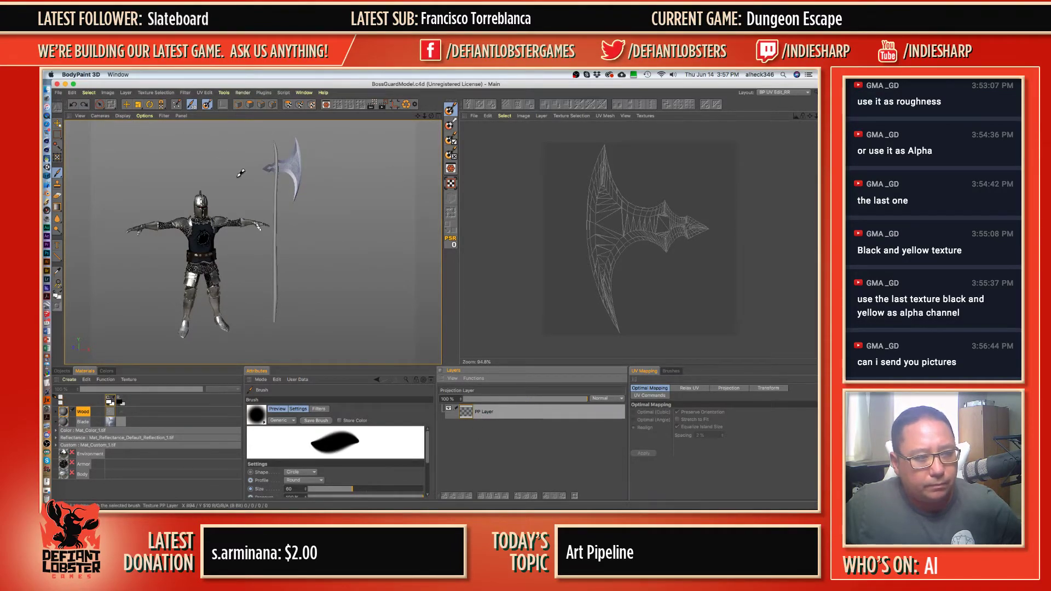
- Display the Wood material's Wood_Color_1.tif in the texture view and paste the wood image onto it as a new layer
left_click(111, 414)
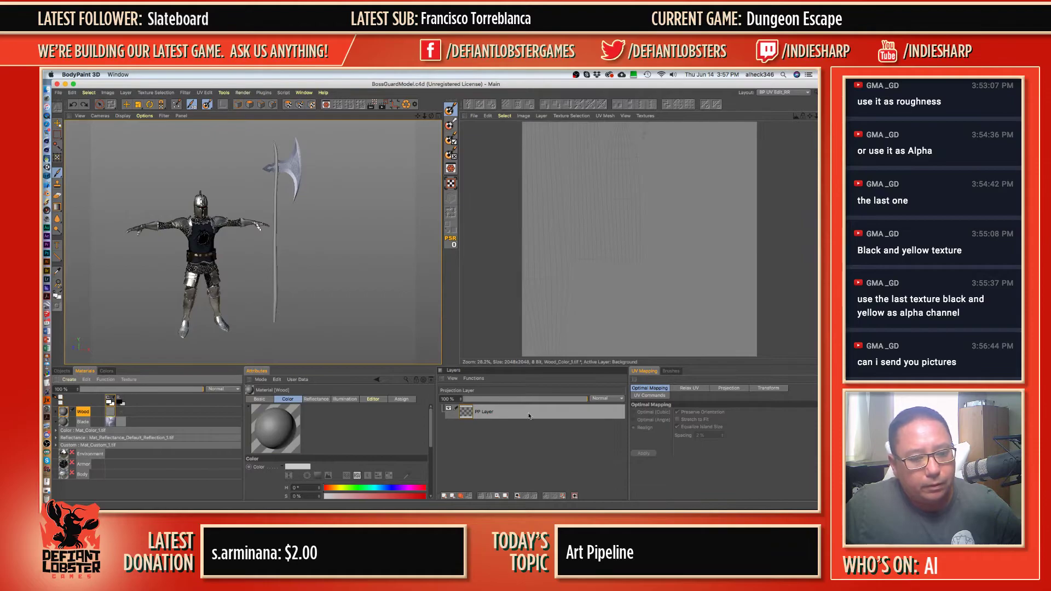
left_click(530, 415)
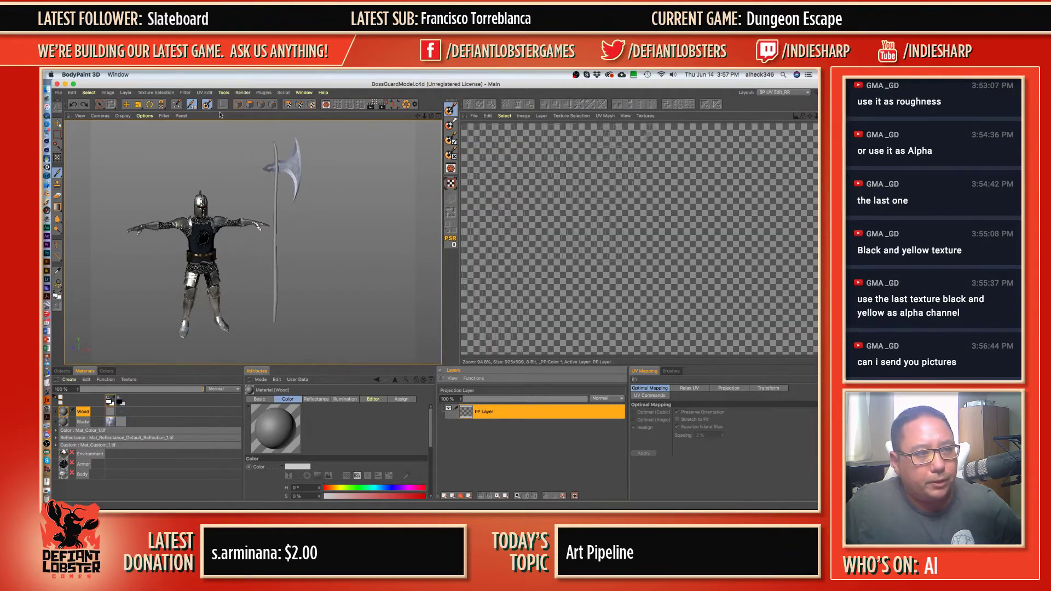
left_click(643, 116)
left_click(679, 171)
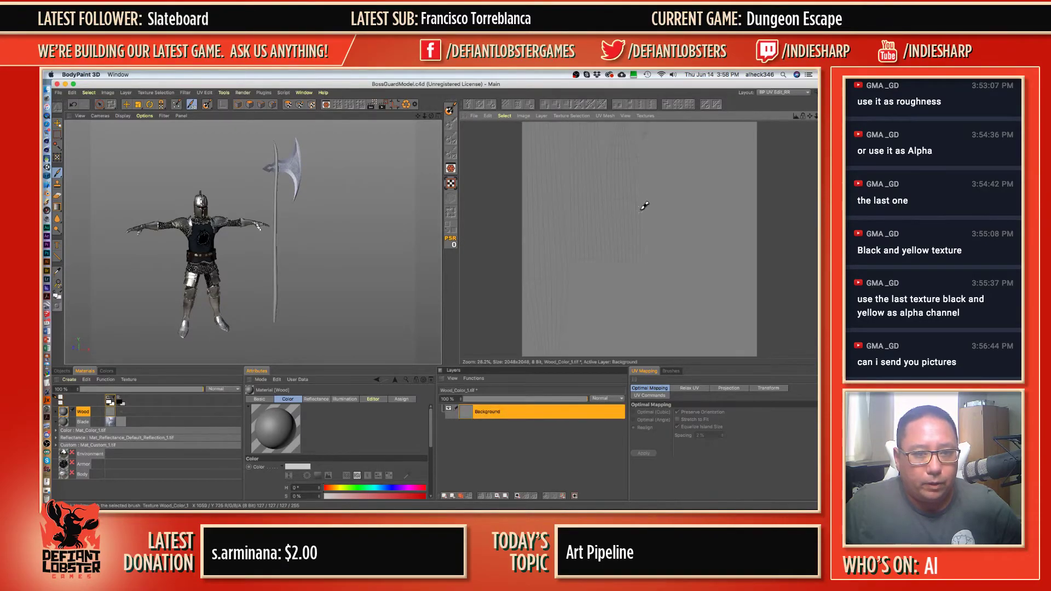
key("super+v")
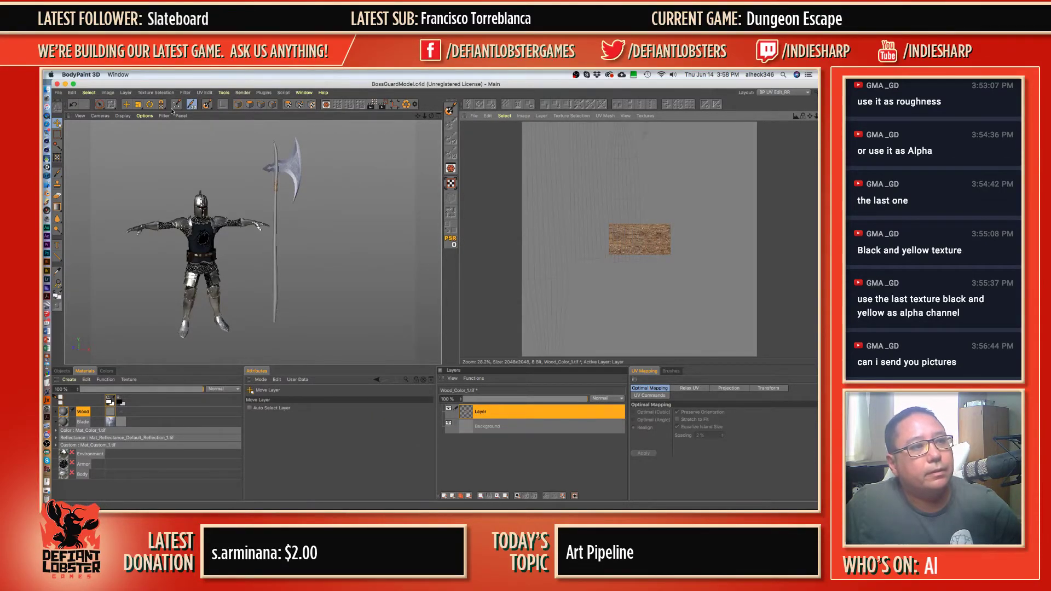
- Rotate the pasted wood image upright and scale it over the upper part of the leftmost handle UV strip
left_click(58, 156)
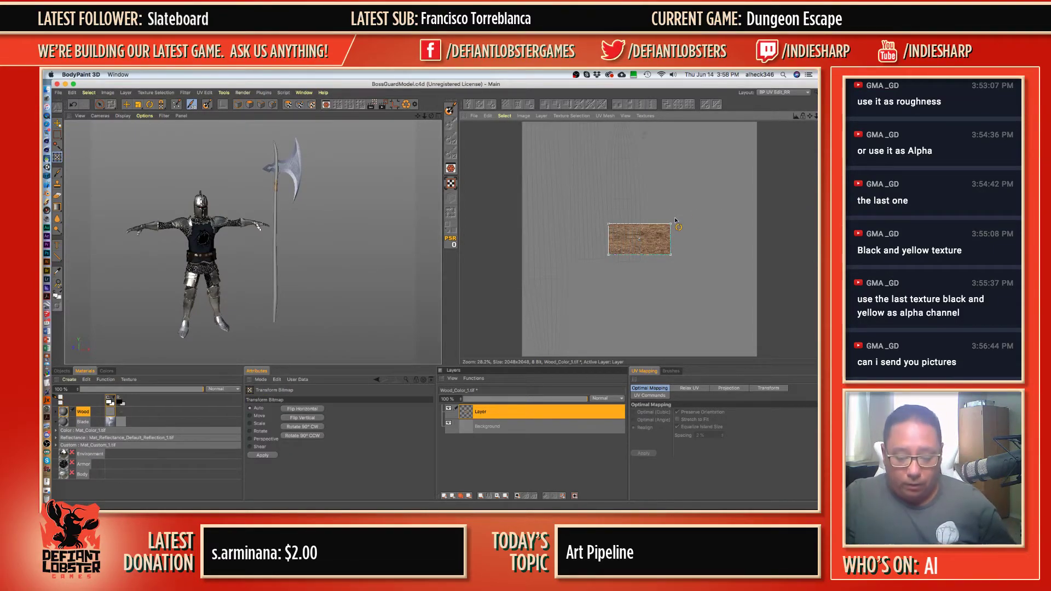
key("9")
key("Return")
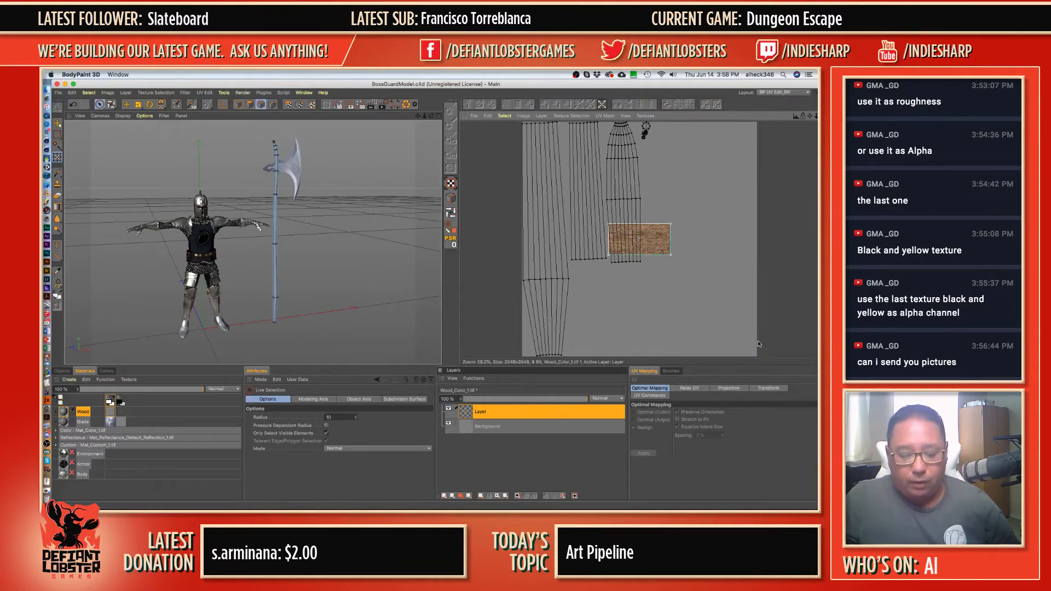
left_click(57, 135)
left_click(57, 157)
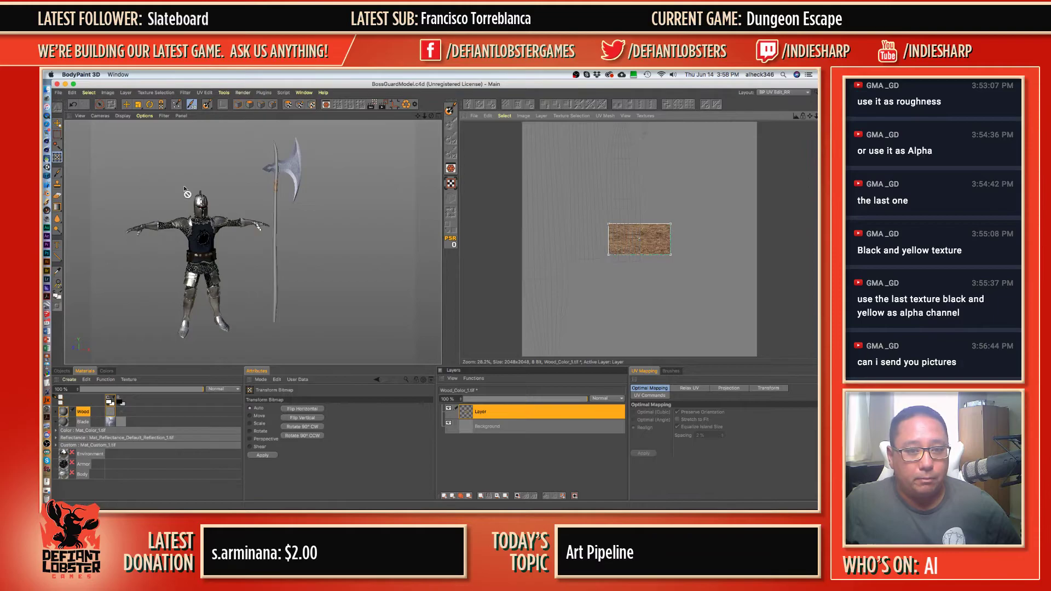
left_click_drag(644, 241, 570, 215)
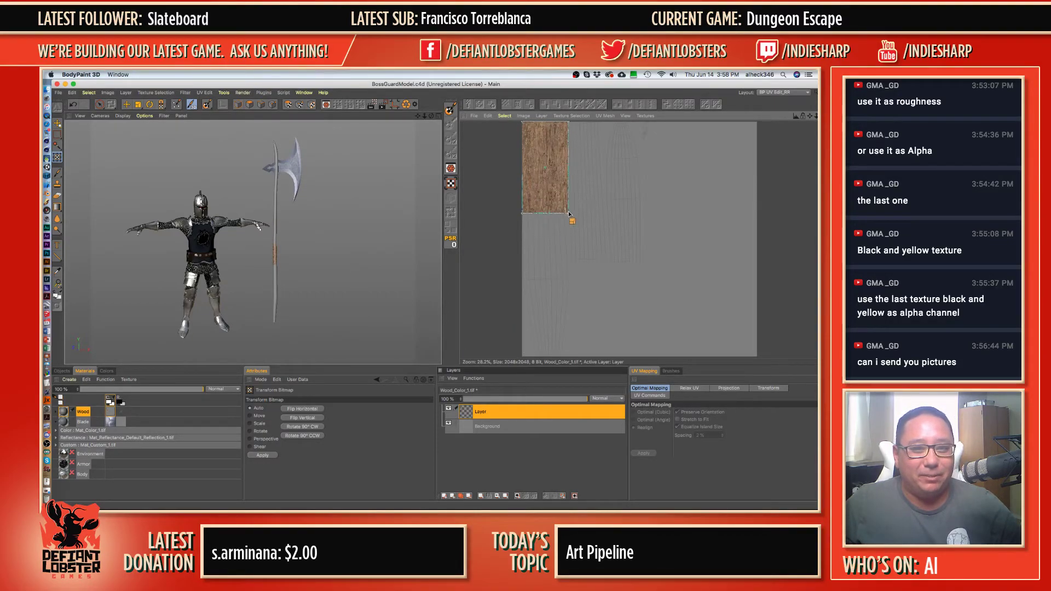
key("e")
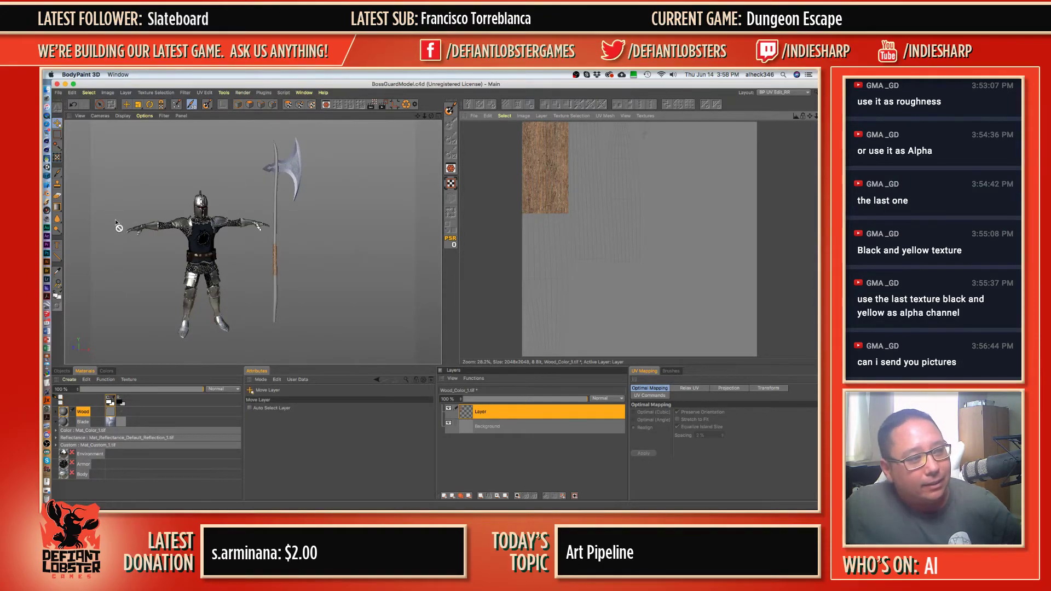
- Shift the wood layer slightly down and left on the leftmost handle UV strip
left_click(57, 184)
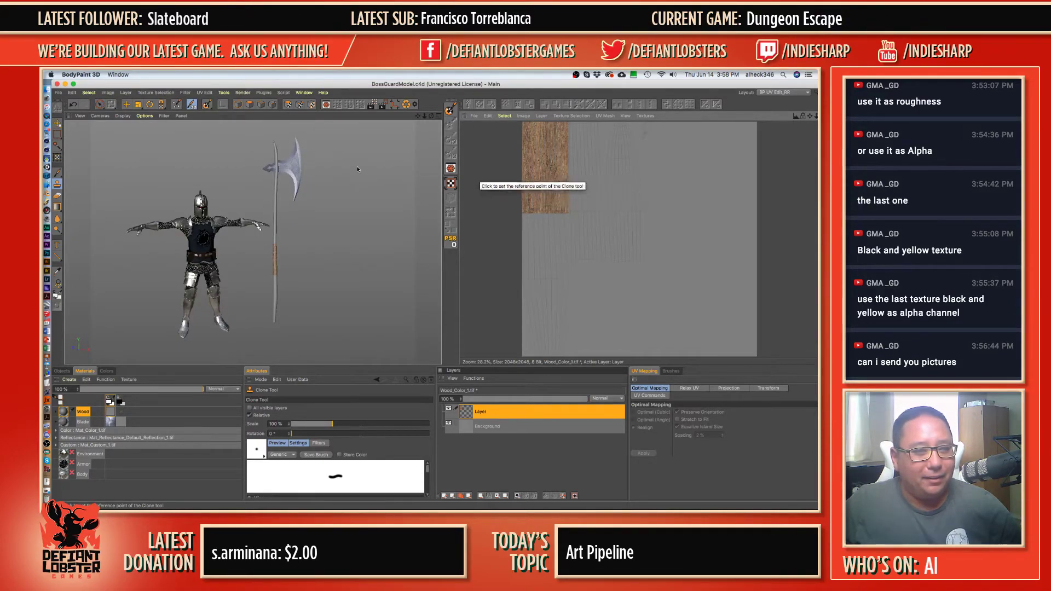
left_click(57, 158)
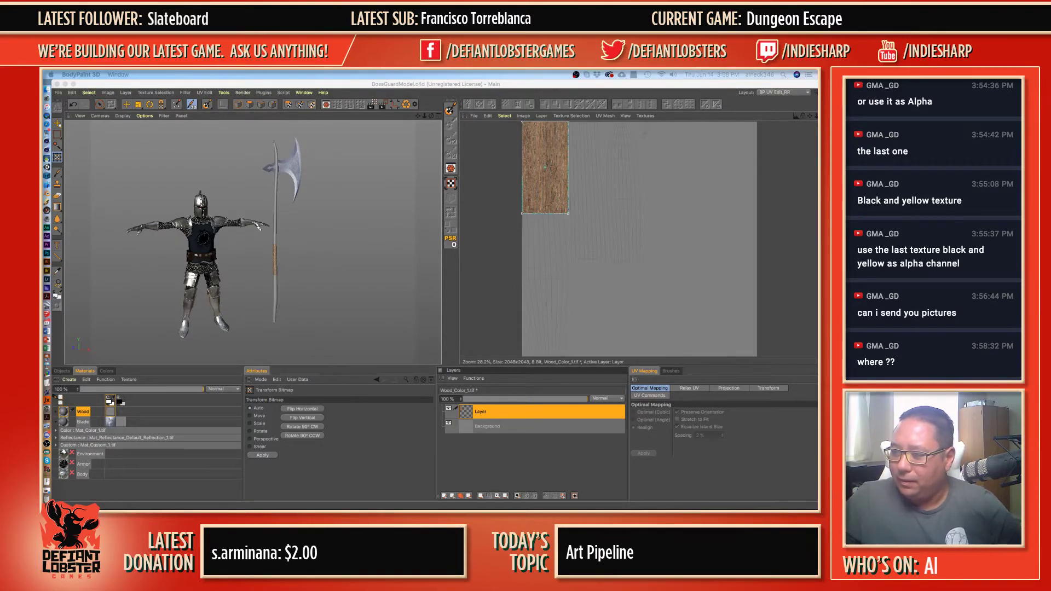
left_click(557, 198)
key("e")
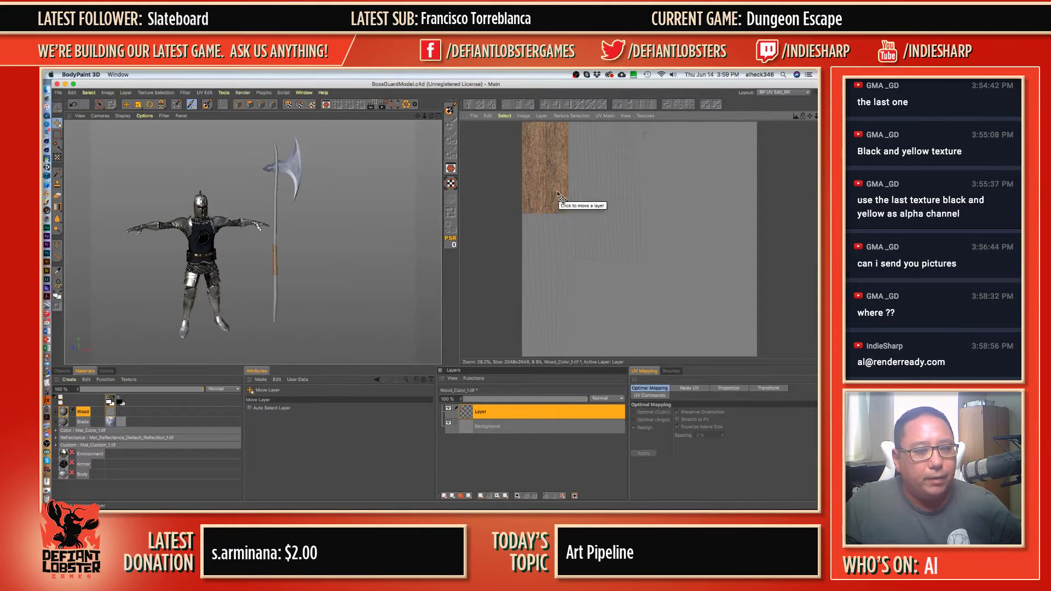
mouse_move(569, 193)
left_mouse_down()
mouse_move(594, 189)
mouse_move(557, 195)
left_mouse_up()
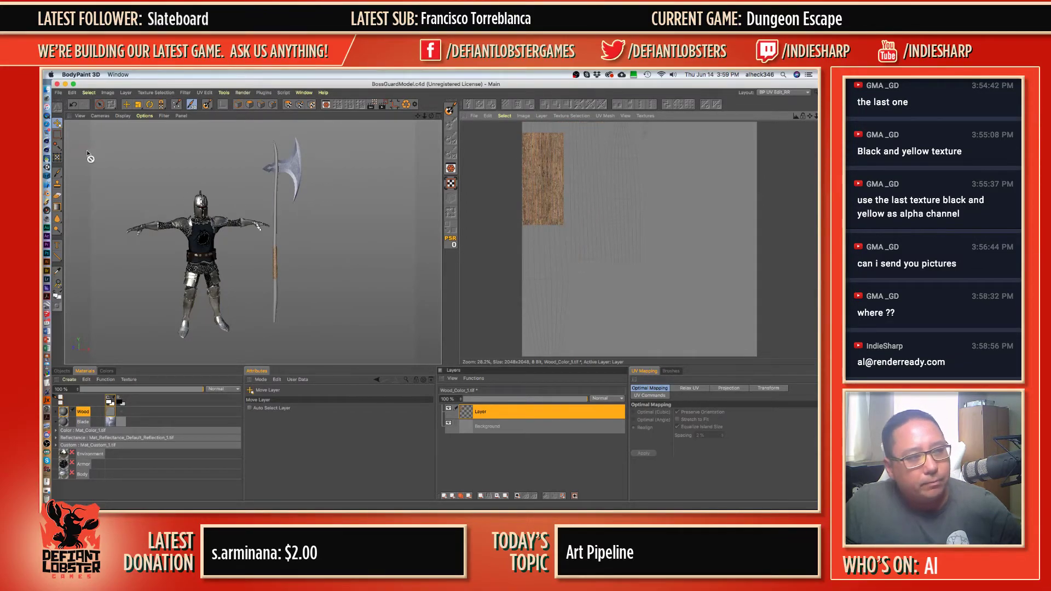
left_click(57, 173)
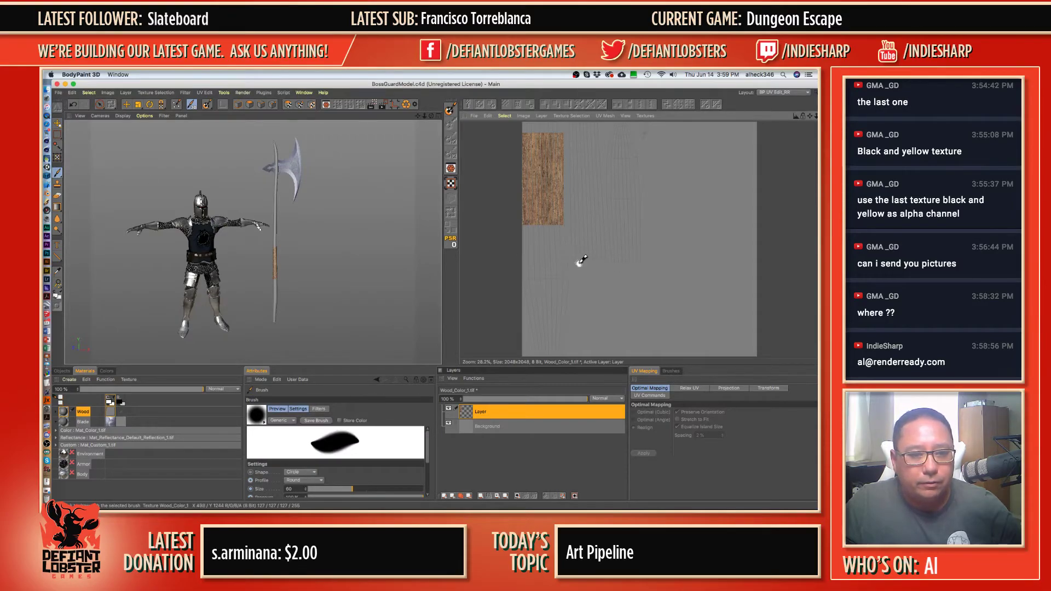
mouse_move(579, 263)
left_mouse_down()
mouse_move(573, 125)
mouse_move(598, 126)
mouse_move(605, 254)
mouse_move(576, 261)
mouse_move(594, 257)
left_mouse_up()
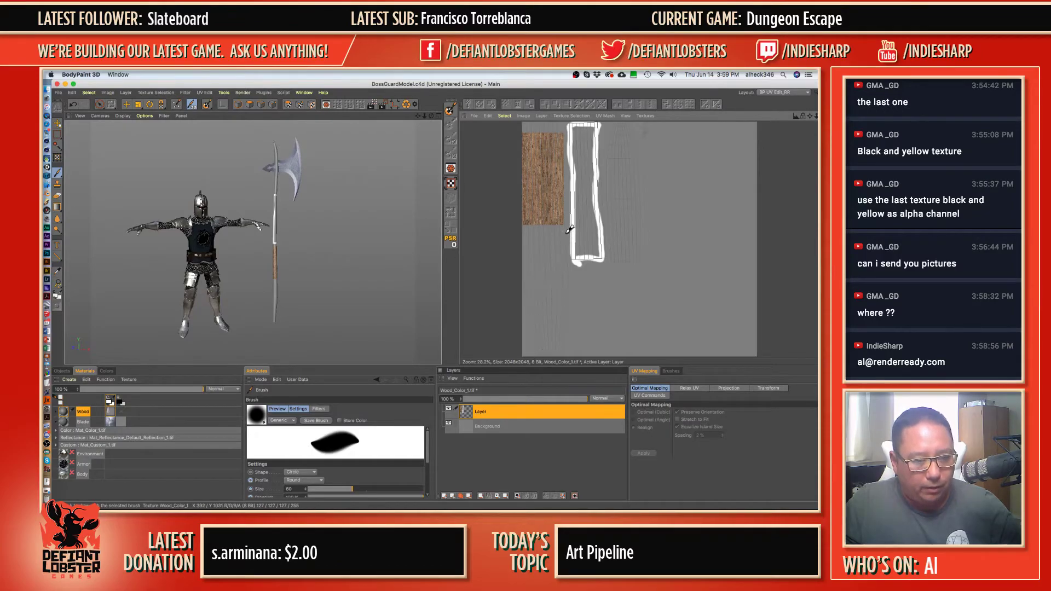
scroll(554, 291, "down", 1)
key("super+z")
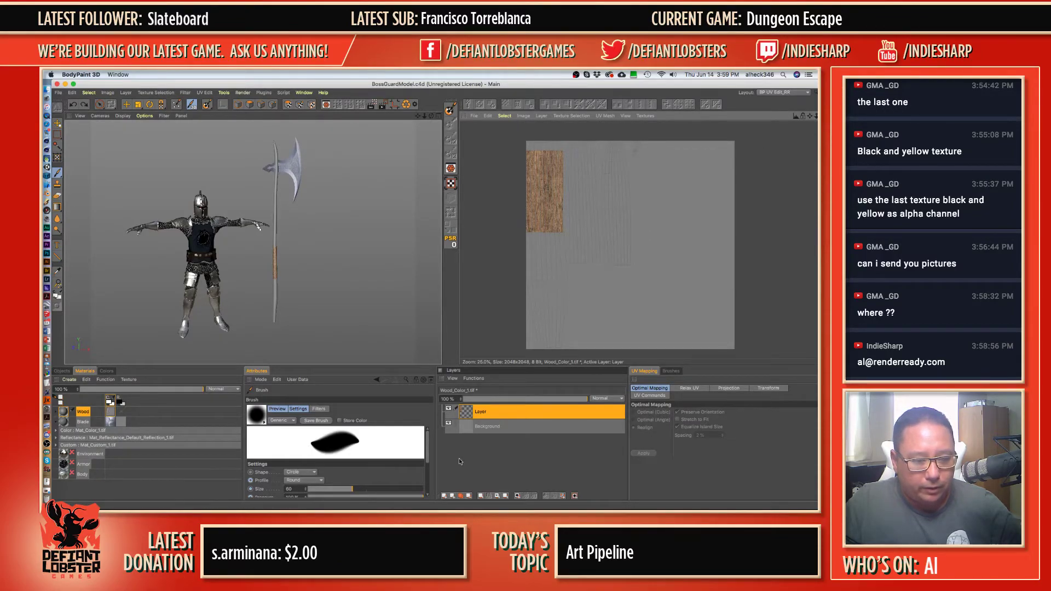
- Rename the layer holding the pasted wood image as Wood
double_click(480, 412)
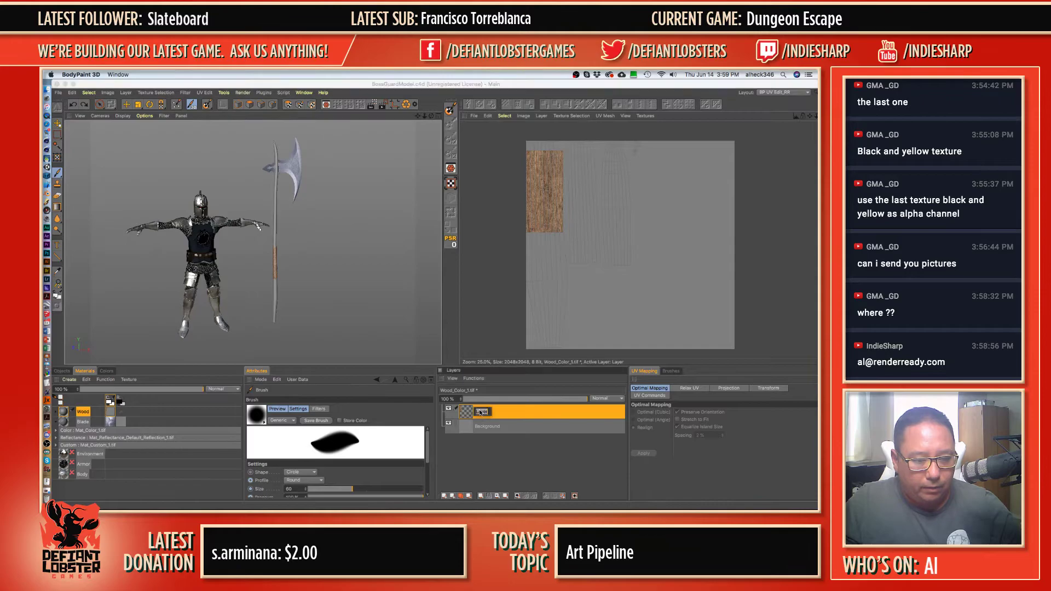
type("Wood")
key("Return")
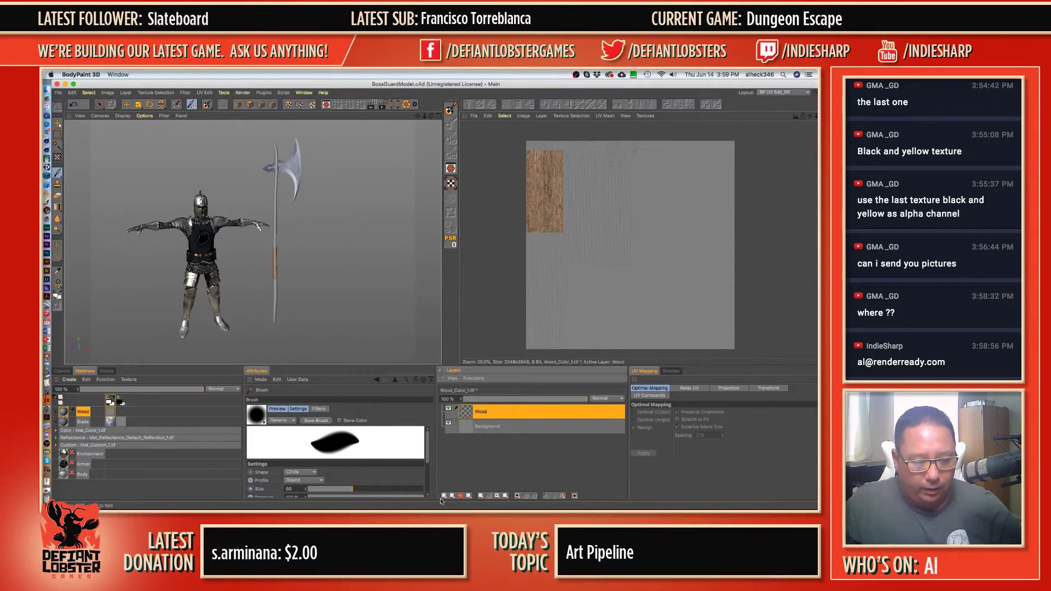
- Add a layer named Handle and paint short white strokes across both ends of the second handle UV strip
left_click(444, 495)
double_click(481, 412)
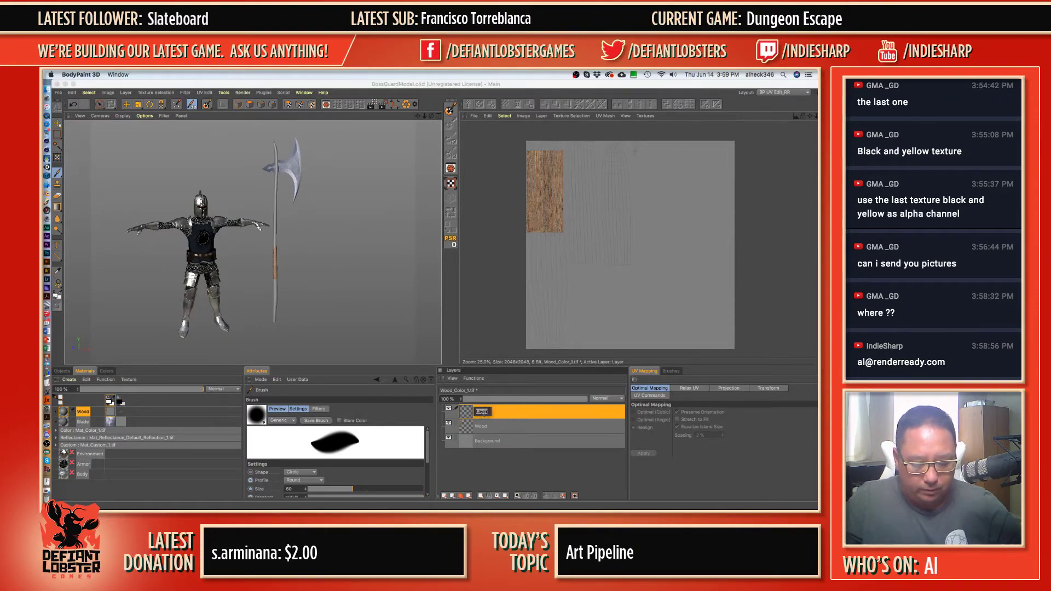
type("Handle")
key("Return")
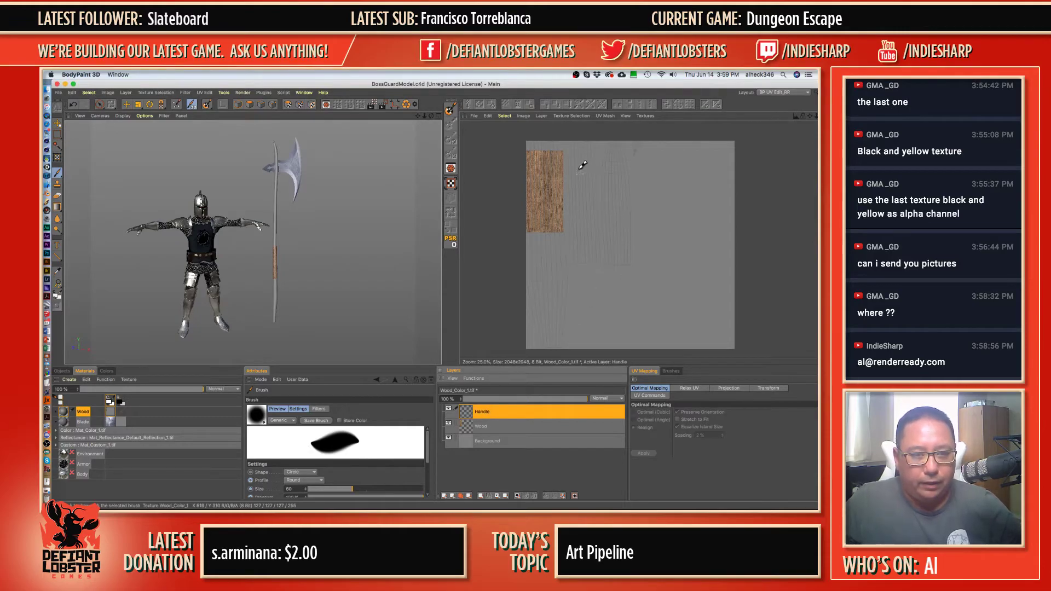
mouse_move(571, 142)
left_mouse_down()
mouse_move(598, 143)
mouse_move(572, 140)
left_mouse_up()
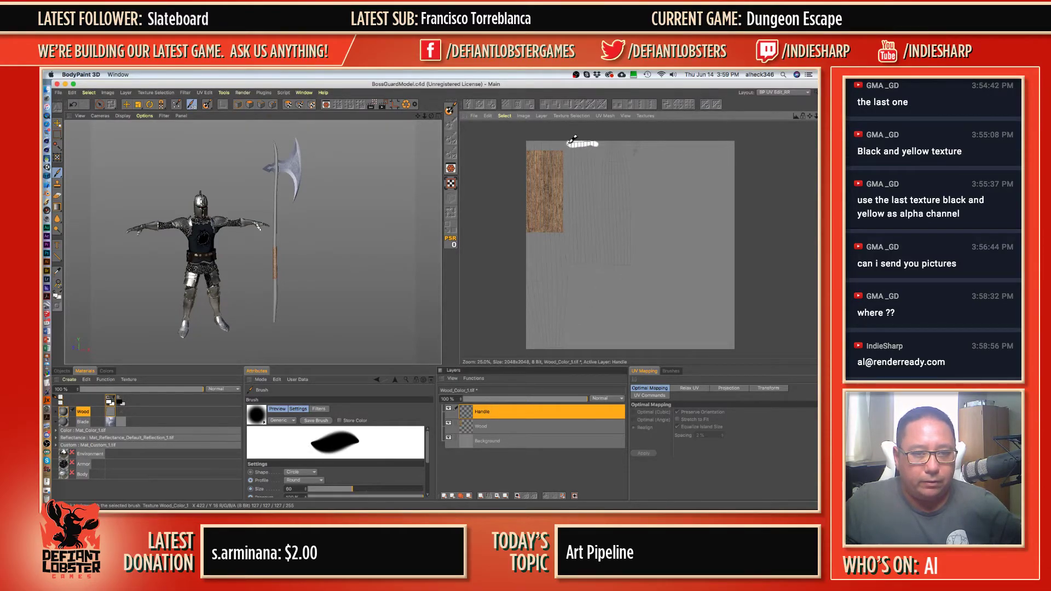
left_click_drag(569, 259, 605, 257)
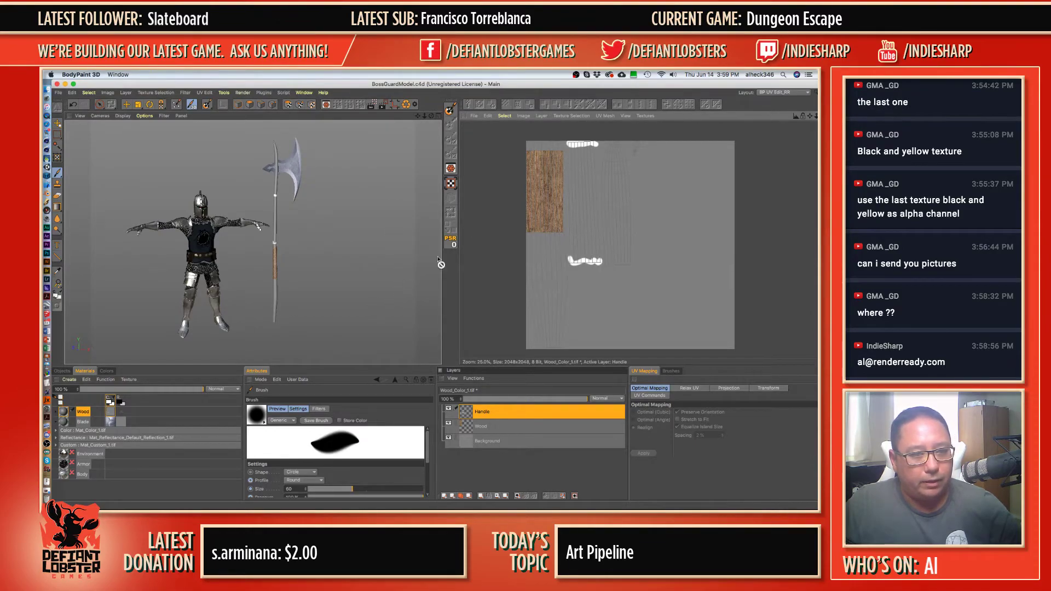
- Duplicate the Wood layer and place the copy directly below the original on the leftmost UV strip
left_click(482, 426)
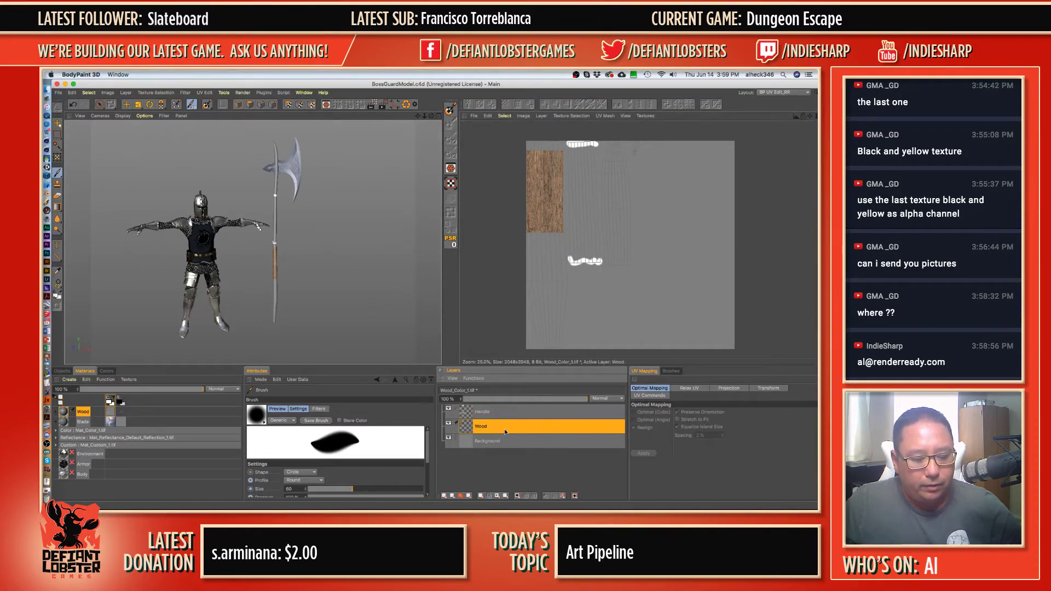
key("ctrl+d")
right_click(484, 431)
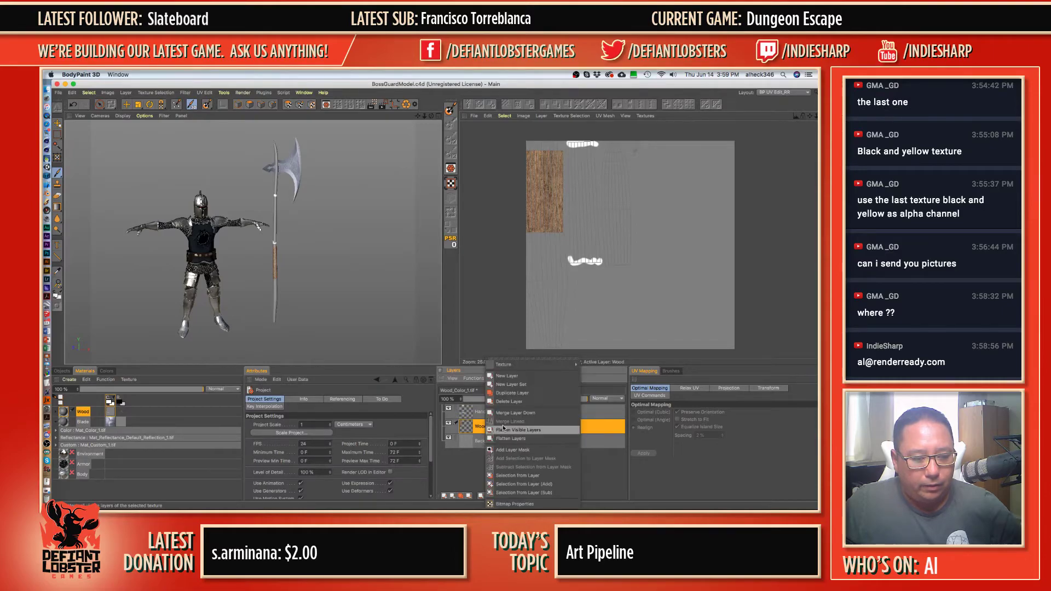
left_click(509, 390)
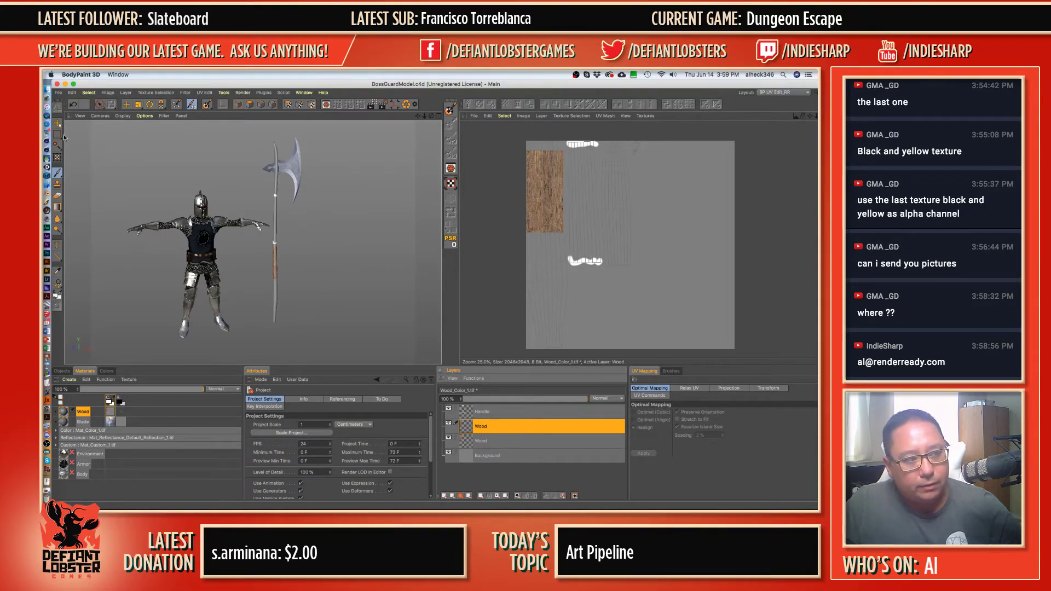
left_click(57, 158)
left_click_drag(549, 167, 548, 250)
key("e")
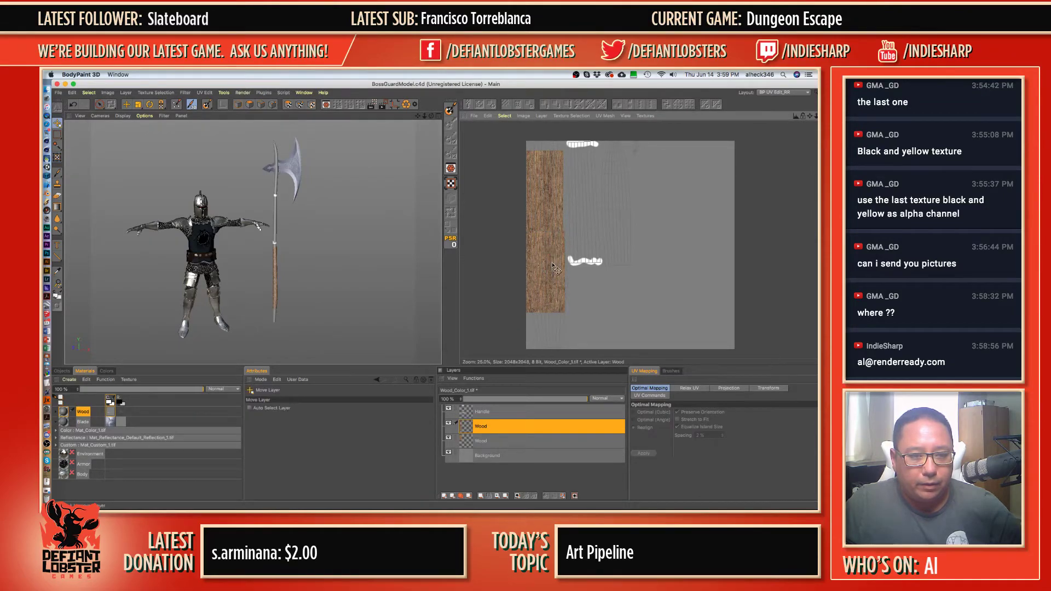
- Place another copy of the Wood layer at the bottom of the UV strip and merge the three Wood layers into one
right_click(490, 427)
left_click(506, 393)
left_click_drag(548, 246, 550, 322)
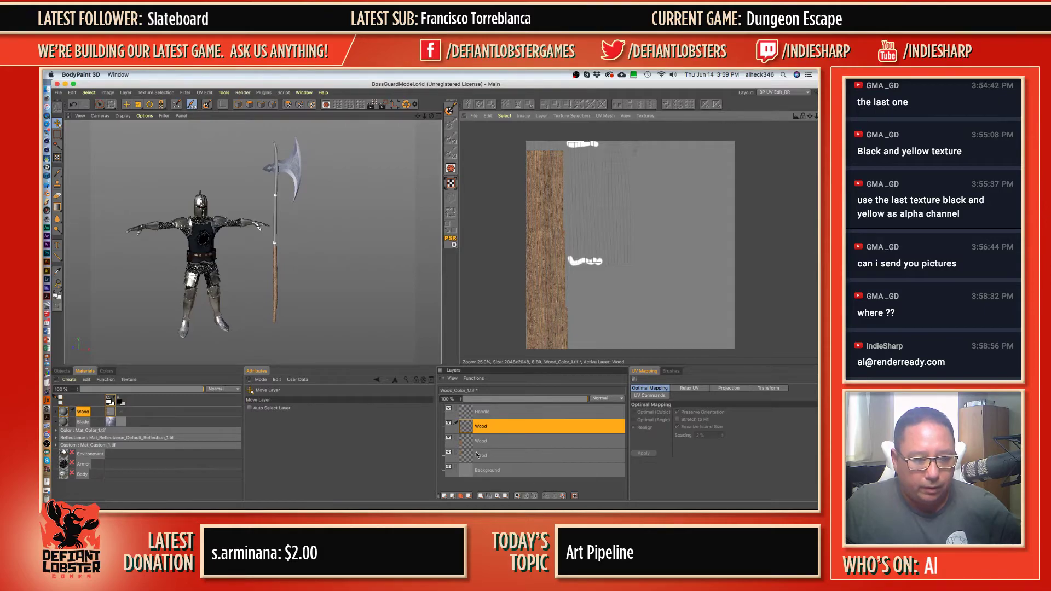
left_click(484, 495)
left_click(480, 495)
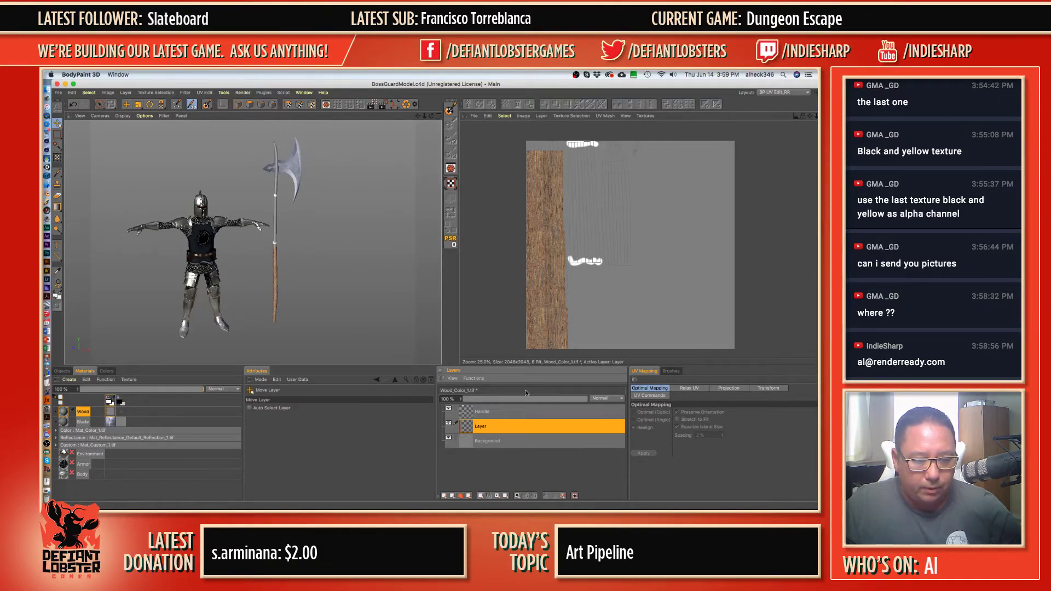
- Move the merged wood layer up to the texture's top edge and stretch it down to the bottom edge
left_click_drag(552, 299, 553, 290)
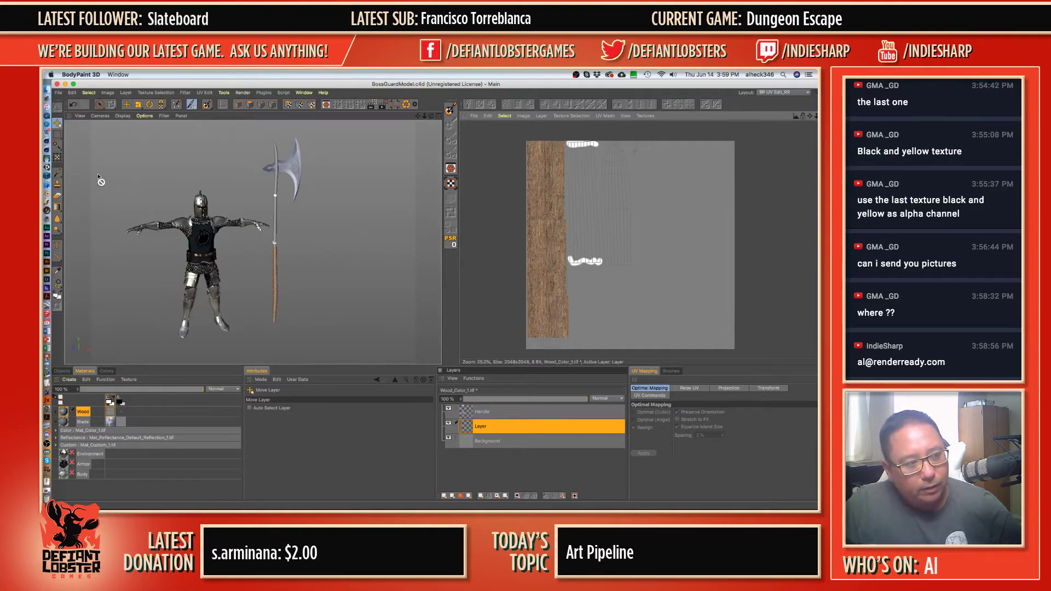
left_click(57, 158)
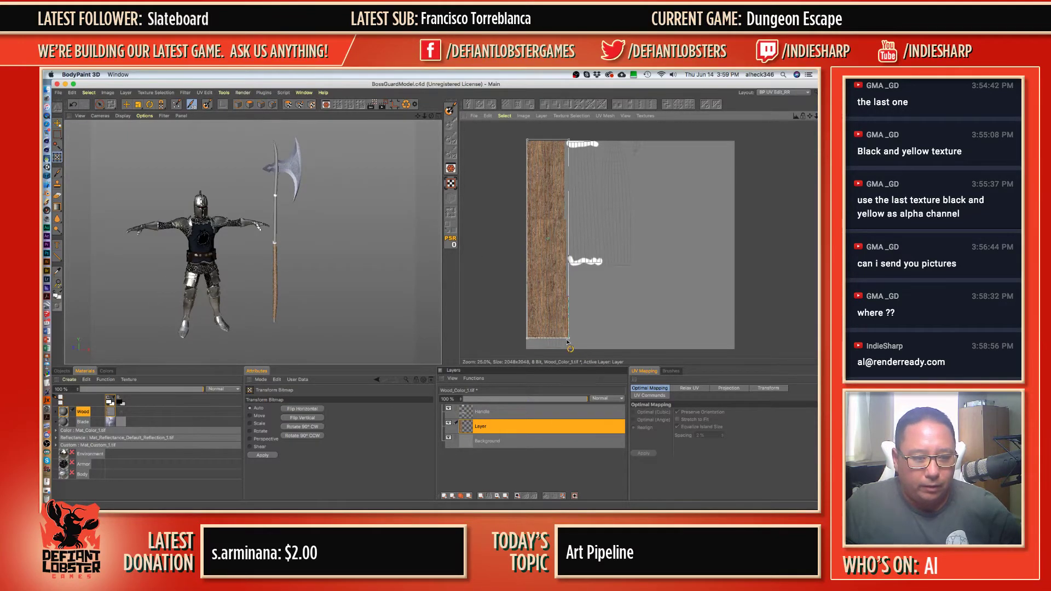
left_click_drag(569, 340, 570, 351)
key("e")
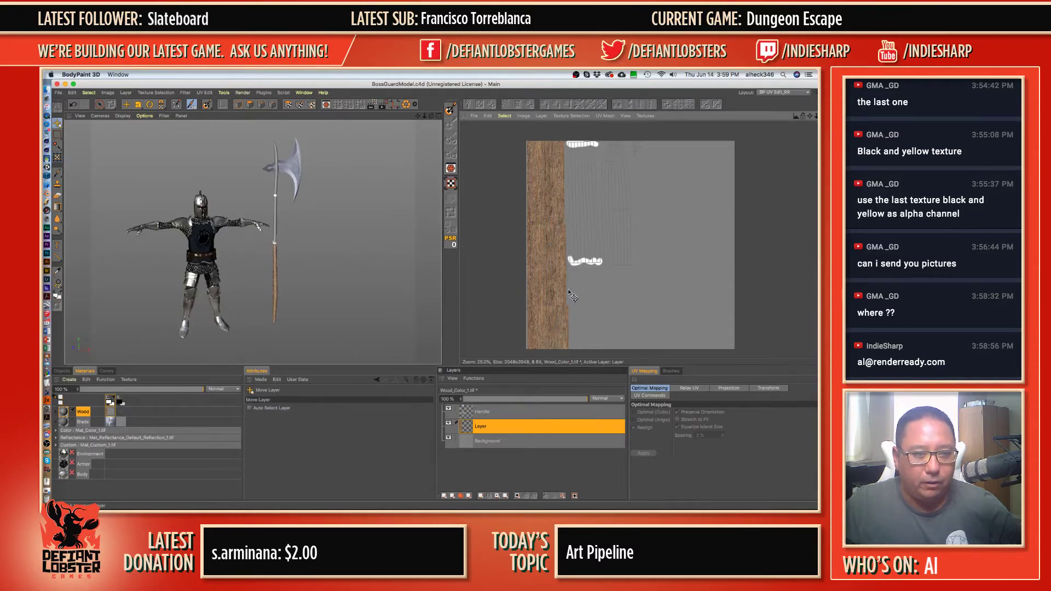
scroll(568, 290, "up", 3)
scroll(525, 250, "down", 3)
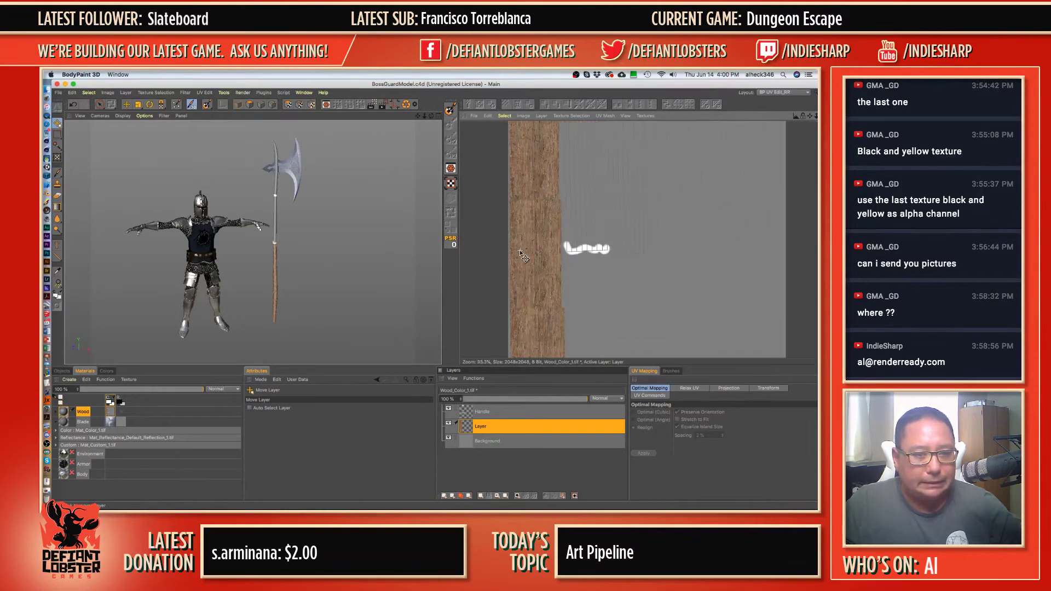
- Duplicate the merged wood layer and place the copy over the third UV strip, flush with its left edge
right_click(486, 430)
left_click(506, 393)
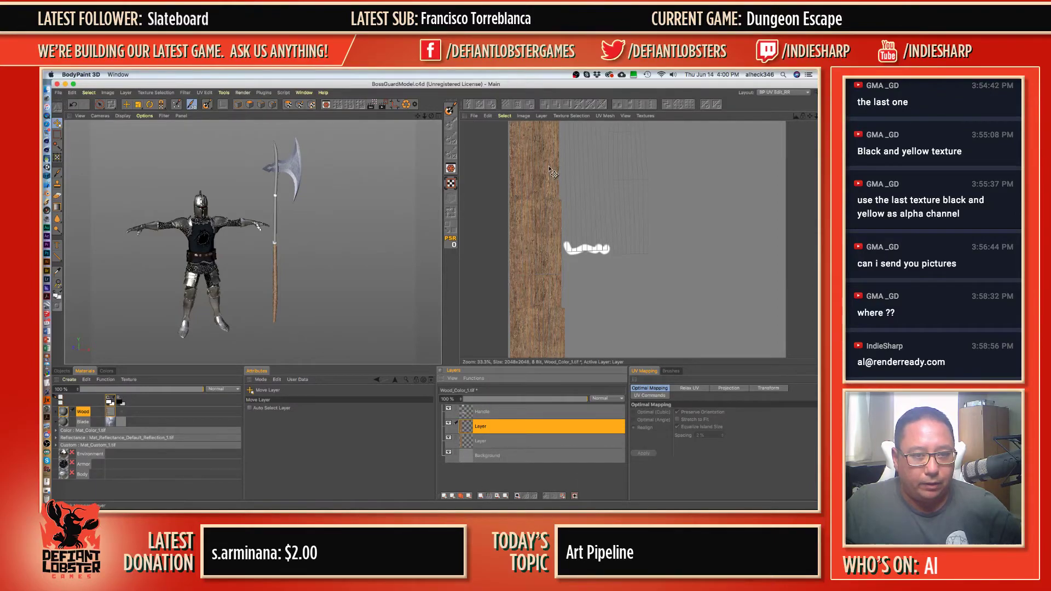
left_click_drag(550, 171, 649, 173)
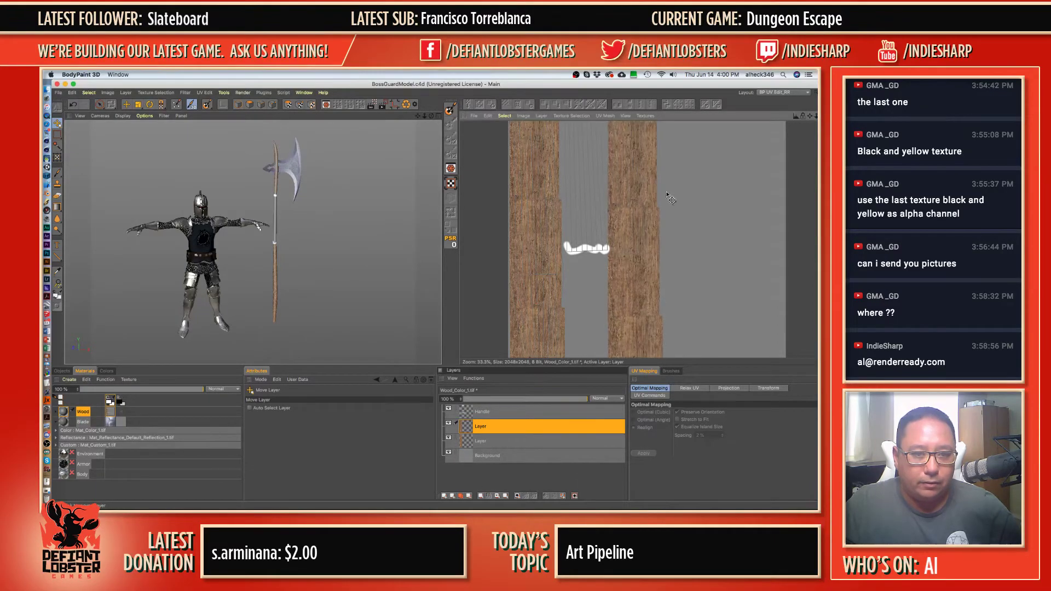
left_click_drag(669, 272, 650, 254)
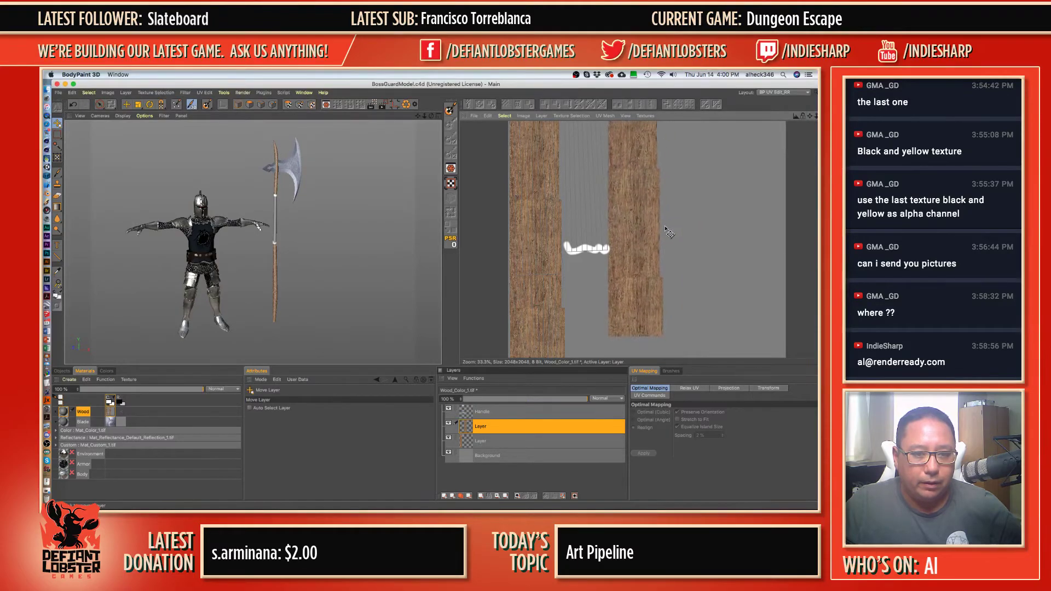
- Tilt the copied wood layer slightly with Transform Bitmap so it follows the slant of the third UV strip
left_click(57, 157)
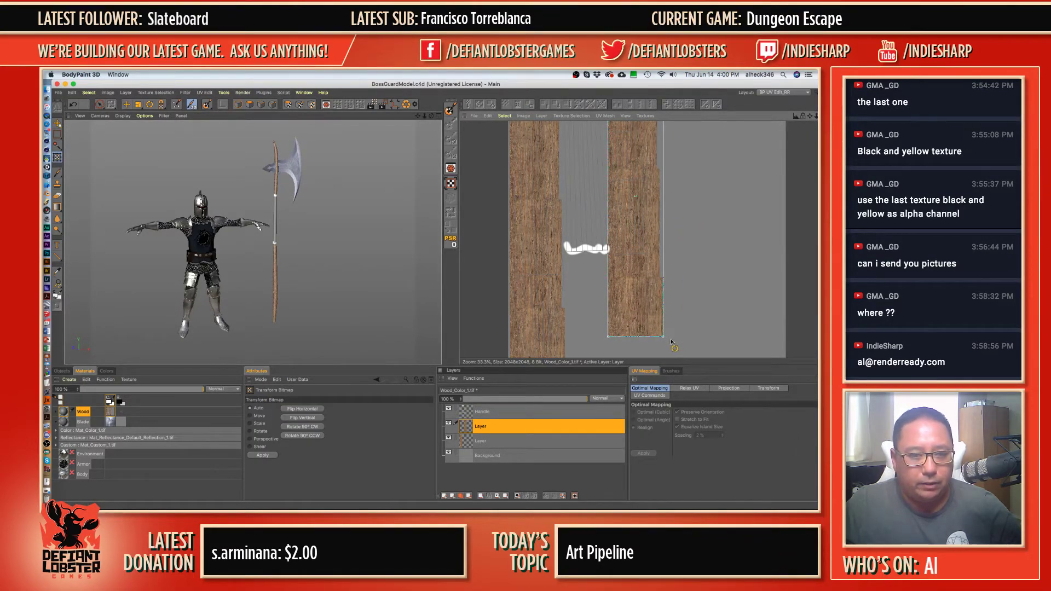
left_click_drag(673, 343, 632, 287)
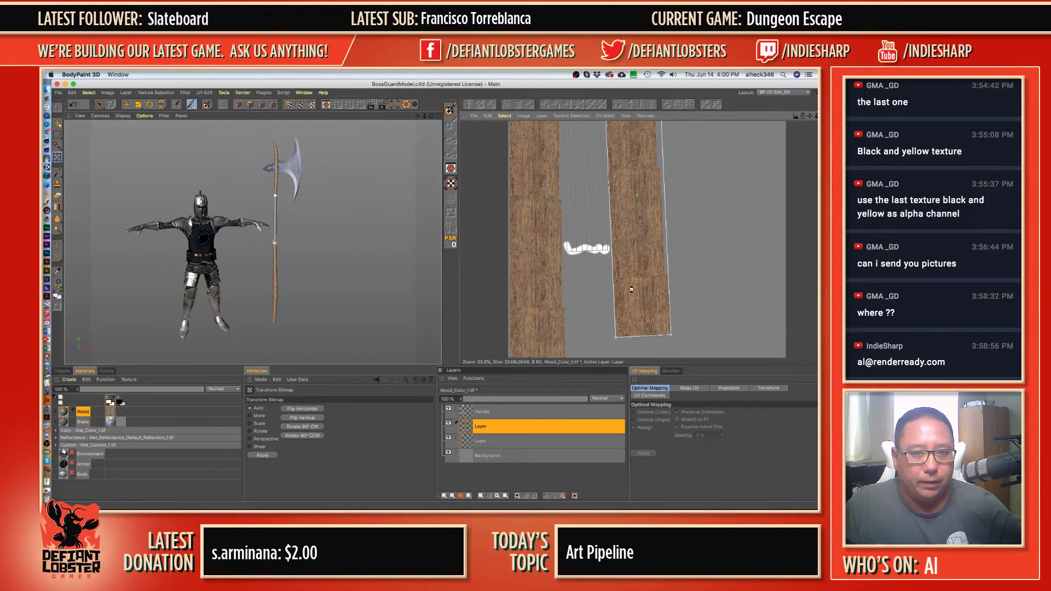
key("e")
mouse_move(643, 267)
middle_mouse_down("alt")
mouse_move(643, 364)
mouse_move(652, 282)
middle_mouse_up("alt")
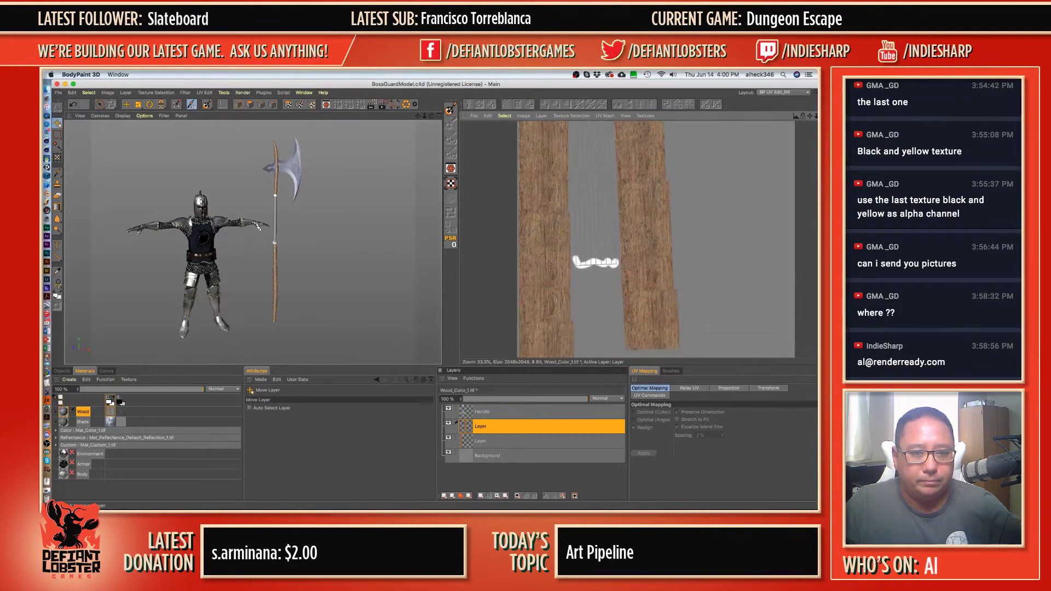
- Clone wood grain with an enlarged Clone brush over the uncovered upper right edge of the tilted wood strip
scroll(641, 238, "down", 2)
left_click(57, 184)
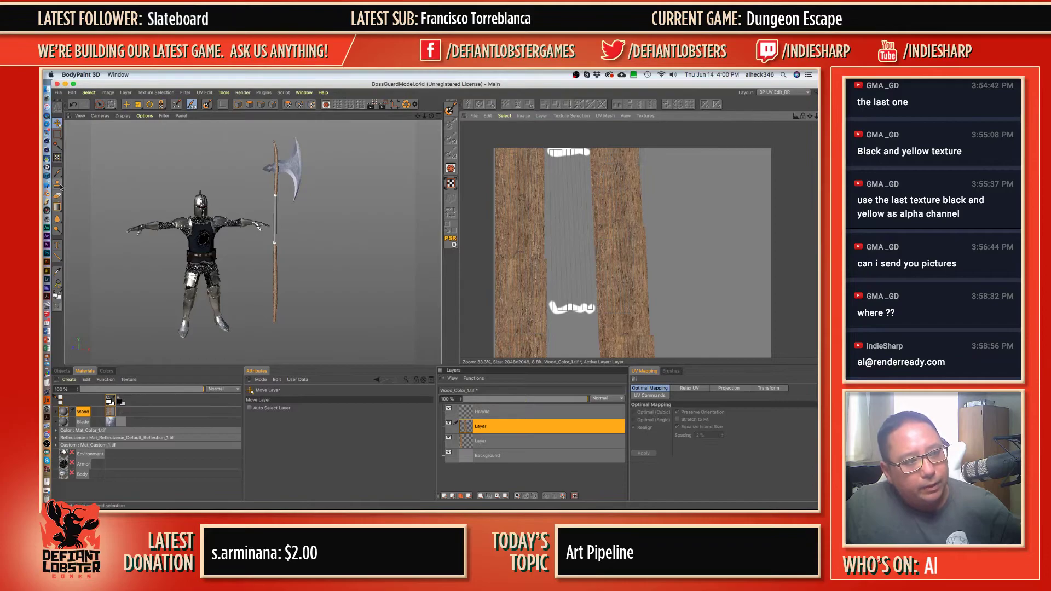
left_click(642, 146, "ctrl")
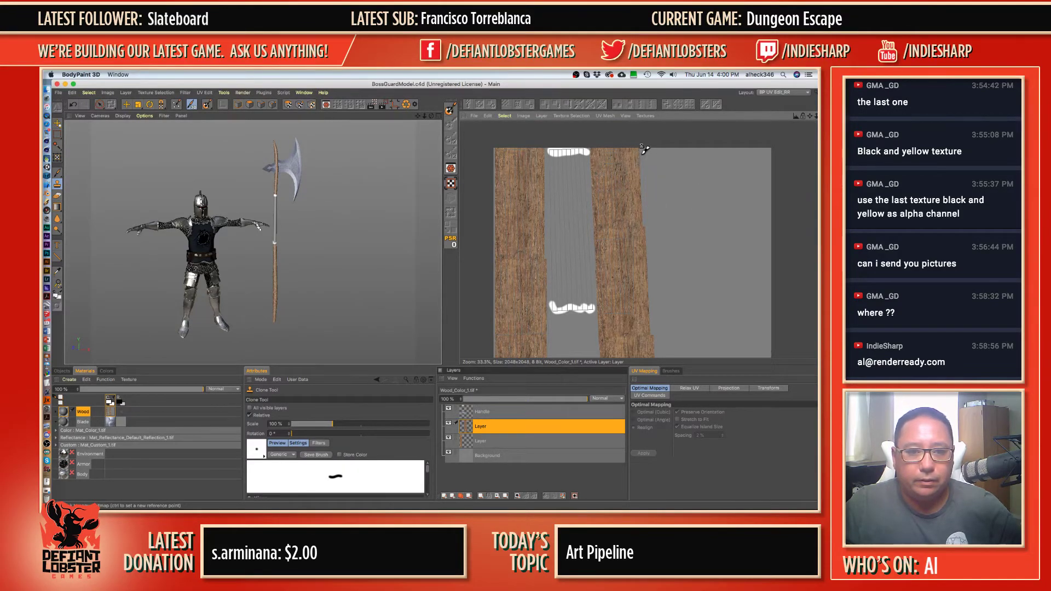
key("]")
key("]")
key("]")
key("]")
key("]")
key("]")
key("]")
key("]")
key("]")
key("]")
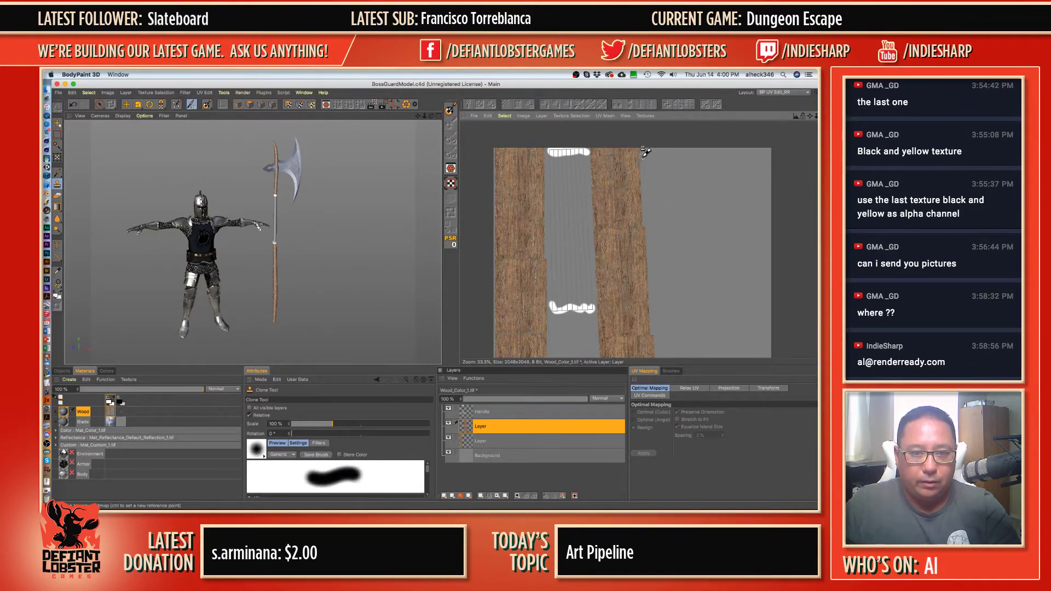
mouse_move(643, 154)
left_mouse_down()
mouse_move(650, 143)
mouse_move(645, 173)
left_mouse_up()
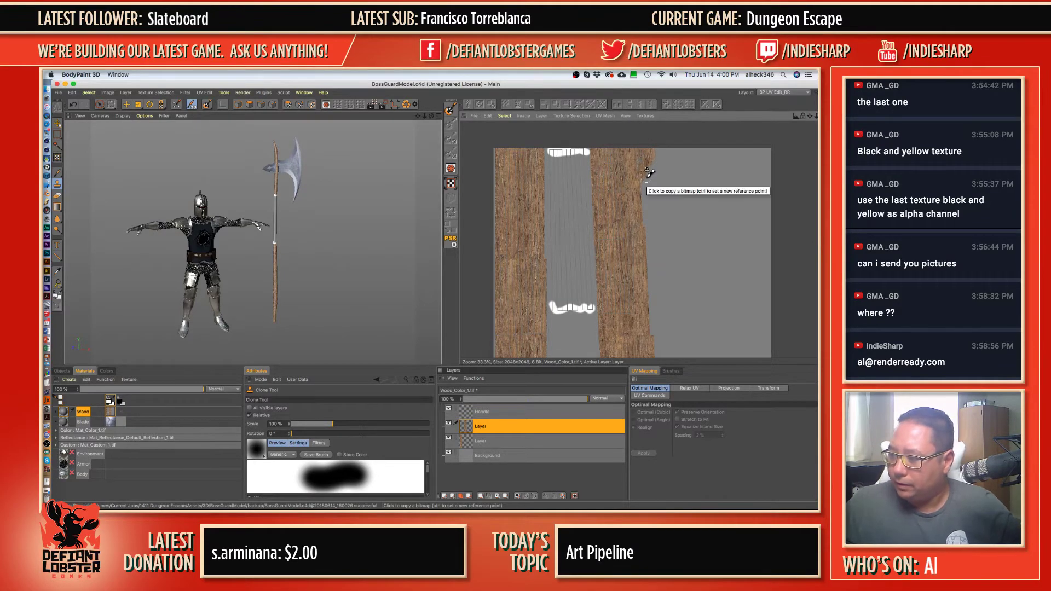
- Merge the copied wood layer down into the original wood layer
scroll(646, 295, "down", 2)
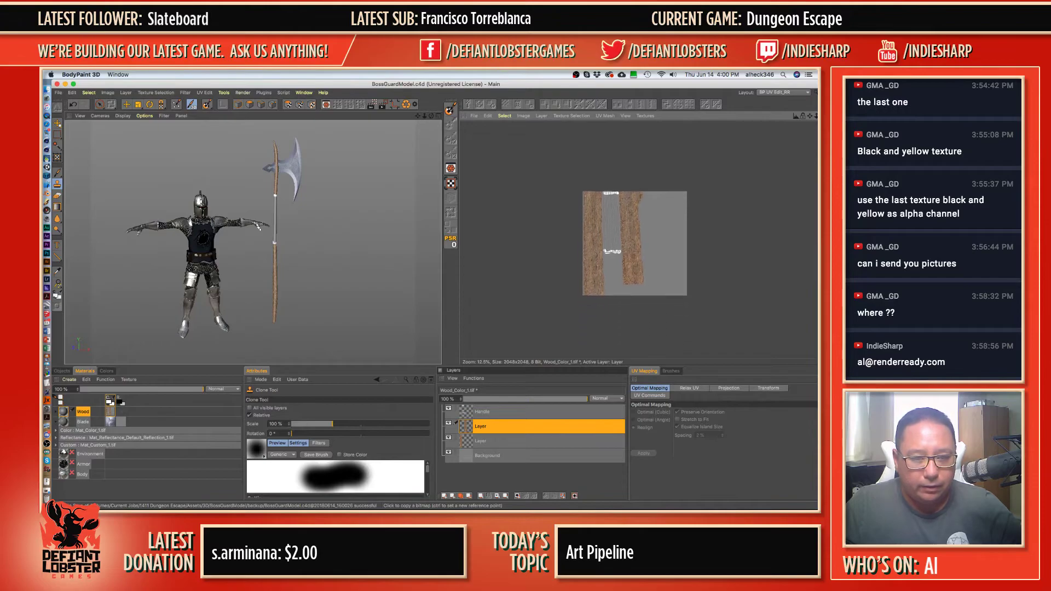
scroll(636, 284, "up", 1)
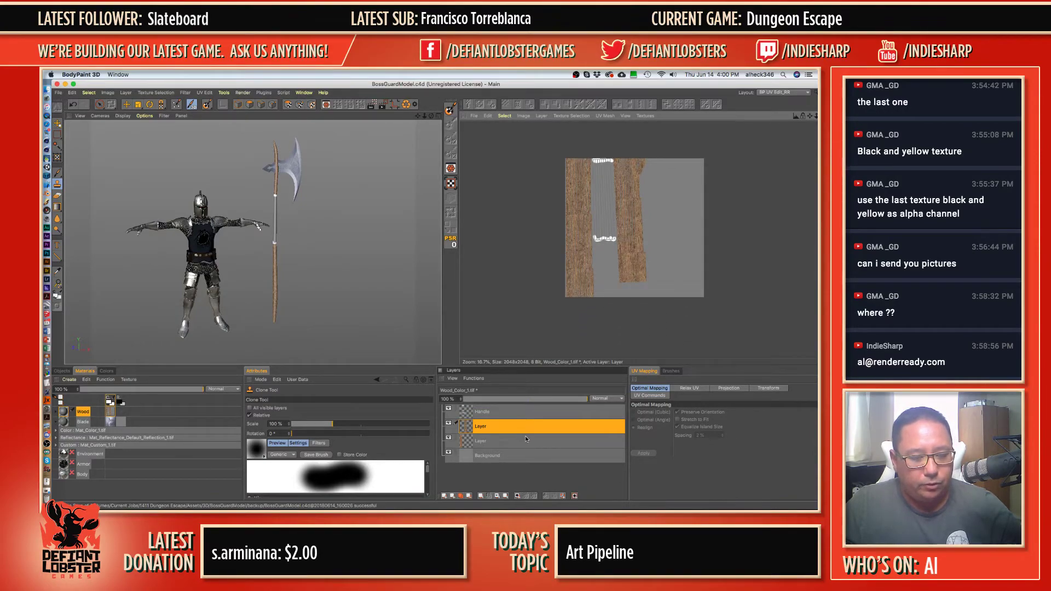
scroll(628, 236, "up", 1)
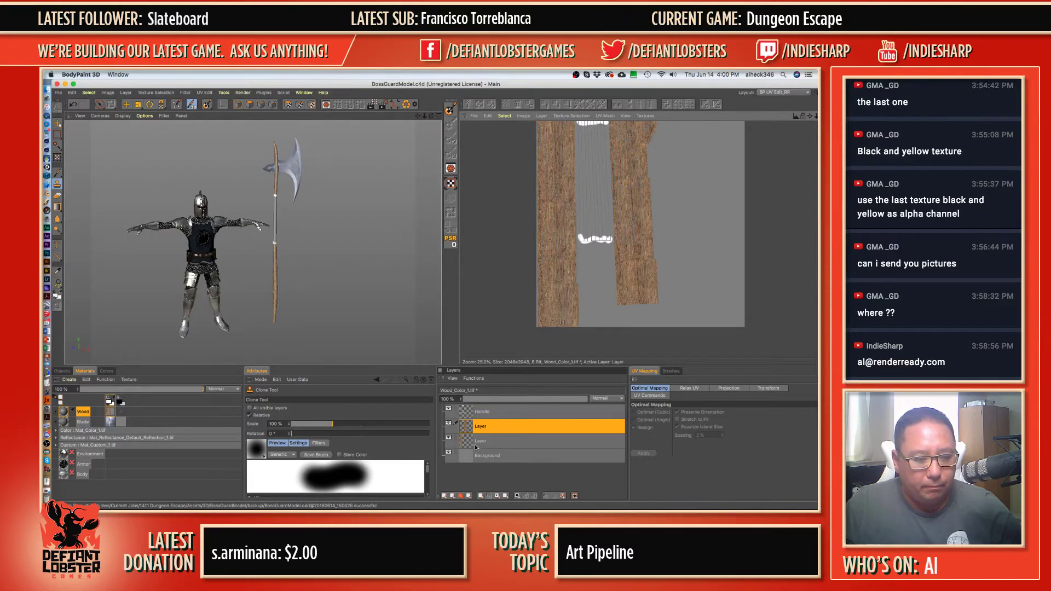
left_click(482, 497)
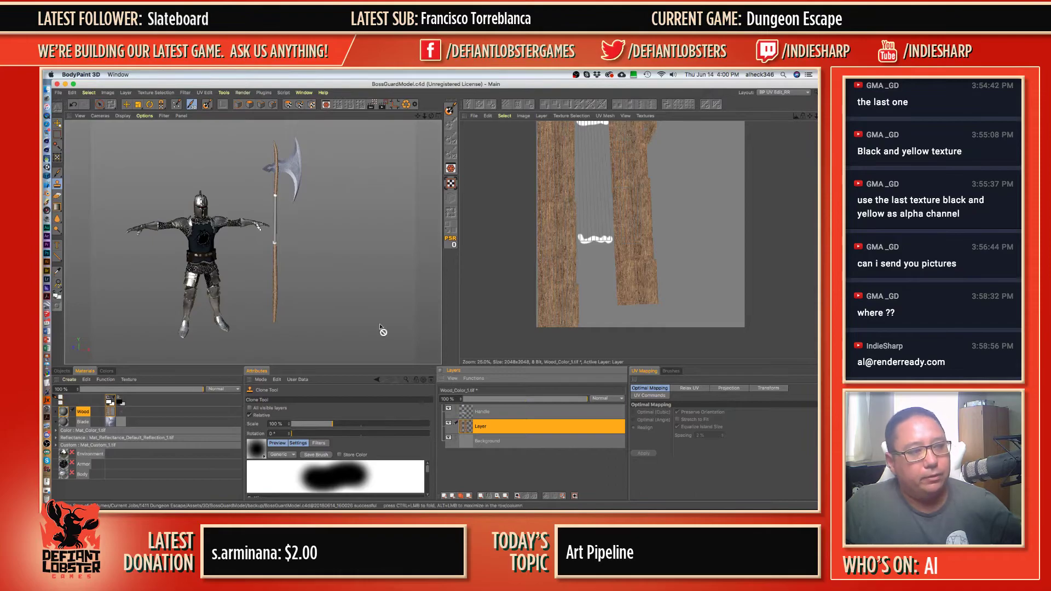
- Switch to the Brush tool and choose a dark brown paint colour from the orange hue range
left_click(59, 173)
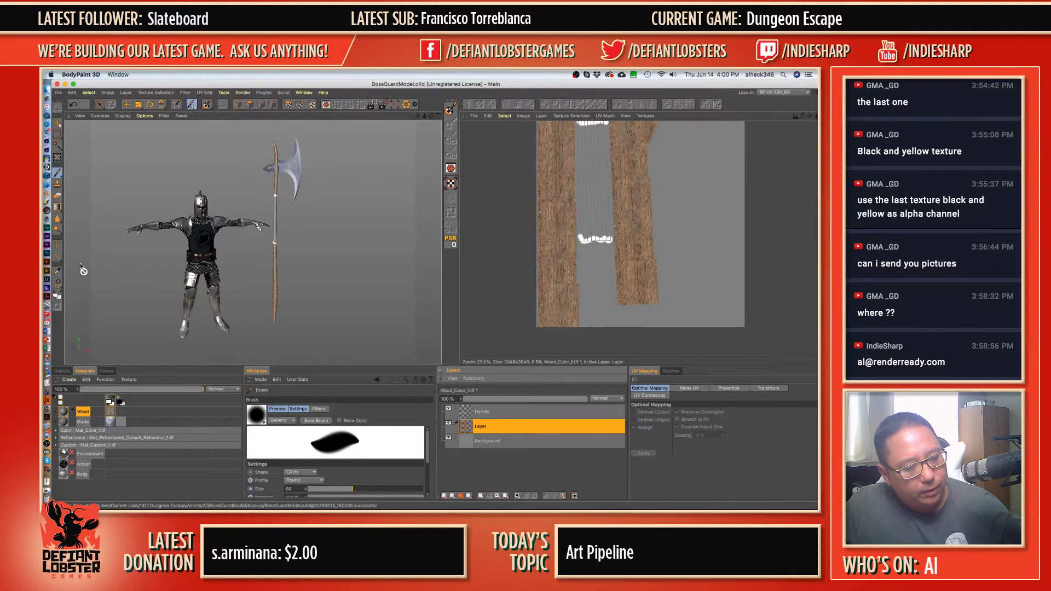
left_click(107, 371)
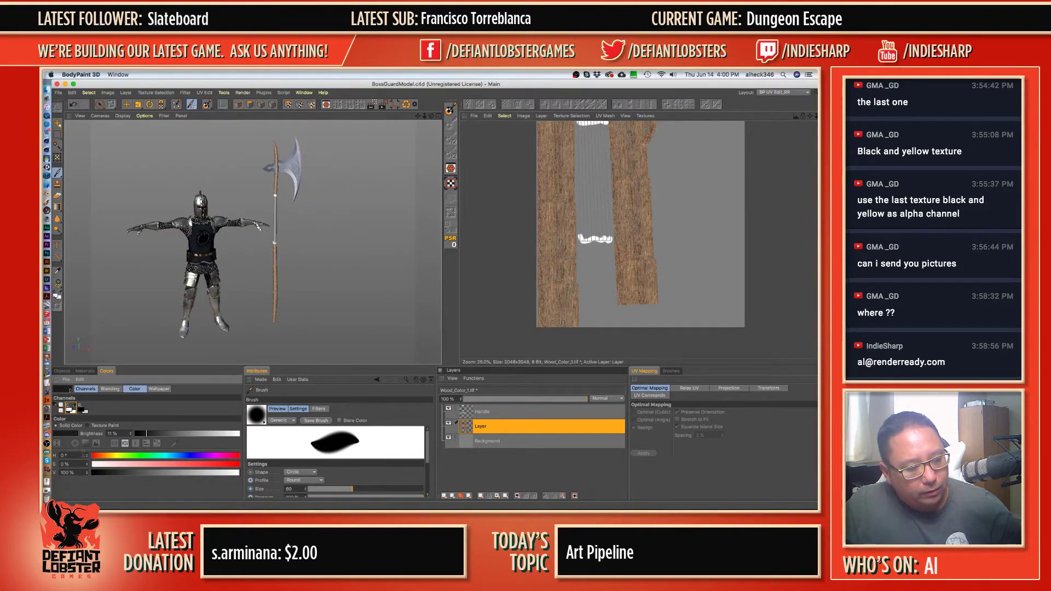
left_click(85, 443)
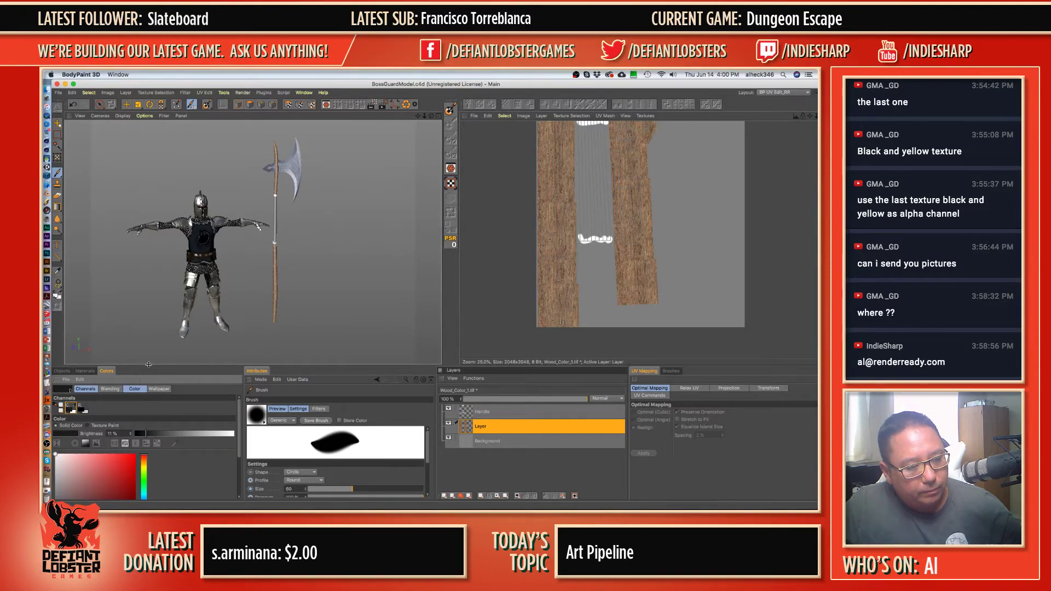
left_click_drag(149, 364, 149, 326)
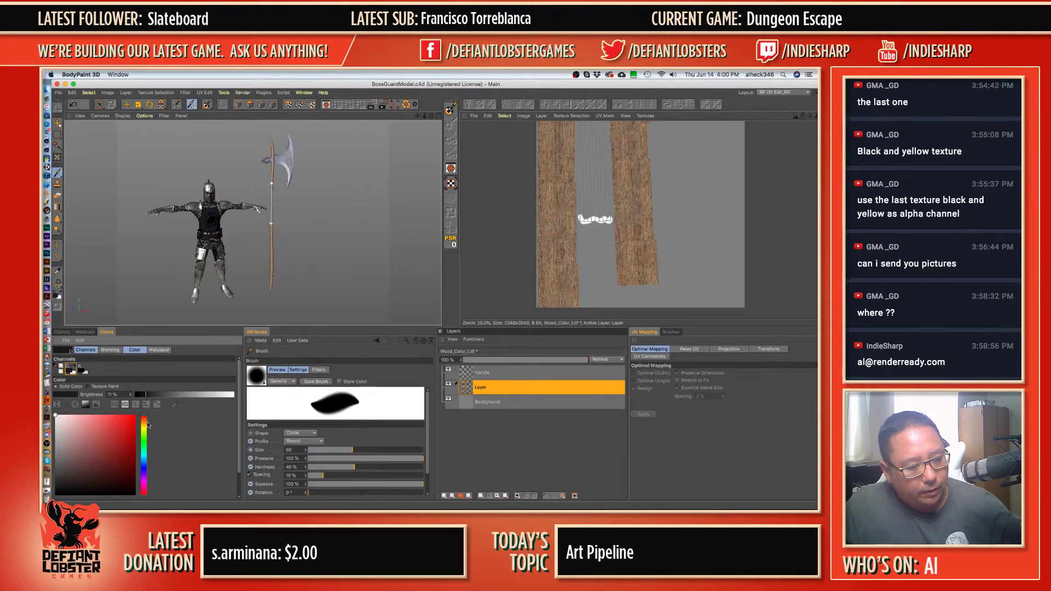
left_click_drag(146, 423, 144, 425)
left_click_drag(101, 472, 85, 470)
left_click_drag(142, 435, 143, 423)
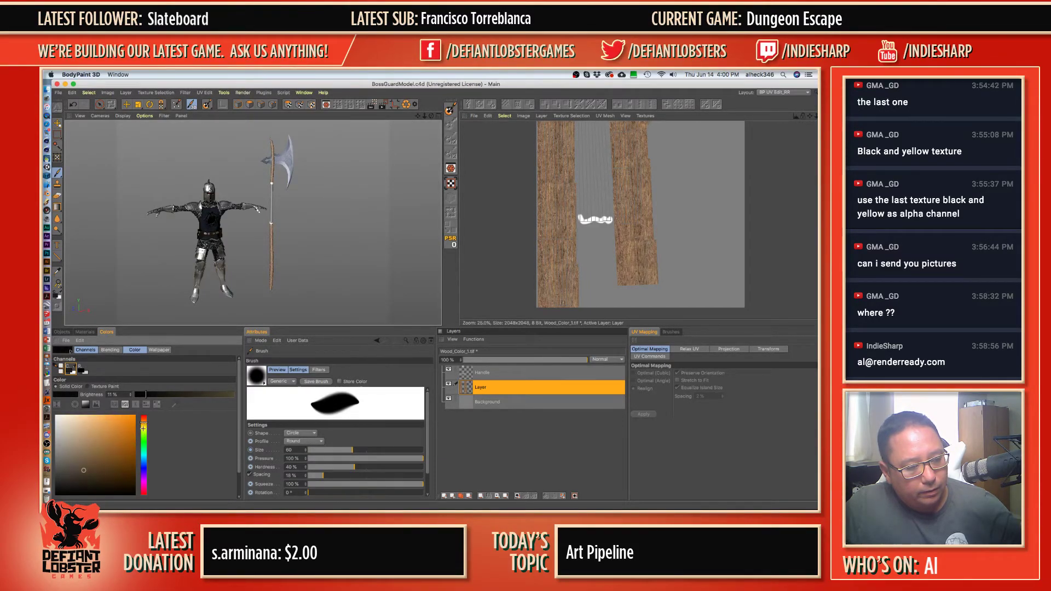
left_click_drag(84, 470, 114, 479)
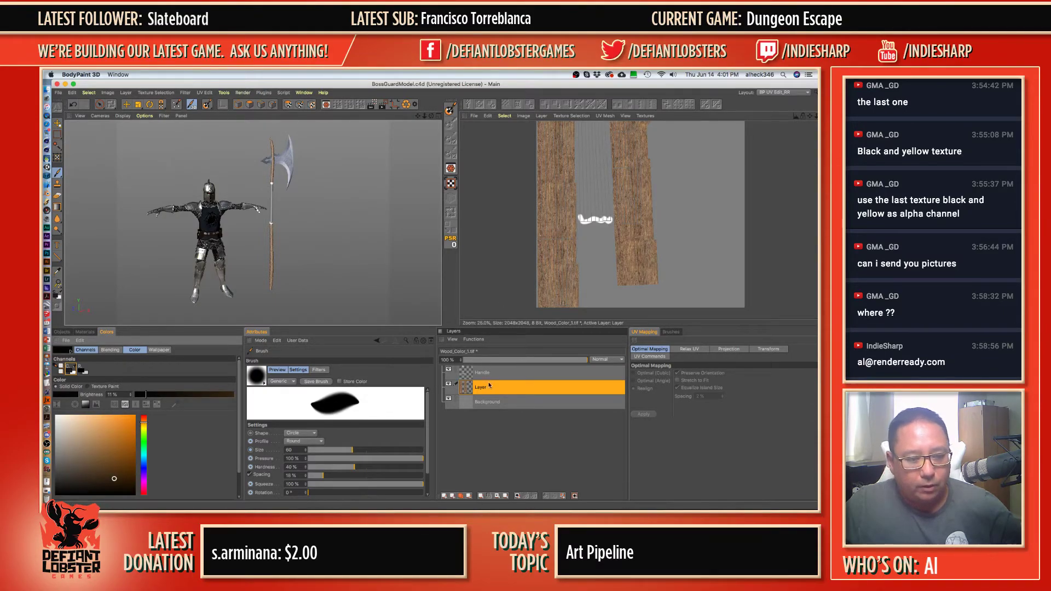
- Add a new layer above the wood layer and set its blend mode to Overlay
left_click(444, 496)
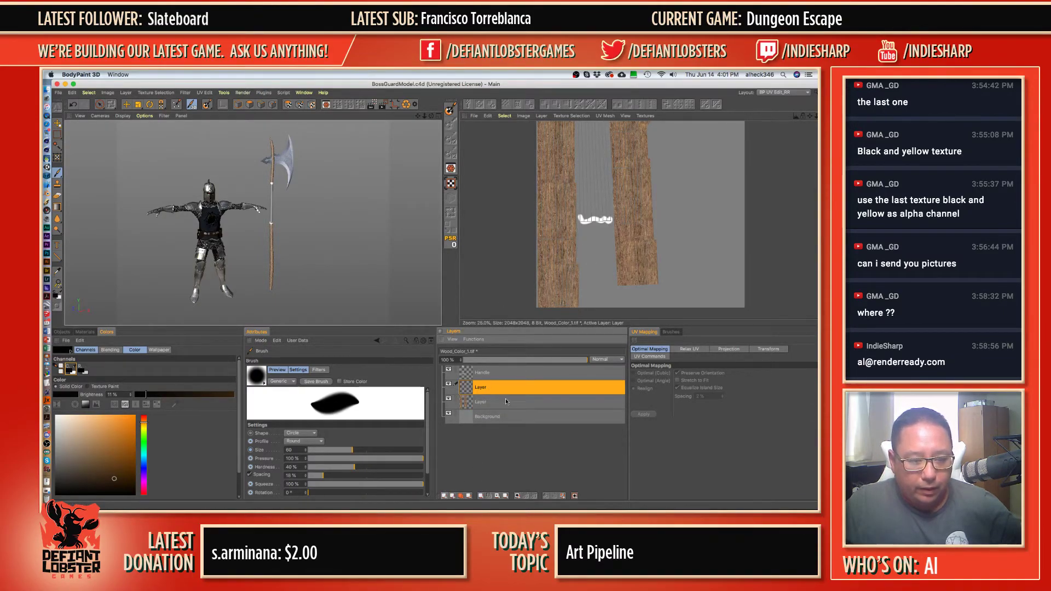
left_click(585, 362)
left_click(605, 238)
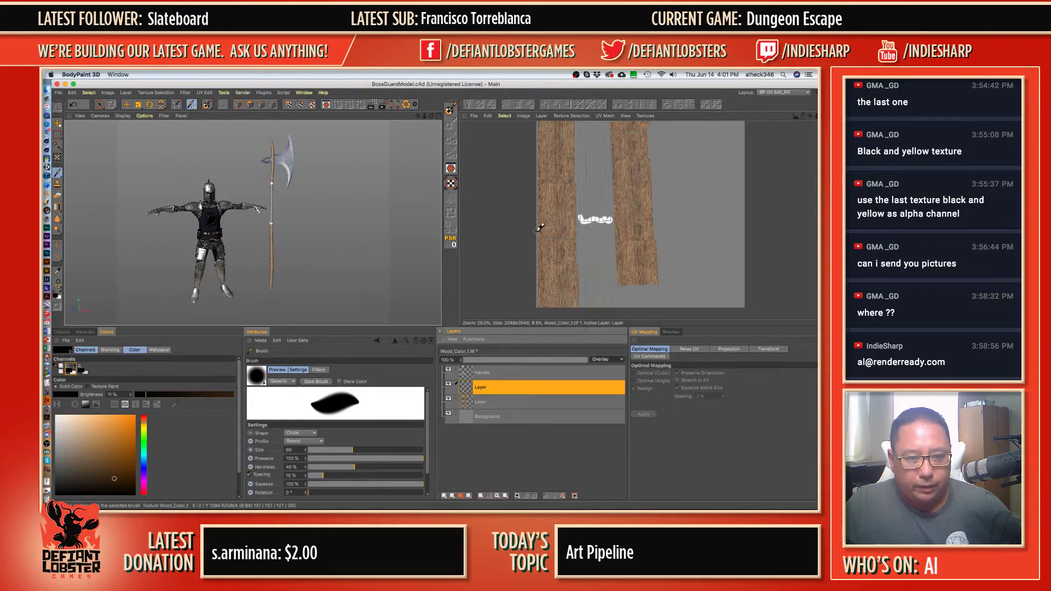
- Paint the whole leftmost wood strip dark brown on the new layer with a much larger brush
key("bracketright")
key("bracketright")
middle_click_drag(551, 224, 564, 223)
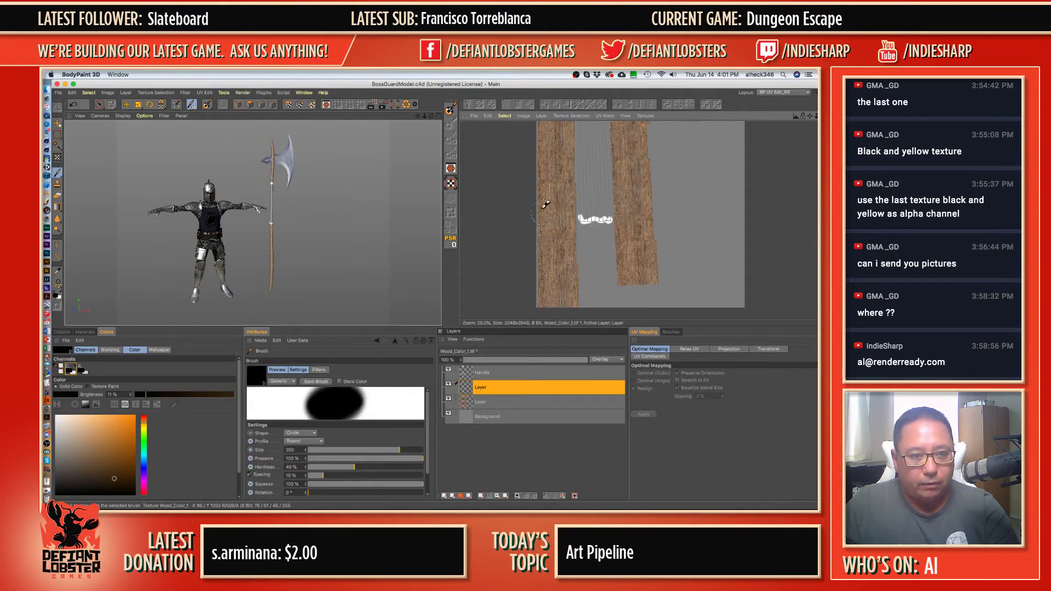
mouse_move(546, 196)
left_mouse_down()
mouse_move(553, 266)
mouse_move(570, 196)
mouse_move(559, 263)
mouse_move(539, 284)
mouse_move(545, 296)
mouse_move(556, 268)
mouse_move(580, 299)
left_mouse_up()
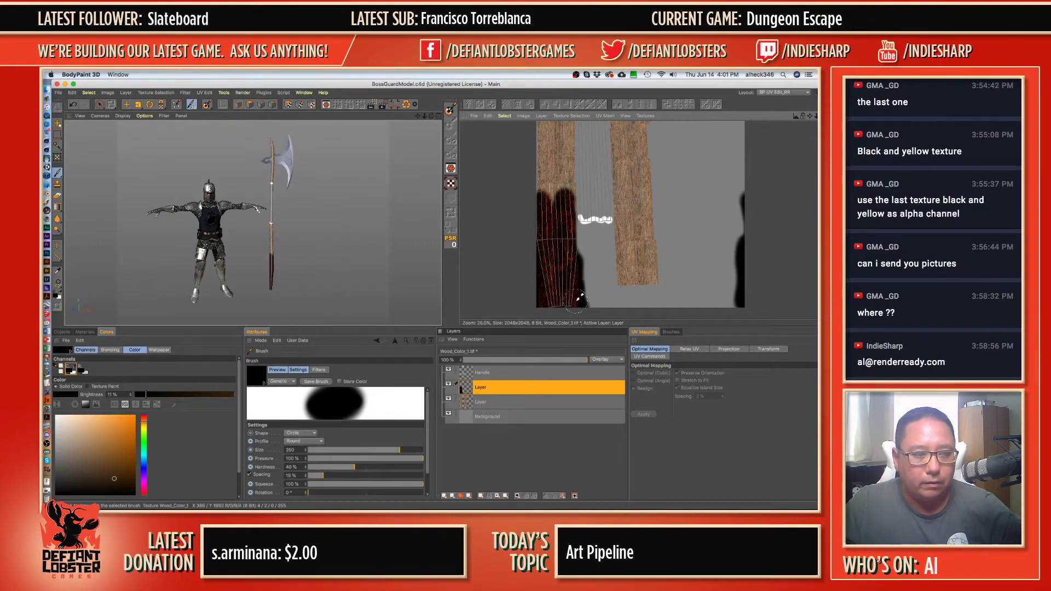
left_click_drag(568, 202, 569, 173)
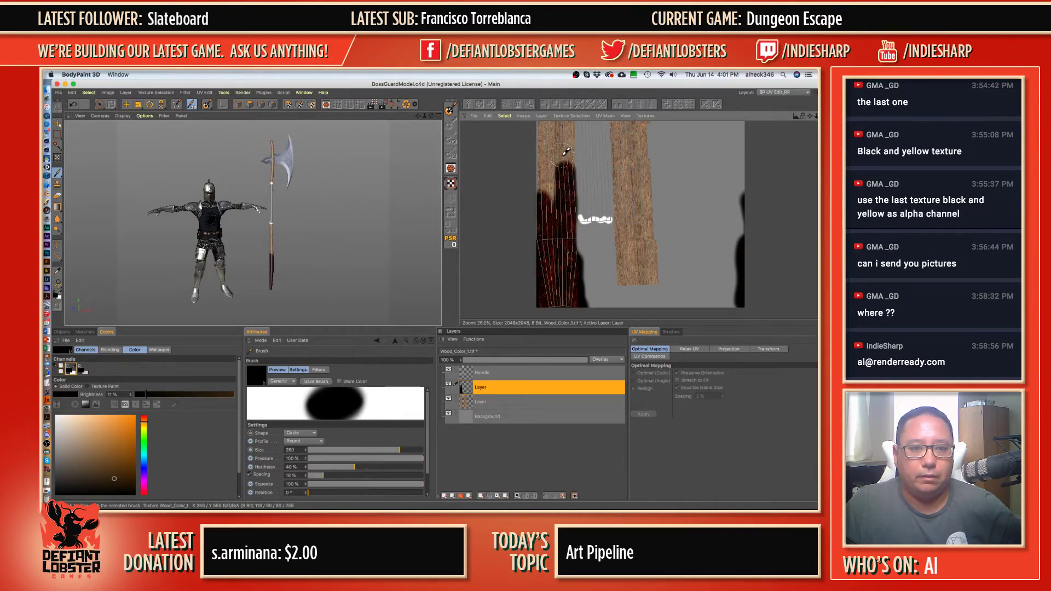
middle_click_drag(560, 218, 551, 262)
mouse_move(542, 267)
left_mouse_down()
mouse_move(537, 169)
mouse_move(545, 247)
left_mouse_up()
left_click_drag(548, 157, 556, 209)
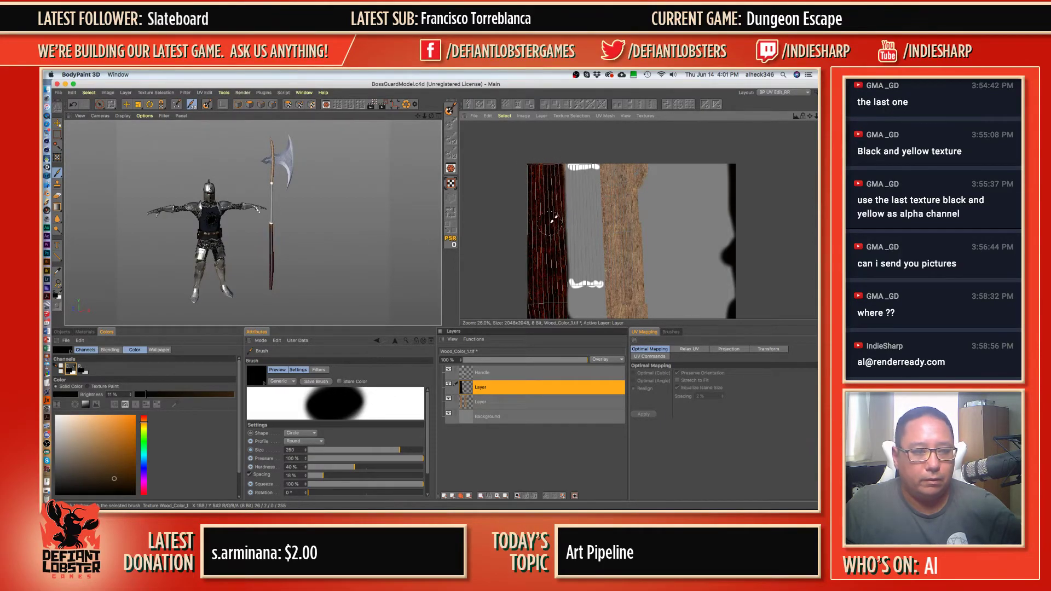
- Inspect the darkened handle on the model and change the paint layer's blend mode to Soft Light
scroll(280, 254, "up", 2)
right_click_drag(279, 250, 326, 228, "alt")
left_click_drag(300, 155, 200, 155, "alt")
scroll(312, 158, "down", 3)
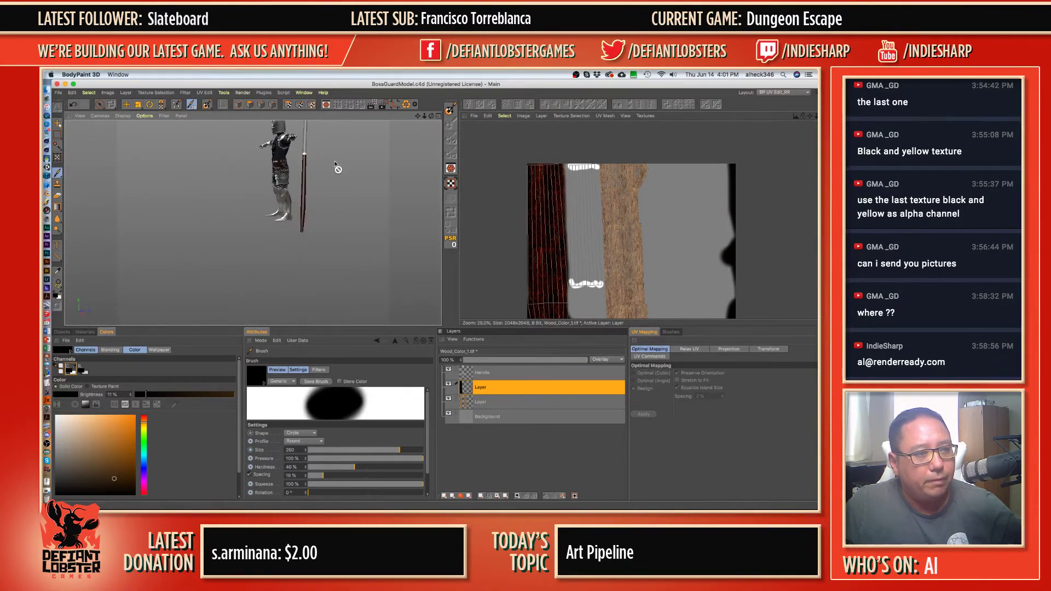
left_click_drag(336, 166, 355, 165, "alt")
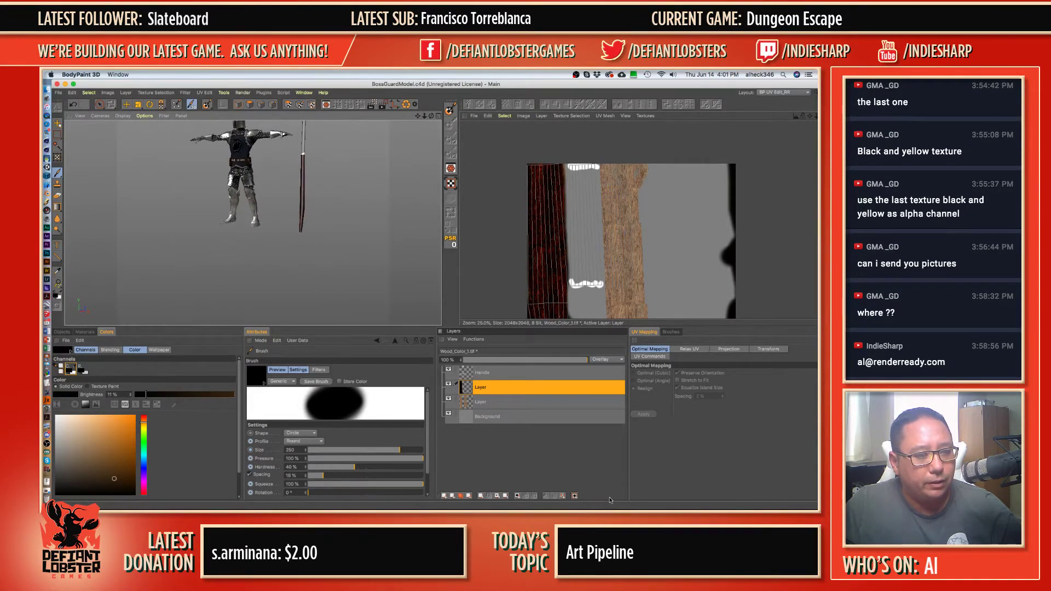
left_click(607, 359)
left_click(607, 248)
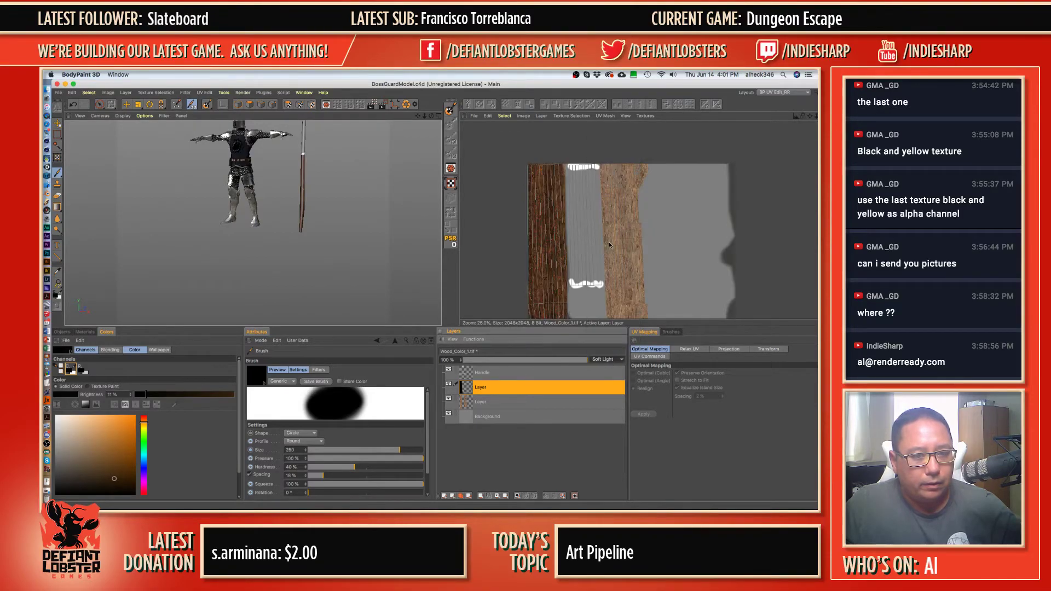
left_click_drag(307, 167, 277, 170, "alt")
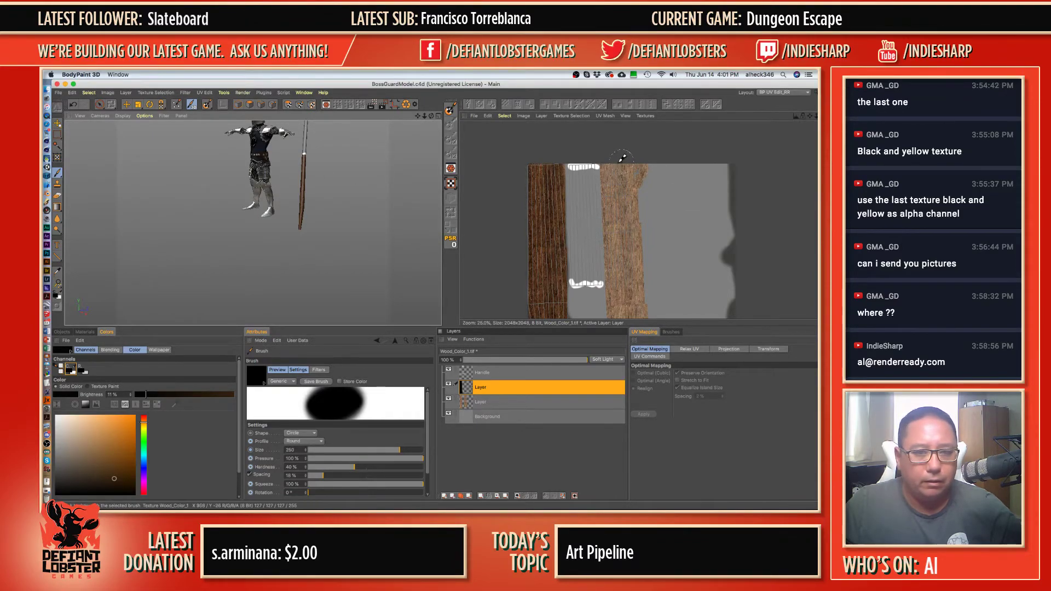
- Paint the dark brown over the third UV strip so its wood matches the leftmost strip
mouse_move(619, 159)
left_mouse_down()
mouse_move(627, 186)
mouse_move(644, 164)
mouse_move(646, 219)
mouse_move(619, 184)
mouse_move(612, 208)
mouse_move(613, 257)
mouse_move(627, 219)
mouse_move(633, 288)
mouse_move(631, 264)
left_mouse_up()
middle_click_drag(631, 252, 650, 147, "alt")
mouse_move(633, 170)
left_mouse_down()
mouse_move(641, 215)
mouse_move(629, 187)
mouse_move(625, 219)
mouse_move(627, 173)
left_mouse_up()
middle_click_drag(596, 154, 586, 233, "alt")
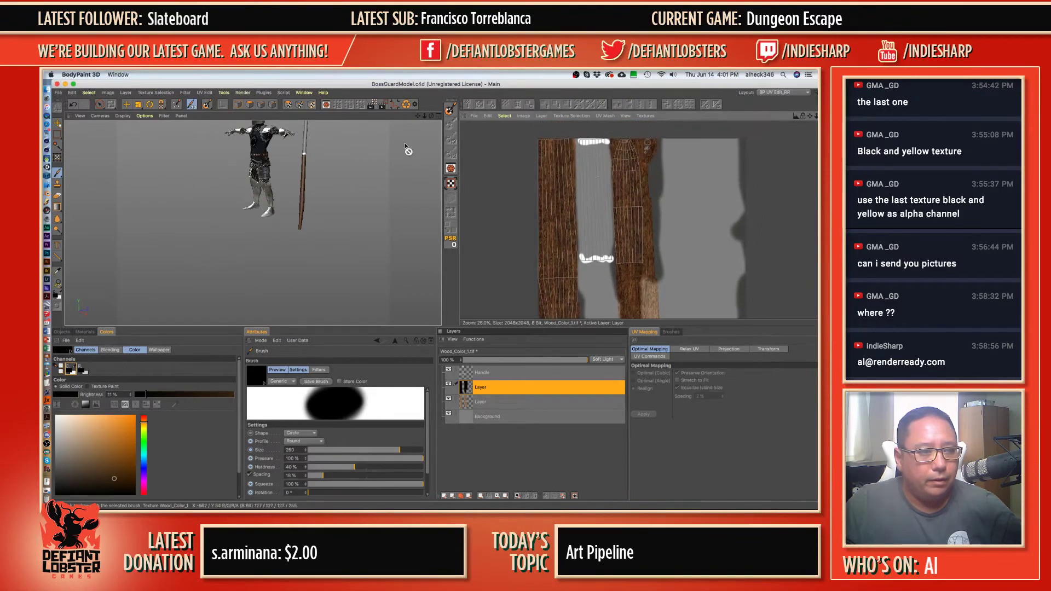
- Bring the axe's grey grip section into close view, select the Handle layer and turn on projection painting
scroll(311, 144, "up", 5)
left_click_drag(310, 149, 291, 229, "alt")
scroll(289, 230, "down", 5)
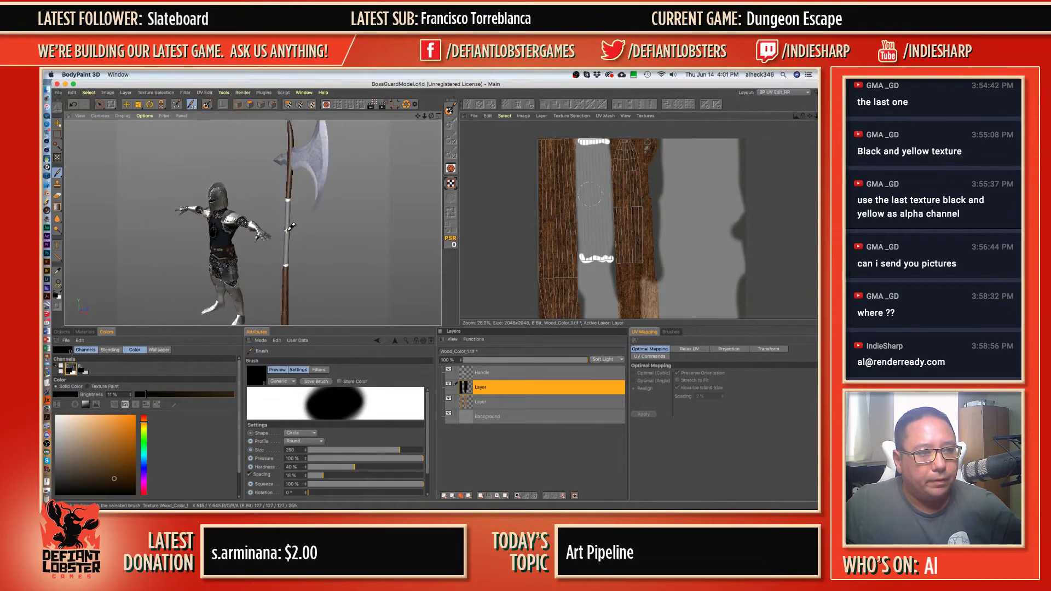
scroll(290, 228, "up", 2)
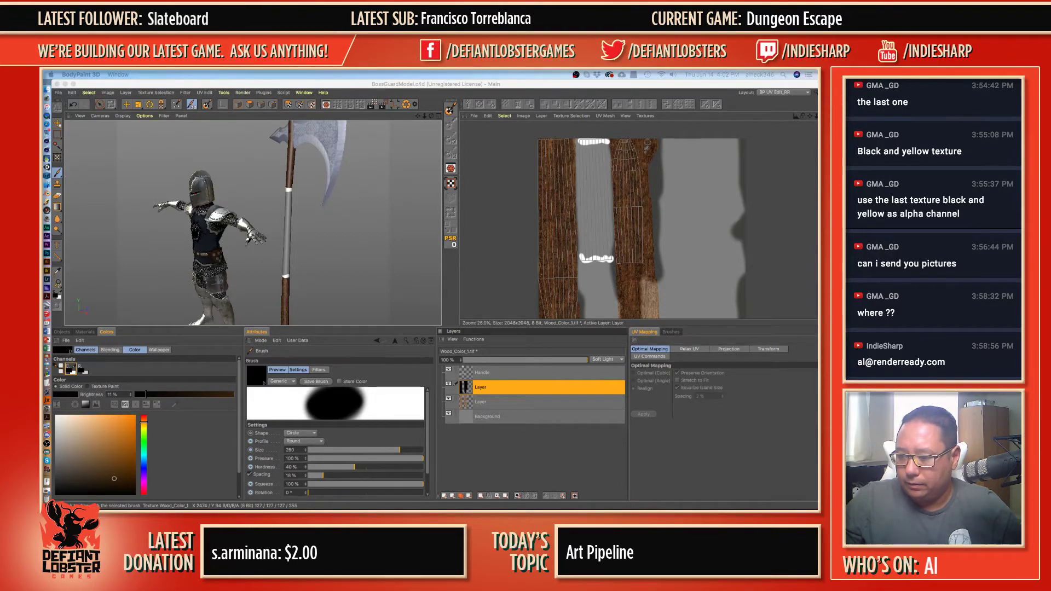
left_click(492, 387)
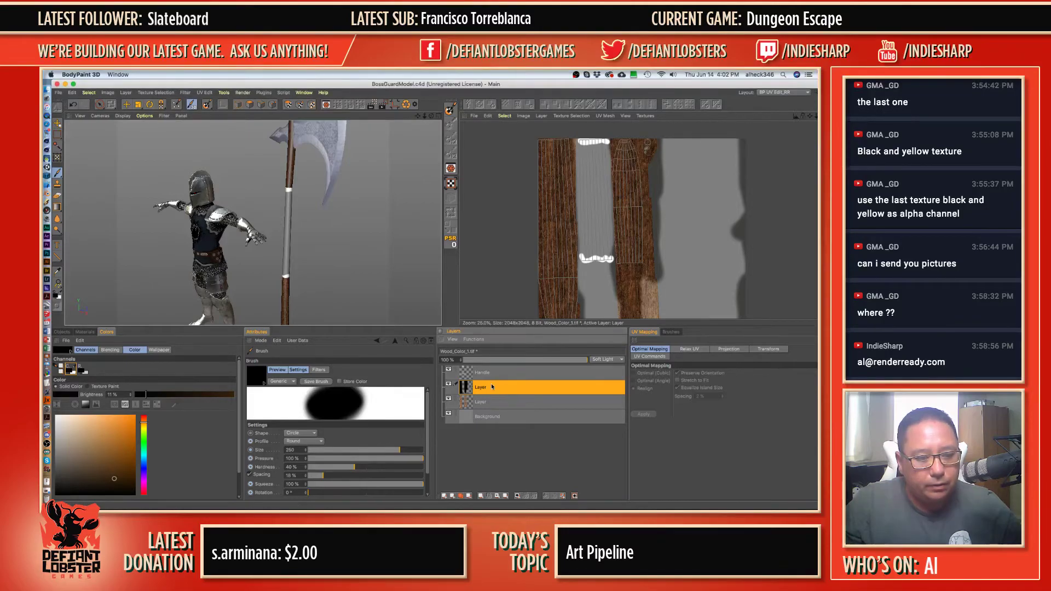
left_click(495, 373)
key("p")
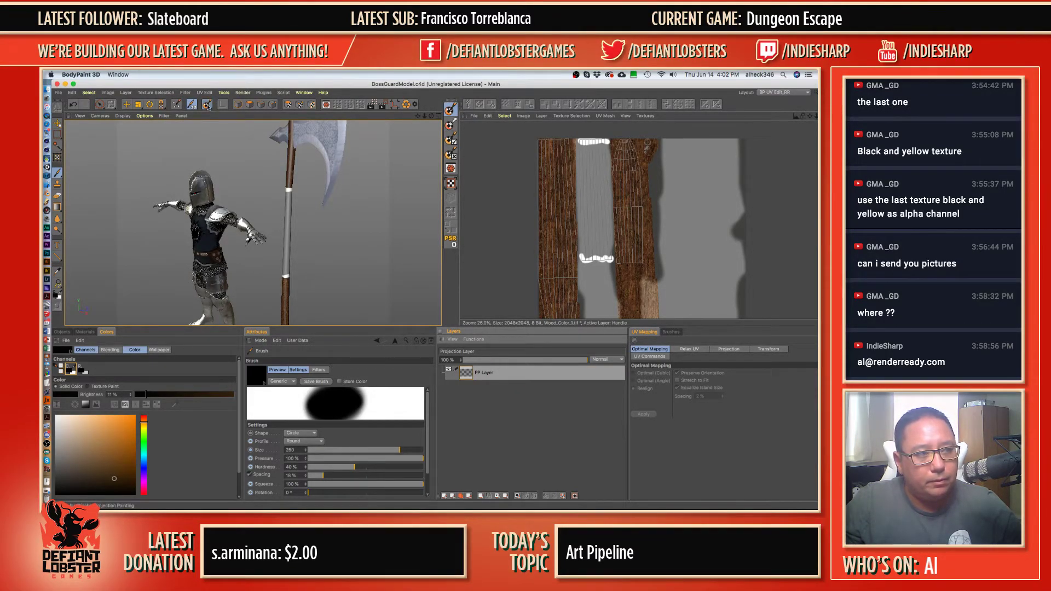
- Turn off projection painting and paste the copied dark leather image into the texture as a new layer
key("p")
left_click(491, 258)
key("super+v")
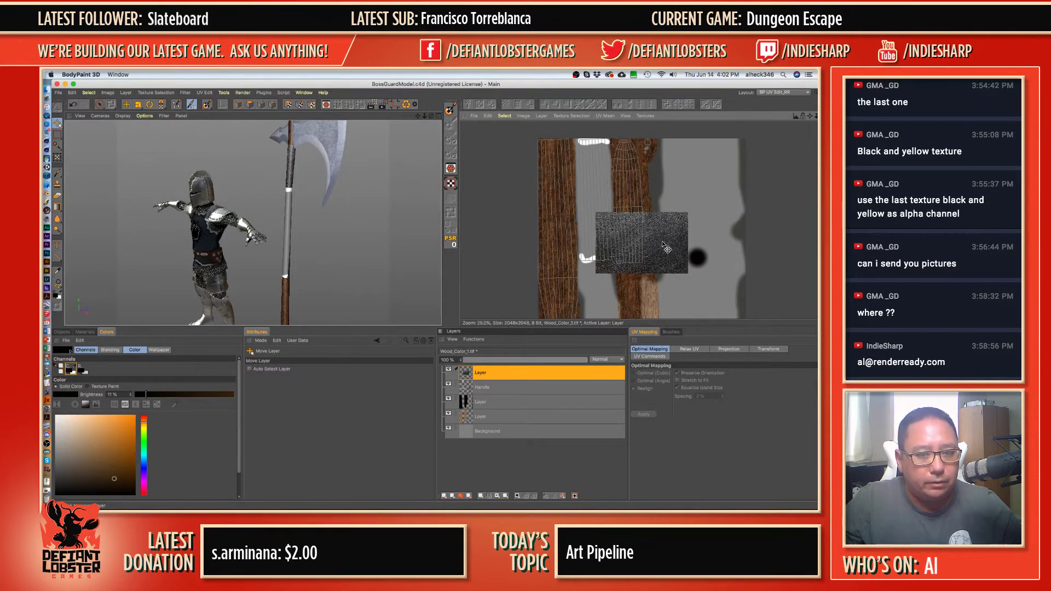
- Transform the pasted leather image to cover the grip's UV strip and check the grip up close on the model
left_click(57, 157)
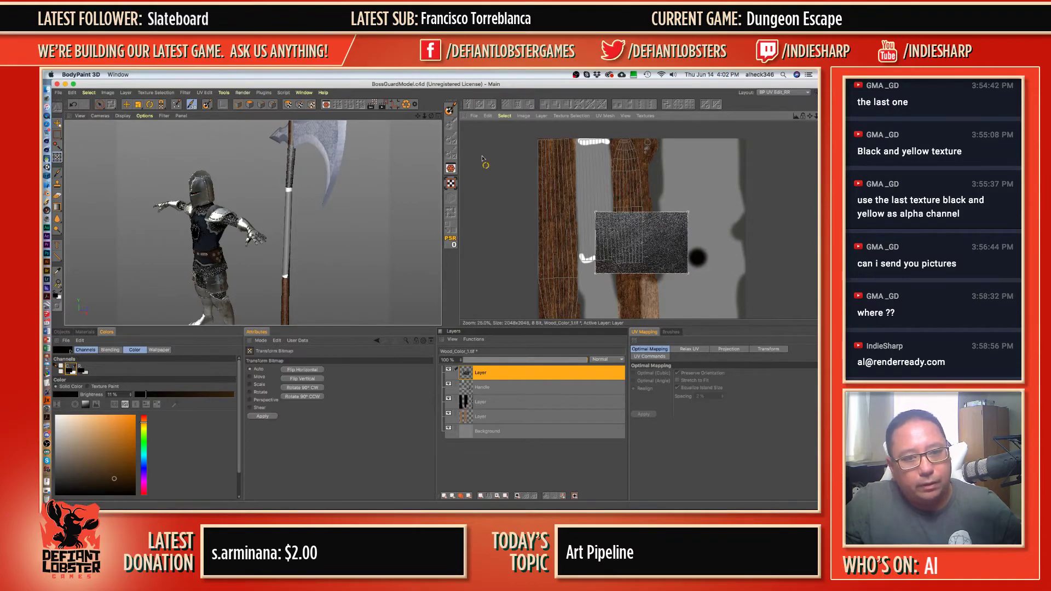
left_click_drag(698, 207, 611, 261)
key("e")
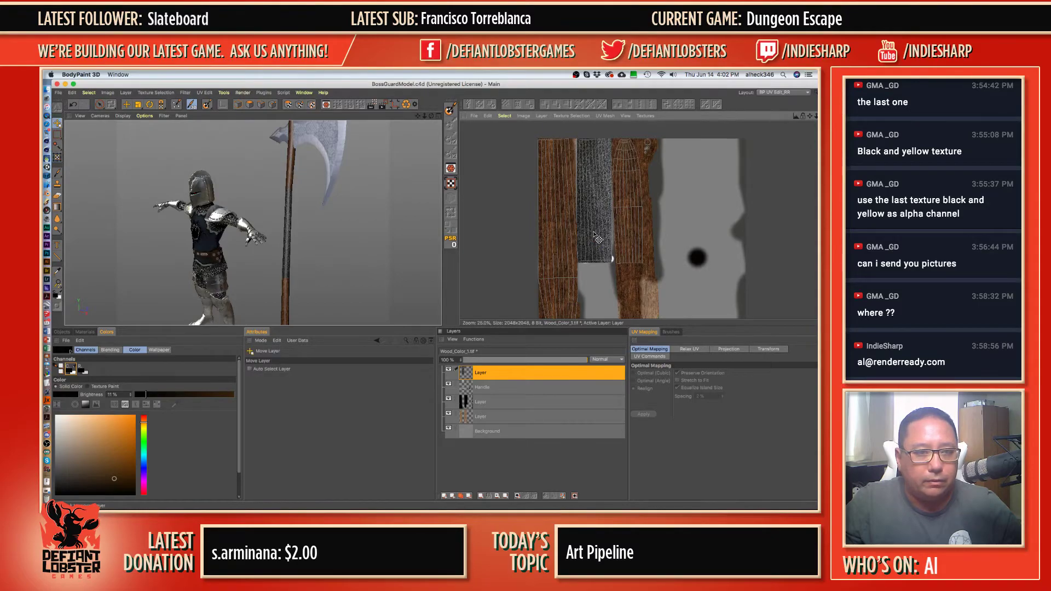
mouse_move(285, 203)
right_mouse_down("alt")
mouse_move(359, 202)
mouse_move(296, 178)
right_mouse_up("alt")
mouse_move(311, 171)
left_mouse_down("alt")
mouse_move(410, 172)
mouse_move(442, 297)
mouse_move(351, 166)
mouse_move(304, 174)
left_mouse_up("alt")
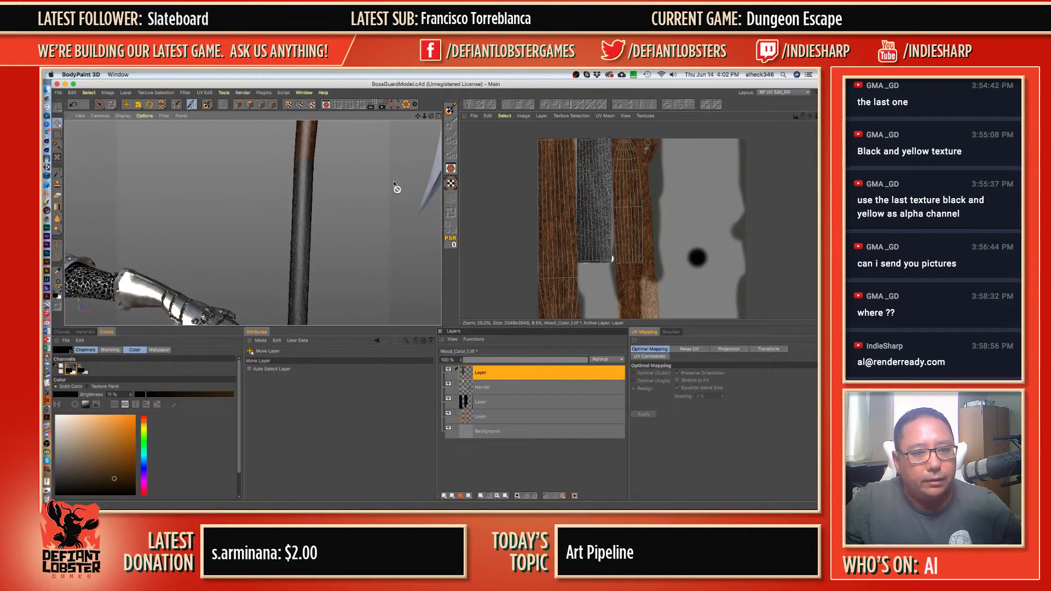
- Delete the Handle layer and add a new empty layer above the leather layer
left_click(515, 376)
left_click(484, 389)
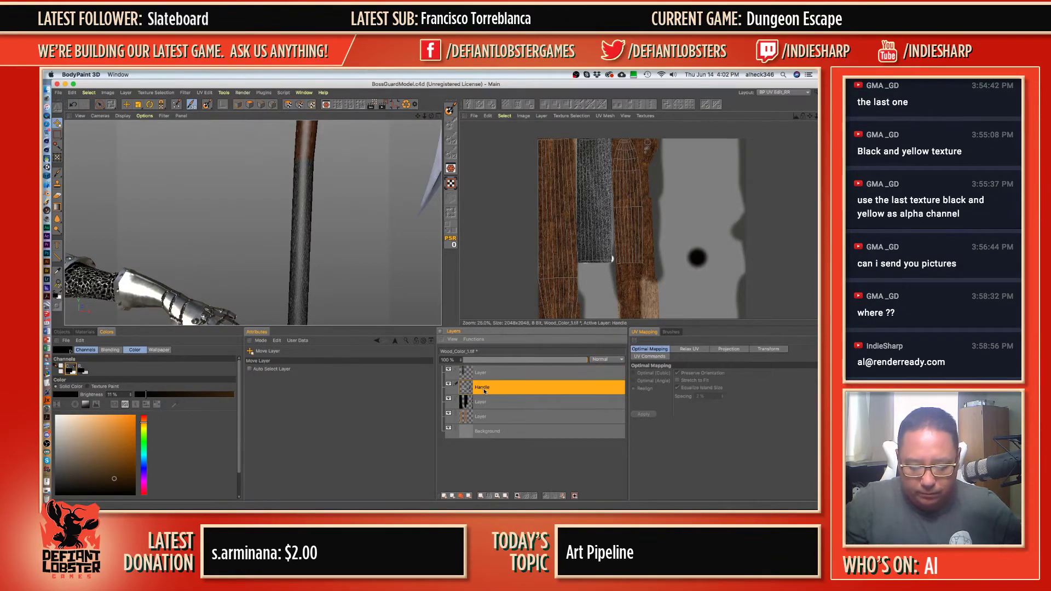
key("Delete")
left_click(445, 496)
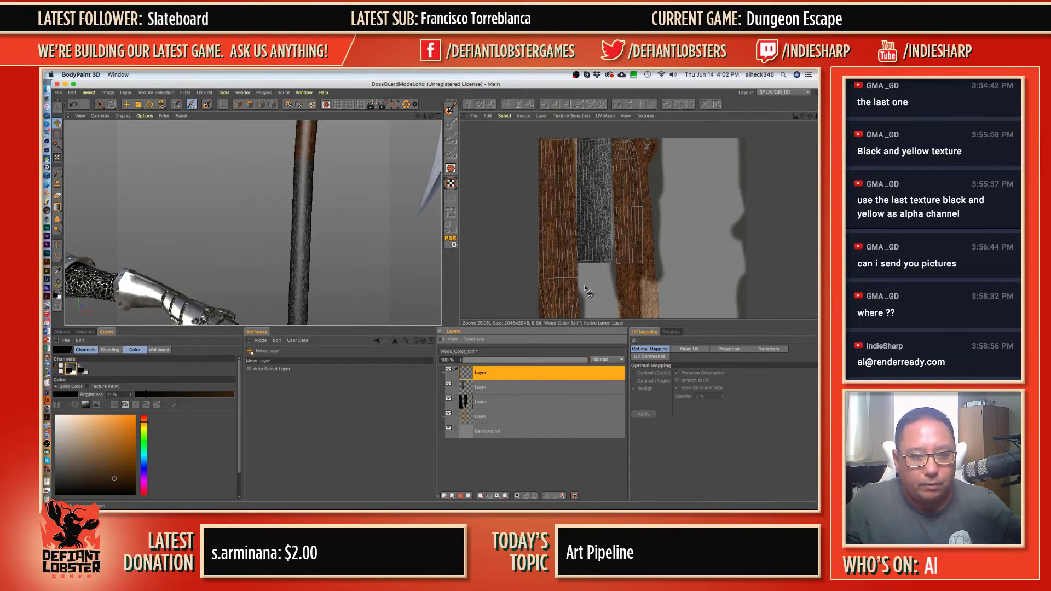
- Reduce the brush size to 20 and paint a black line across the lower edge of the leather strip
scroll(612, 272, "up", 4)
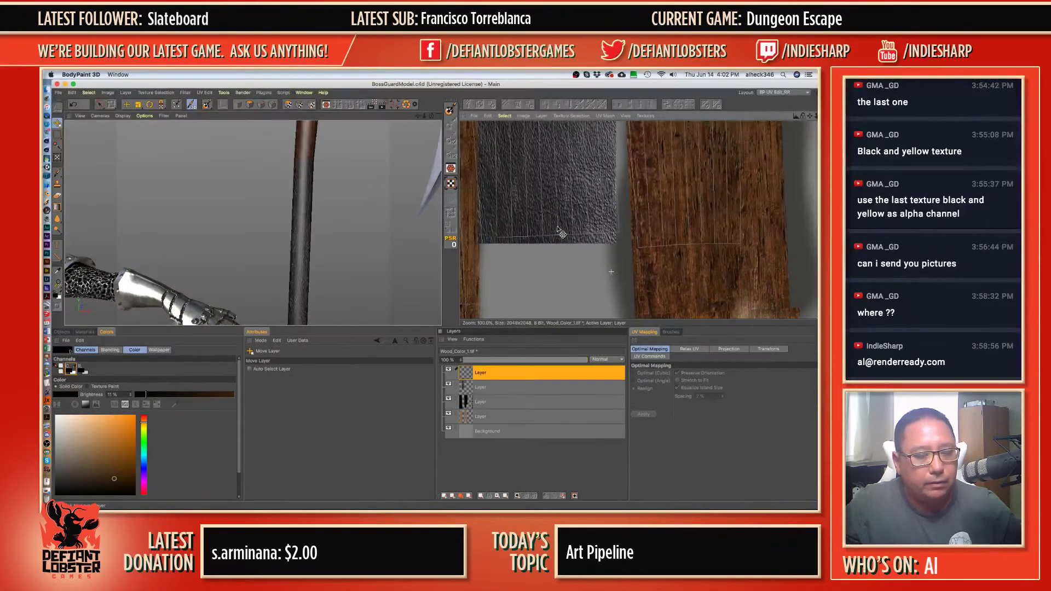
left_click(57, 174)
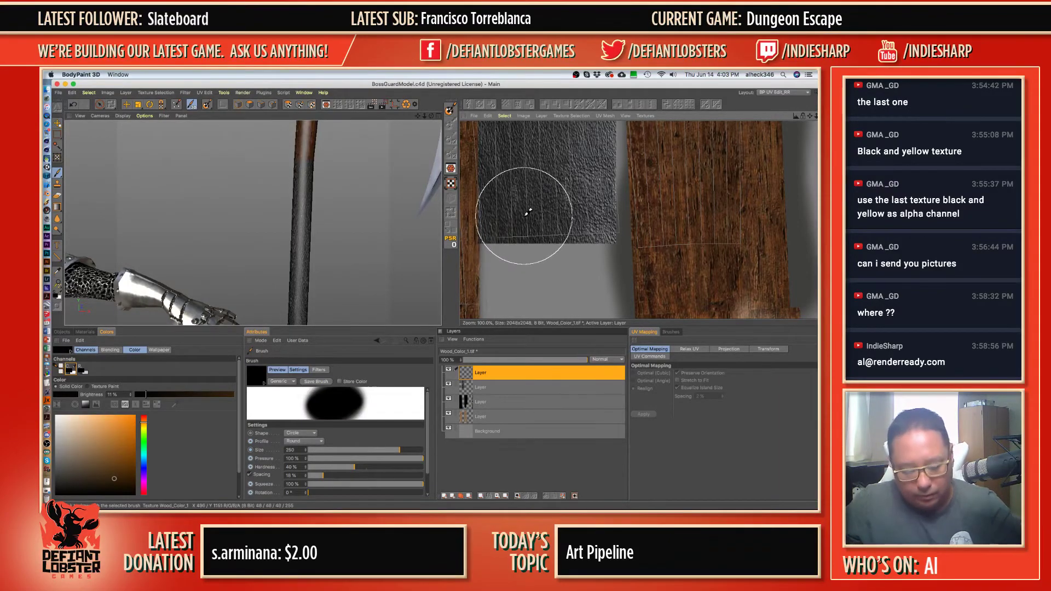
middle_click_drag(533, 221, 496, 236)
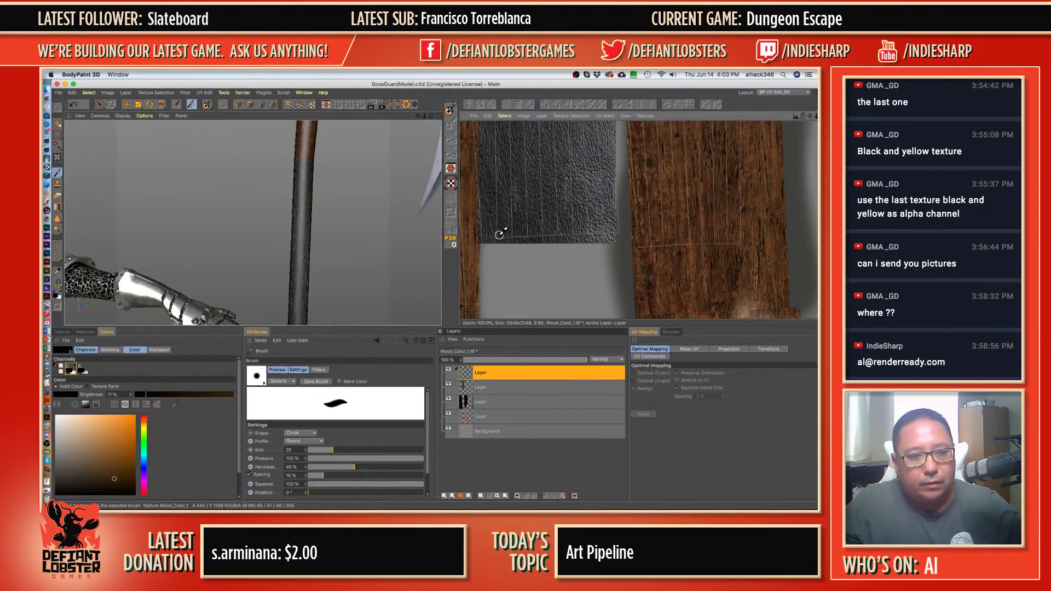
left_click_drag(497, 234, 605, 233)
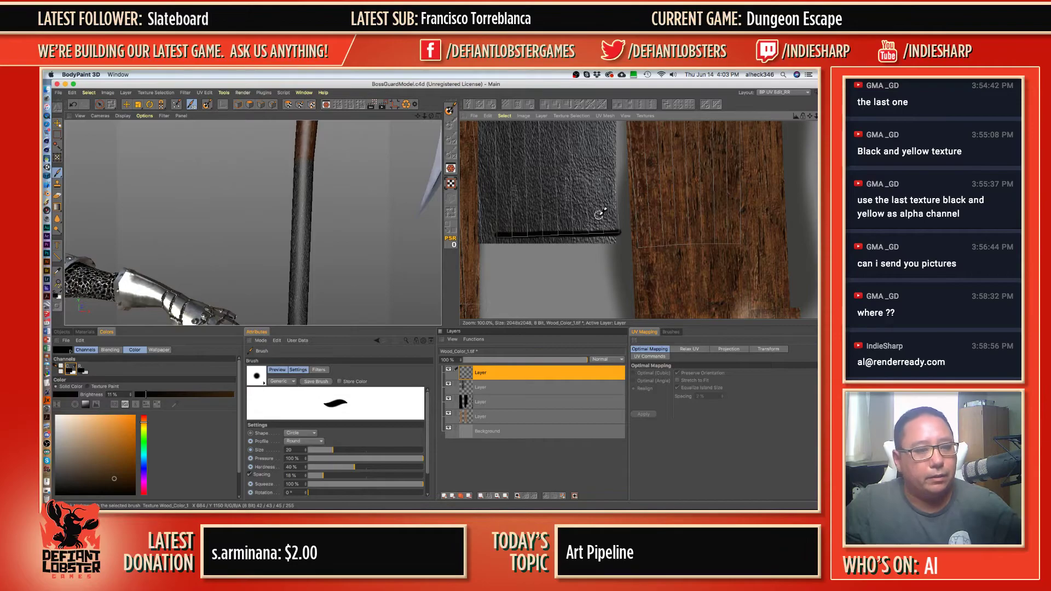
- Check the grip on the axe handle and paint a matching black line across the upper edge of the leather strip
left_click_drag(298, 258, 328, 246, "alt")
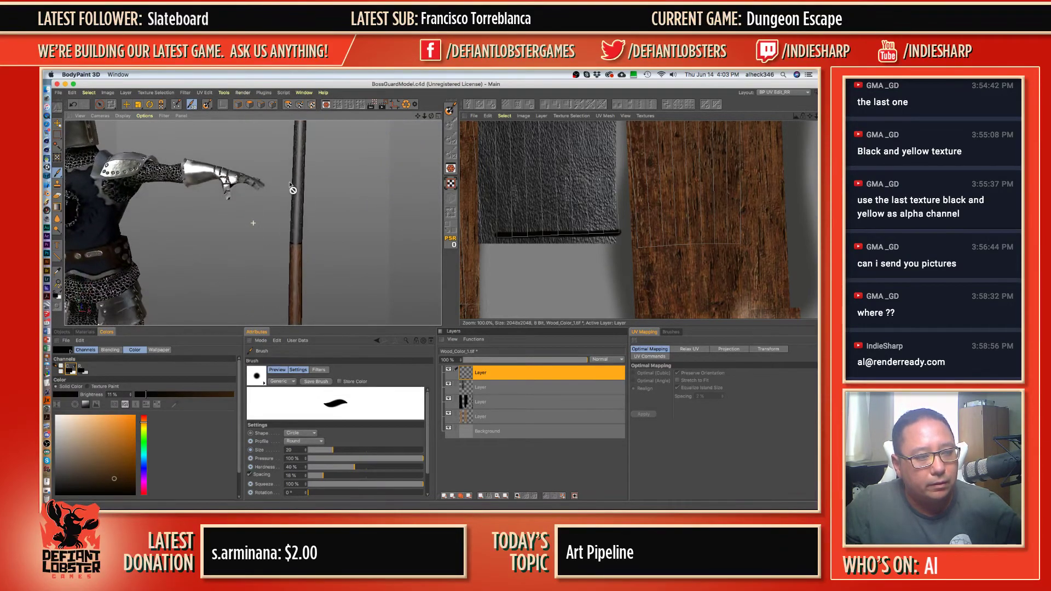
scroll(555, 174, "down", 5)
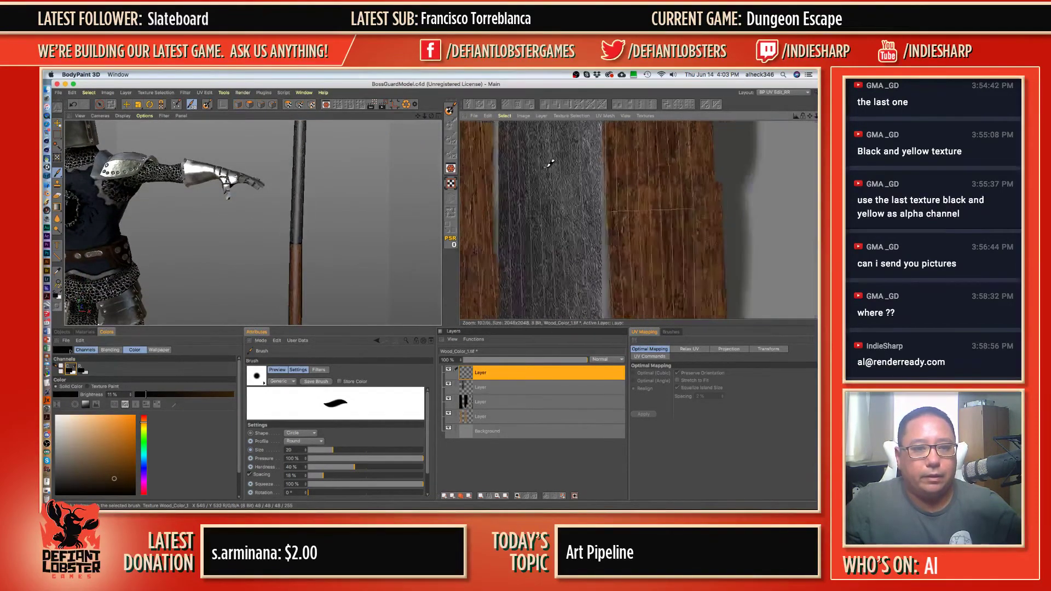
scroll(517, 187, "up", 5)
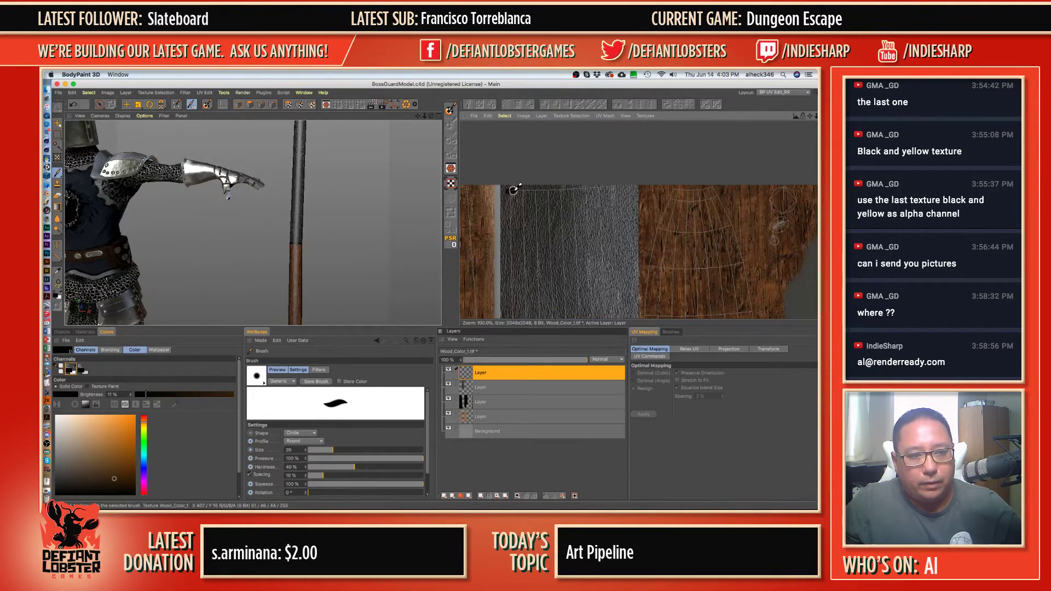
left_click_drag(580, 186, 618, 187)
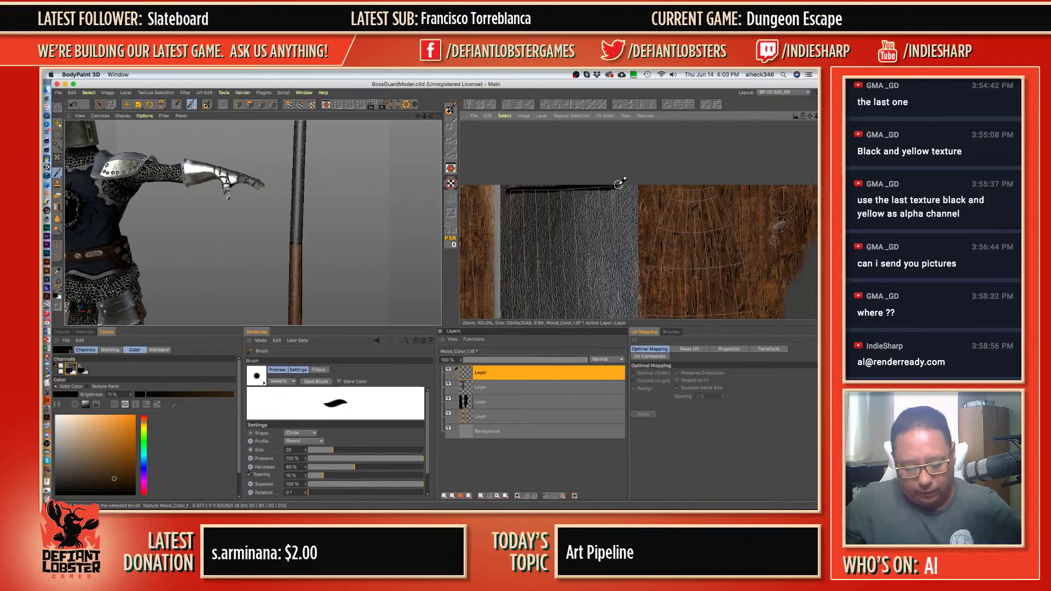
- Enlarge the brush to more than twice its size for softer shading beside the leather strip's upper line
key("bracketright")
key("bracketright")
key("bracketright")
key("bracketright")
key("bracketright")
key("bracketright")
key("bracketright")
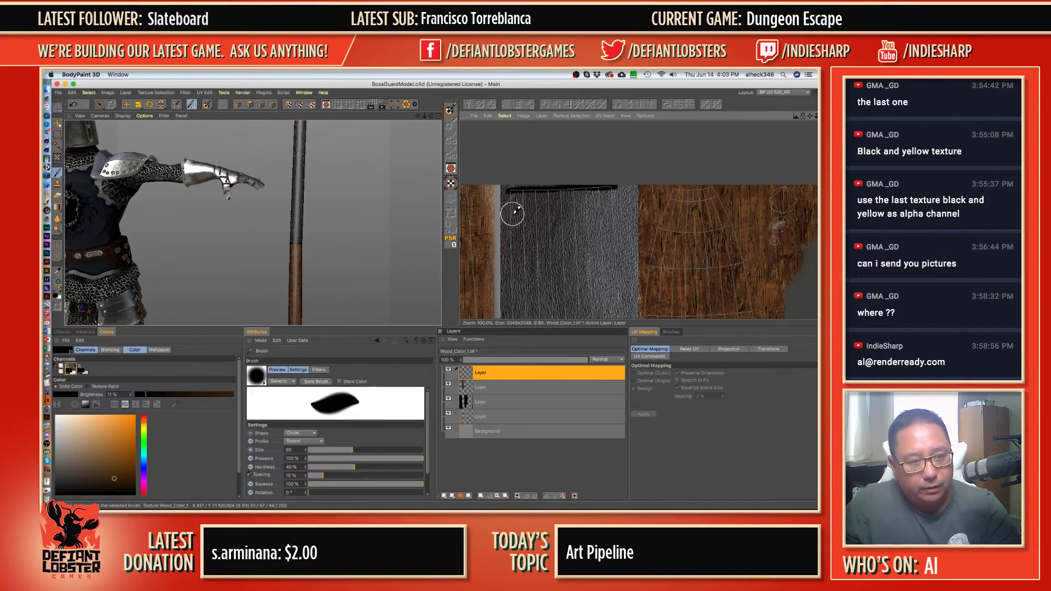
key("bracketleft")
key("bracketleft")
key("bracketleft")
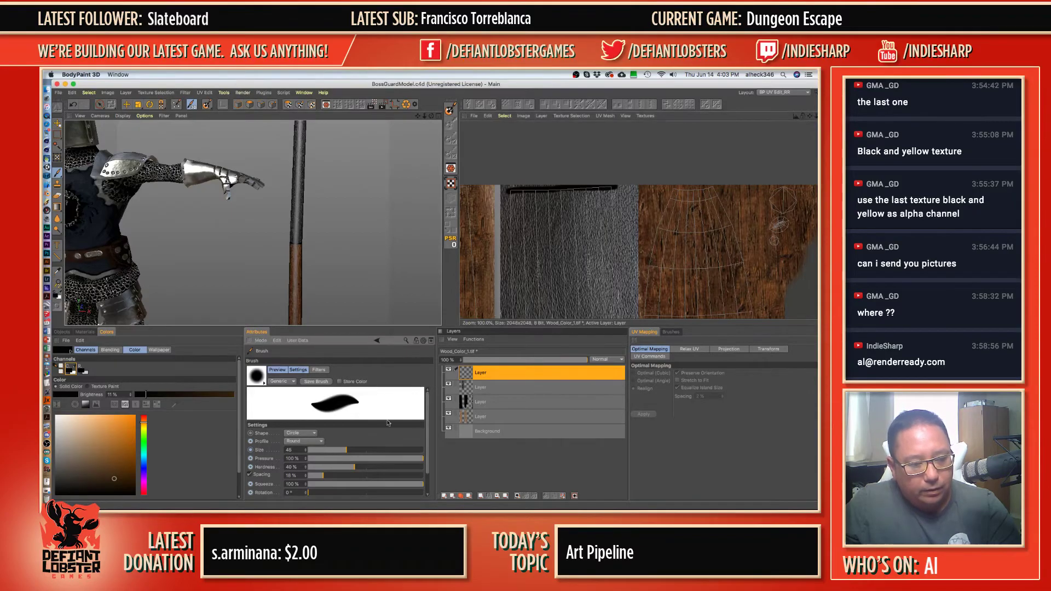
- Try a soft shading stroke below the leather strip's upper line at 22% pressure, then lower the brush pressure to 10%
left_click(333, 460)
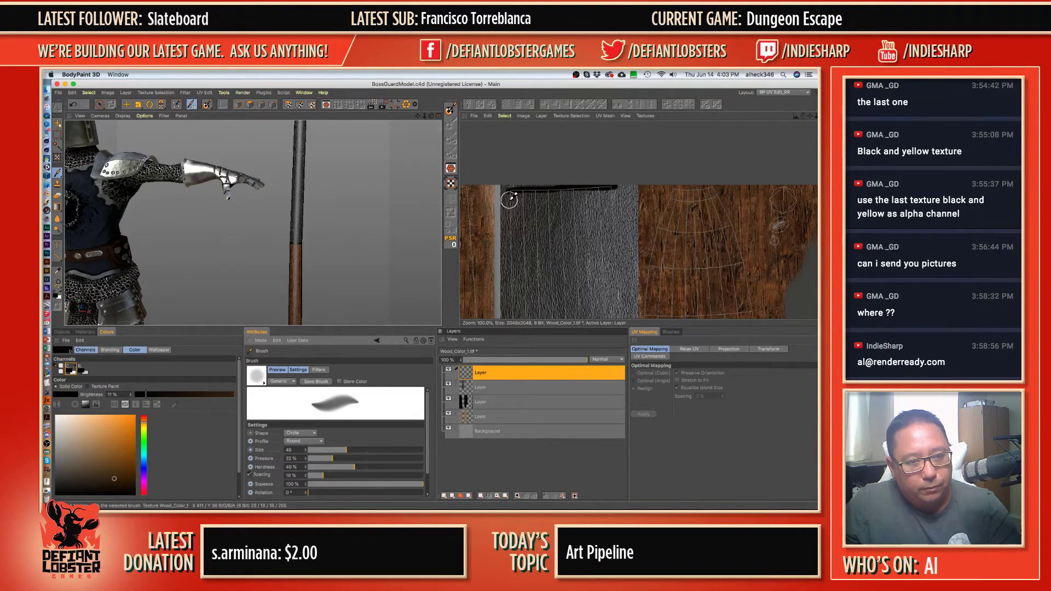
mouse_move(519, 199)
left_mouse_down()
mouse_move(611, 195)
mouse_move(509, 193)
left_mouse_up()
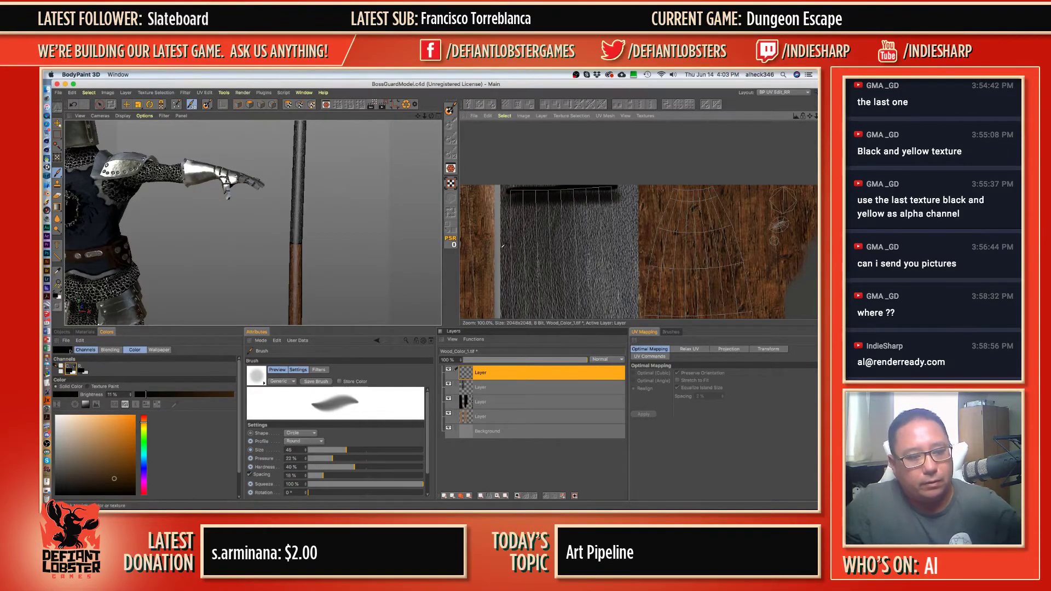
scroll(324, 463, "down", 3)
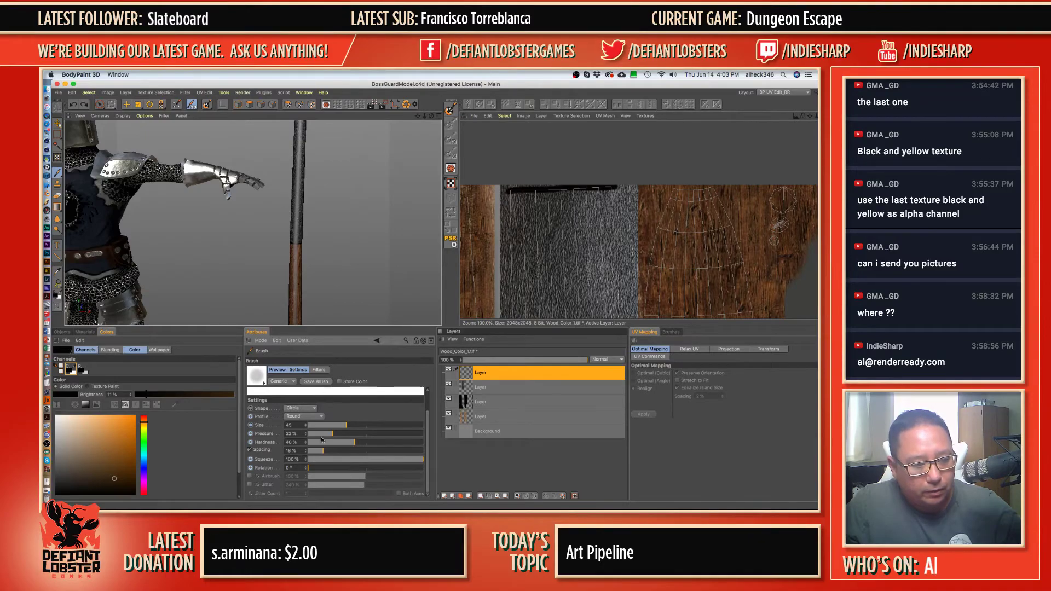
left_click_drag(323, 434, 316, 435)
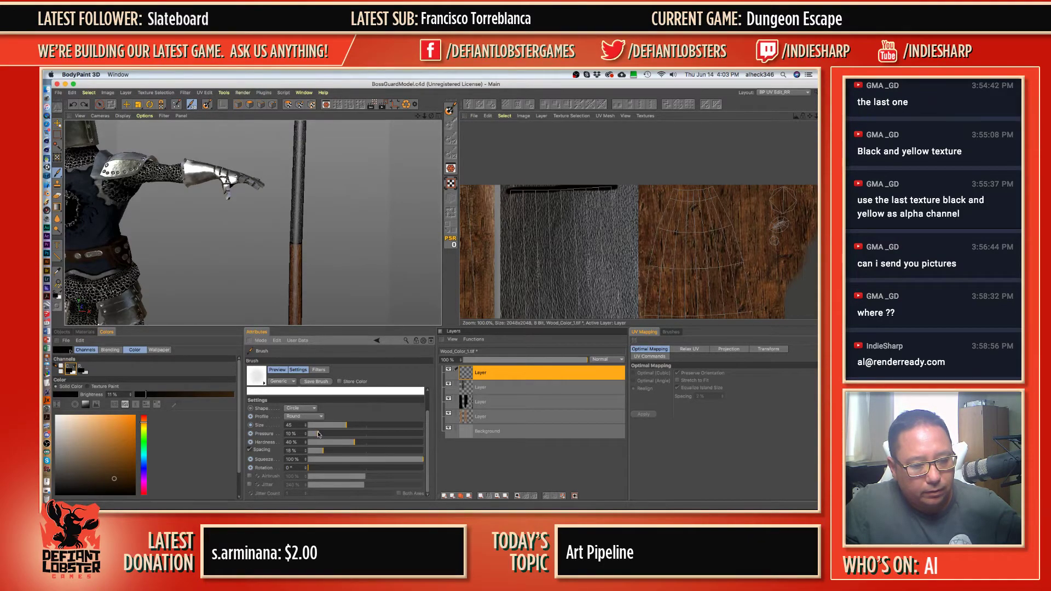